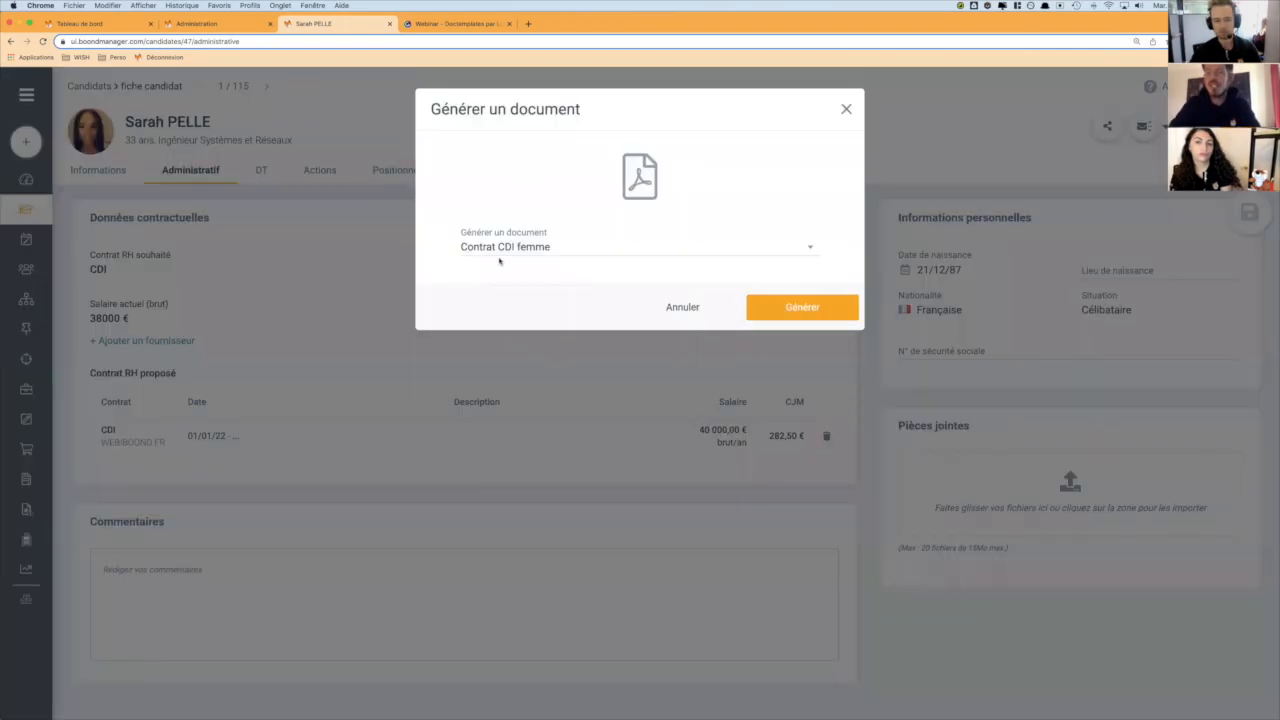
- Generate the "Promesse d'embauche" document for the candidate and open the downloaded file in Word
click(505, 250)
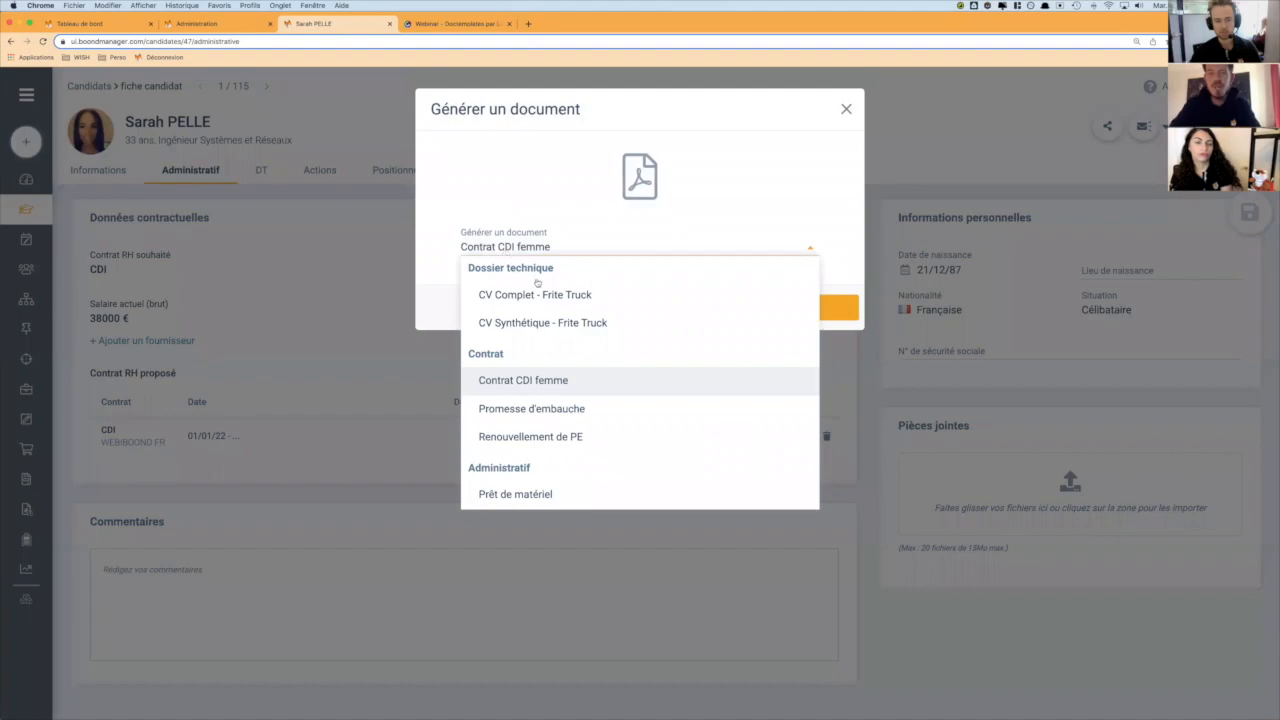
click(518, 409)
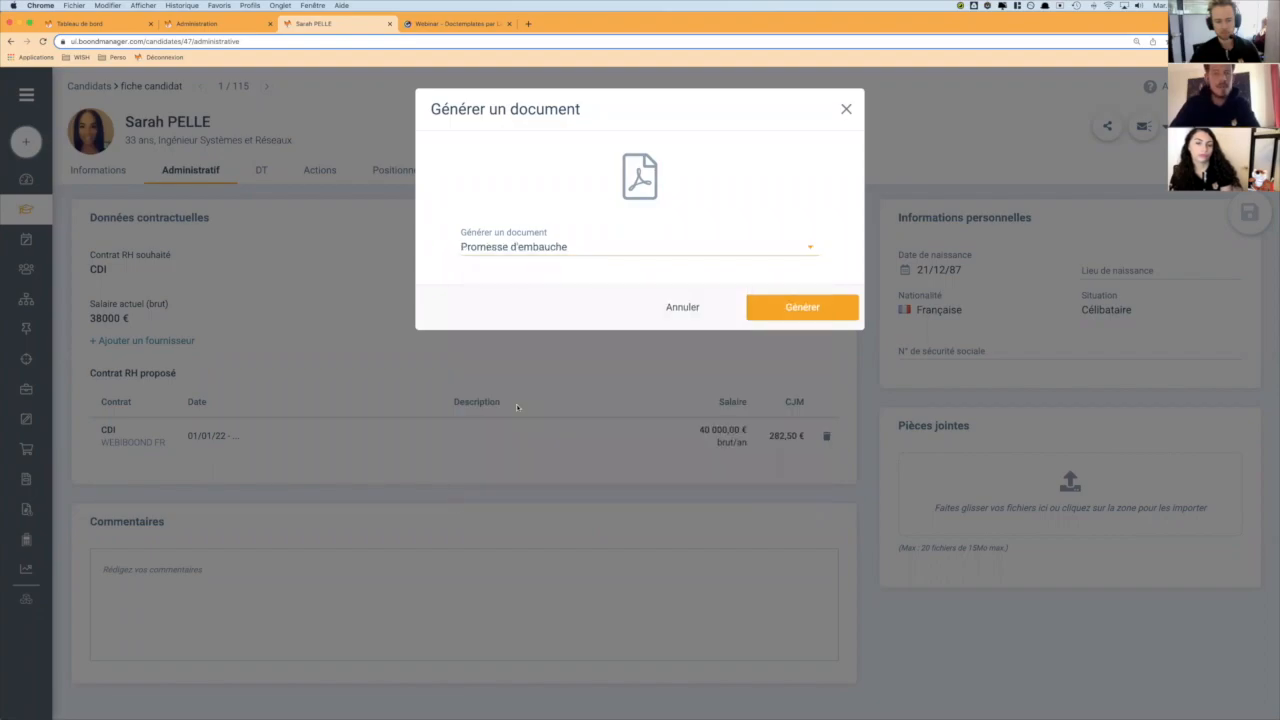
click(793, 316)
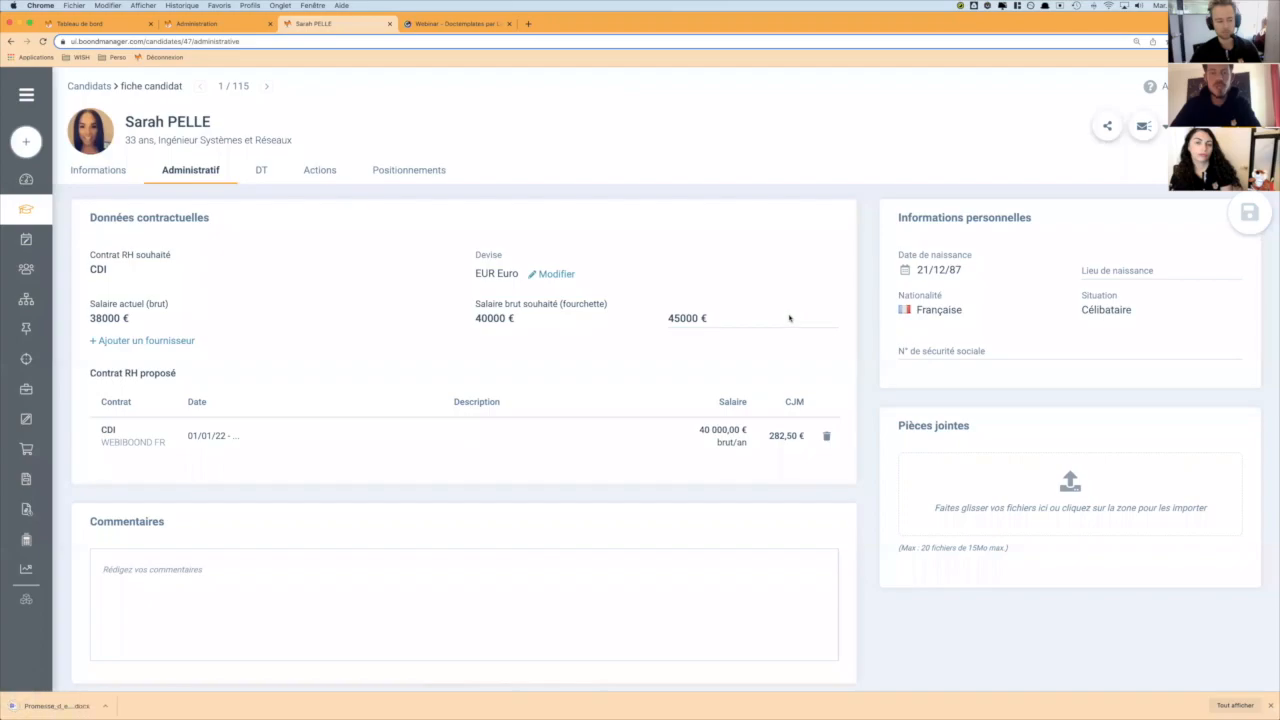
click(49, 706)
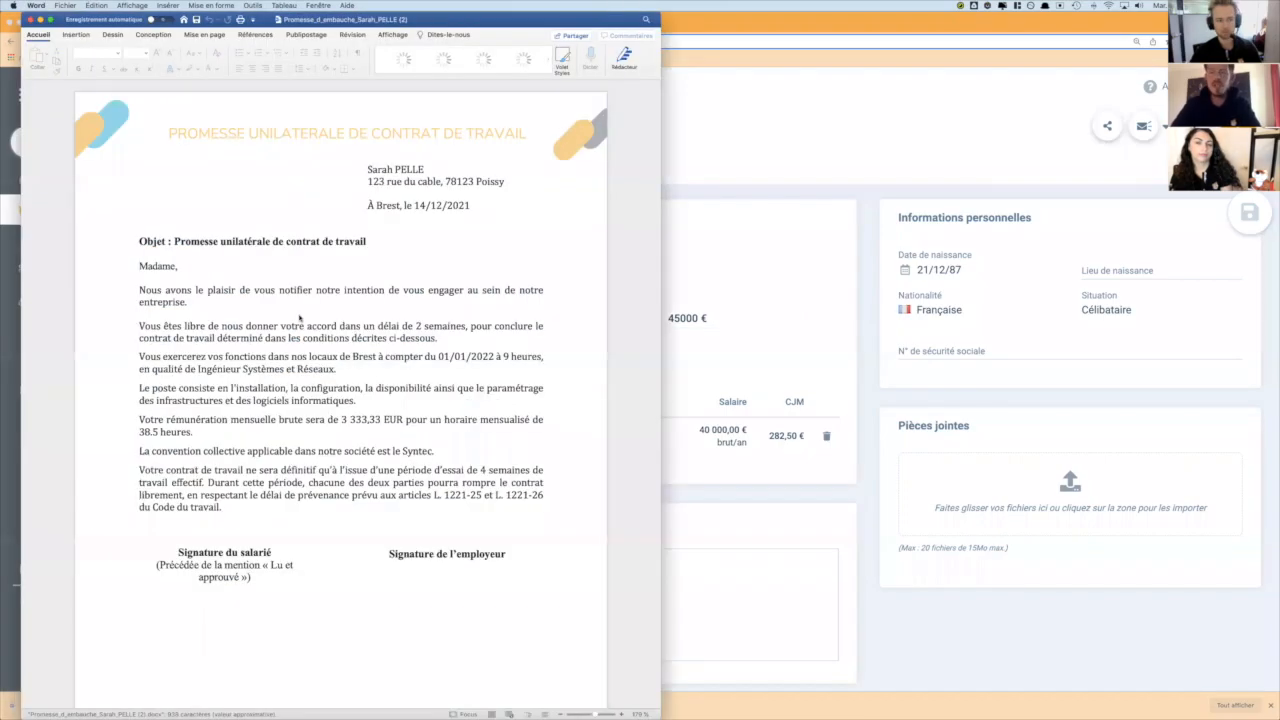
- Review the address, job title, start date and monthly pay in the promise letter against the candidate's administrative record
scroll(302, 313, down, 1)
scroll(381, 364, down, 2)
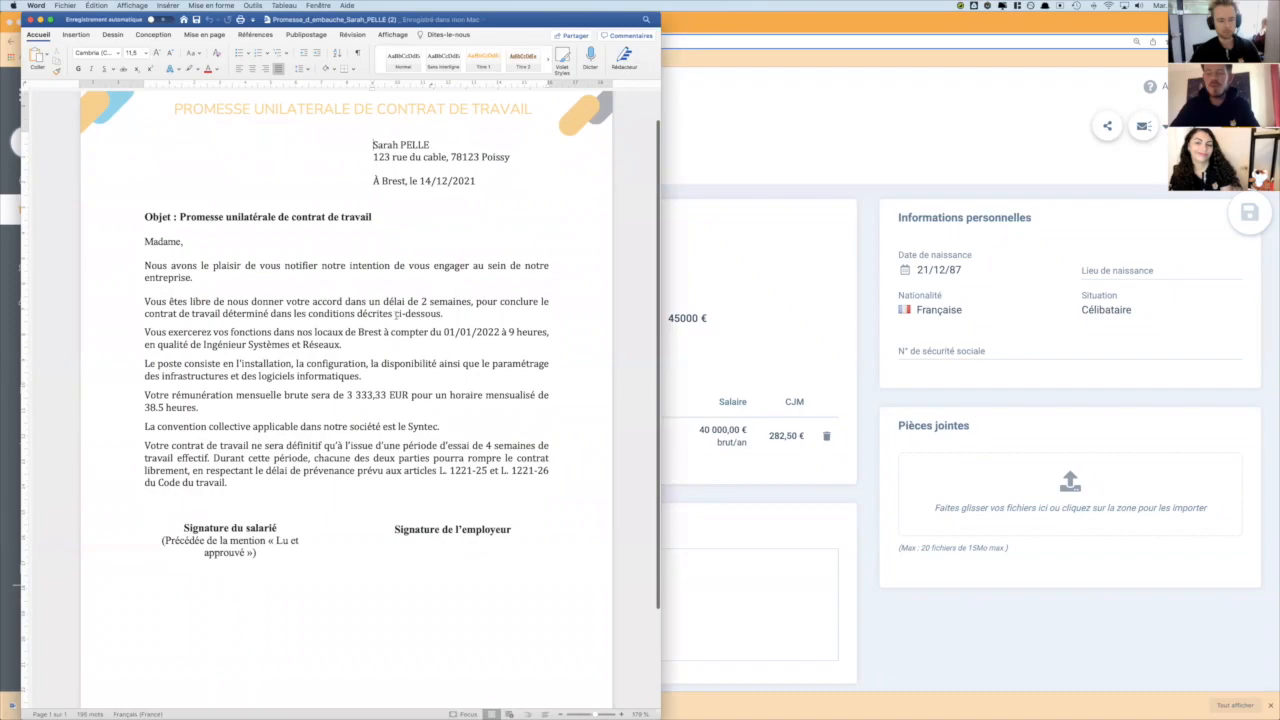
scroll(370, 245, up, 1)
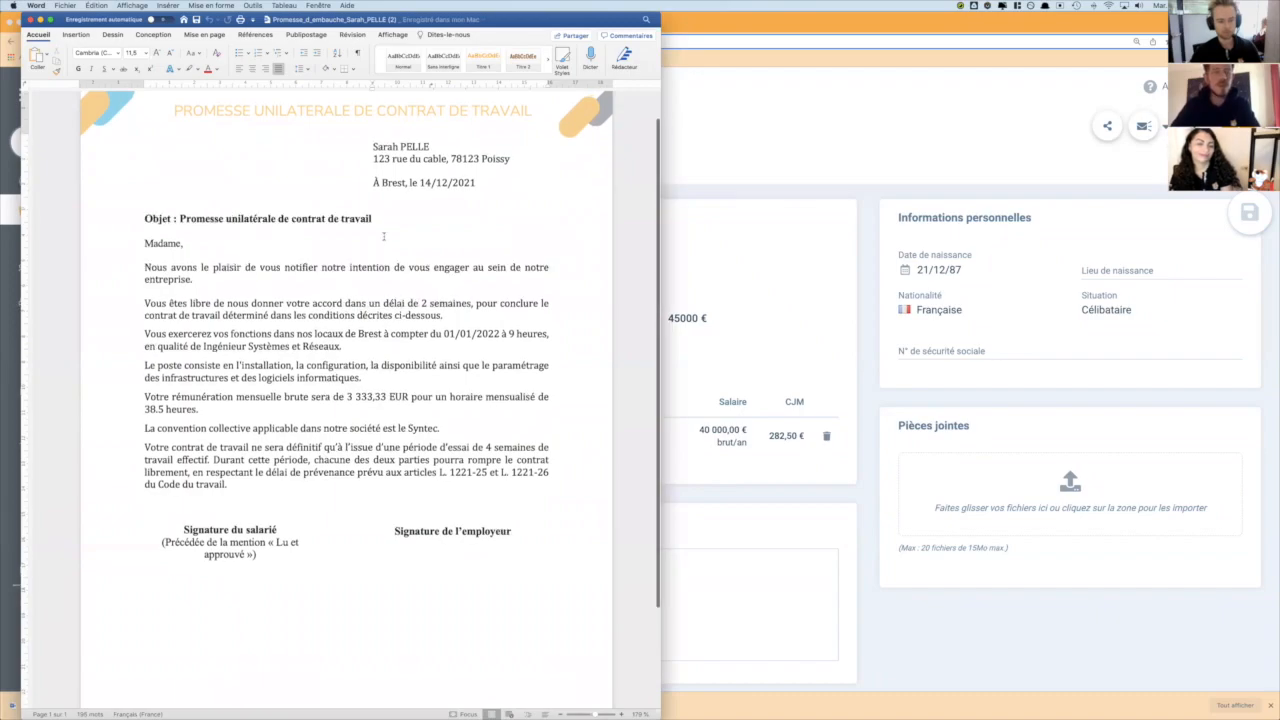
drag(373, 150, 484, 162)
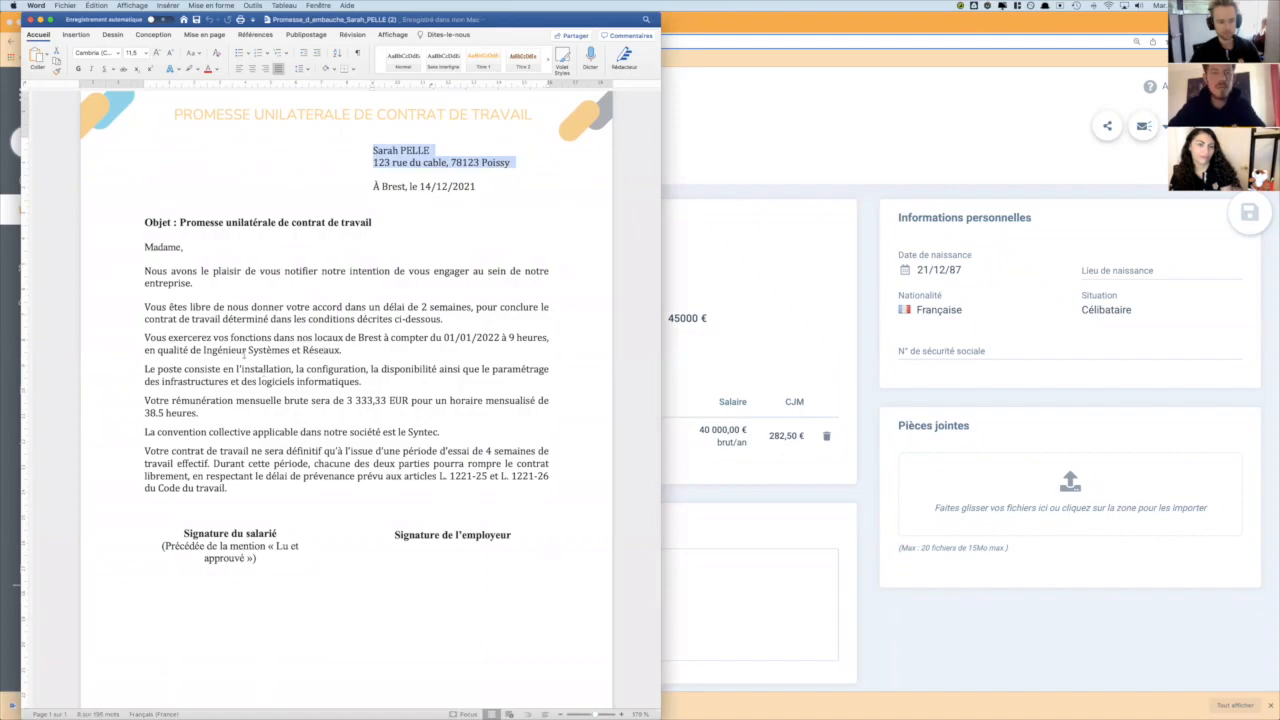
drag(204, 349, 340, 350)
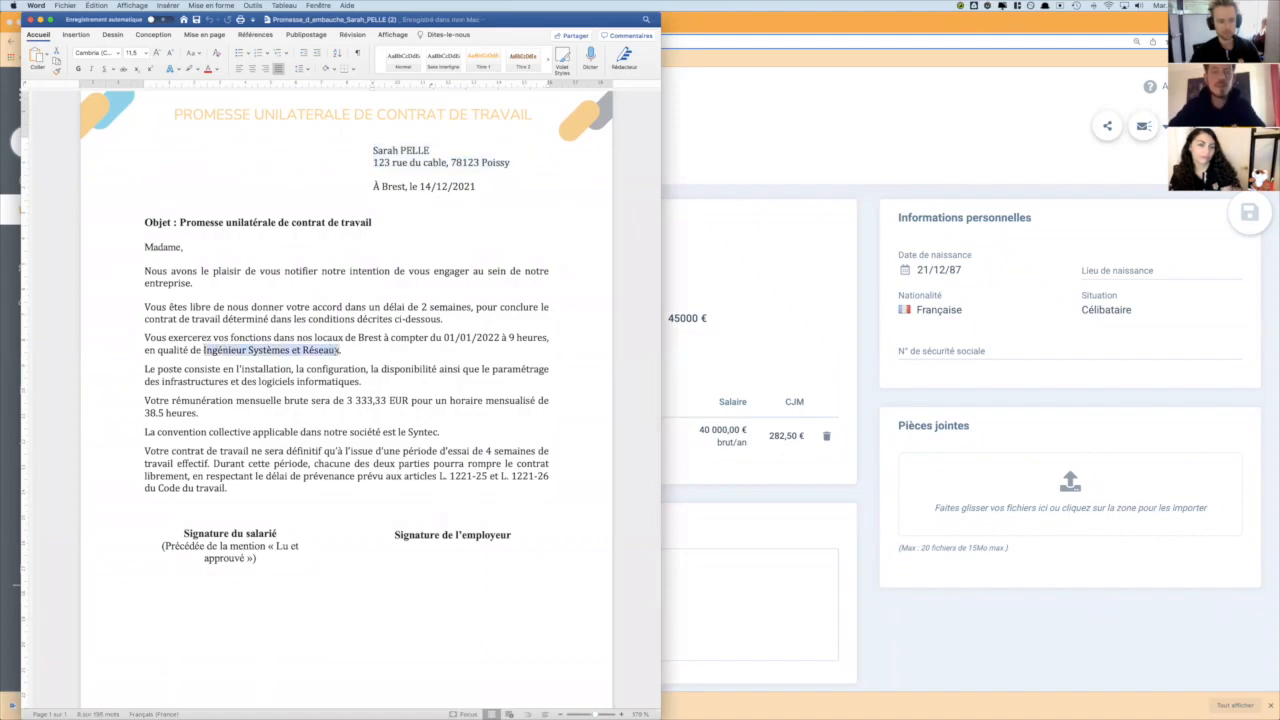
drag(445, 338, 498, 338)
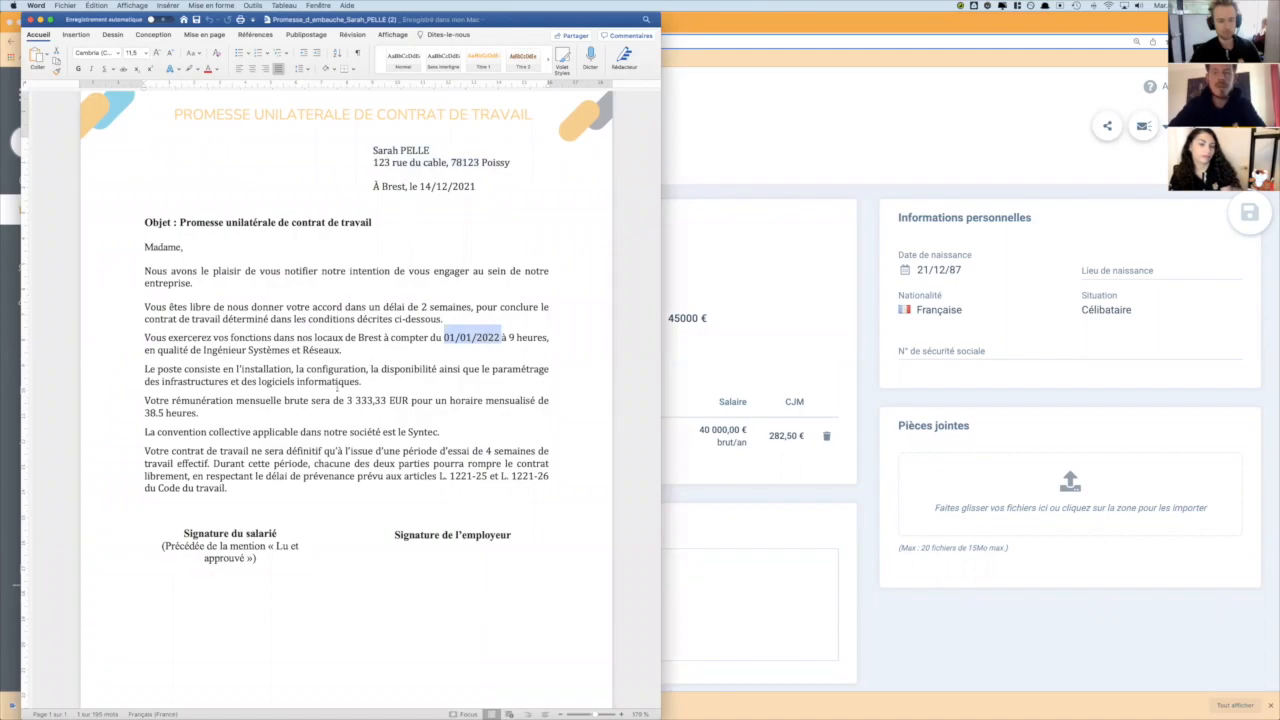
drag(346, 400, 410, 401)
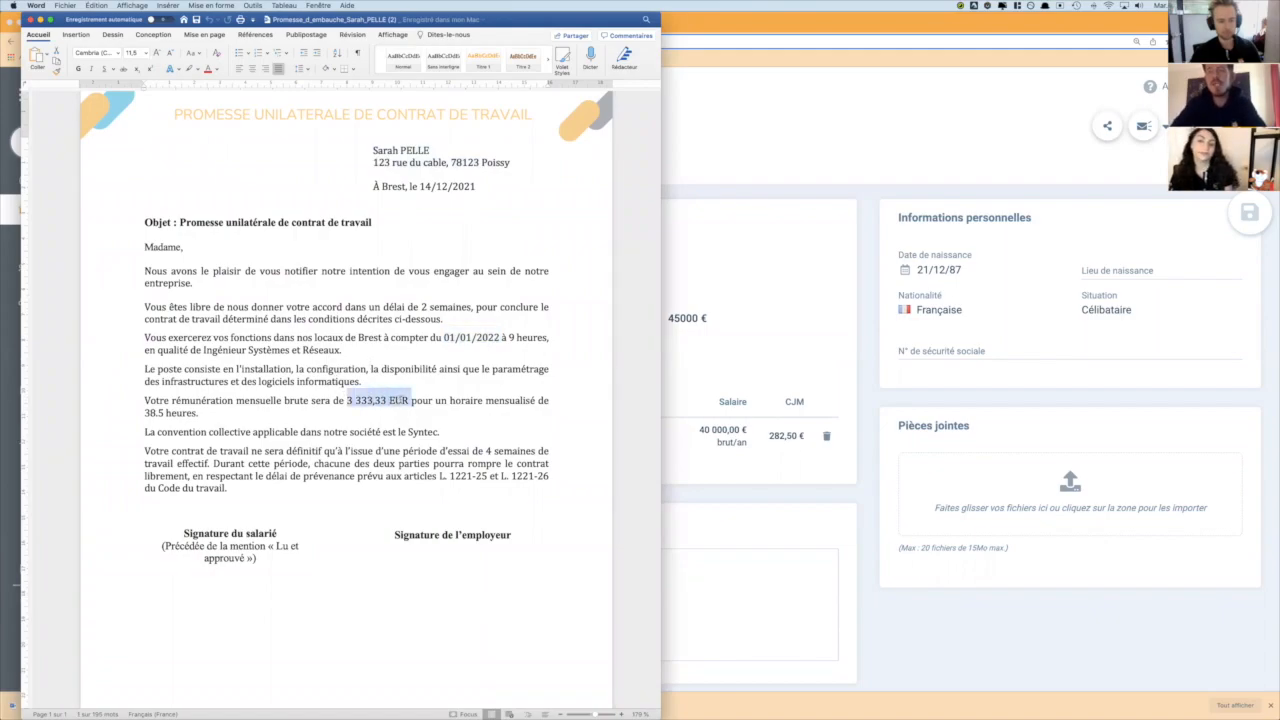
click(774, 259)
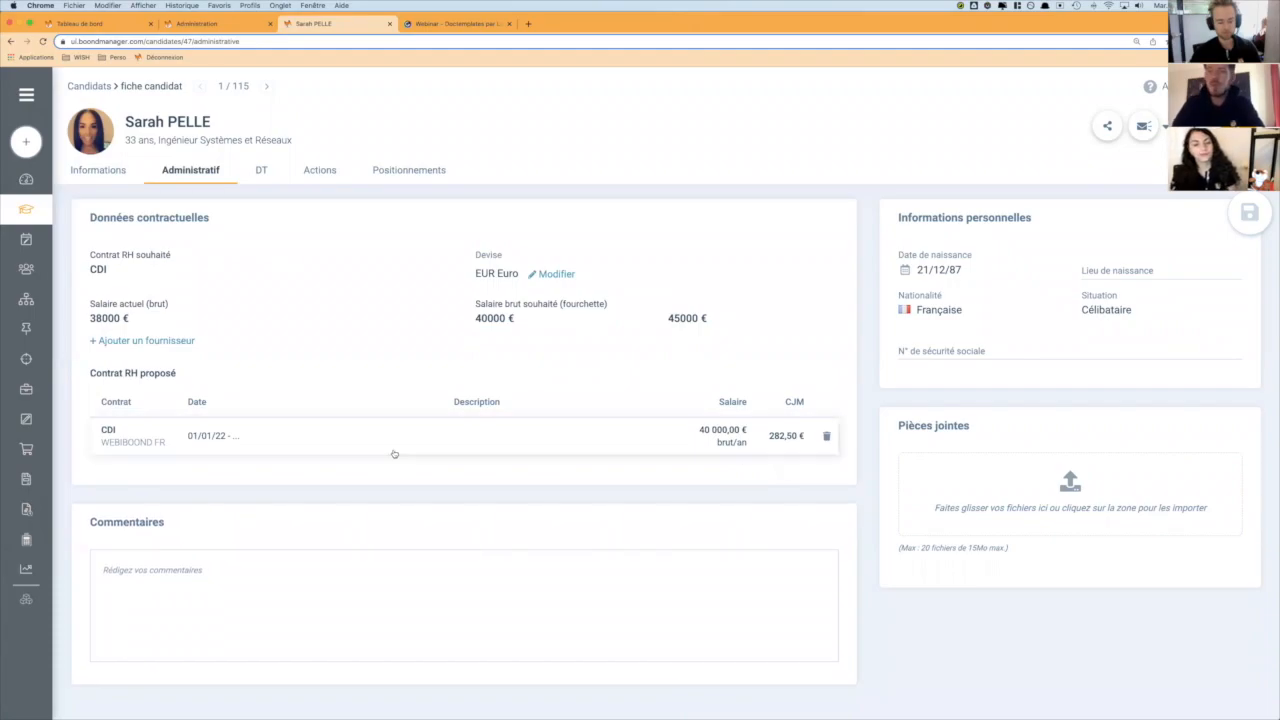
key(super+Tab)
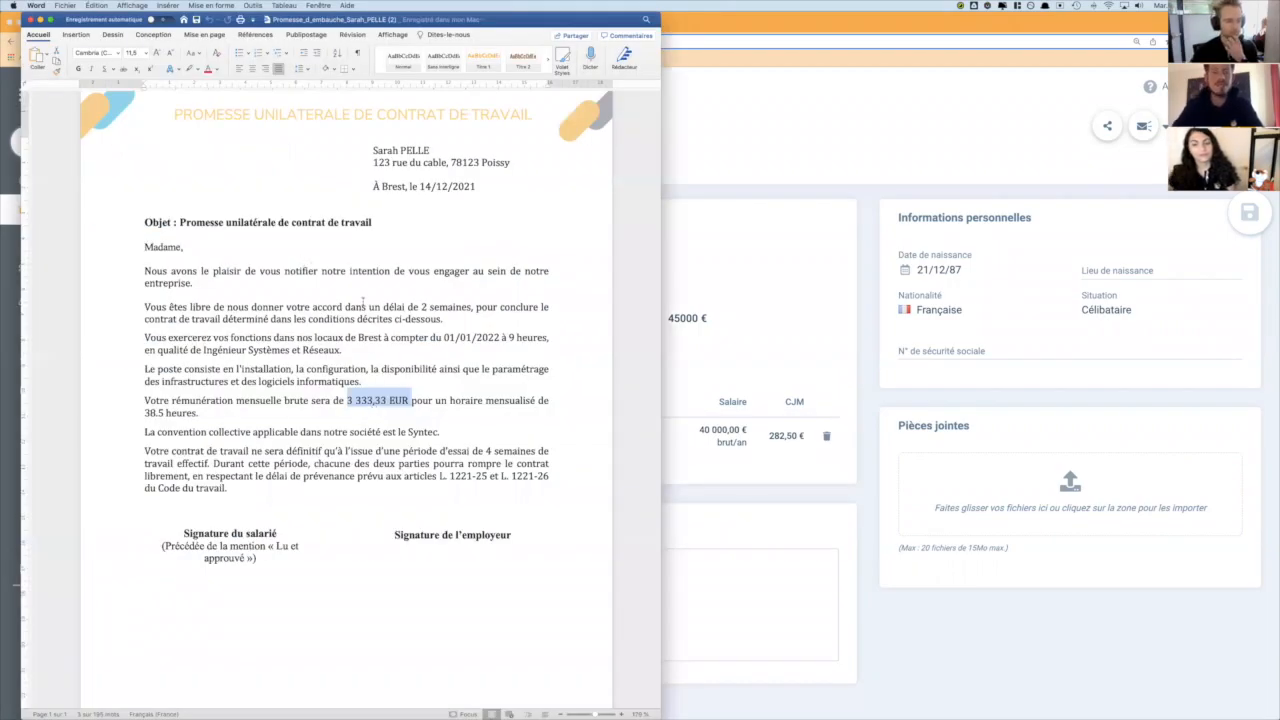
key(super+Tab)
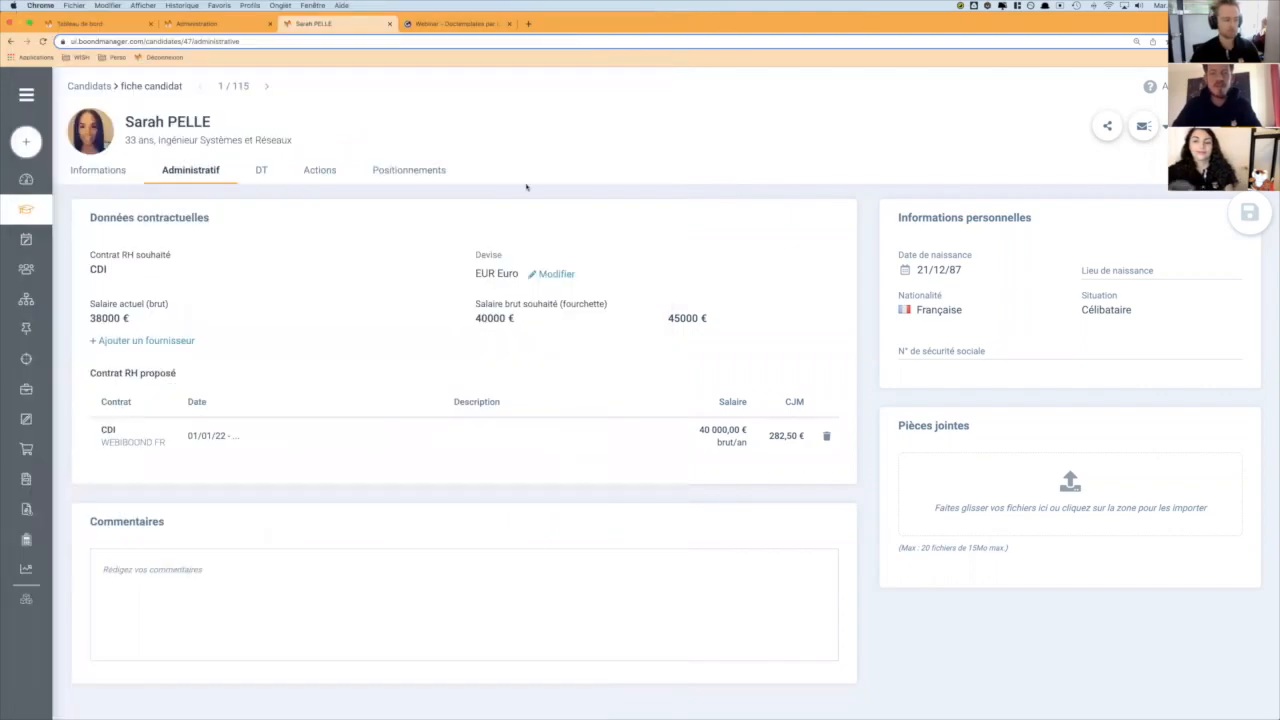
- From the web development consultant's resource record, generate the "Prêt de matériel" document and open it in Word
click(35, 276)
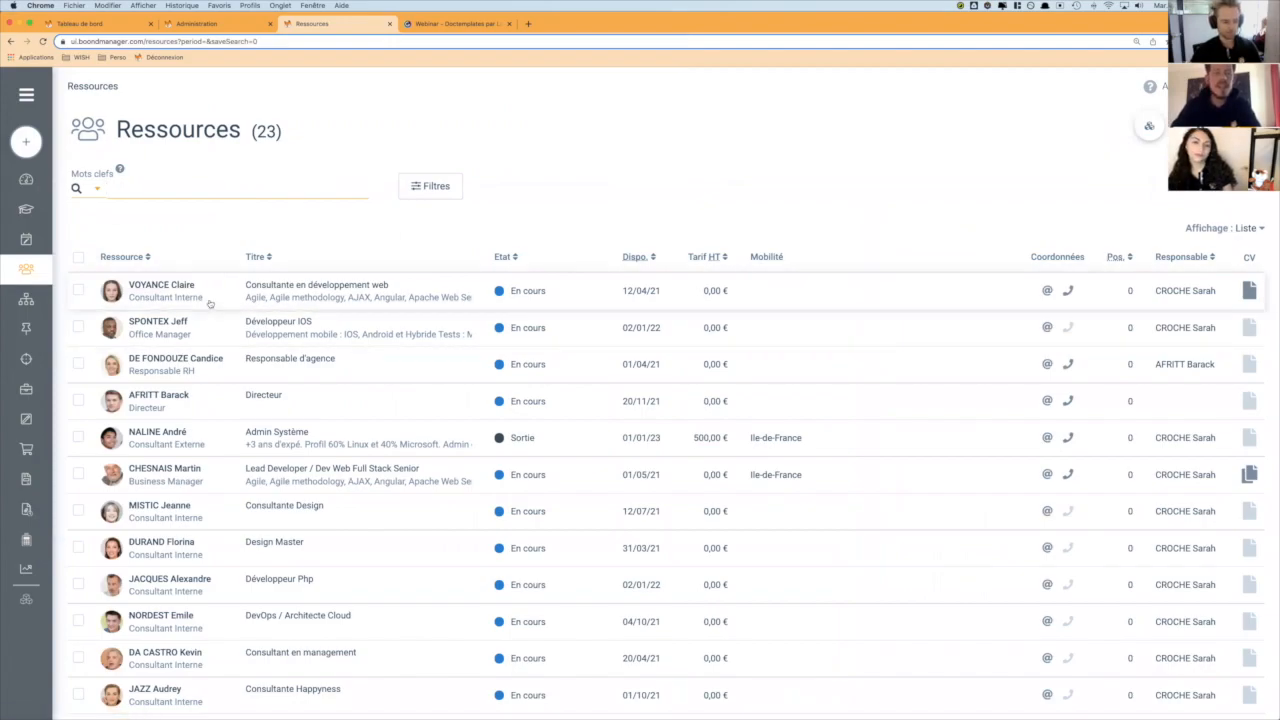
click(207, 296)
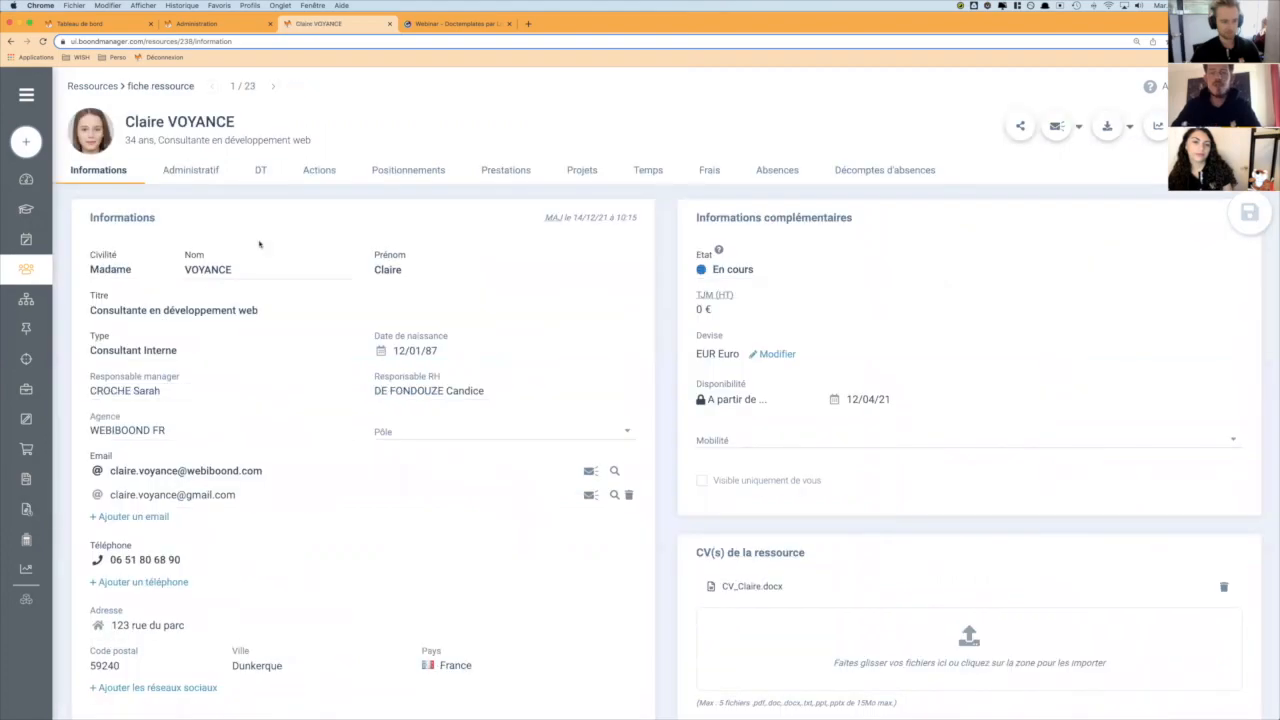
click(1108, 127)
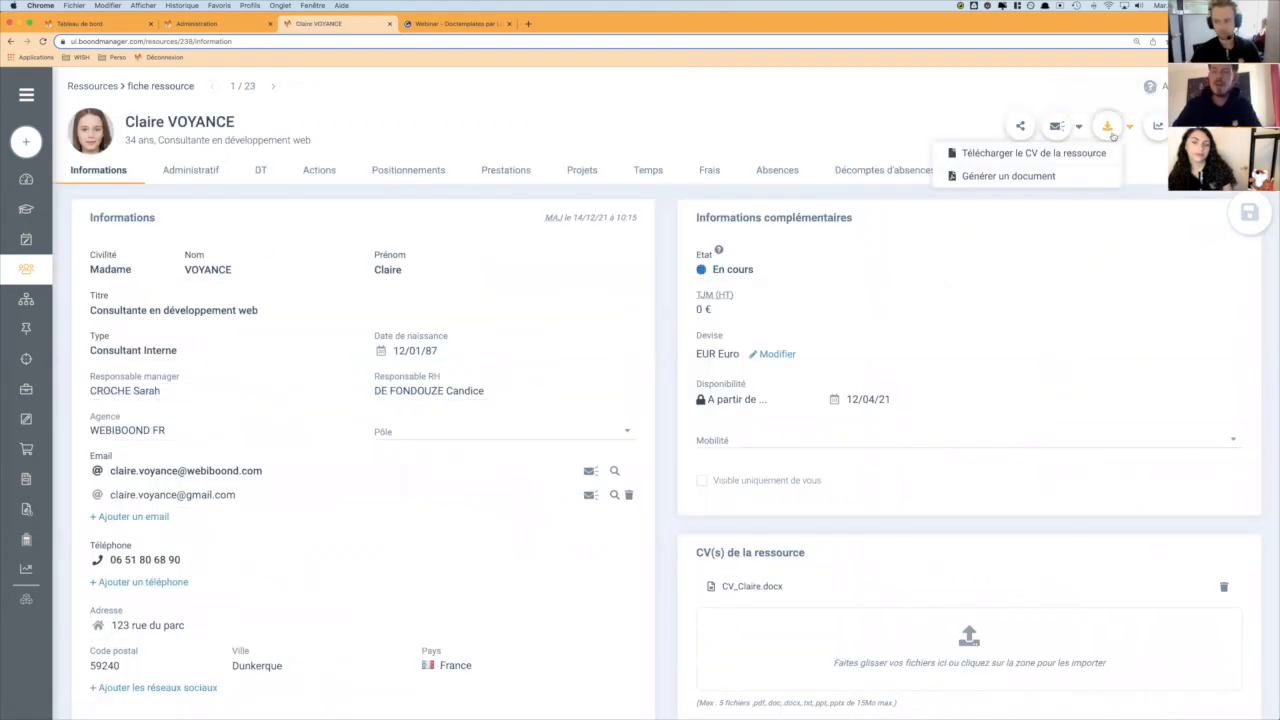
click(1026, 177)
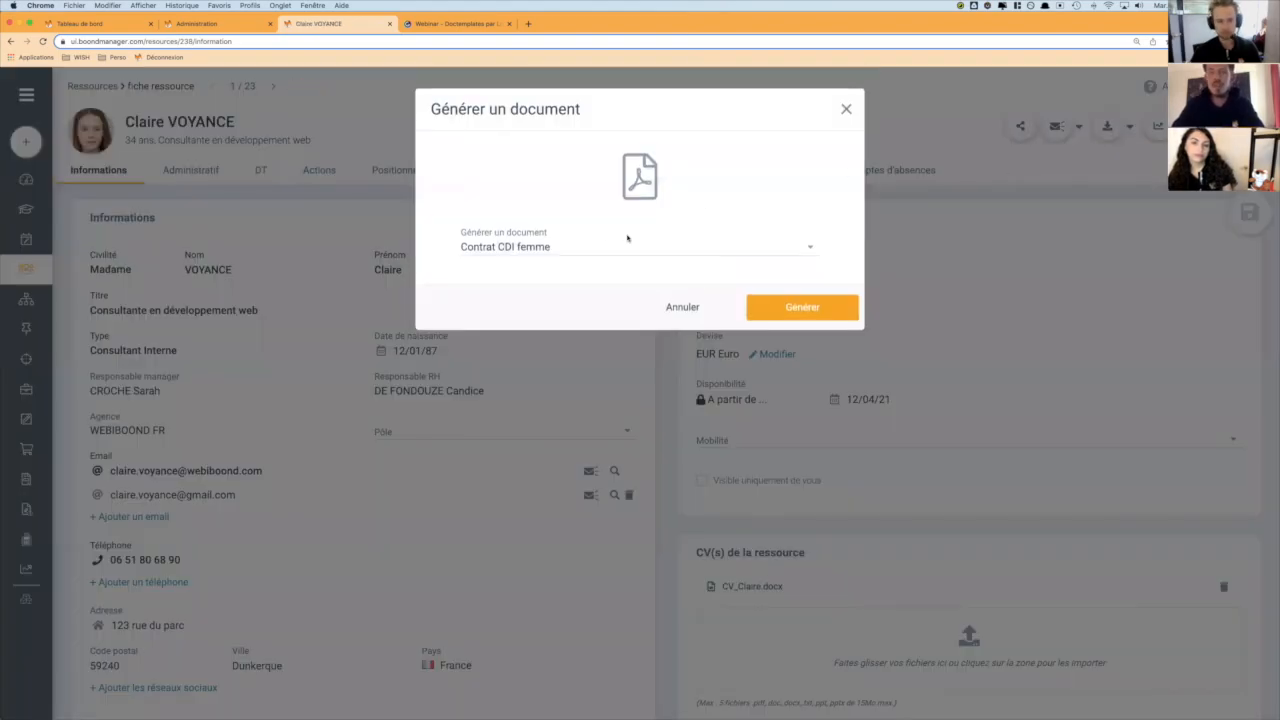
click(536, 247)
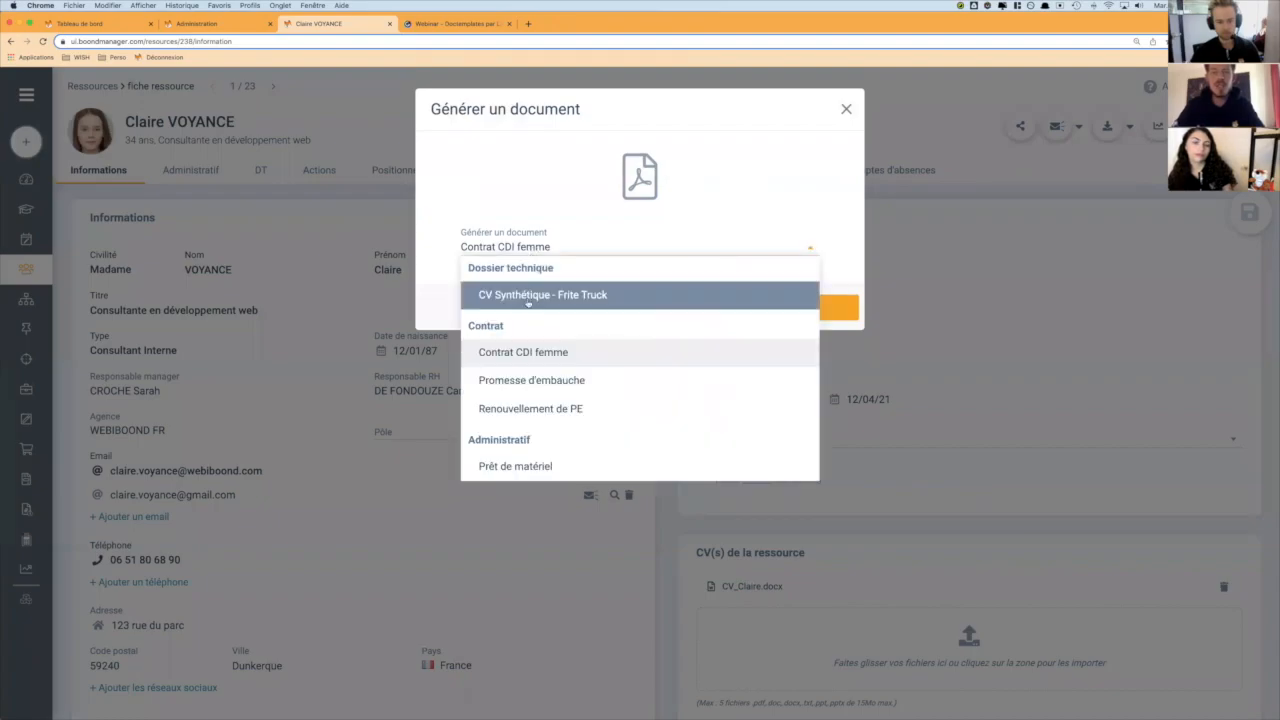
click(533, 466)
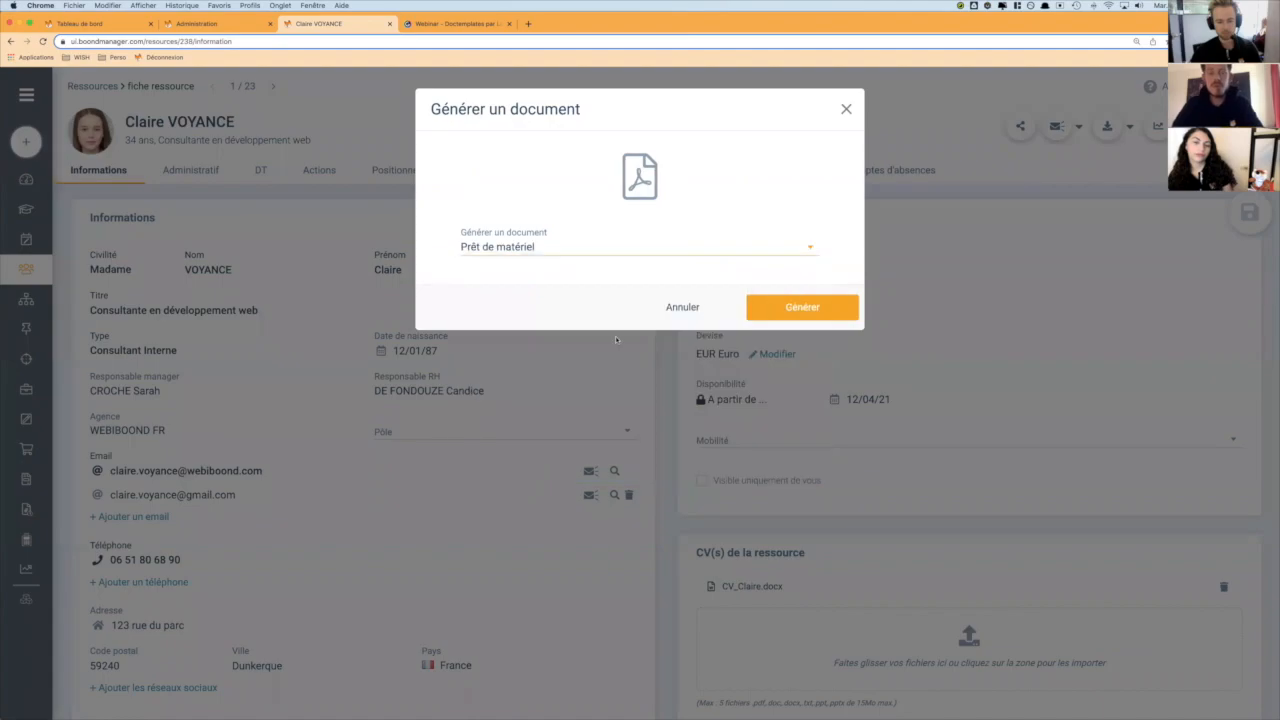
click(788, 309)
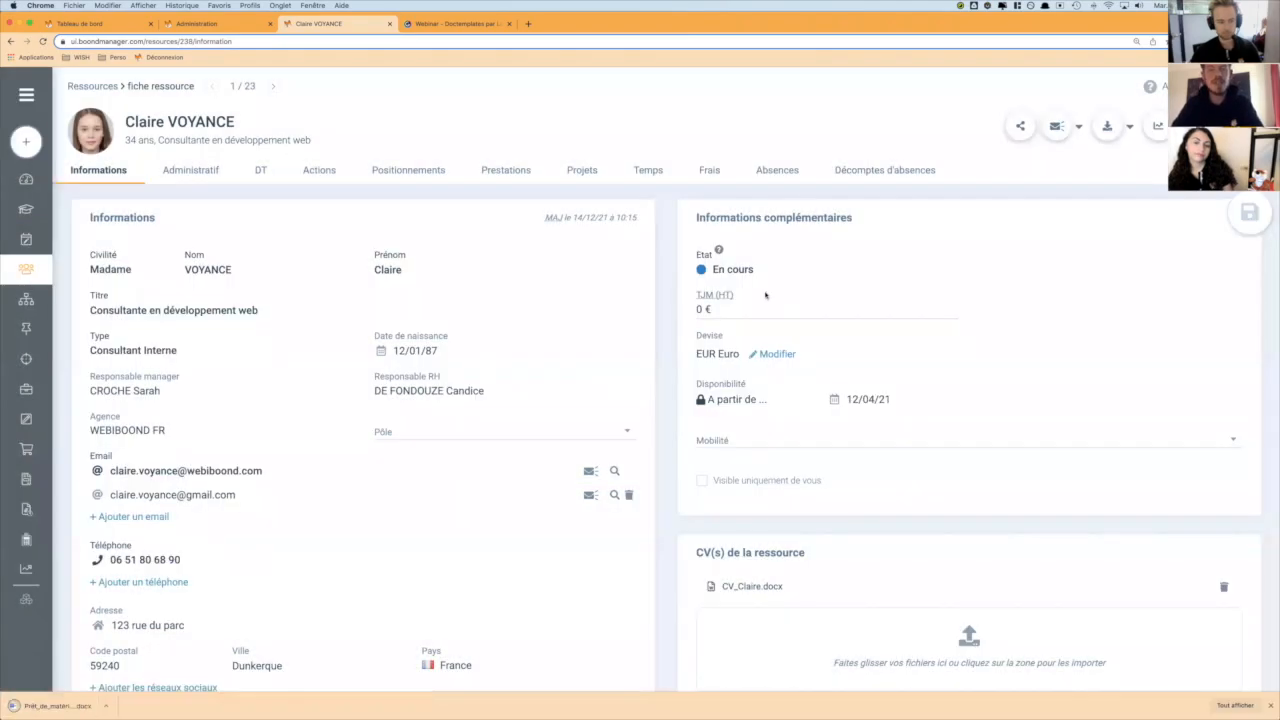
click(46, 707)
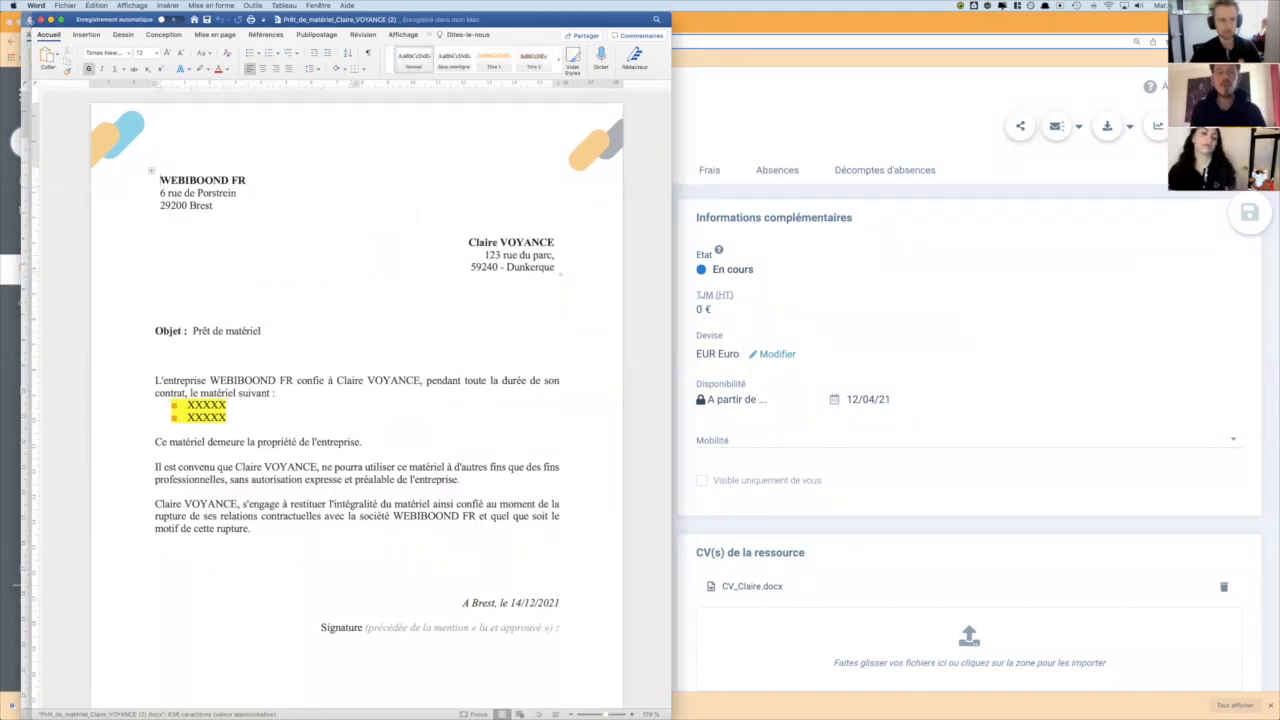
- Replace the first equipment placeholder in the list with "Macbook Pro 13 pouces (ref : abcdefgh)"
click(318, 406)
key(alt+shift+Left)
text(Macbook Pro)
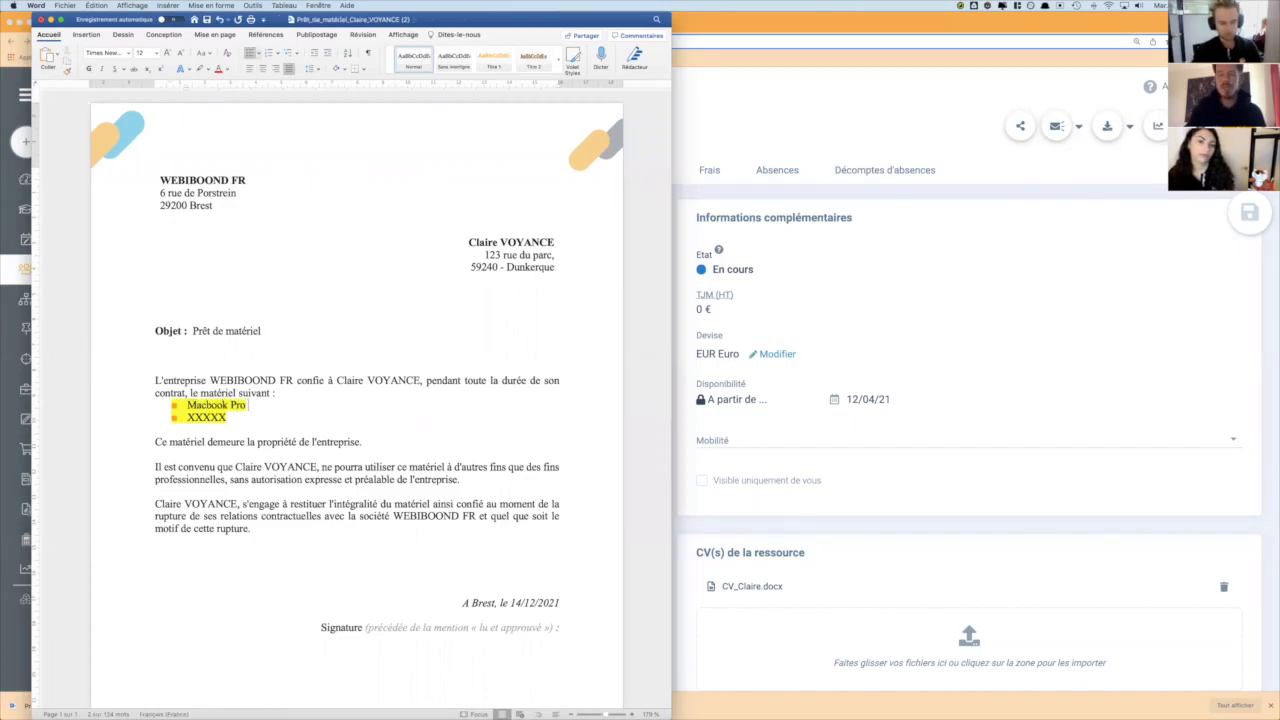
text( 13 pouces ()
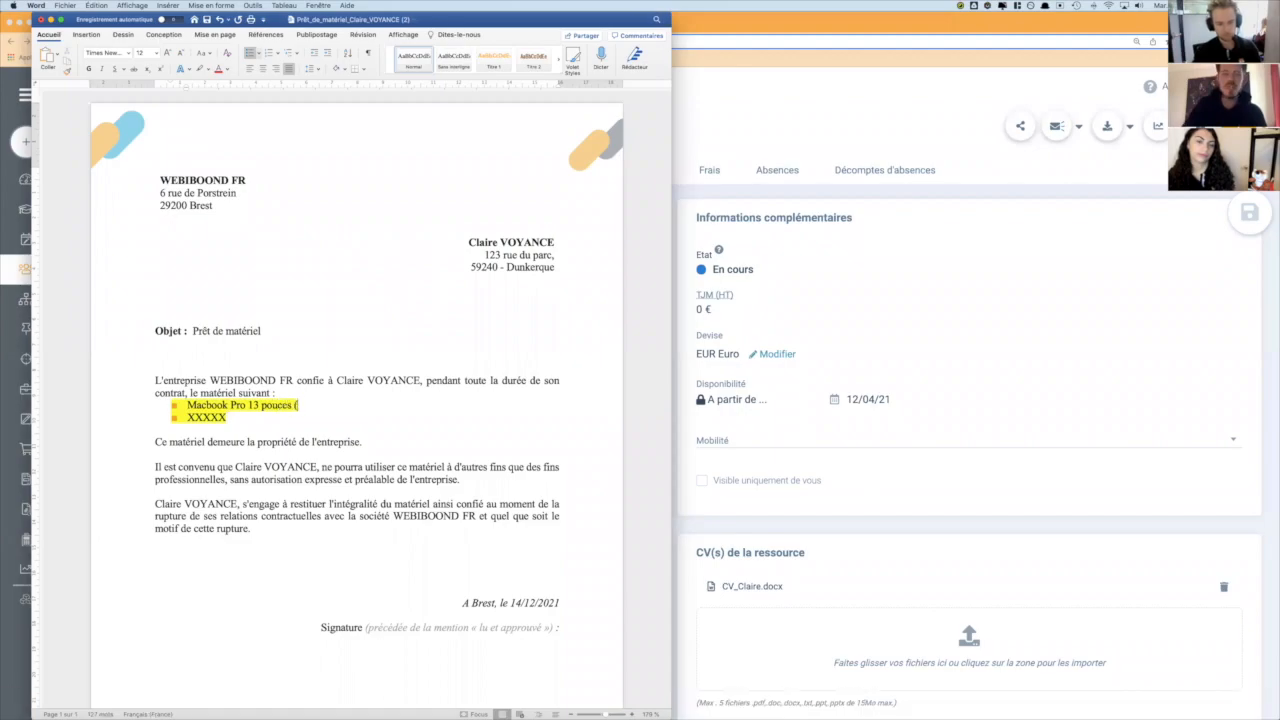
text(ref : abcdefgh)
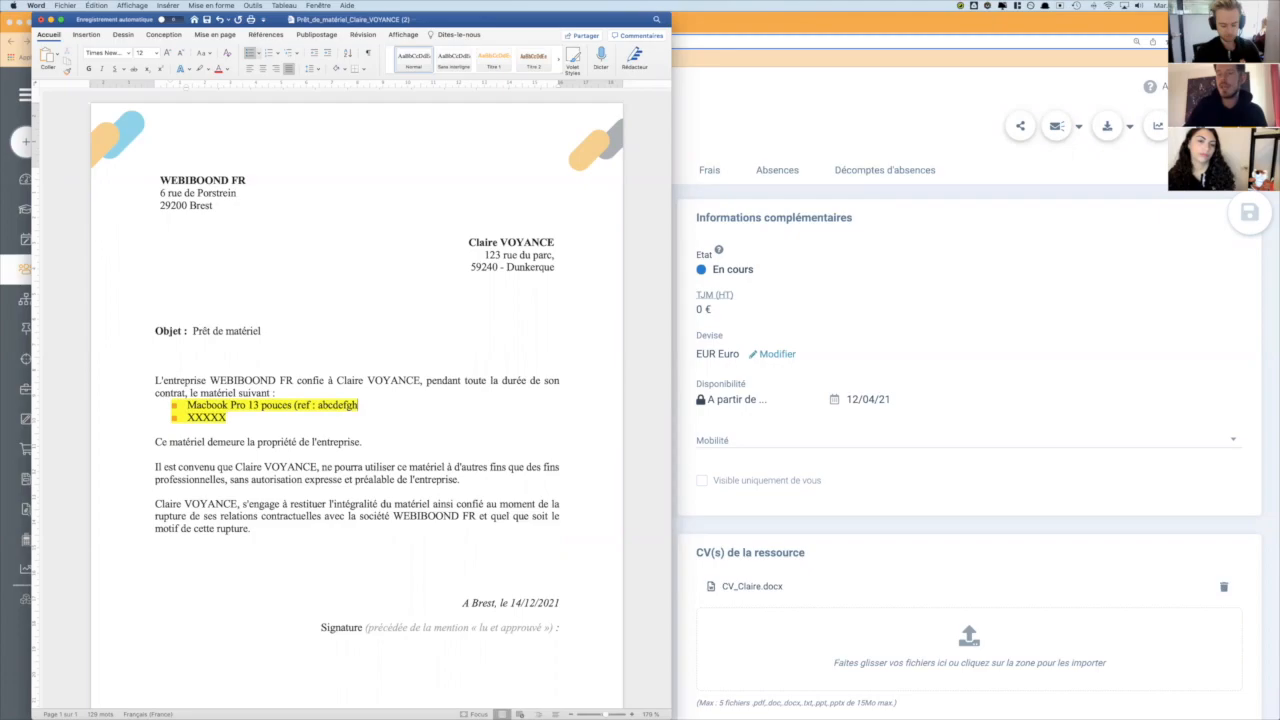
- Replace the second equipment placeholder with "Ecran 27 pouces Lenovo (ref : dtgjkkjt)"
key(alt+shift+Left)
text(Ec)
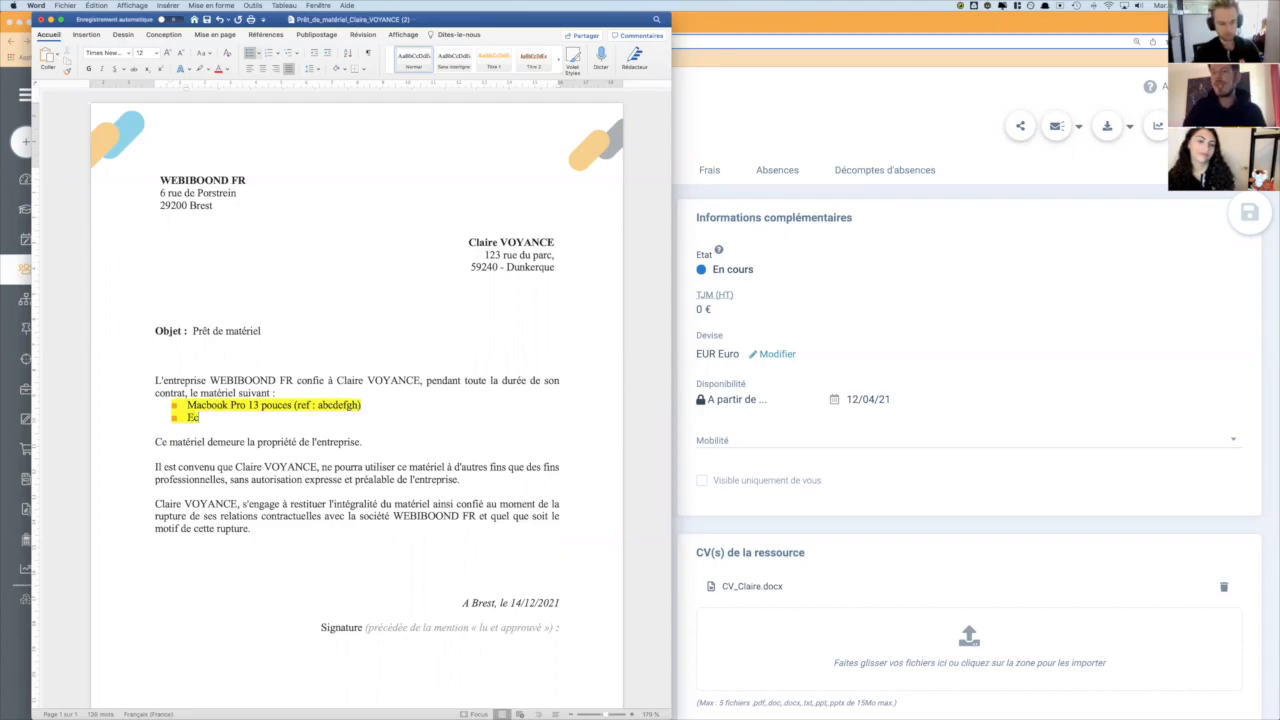
text(ran 27 pouce)
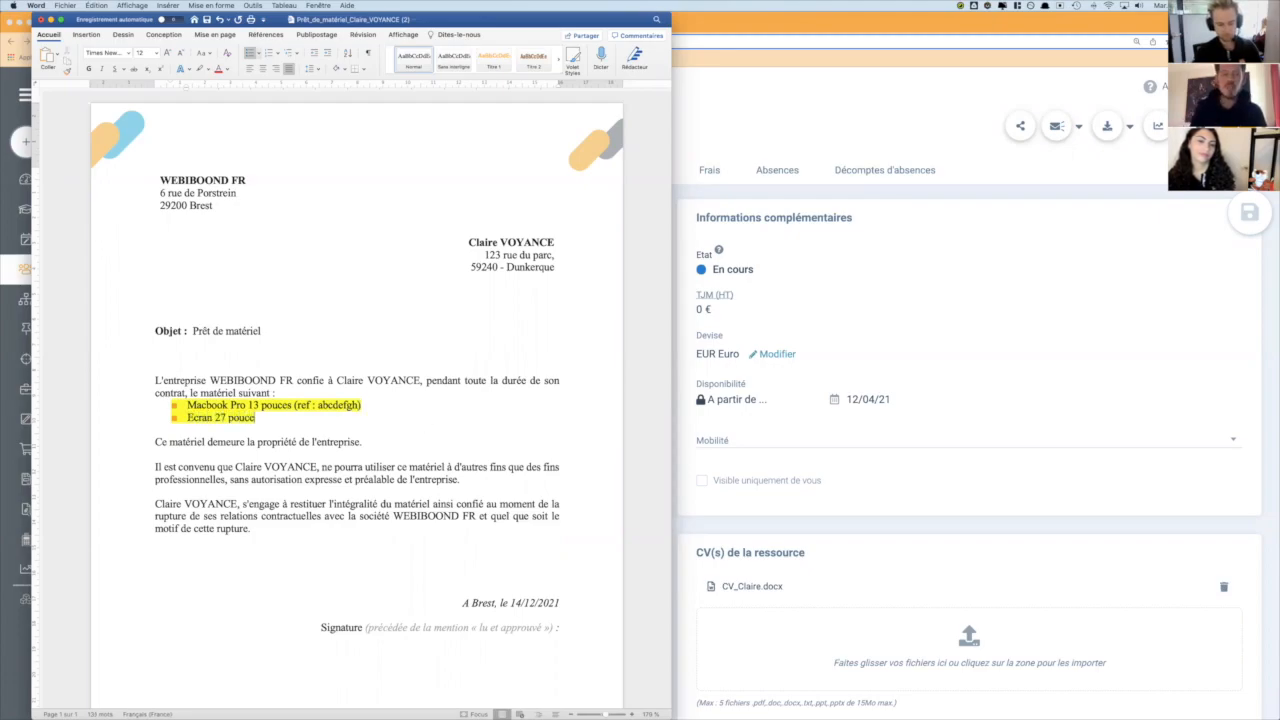
text(s Lenovoc)
text( (r)
text(ef : dfgjkkjt)
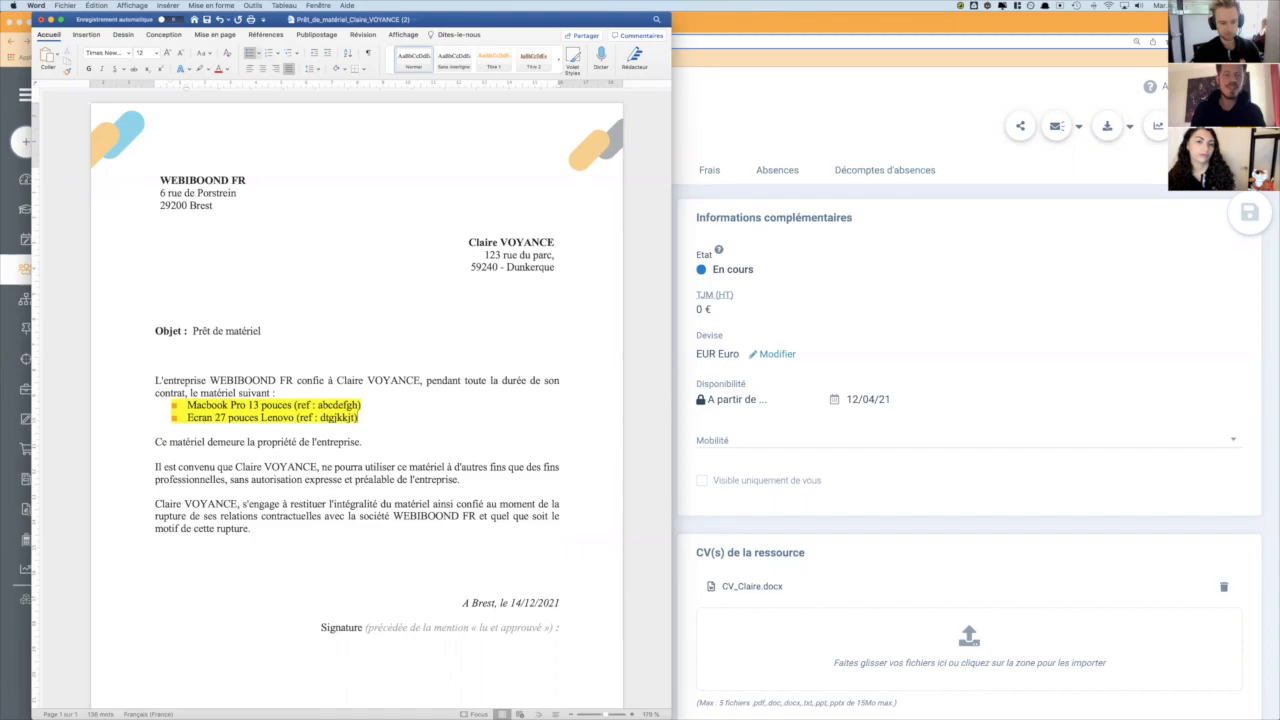
- Remove the yellow highlighting from both equipment list entries
key(shift+Up)
key(shift+Up)
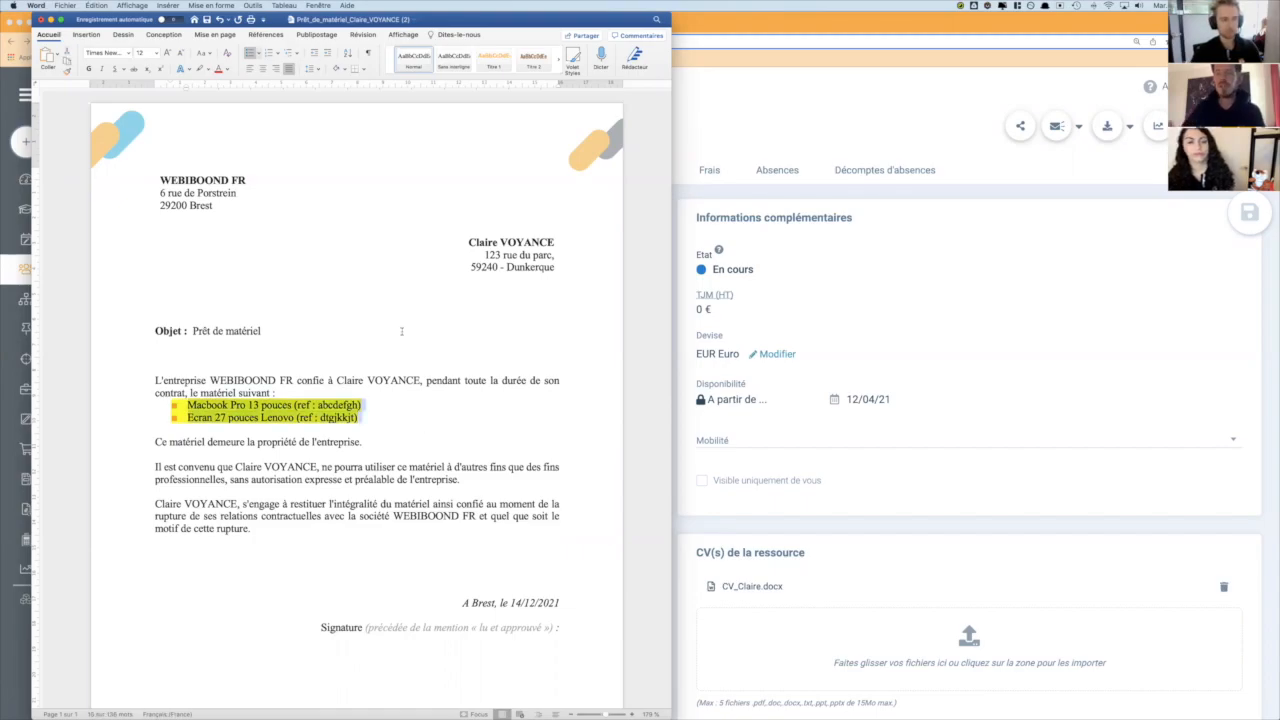
click(208, 69)
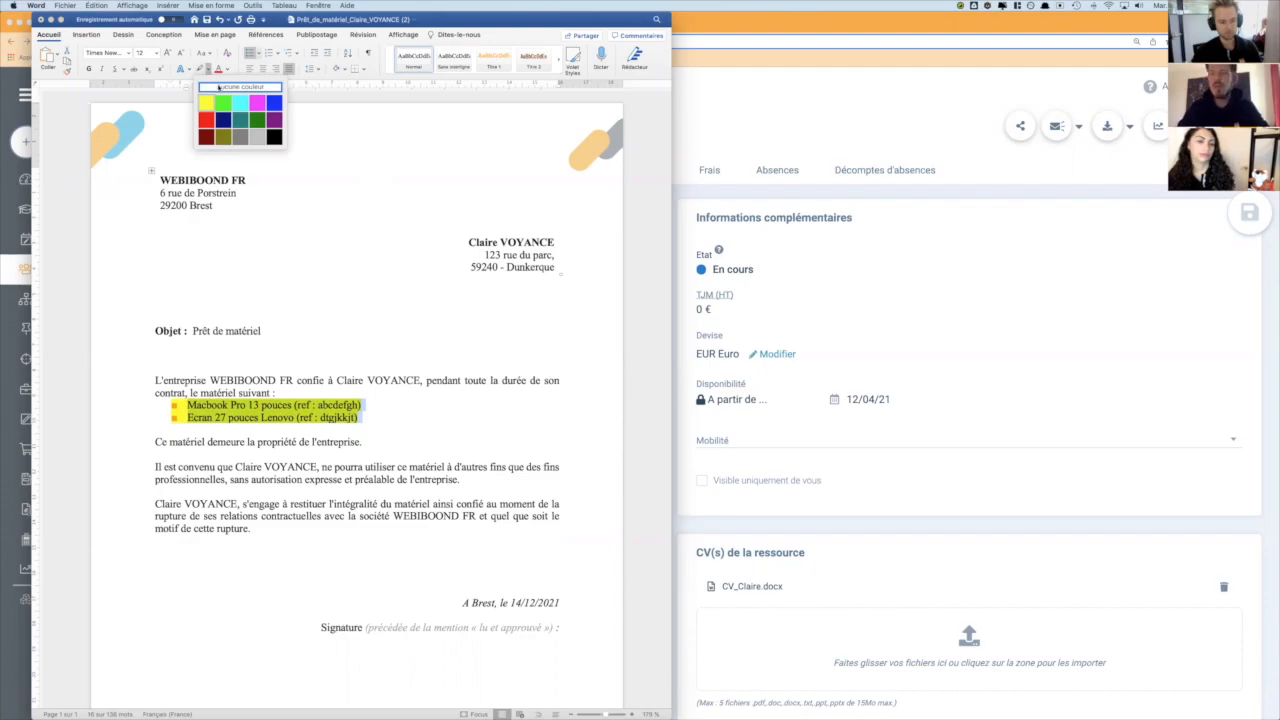
click(218, 87)
click(314, 405)
click(299, 358)
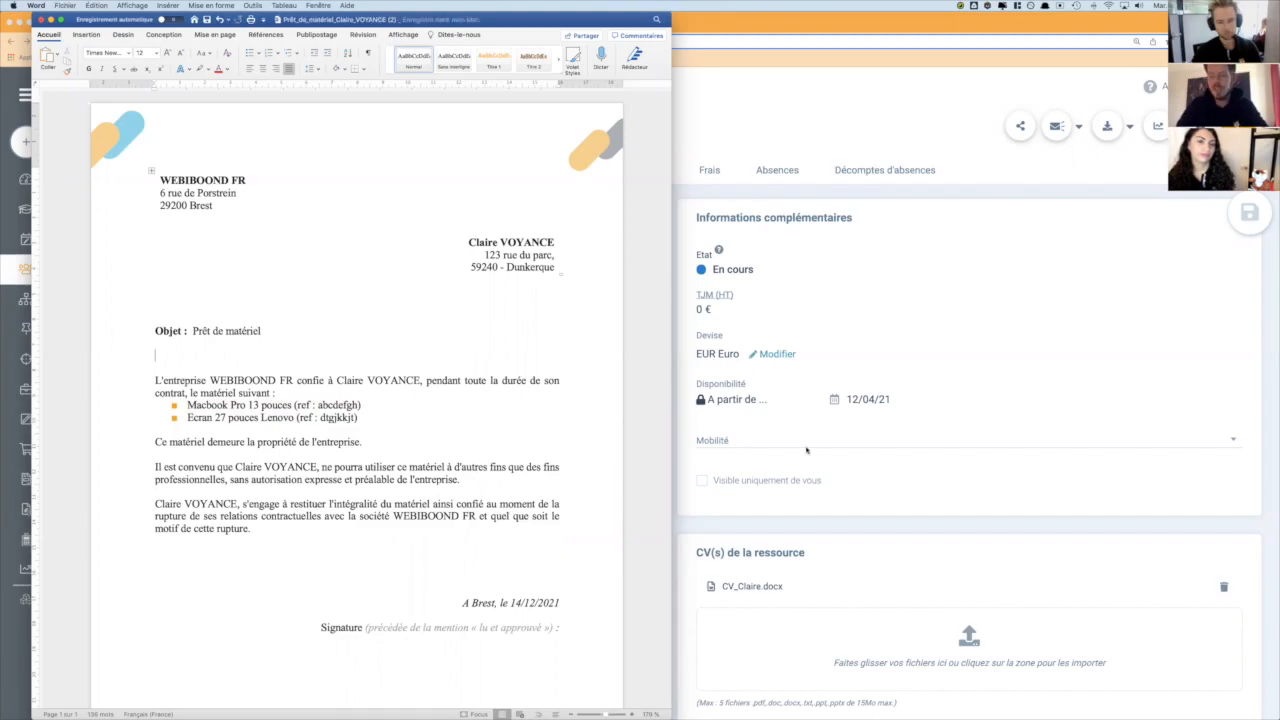
scroll(397, 522, down, 2)
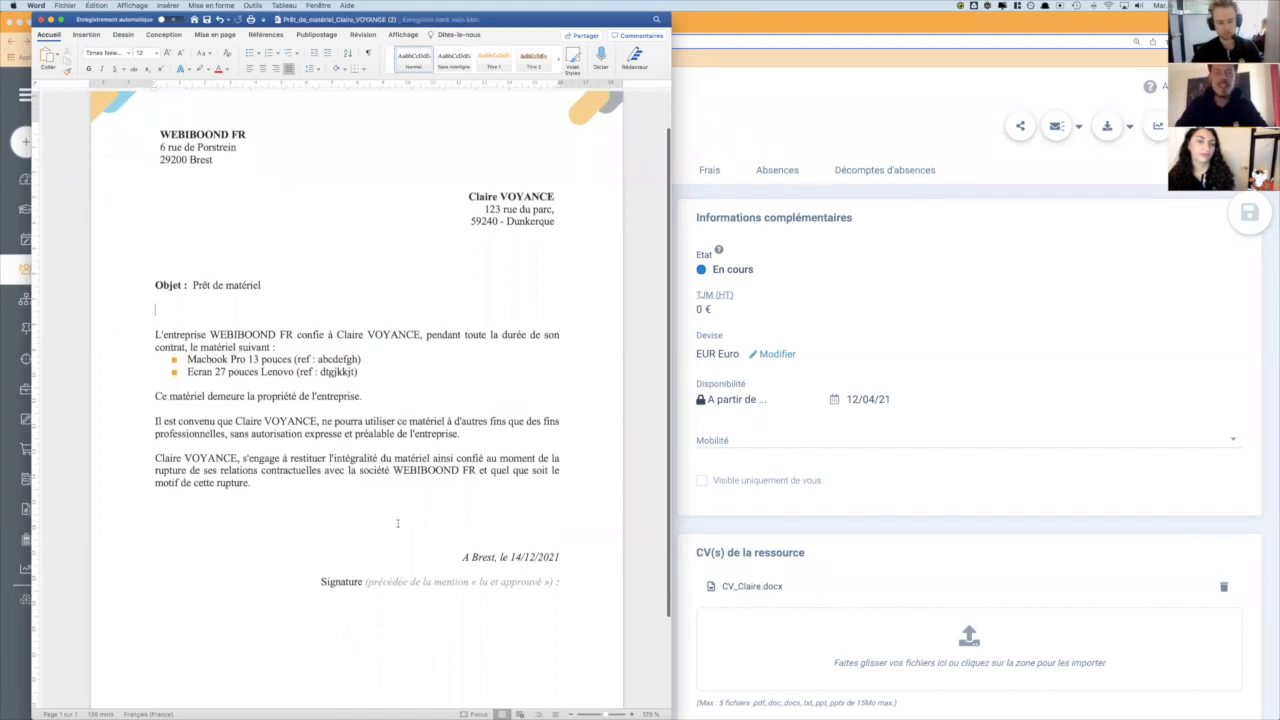
- Switch back to BoondManager in Chrome and upload the downloaded equipment loan document to the resource's CV section
click(740, 532)
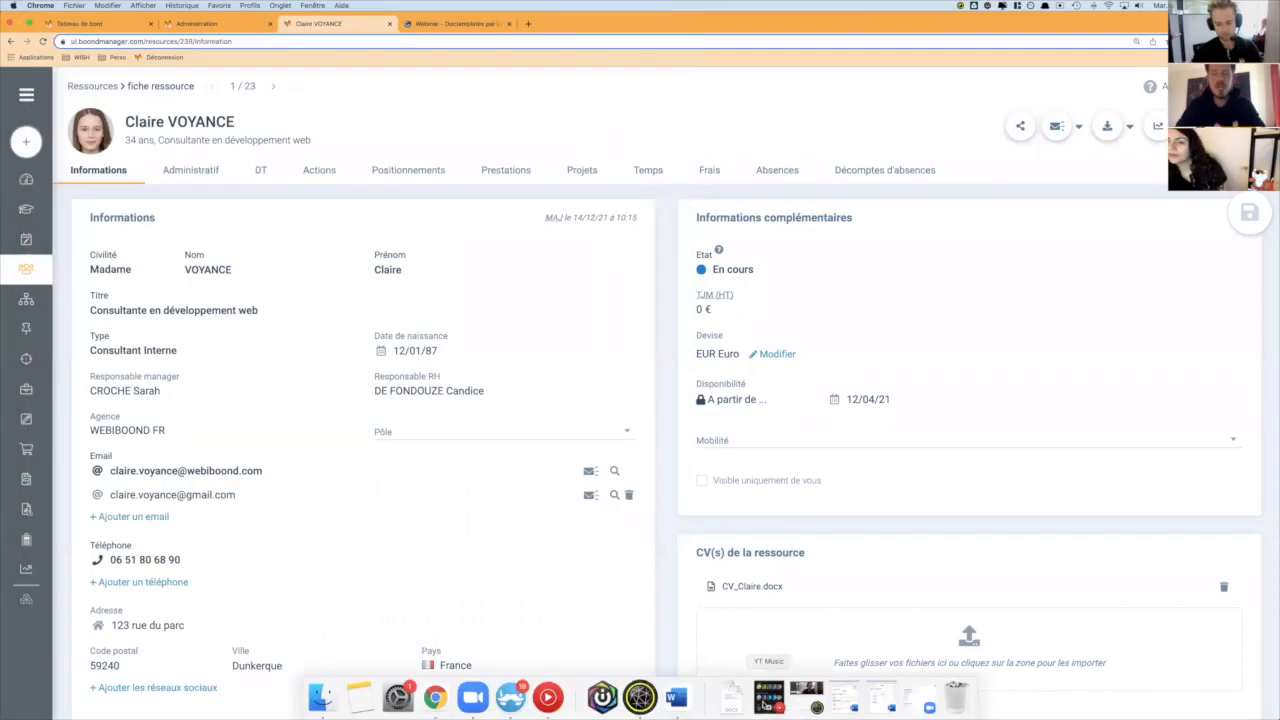
click(731, 697)
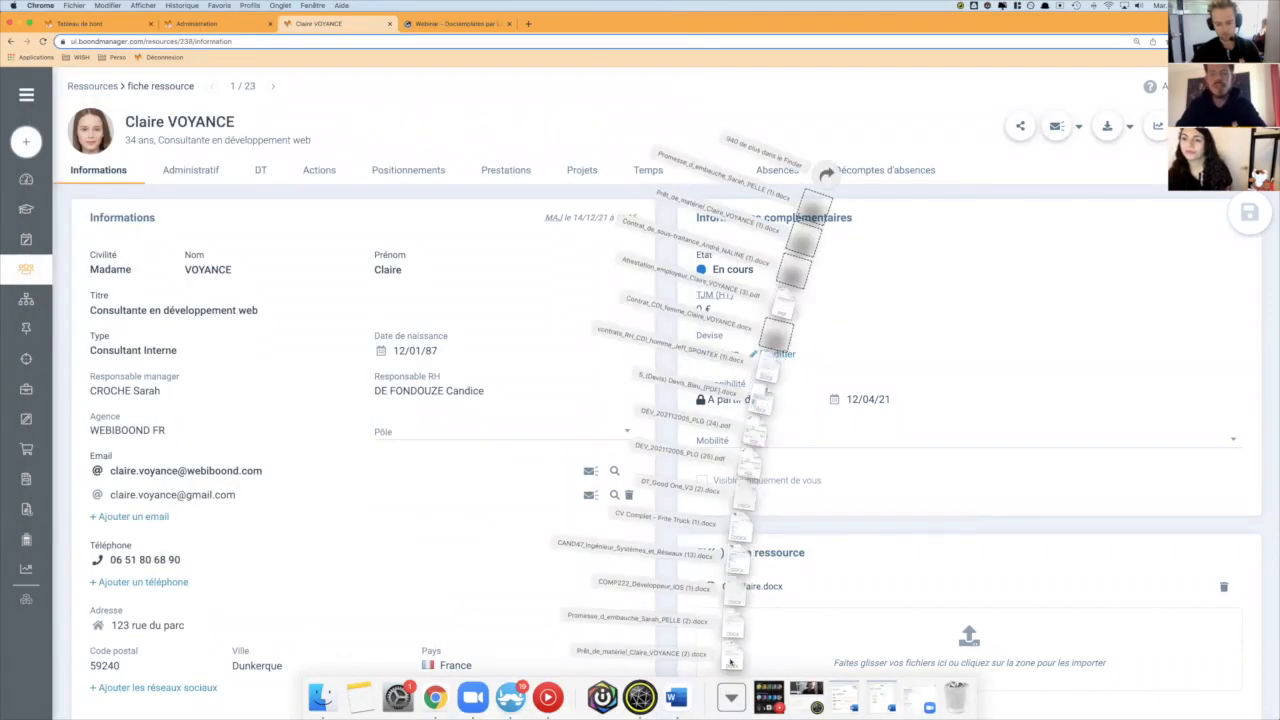
drag(731, 657, 872, 635)
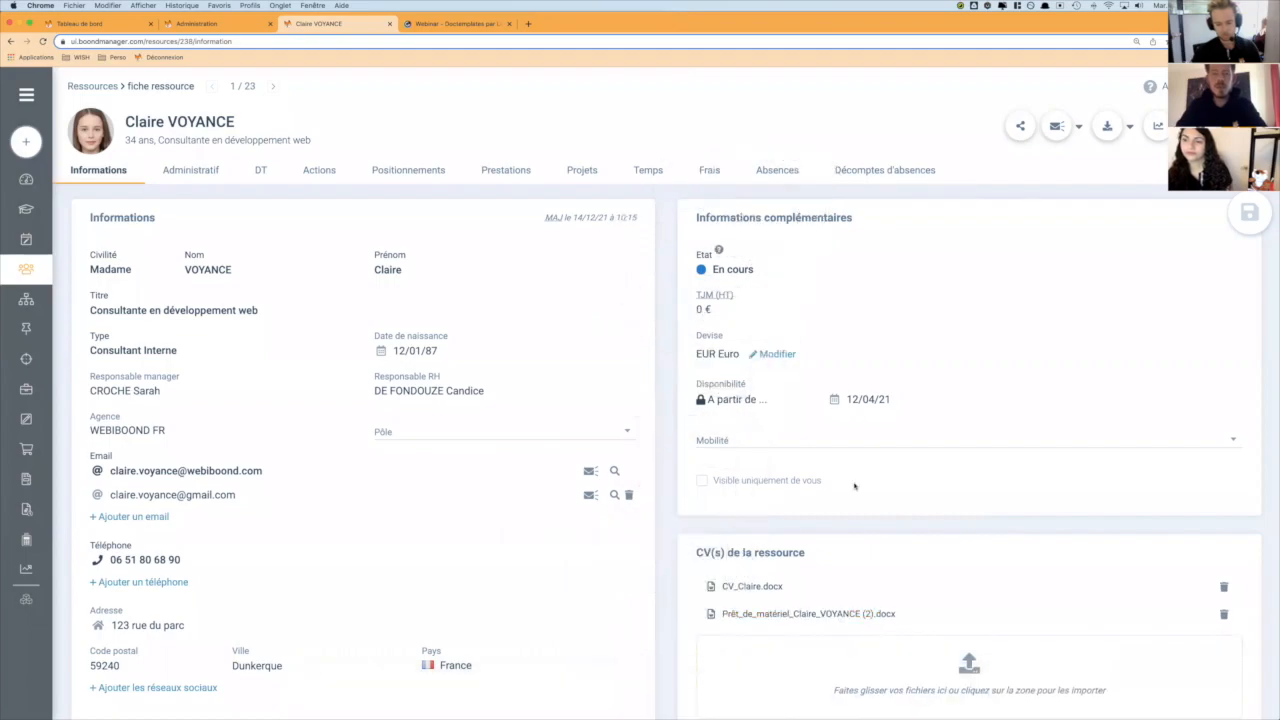
scroll(866, 560, down, 2)
scroll(864, 485, up, 1)
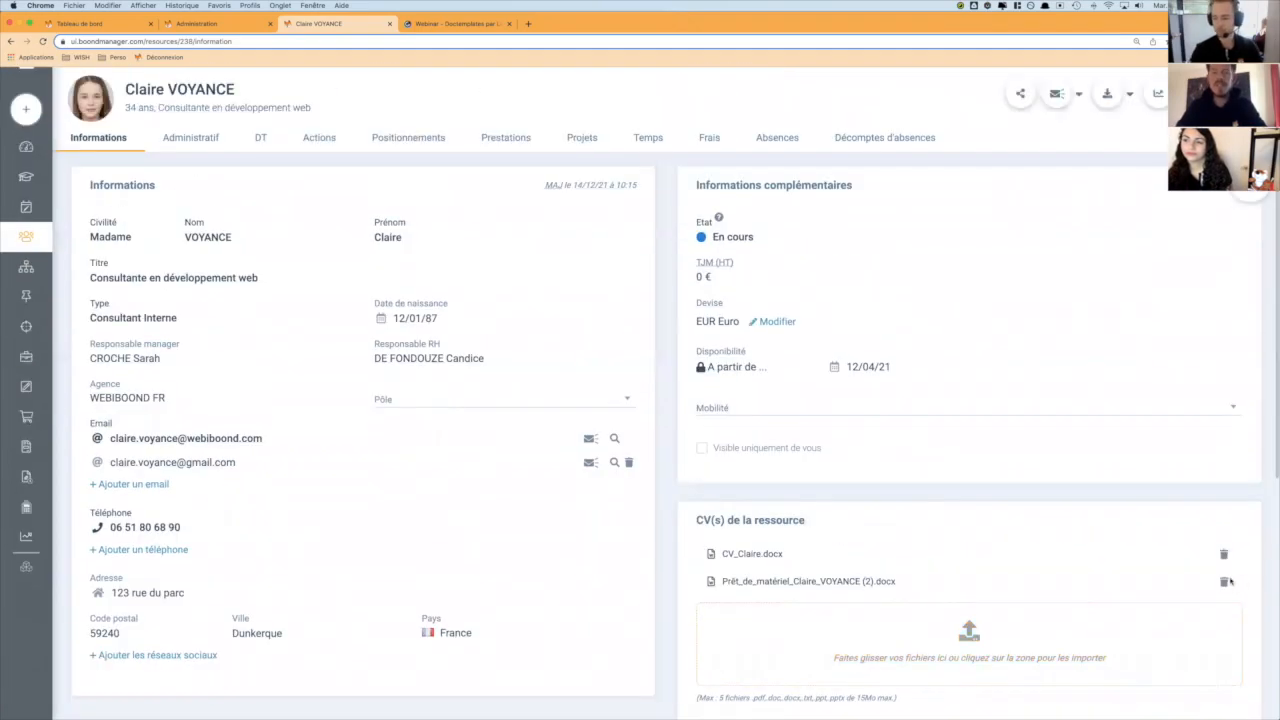
- Delete the equipment loan document from the resource's CV section and upload it to the attachments of the administrative section instead
click(1224, 581)
click(801, 295)
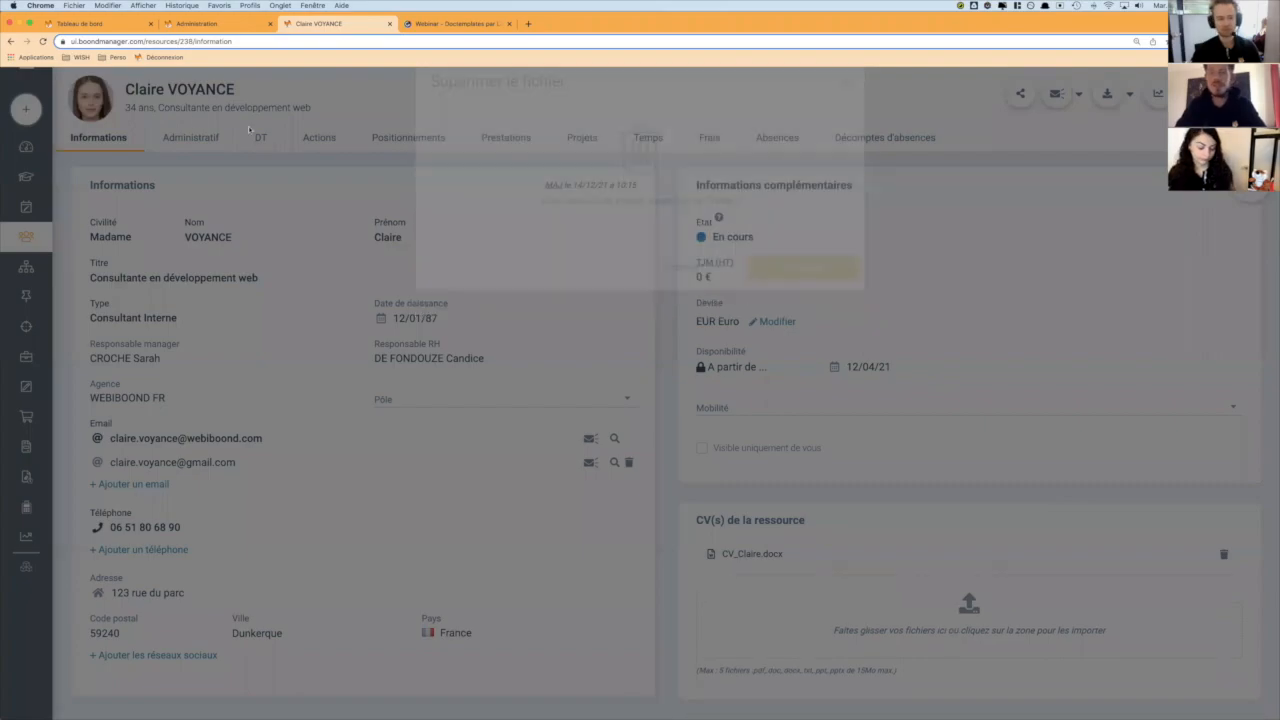
click(190, 137)
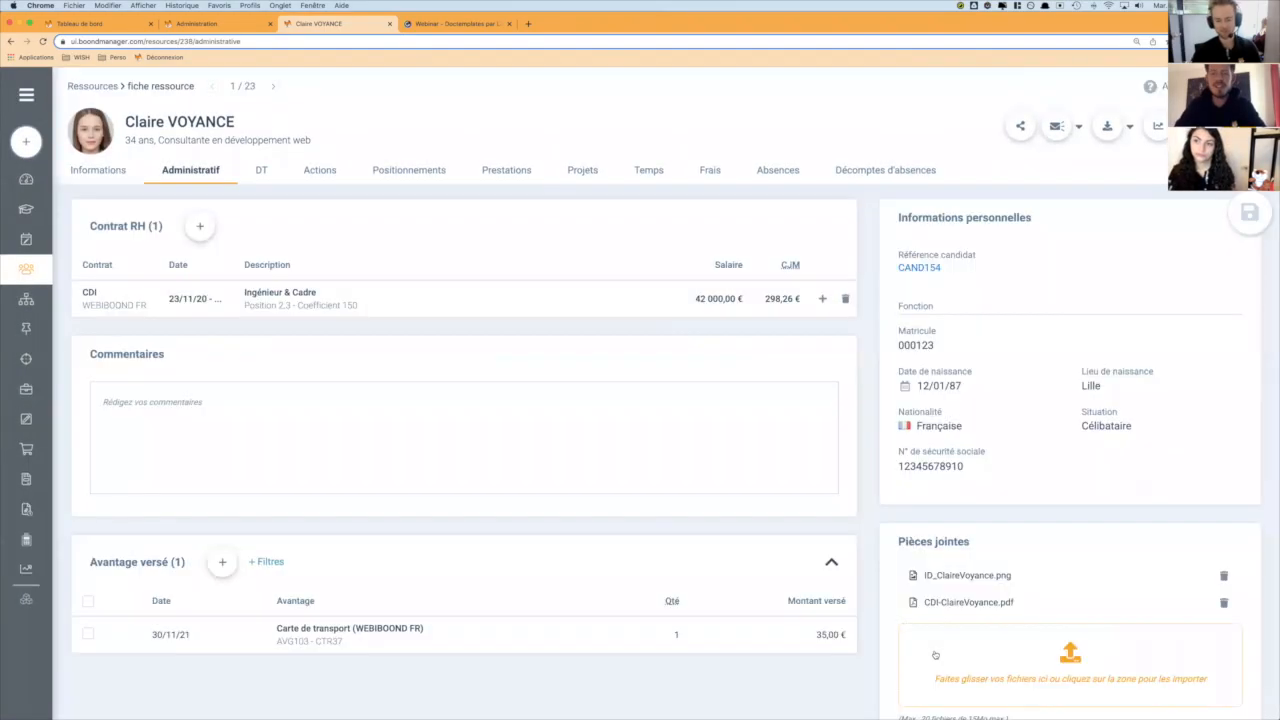
scroll(934, 654, down, 2)
mouse_move(817, 708)
click(732, 697)
drag(786, 638, 1020, 560)
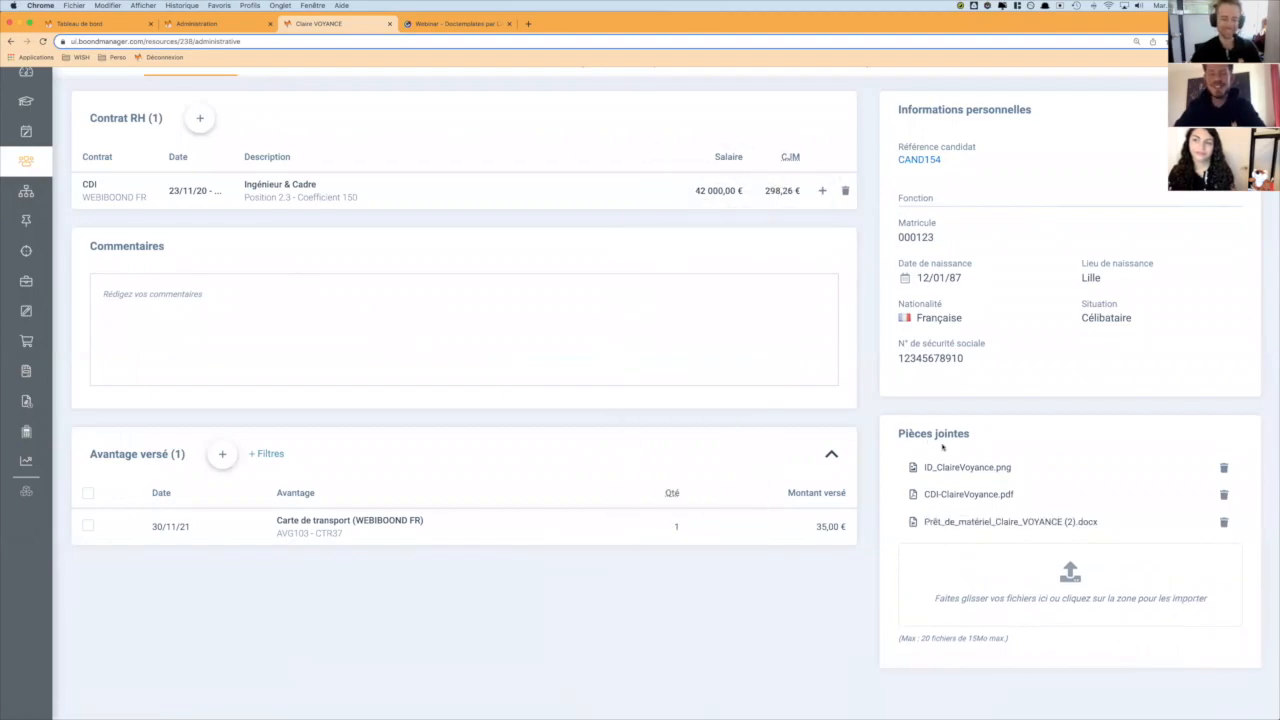
- Open the "Cadrage du programme CALYPSO" project from the project list and display its prestation MIS67
scroll(942, 447, up, 2)
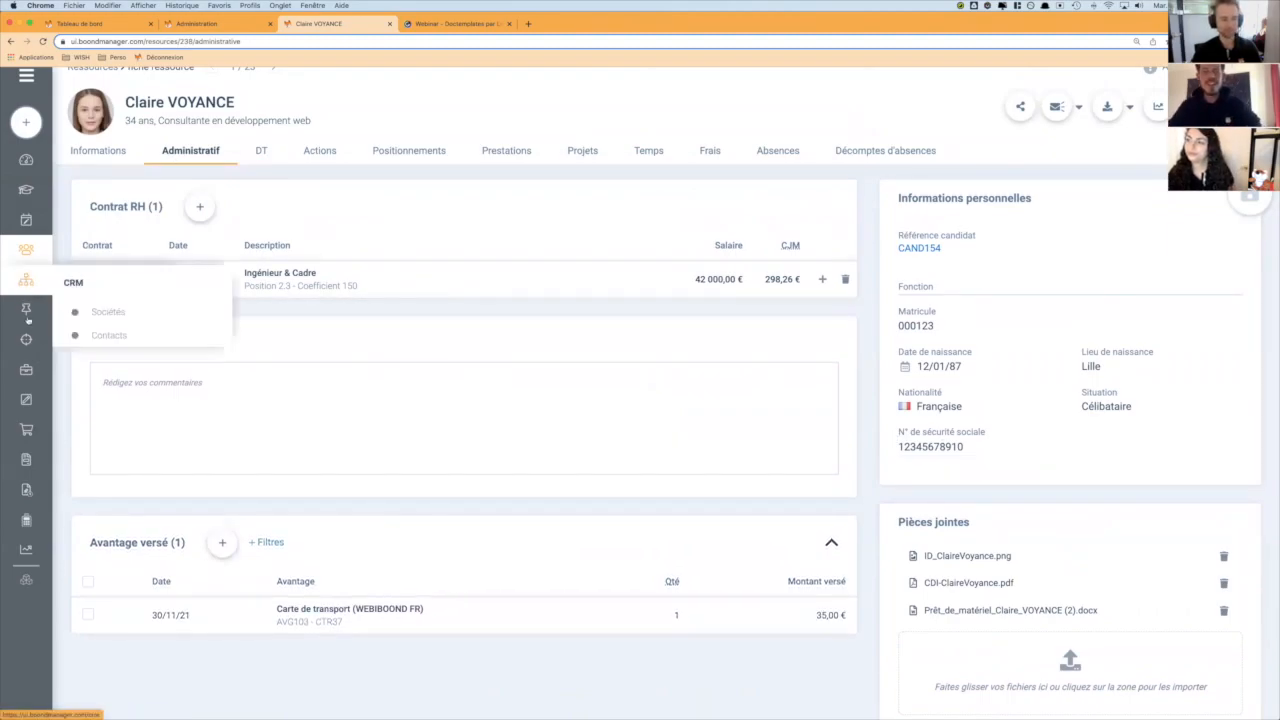
mouse_move(26, 369)
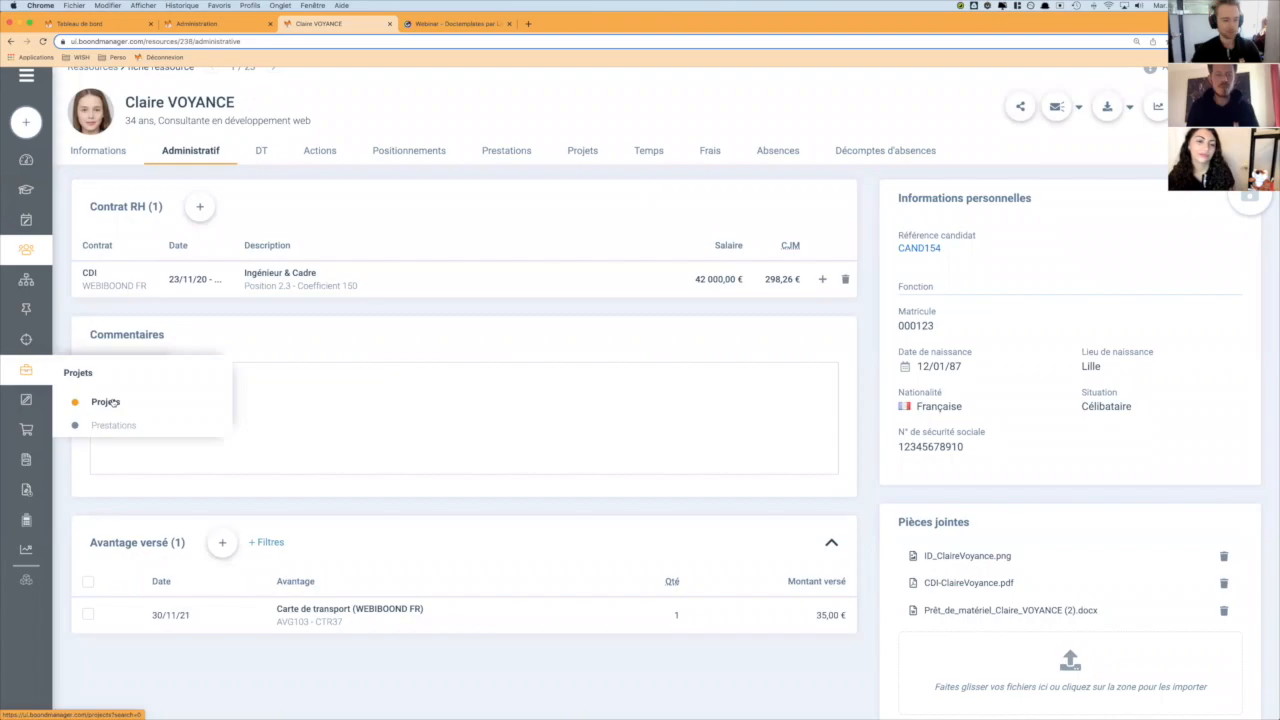
click(106, 401)
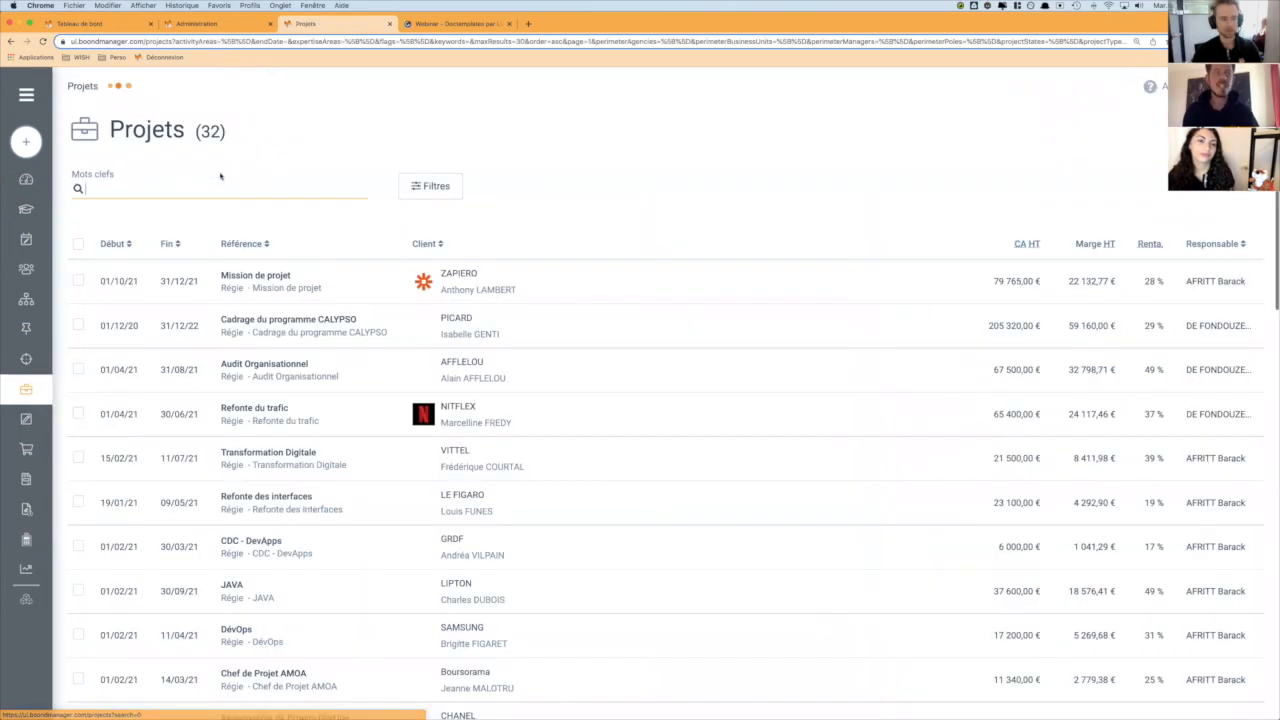
click(379, 327)
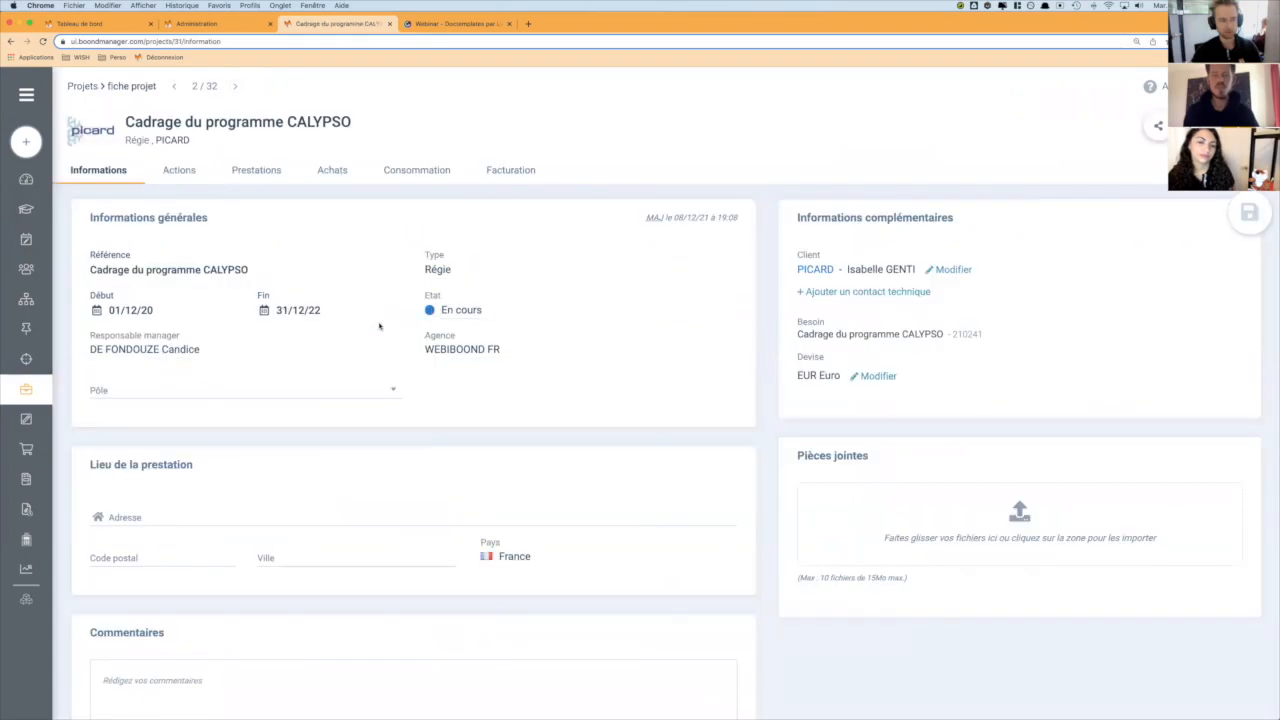
click(265, 174)
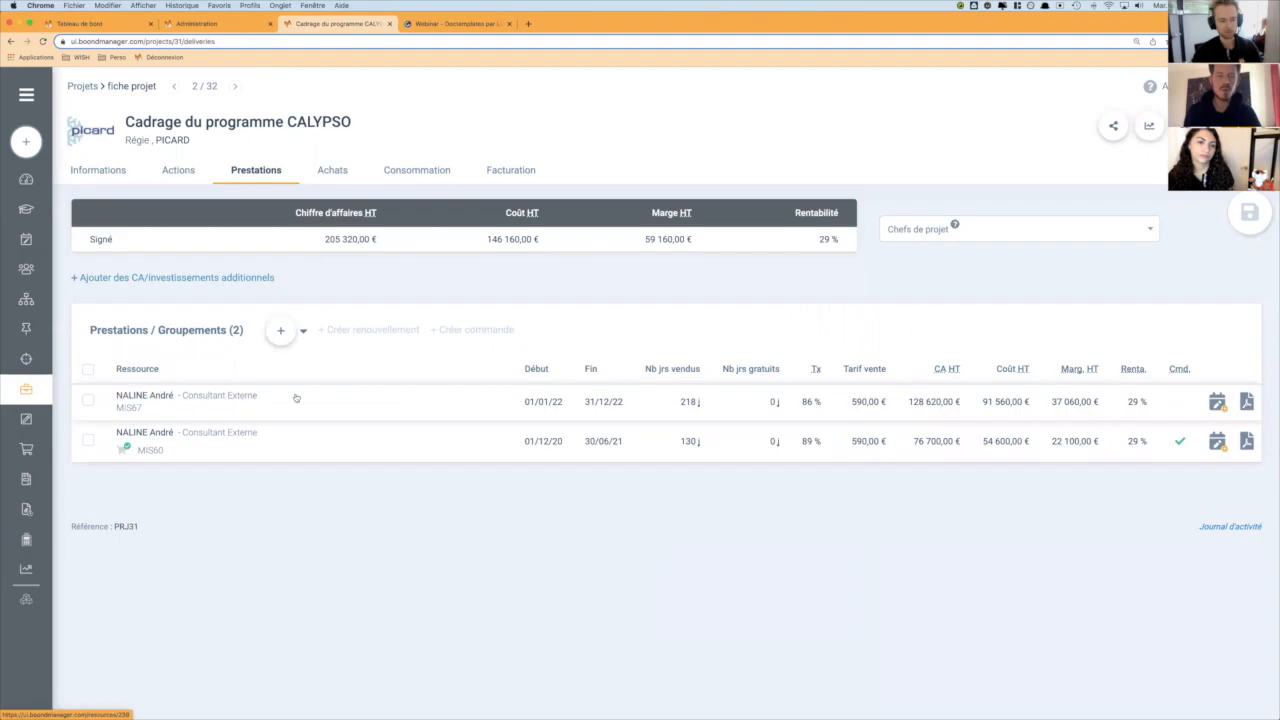
click(438, 410)
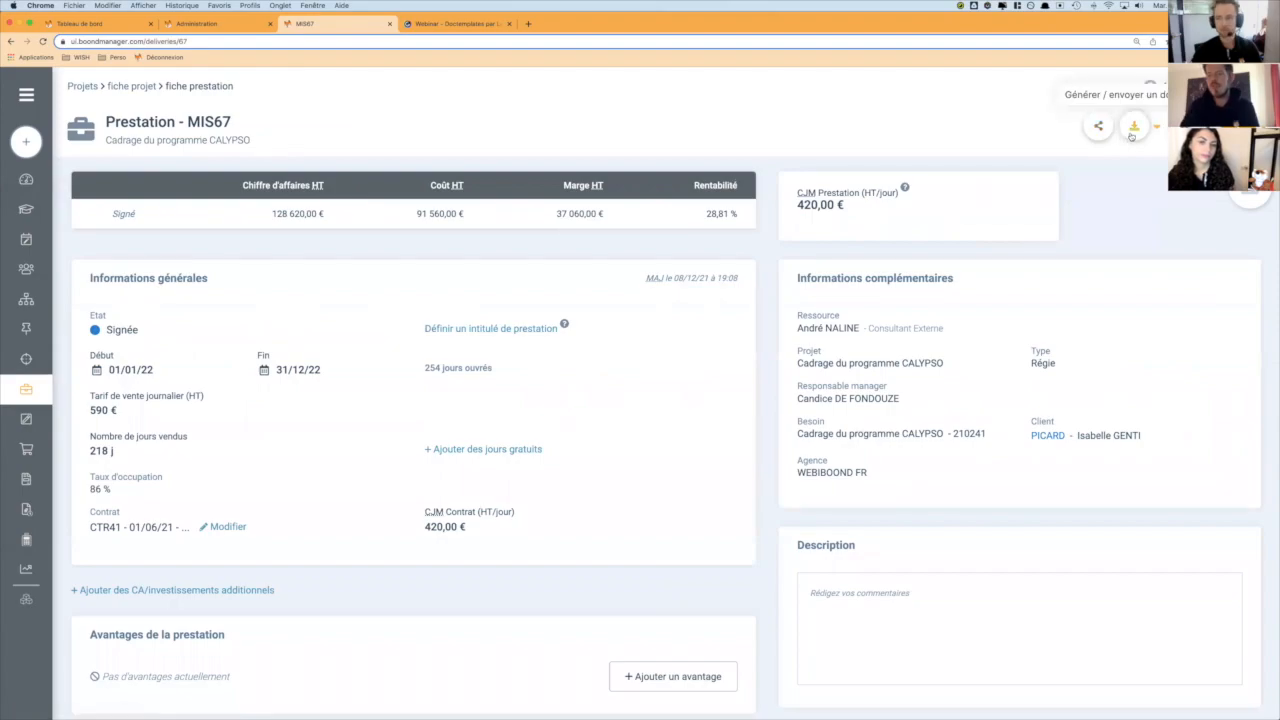
- Generate the "Contrat de sous-traitance" document for the prestation and open the downloaded file in Word
click(1133, 126)
click(1016, 176)
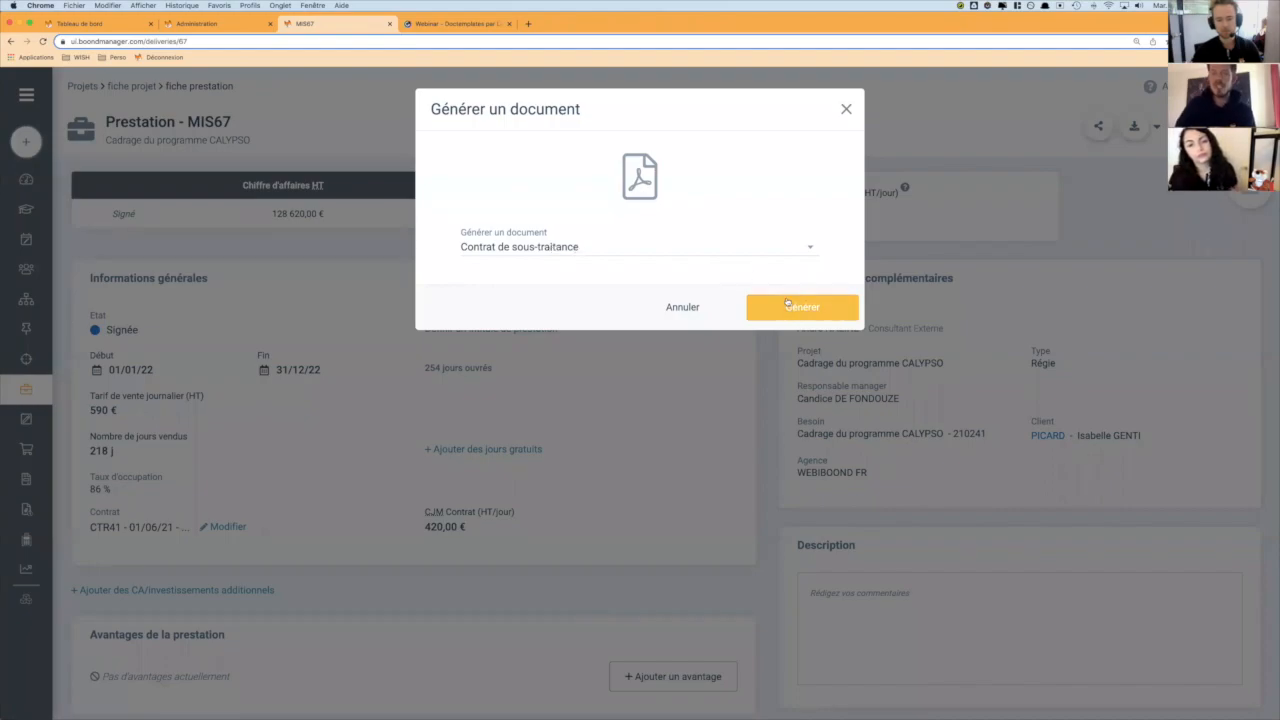
click(760, 246)
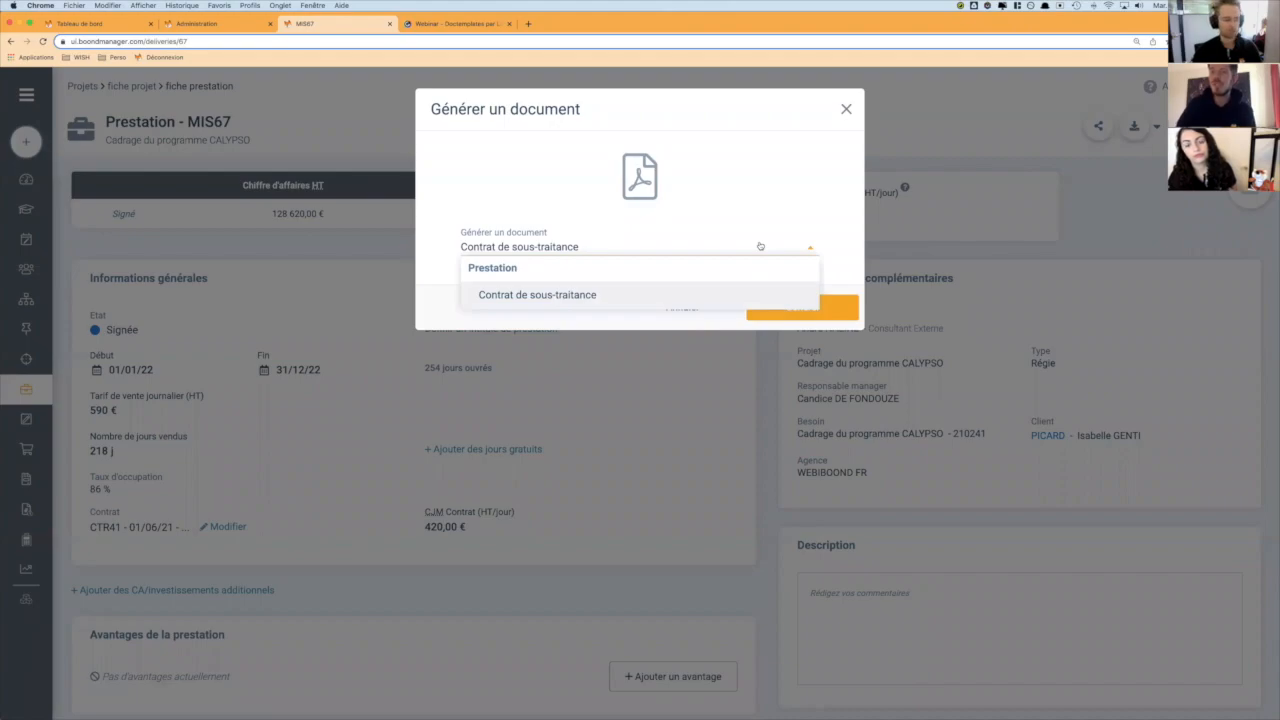
click(760, 246)
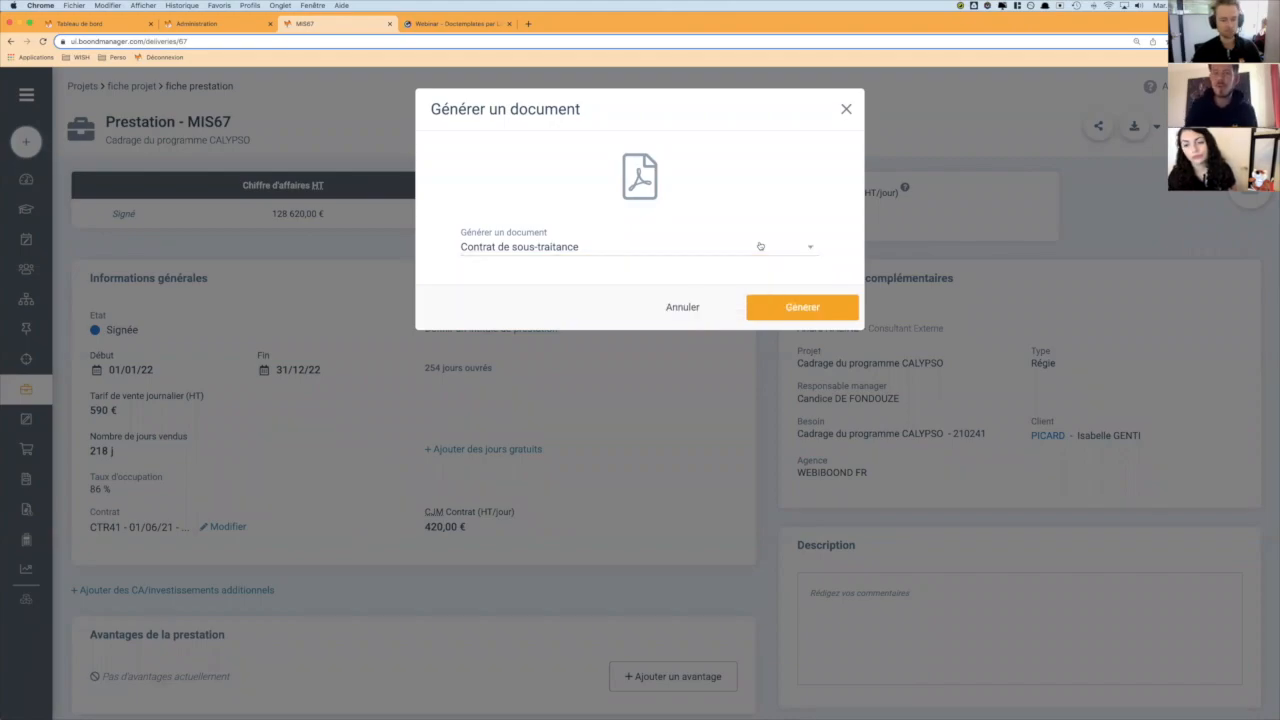
click(797, 309)
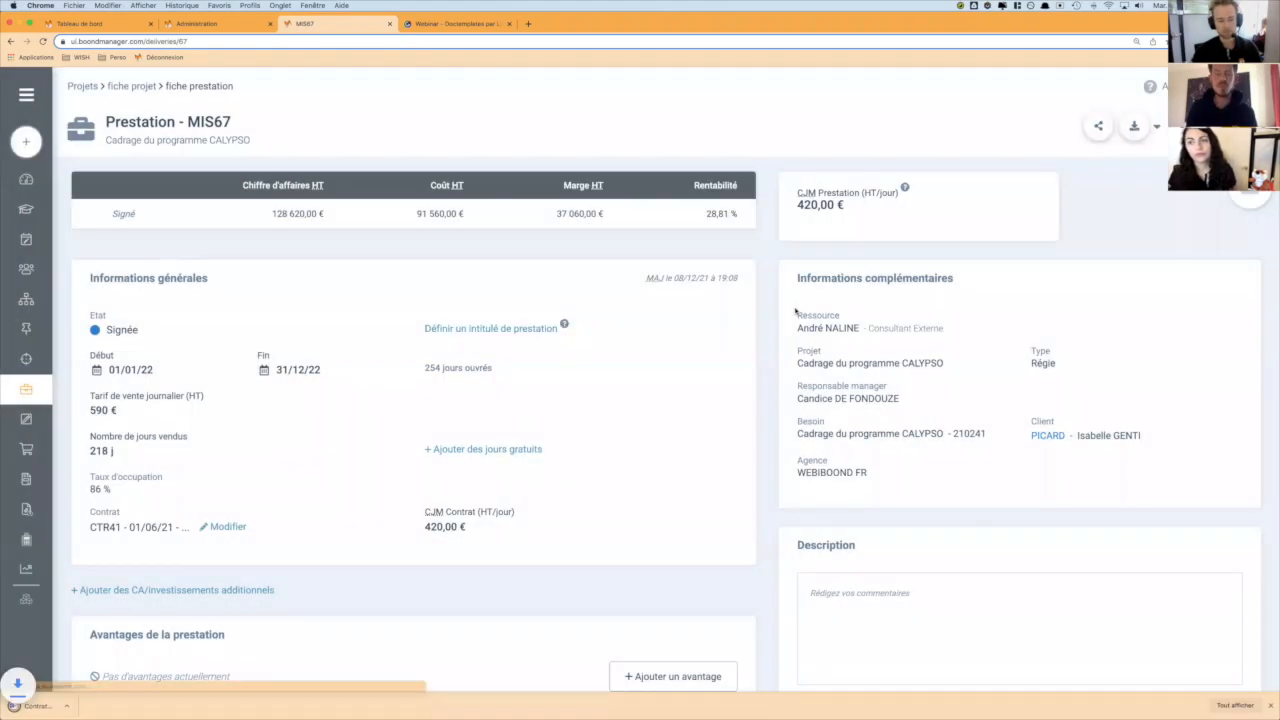
click(57, 705)
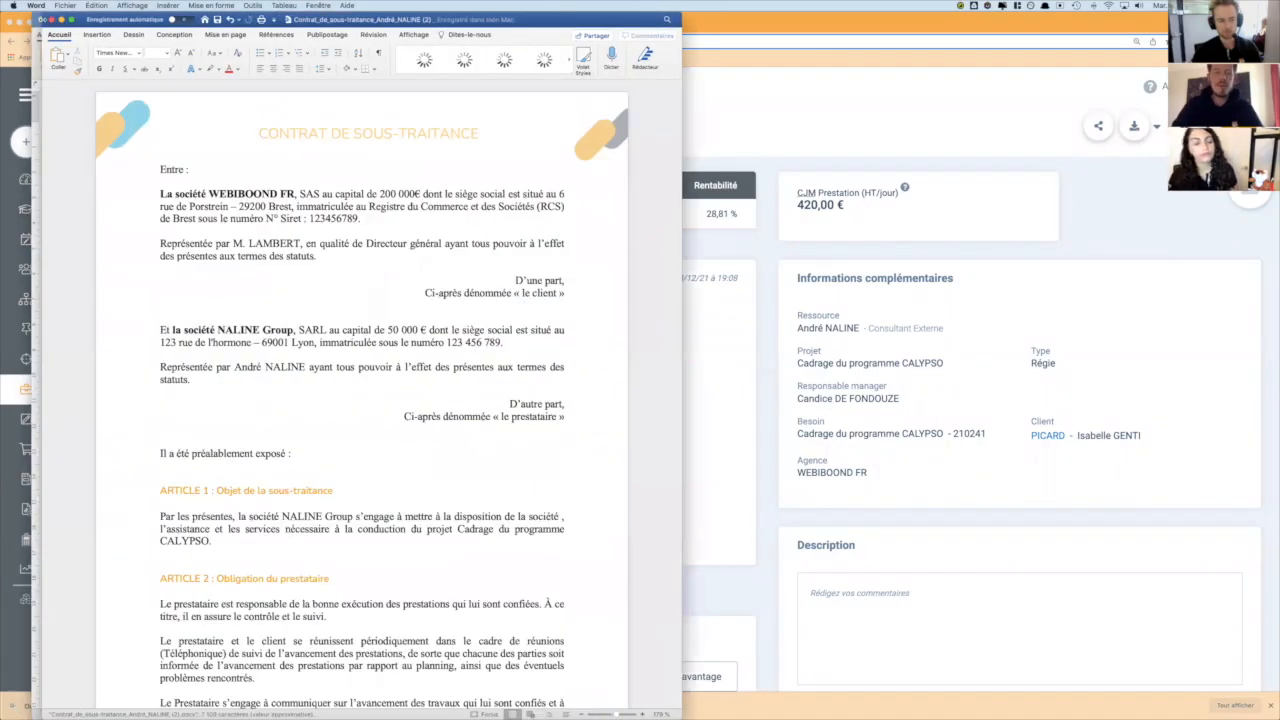
- Review the subcontracting contract's pre-filled parties, daily price, duration, workload placeholders and signature block, and close the document
click(168, 203)
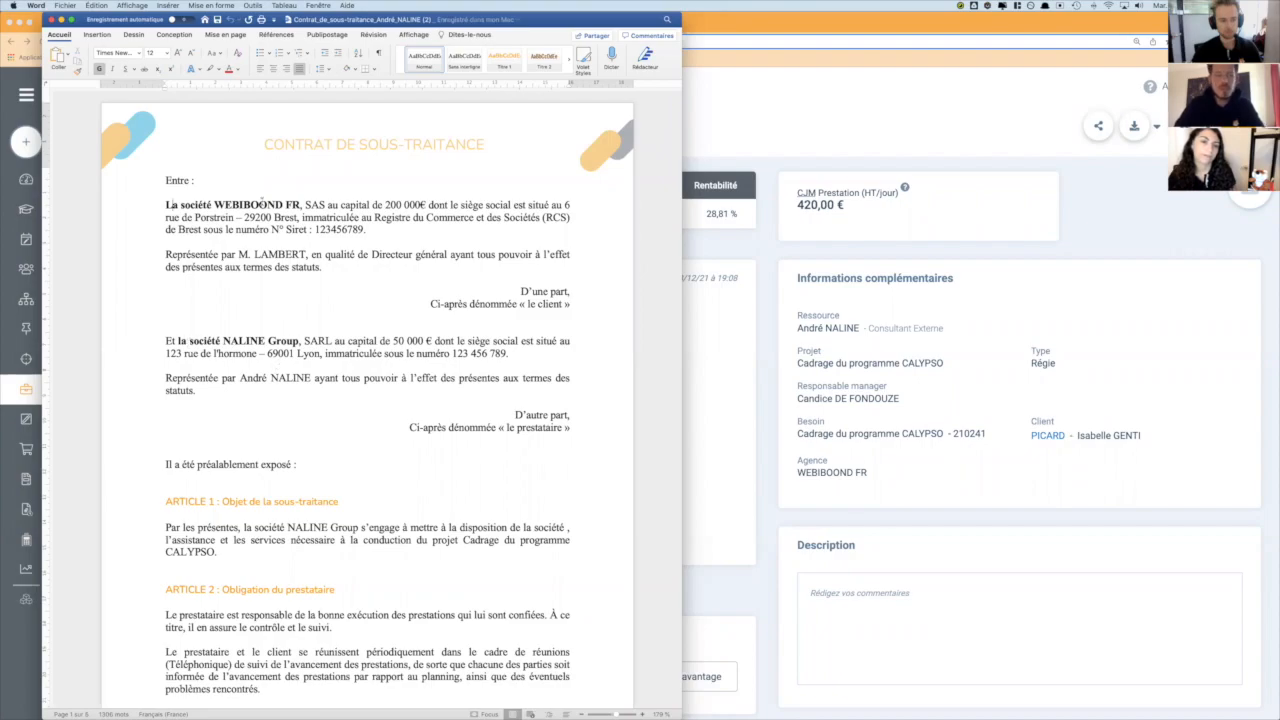
drag(190, 341, 427, 342)
scroll(421, 340, down, 20)
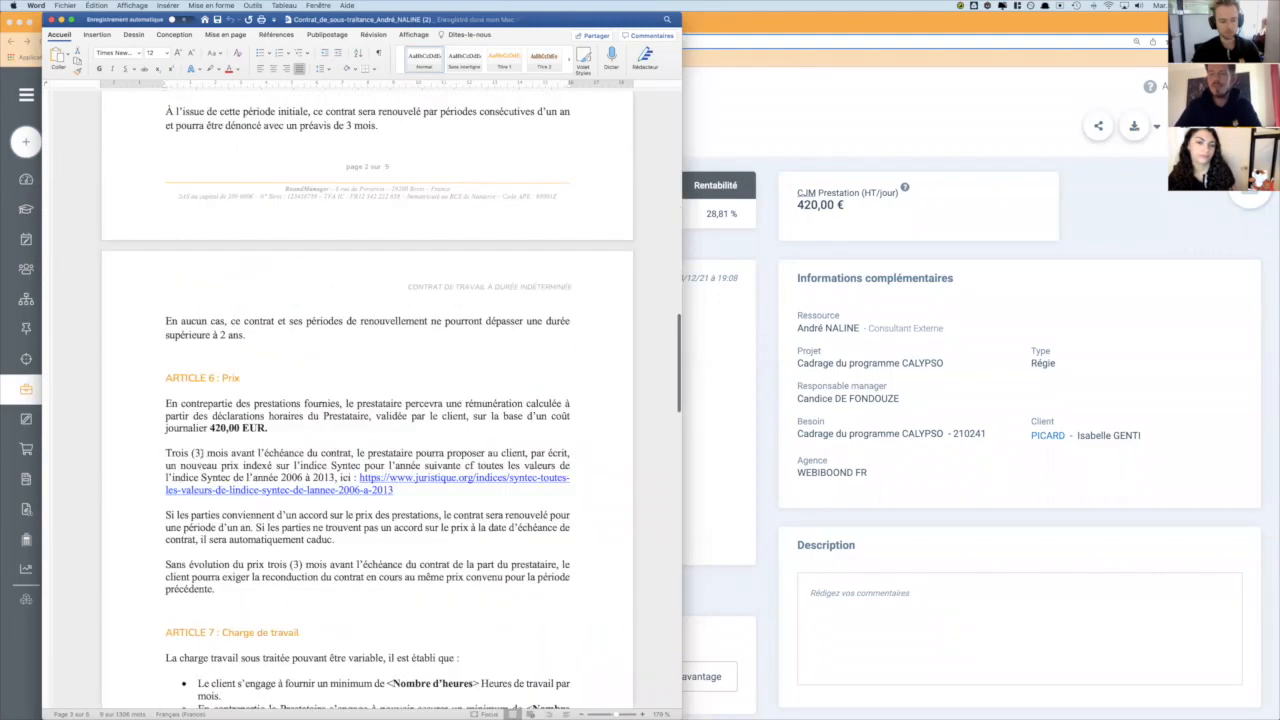
drag(209, 428, 268, 428)
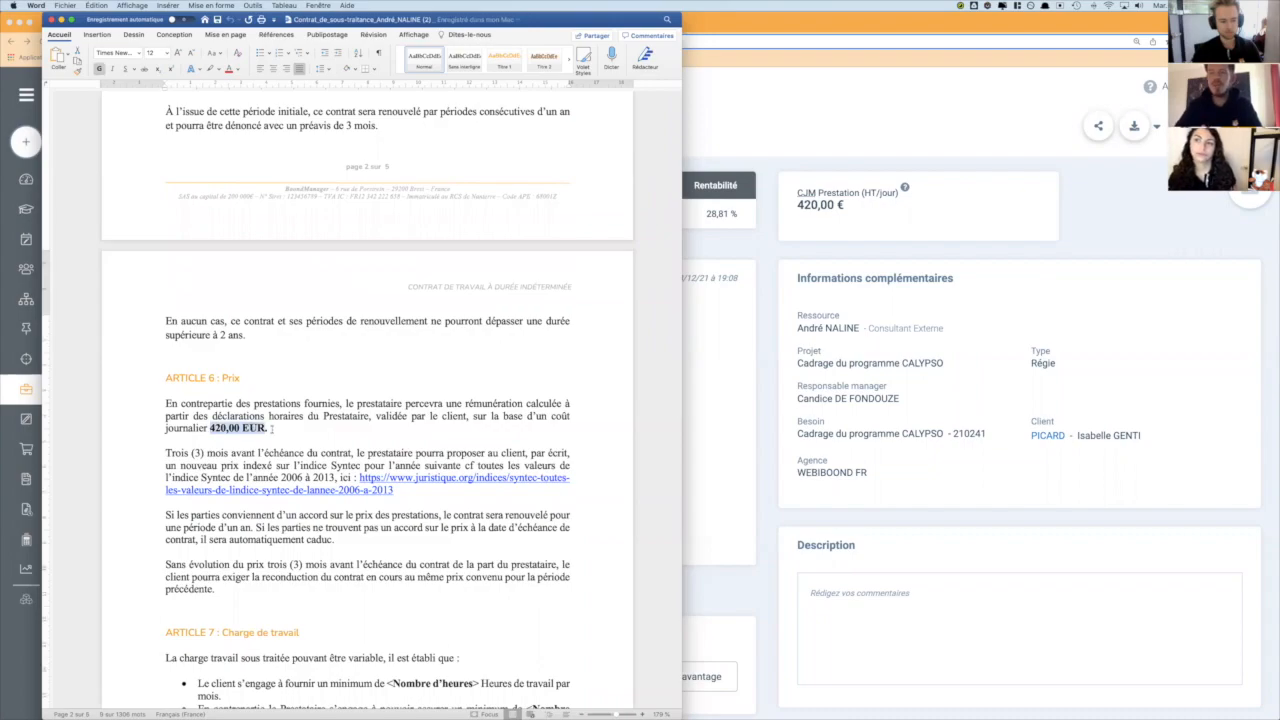
scroll(381, 452, down, 8)
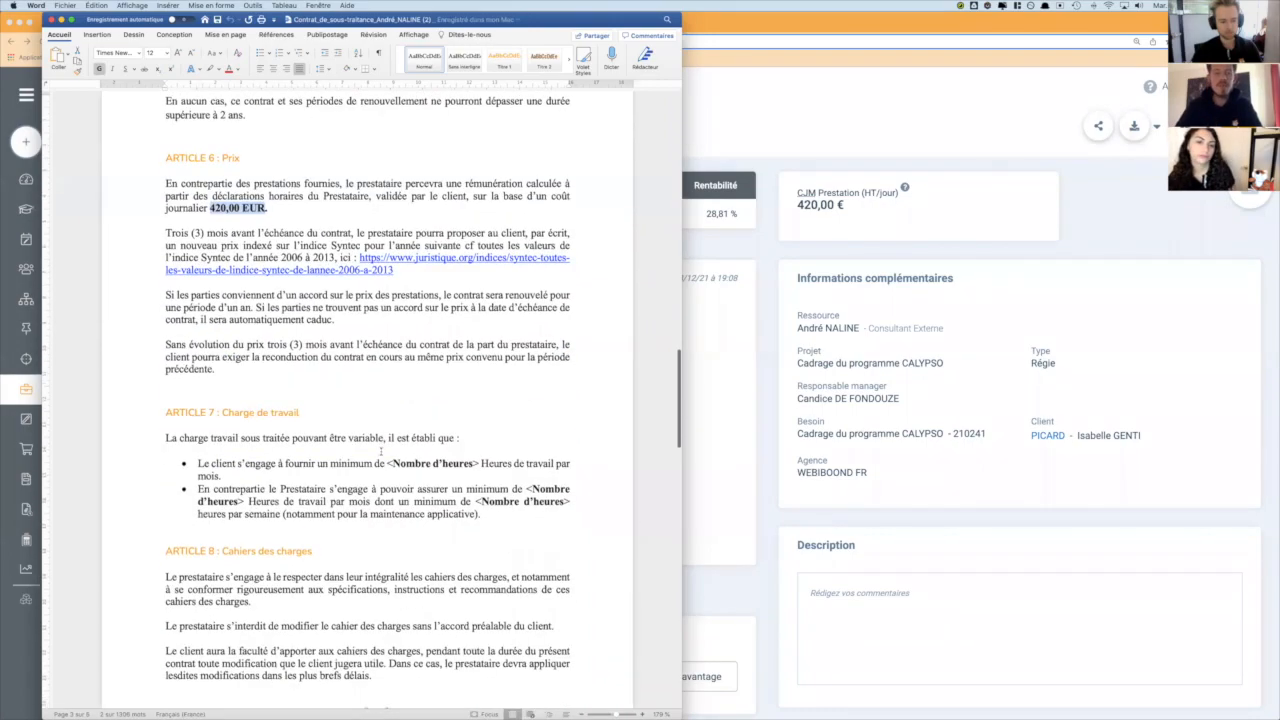
scroll(381, 452, down, 15)
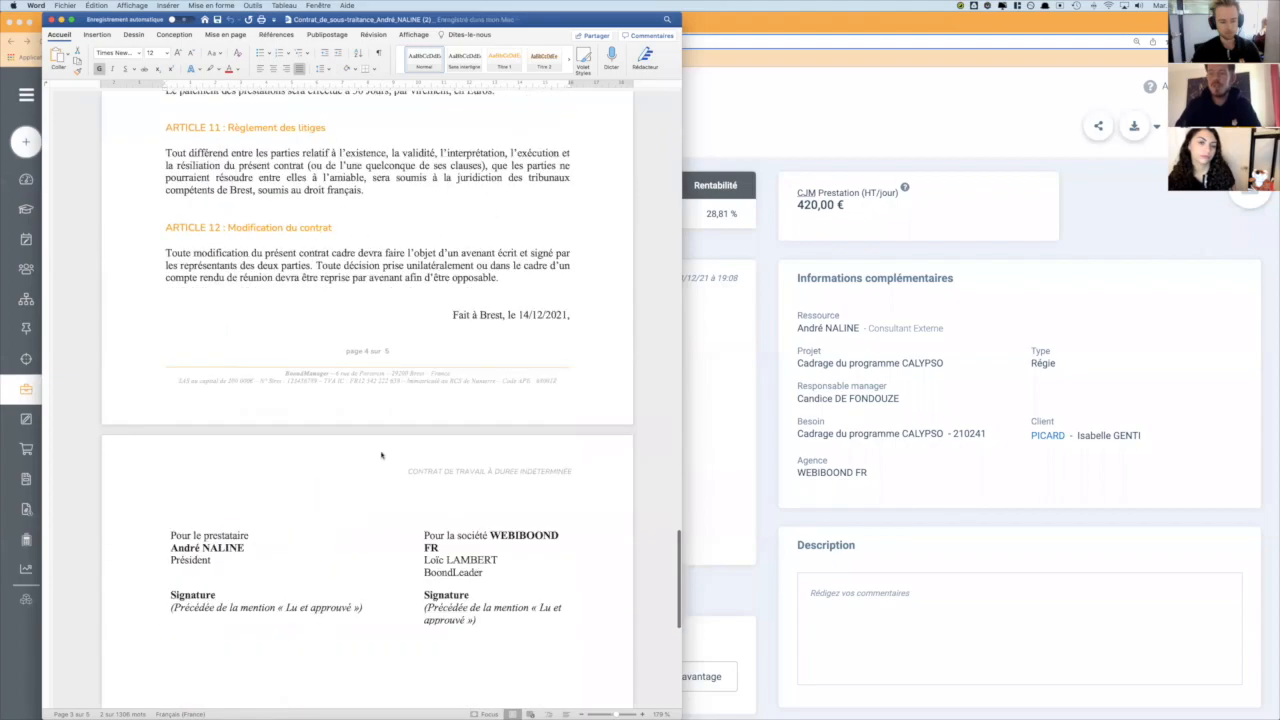
scroll(381, 455, up, 20)
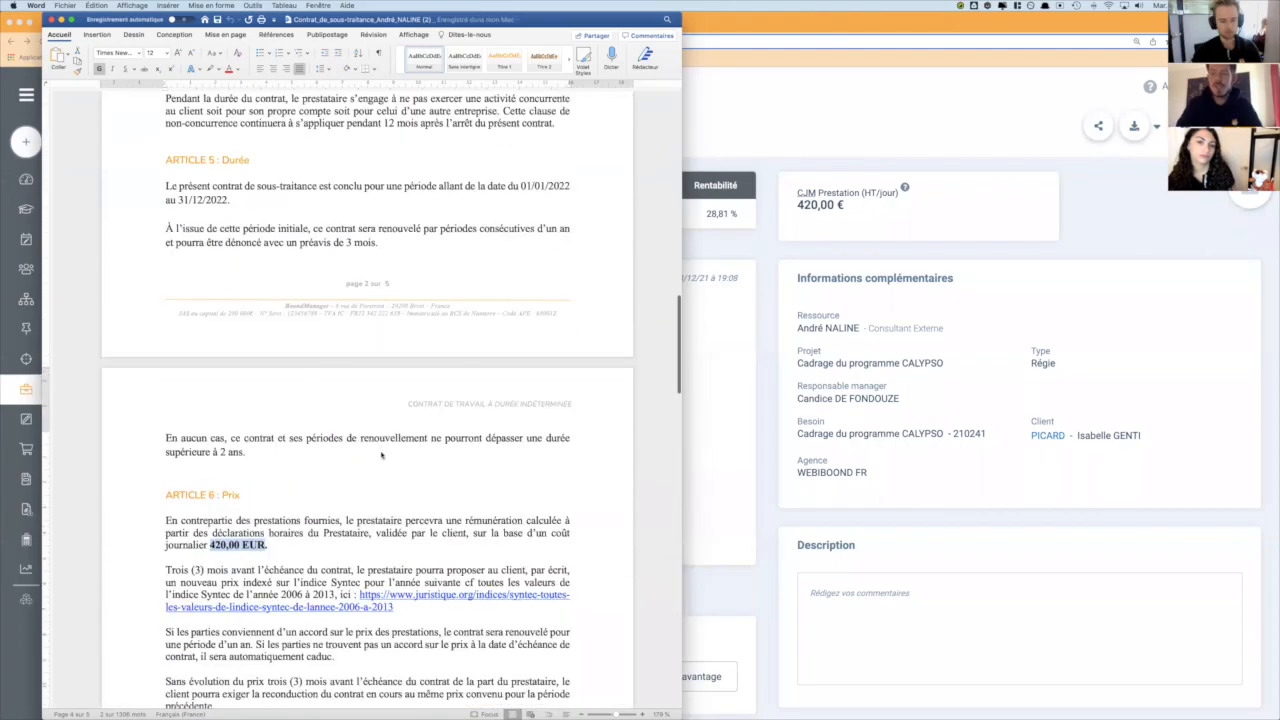
scroll(381, 452, down, 3)
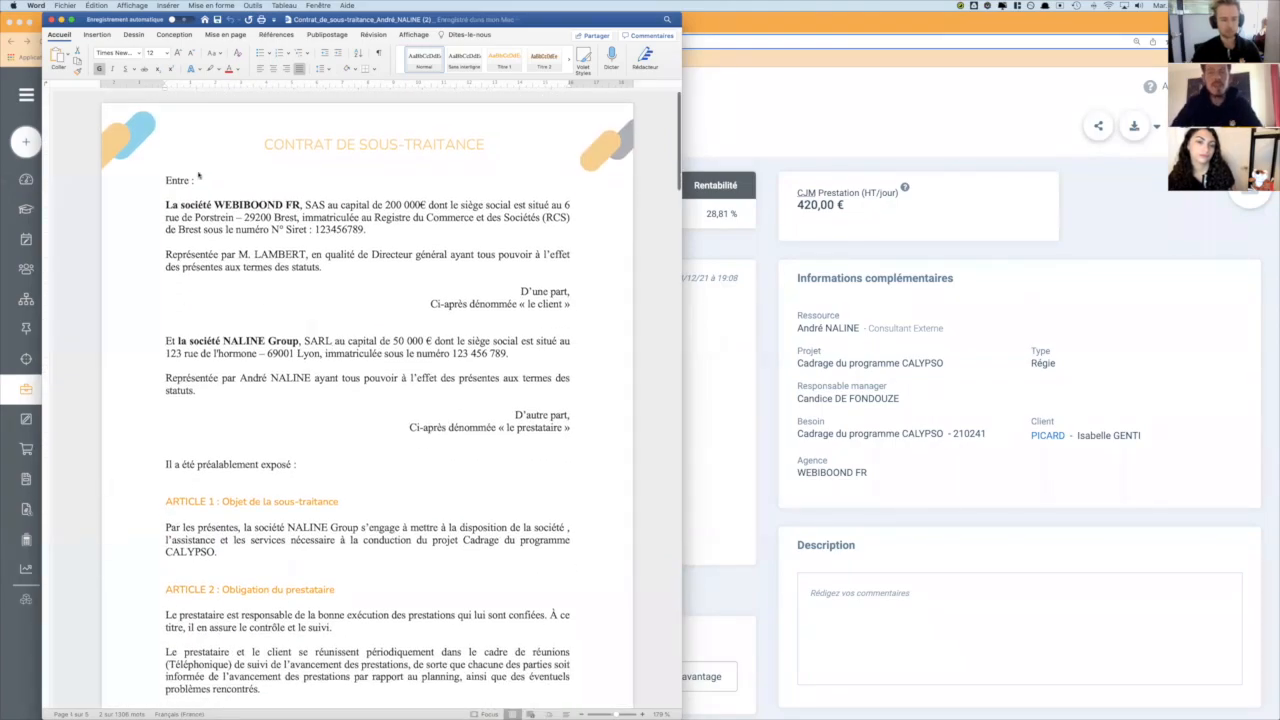
click(52, 20)
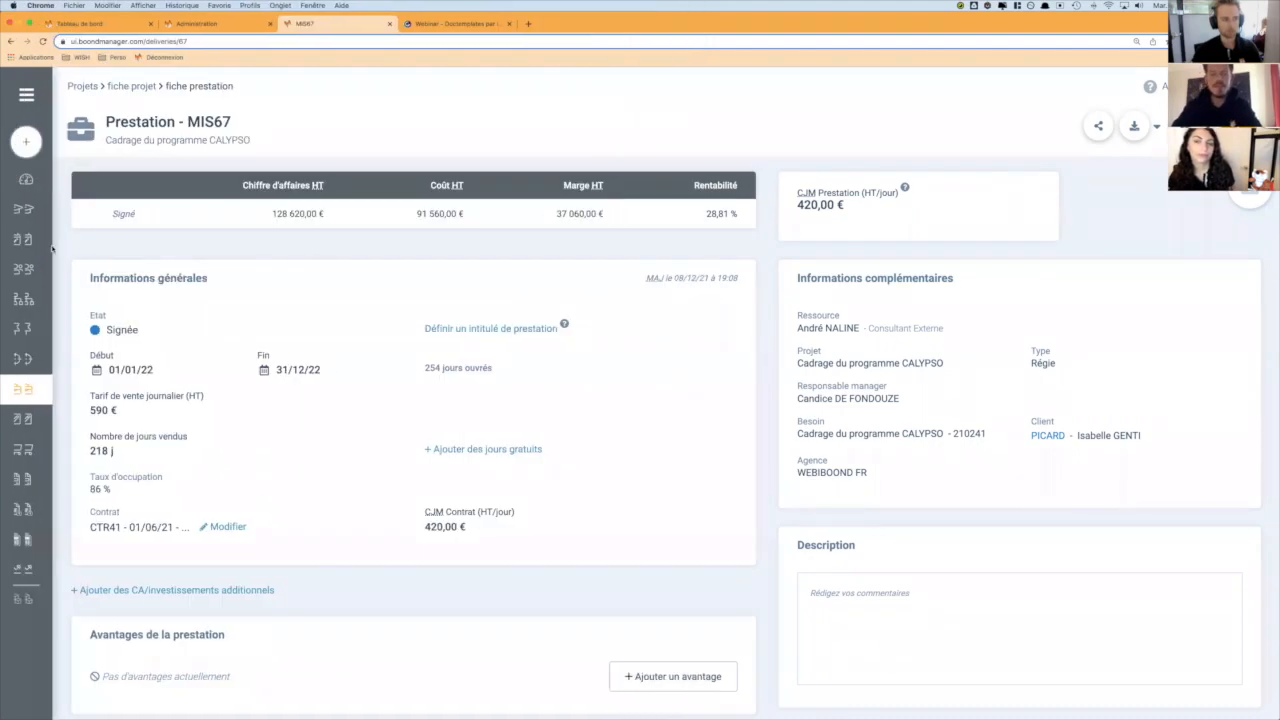
- Return BoondManager to the dashboard, and switch to the Genially webinar presentation to show its "Doctemplates : pourquoi ?" slide
click(26, 179)
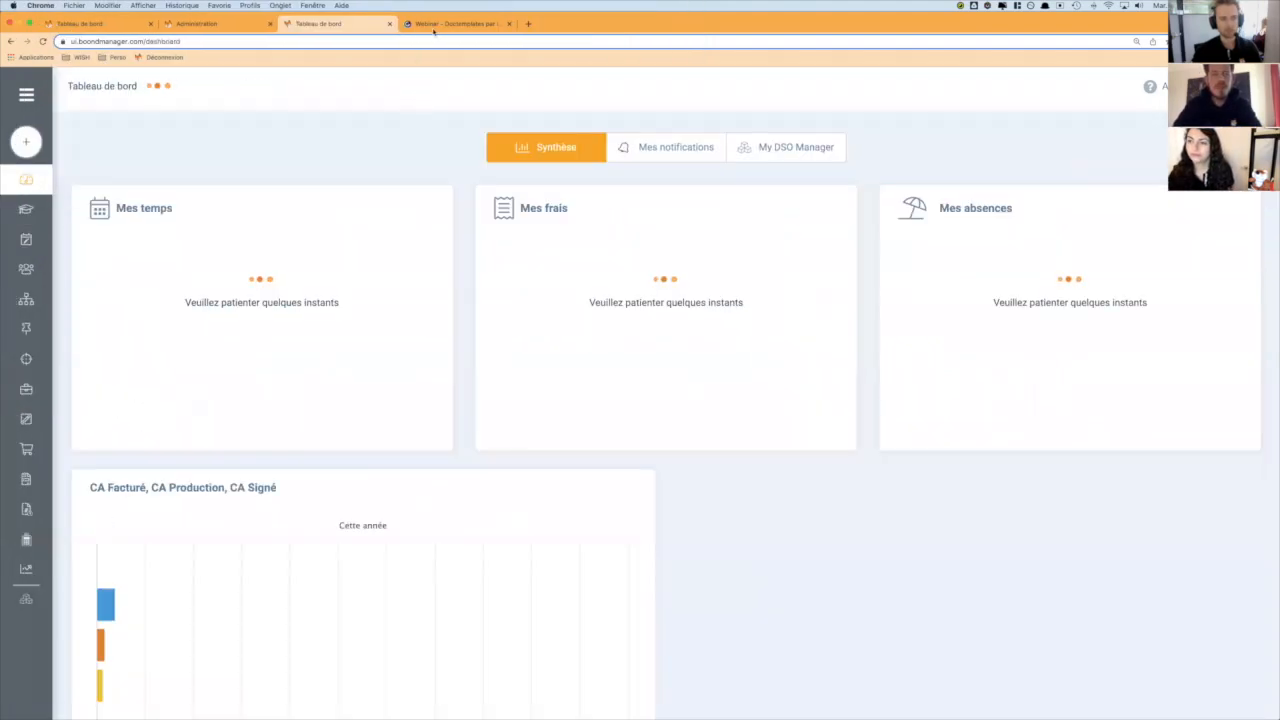
click(436, 25)
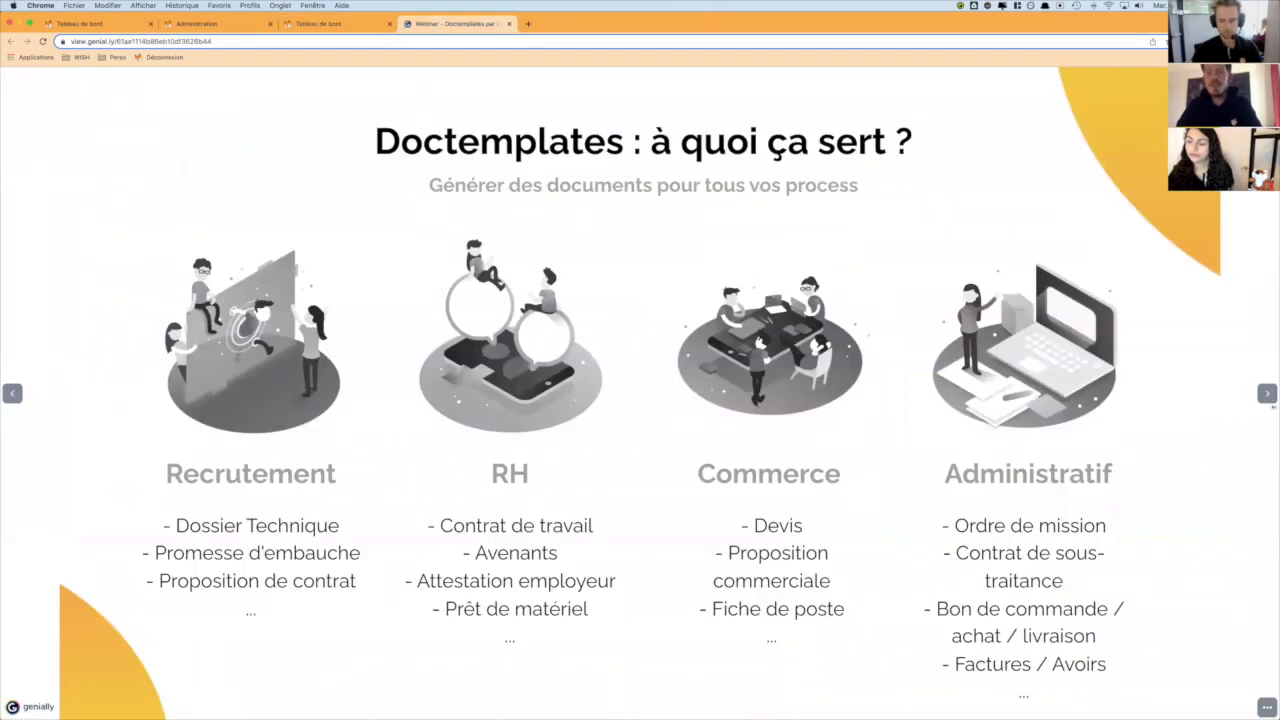
click(1265, 393)
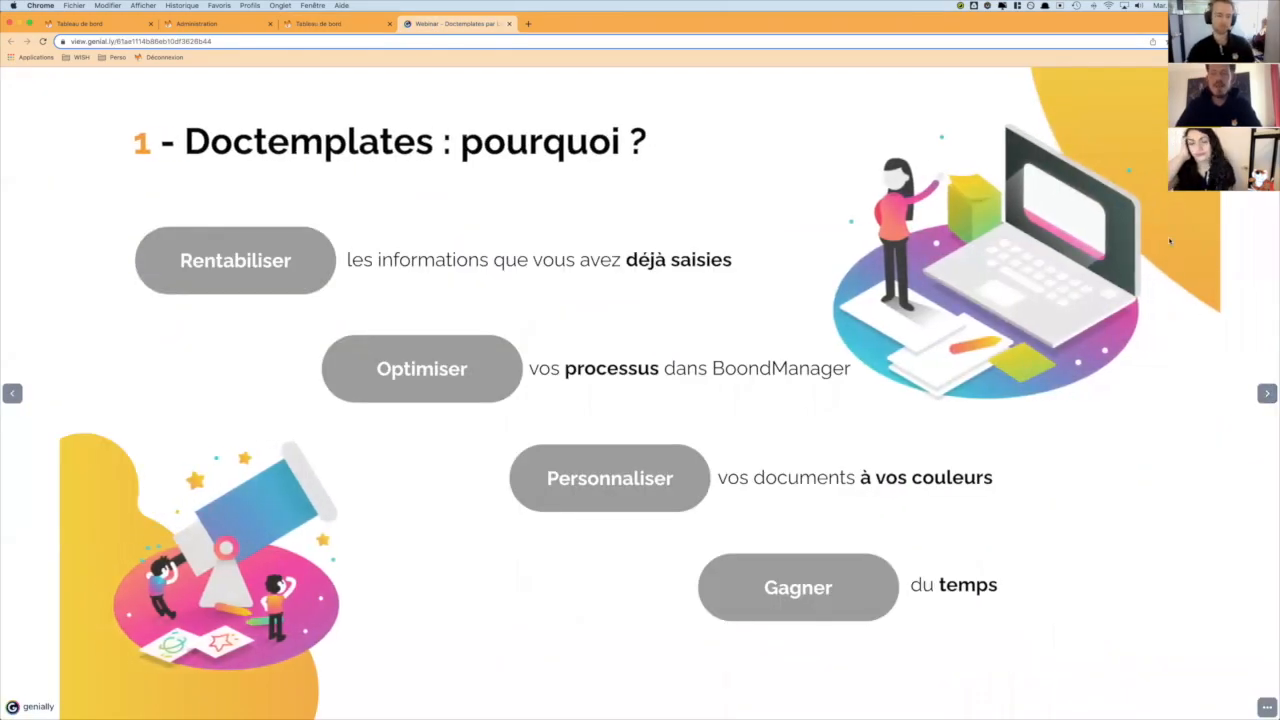
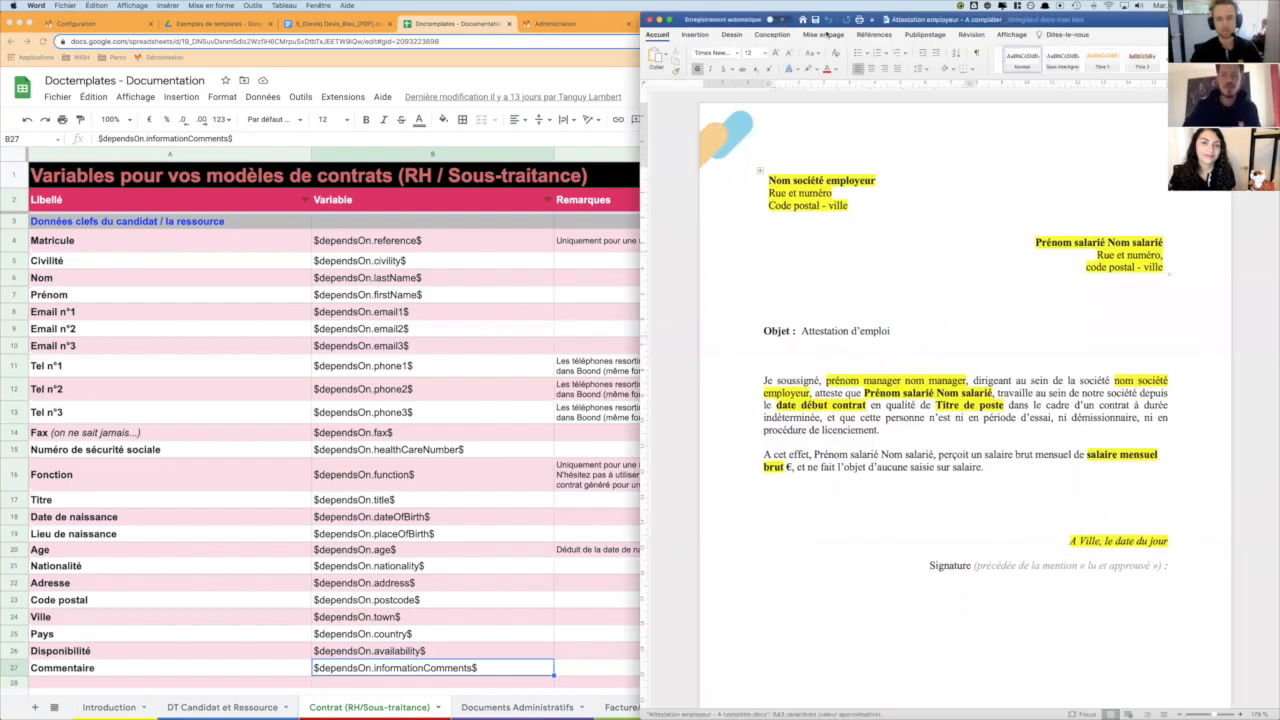
- Switch to the Genially webinar presentation and show the slide with Attestation employeur, Contrat RH, Devis and Dossier Technique
key(super+Tab)
click(620, 60)
click(828, 27)
key(Right)
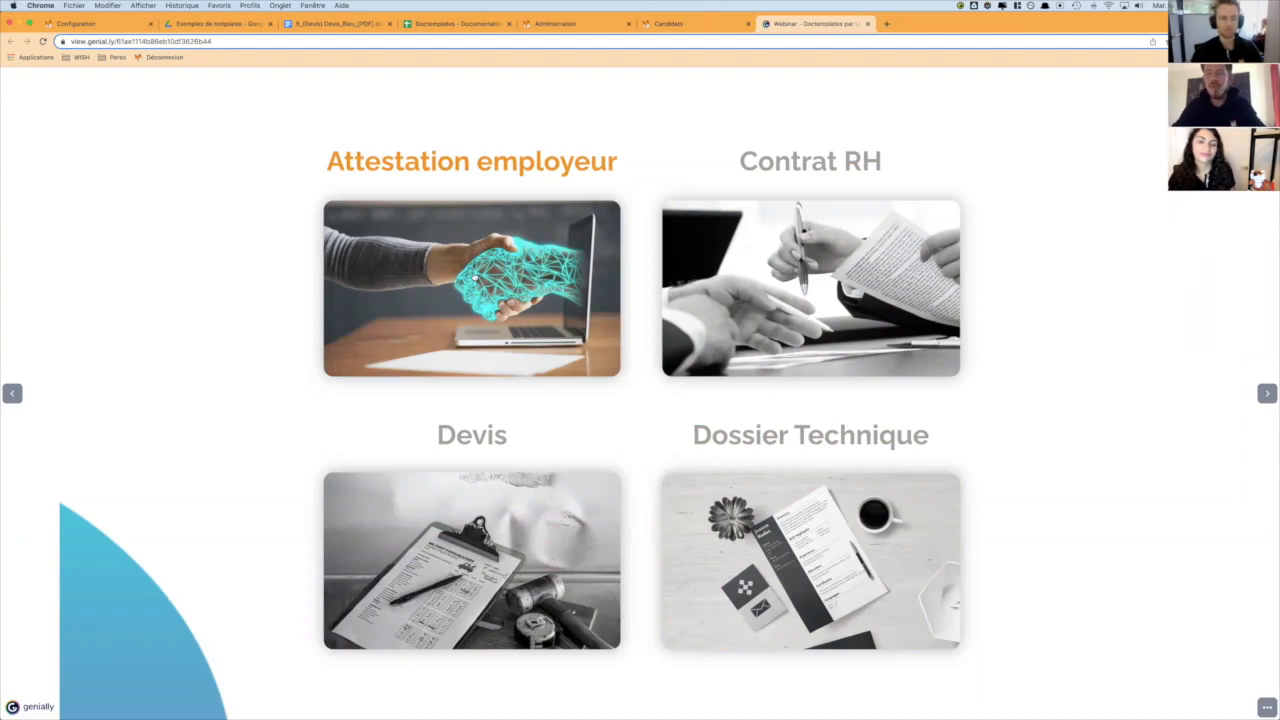
- Switch to Word and bring up the "Attestation employeur - A compléter" document
key(super+Tab)
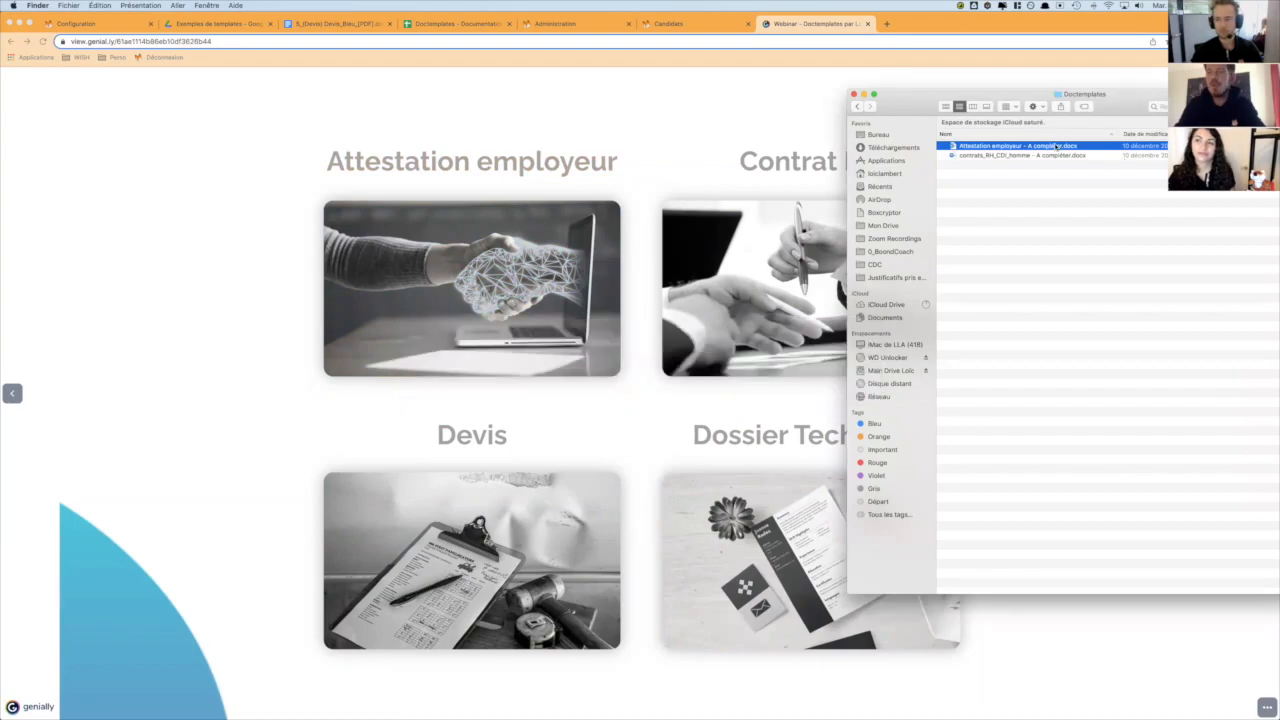
key(super+Tab)
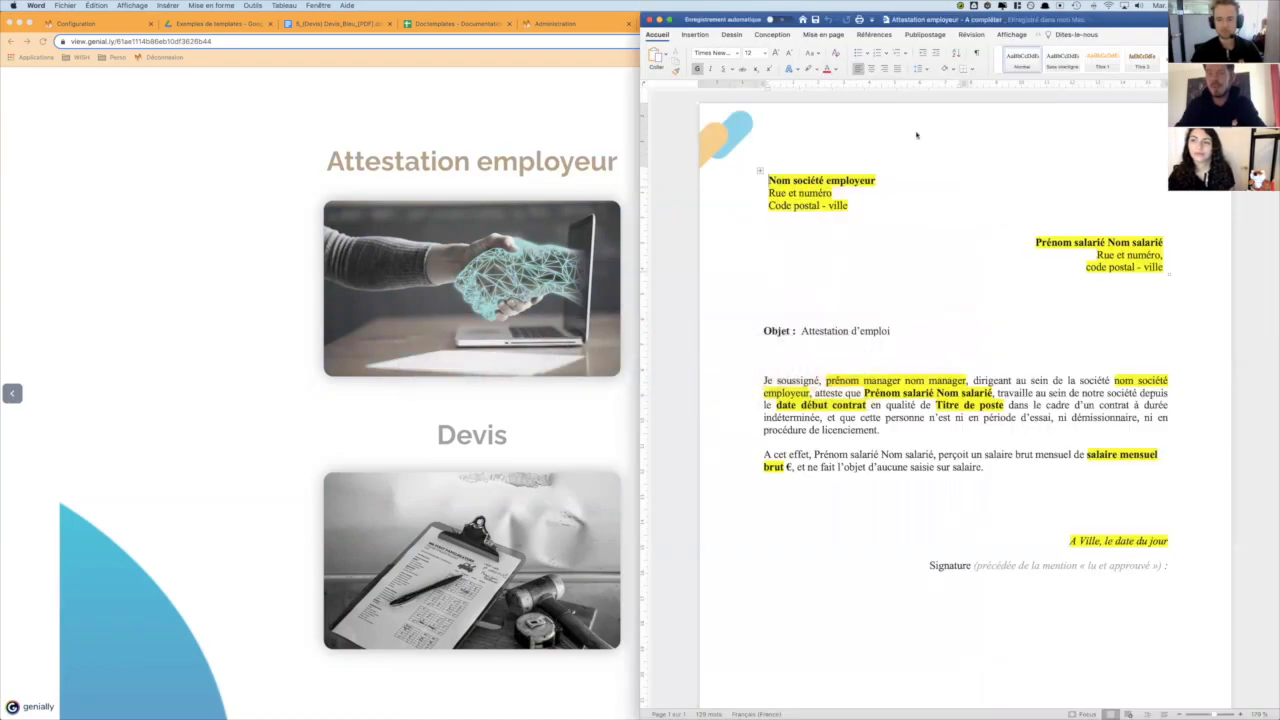
click(889, 193)
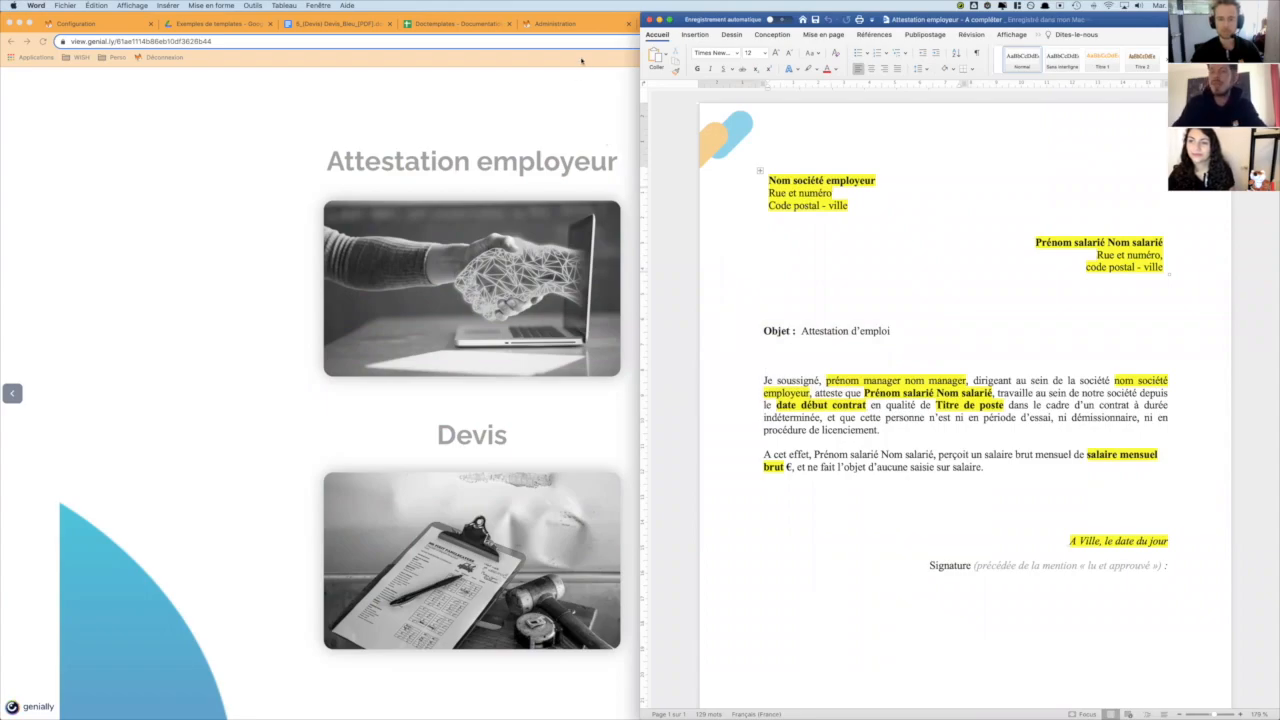
- Open the "Documents Administratifs" sheet of the Doctemplates documentation in Chrome and place the browser beside the Word document
click(581, 60)
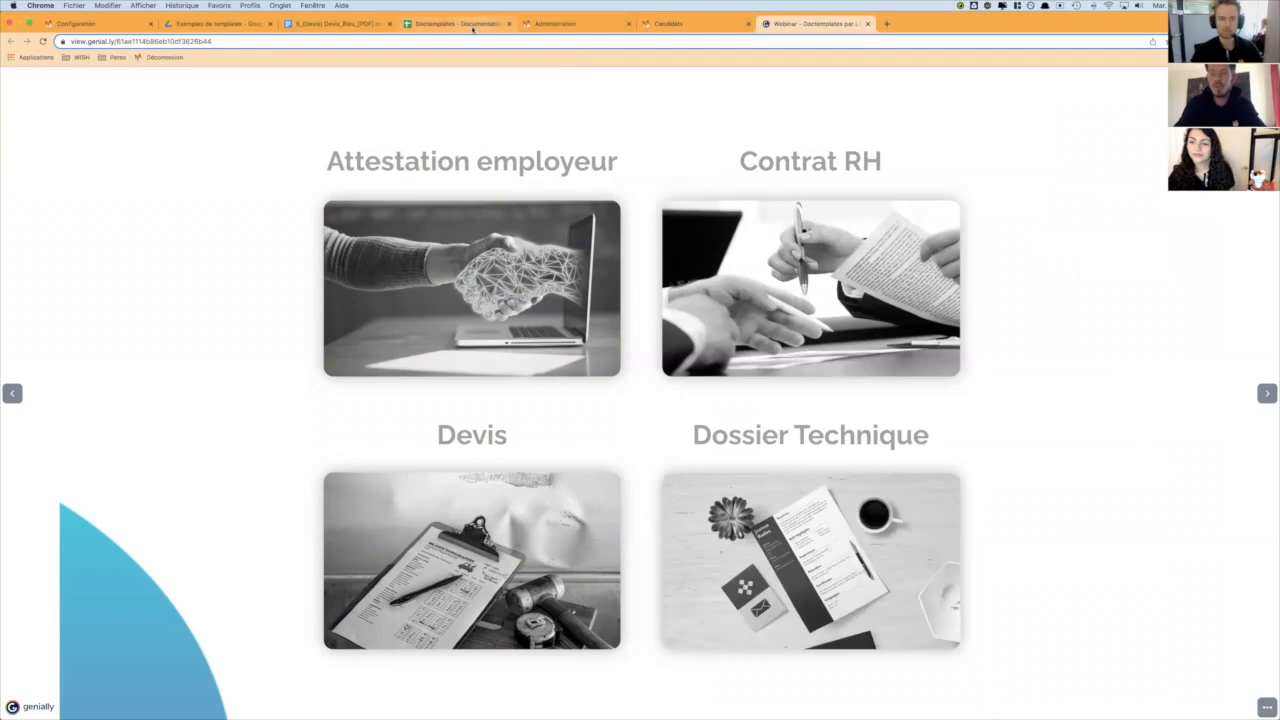
click(455, 23)
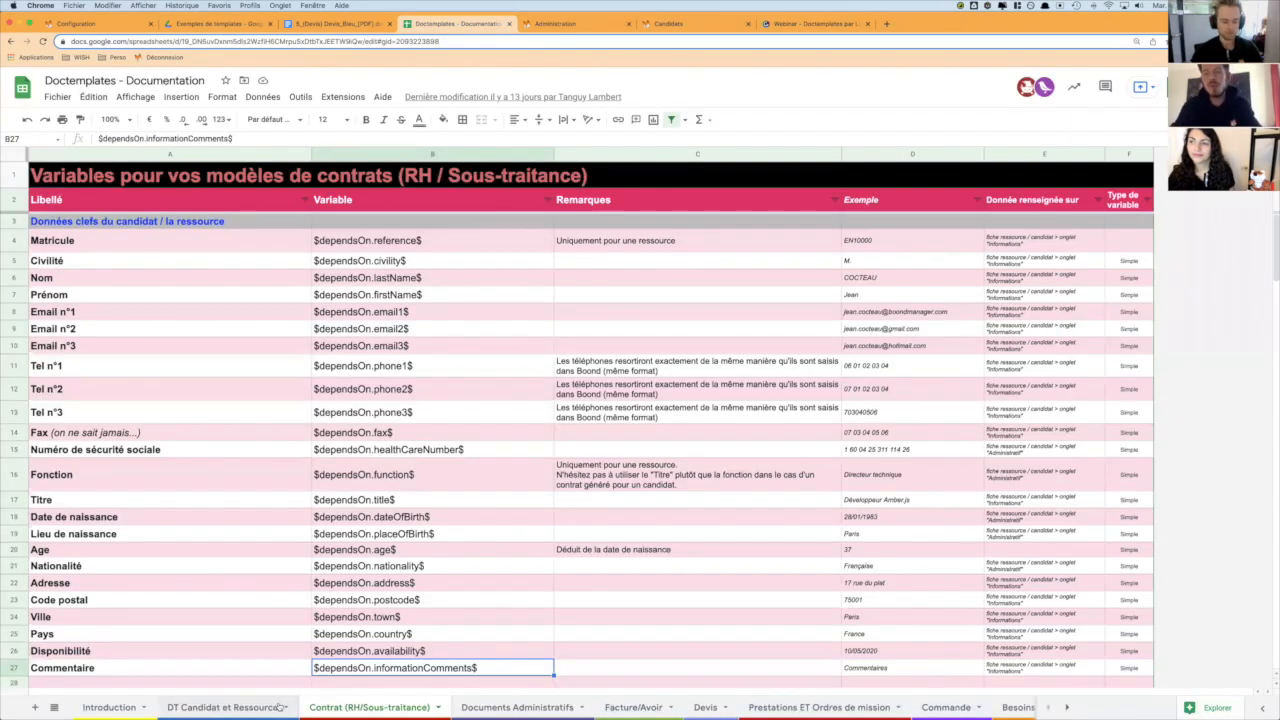
click(505, 709)
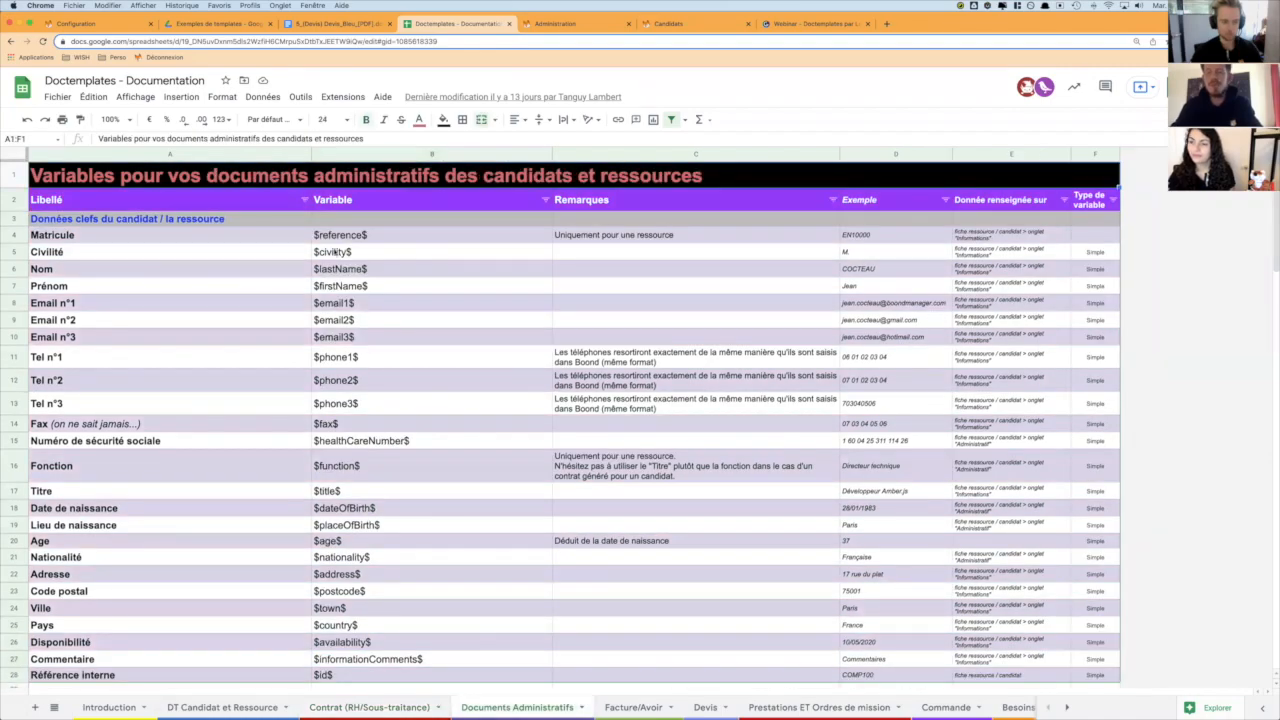
click(340, 236)
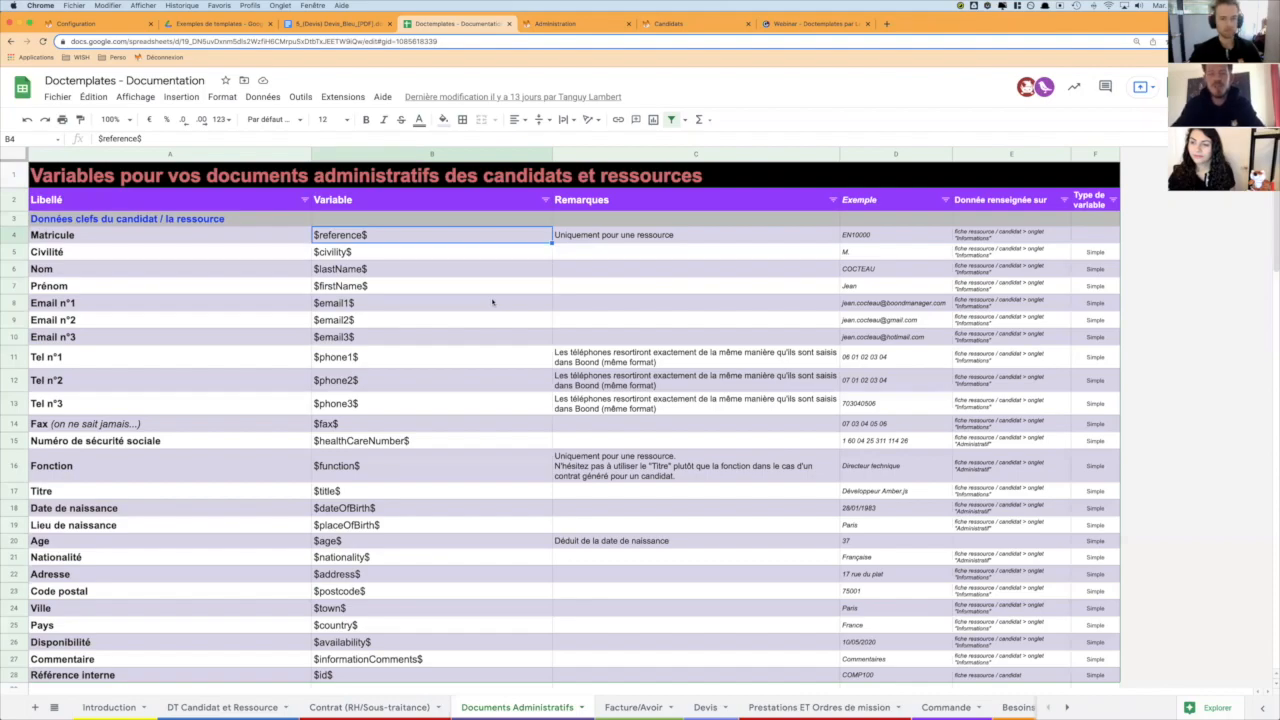
key(ctrl+alt+Left)
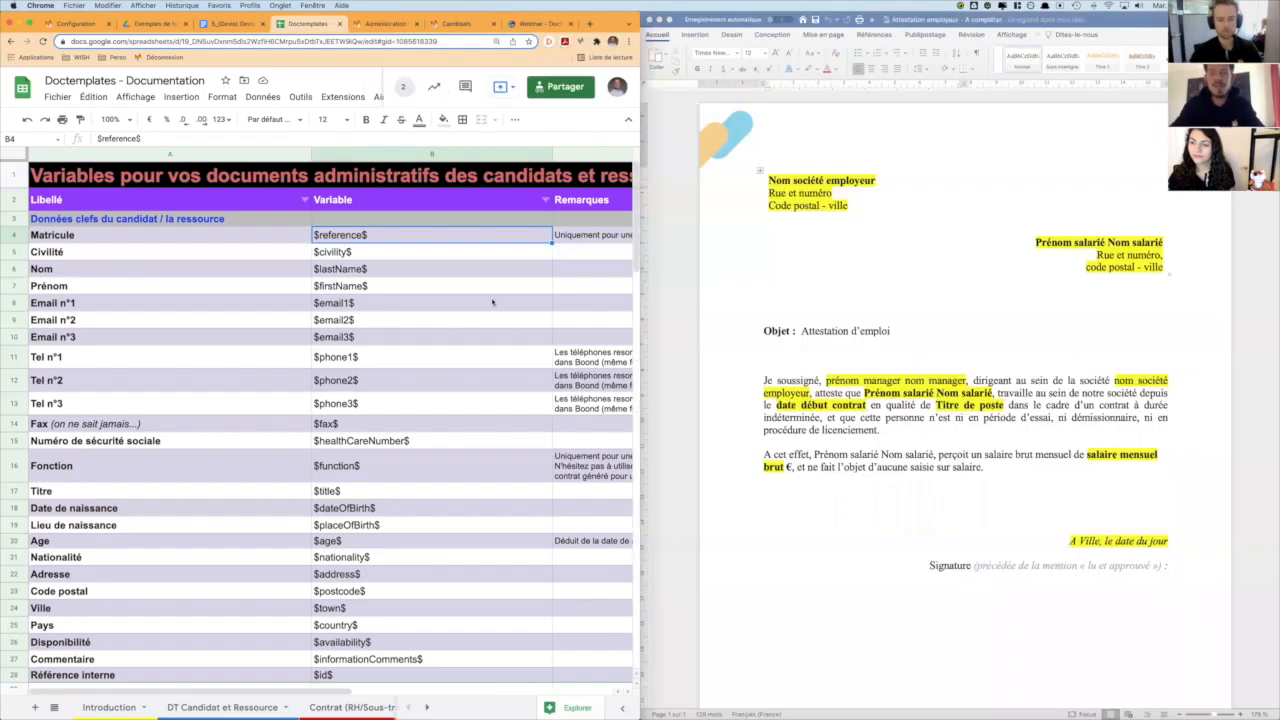
- Point out the "Documents Administratifs" sheet in the documentation spreadsheet's list of sheets
click(290, 272)
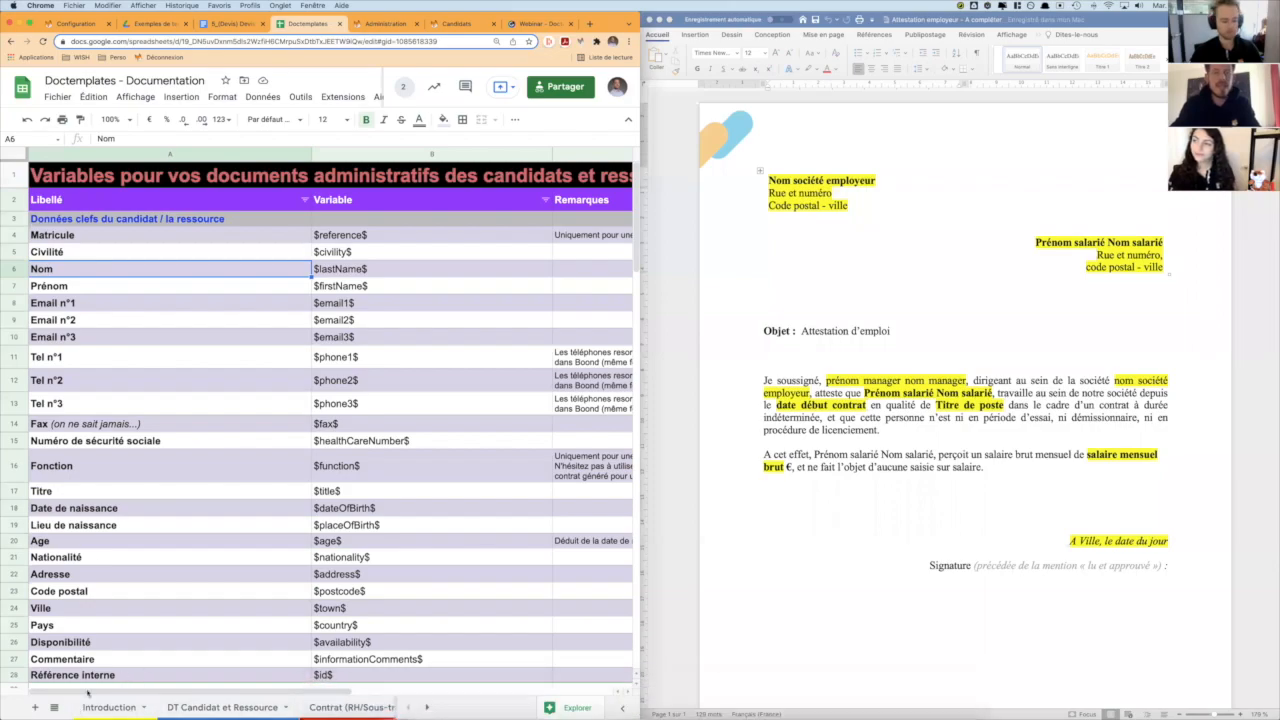
click(55, 707)
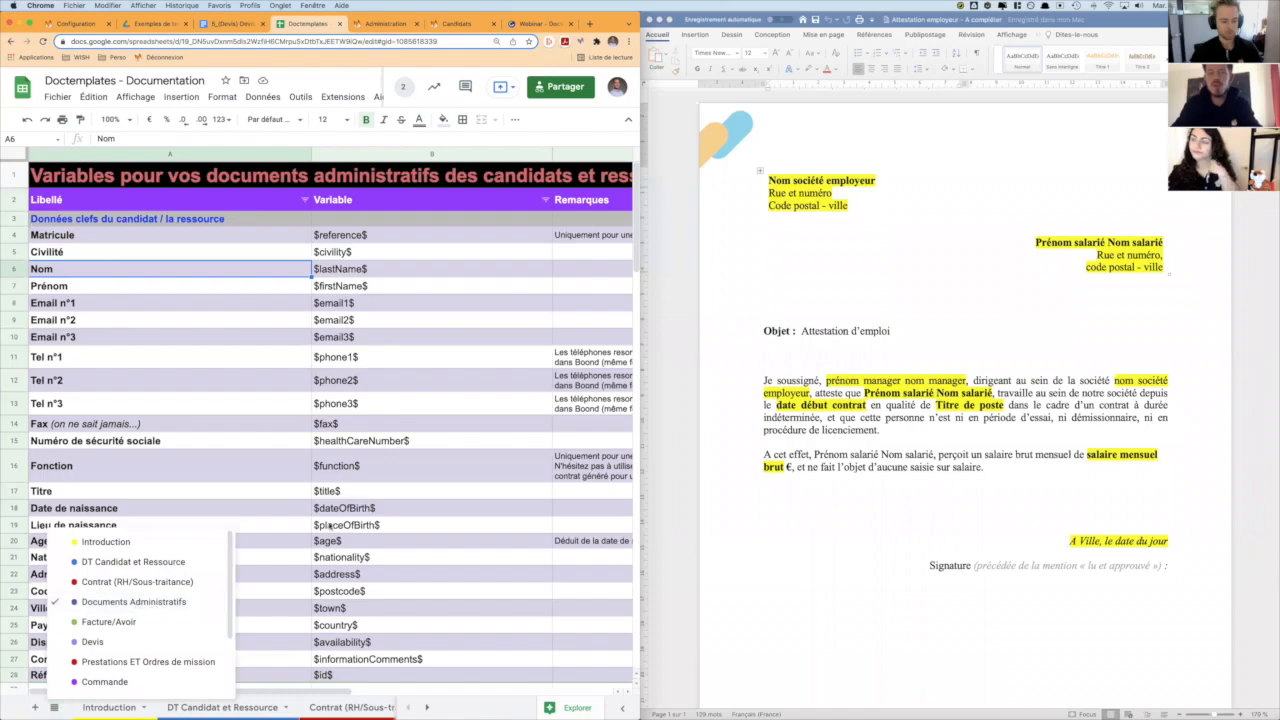
click(138, 604)
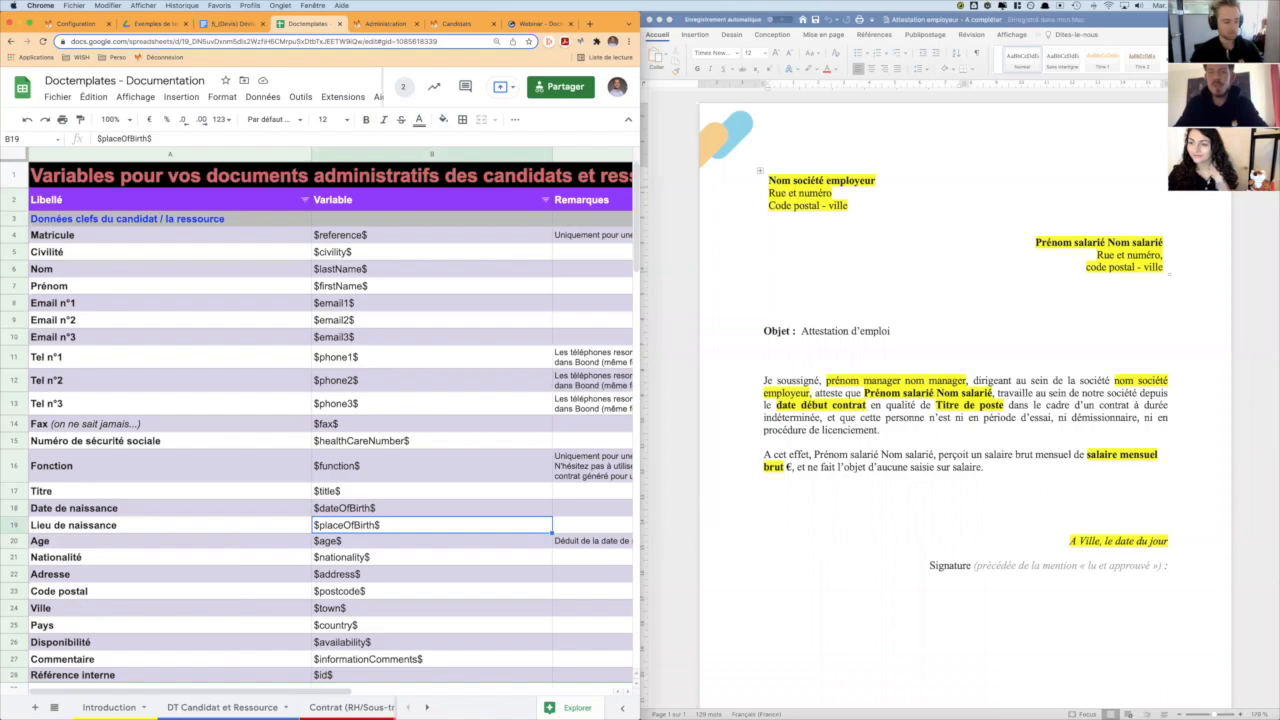
- Point out the employer company name placeholder in the attestation's header and body text
click(733, 272)
click(733, 272)
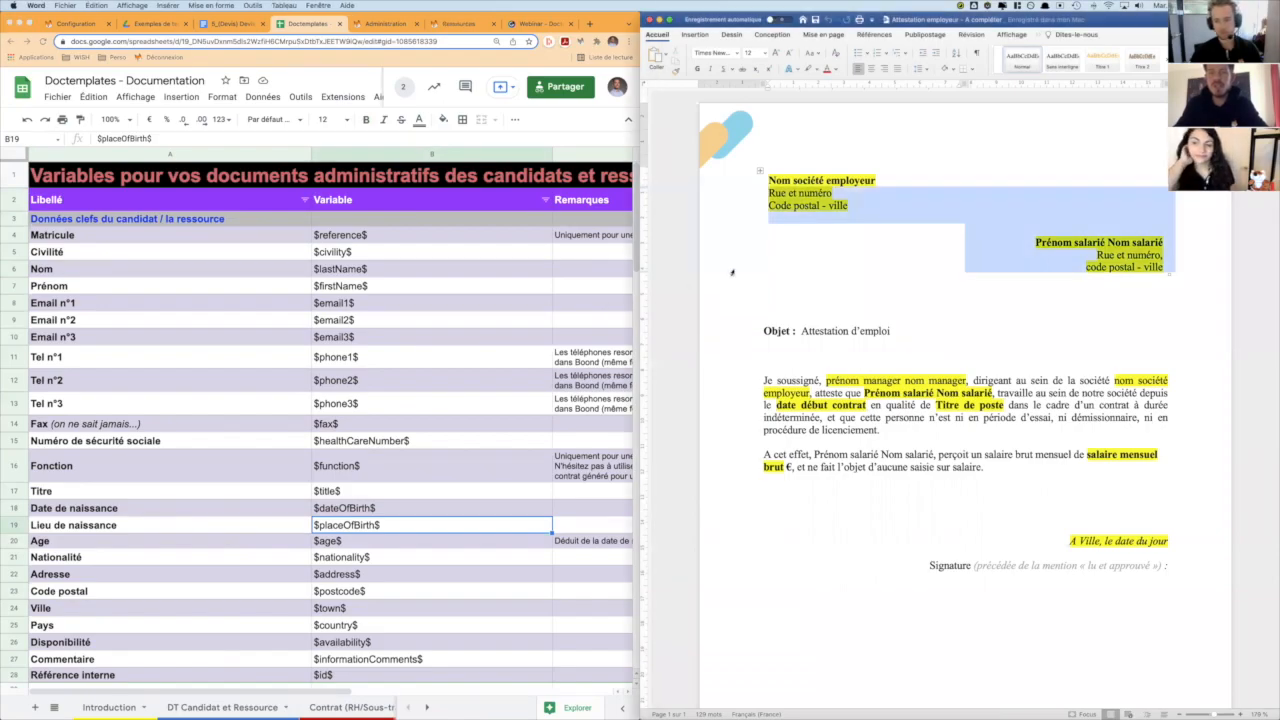
click(824, 222)
drag(768, 180, 877, 181)
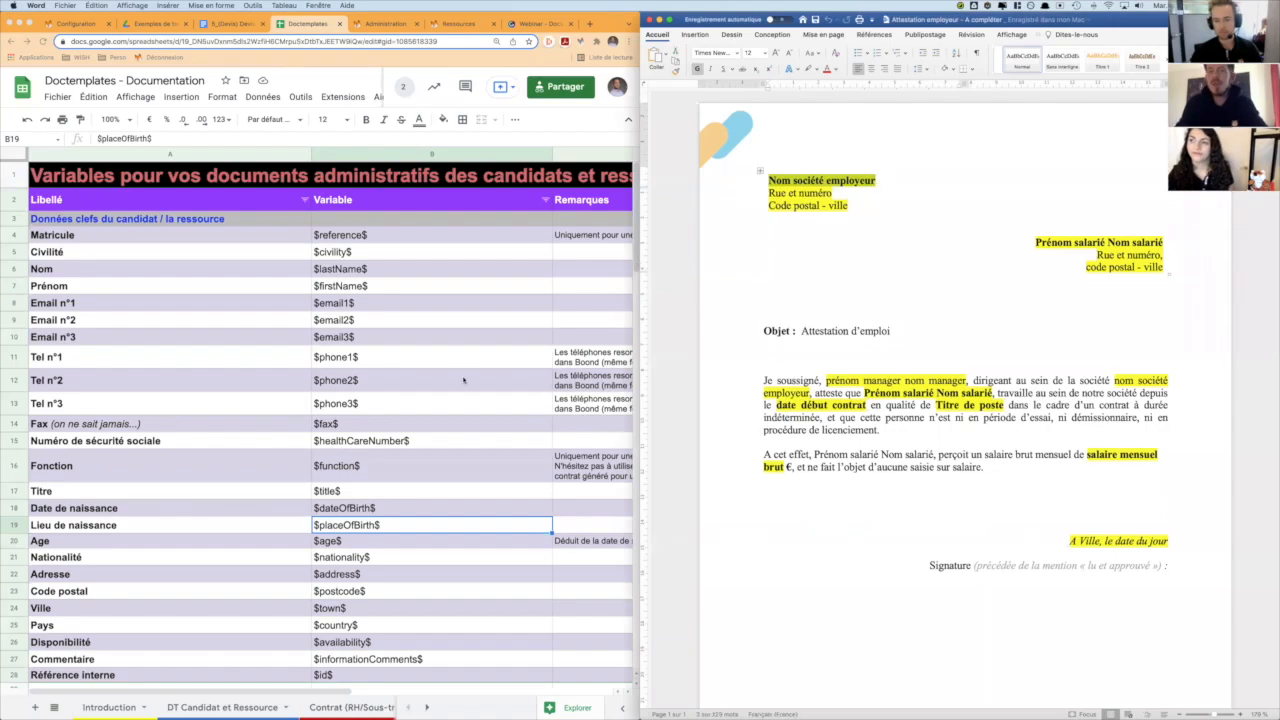
drag(1115, 381, 787, 392)
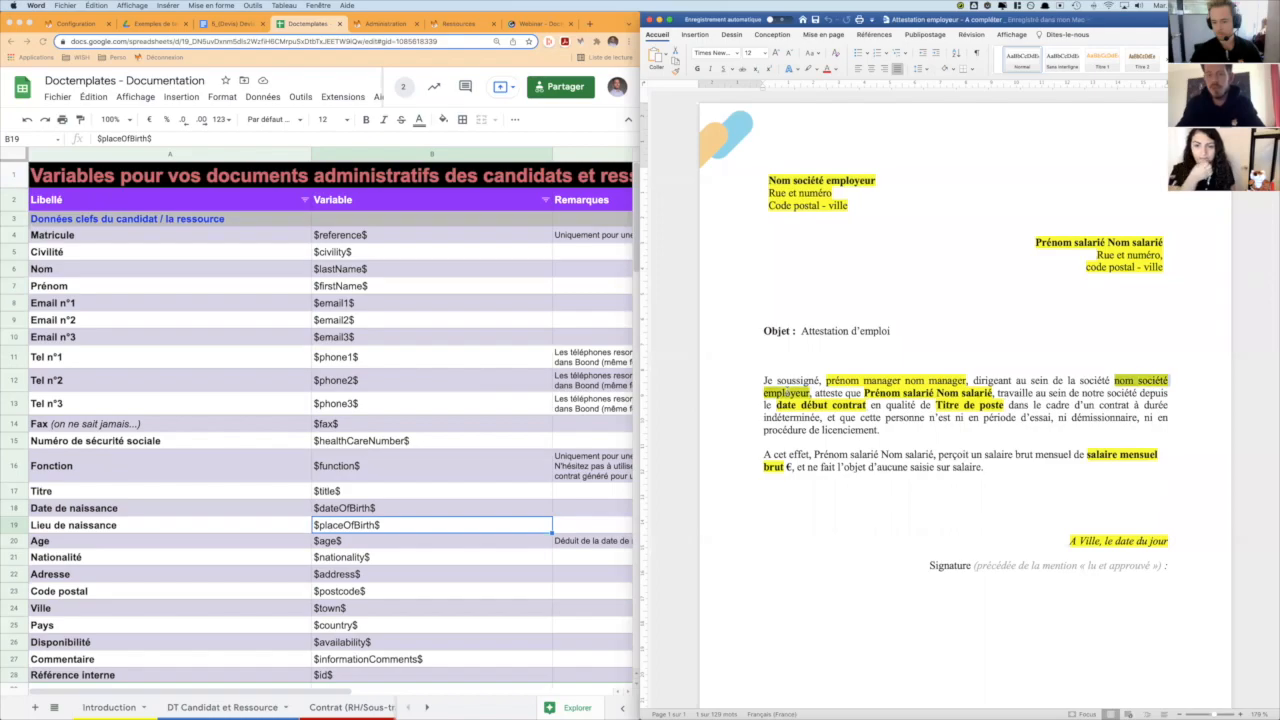
click(972, 207)
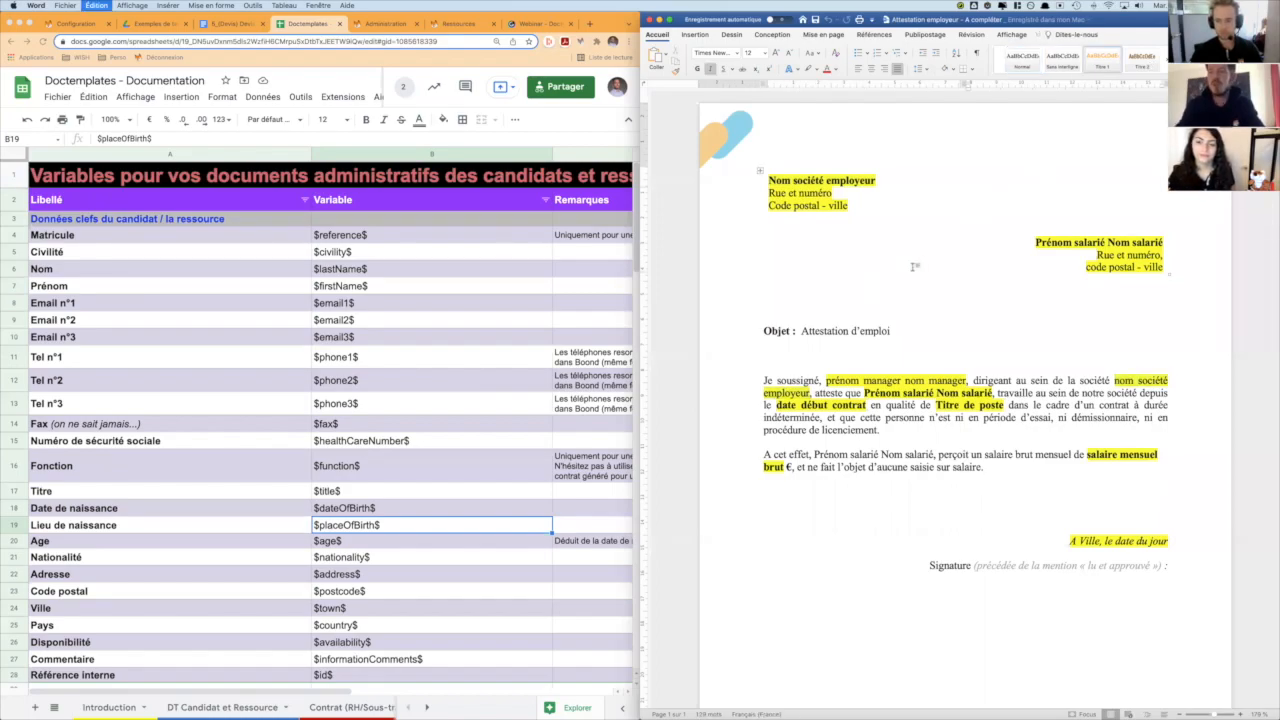
- Open Word's find and replace, and search for the header placeholder "Nom société employeur"
click(1160, 19)
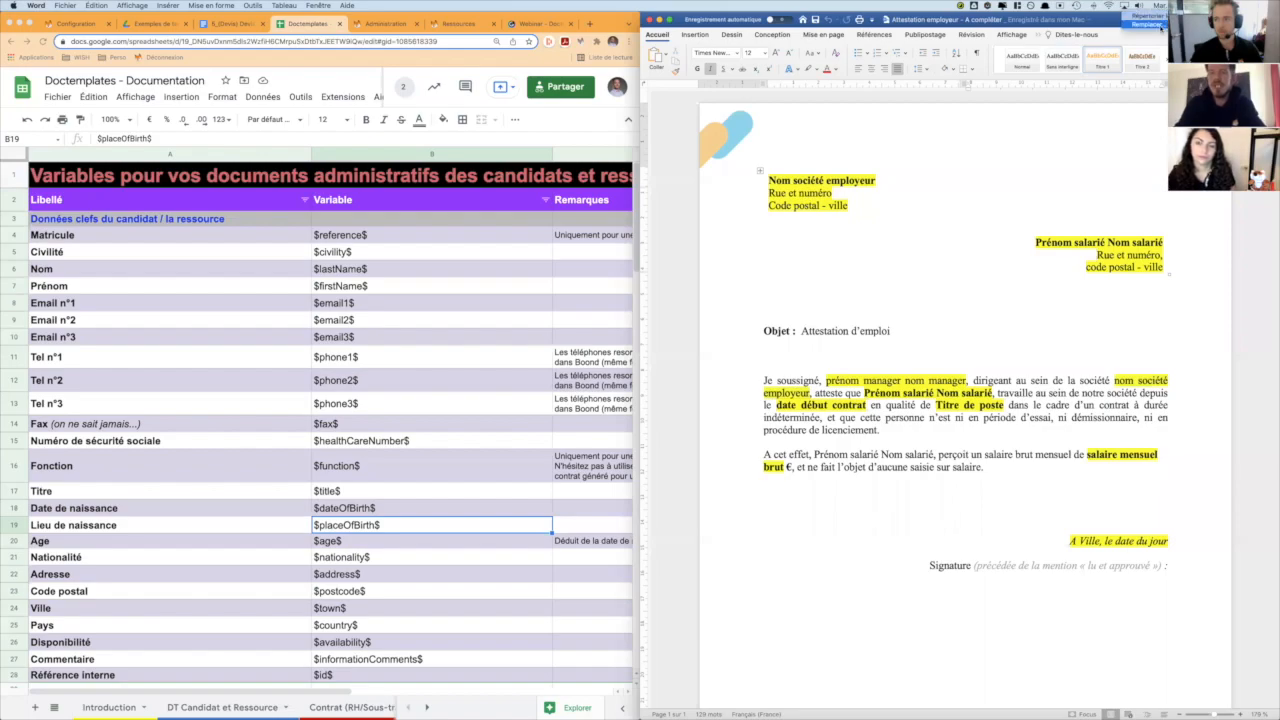
click(1150, 24)
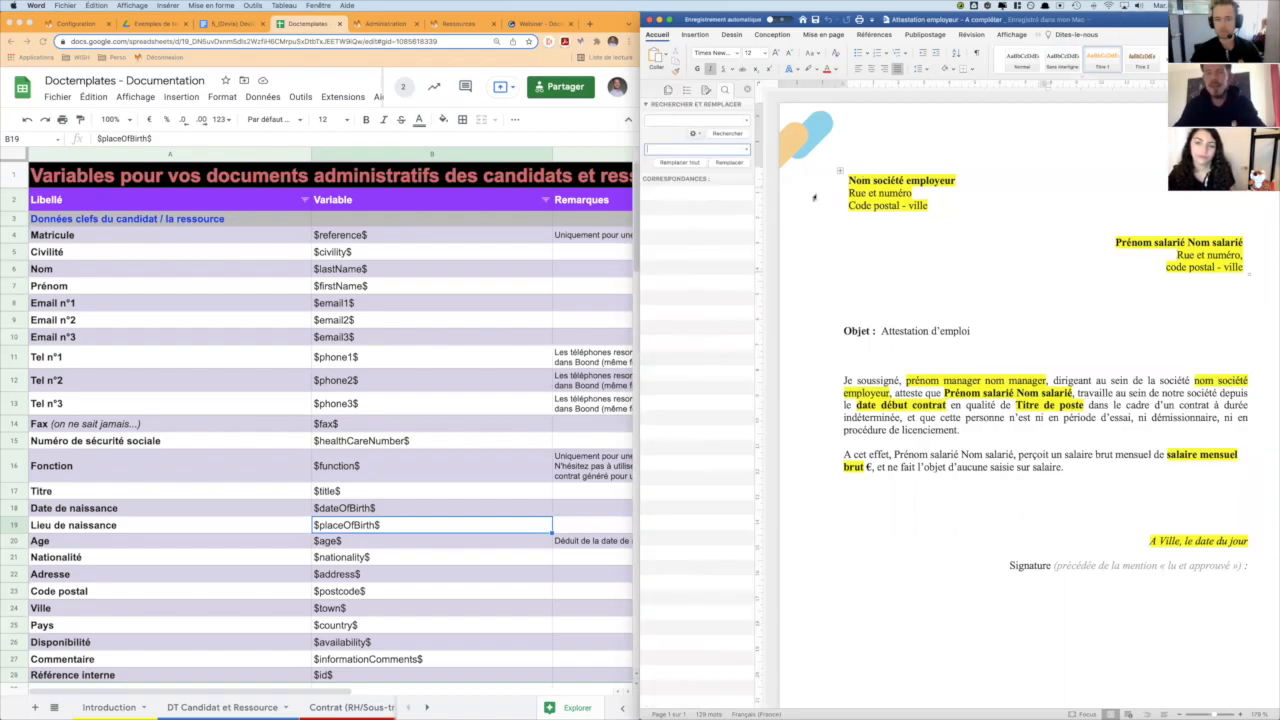
click(697, 119)
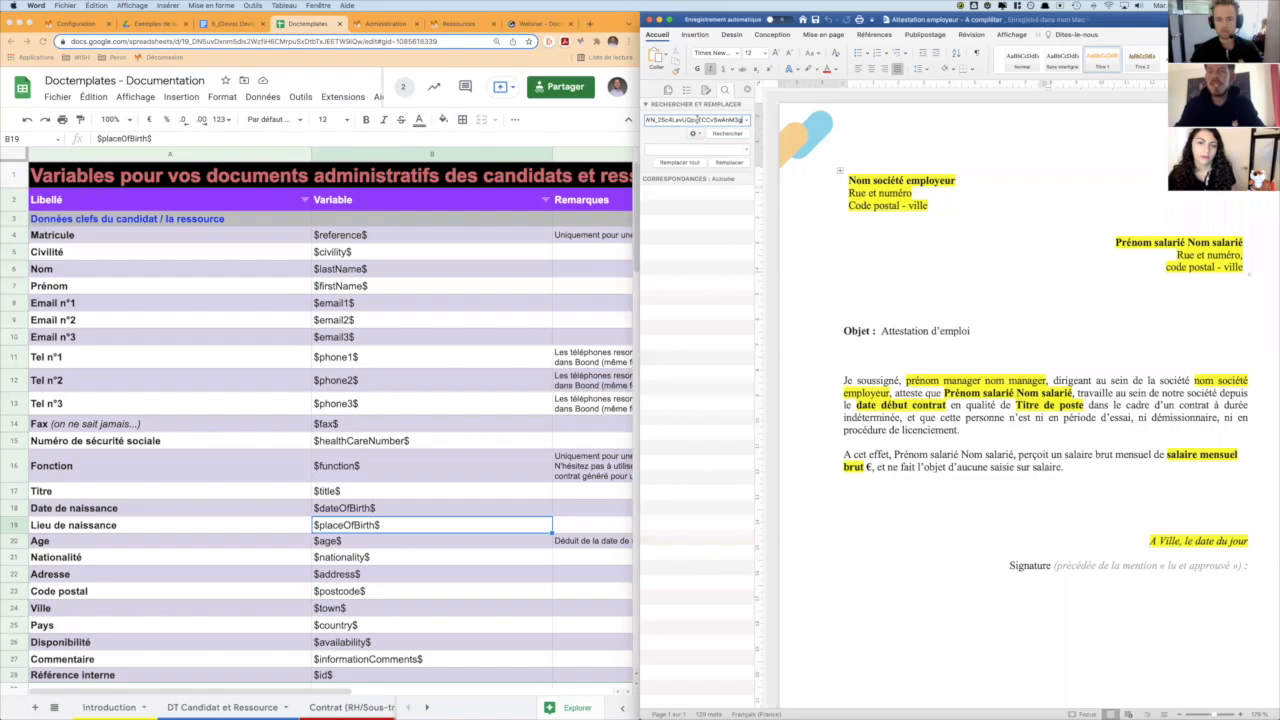
click(957, 181)
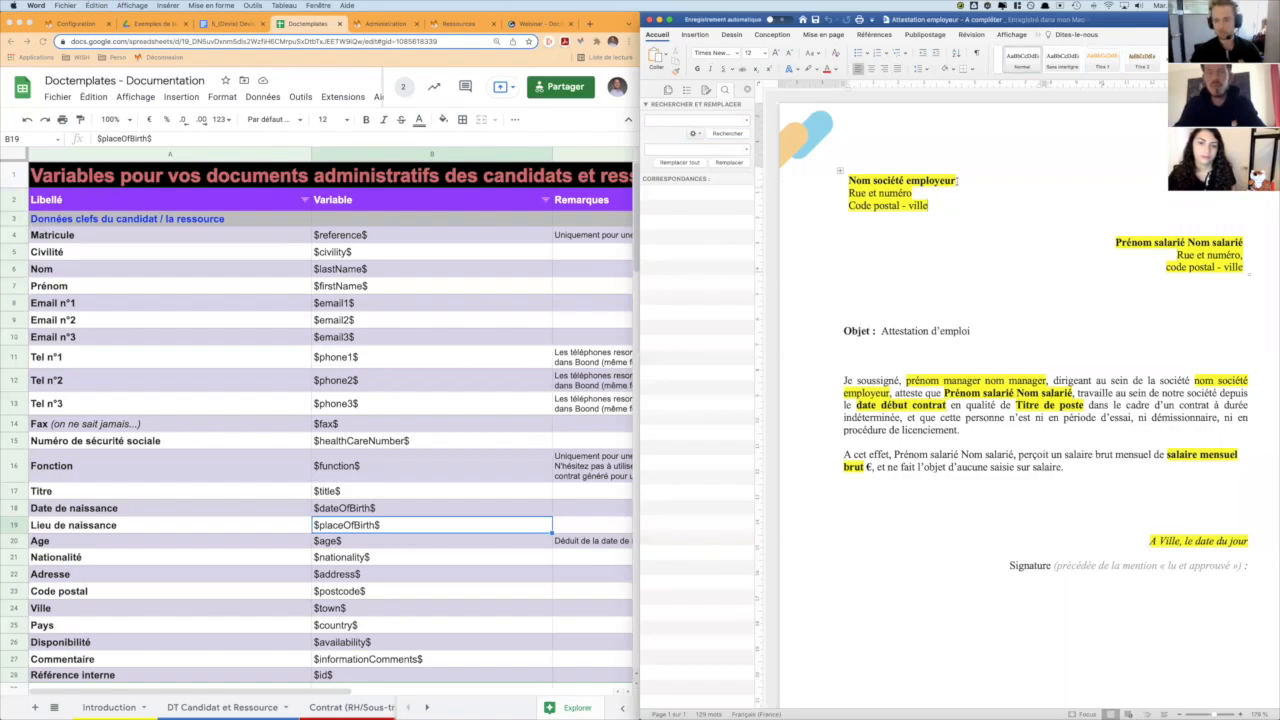
drag(957, 181, 848, 181)
key(super+c)
click(727, 120)
key(super+v)
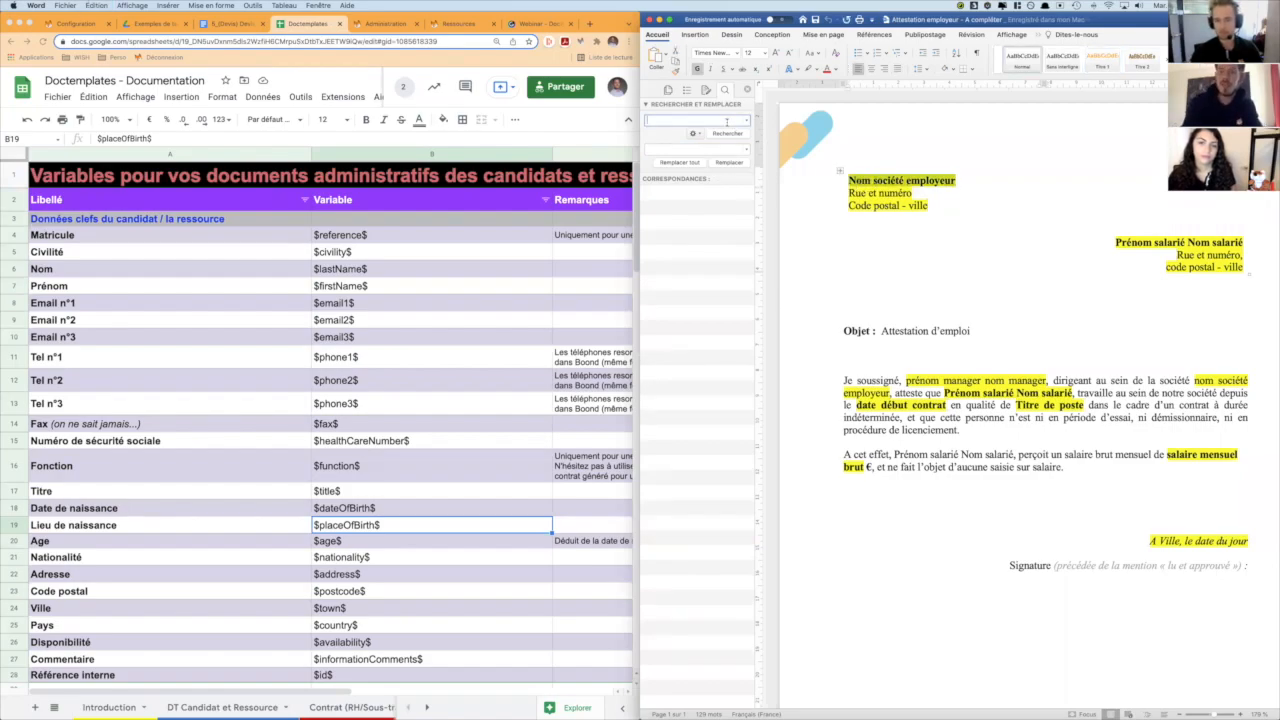
- Locate the legal agency's name variable in the documentation and enter $agency.name$ as the replacement text
click(701, 148)
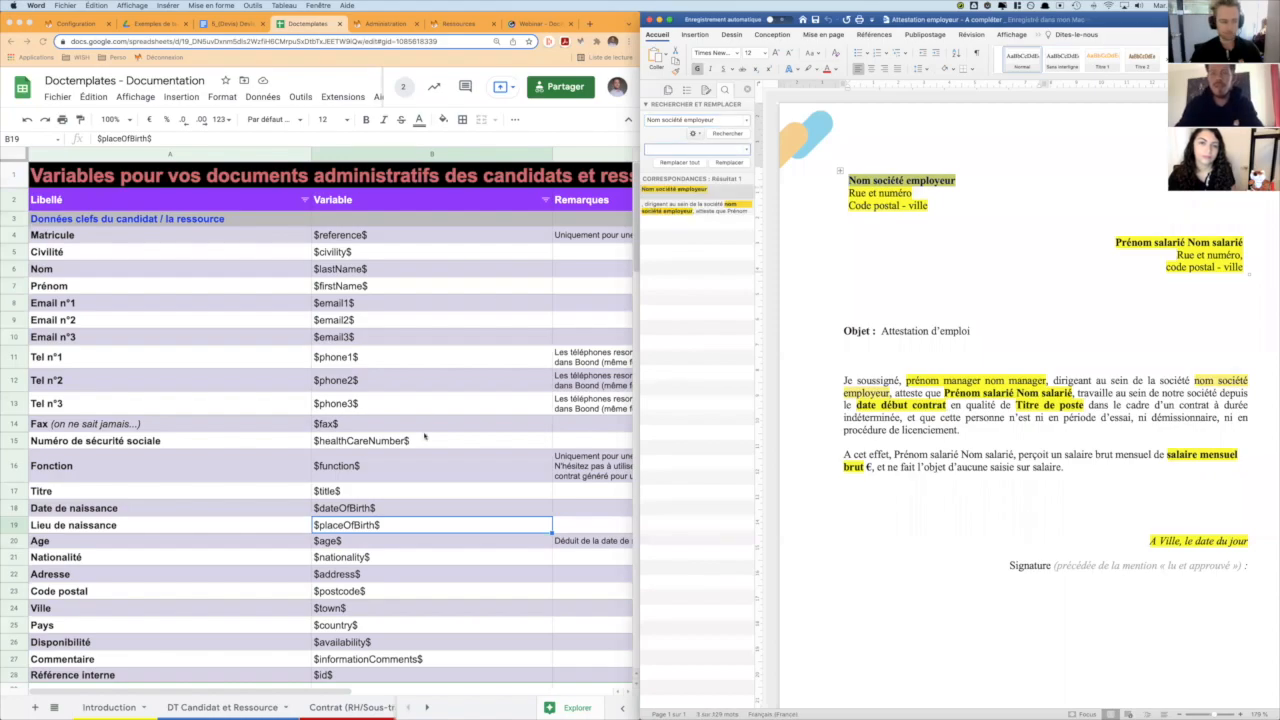
scroll(425, 435, down, 15)
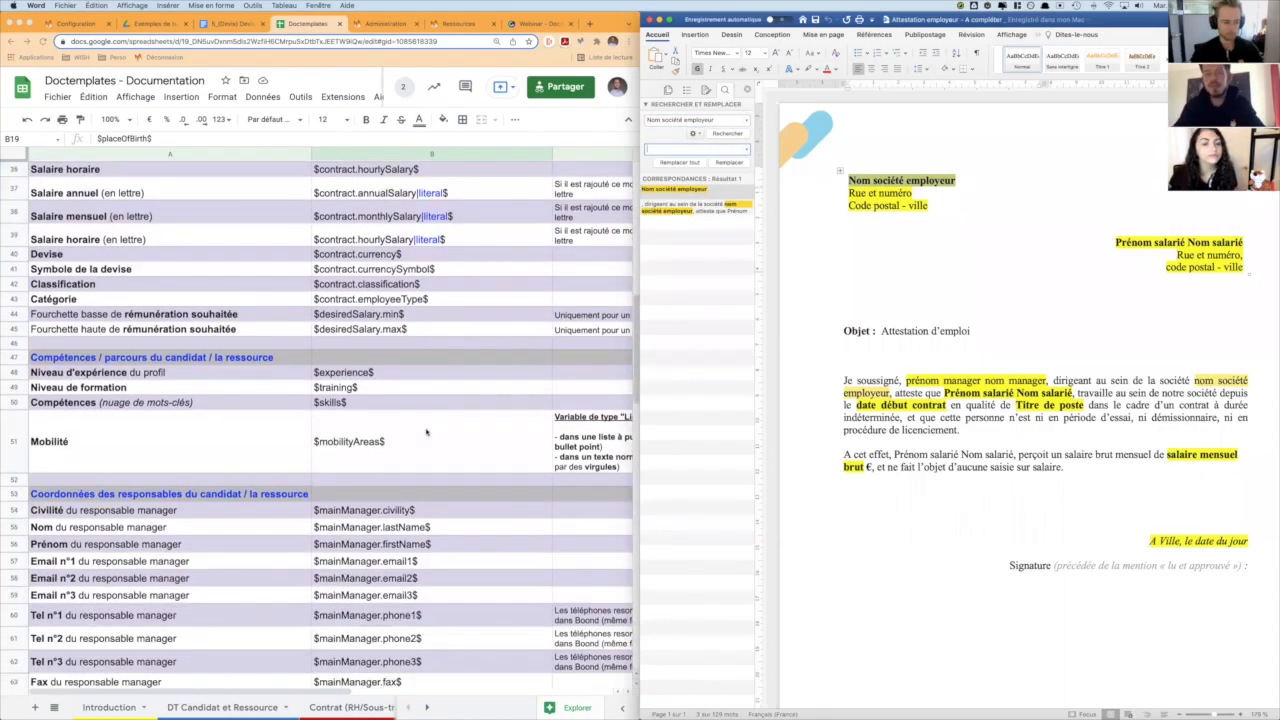
scroll(425, 432, down, 15)
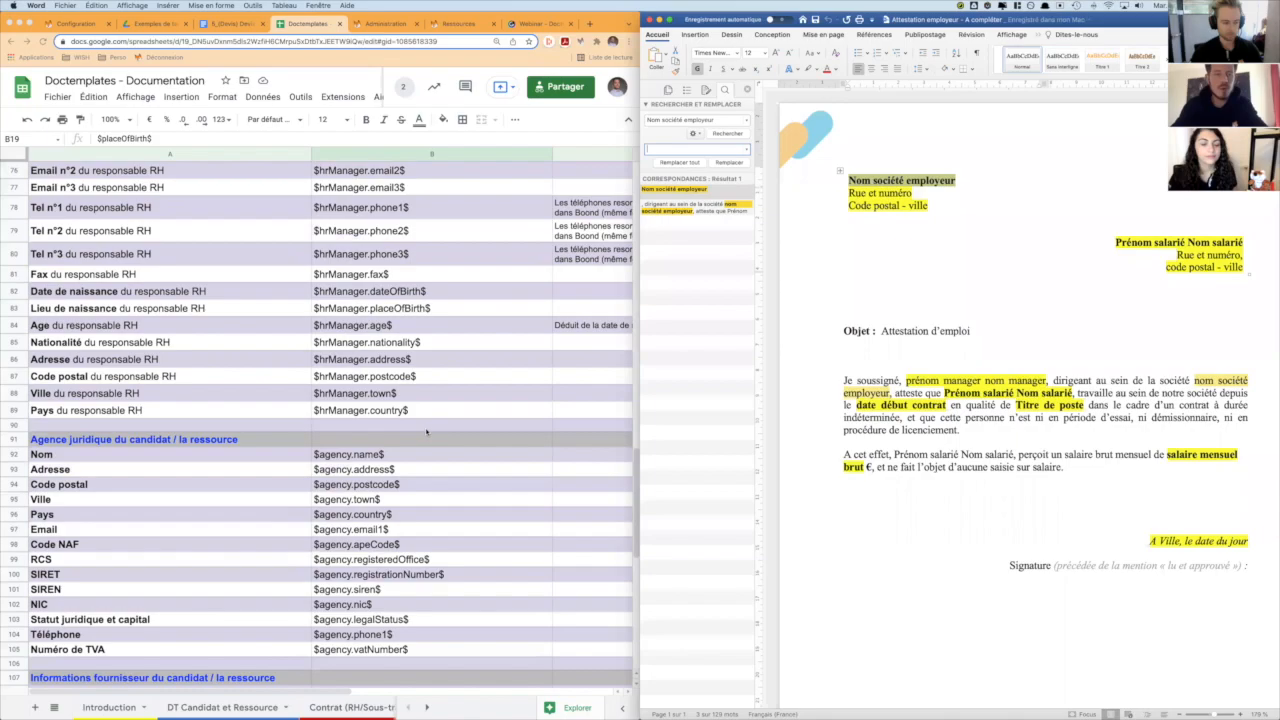
scroll(427, 432, down, 1)
click(345, 404)
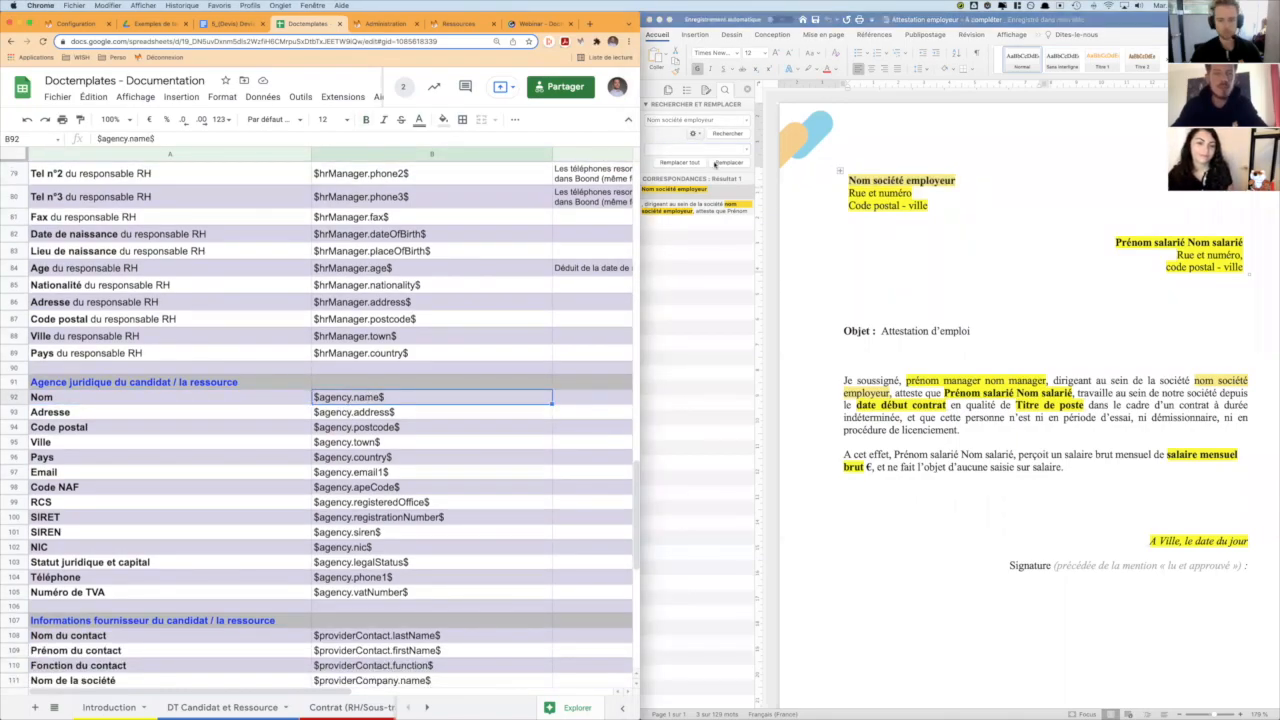
click(697, 149)
text($a)
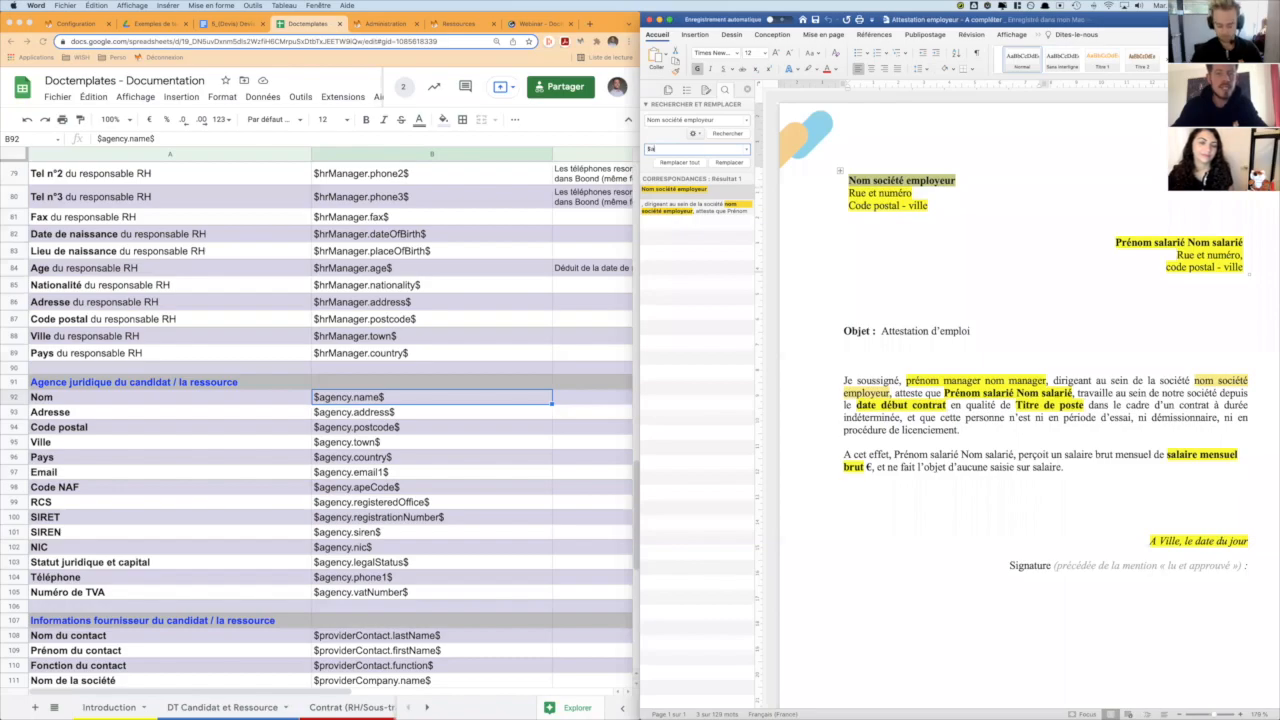
text(gency.name$)
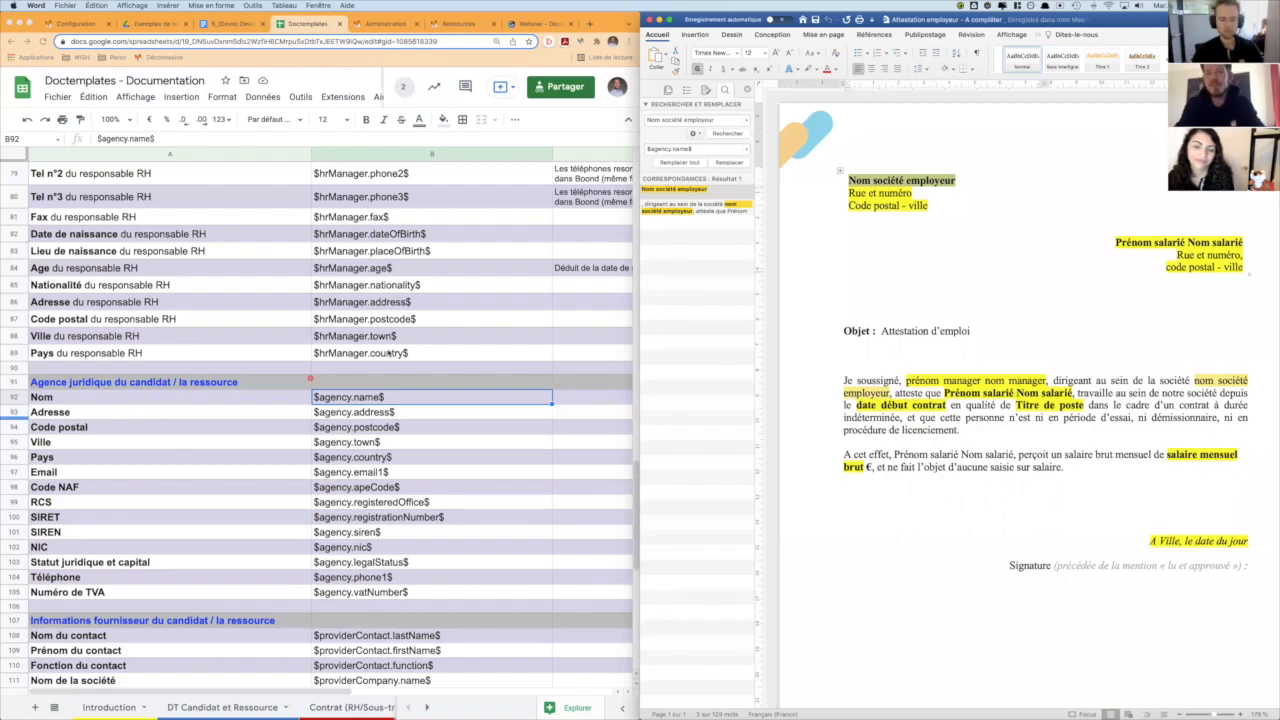
- Replace all occurrences of "Nom société employeur" in the attestation with $agency.name$
click(688, 210)
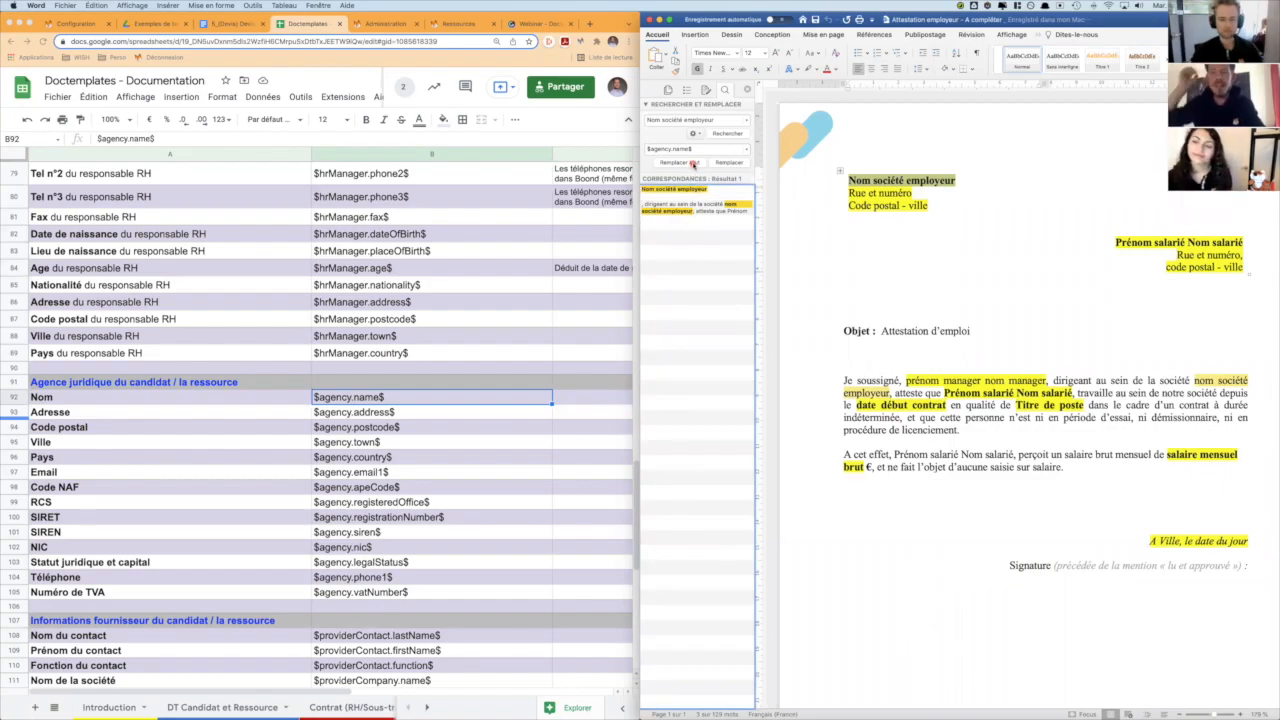
click(693, 163)
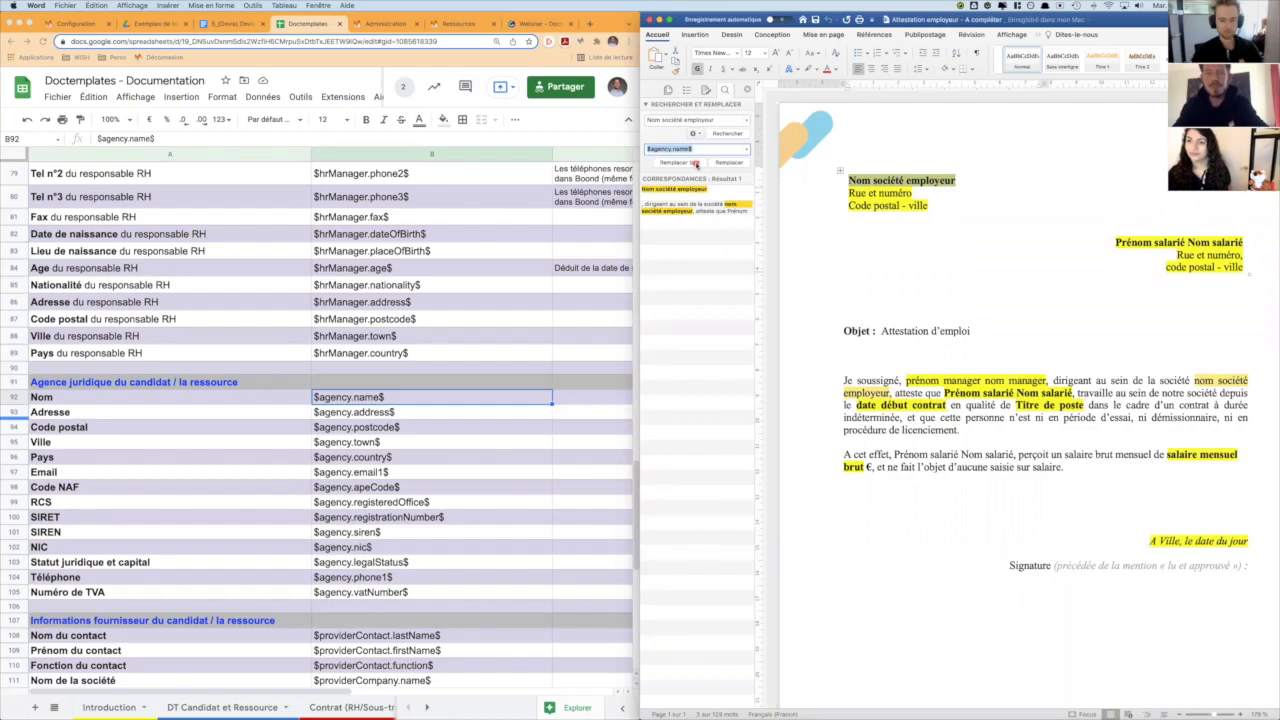
click(688, 164)
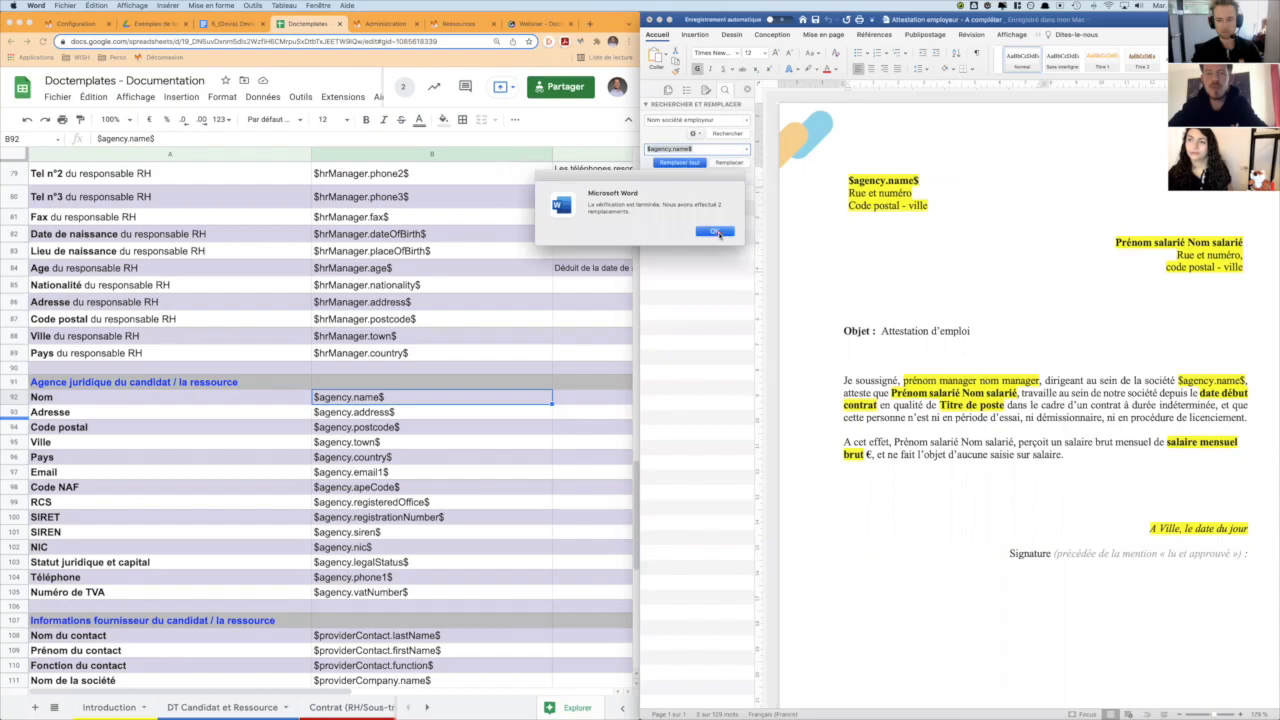
click(716, 232)
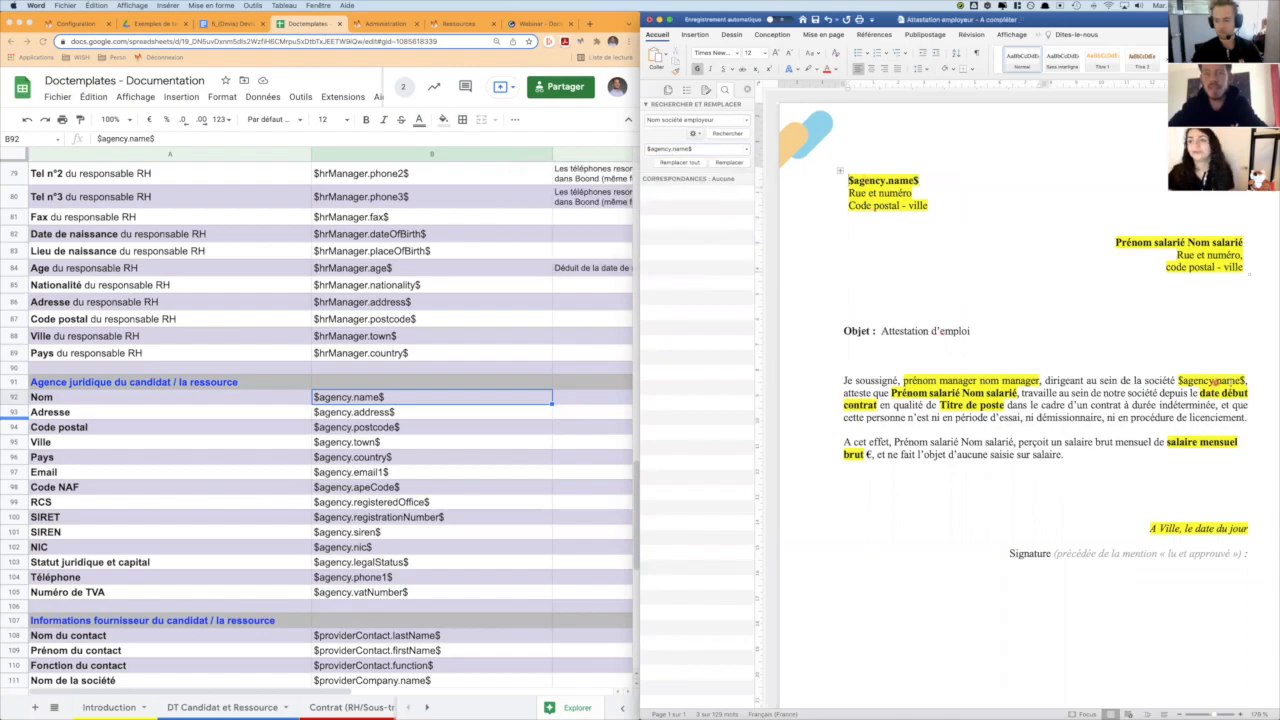
- Replace "Rue et numéro" in the employer's address block with $agency.address$
click(848, 197)
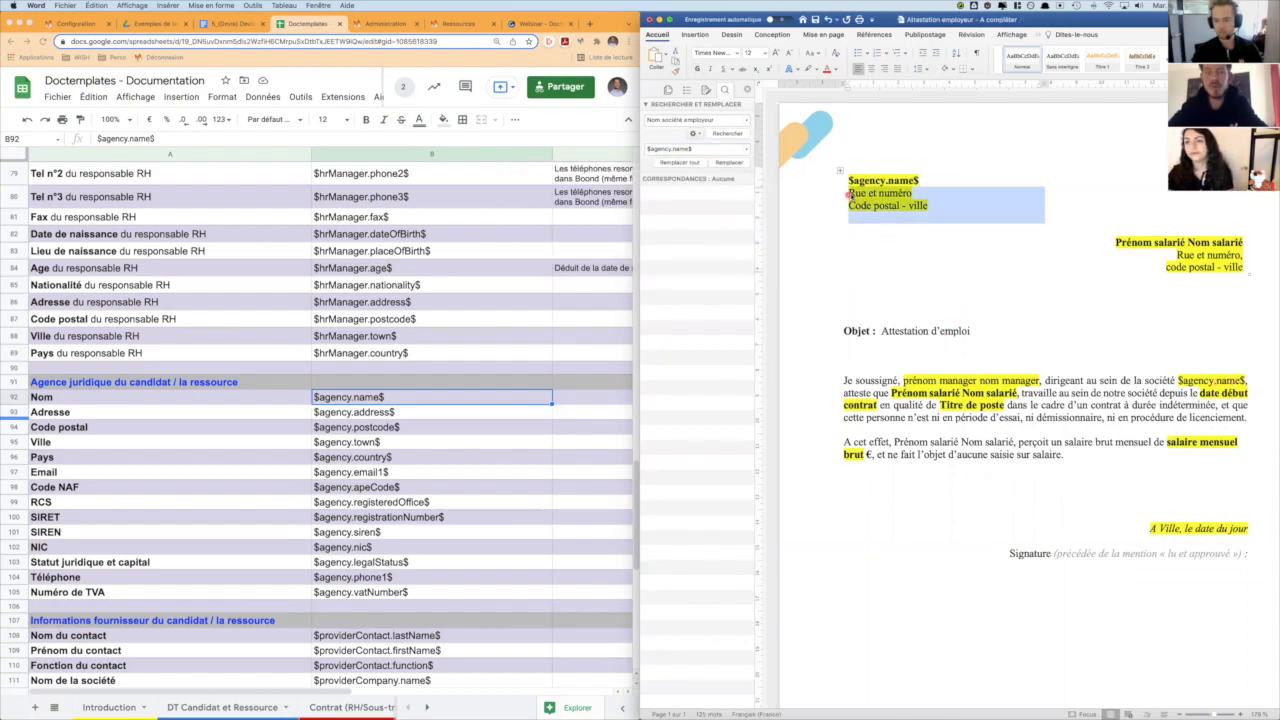
click(850, 194)
text($agency.address$)
key(shift+alt+Right)
key(shift+alt+Right)
key(shift+alt+Right)
key(BackSpace)
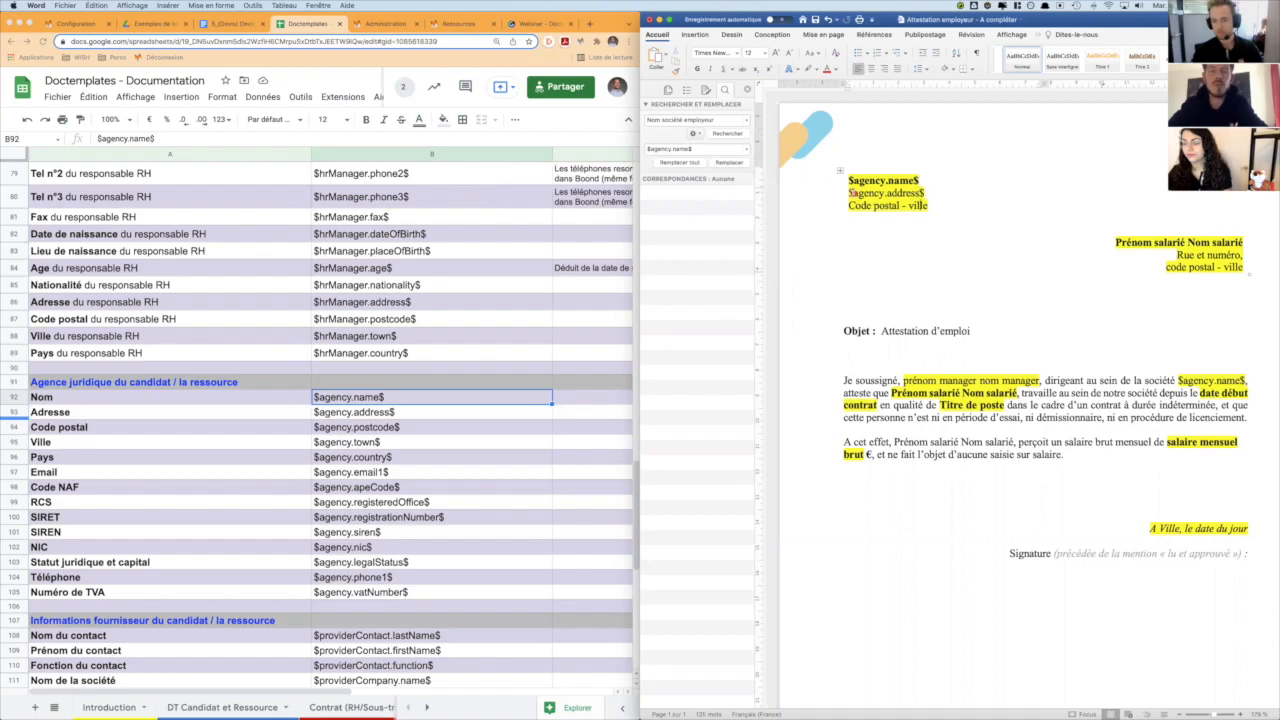
- Replace "Code postal" in the employer's address block with $agency.postCode$, keeping the dash before "ville"
key(Home)
text($agency.)
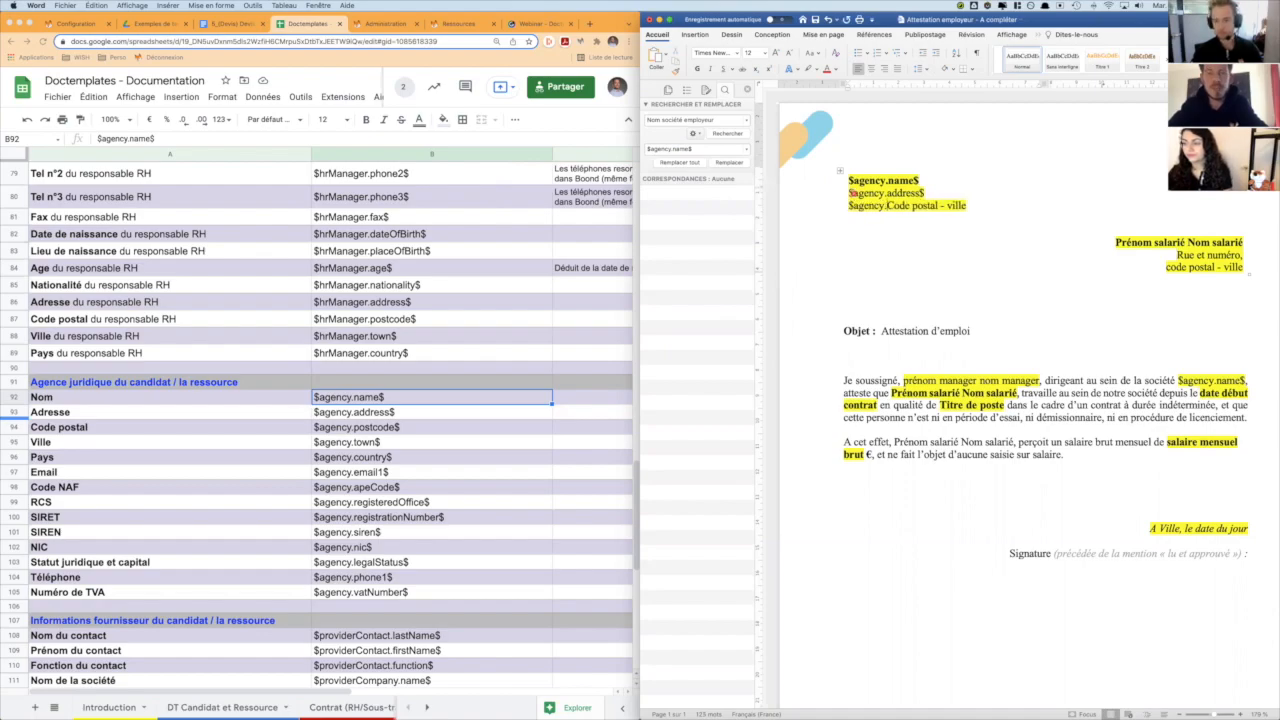
text(postCo)
key(shift+alt+Right)
key(shift+alt+Right)
text(de$ - )
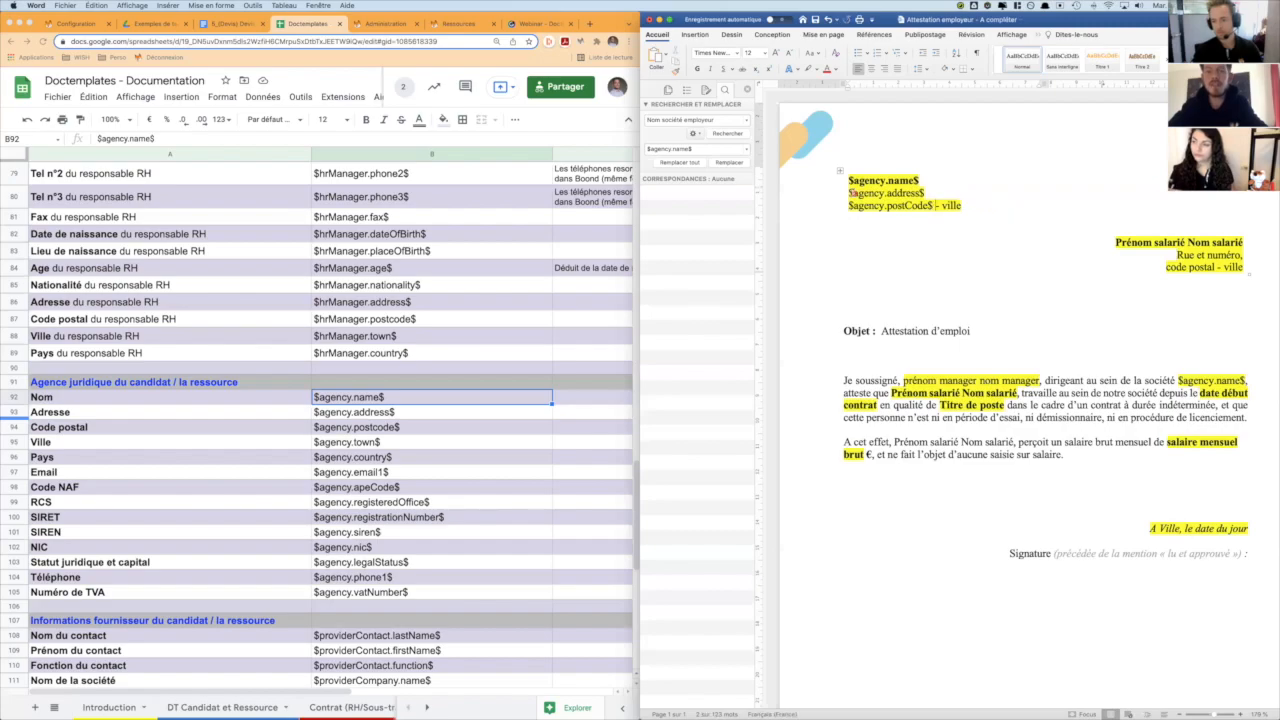
text($agency.t)
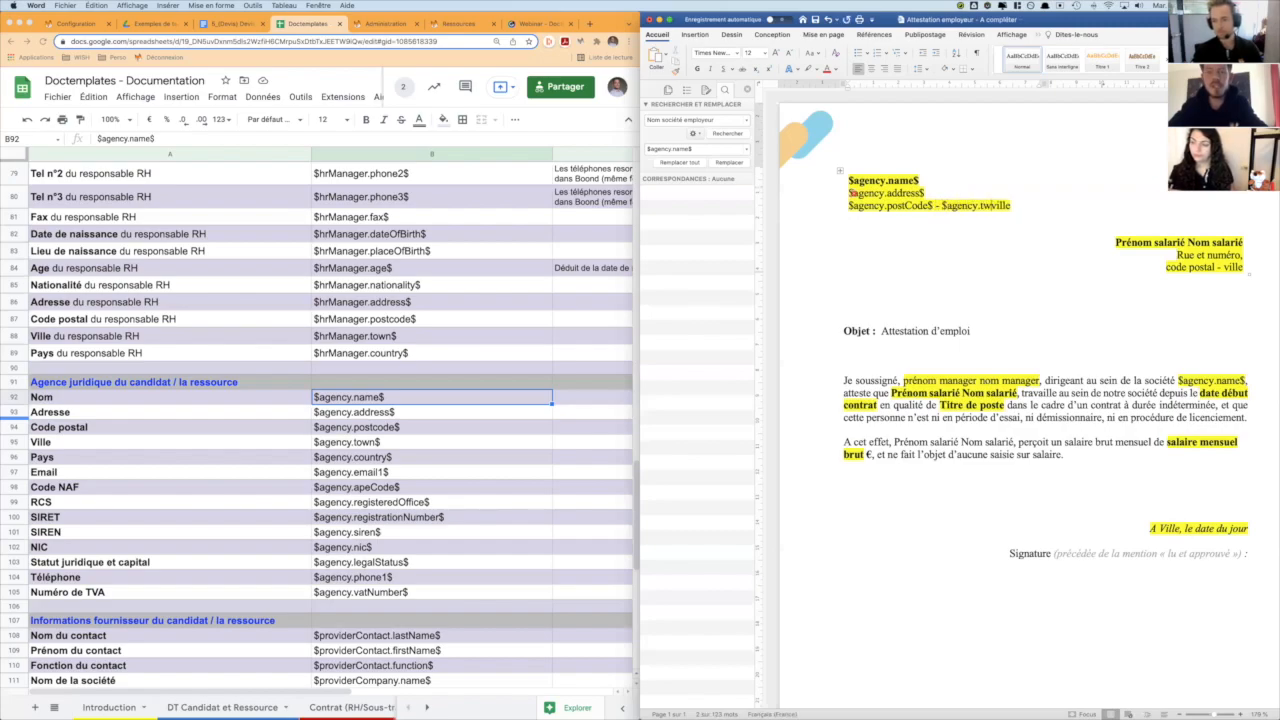
text(own$)
- Replace "ville" in the employer's address block with $agency.town$
key(Delete)
key(Delete)
key(Delete)
key(Delete)
key(Delete)
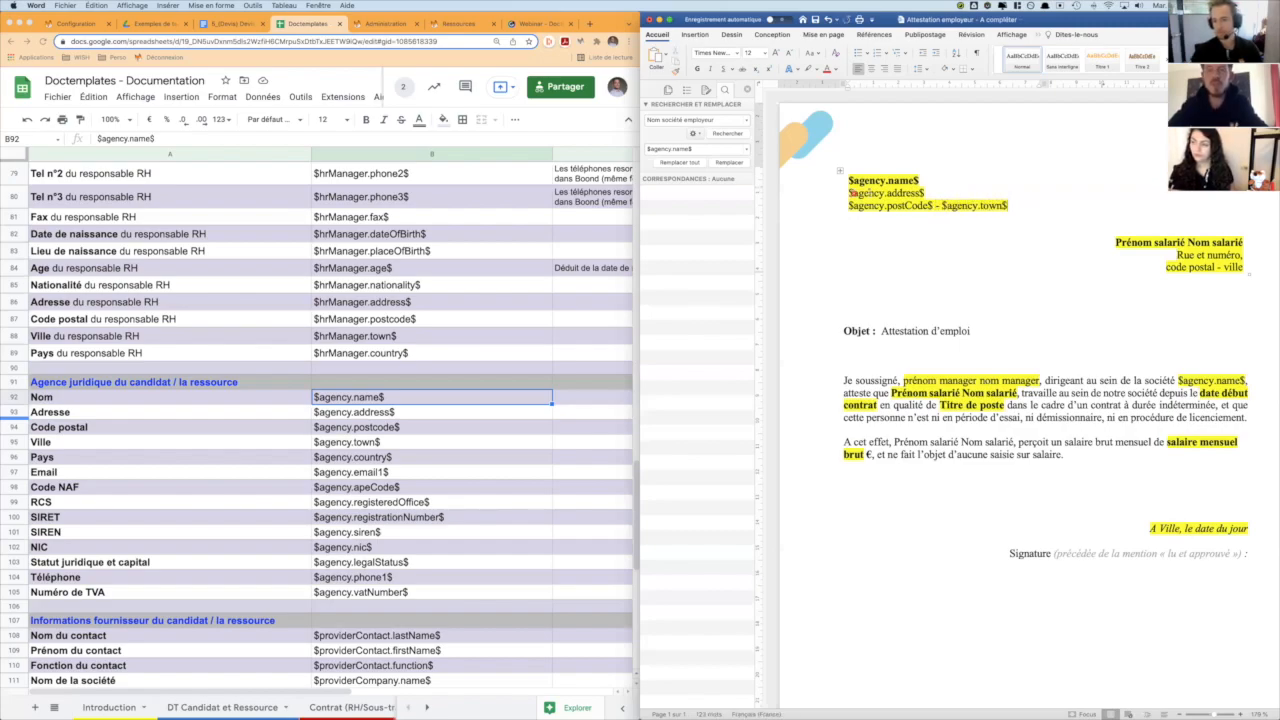
- Set "Prénom salarié Nom salarié" as the text to find in the attestation and clear the previous replacement text
click(1115, 243)
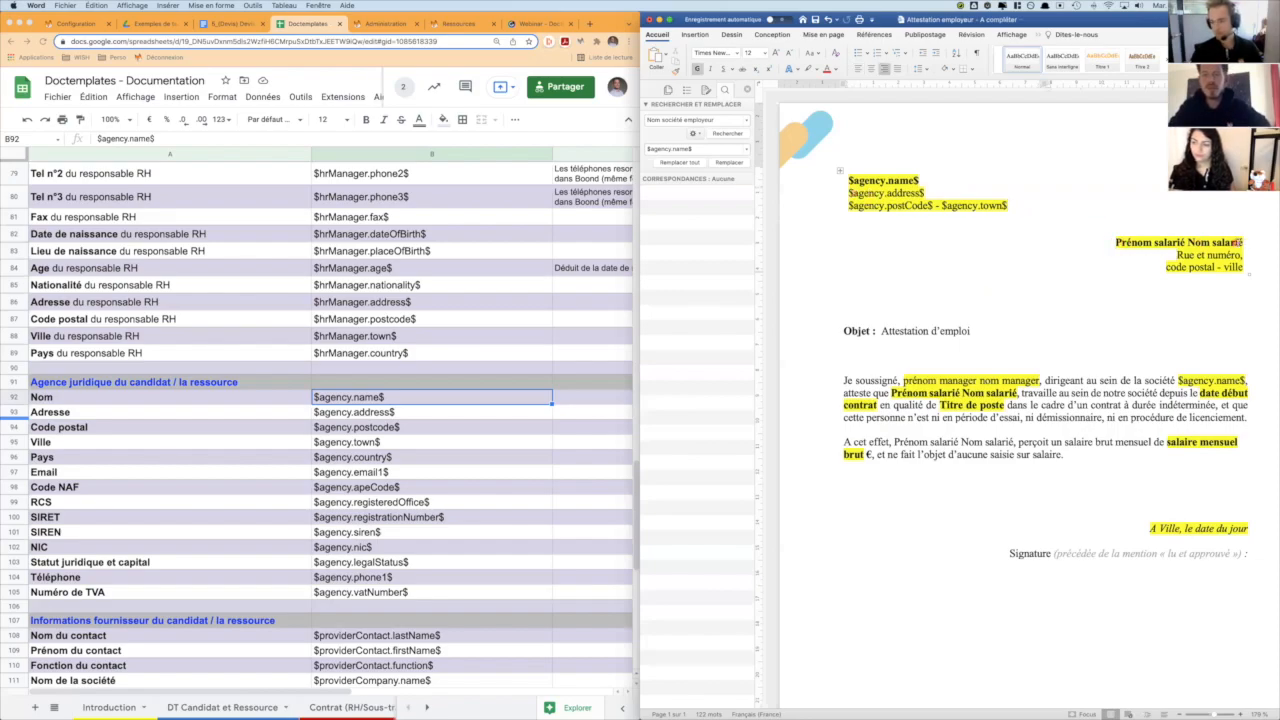
shift+click(1240, 243)
key(super+c)
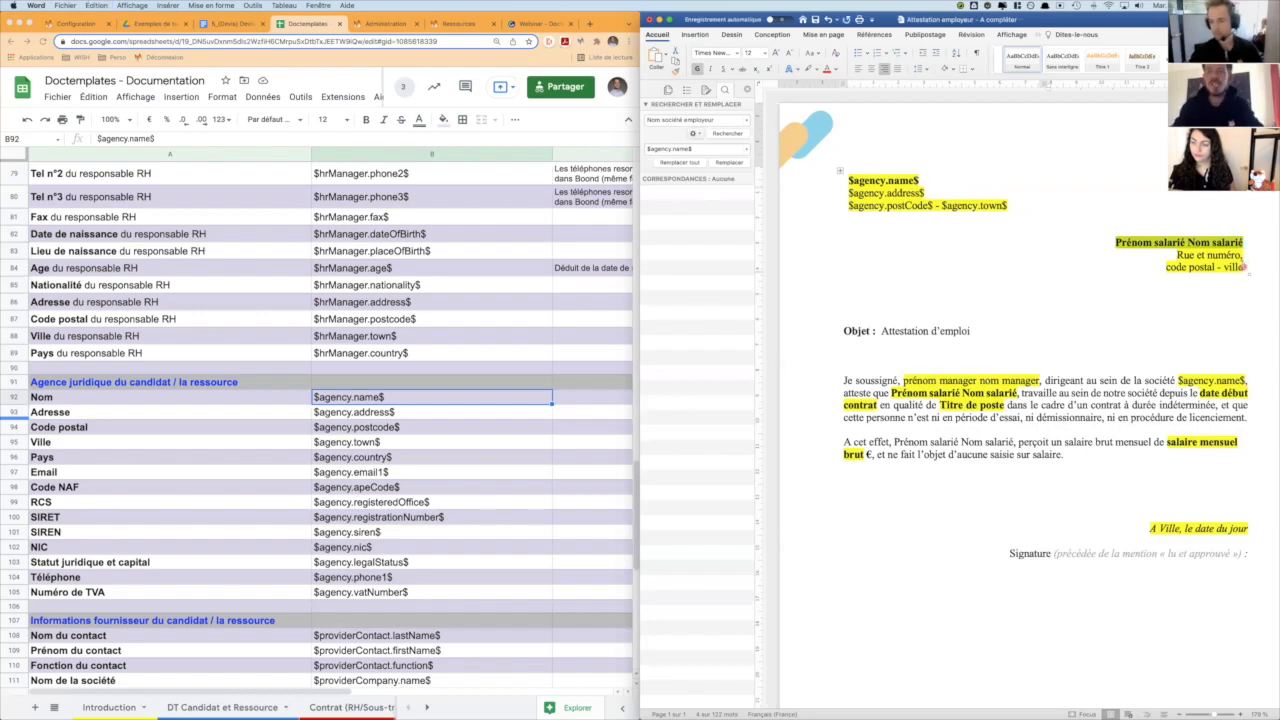
click(720, 121)
key(super+v)
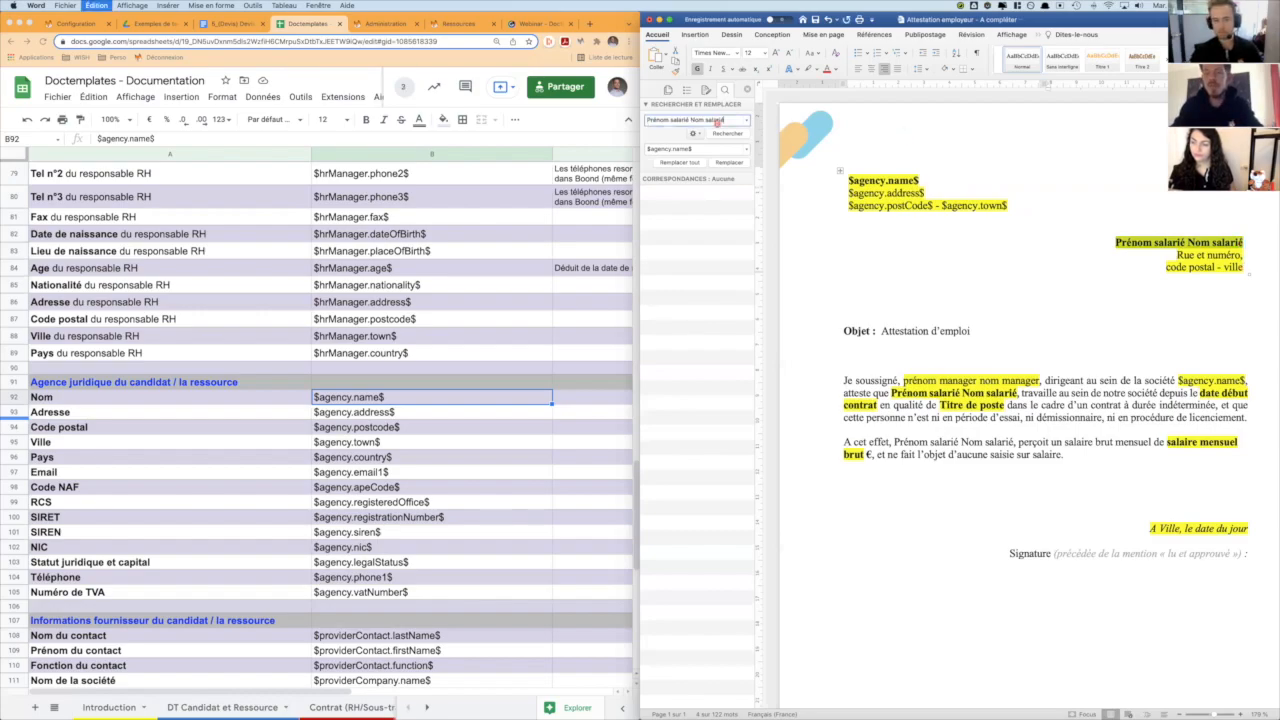
click(700, 148)
key(BackSpace)
- Look up the candidate's name variables in the documentation and replace all occurrences of the employee name placeholder with "$firstName$ $lastName$"
scroll(325, 231, up, 15)
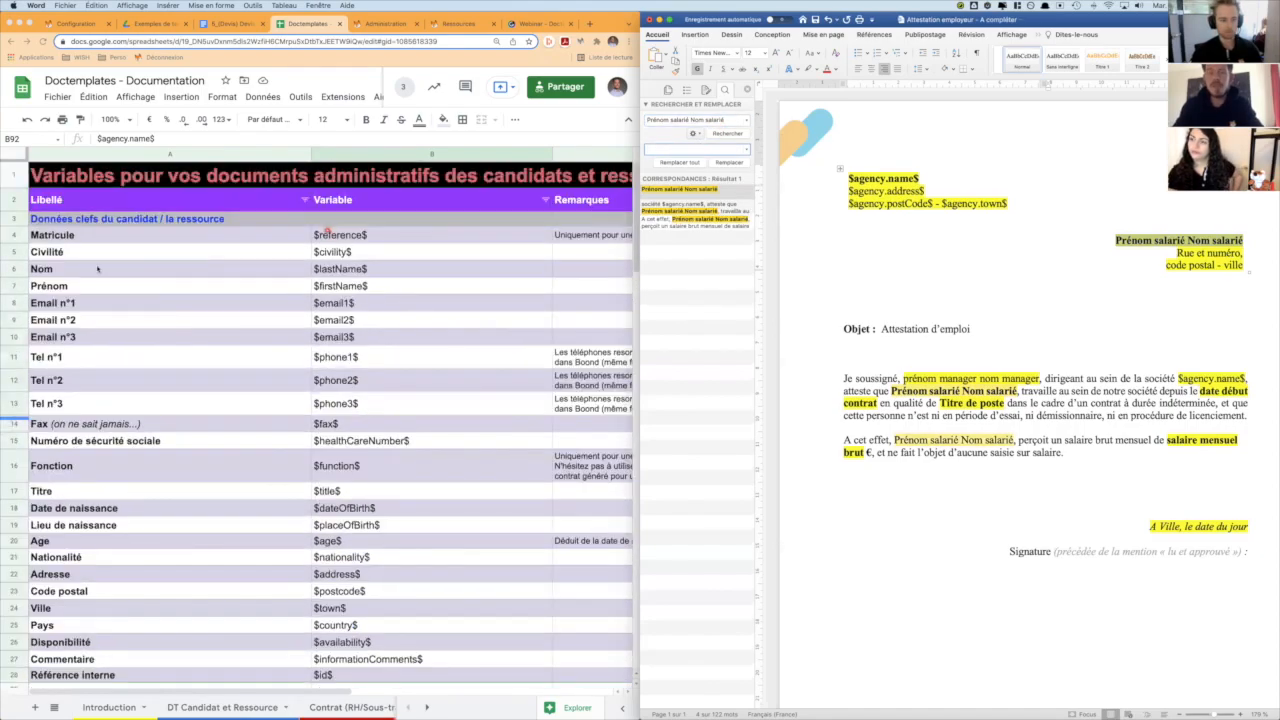
click(356, 286)
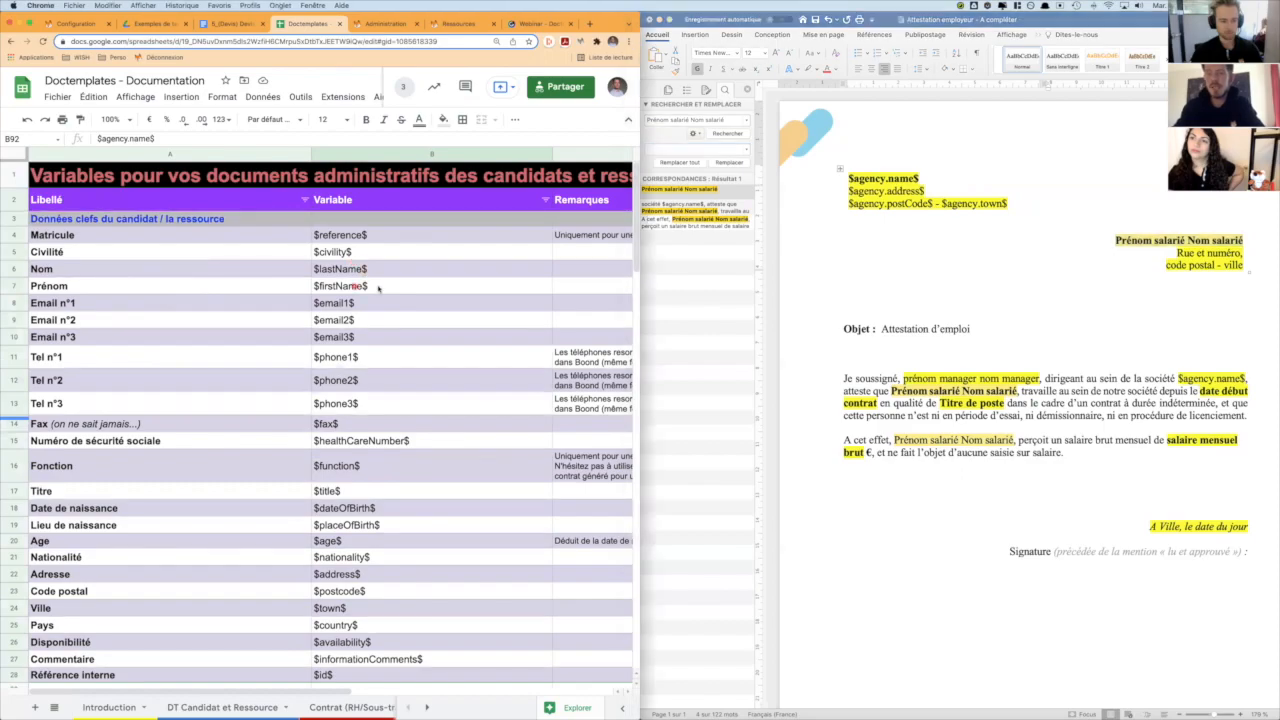
click(380, 287)
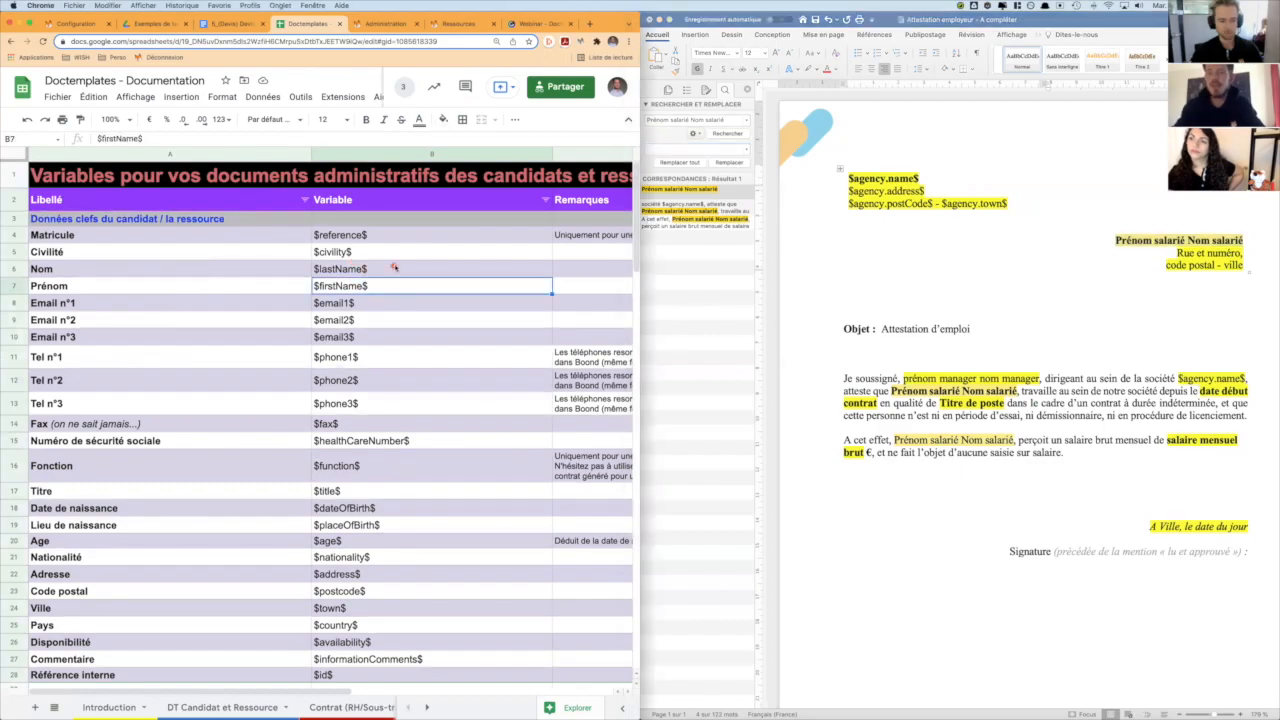
click(700, 207)
click(673, 148)
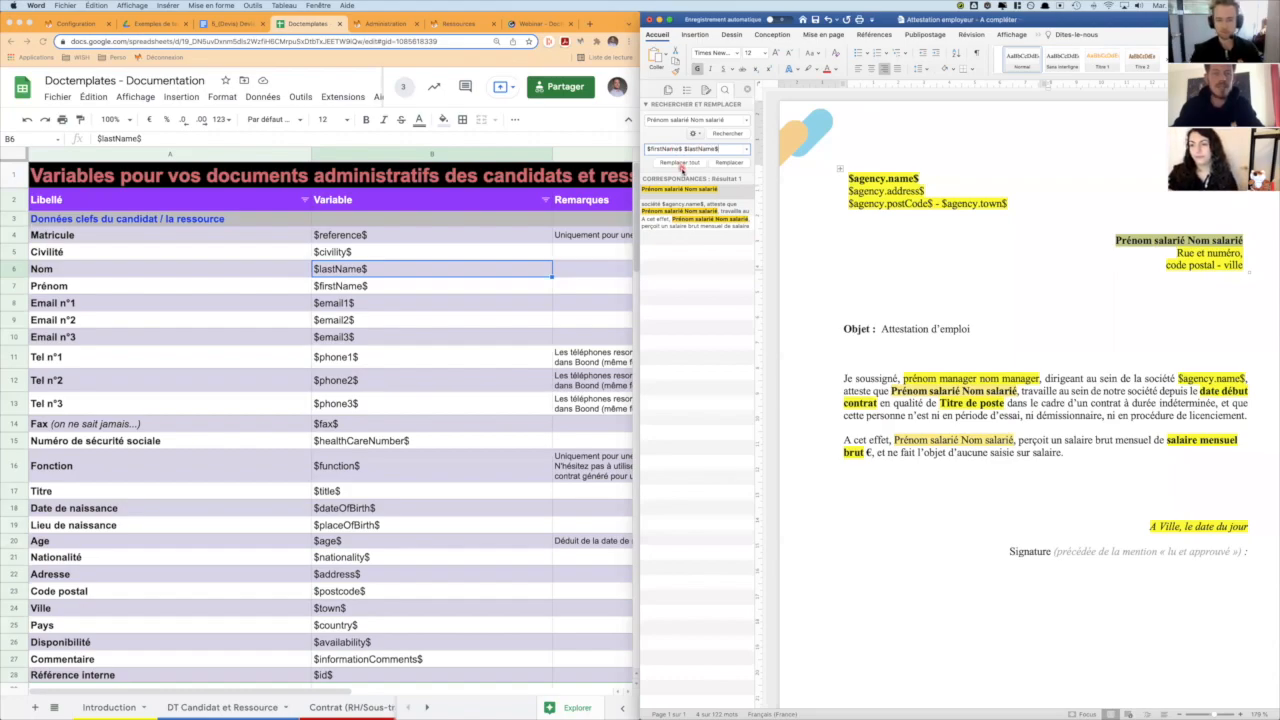
click(682, 162)
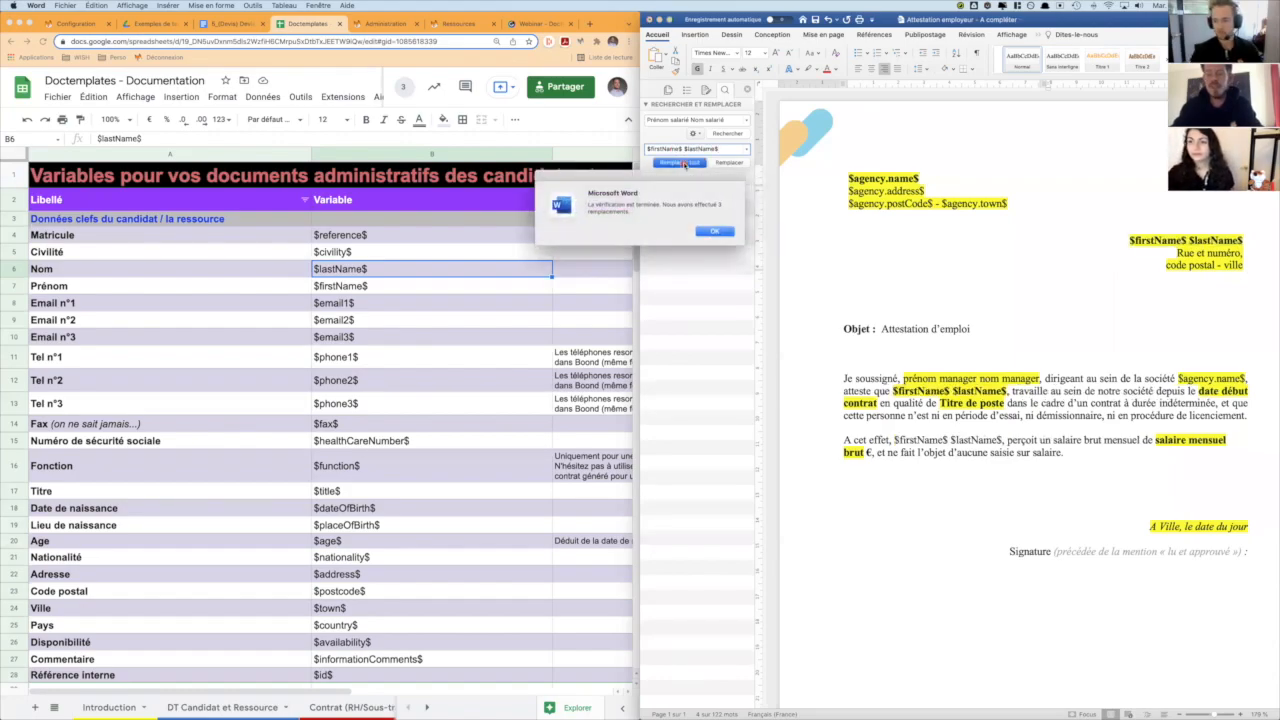
click(717, 231)
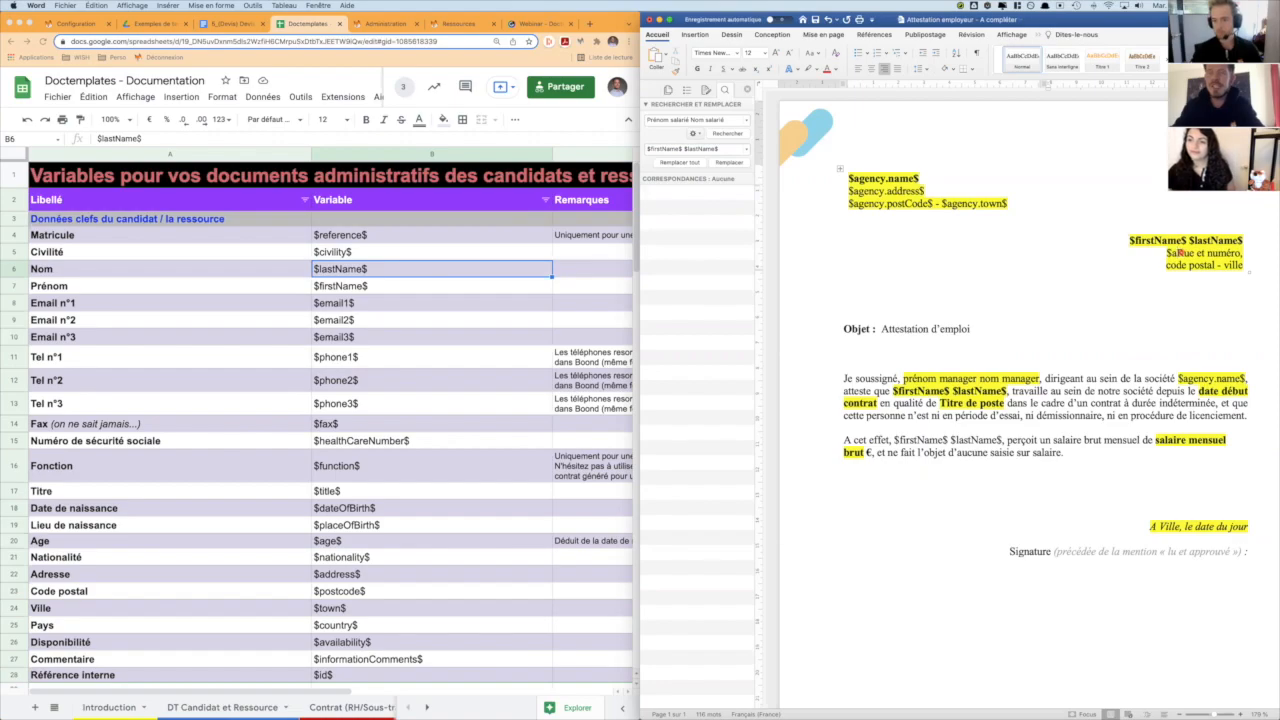
- Replace "Rue et numéro" in the employee's address block with $adress$, keeping the comma after it
text(dress)
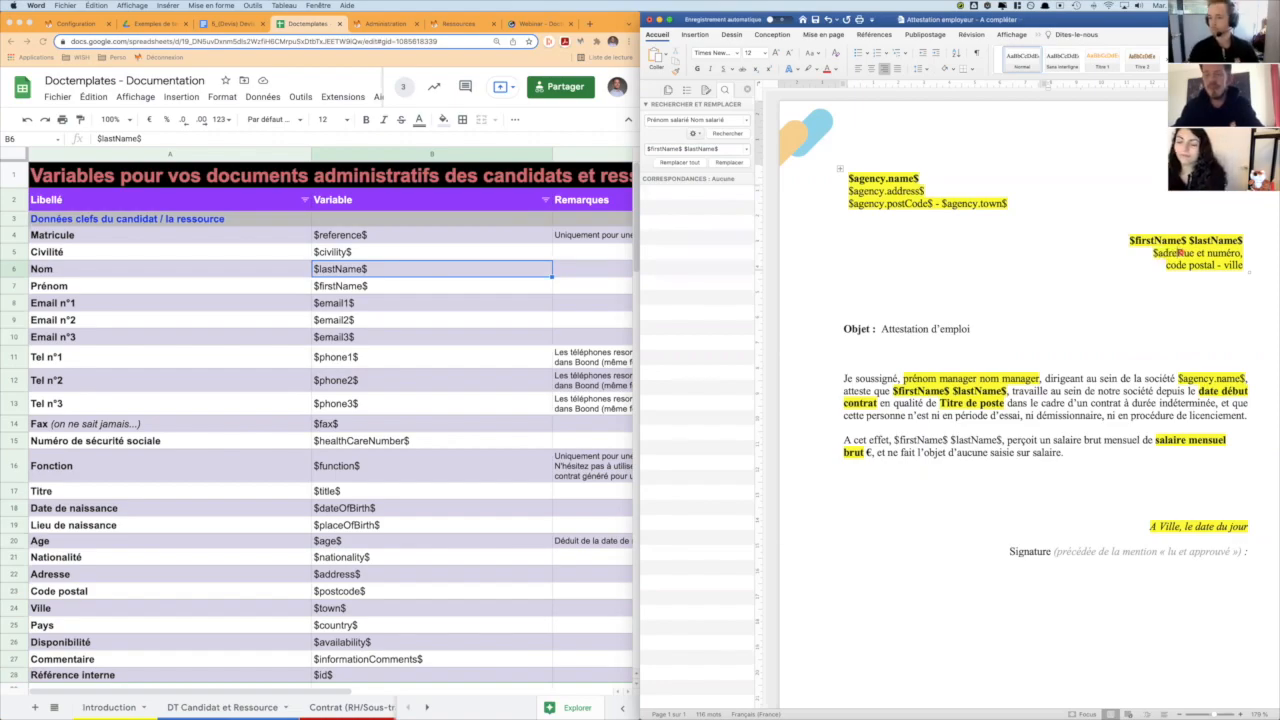
text($)
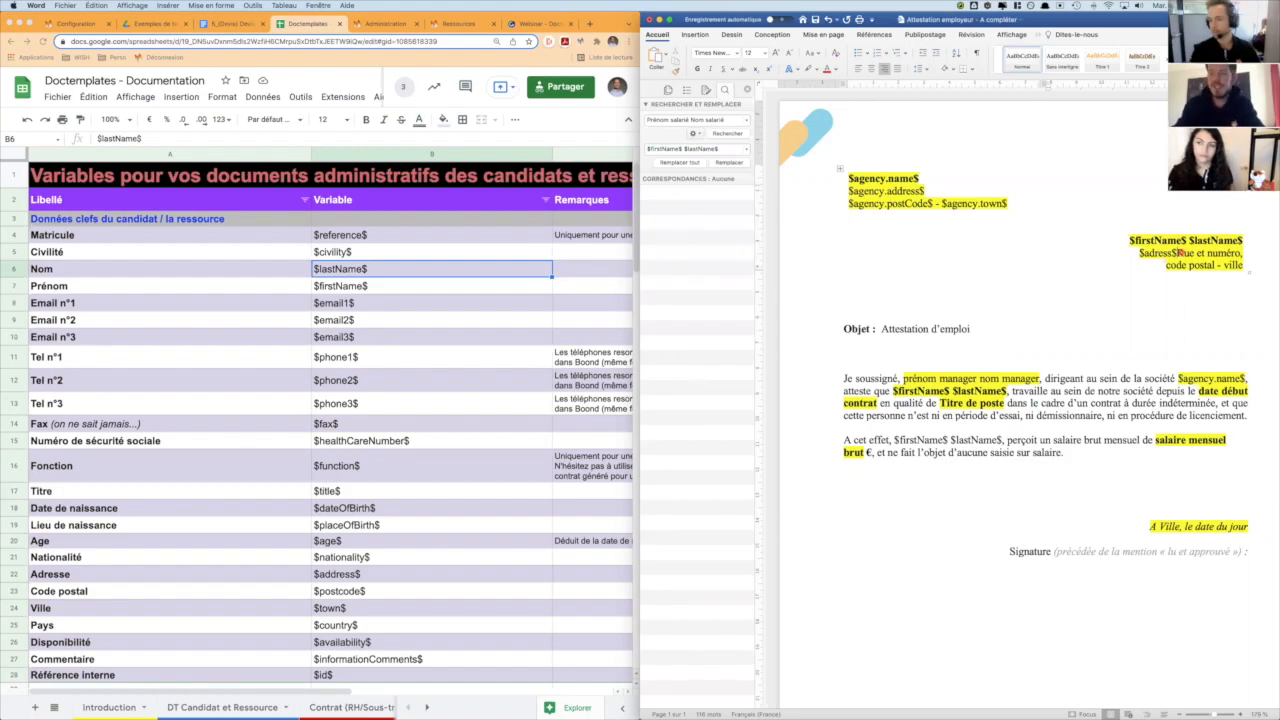
key(shift+alt+Right)
key(shift+alt+Right)
key(shift+alt+Right)
key(BackSpace)
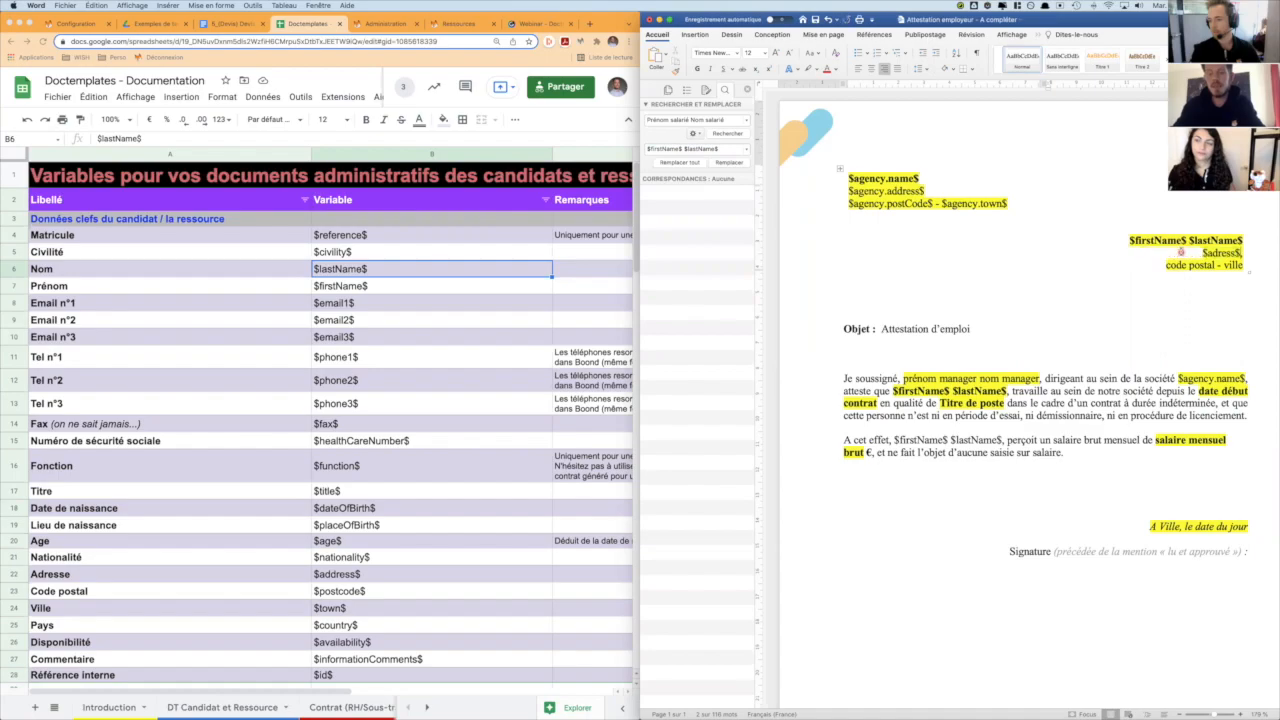
- Replace "code postal" and "ville" in the employee's address block with $postcode$ and $town$, keeping the dash between them
text($postcode$)
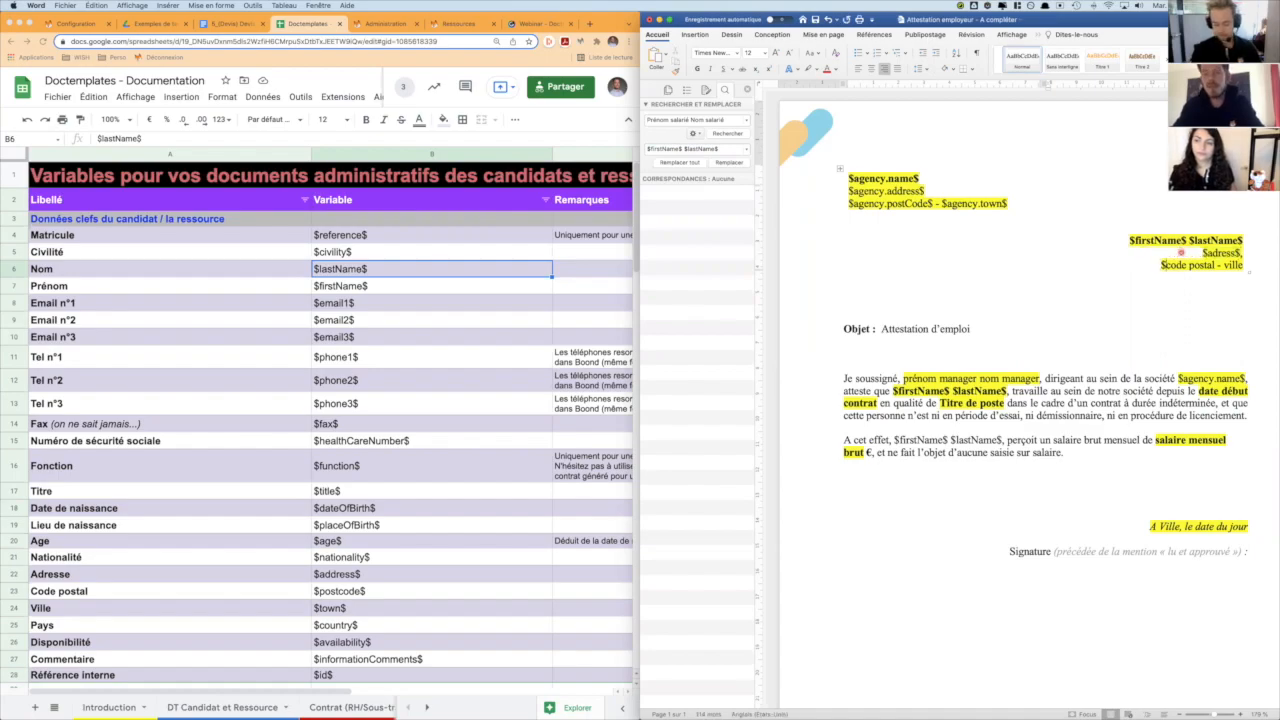
key(shift+alt+Right)
key(shift+alt+Right)
key(BackSpace)
key(shift+alt+Right)
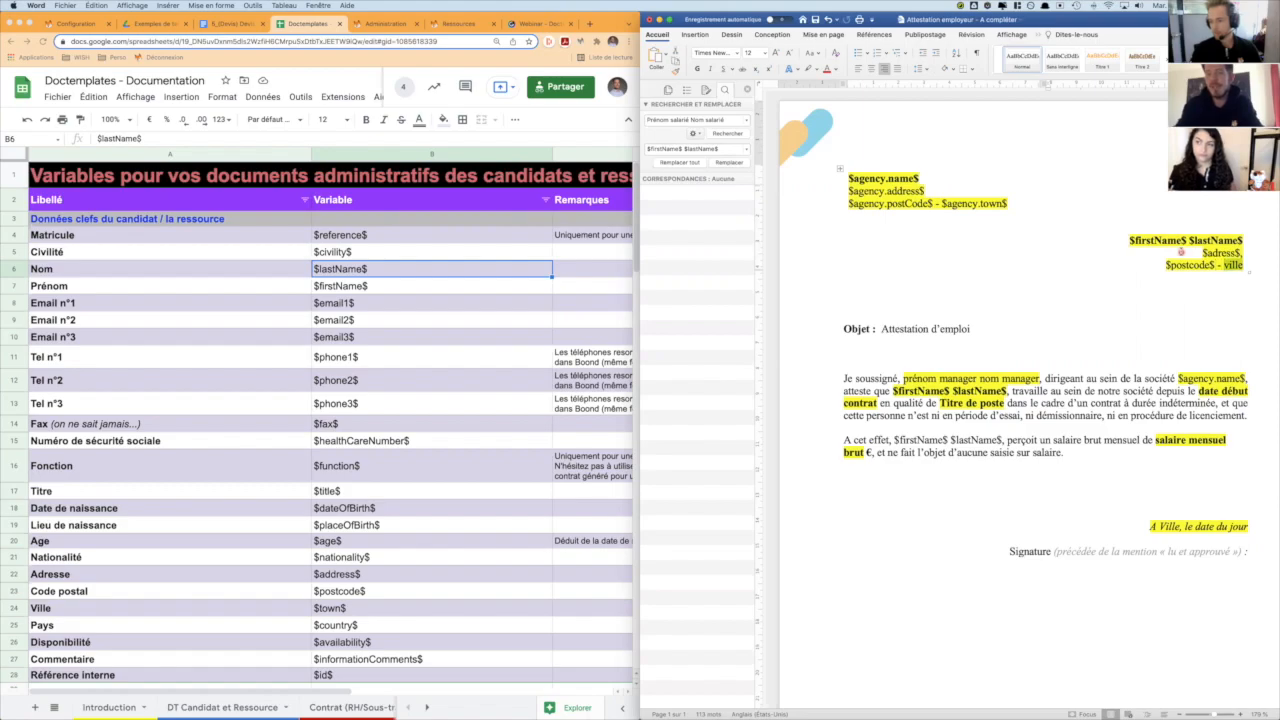
text($town$)
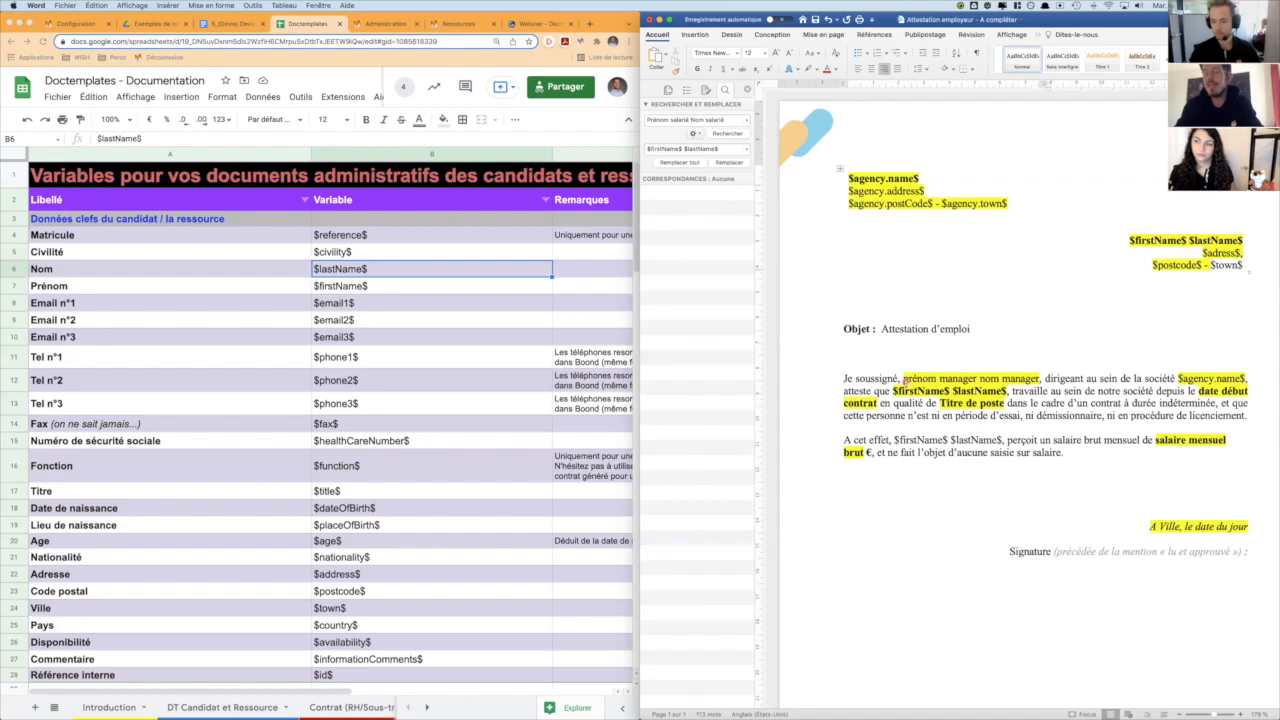
- Replace "Titre de poste" in the attestation's first paragraph with $function$
click(939, 403)
text($)
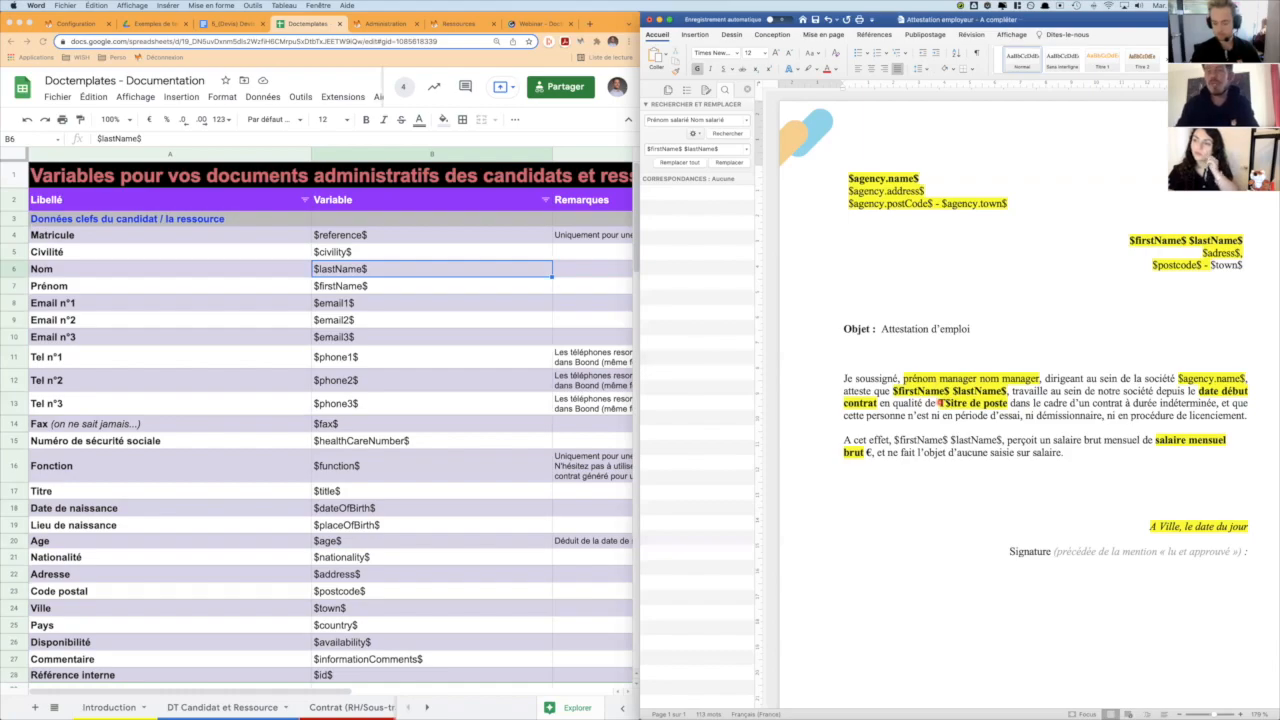
key(Delete)
text(function^)
key(BackSpace)
text($)
key(shift+alt+Right)
key(shift+alt+Right)
key(shift+alt+Right)
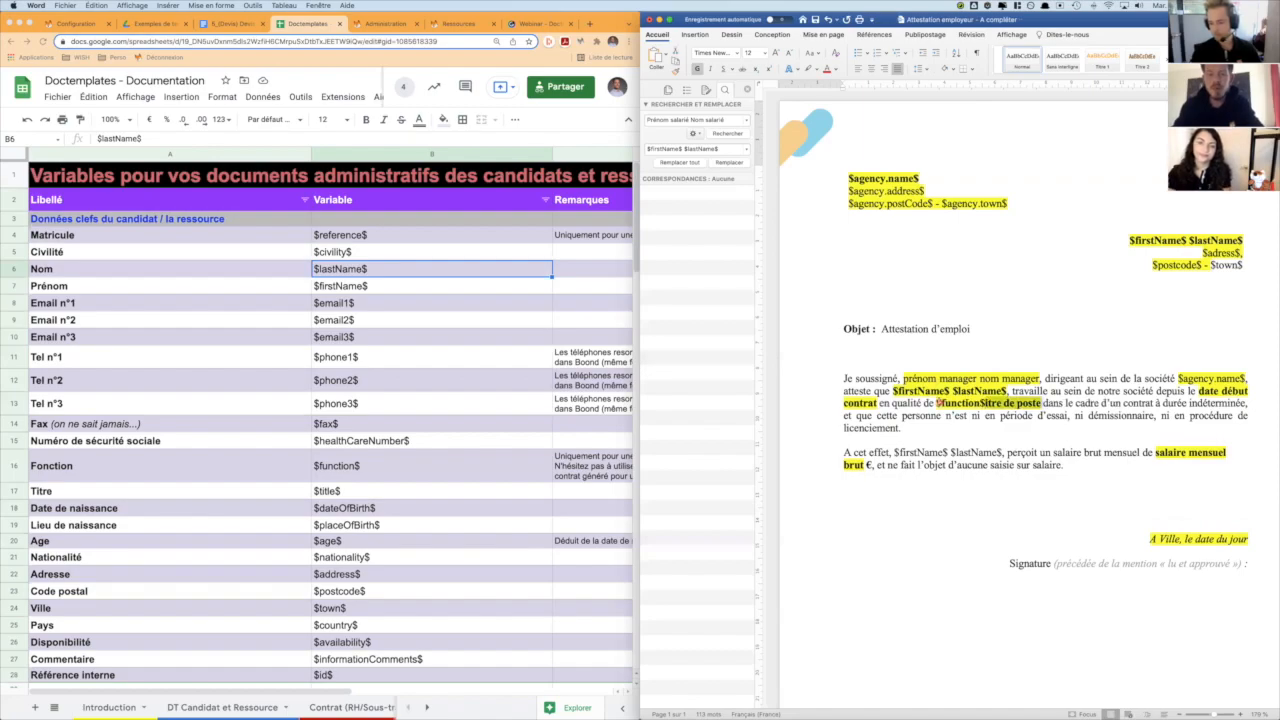
key(BackSpace)
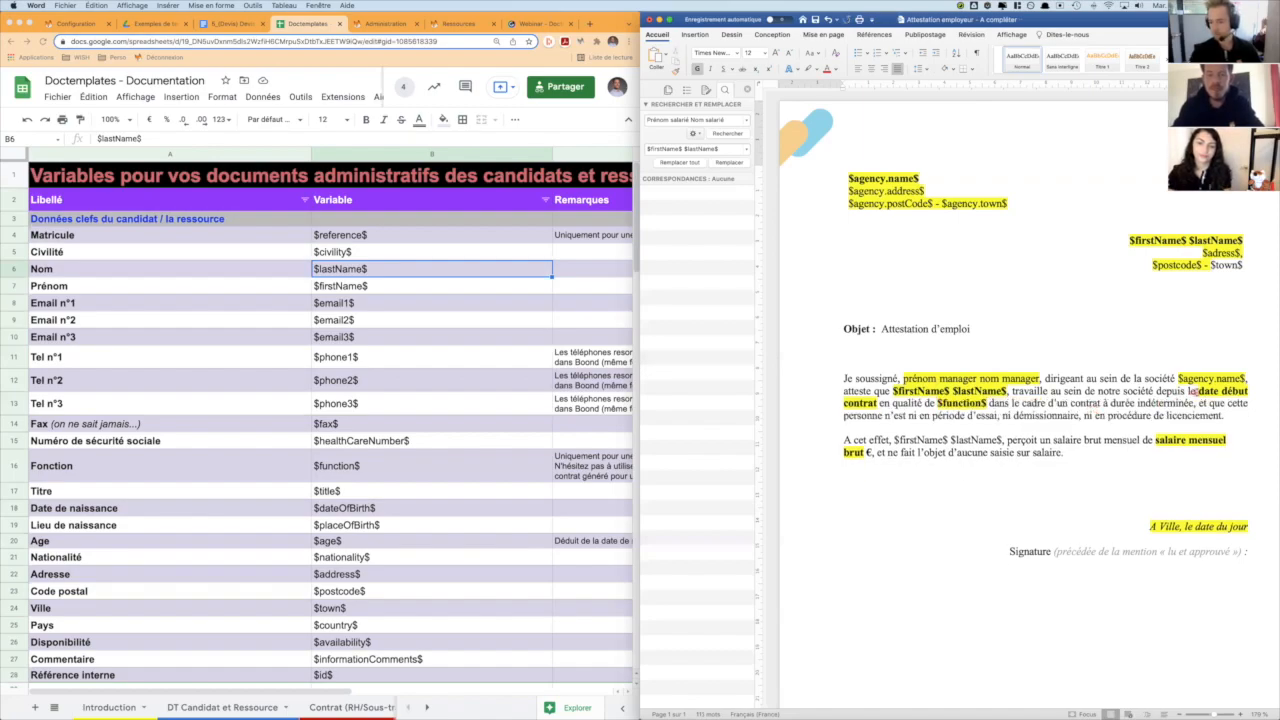
- Look up the contract's entry date variable in the documentation and replace "date début contrat" in the attestation with $contract.entryDate$
scroll(1030, 415, down, 1)
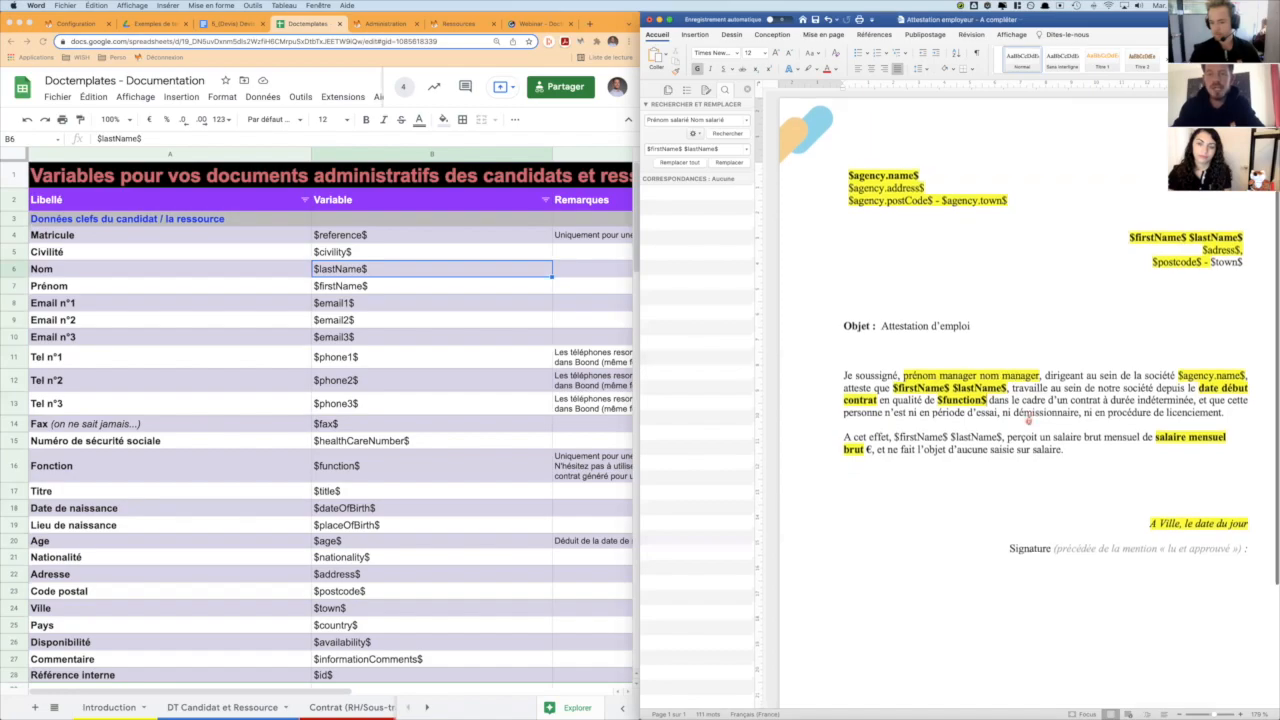
scroll(453, 358, down, 5)
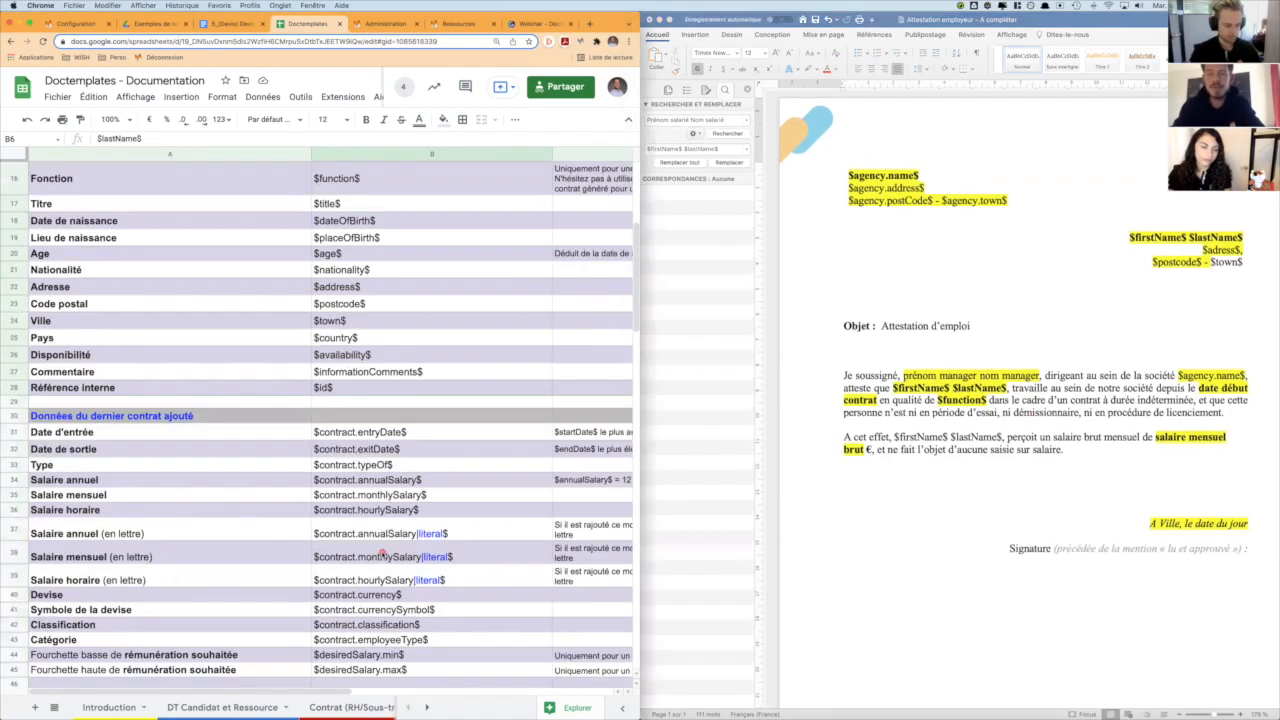
click(360, 345)
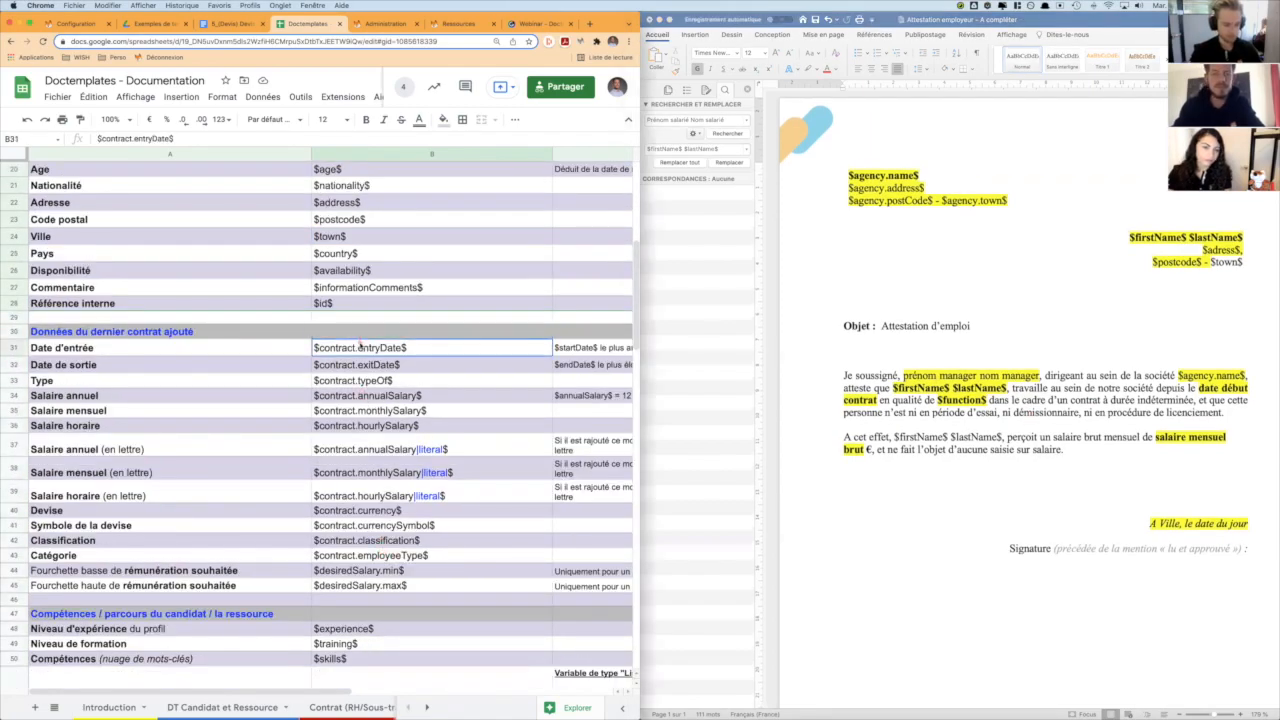
click(1203, 389)
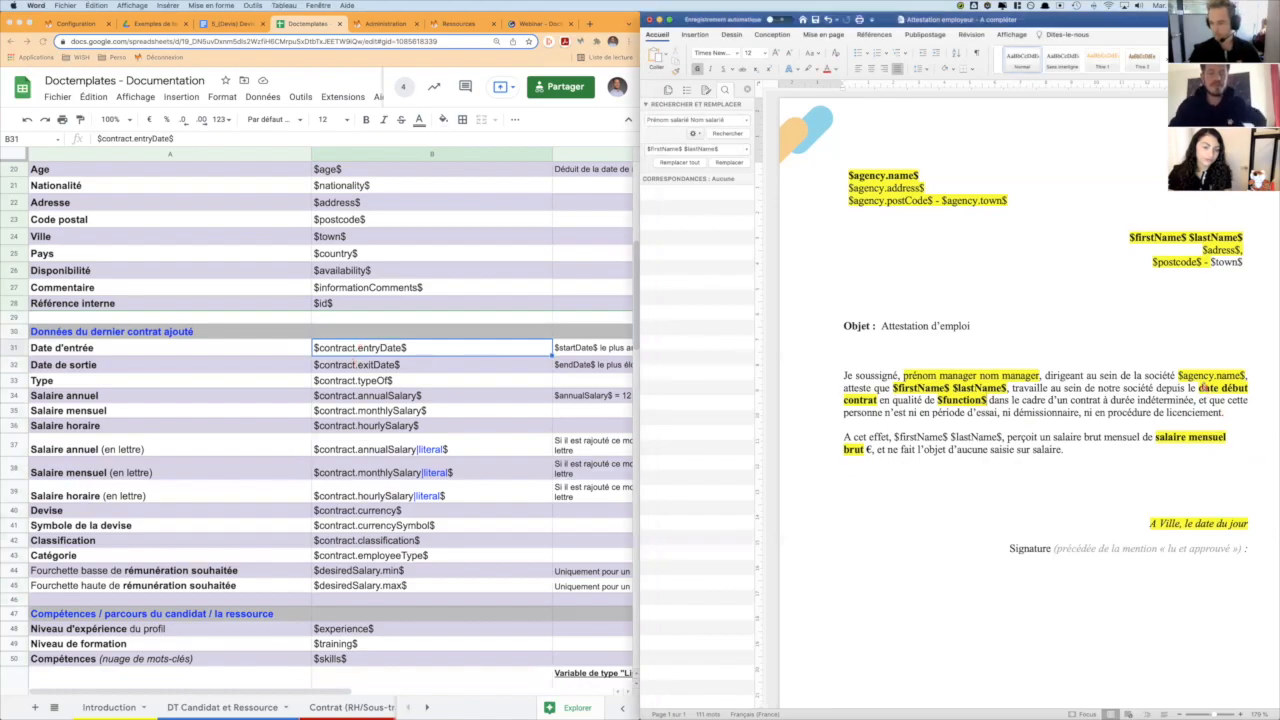
key(BackSpace)
text($cont)
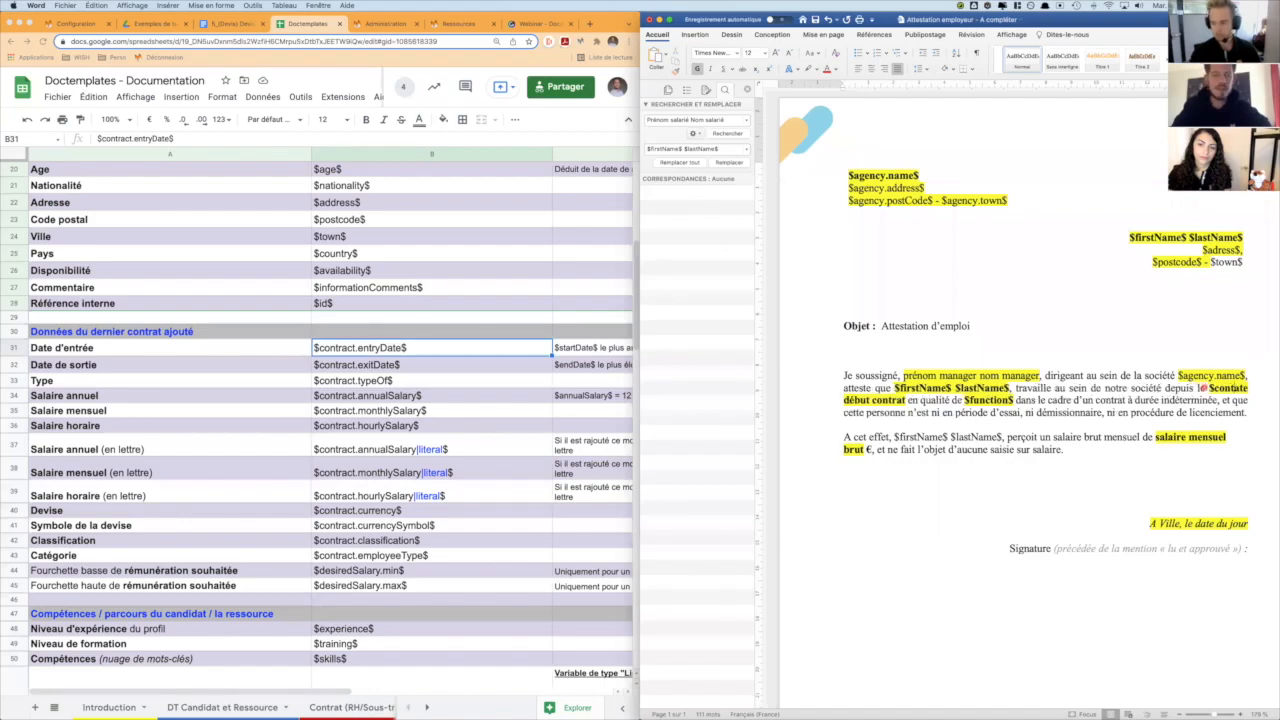
text(ract)
text(.entryDate$)
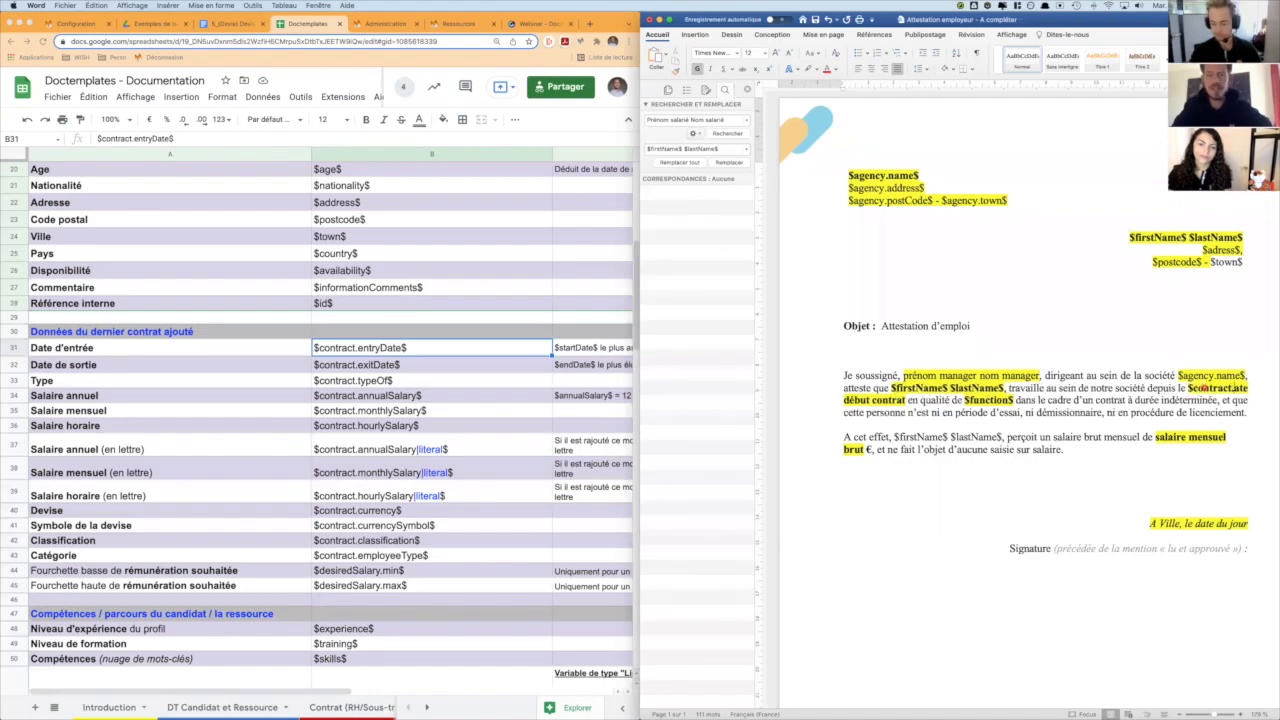
key(shift+alt+Right)
key(shift+alt+Right)
key(shift+alt+Right)
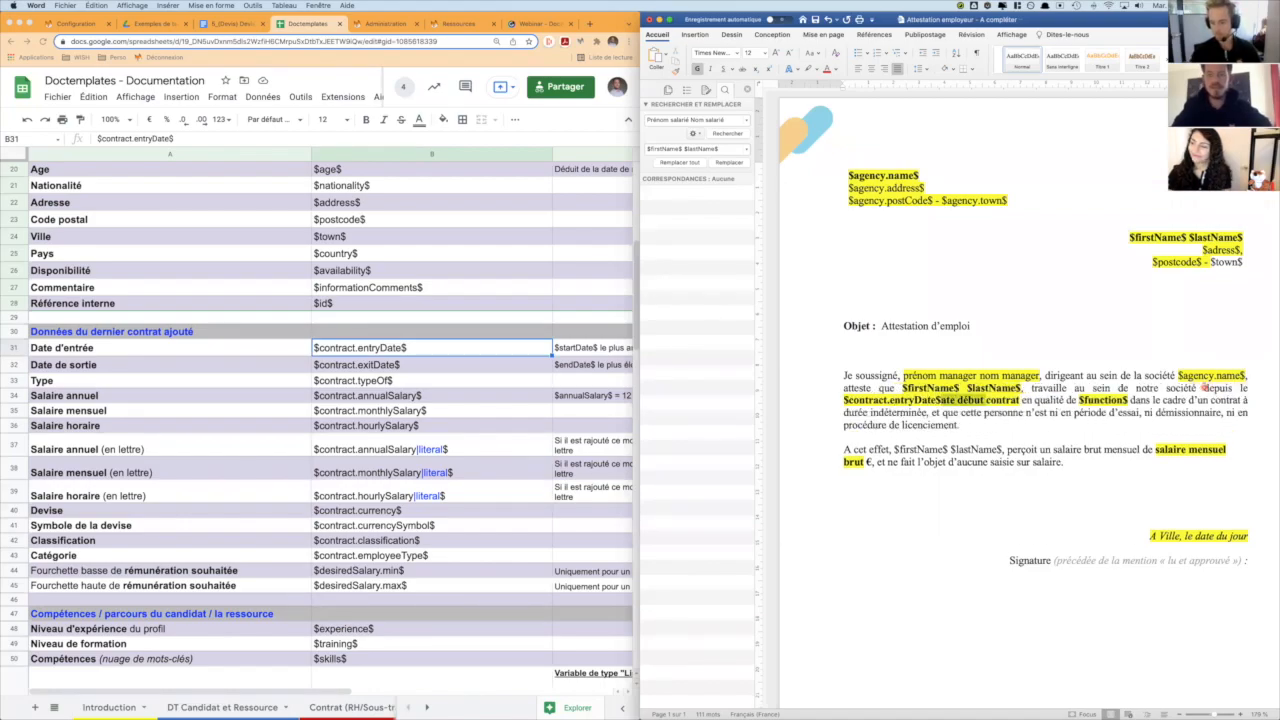
key(BackSpace)
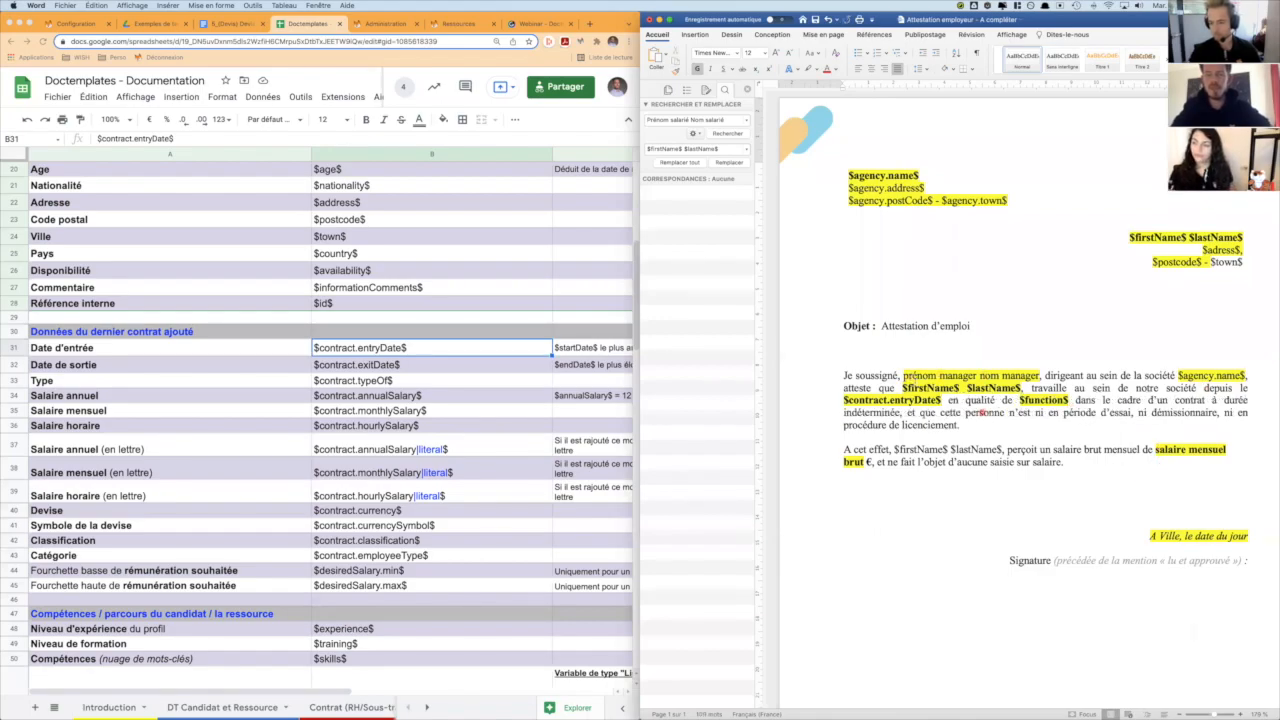
- Replace "salaire mensuel brut" in the salary sentence with $contract.monthlySalary$, keeping the euro sign
click(1155, 451)
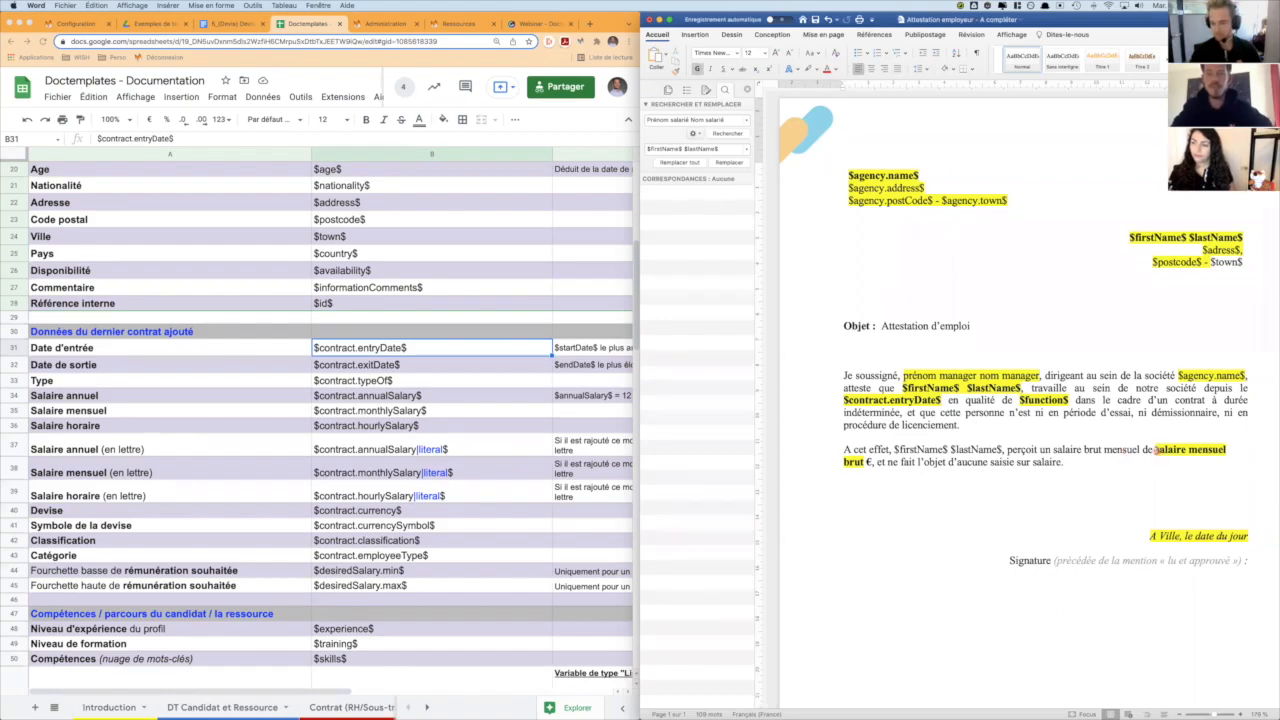
text($)
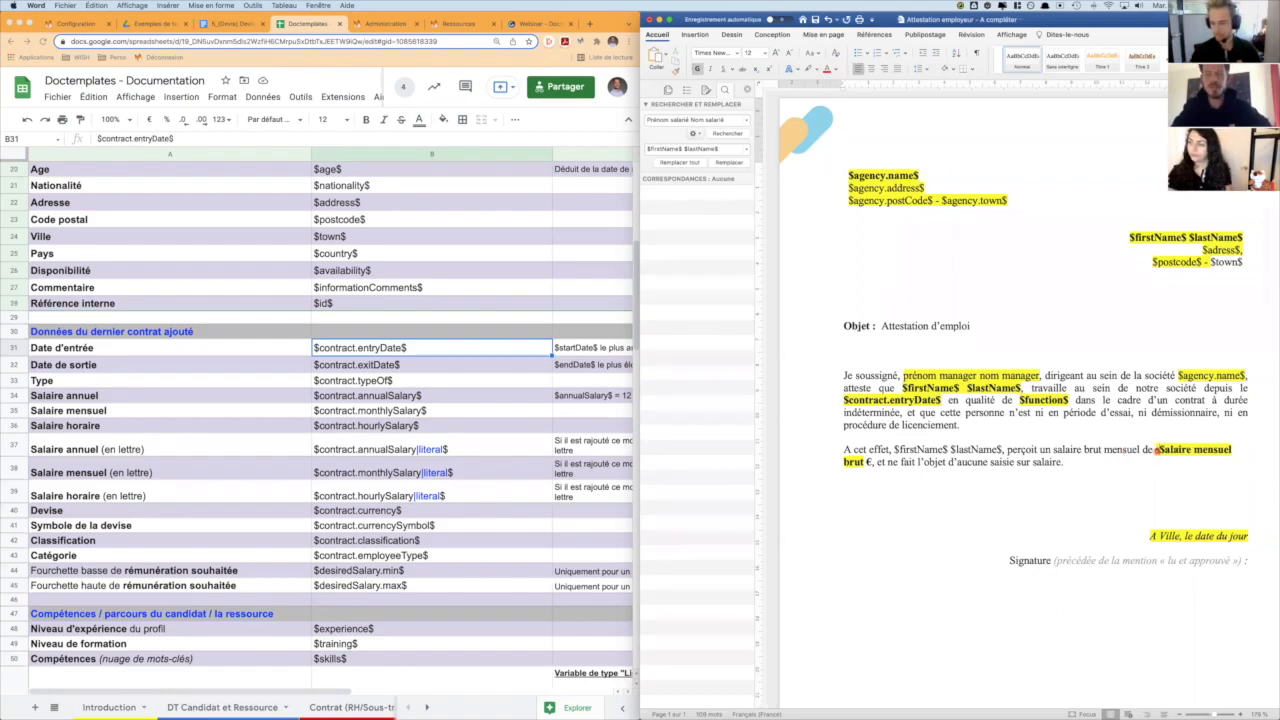
text(contract.)
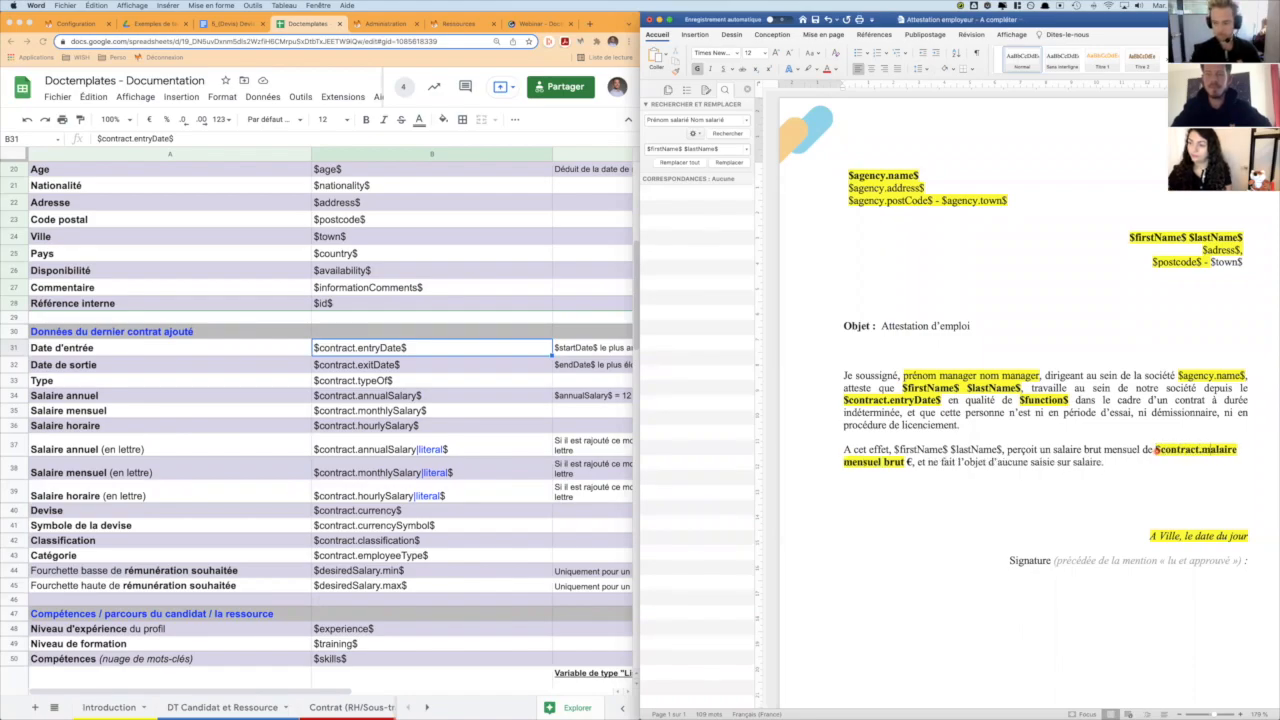
text(monthlySalary$alaire mensuel brut €, et ne fait l'objet d'aucune saisie sur salaire.)
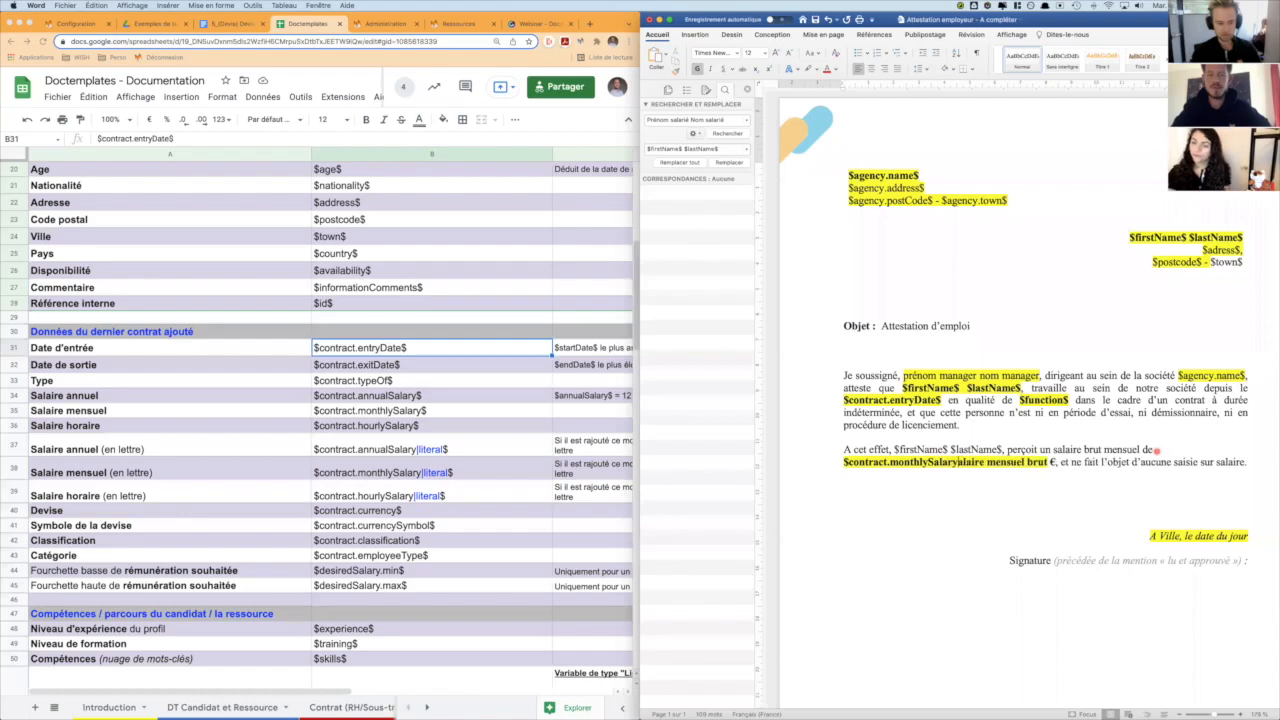
key(Delete)
key(Delete)
key(Delete)
key(Delete)
key(Delete)
key(Delete)
key(Delete)
key(Delete)
key(Delete)
key(Delete)
key(Delete)
key(Delete)
key(Delete)
key(Delete)
key(Delete)
key(Delete)
key(Delete)
key(Delete)
key(Delete)
key(Delete)
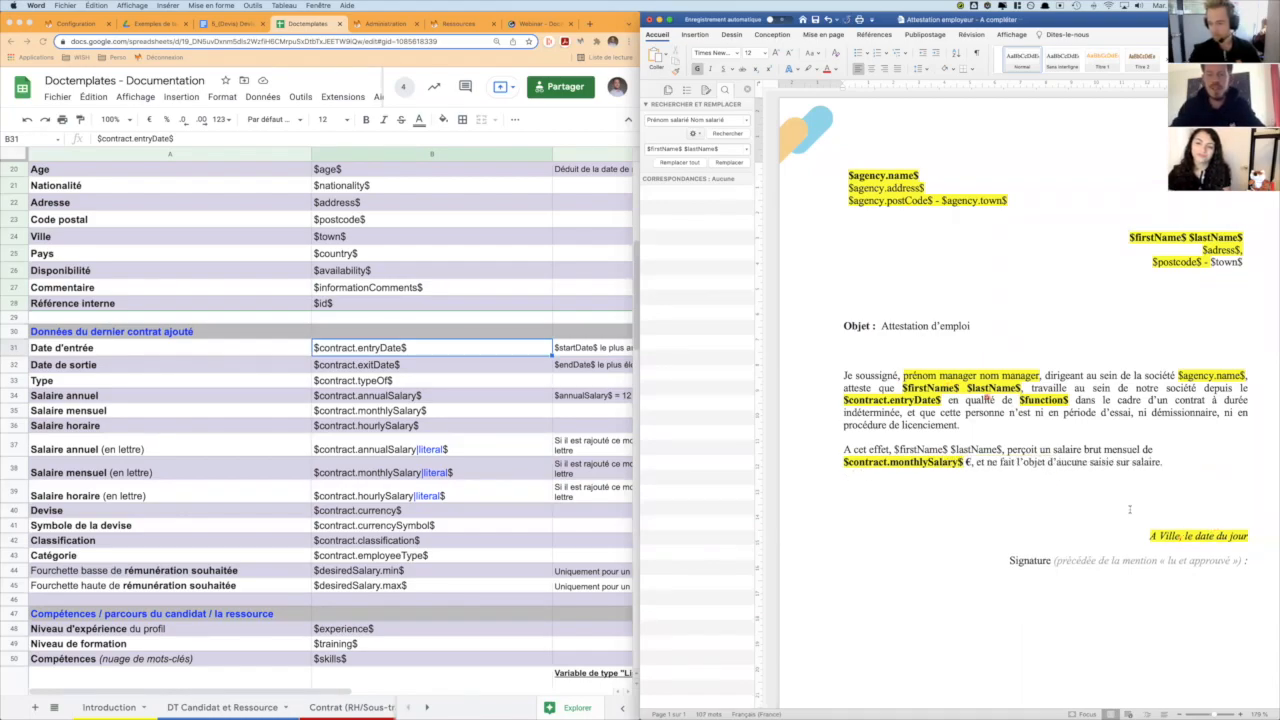
- Replace "Ville" in the date line above the signature with $agency.town$, keeping the comma after it
click(1155, 532)
text($agency)
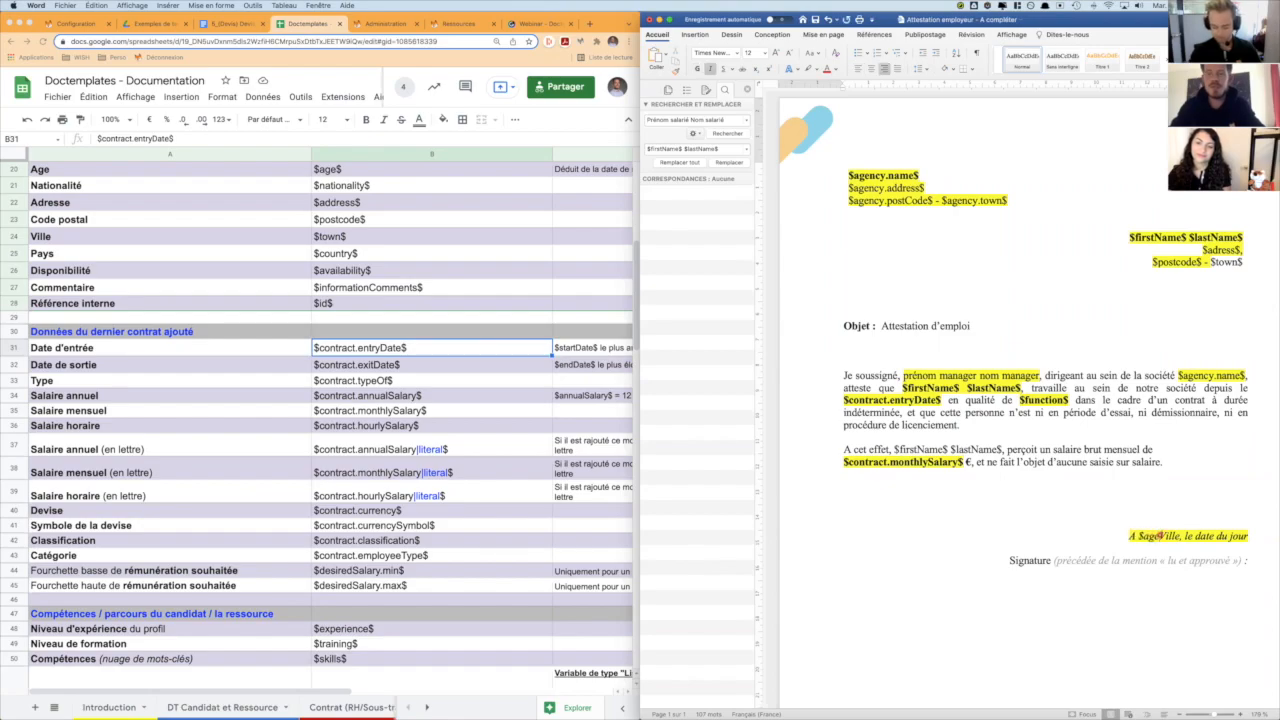
text(.town$)
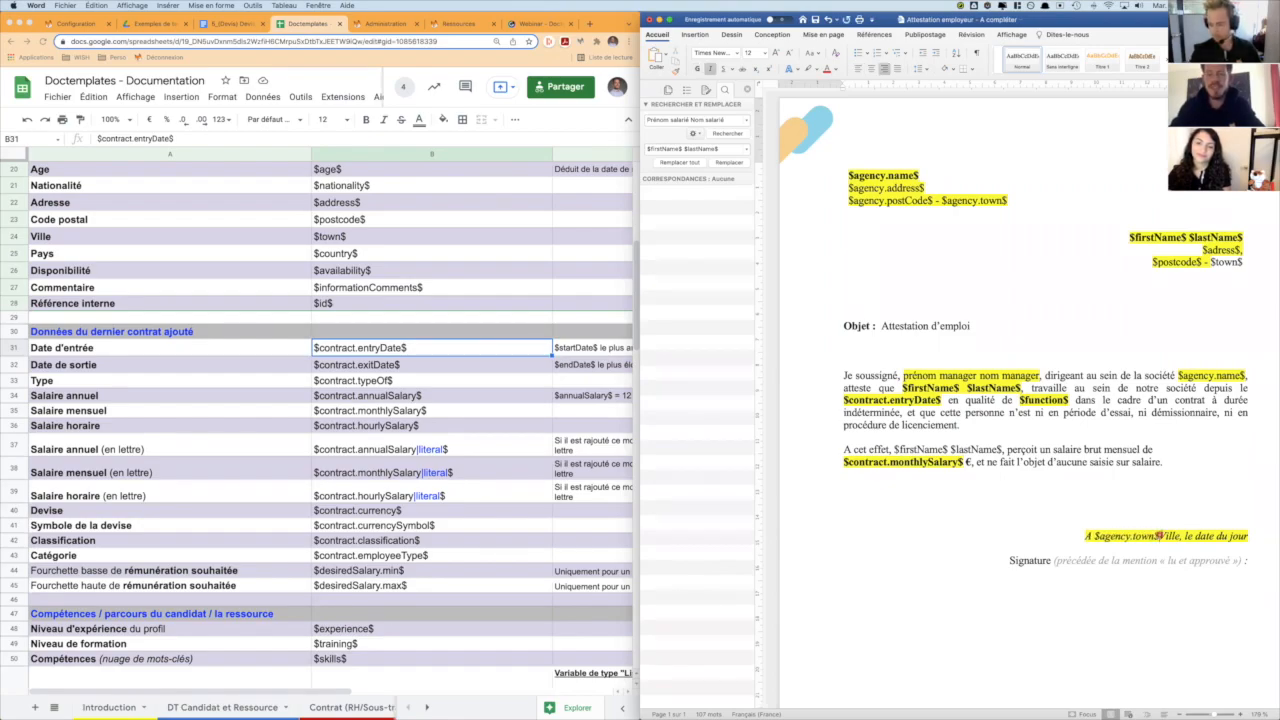
double_click(1165, 535)
text($)
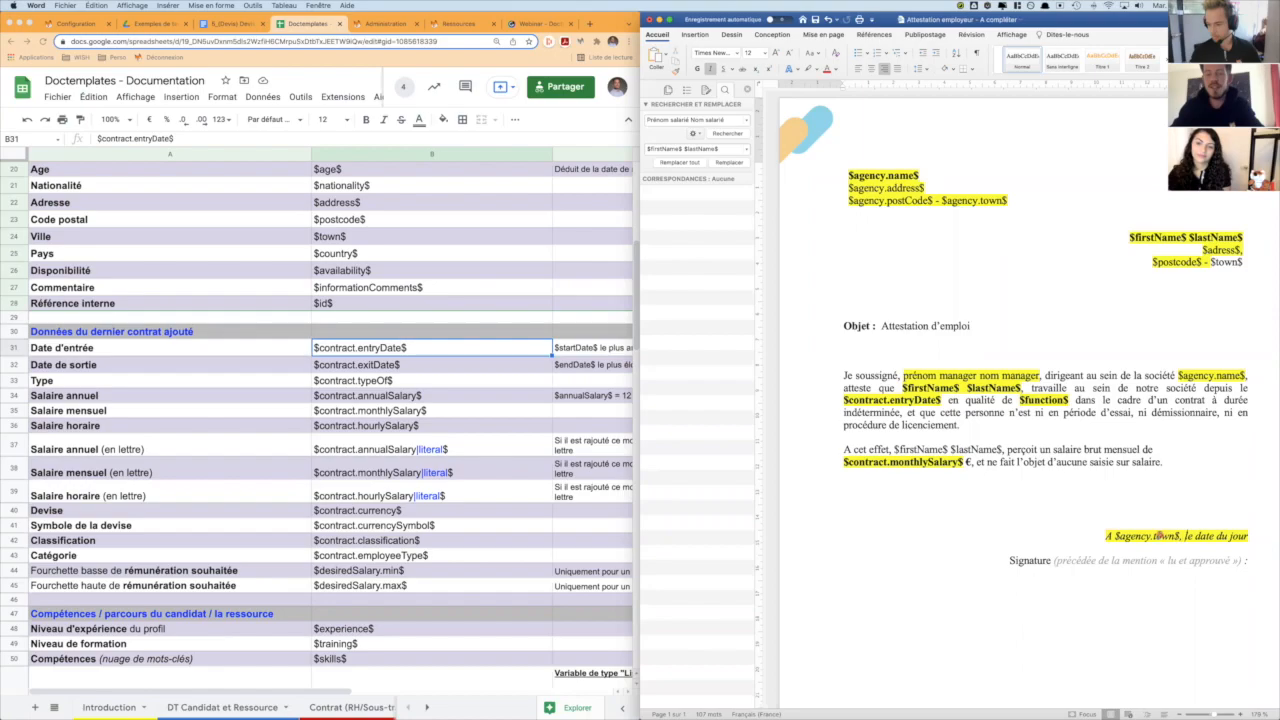
- Replace "date du jour" in the date line above the signature with $TODAY$
key(Right)
key(Right)
key(alt+shift+Right)
key(alt+shift+Right)
key(alt+shift+Right)
text($TODAY$)
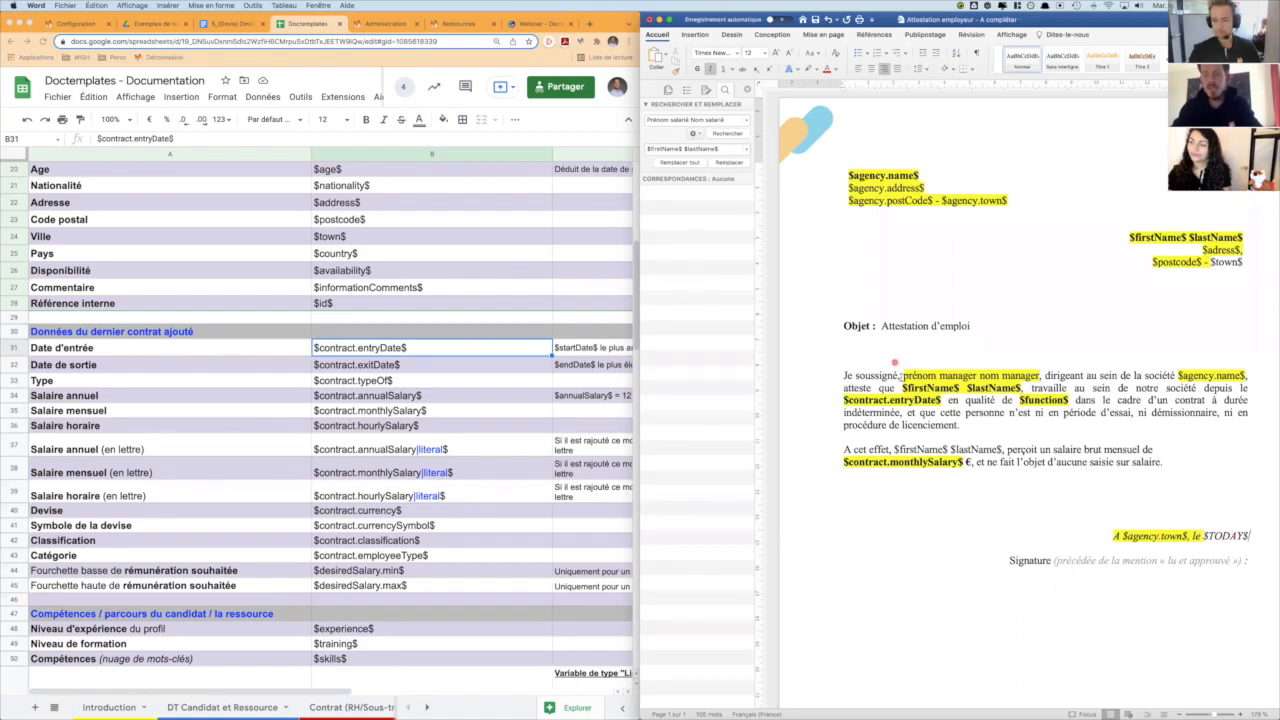
- Look up the manager variables in the documentation and replace "prénom manager nom manager" in the attestation with $mainManager.firstName$ $mainManager.lastName
scroll(147, 362, down, 7)
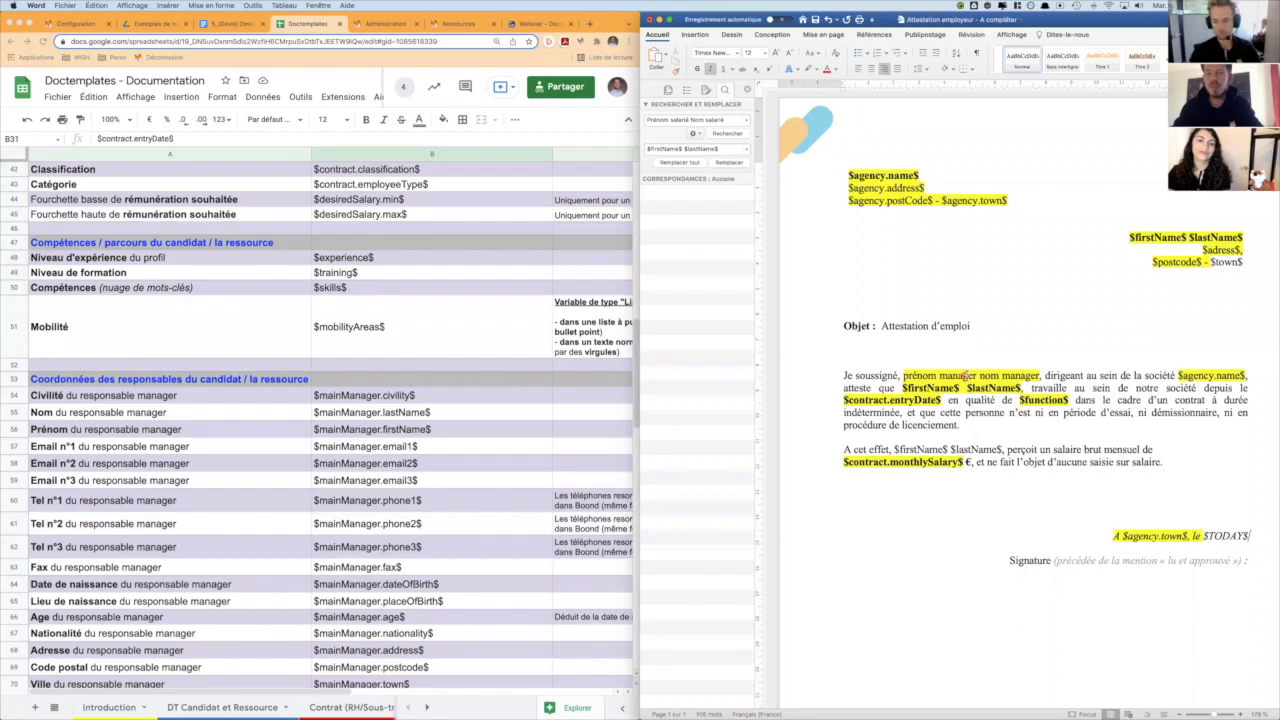
click(903, 375)
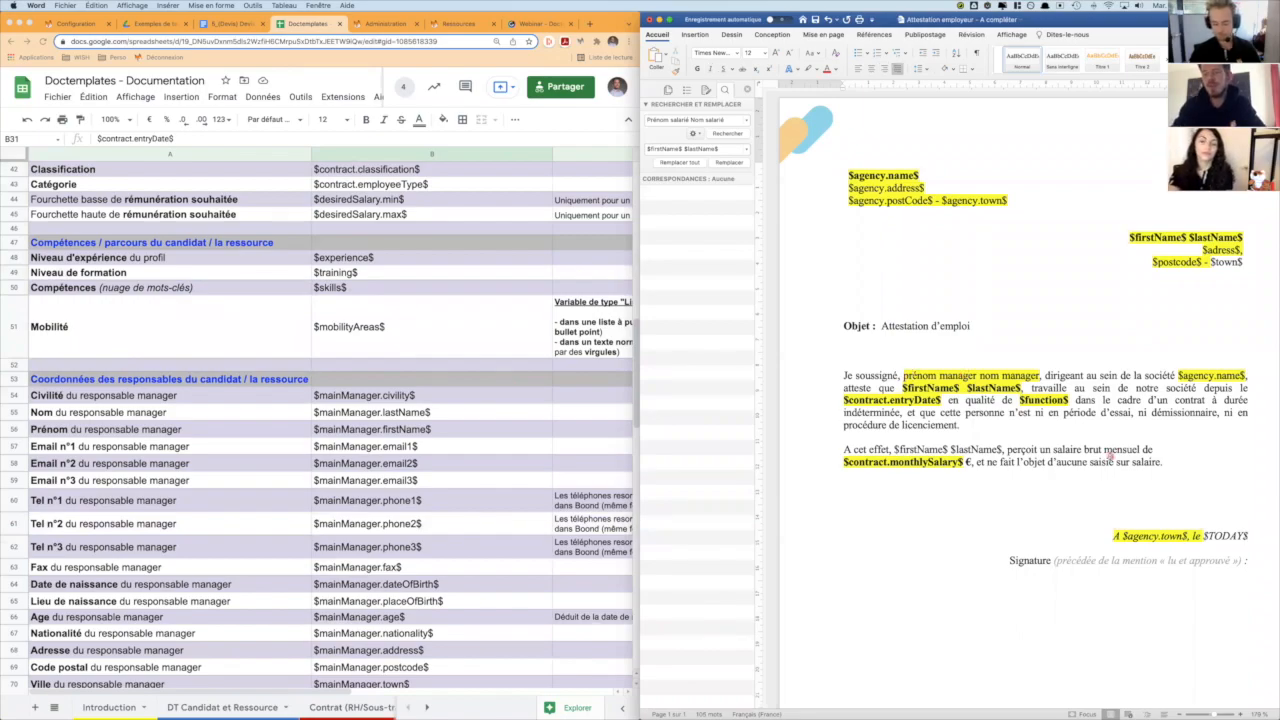
text($mainManag)
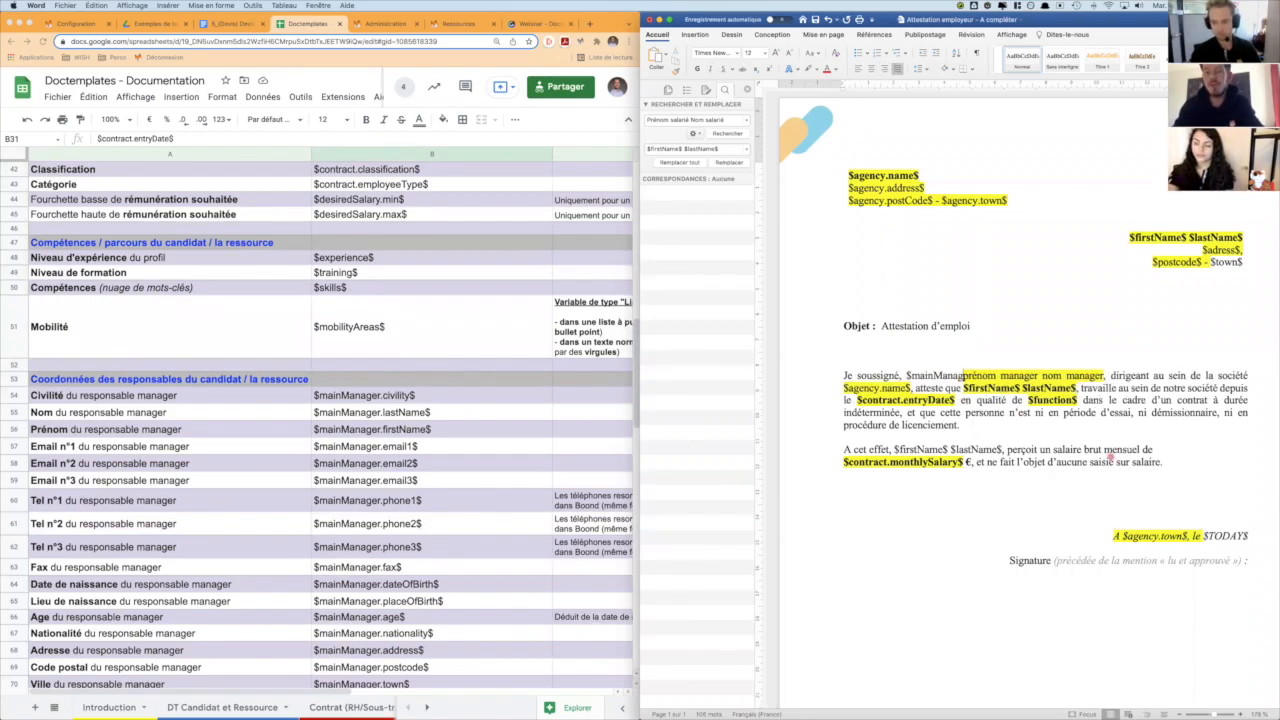
text(er.)
text(firstNa)
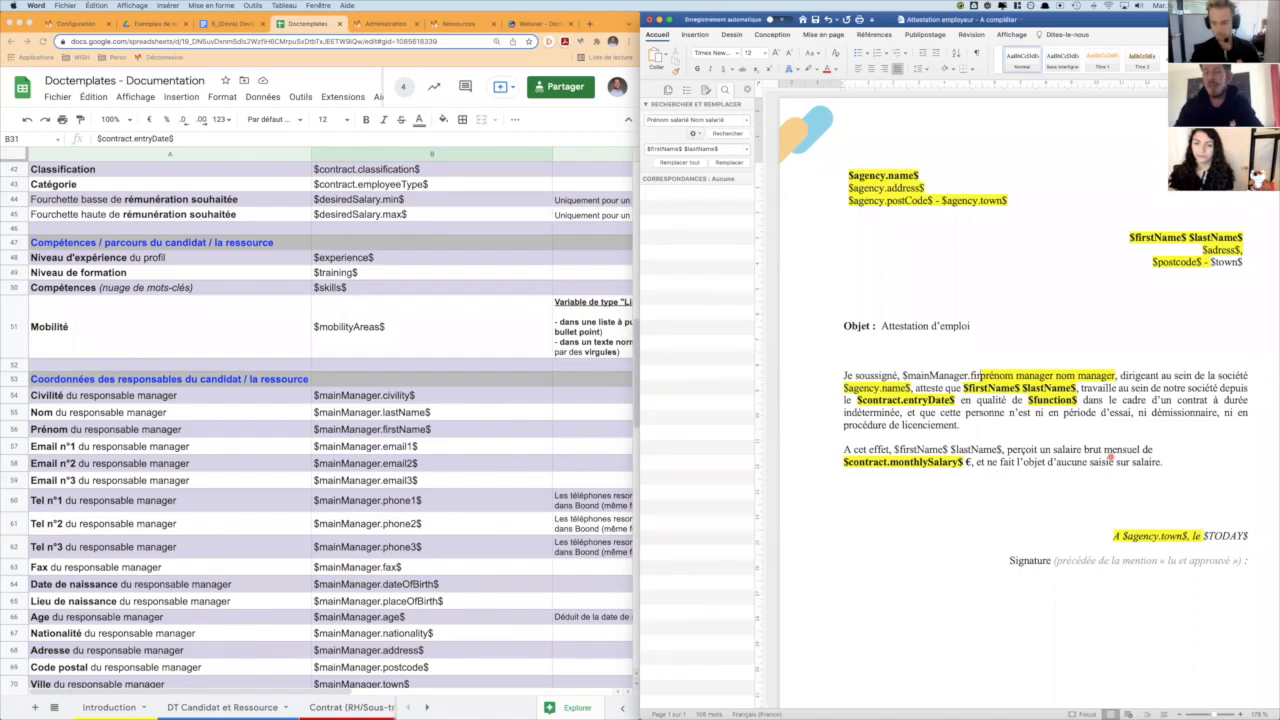
text(me$ $mainMa)
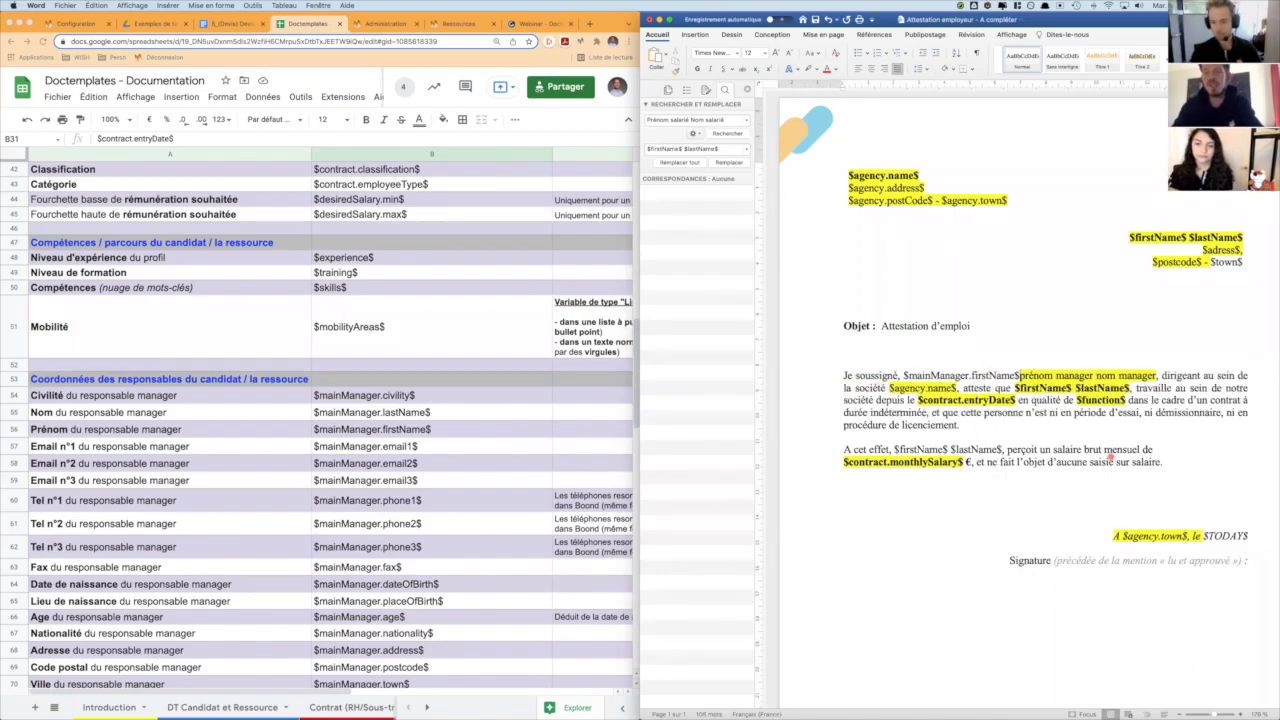
text(nager.last)
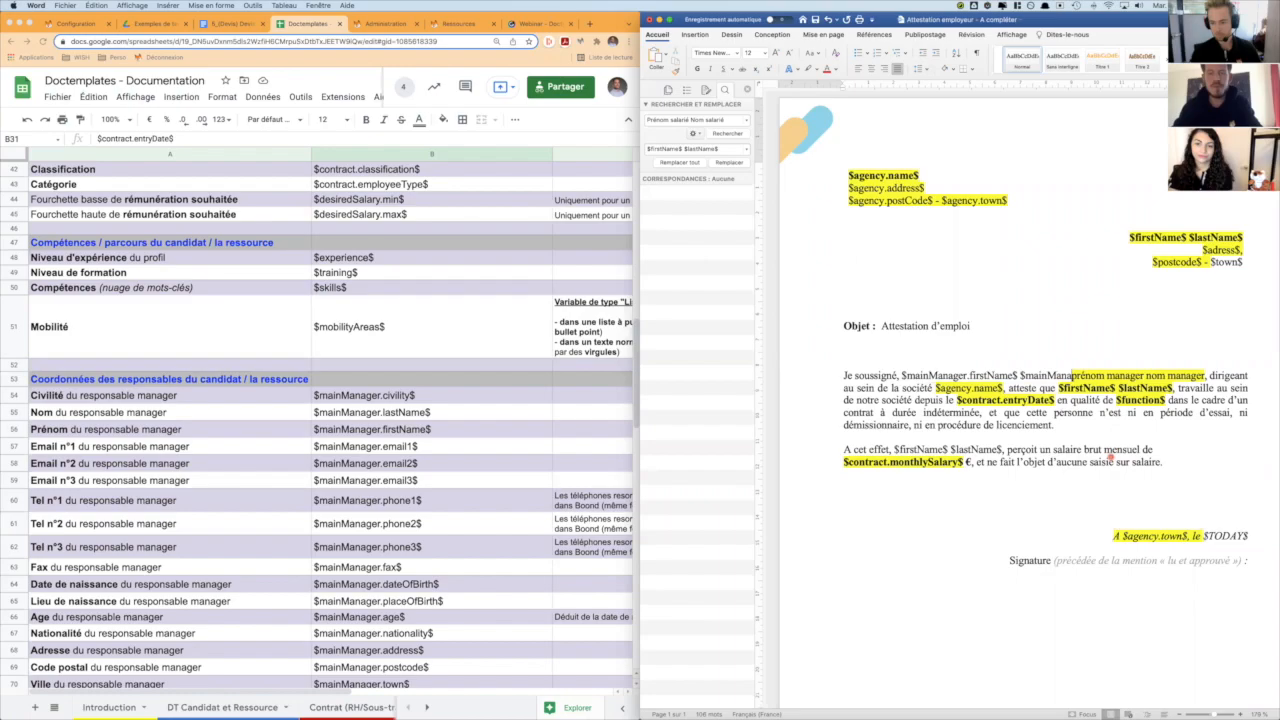
text(Name)
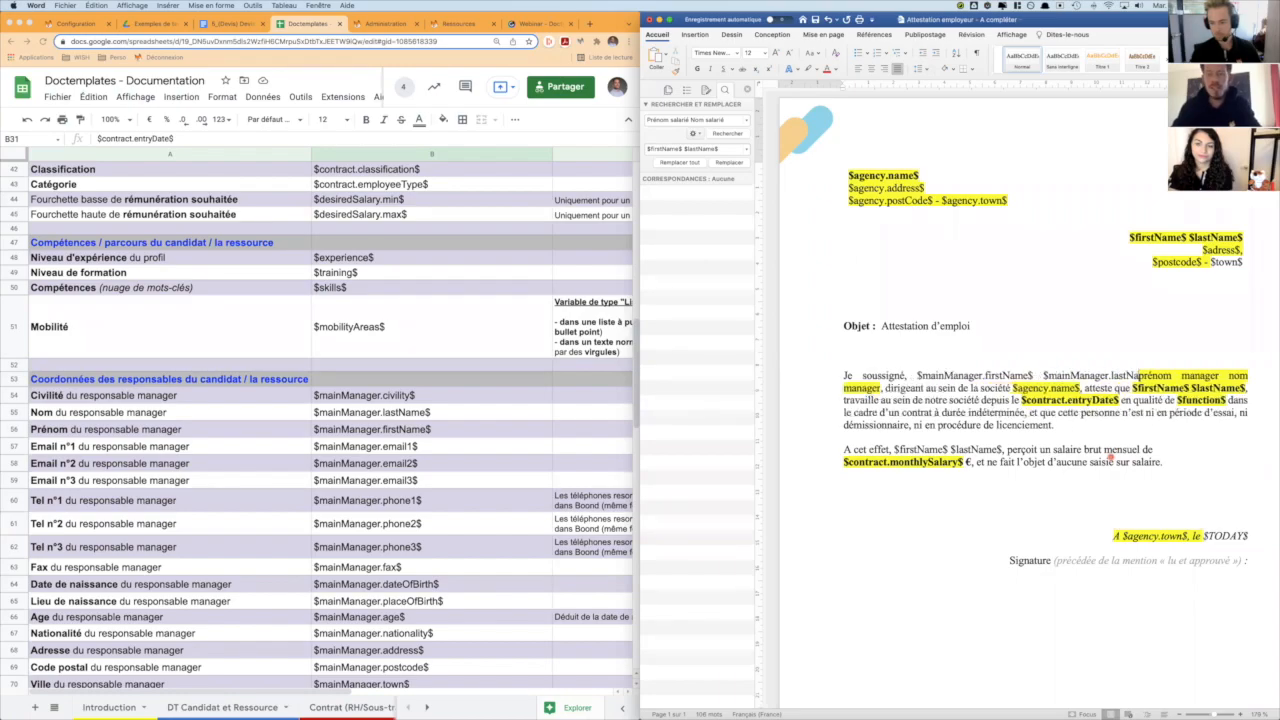
key(alt+shift+Right)
key(alt+shift+Right)
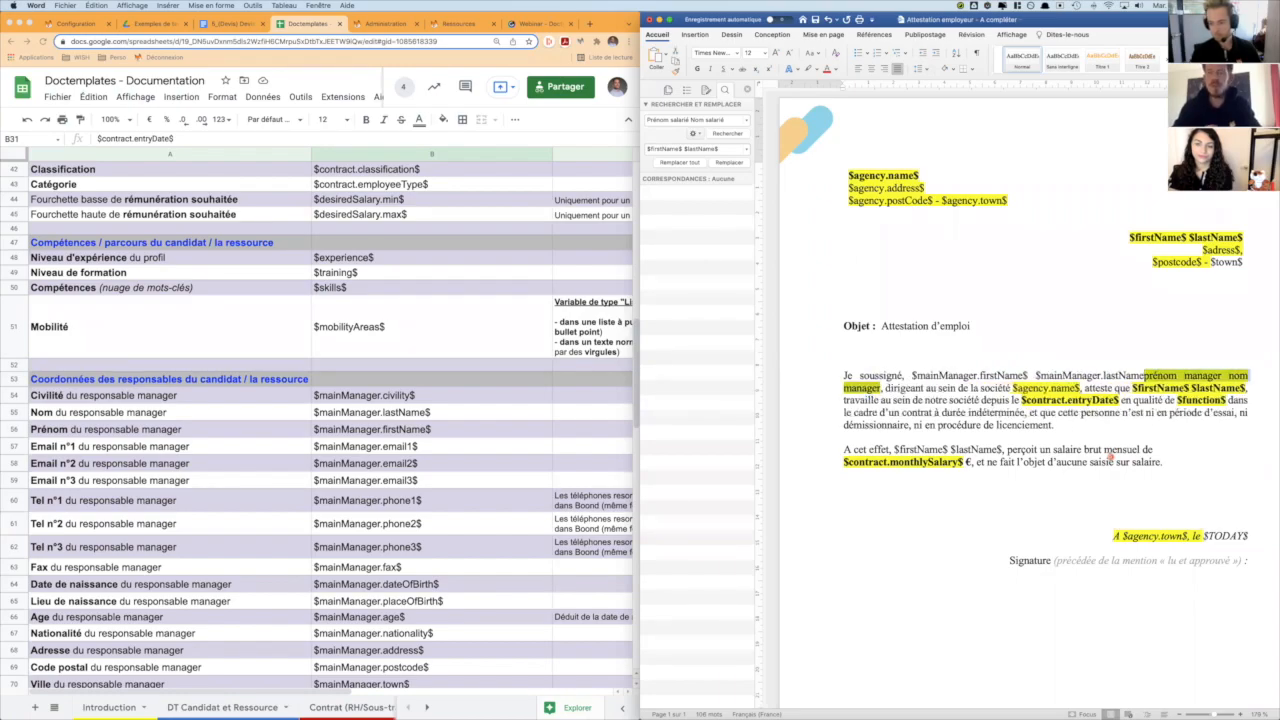
key(BackSpace)
- Remove the yellow highlighting from the whole attestation document
key(super+a)
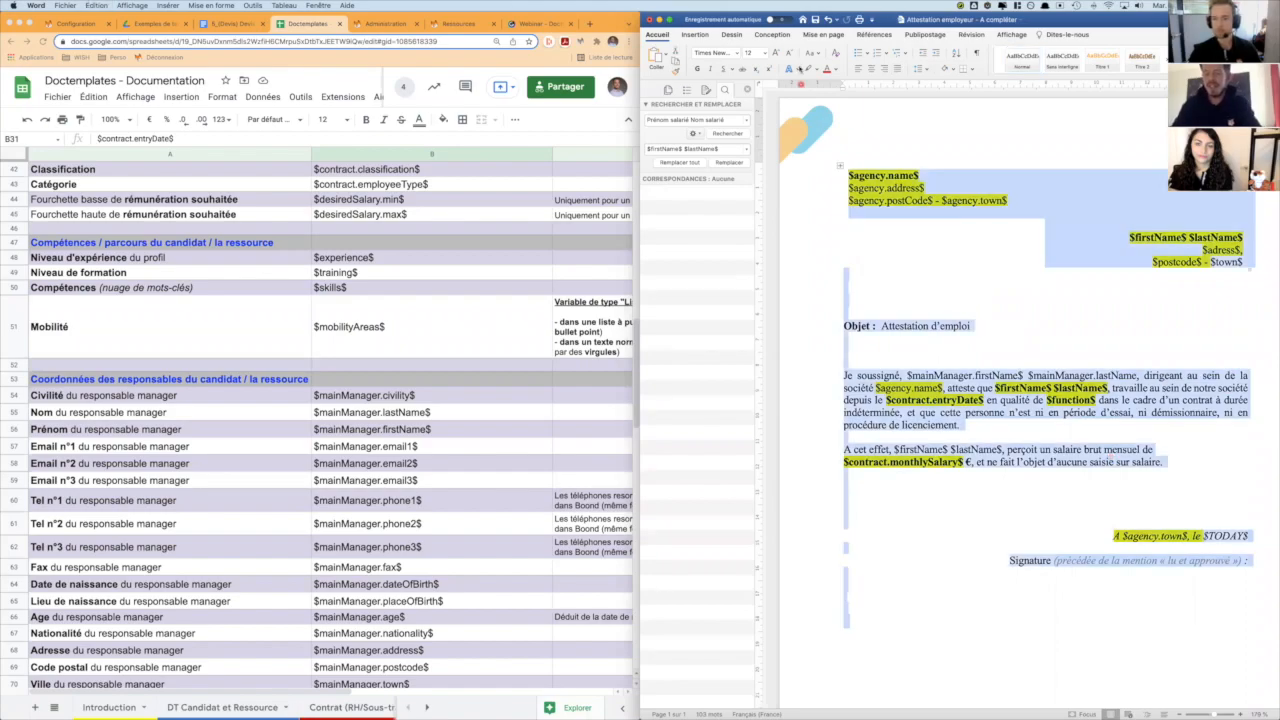
click(816, 68)
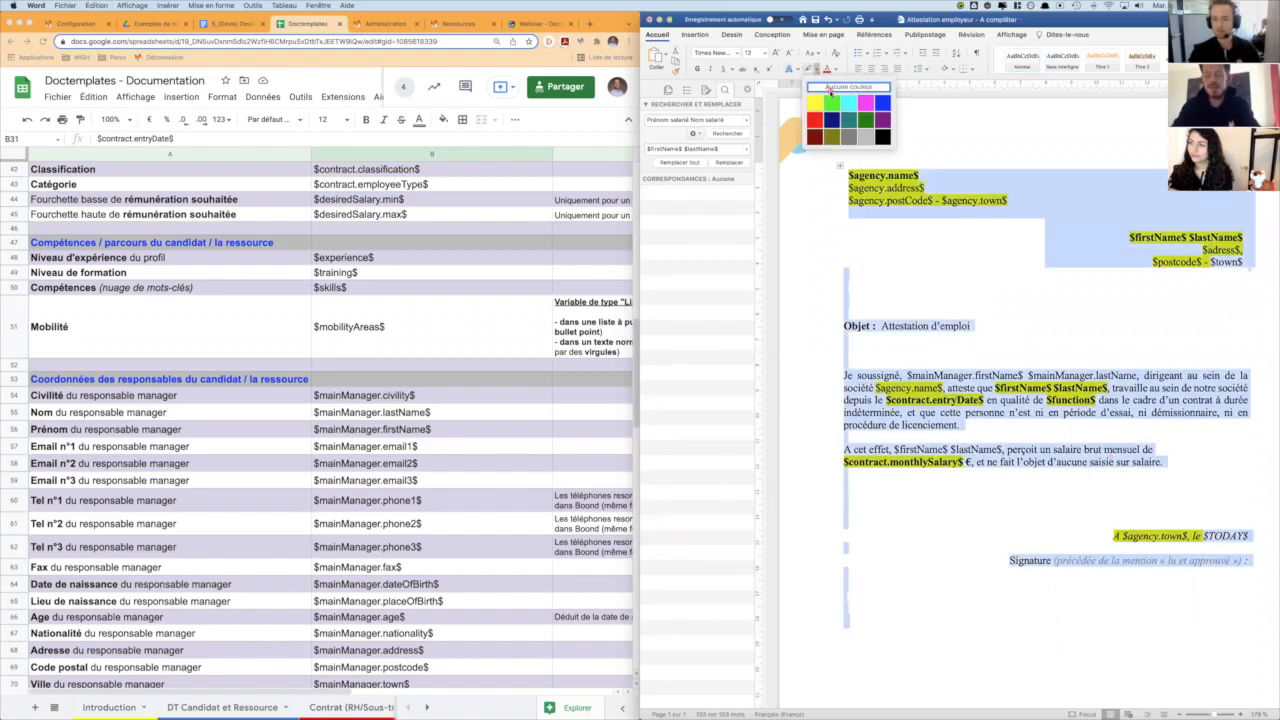
click(830, 88)
click(966, 290)
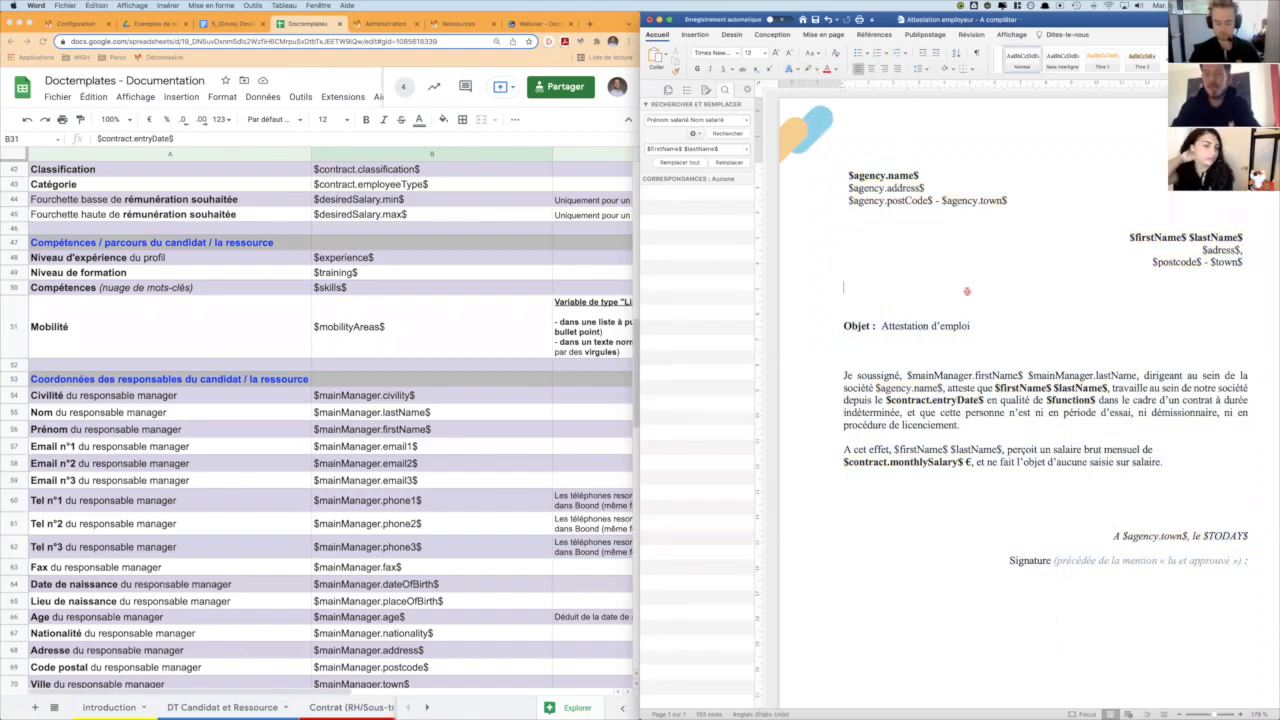
- Start saving the attestation and name the file Attestation employeur_[PDF].docx, replacing the "- A compléter" ending
key(super+s)
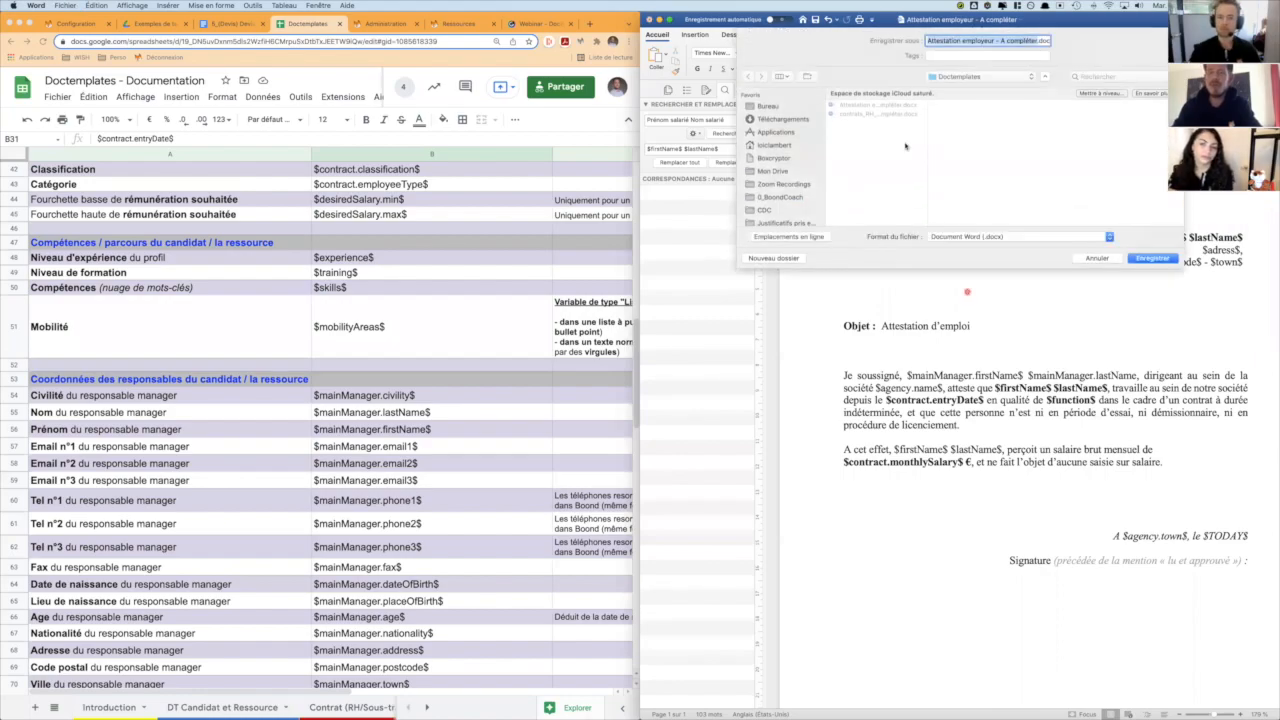
click(995, 42)
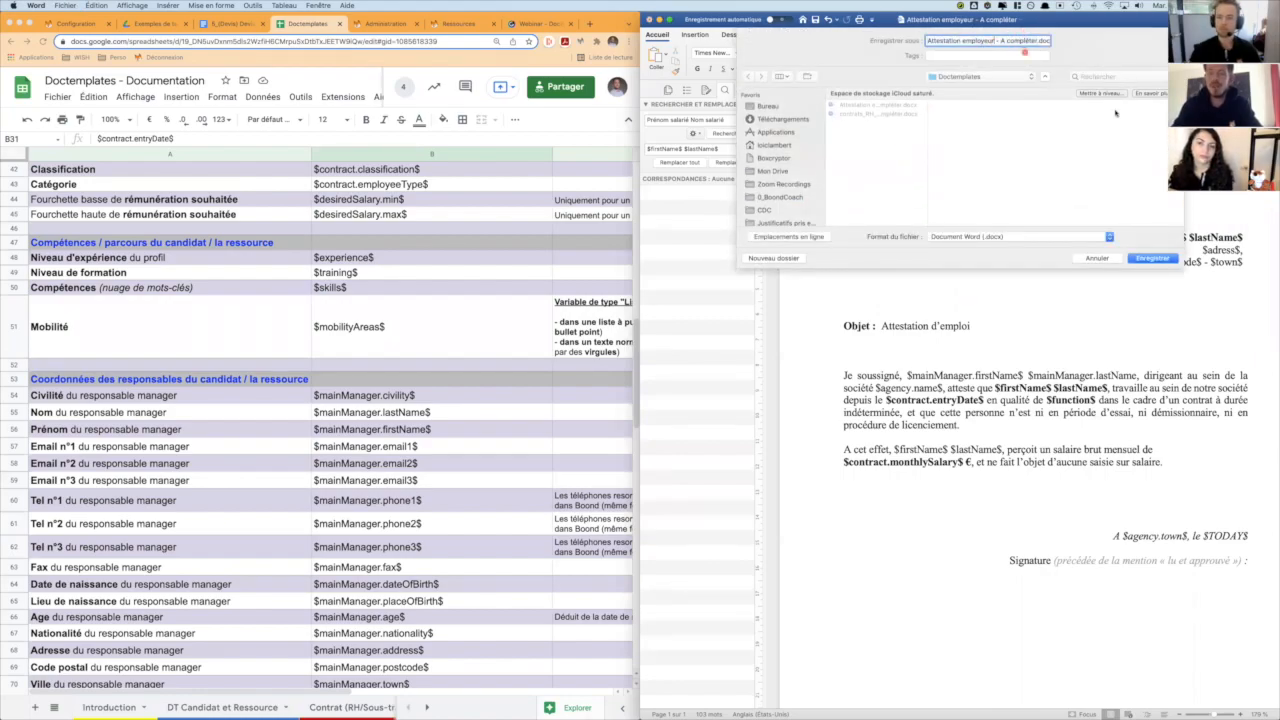
drag(983, 41, 1048, 41)
text(_)
text(Pré)
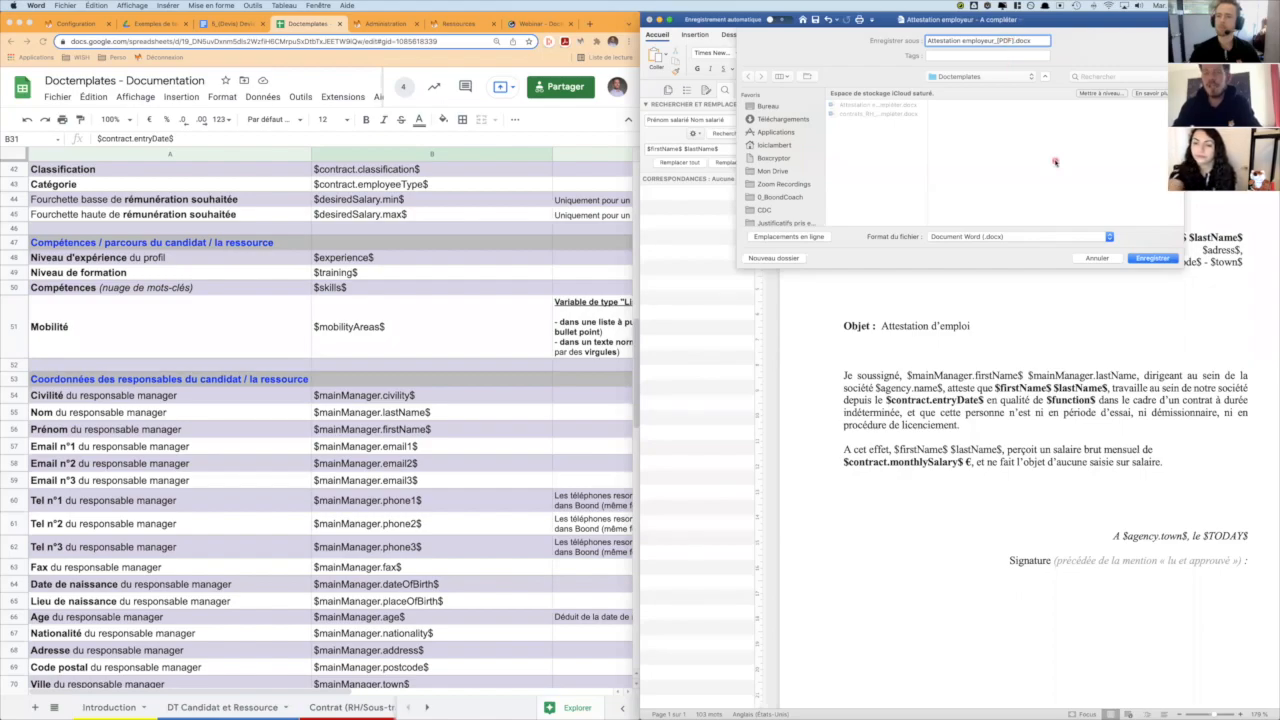
- Switch to the Doctemplates configuration in BoondManager and examine the template naming instructions for administrative documents, especially the [PDF] file name example
click(72, 21)
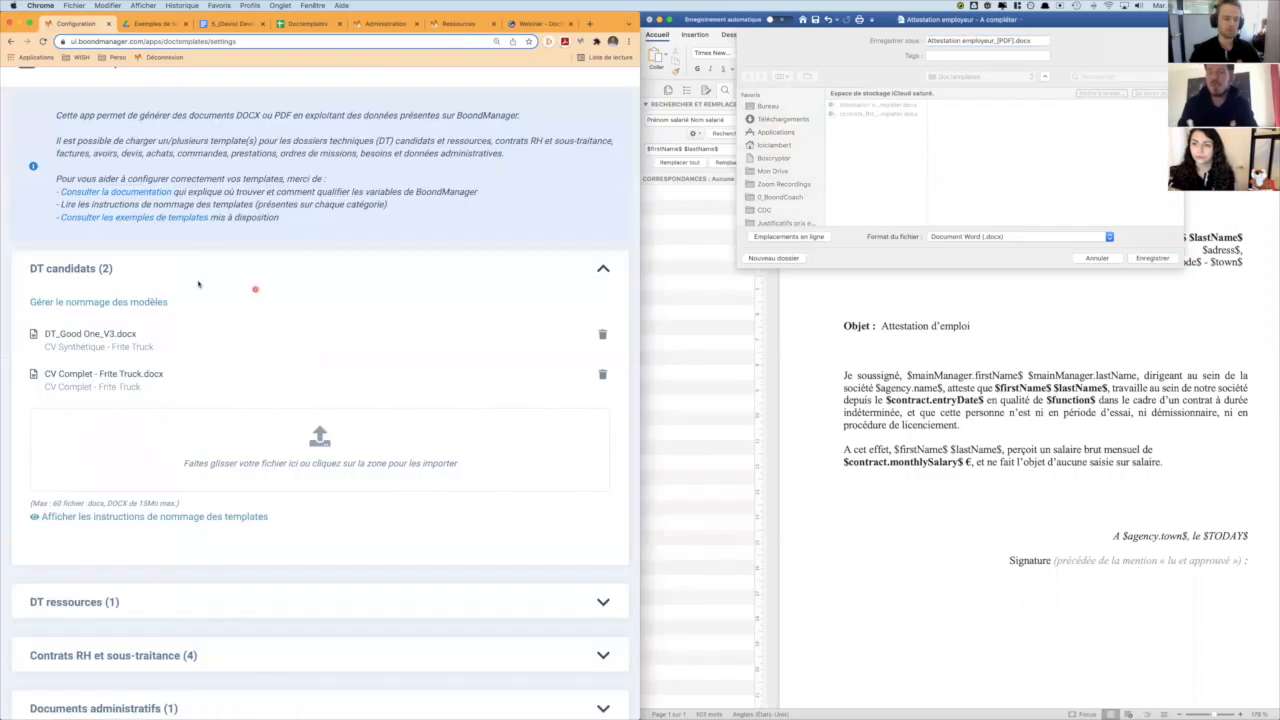
click(195, 267)
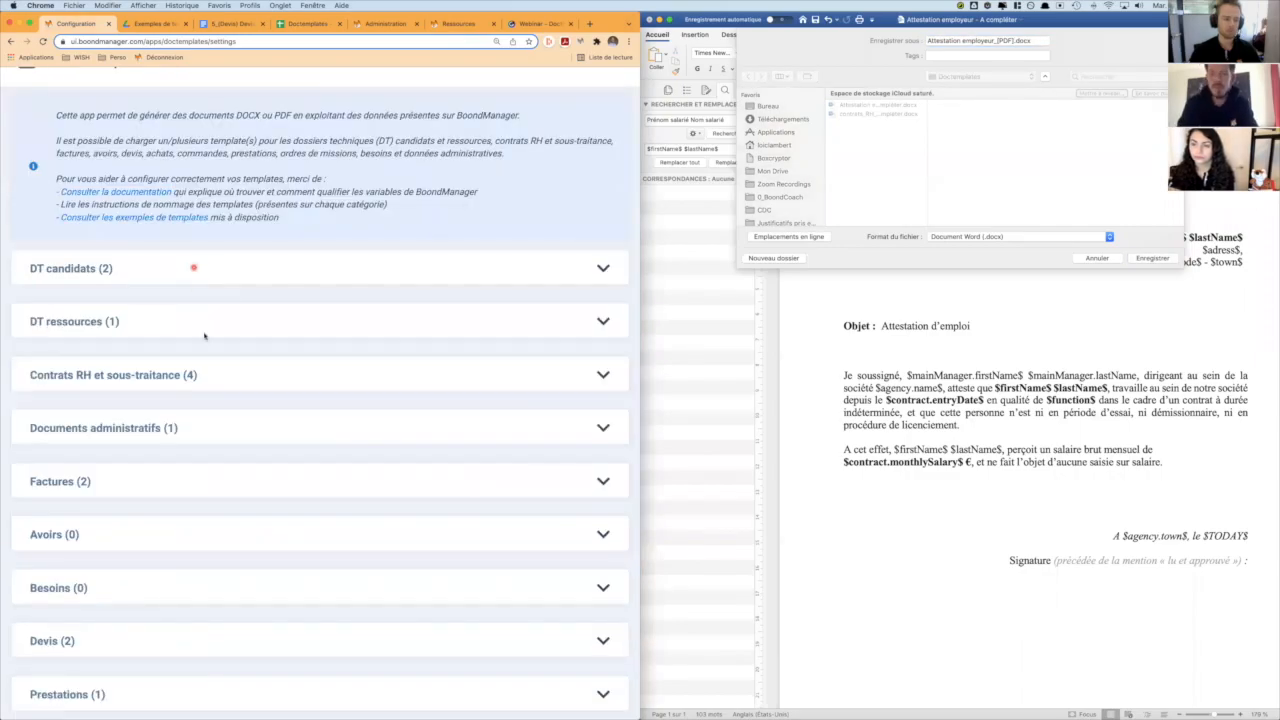
click(171, 427)
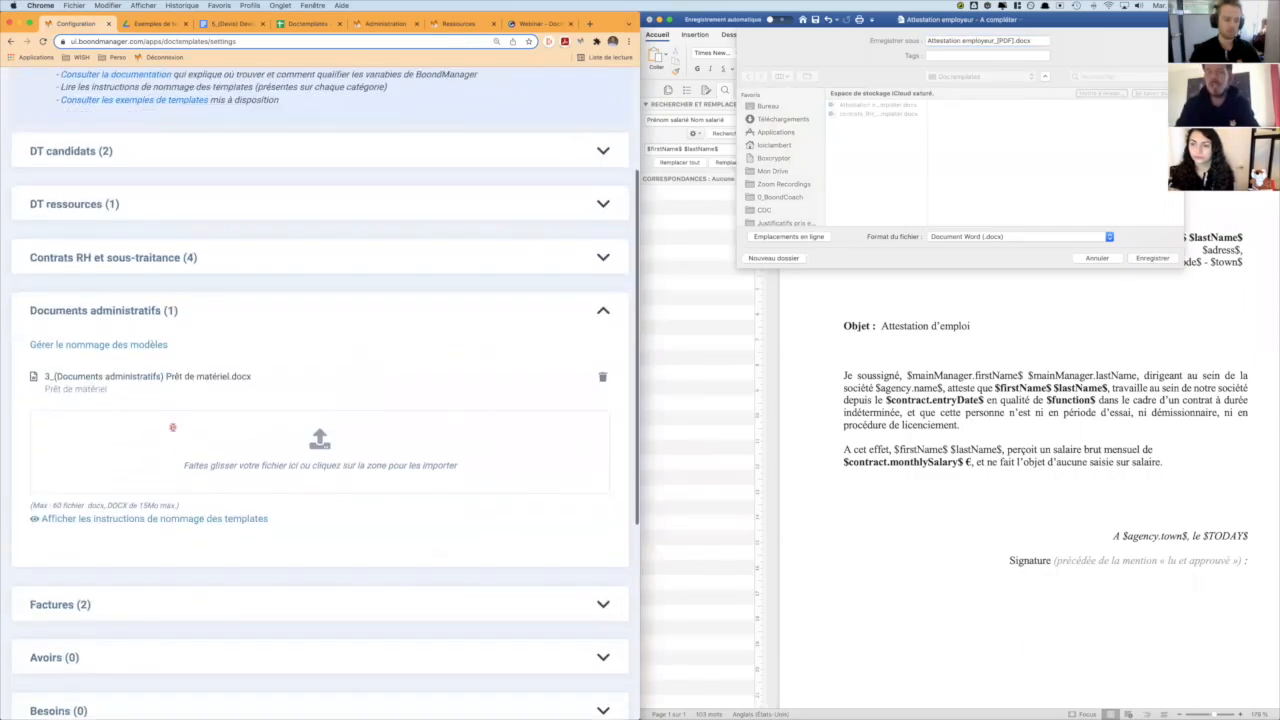
click(165, 517)
scroll(165, 518, down, 3)
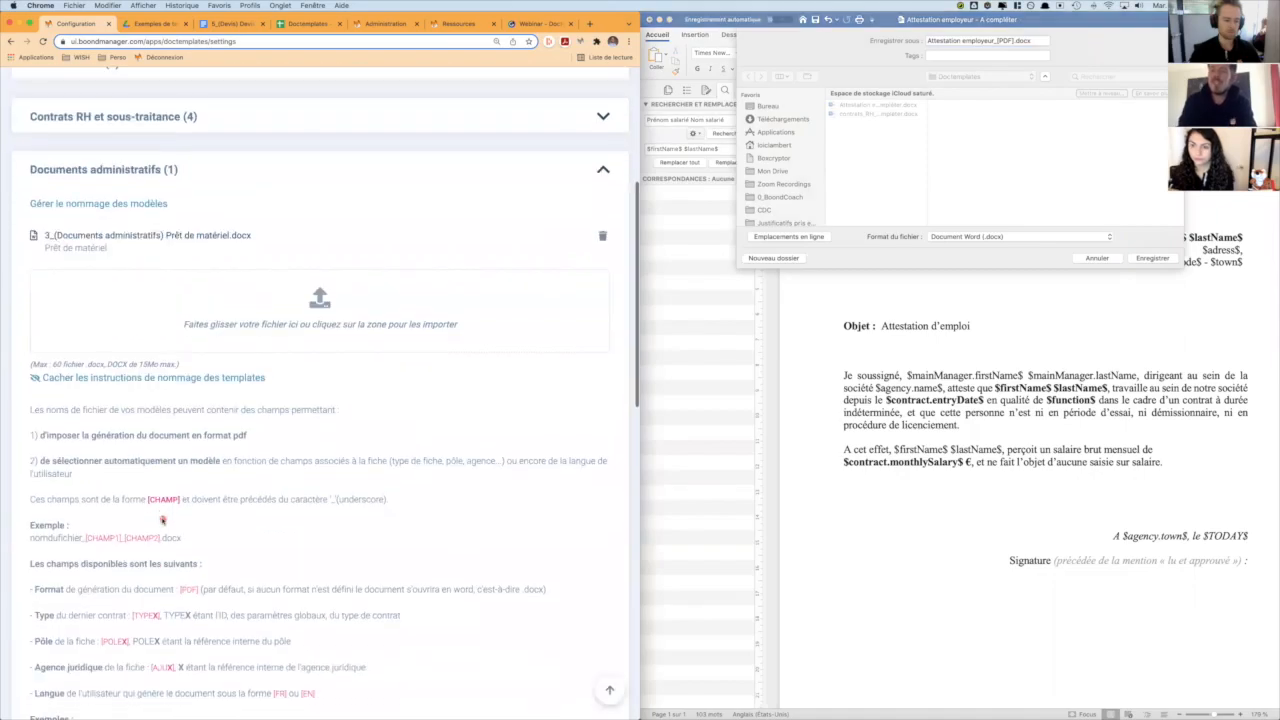
scroll(165, 518, down, 1)
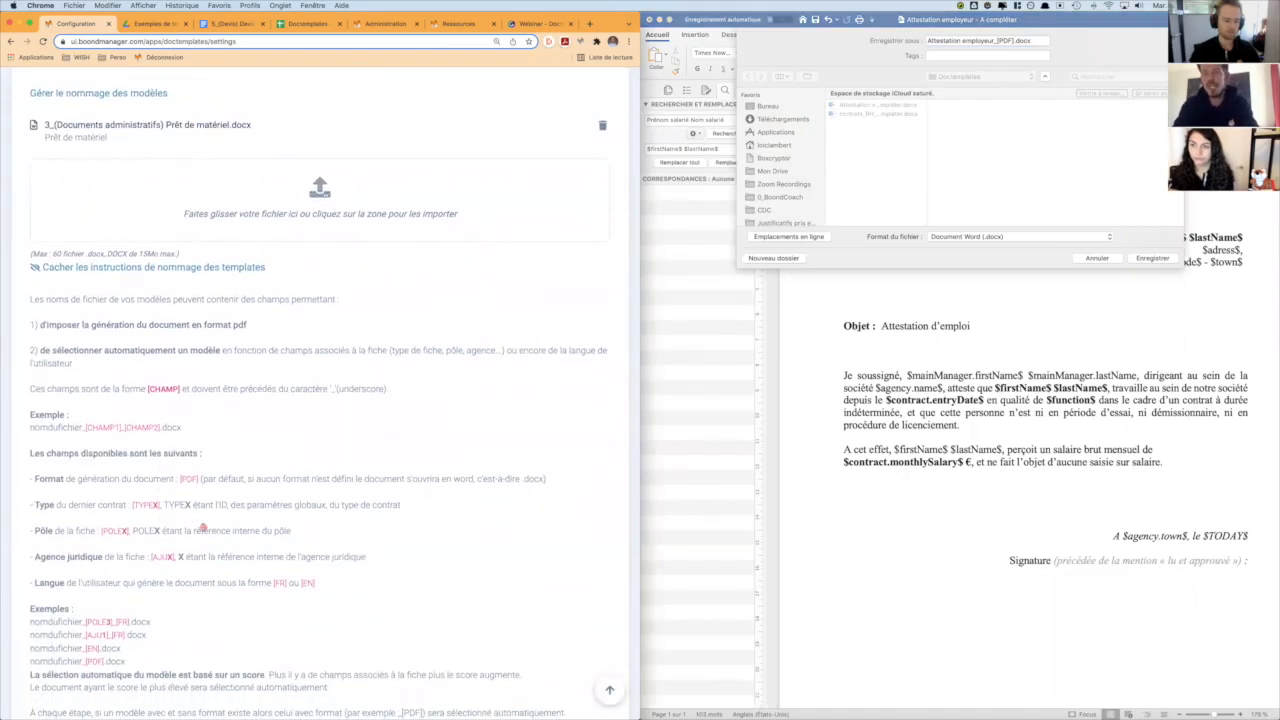
scroll(200, 526, down, 2)
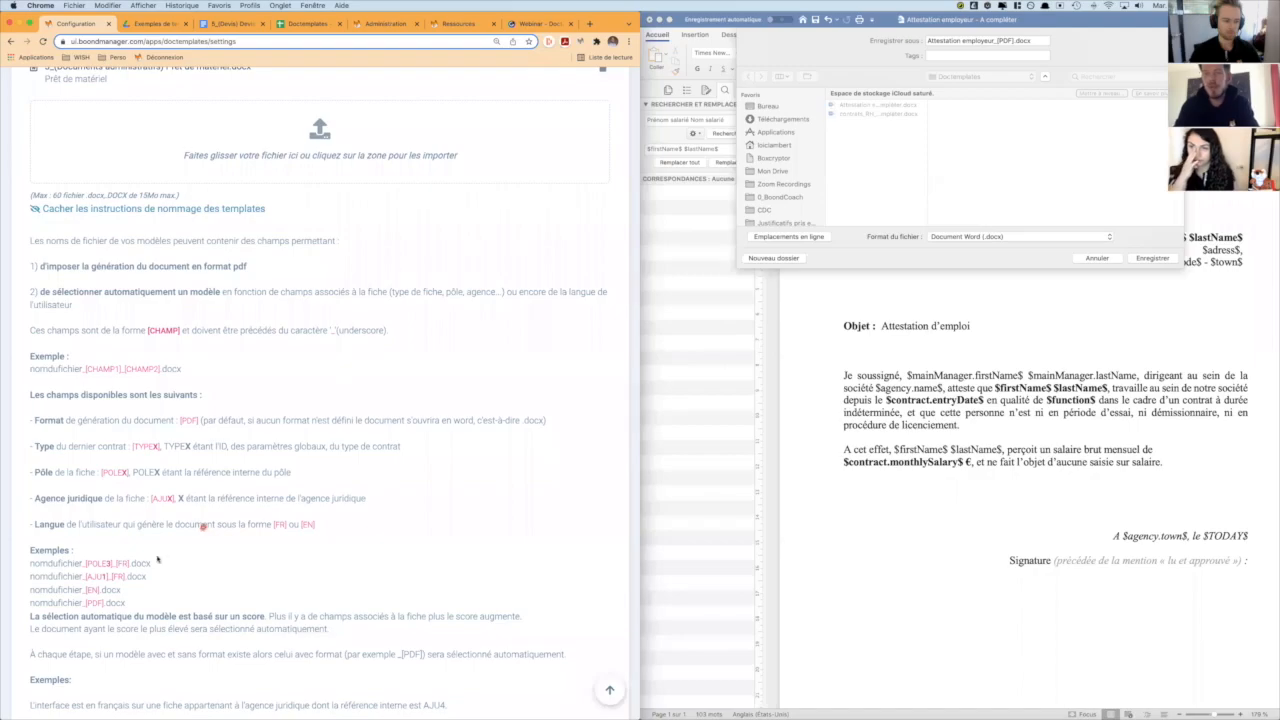
drag(130, 608, 36, 603)
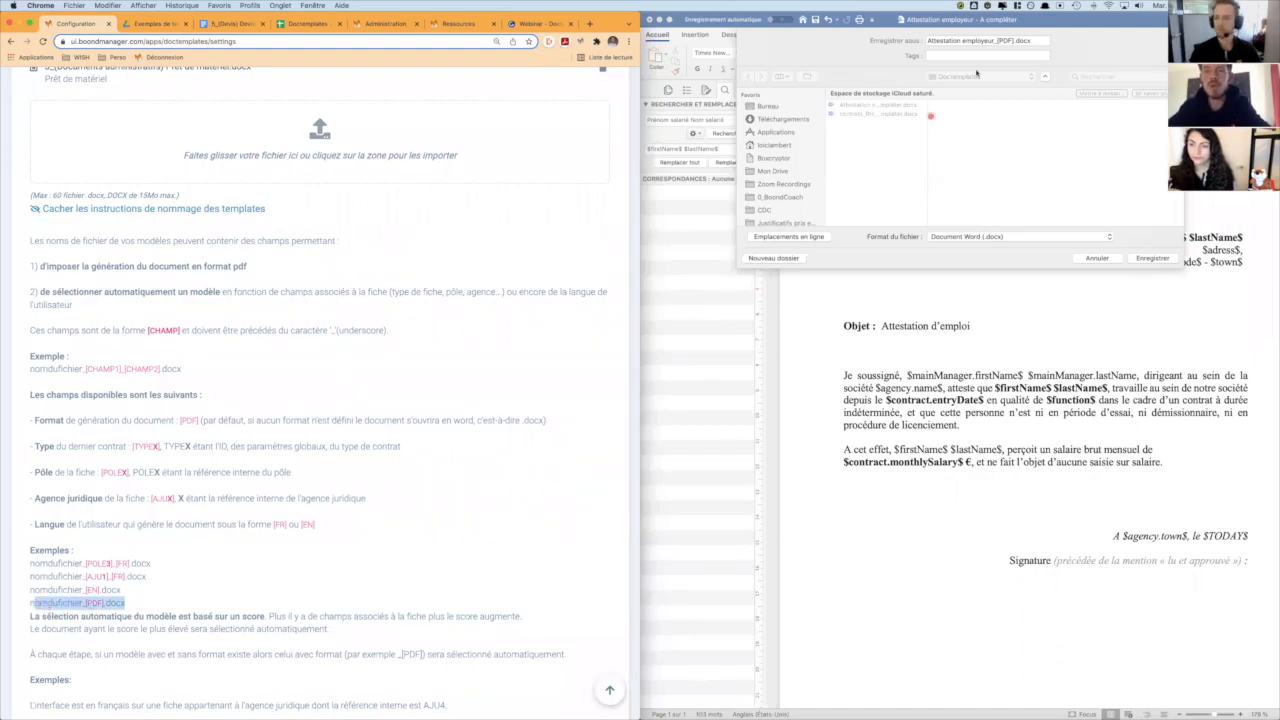
- Return to Word and save the attestation as a .docx document in the Doctemplates folder
click(1002, 42)
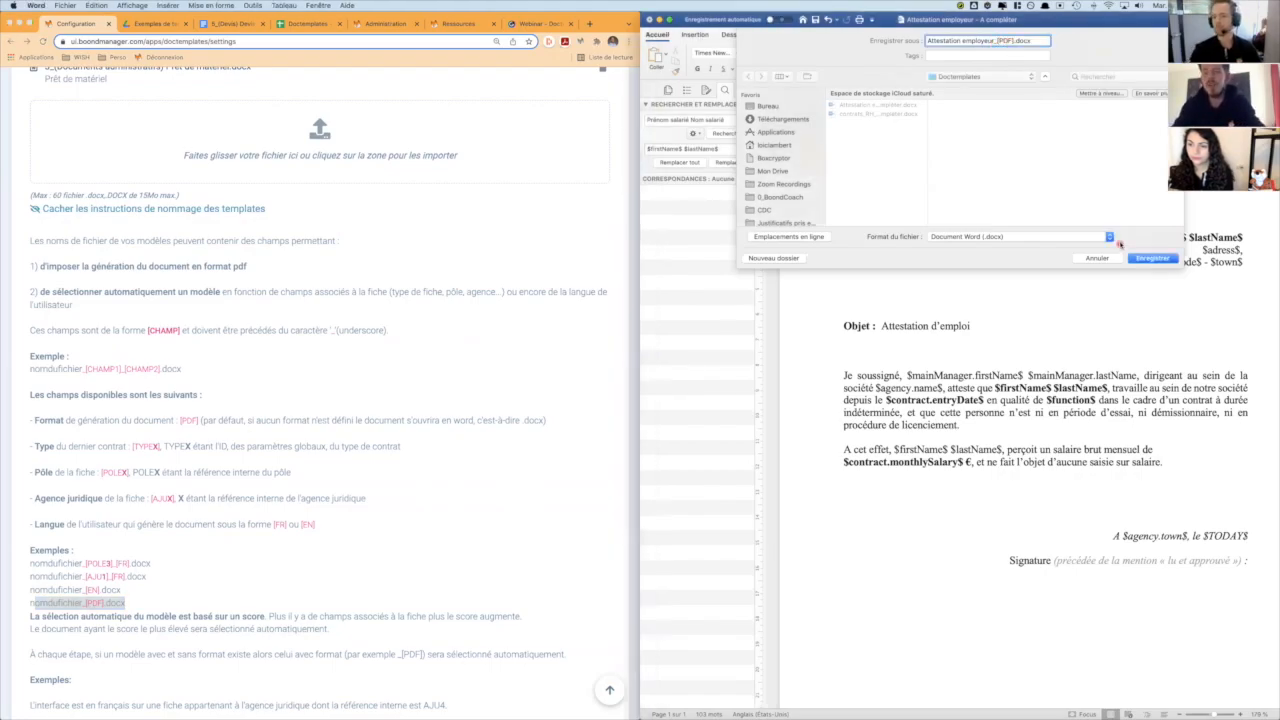
click(1150, 259)
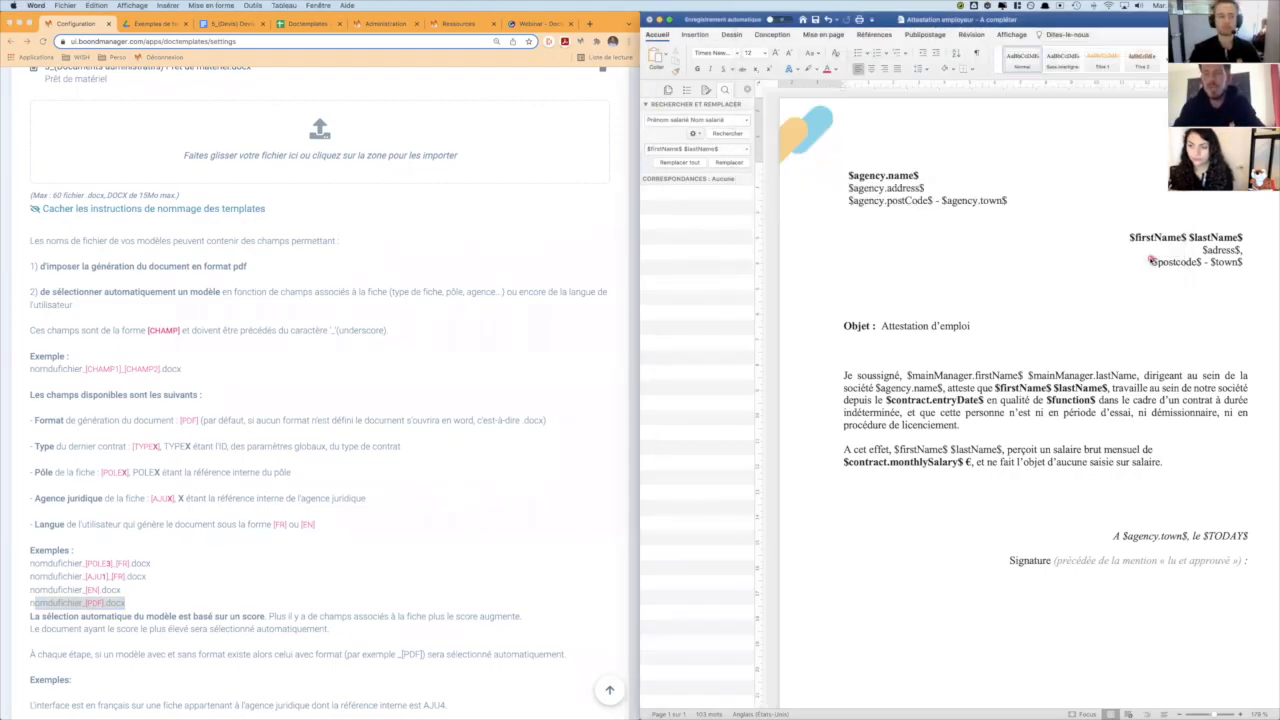
- Hide the naming instructions in BoondManager and upload Attestation employeur_[PDF].docx from the Doctemplates folder to the administrative document templates
click(198, 209)
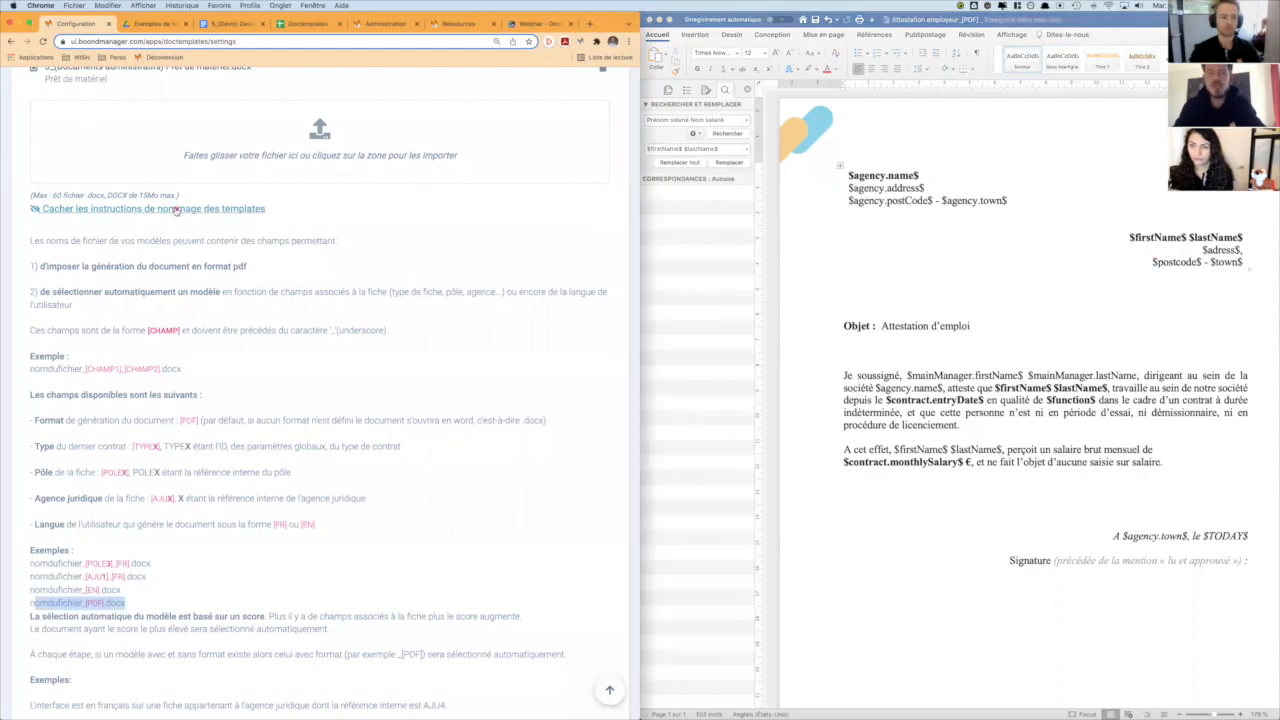
click(176, 210)
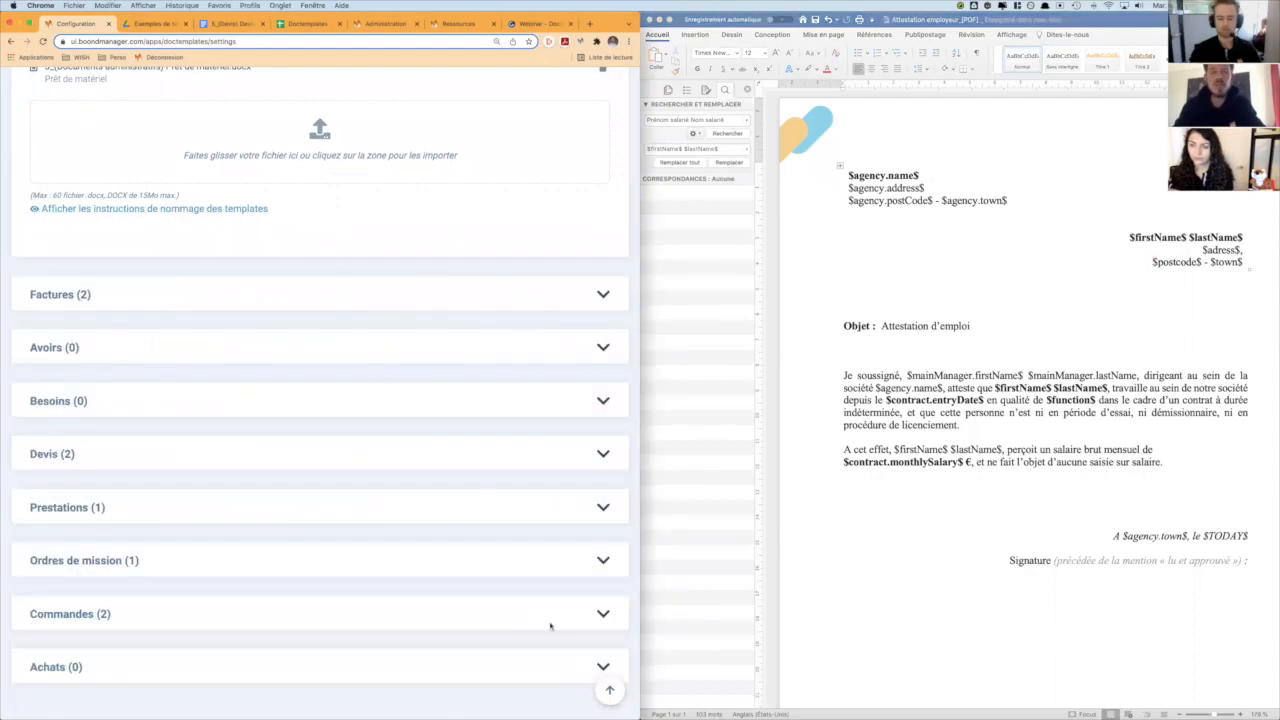
key(super+Tab)
key(super+Tab)
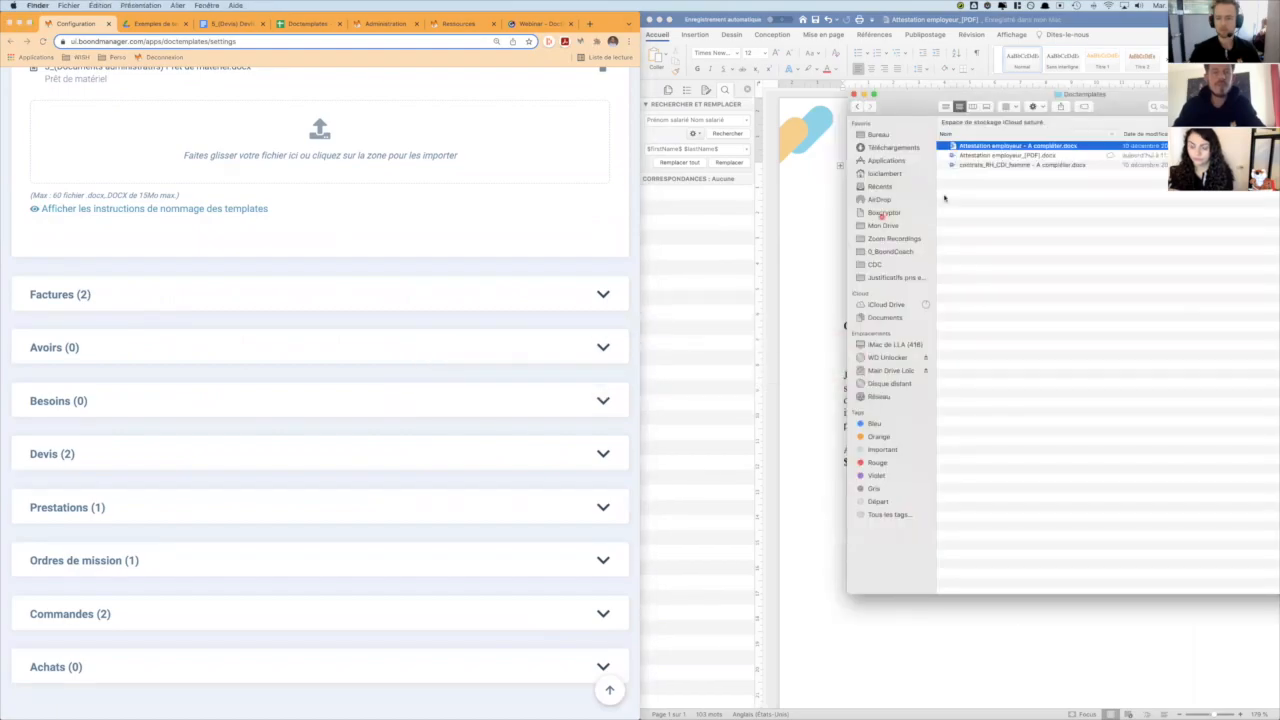
click(1023, 157)
scroll(408, 206, up, 3)
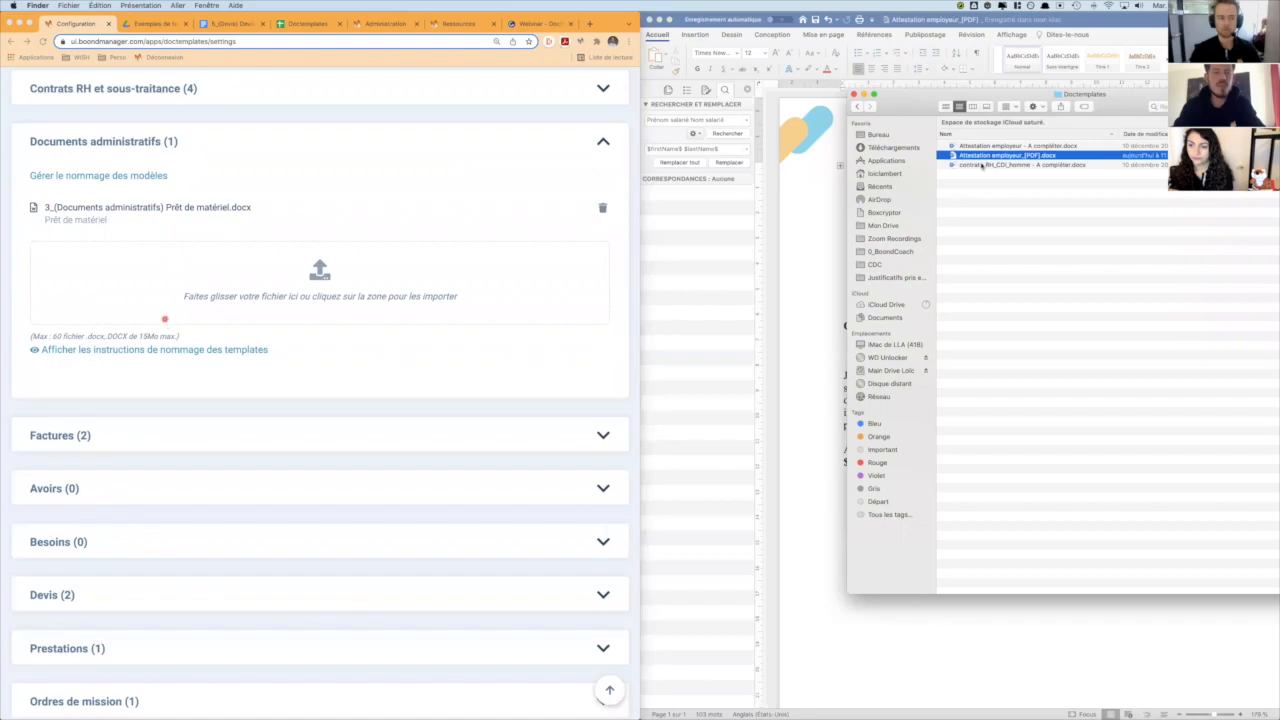
drag(1058, 158, 240, 277)
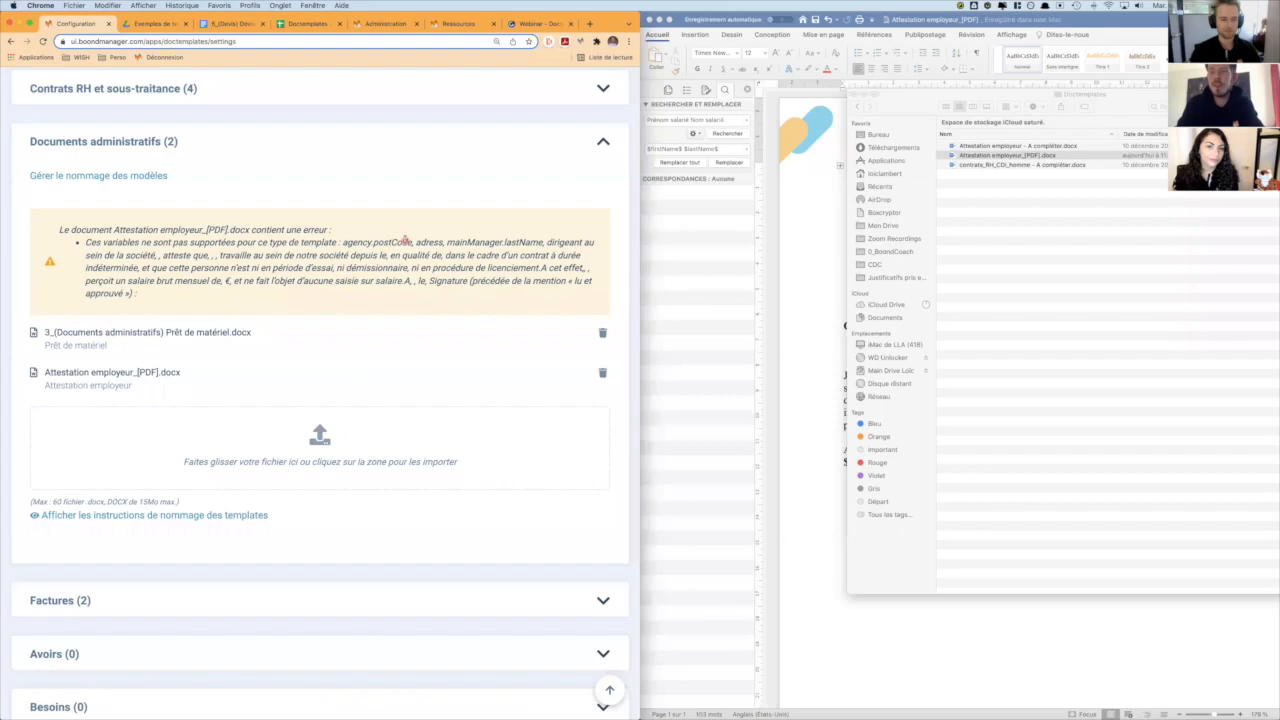
- Bring the Word attestation back beside BoondManager and examine the agency.postCode entry in the template's unsupported-variables message
click(839, 257)
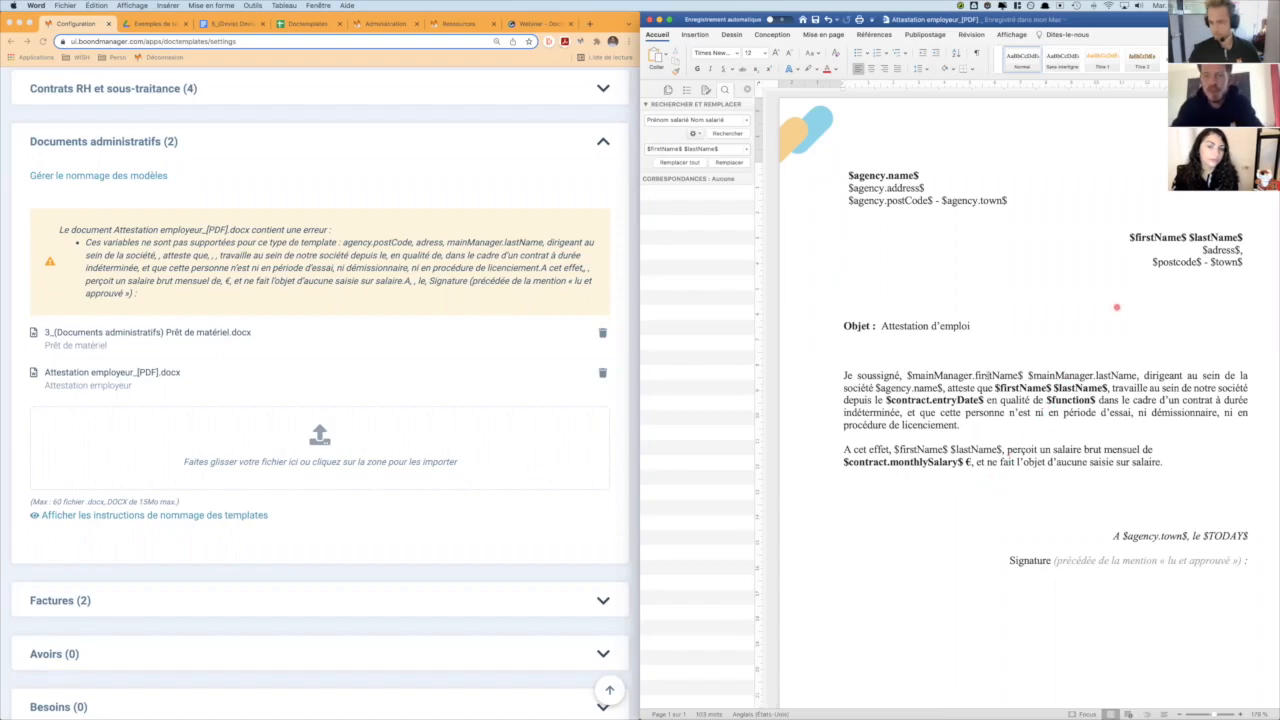
click(246, 255)
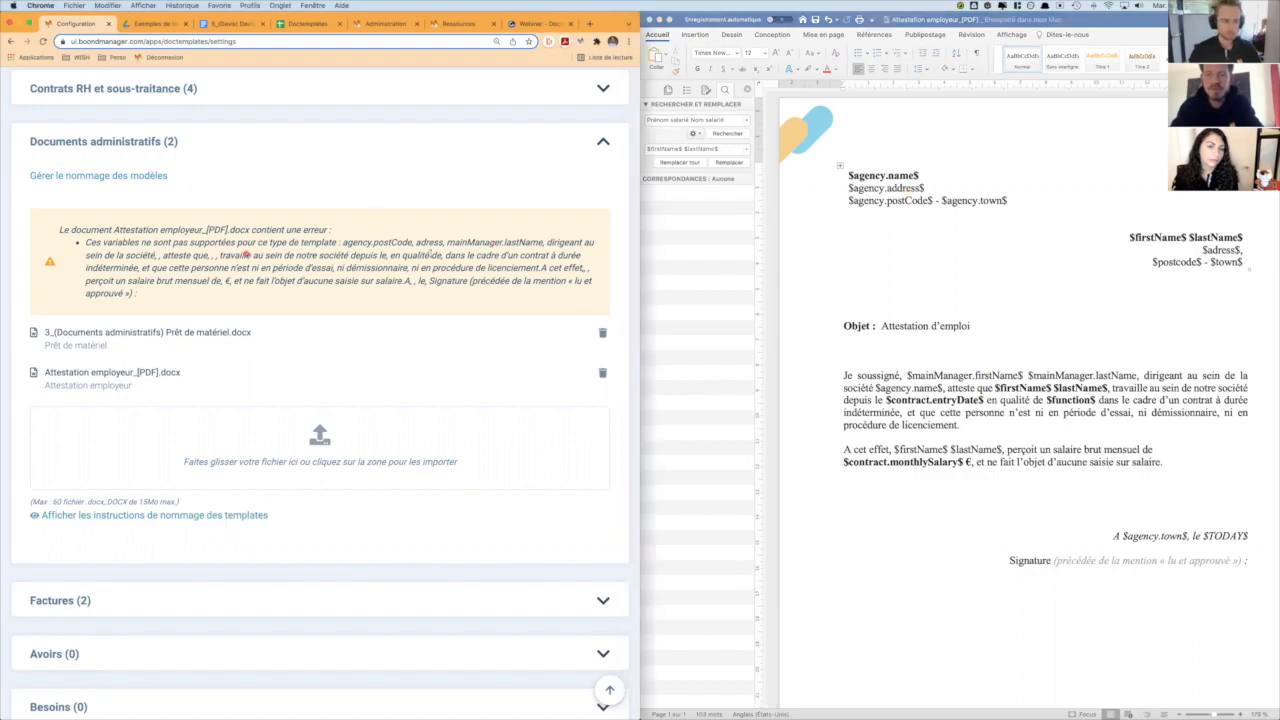
double_click(392, 243)
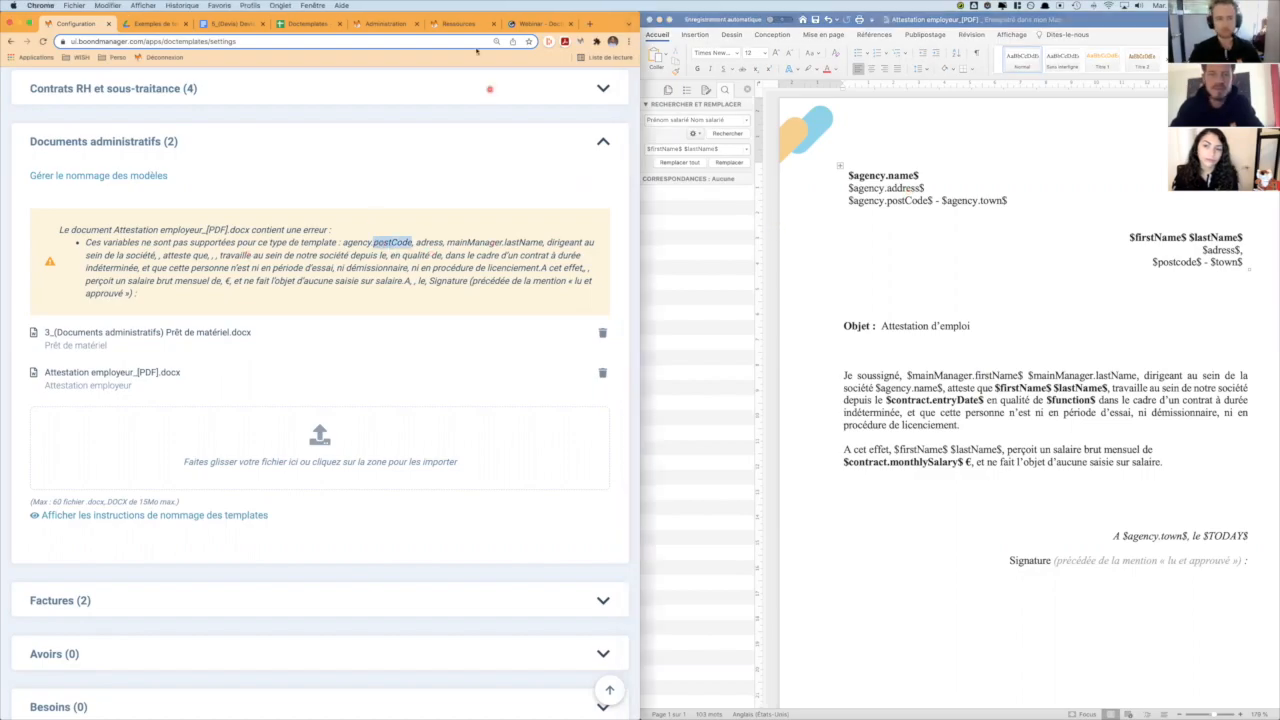
- Look up the legal agency's postal code variable in the Doctemplates documentation spreadsheet
click(294, 24)
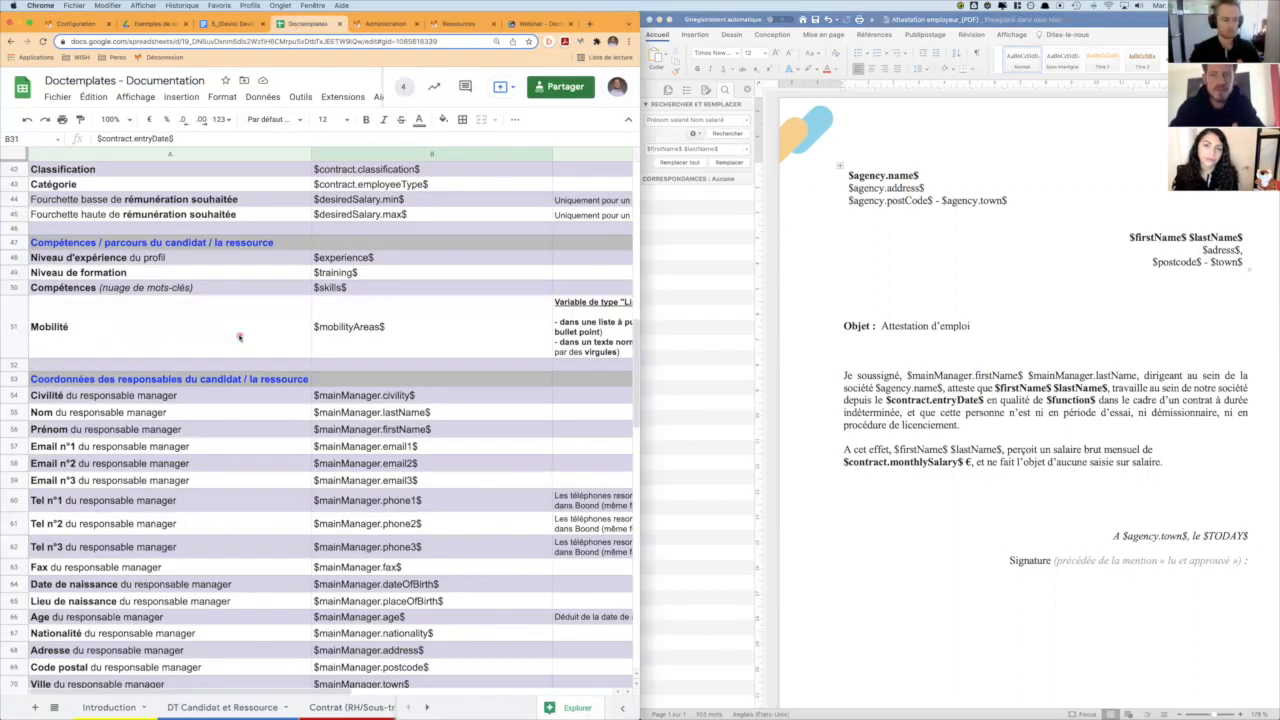
scroll(239, 337, down, 3)
scroll(239, 337, up, 8)
scroll(239, 337, up, 6)
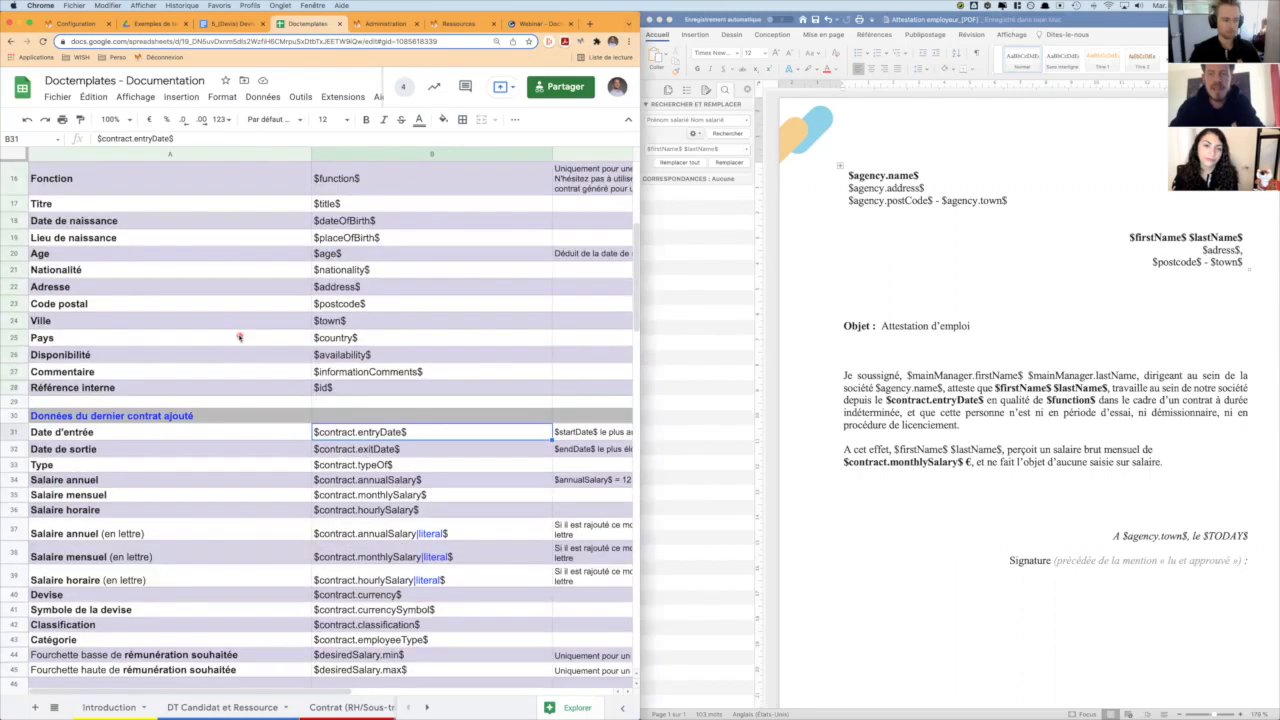
scroll(239, 337, down, 5)
scroll(239, 337, down, 7)
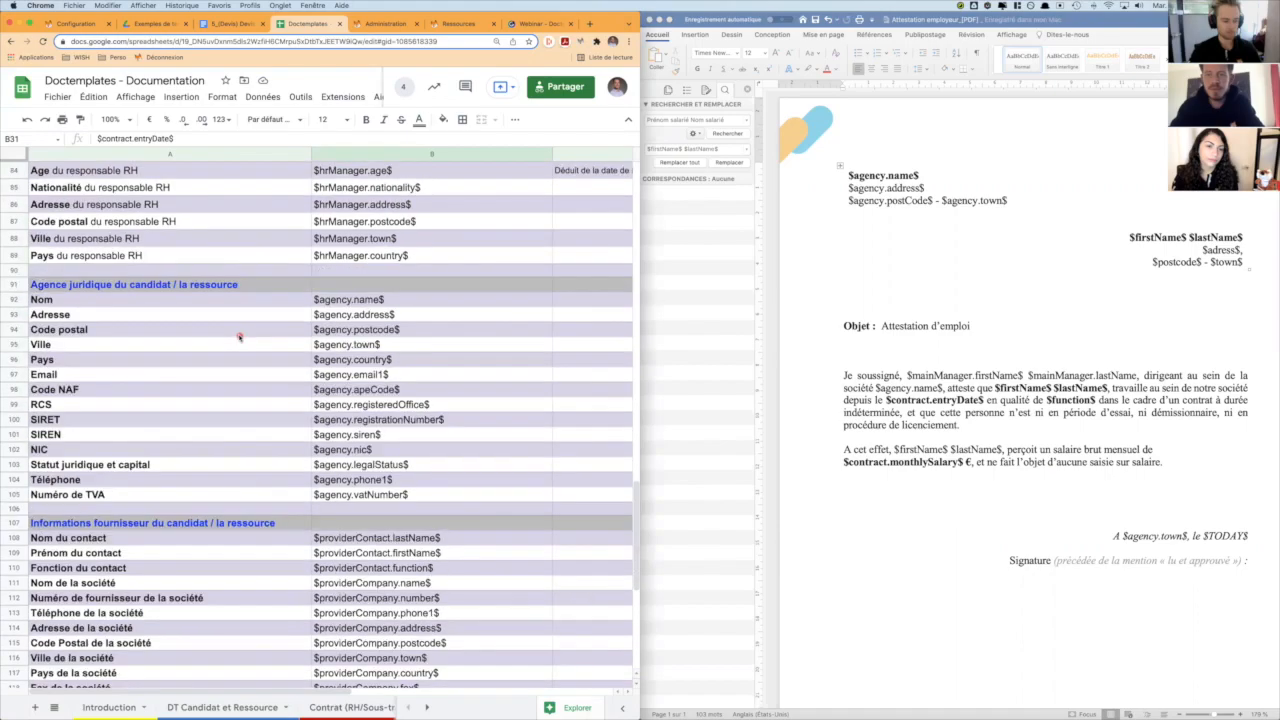
scroll(239, 337, down, 3)
scroll(239, 337, up, 2)
click(349, 267)
click(365, 296)
- Correct the agency's postal code variable to $agency.postcode$ in the header of the Word attestation
click(910, 202)
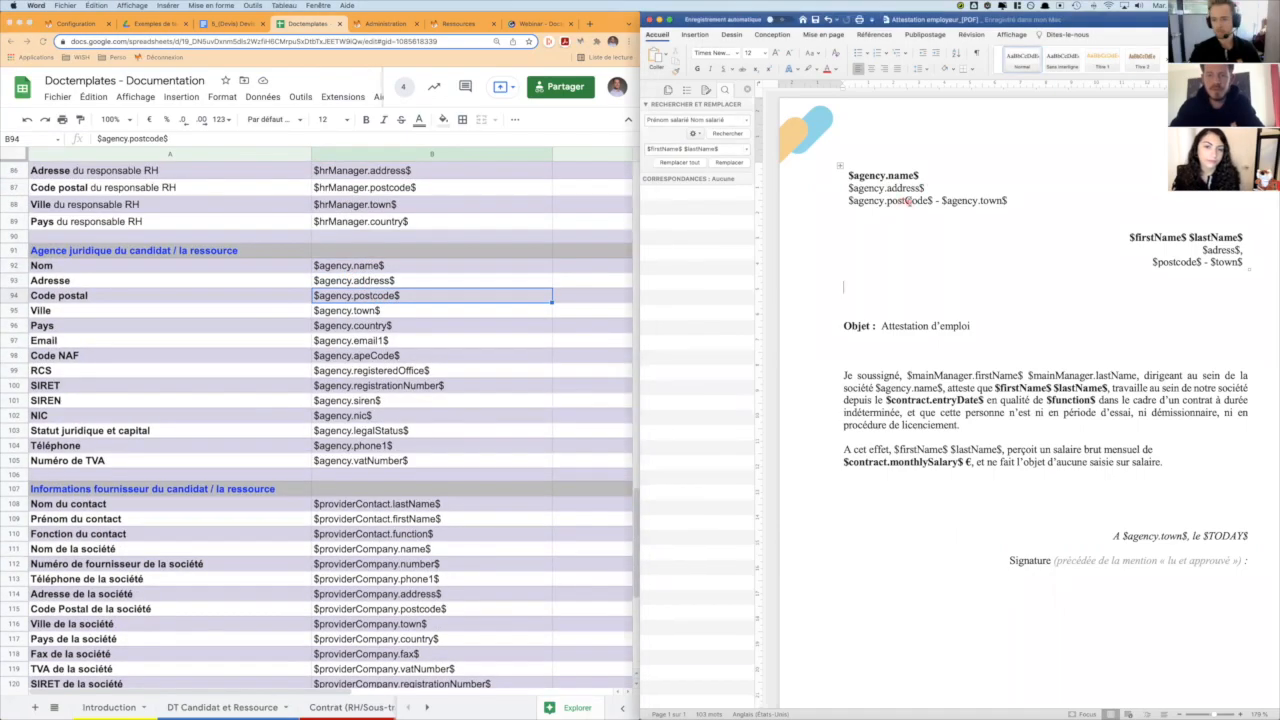
key(BackSpace)
text(c)
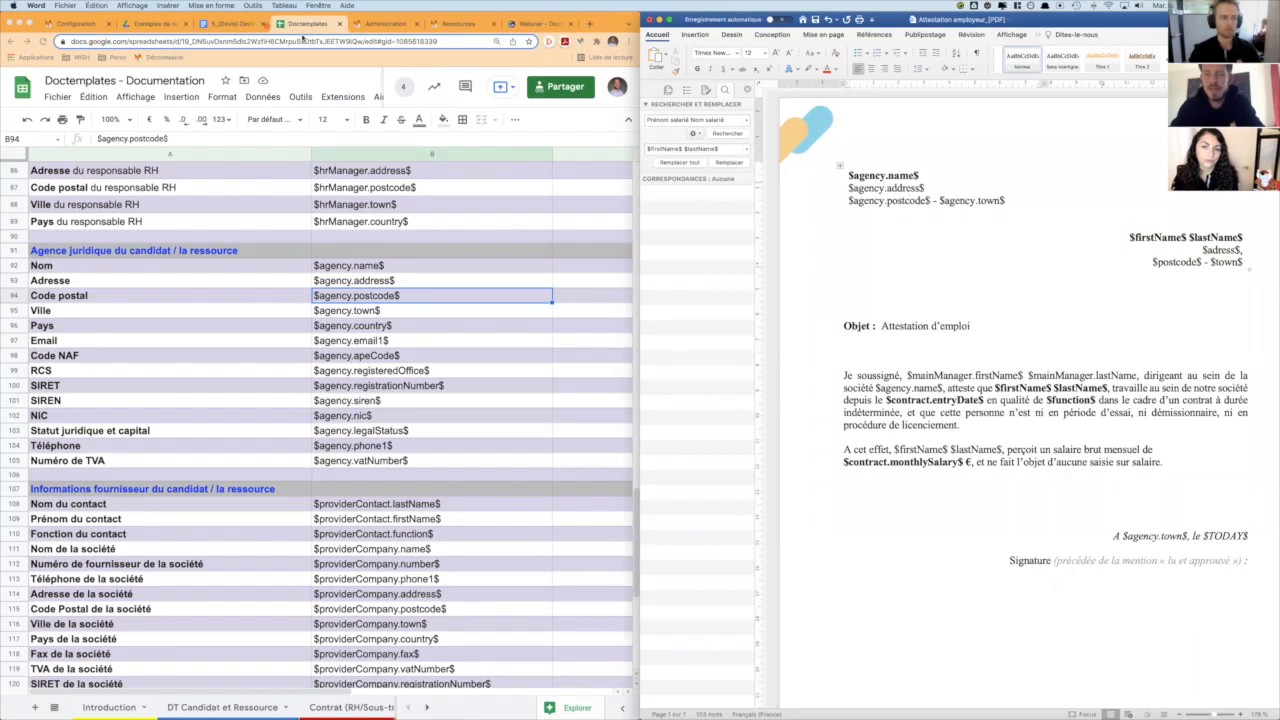
- Check the unsupported adress variable against the documentation spreadsheet and correct the employee's address variable to $address$ in Word
click(372, 24)
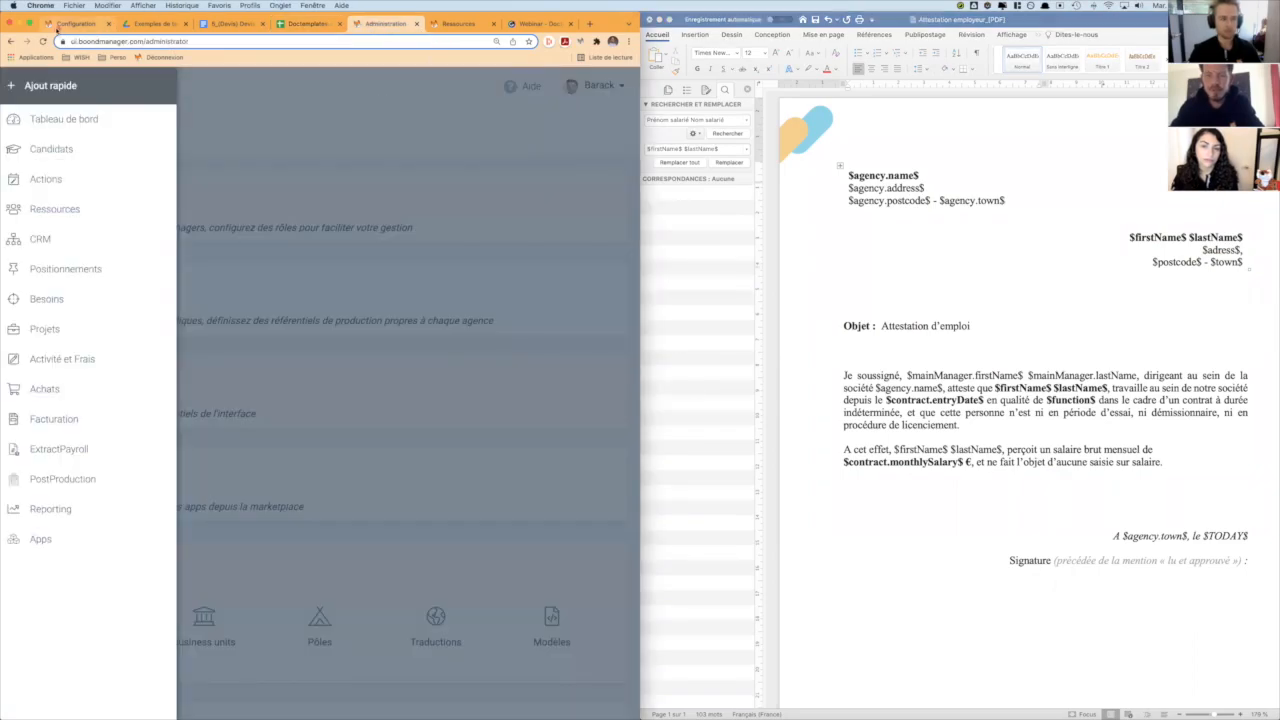
click(75, 23)
double_click(430, 243)
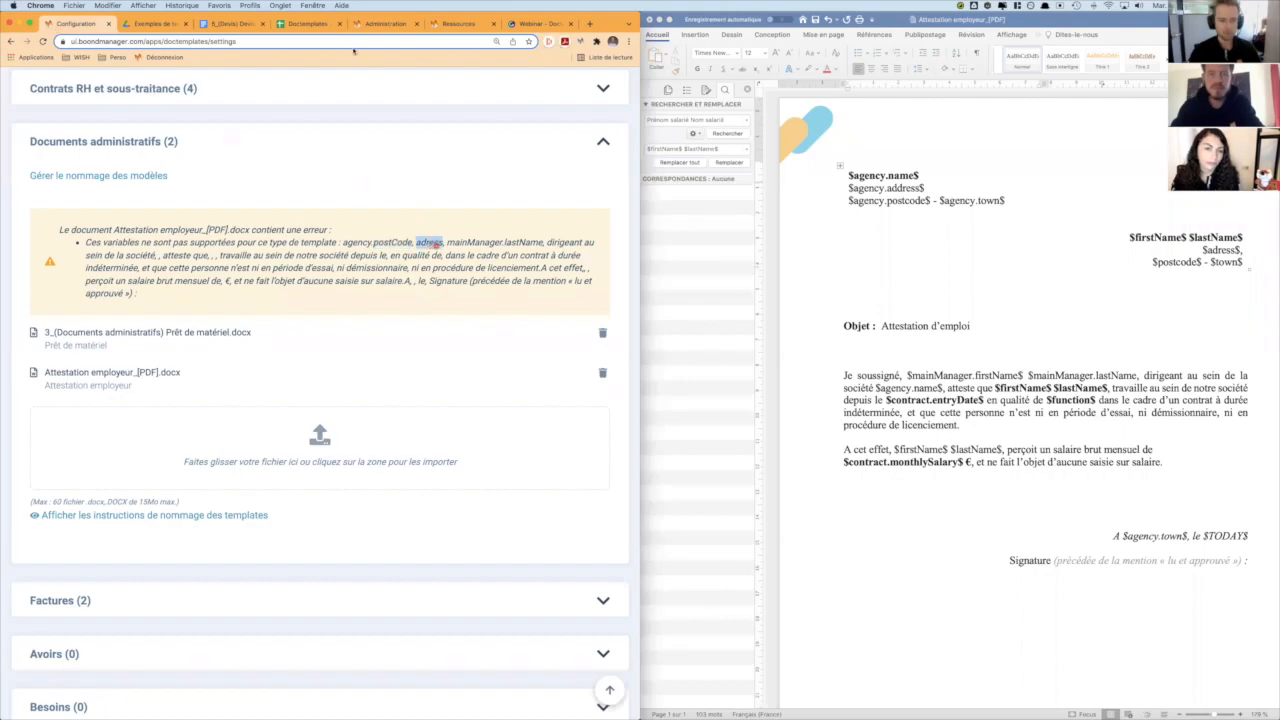
click(310, 24)
scroll(380, 325, up, 20)
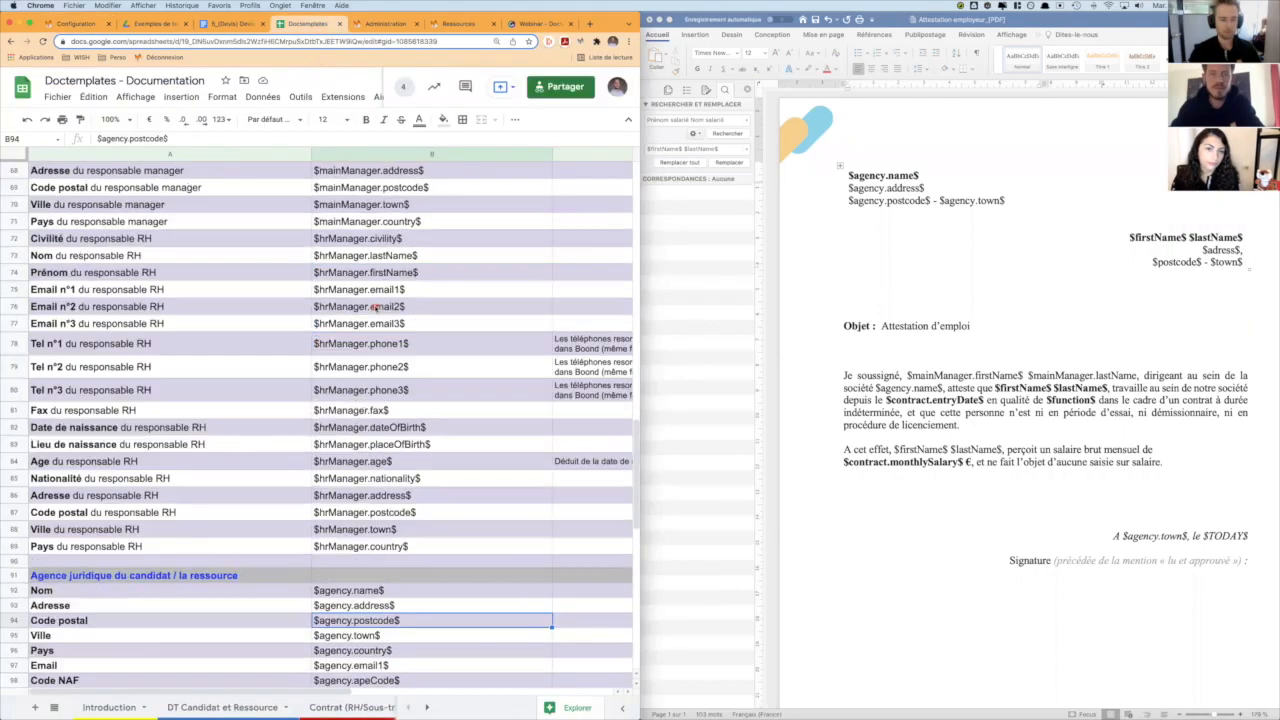
click(1219, 251)
text(d)
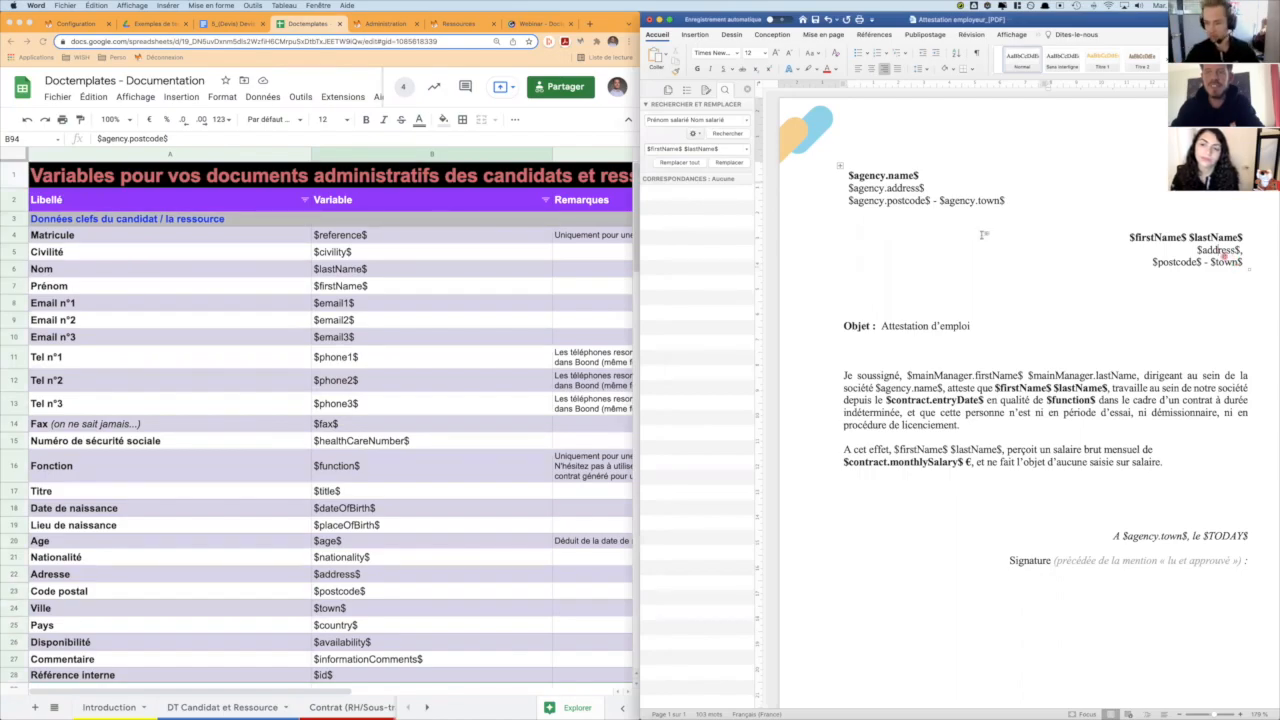
click(950, 227)
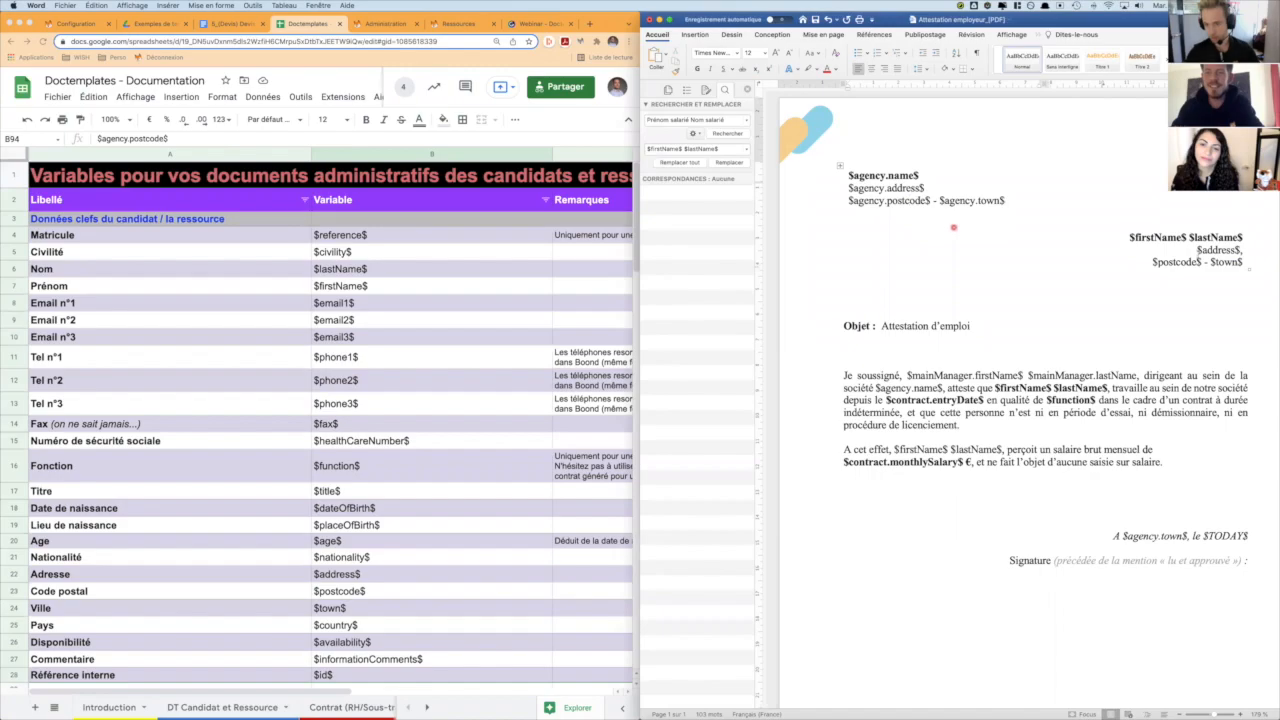
click(1255, 300)
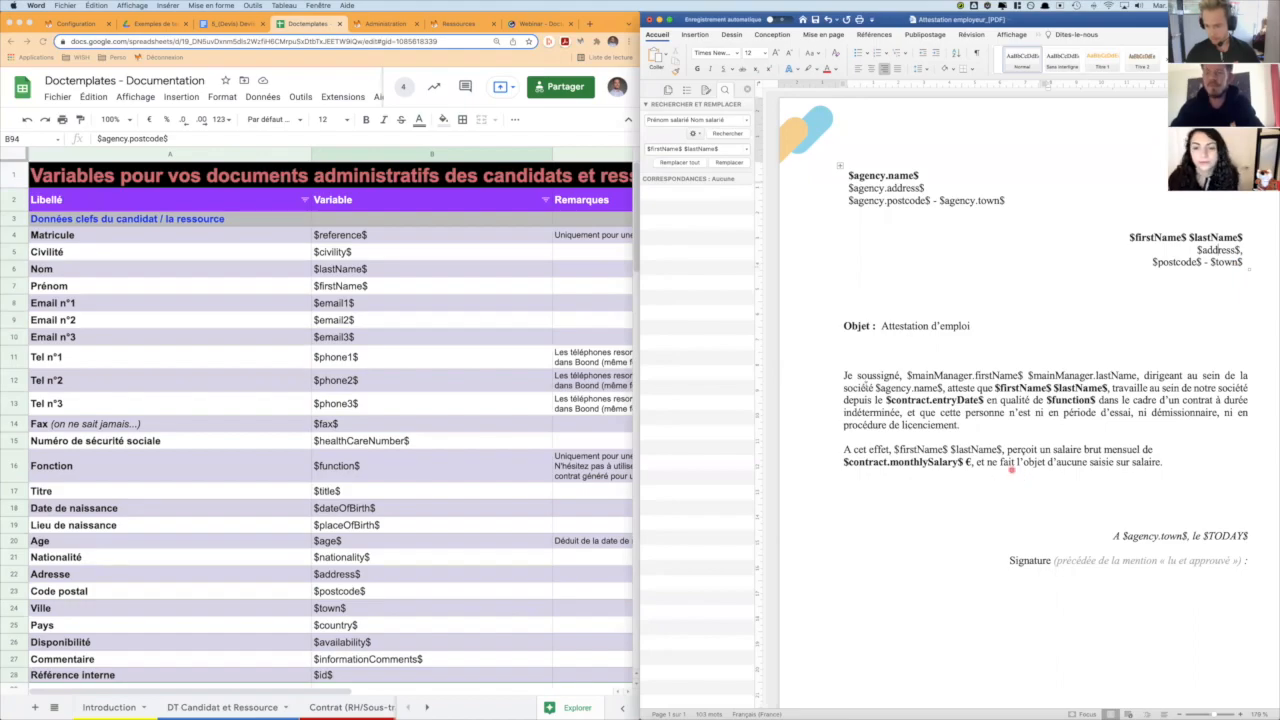
- Add the missing closing $ to $mainManager.lastName$ in the attestation's first paragraph and save the document
click(73, 24)
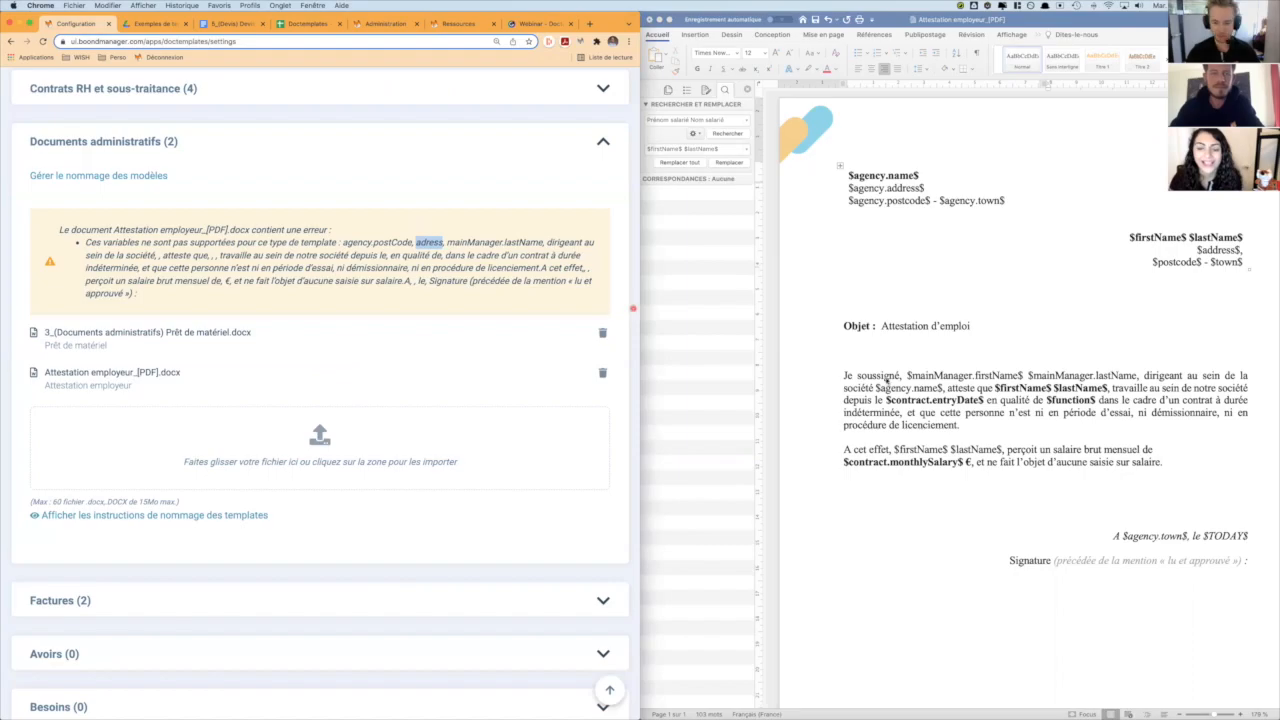
click(970, 379)
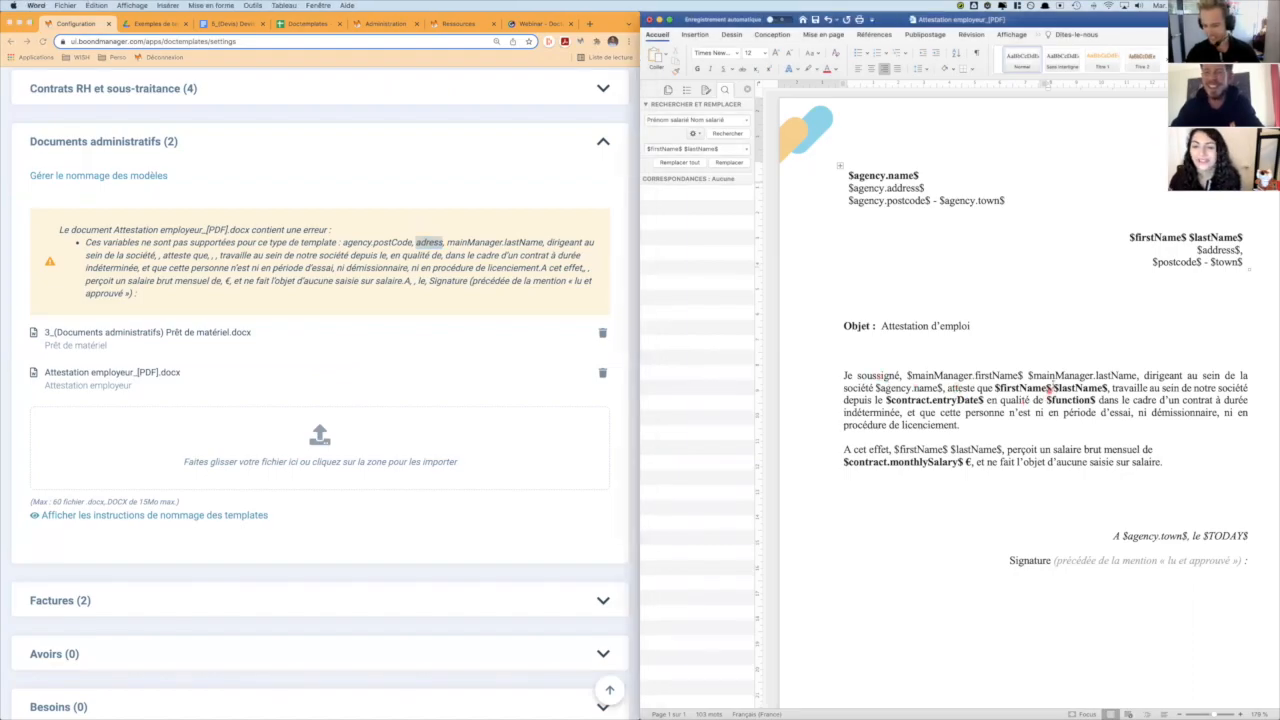
click(1122, 376)
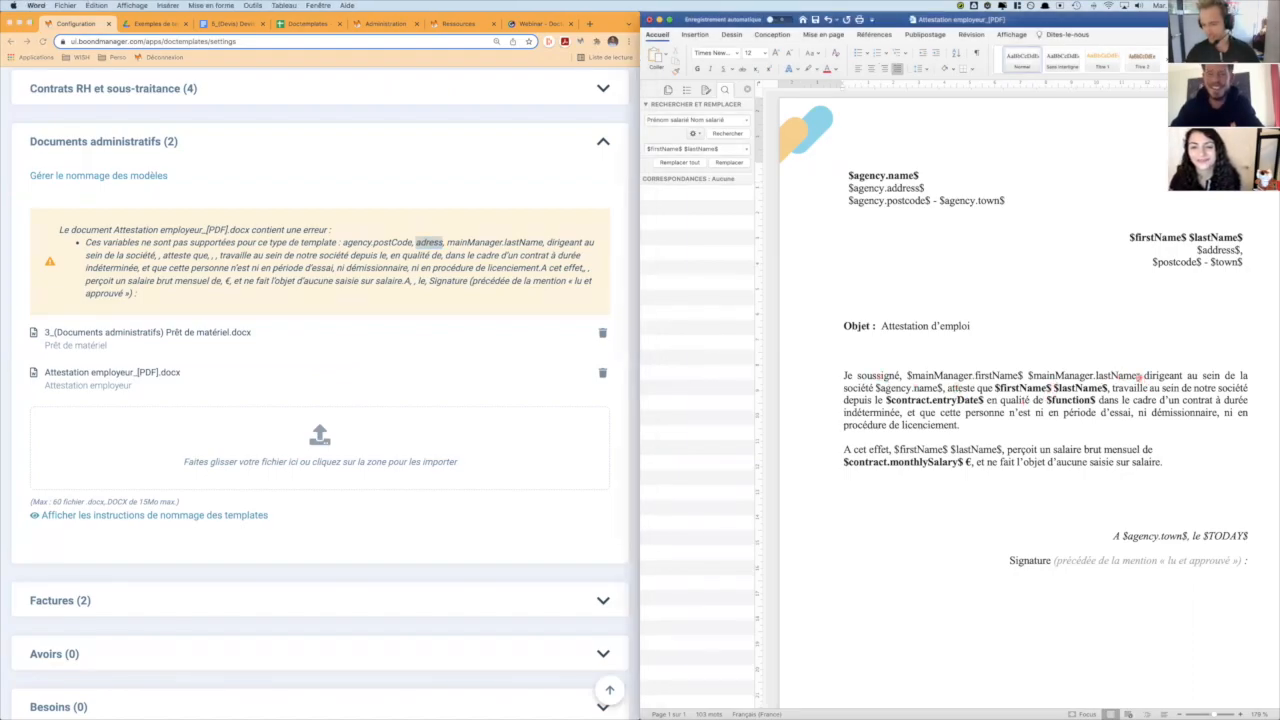
text($,)
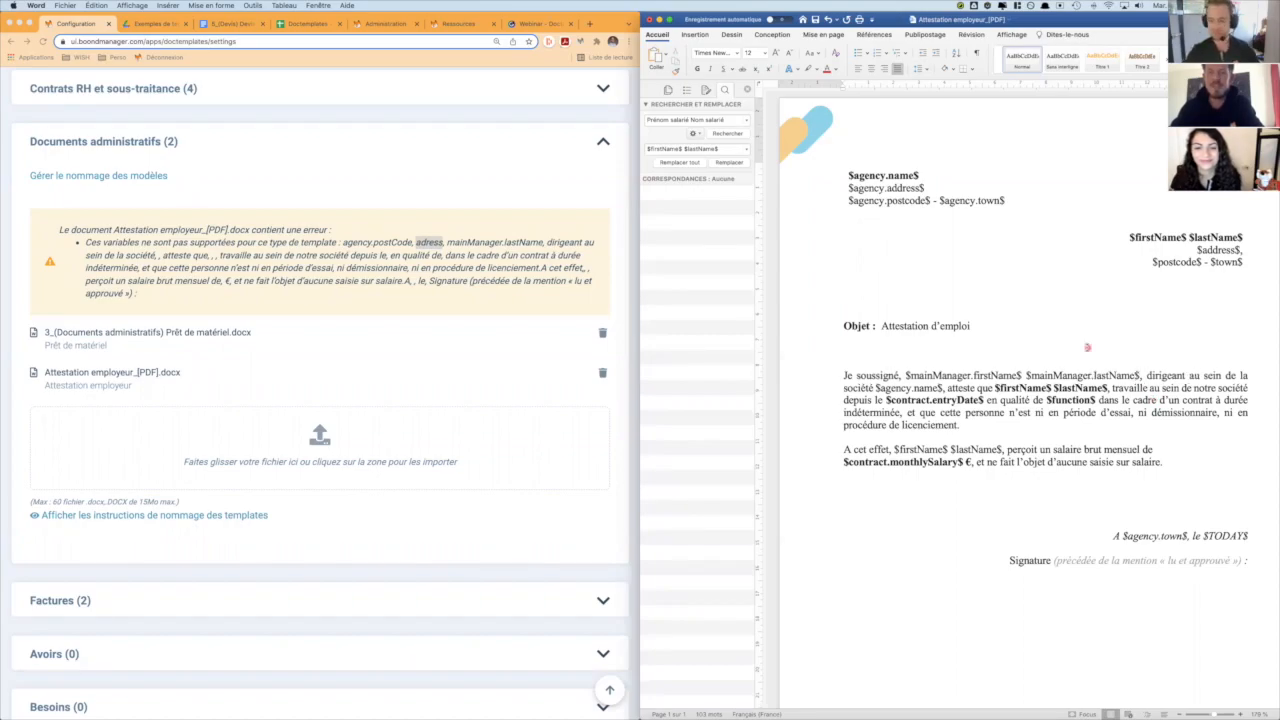
key(super+s)
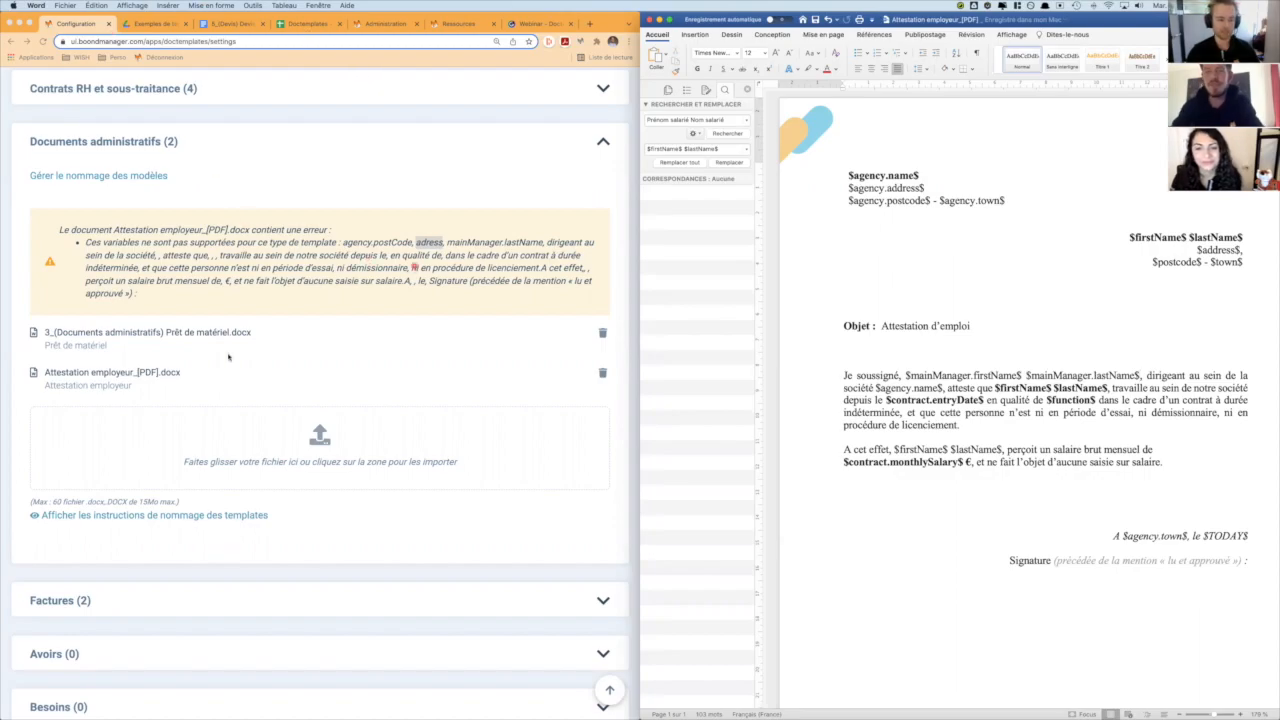
- Replace the faulty administrative template in BoondManager by deleting it and uploading the corrected Attestation employeur_[PDF].docx from the Doctemplates folder
click(602, 374)
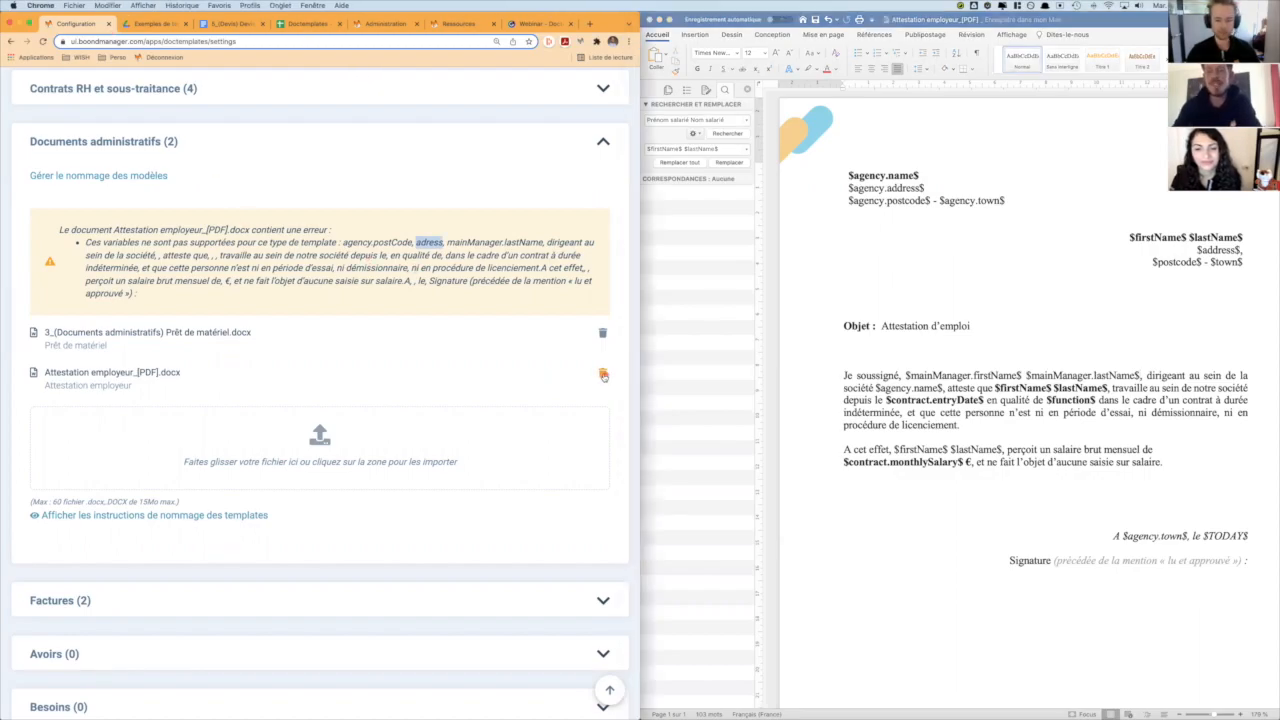
click(602, 374)
click(380, 296)
key(super+Tab)
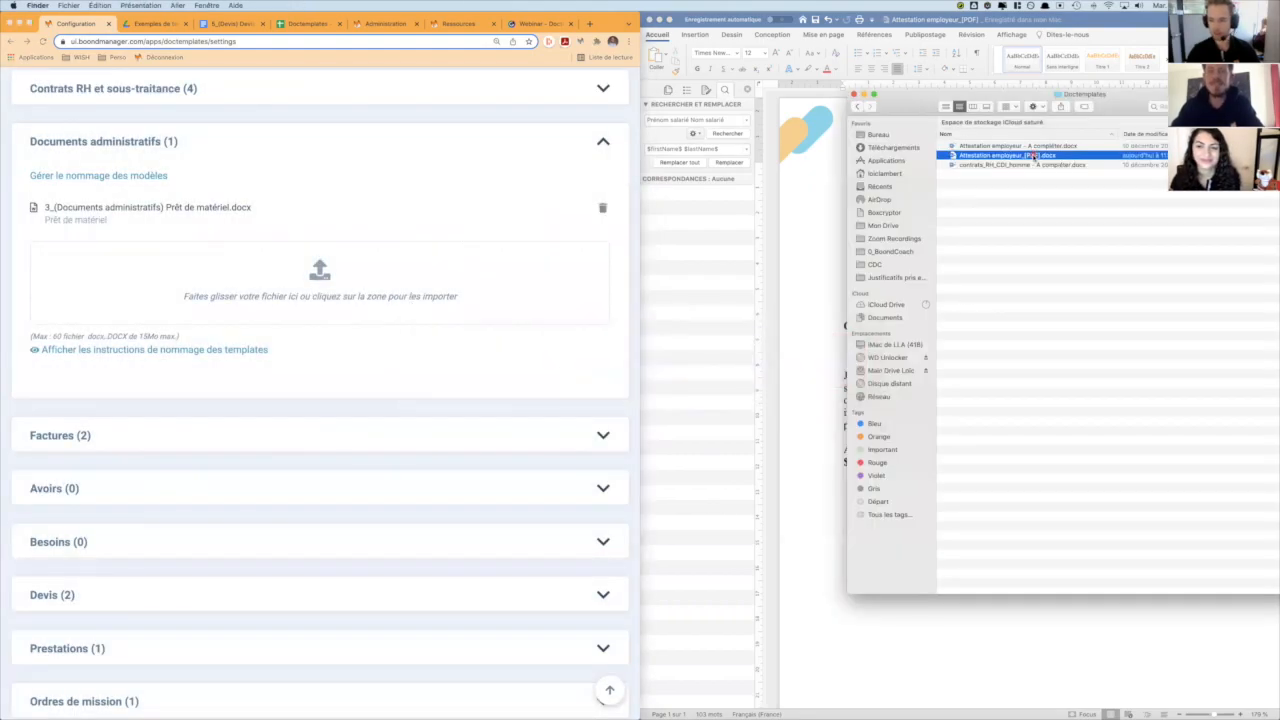
drag(1043, 157, 331, 260)
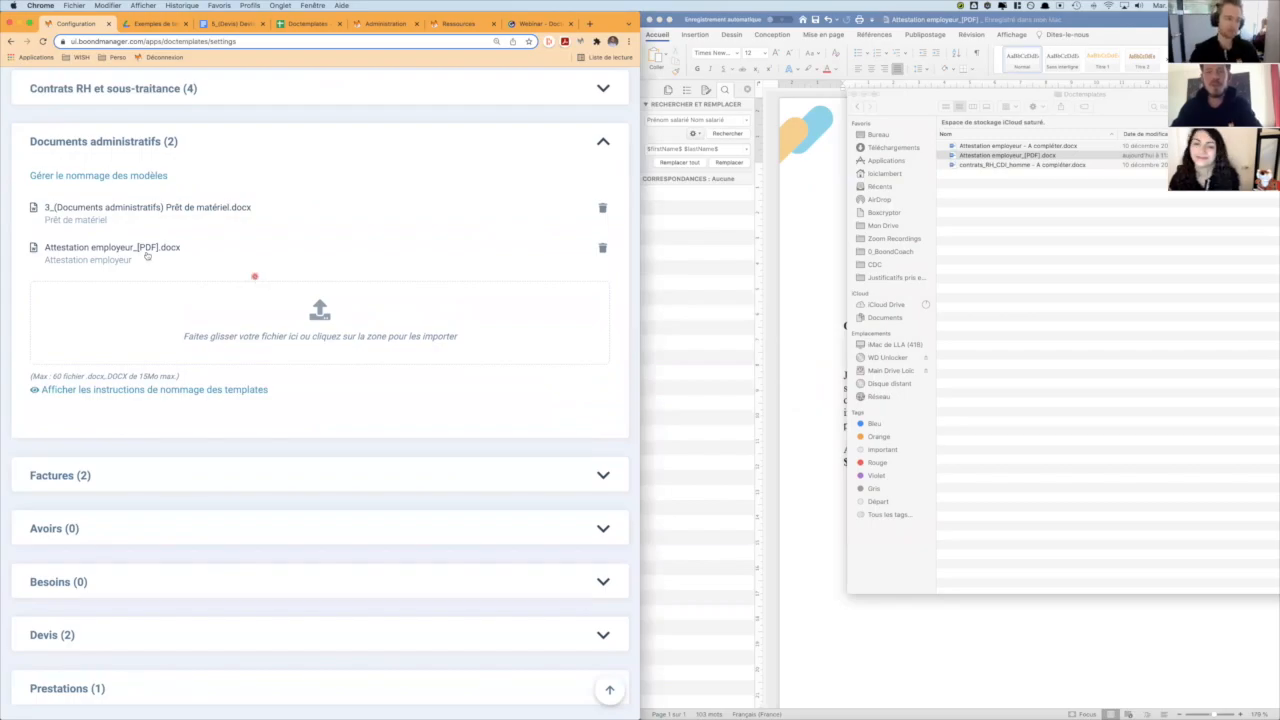
- Generate the Attestation employeur document from the Office Manager's resource record in BoondManager and open the downloaded PDF
click(448, 24)
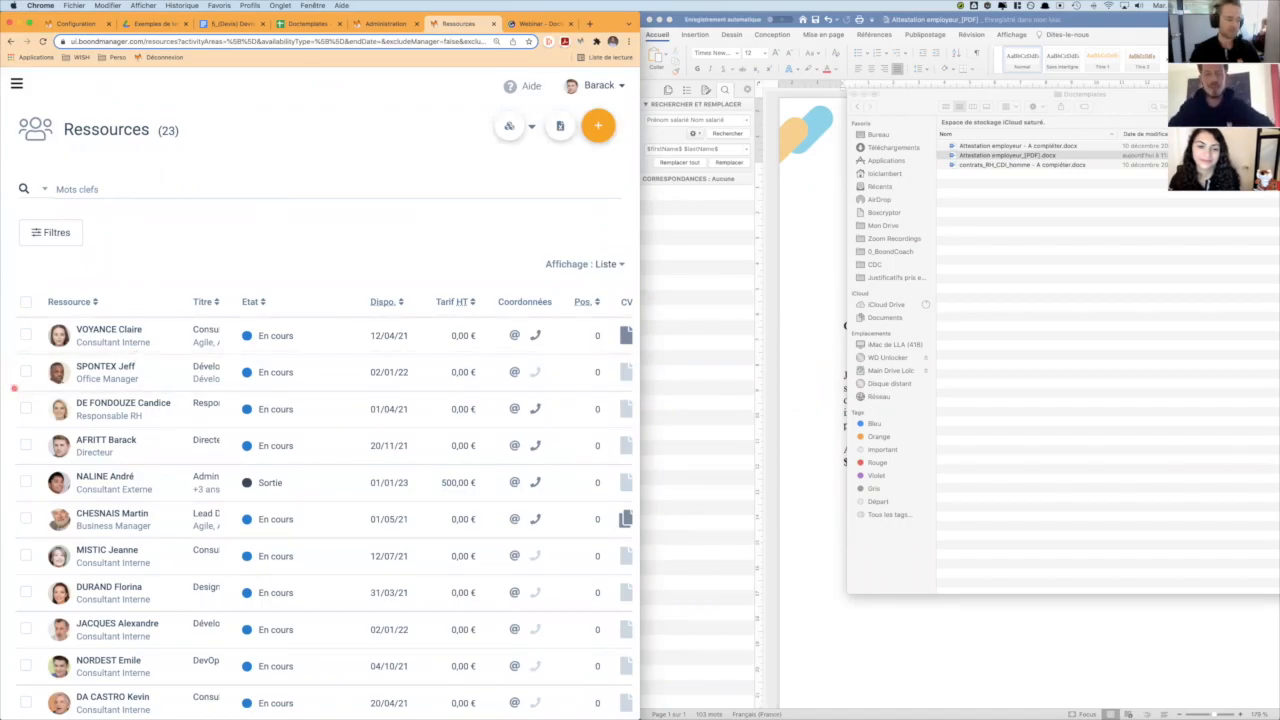
click(158, 378)
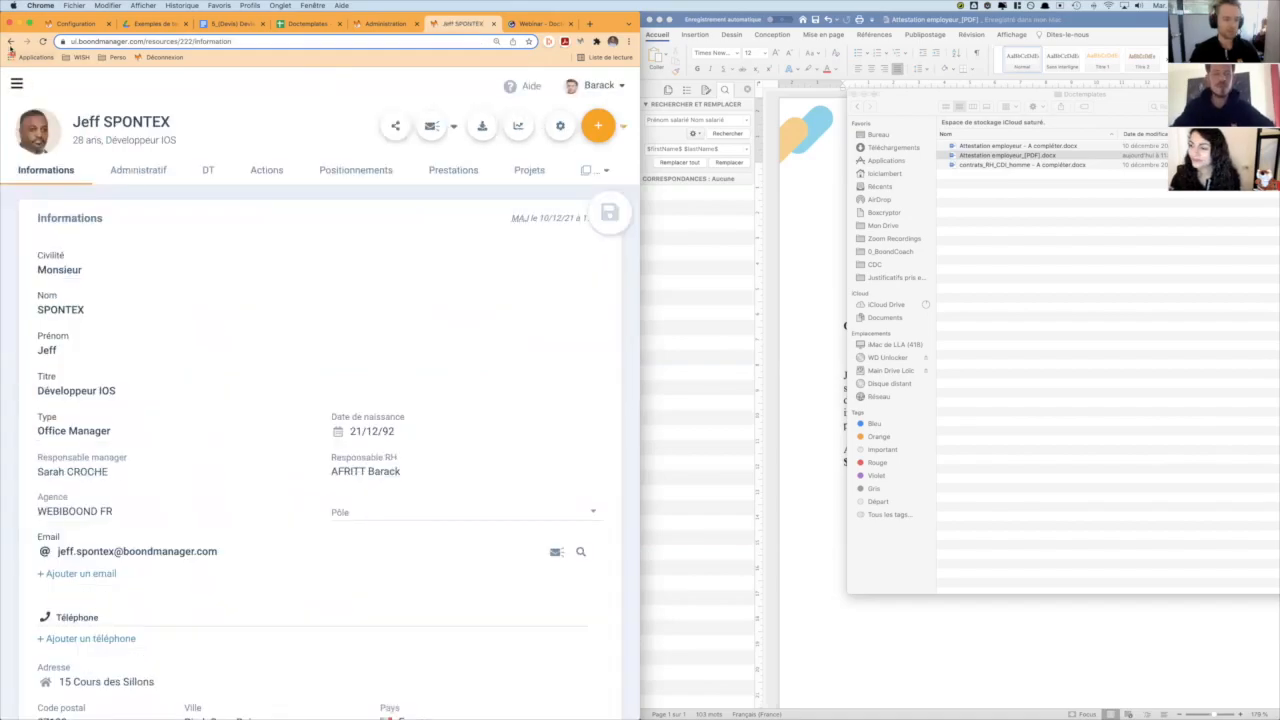
click(481, 130)
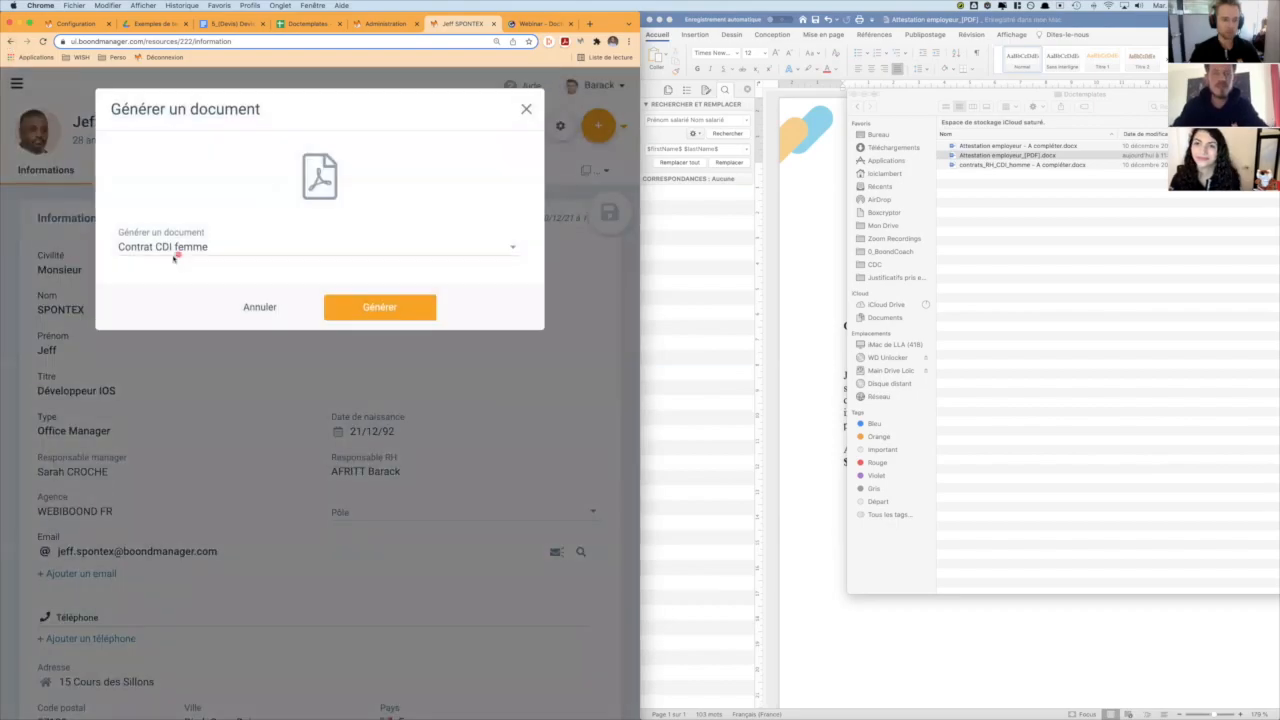
click(175, 255)
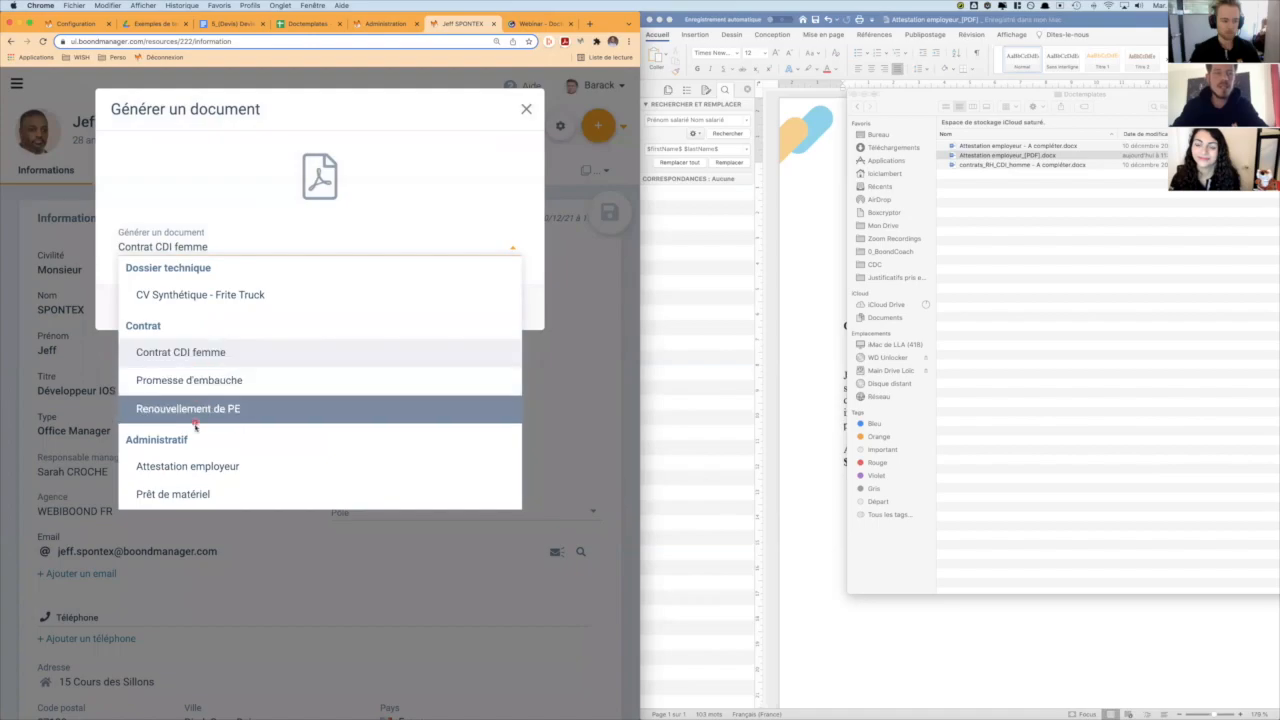
click(200, 475)
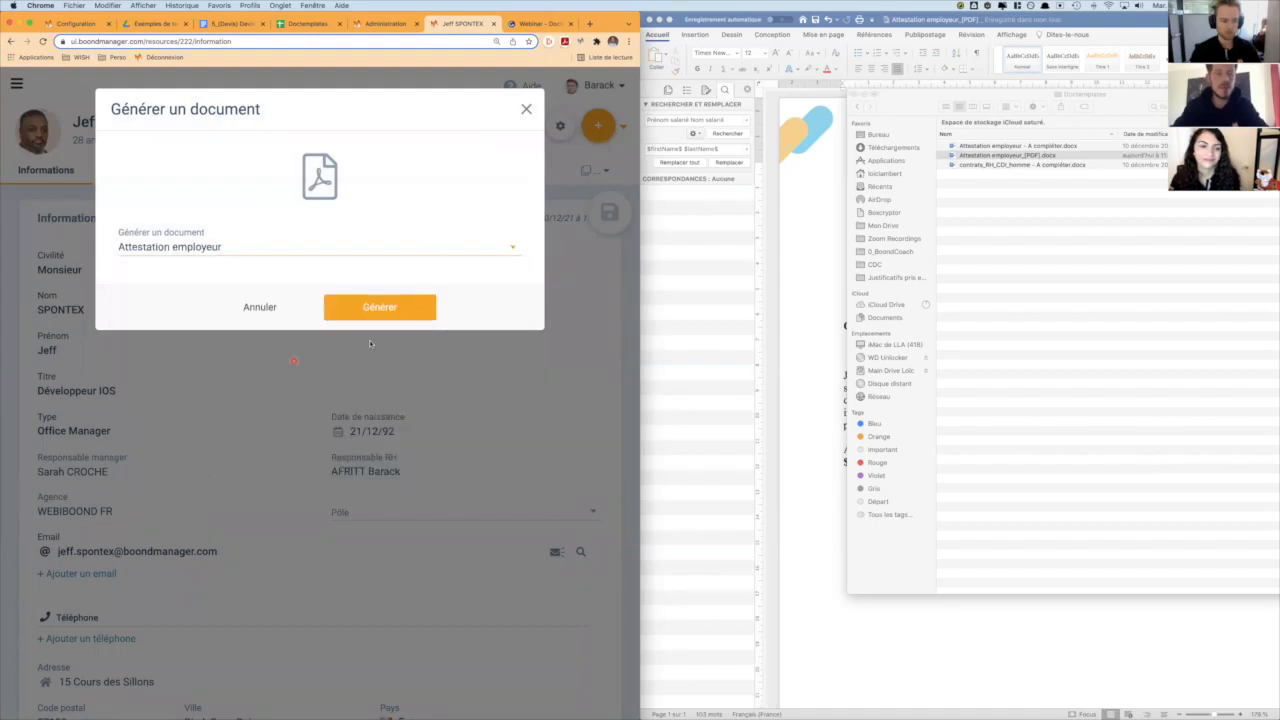
click(392, 309)
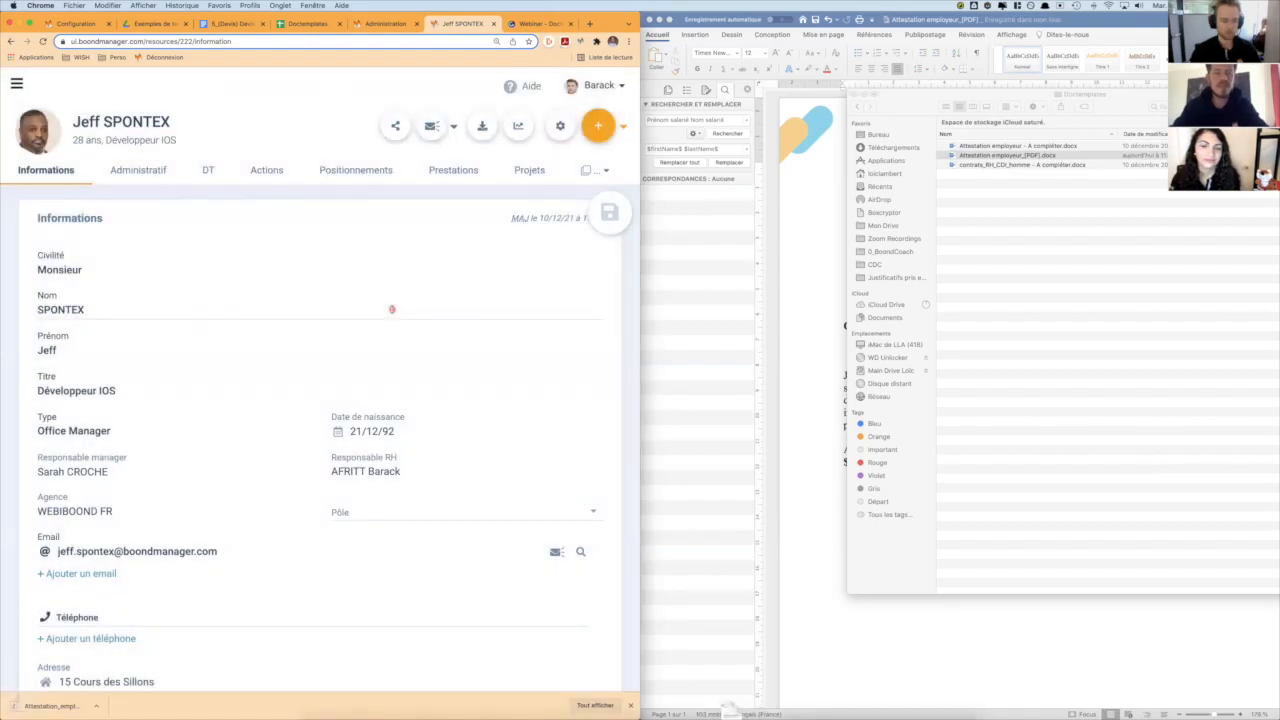
click(49, 707)
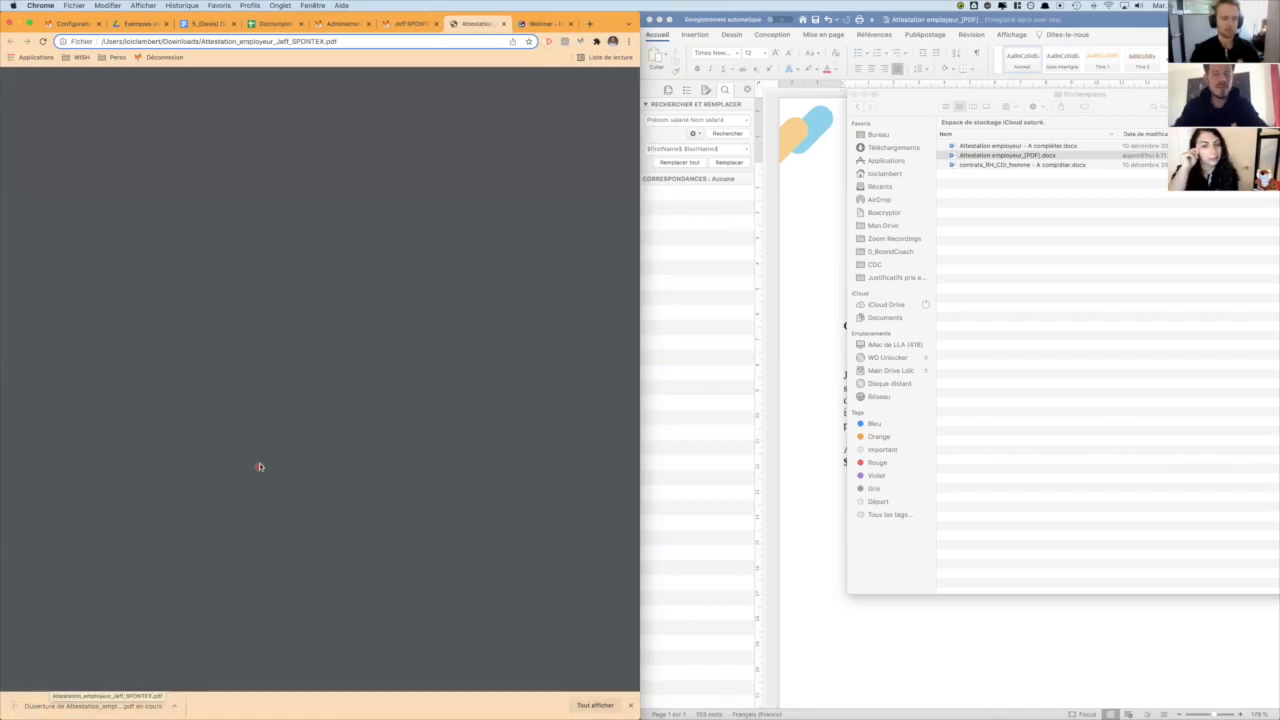
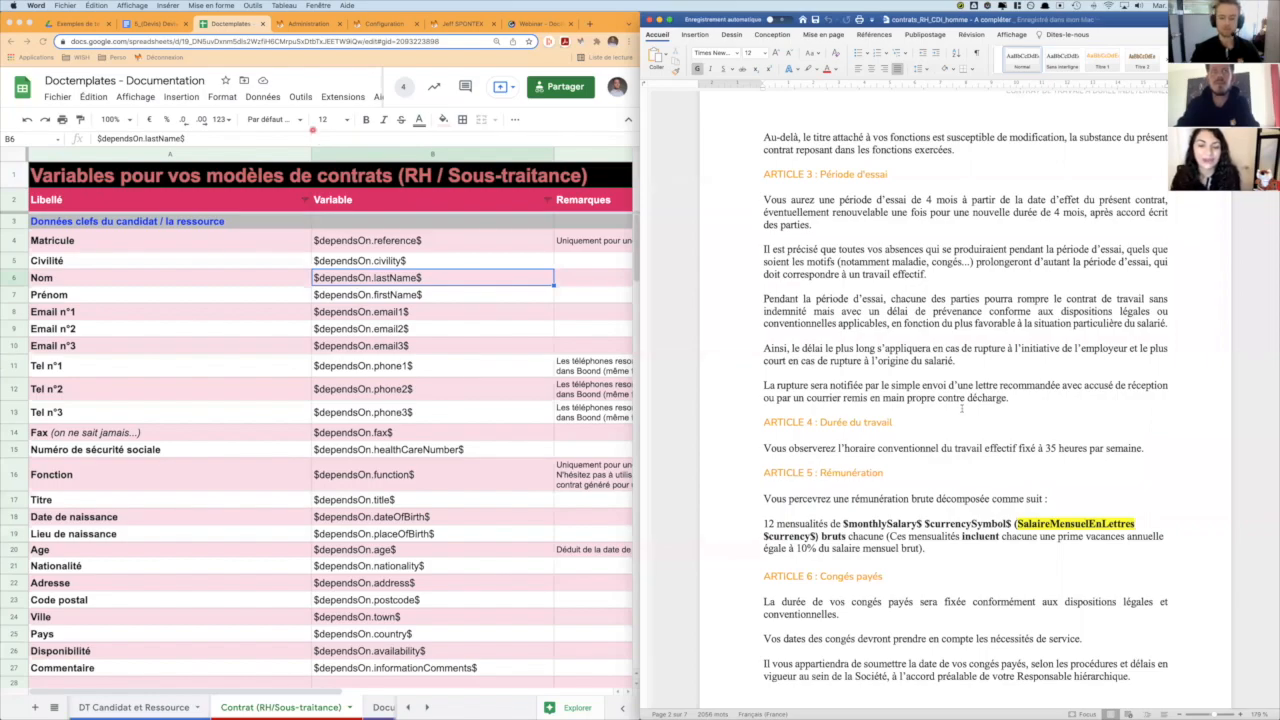
- Look up the variables for the monthly salary and the monthly salary in words in the documentation's contract data section
click(1088, 477)
click(1005, 523)
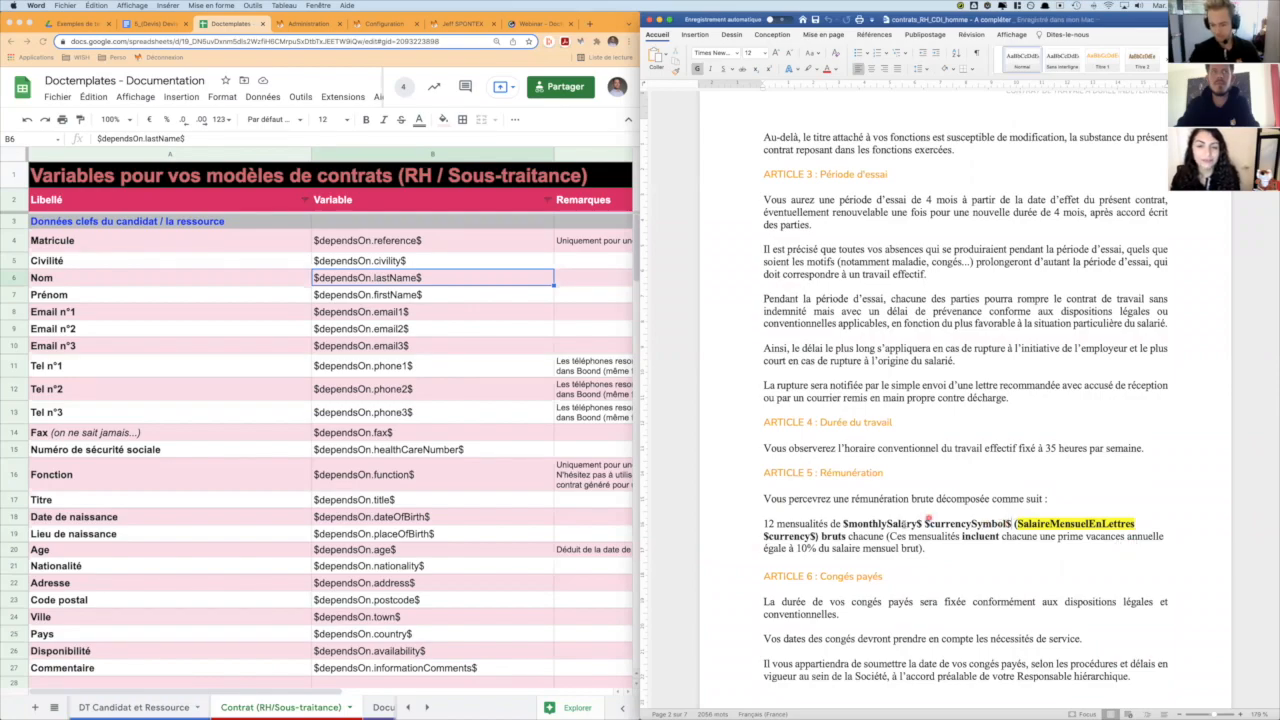
double_click(895, 521)
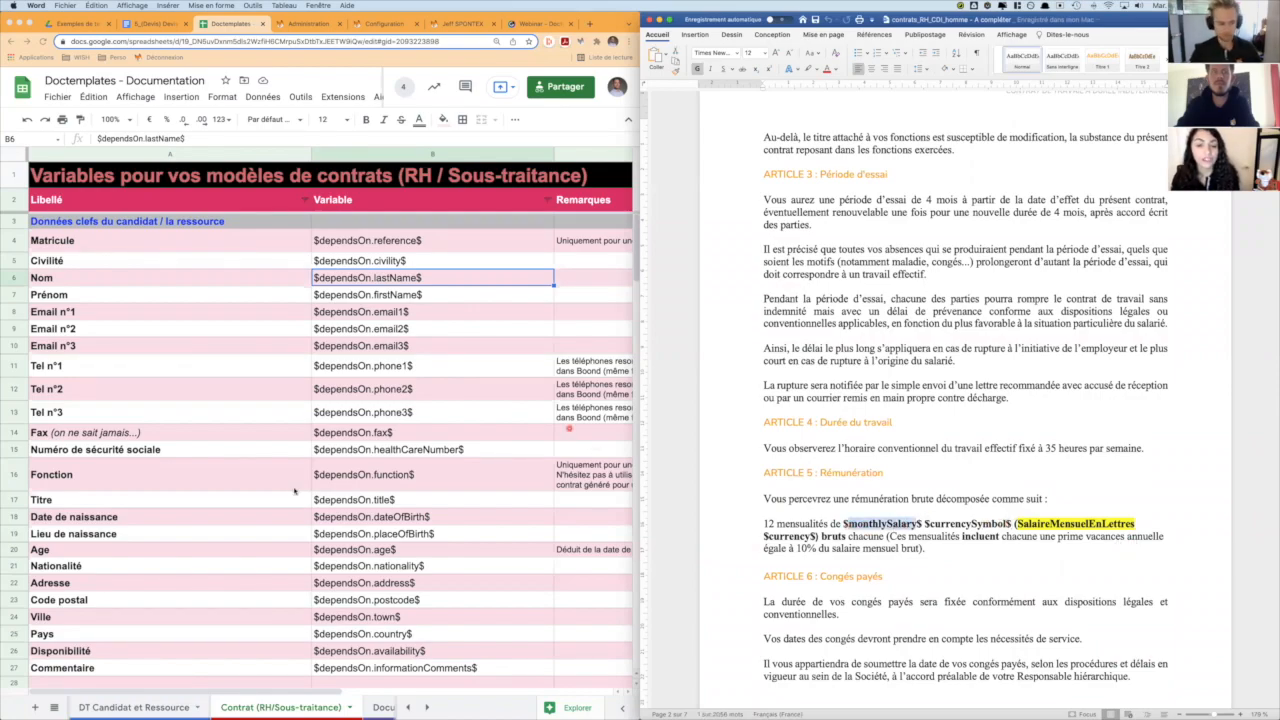
scroll(295, 489, down, 10)
scroll(295, 489, down, 5)
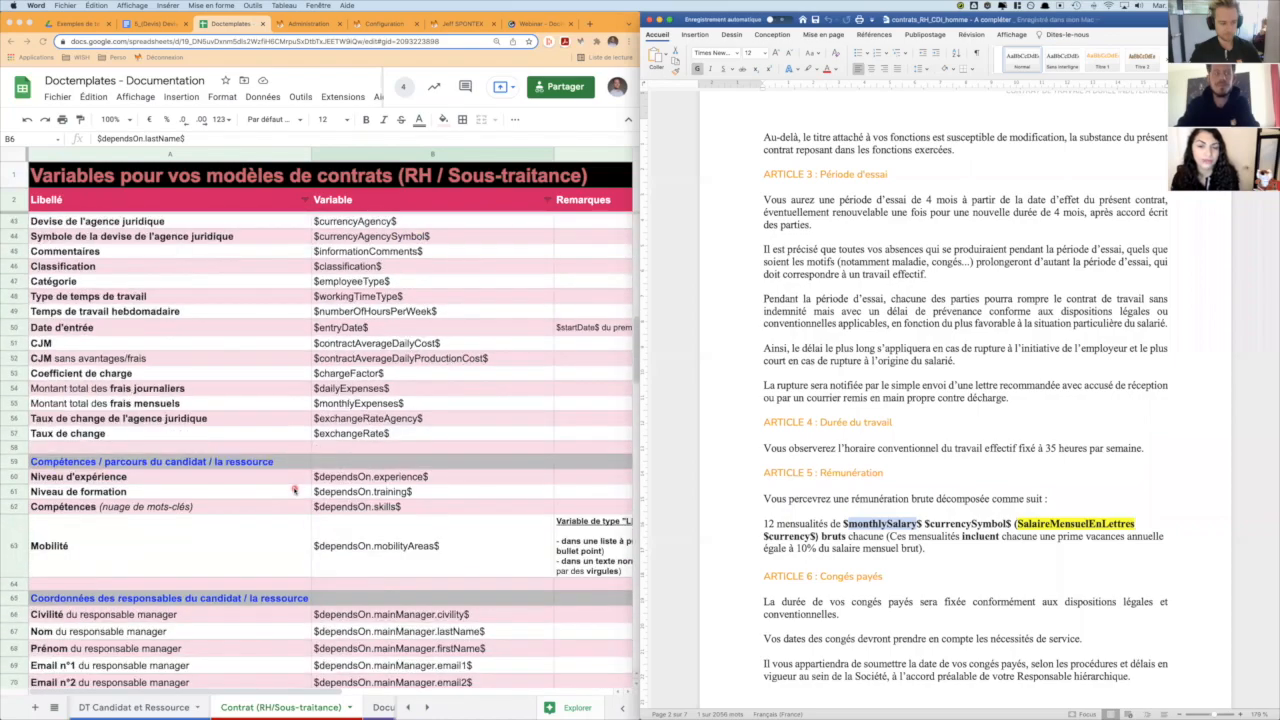
scroll(295, 489, up, 15)
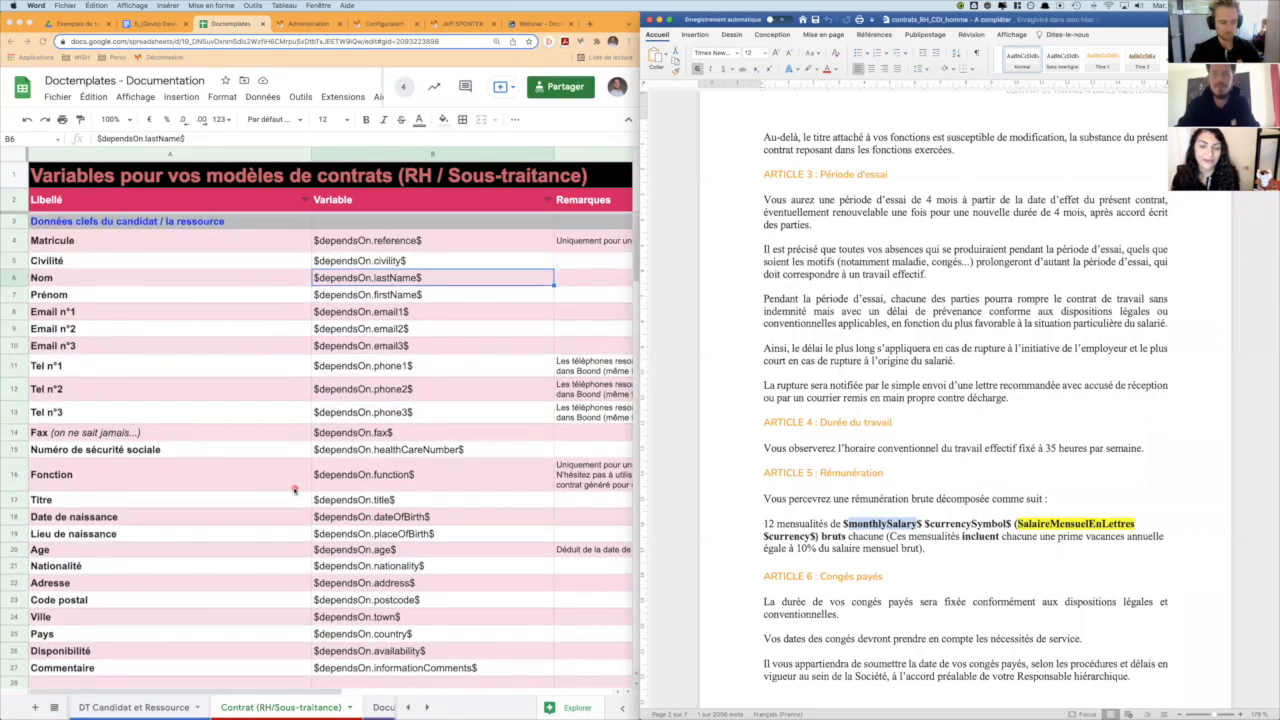
scroll(295, 489, down, 5)
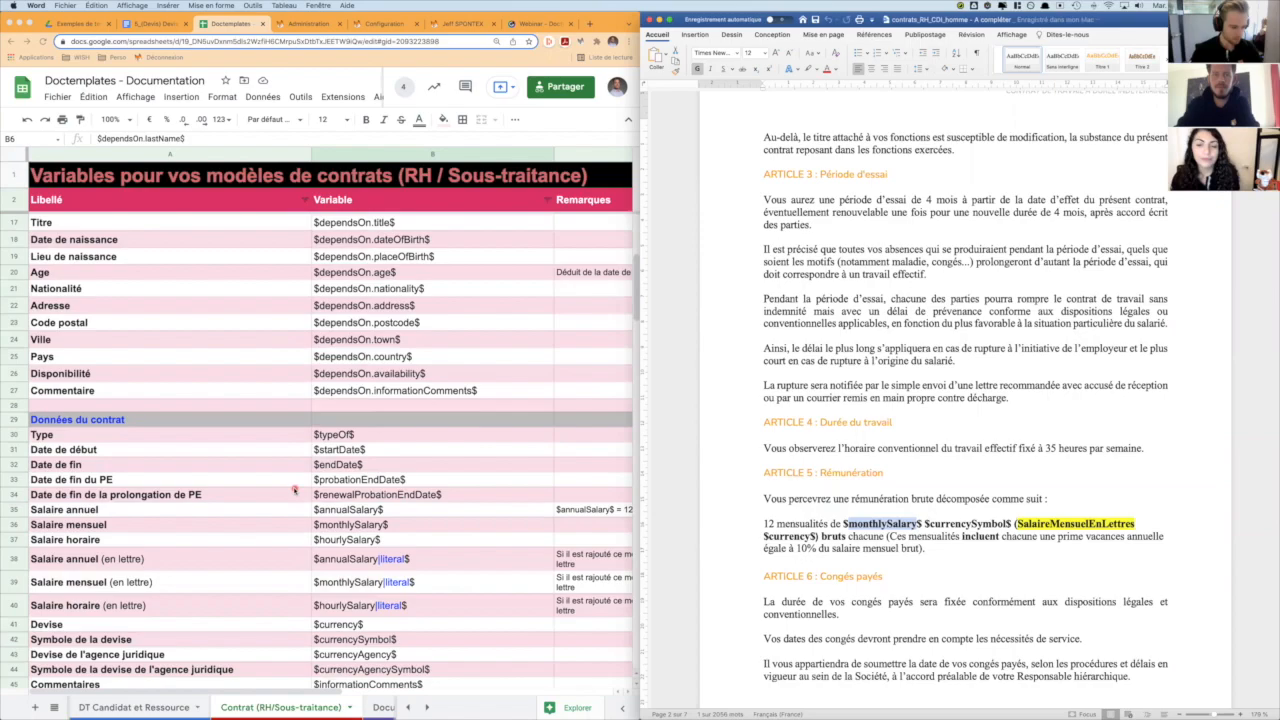
click(370, 527)
scroll(437, 532, down, 1)
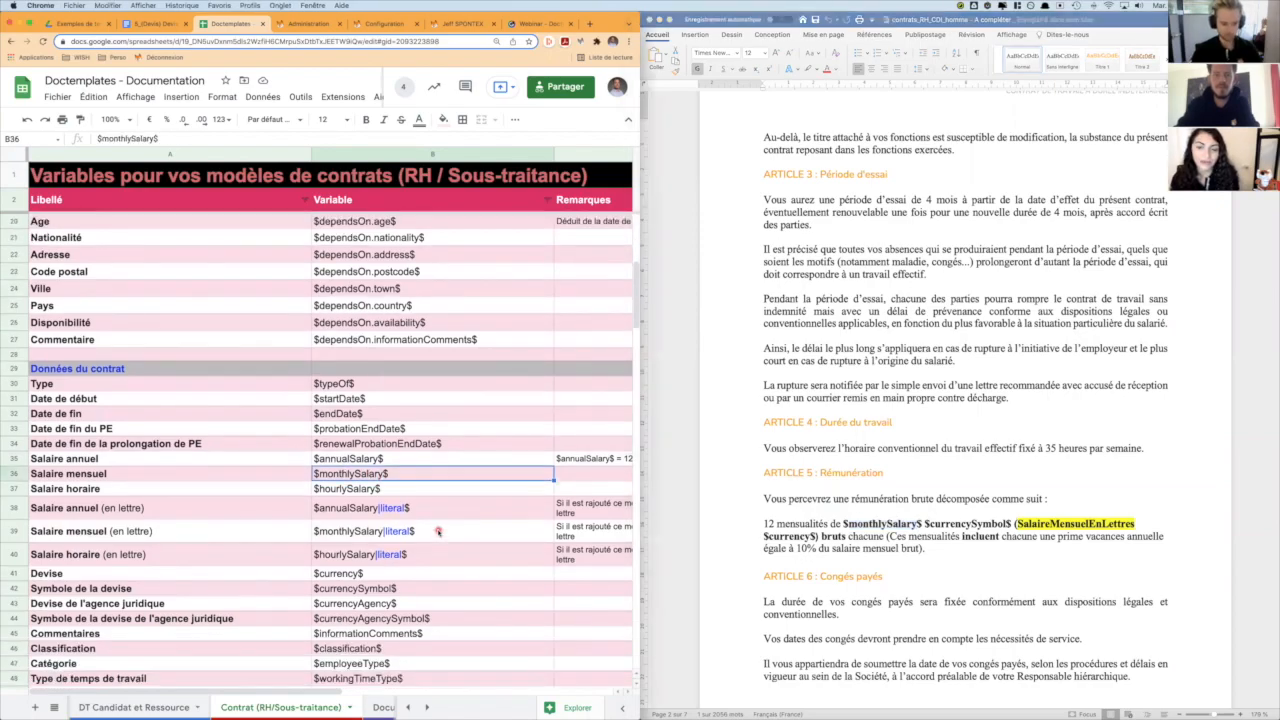
click(352, 531)
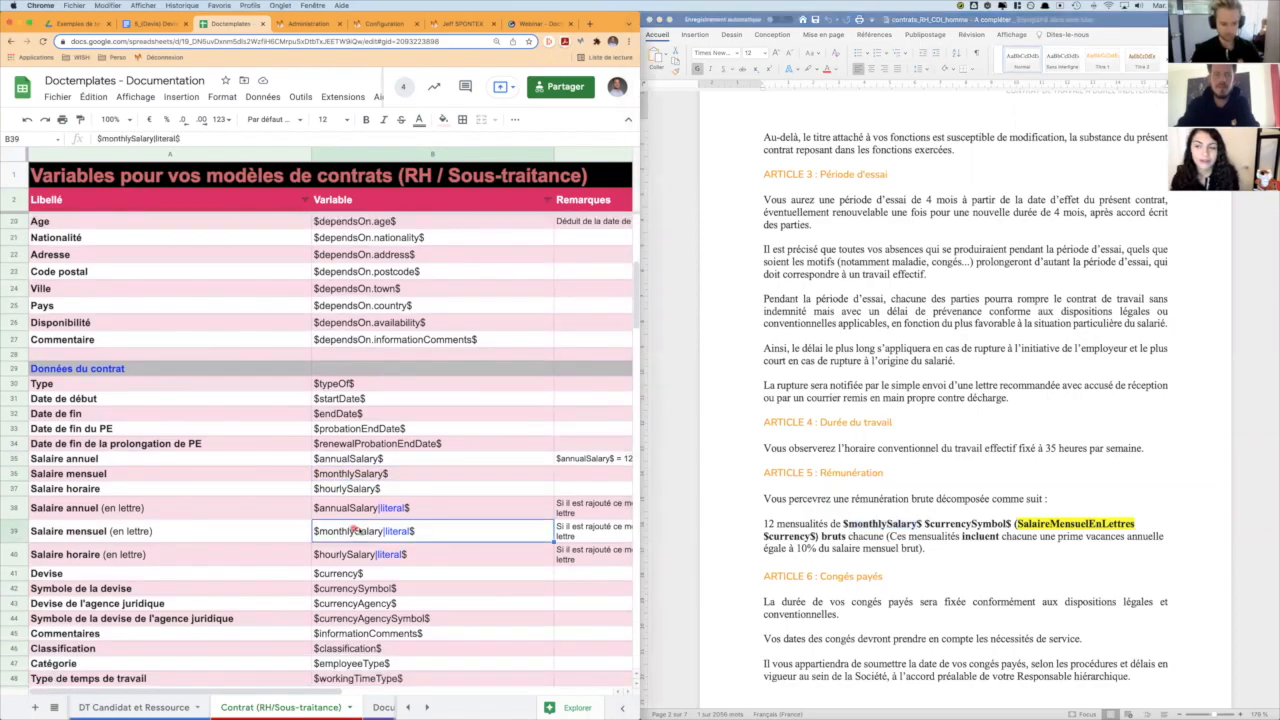
- Replace the highlighted SalaireMensuelEnLettres placeholder in Article 5 of the Word contract with $monthlySalary|literal$
click(1057, 519)
click(1035, 520)
text($monthlySalary|literal$)
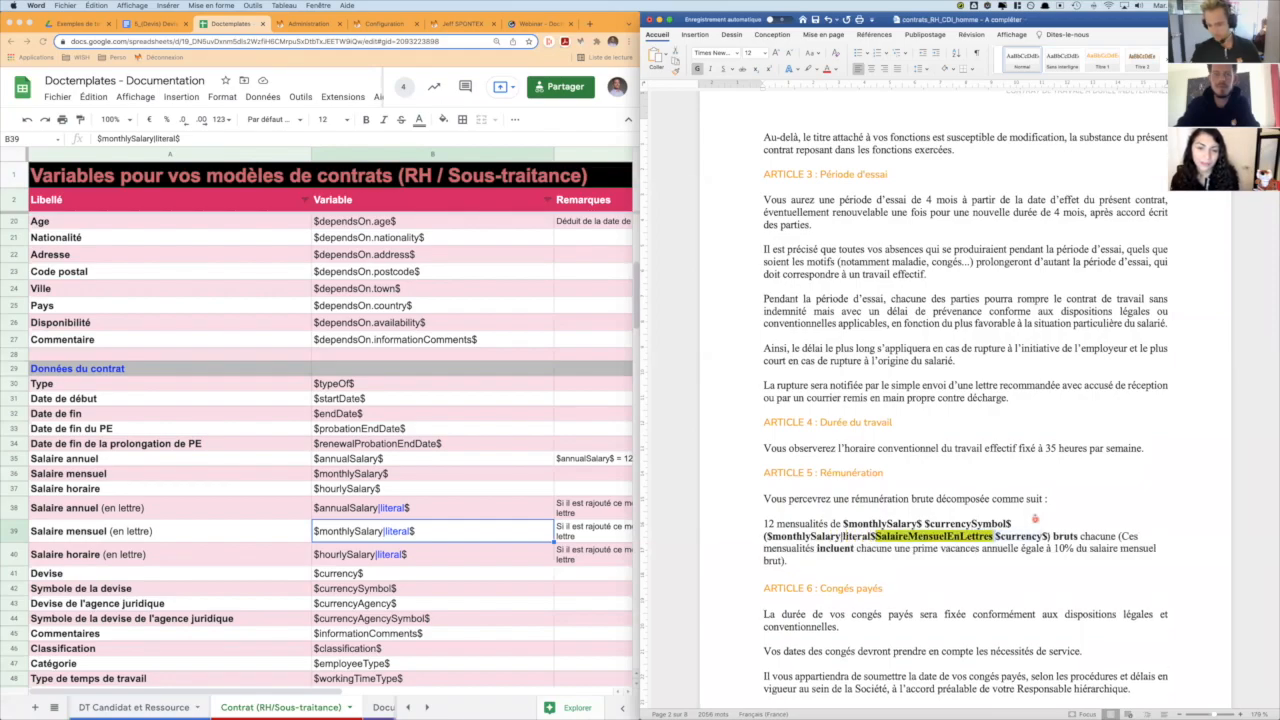
key(BackSpace)
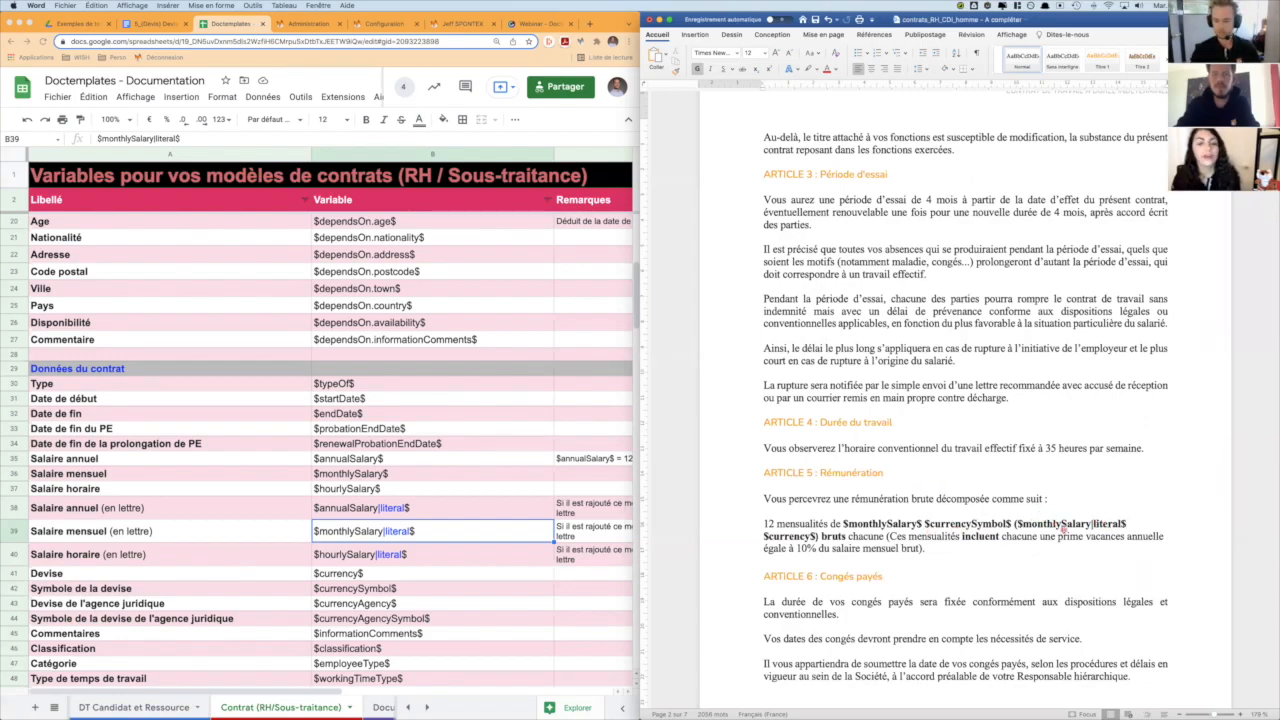
- Review the contract's remaining articles down to the $TODAY$ date variable above the signatures
scroll(1025, 538, down, 10)
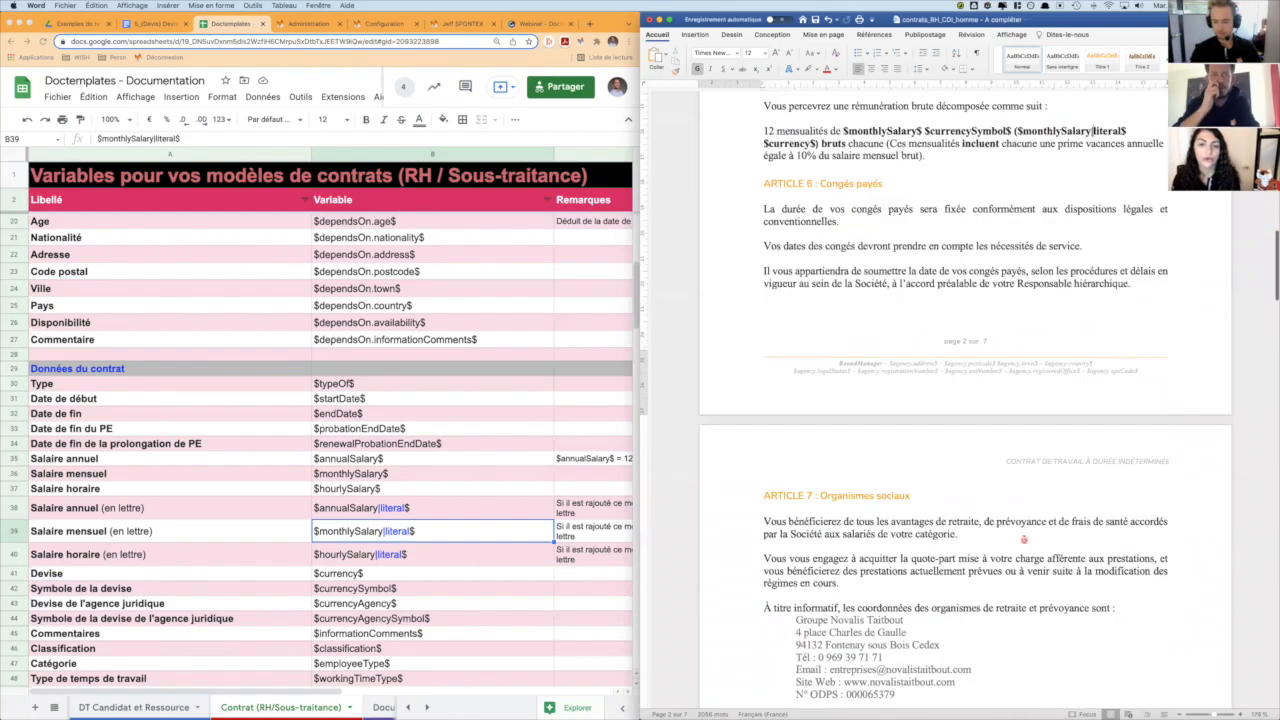
scroll(1024, 541, down, 15)
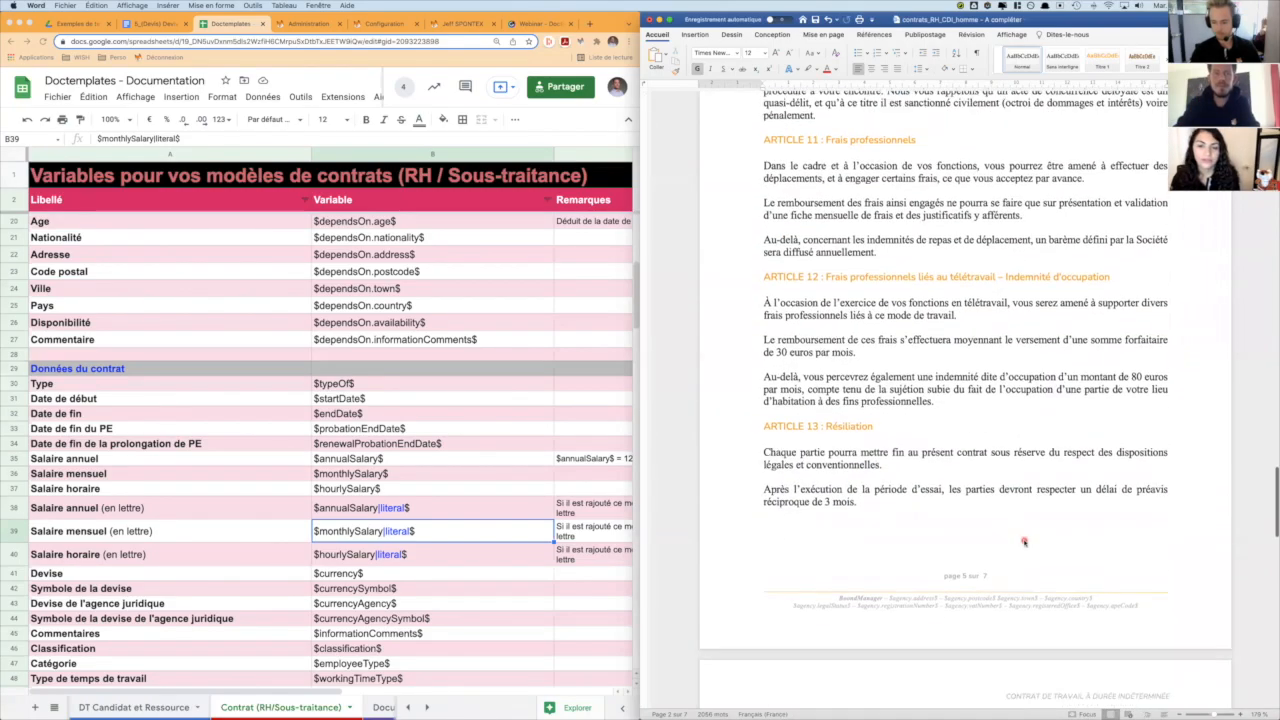
scroll(1024, 540, down, 15)
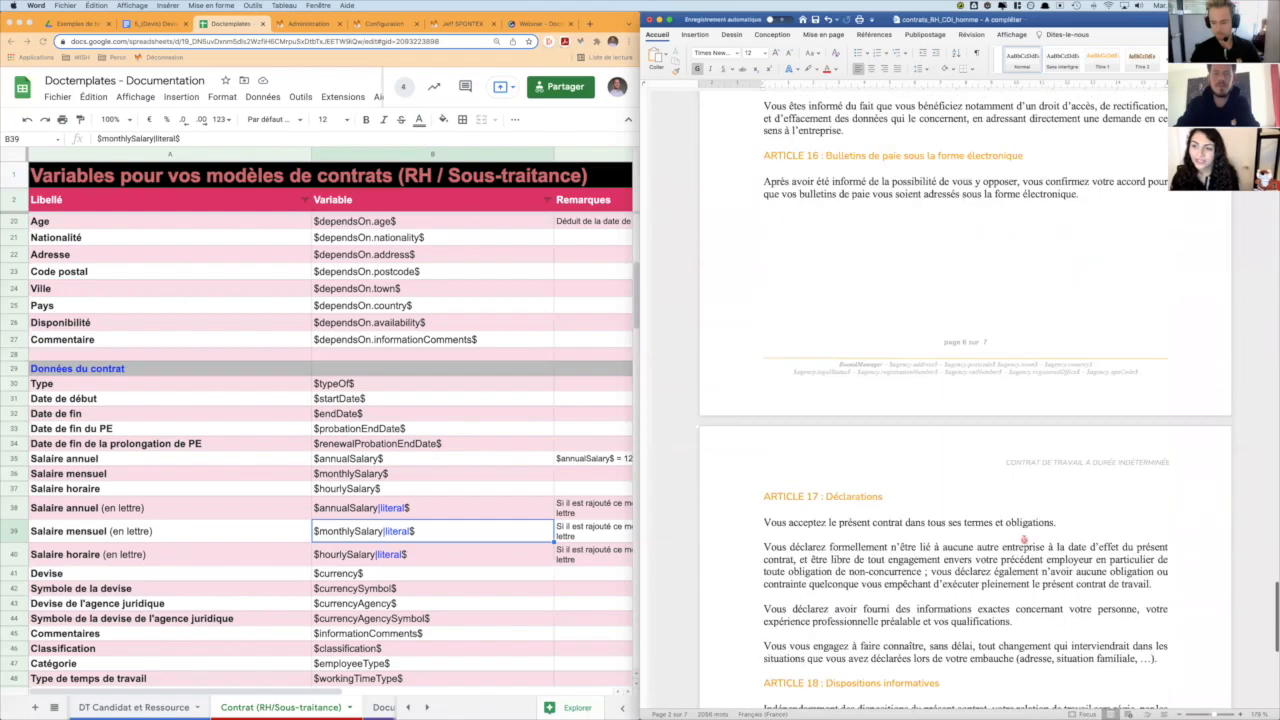
scroll(1024, 540, down, 4)
double_click(1136, 339)
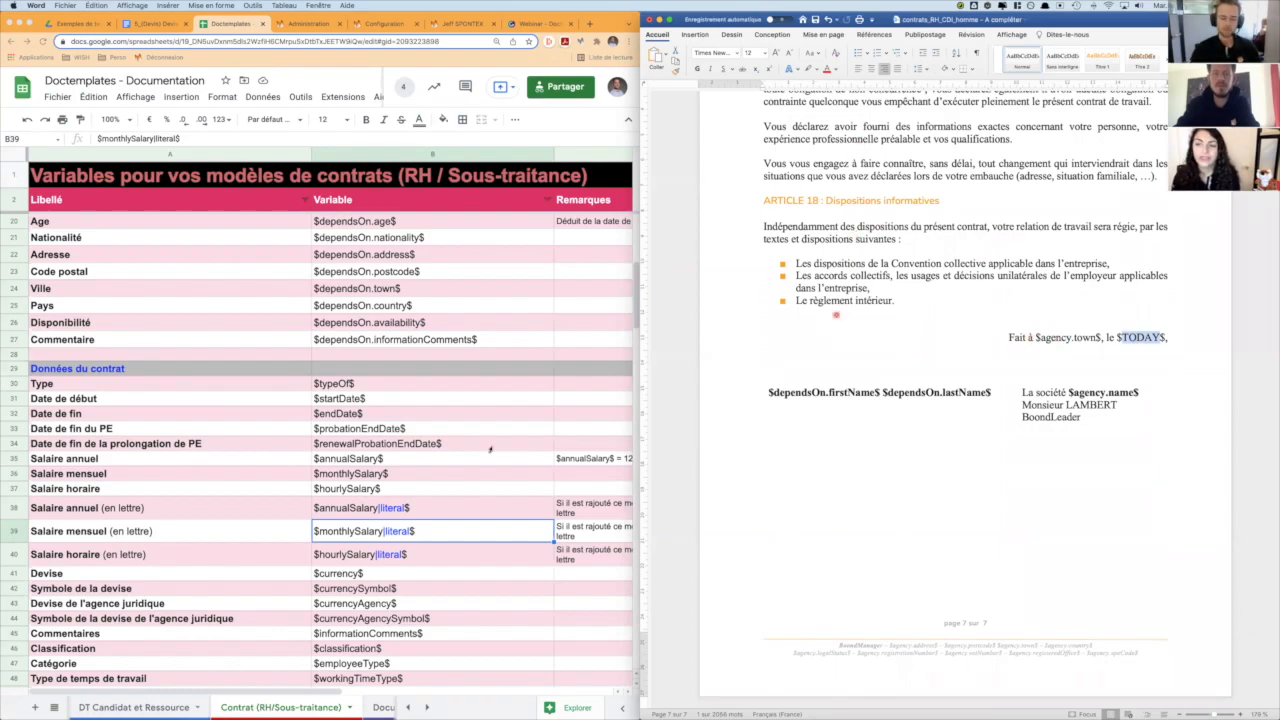
- Expand the Contrats RH et sous-traitance templates in BoondManager and read the naming instructions for the contract type field
click(380, 24)
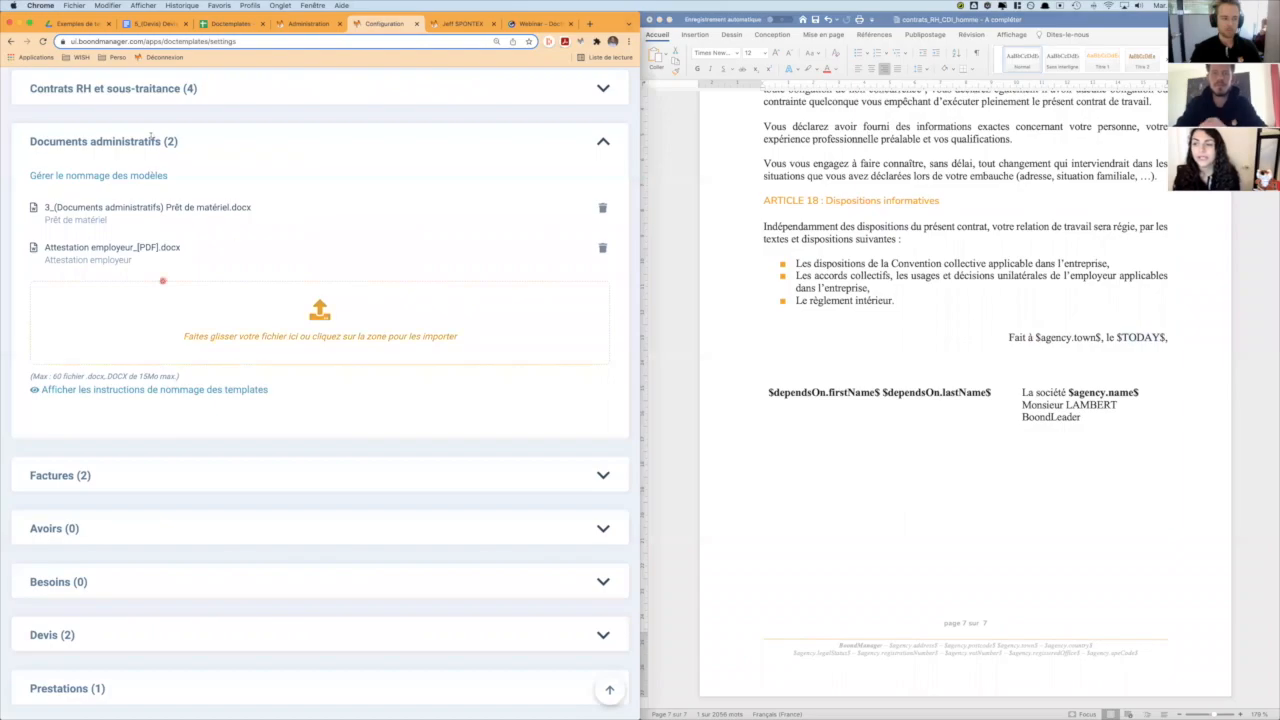
click(187, 140)
click(214, 146)
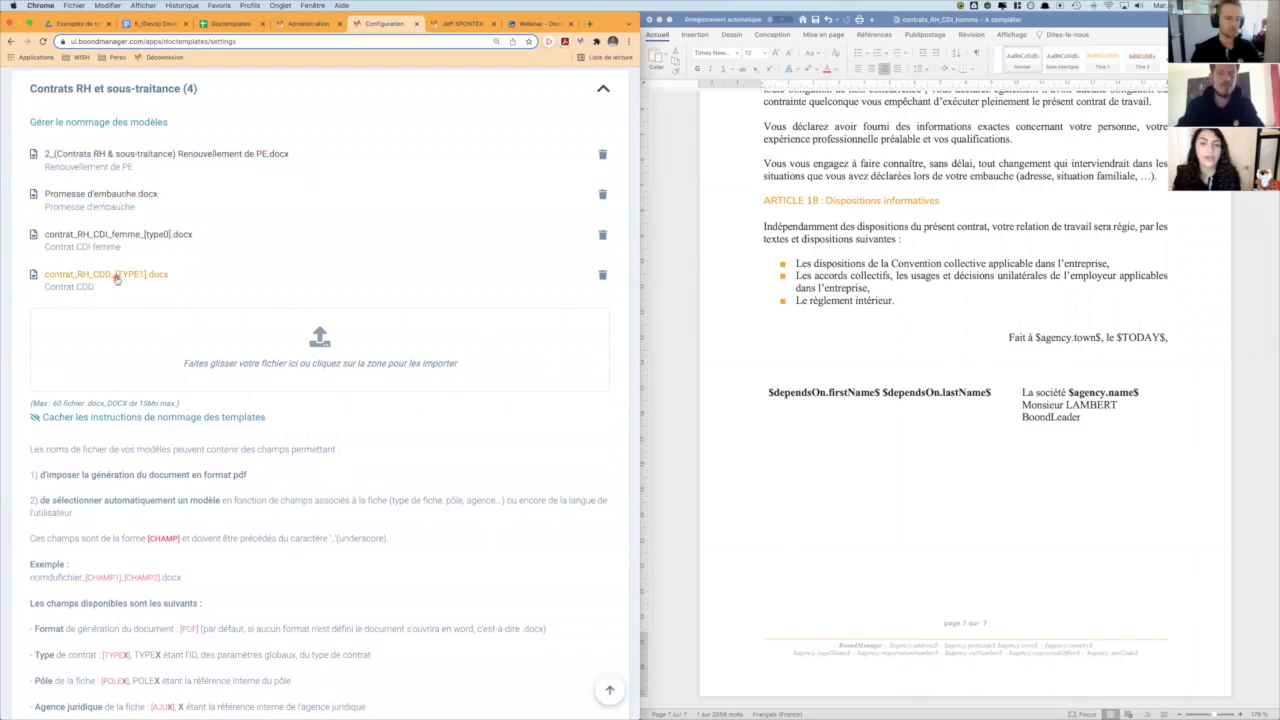
click(987, 215)
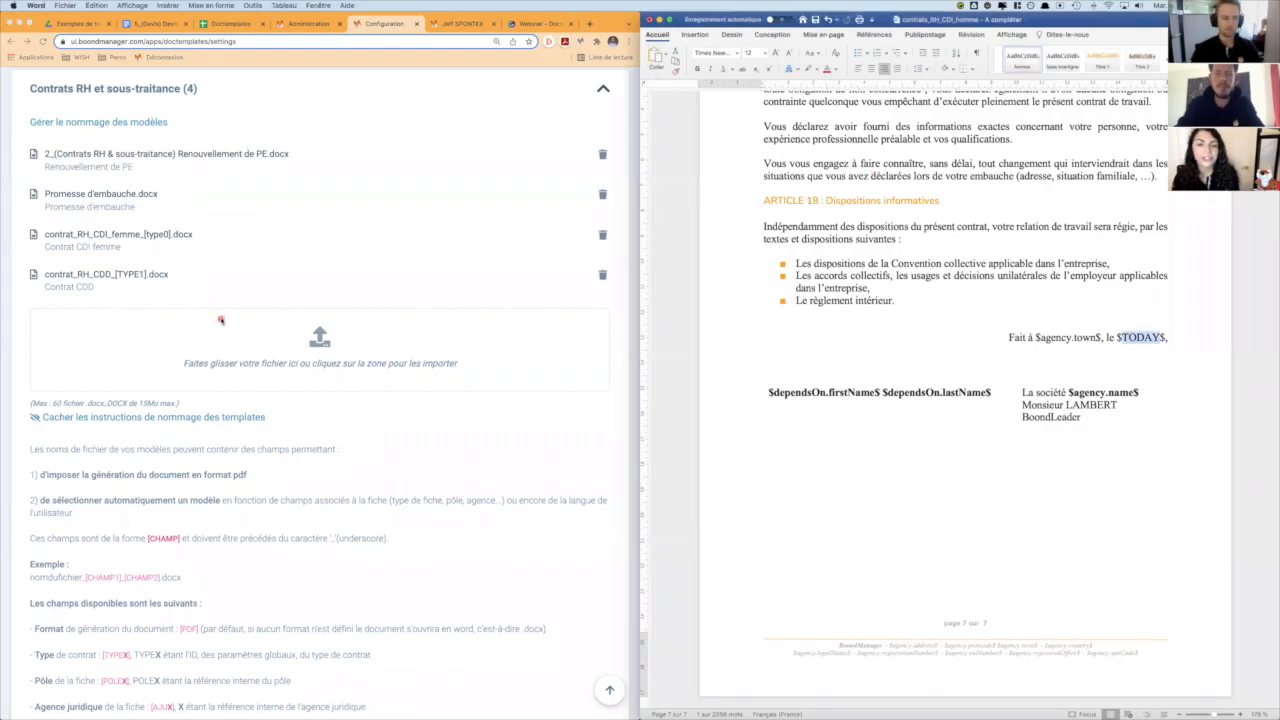
scroll(275, 442, down, 5)
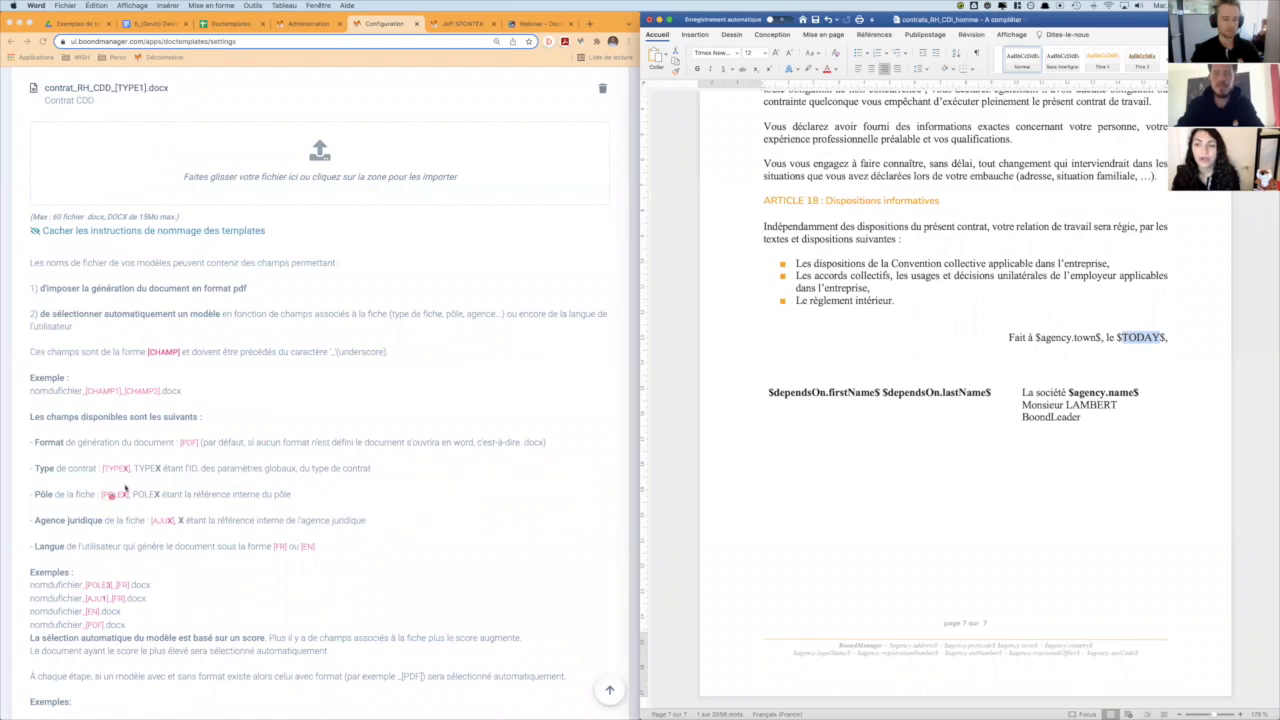
click(52, 470)
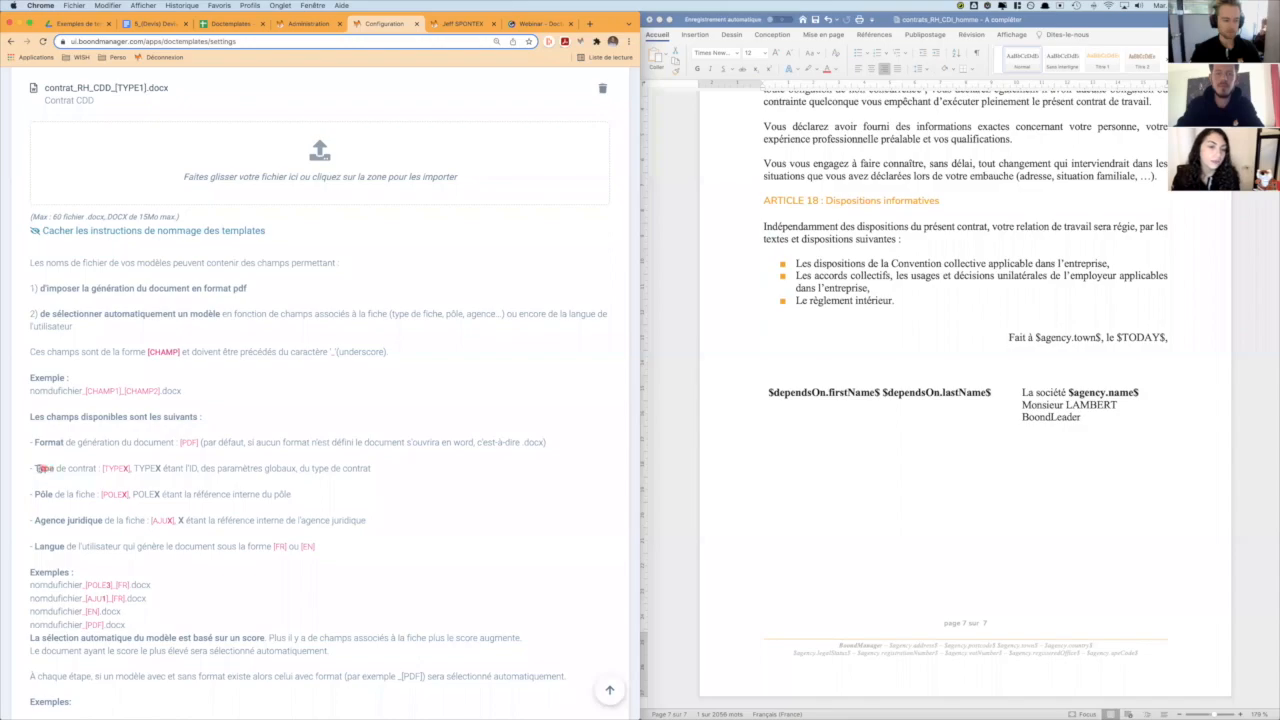
drag(36, 468, 130, 470)
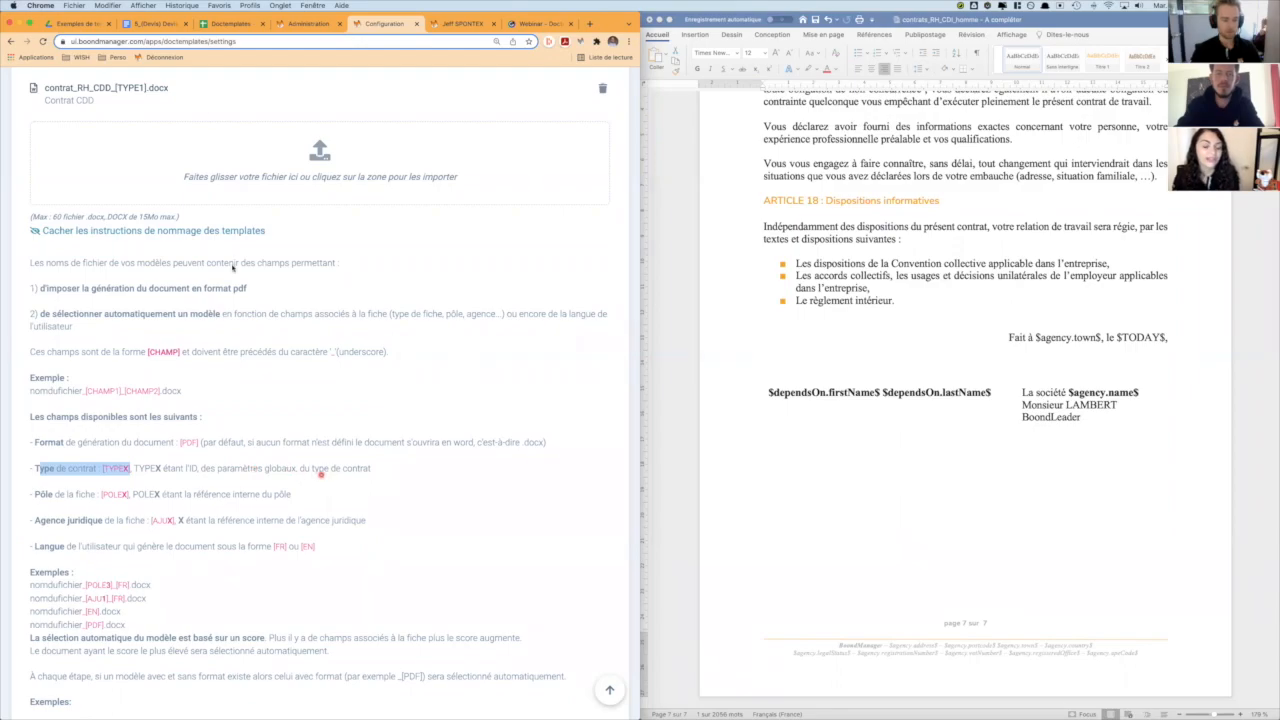
- Open the HR data in BoondManager's global settings and check the IDs of the CDI and CDD contract types
click(310, 25)
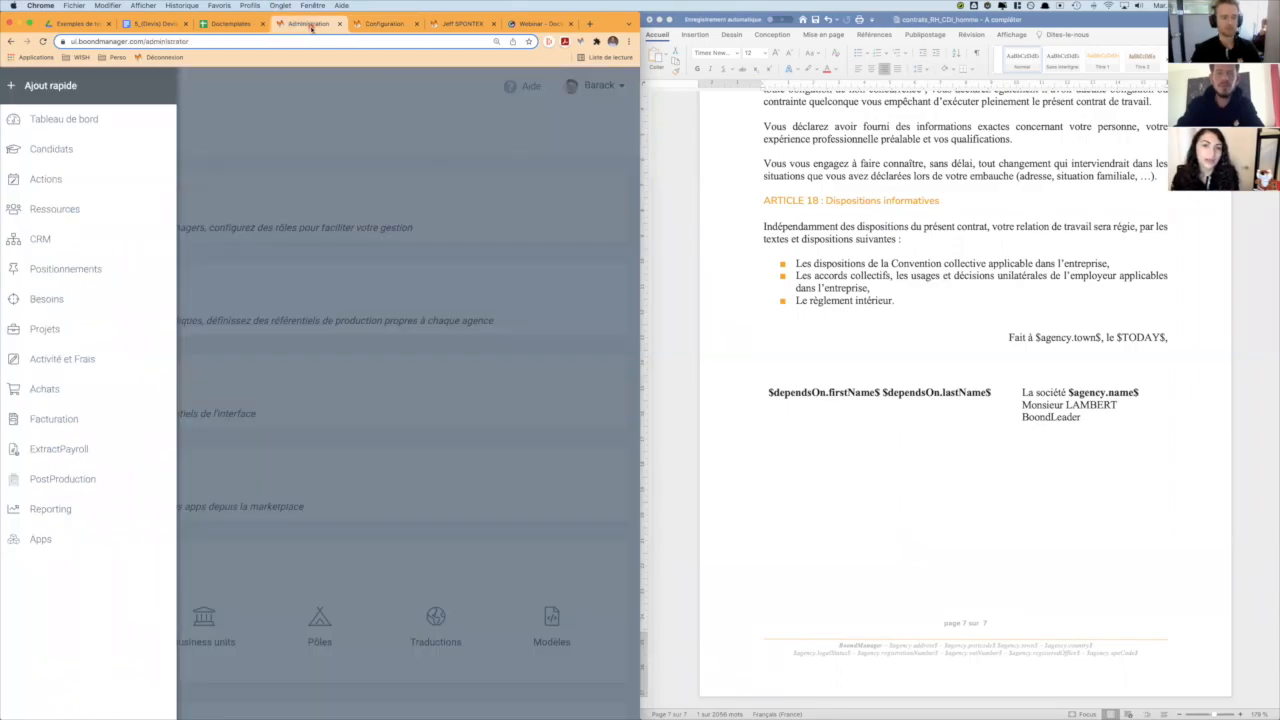
click(289, 149)
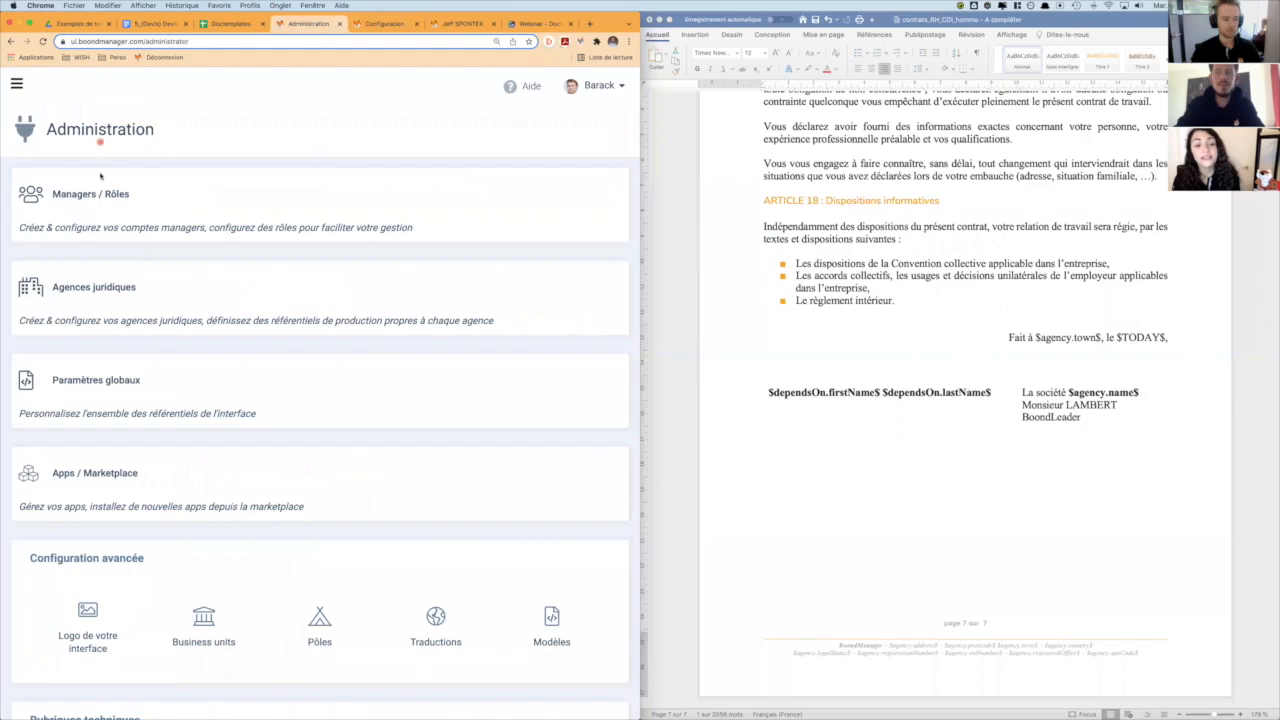
click(197, 391)
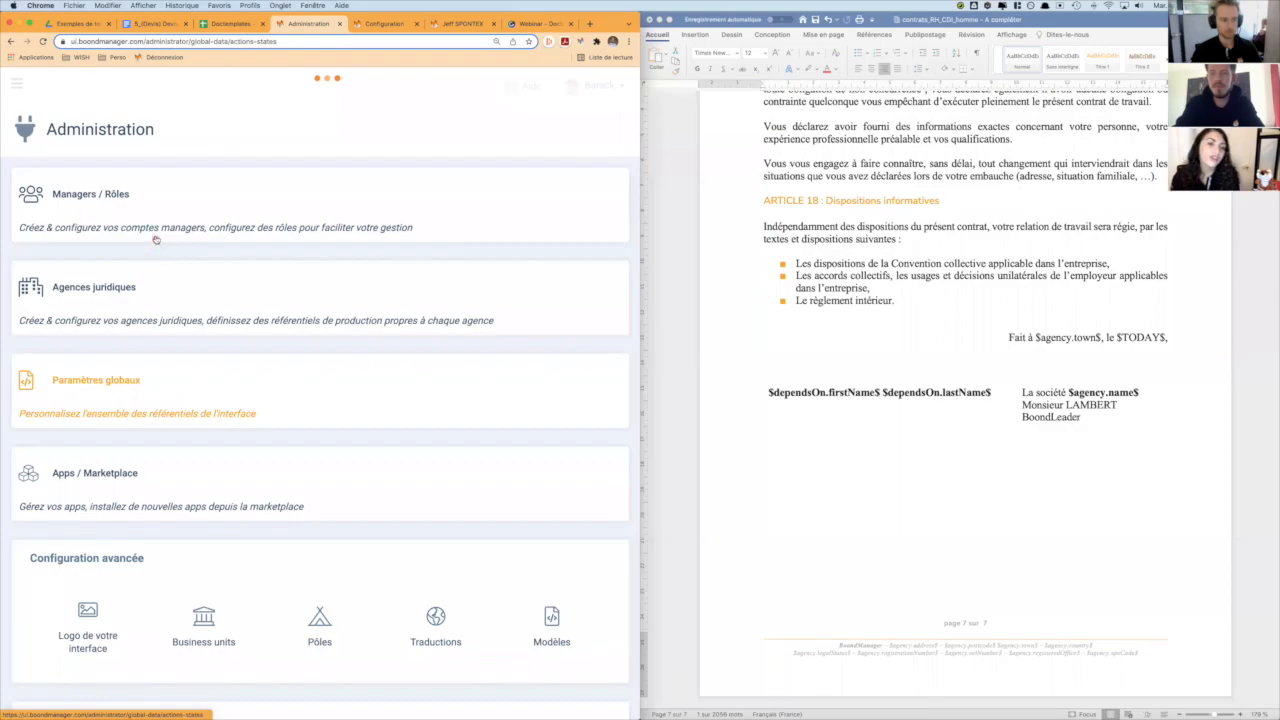
click(150, 170)
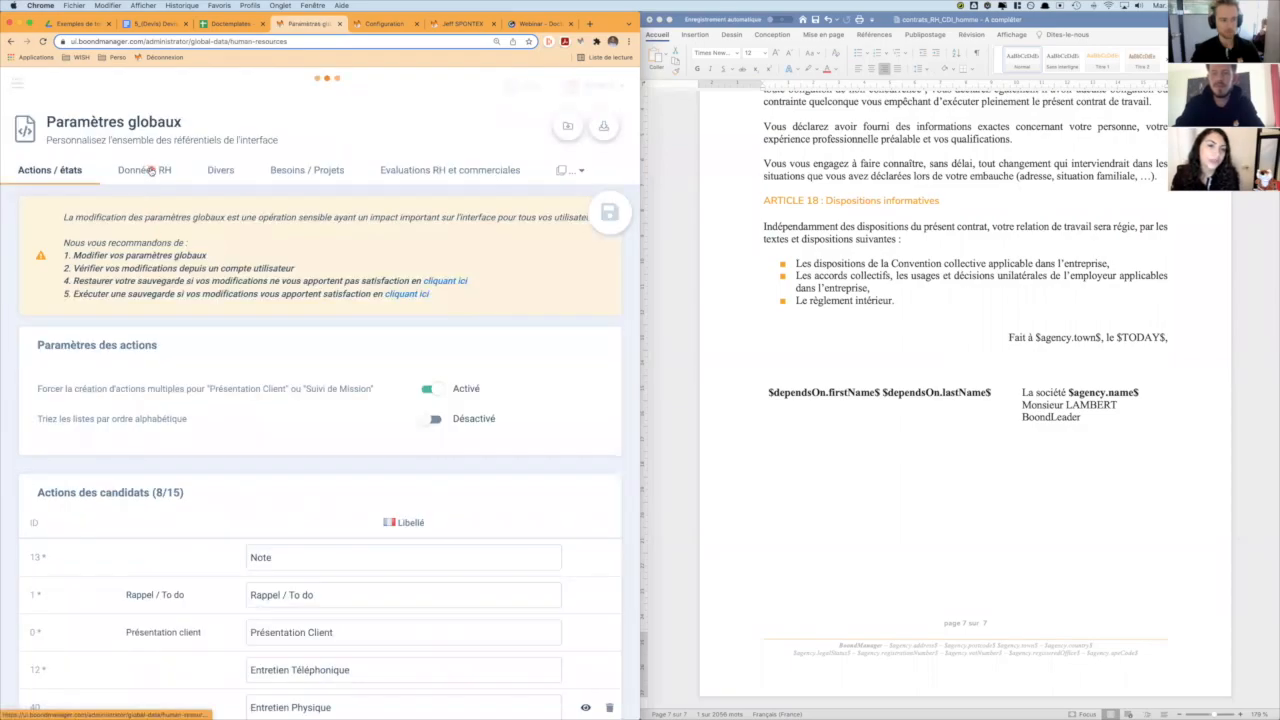
scroll(320, 339, down, 5)
click(59, 284)
drag(37, 271, 133, 272)
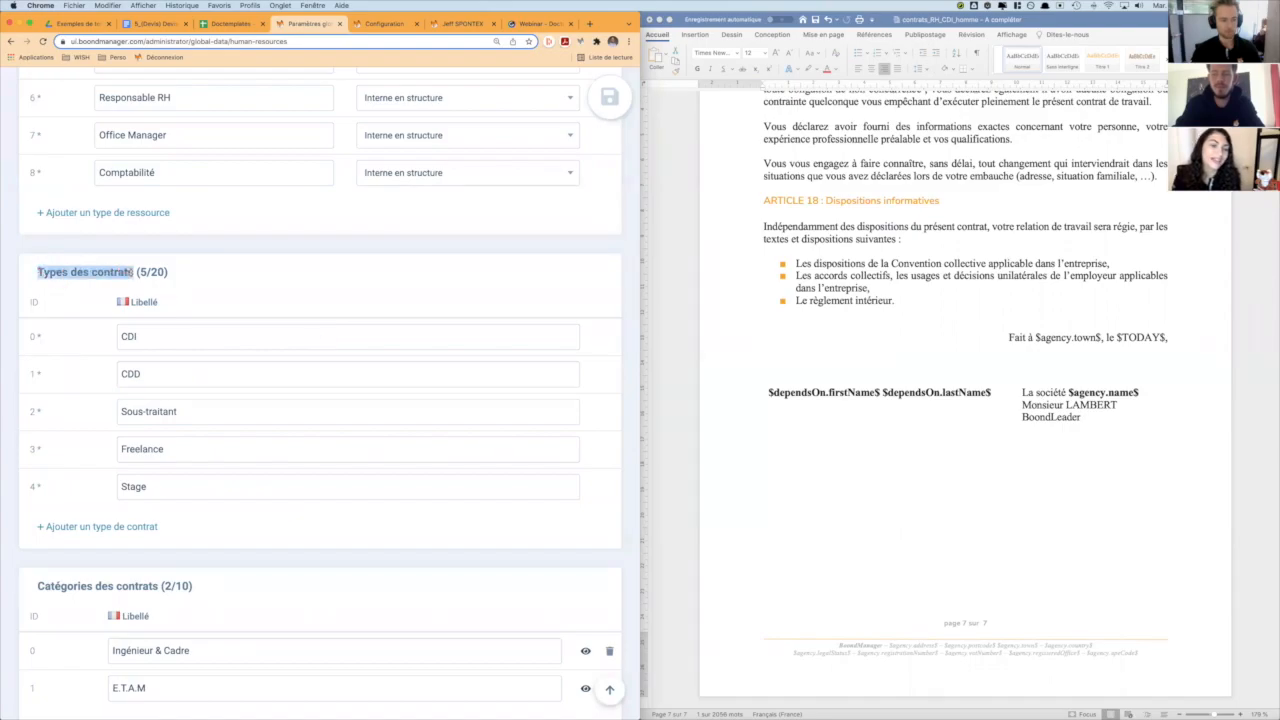
scroll(110, 337, down, 2)
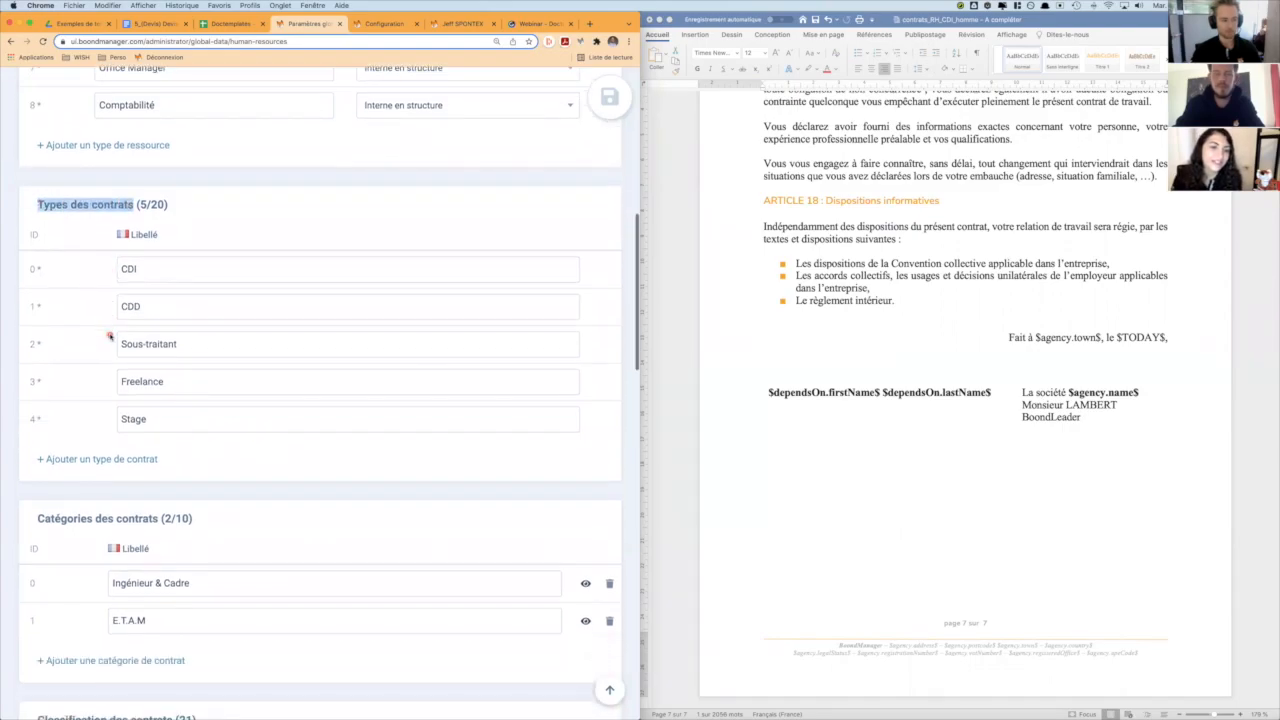
drag(149, 269, 115, 271)
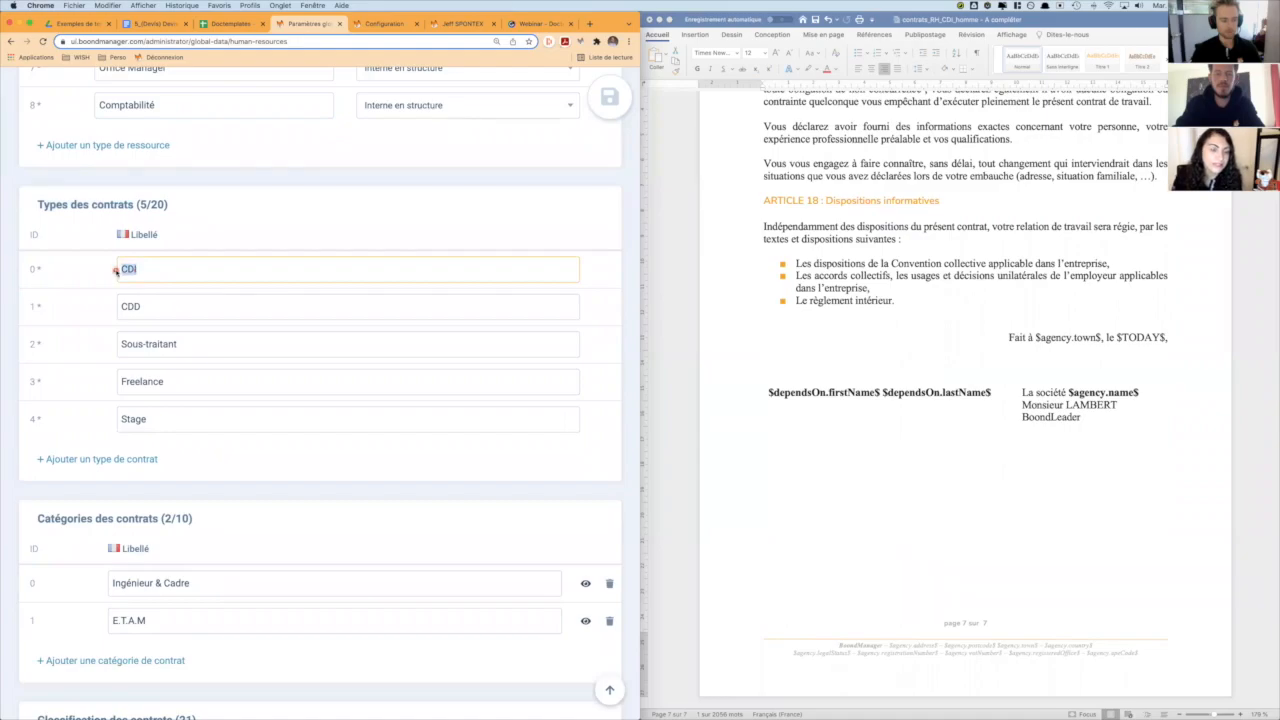
click(35, 270)
drag(139, 311, 105, 310)
click(70, 331)
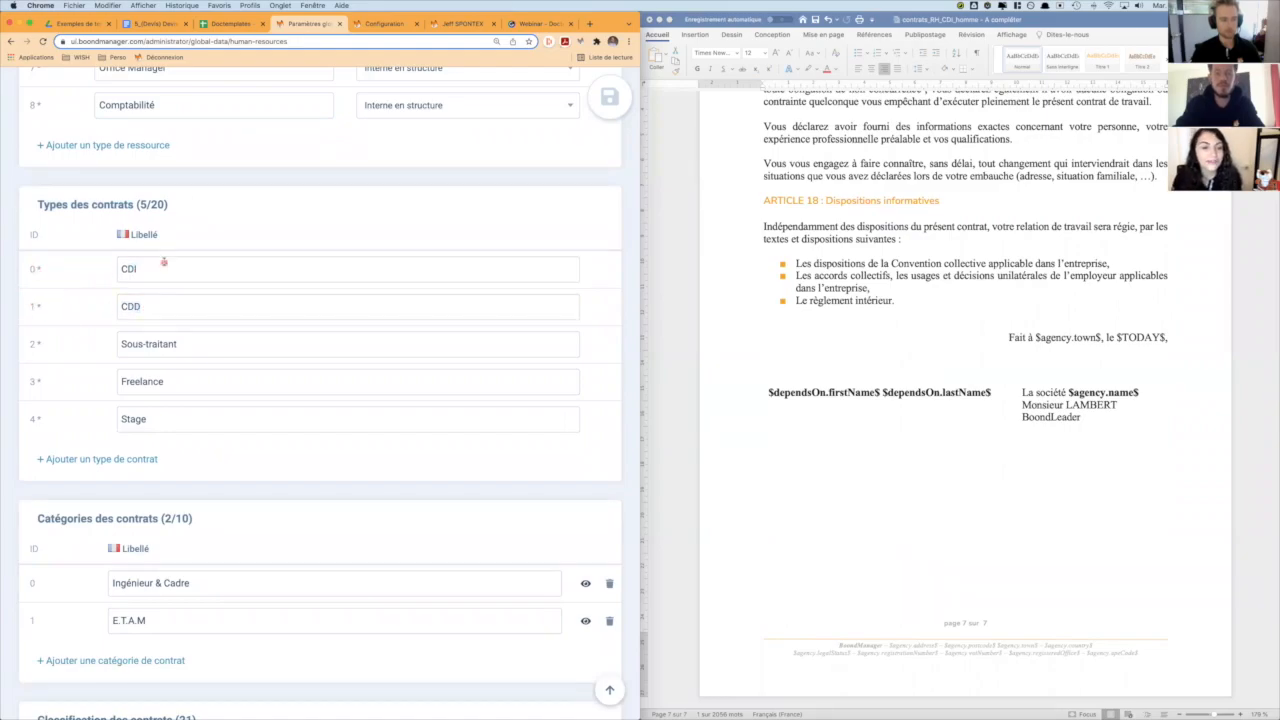
- Check the existing contract template names and save the Word contract as contrats_RH_CDI_homme_[TYPE0].docx in the Doctemplates folder
click(370, 24)
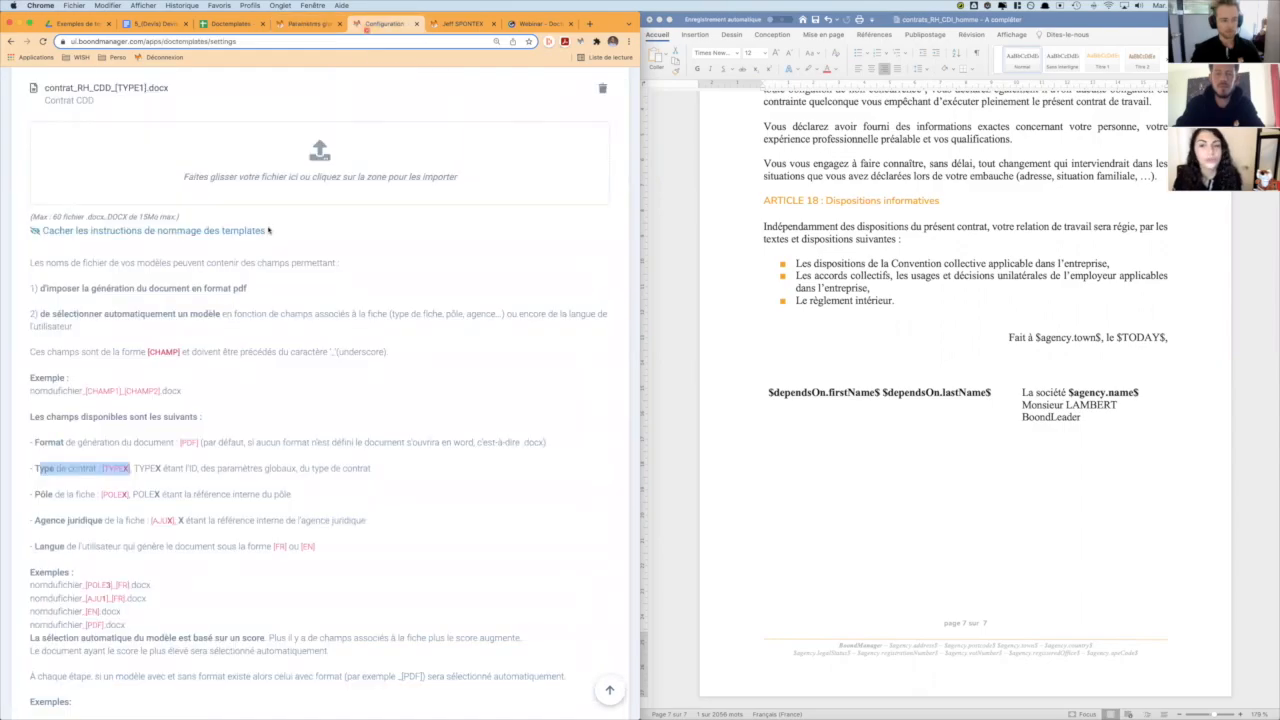
scroll(115, 482, up, 3)
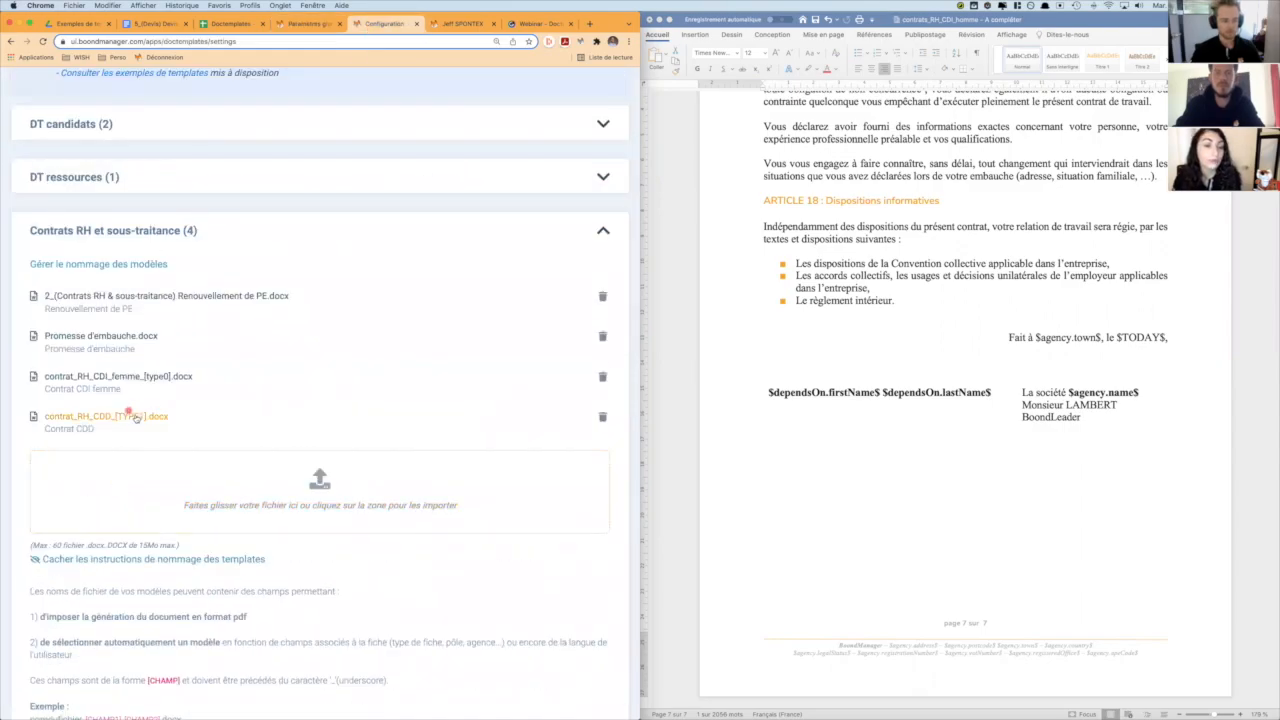
click(820, 277)
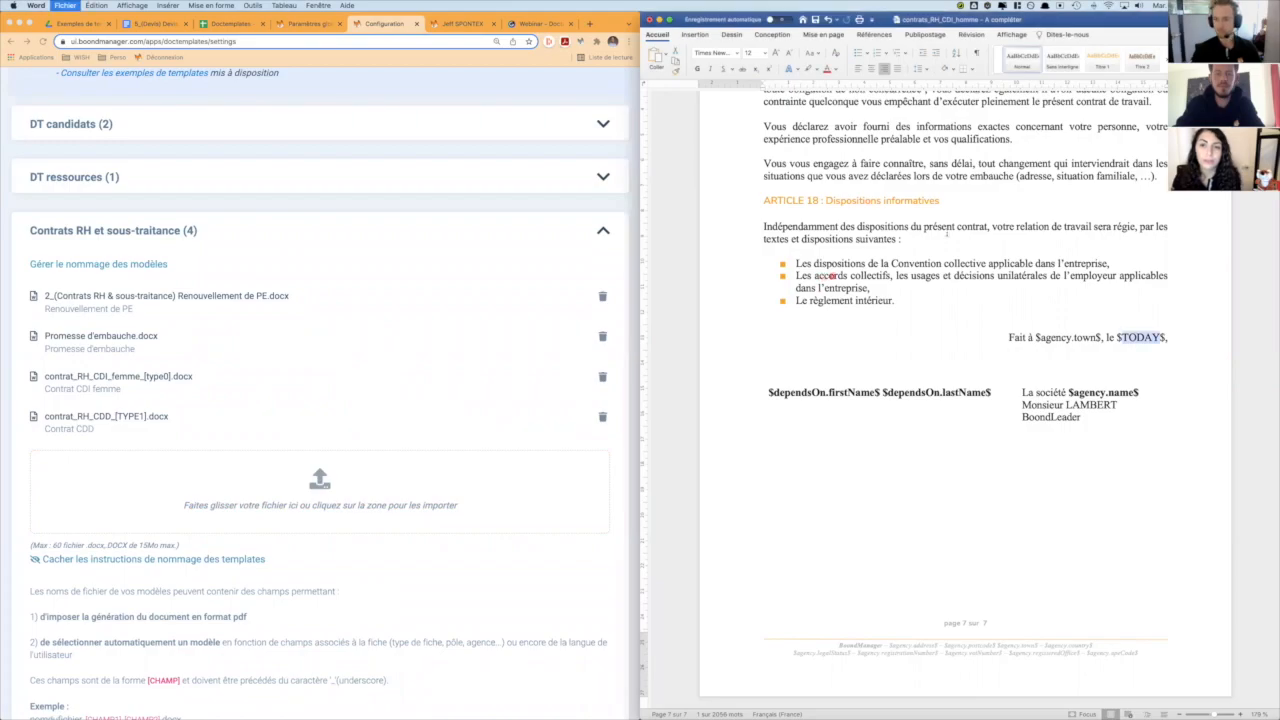
key(super+shift+s)
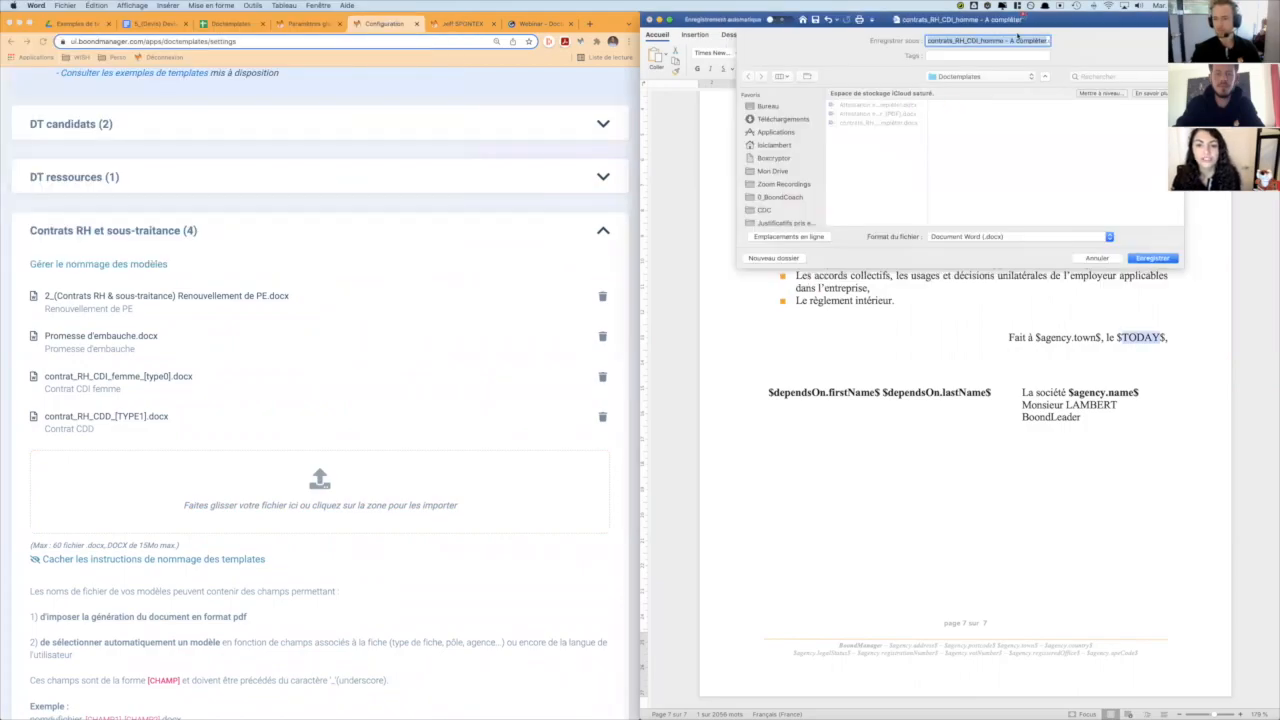
click(1005, 40)
key(alt+shift+Right)
key(alt+shift+Right)
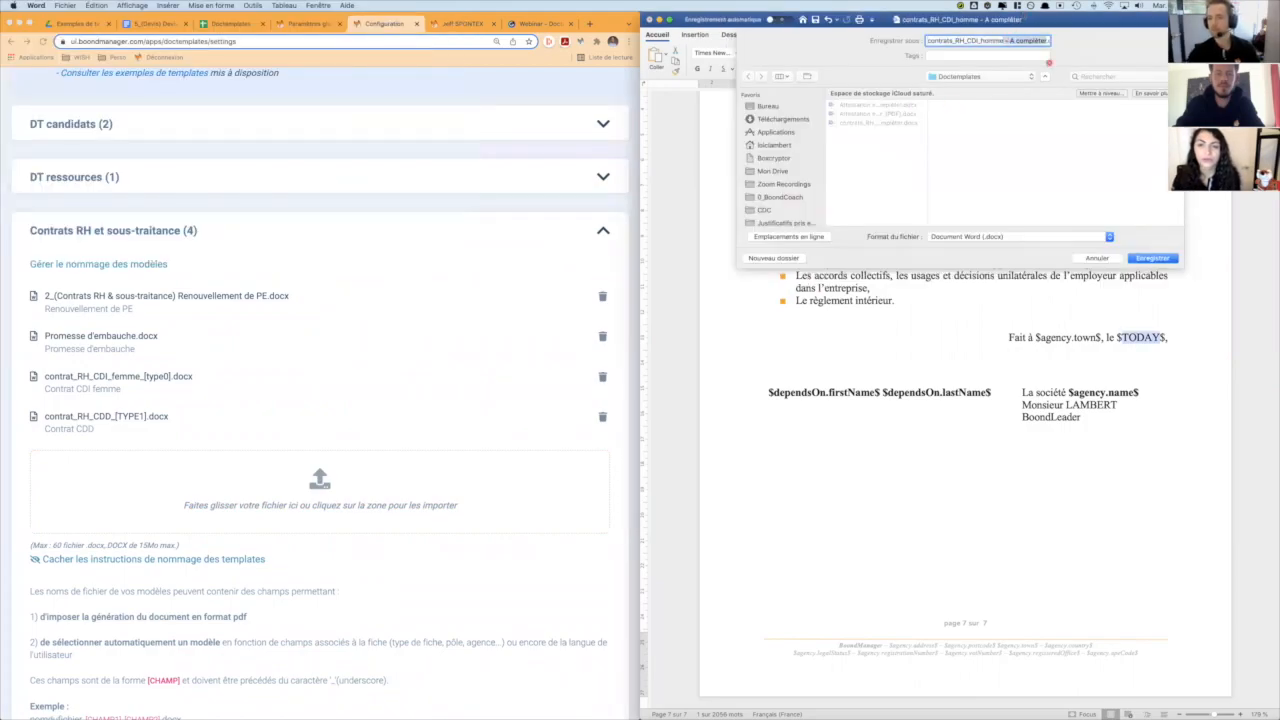
text(_[TYPE0].docx)
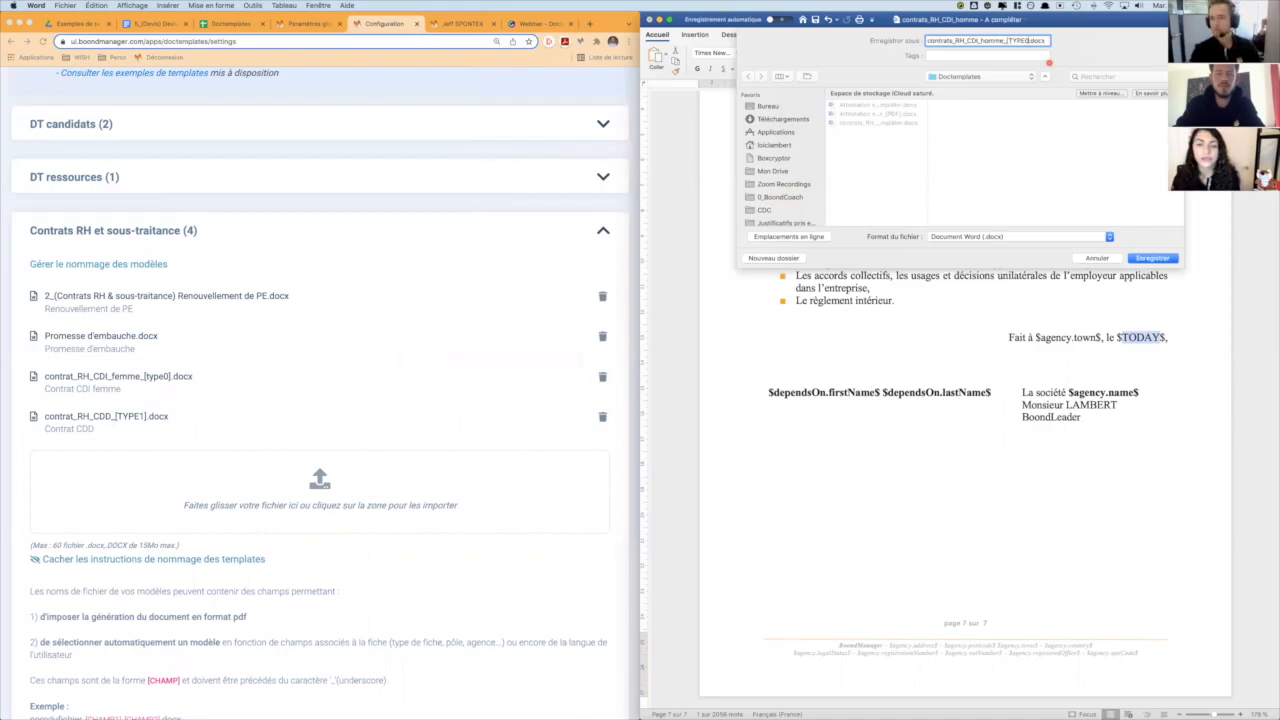
click(1155, 258)
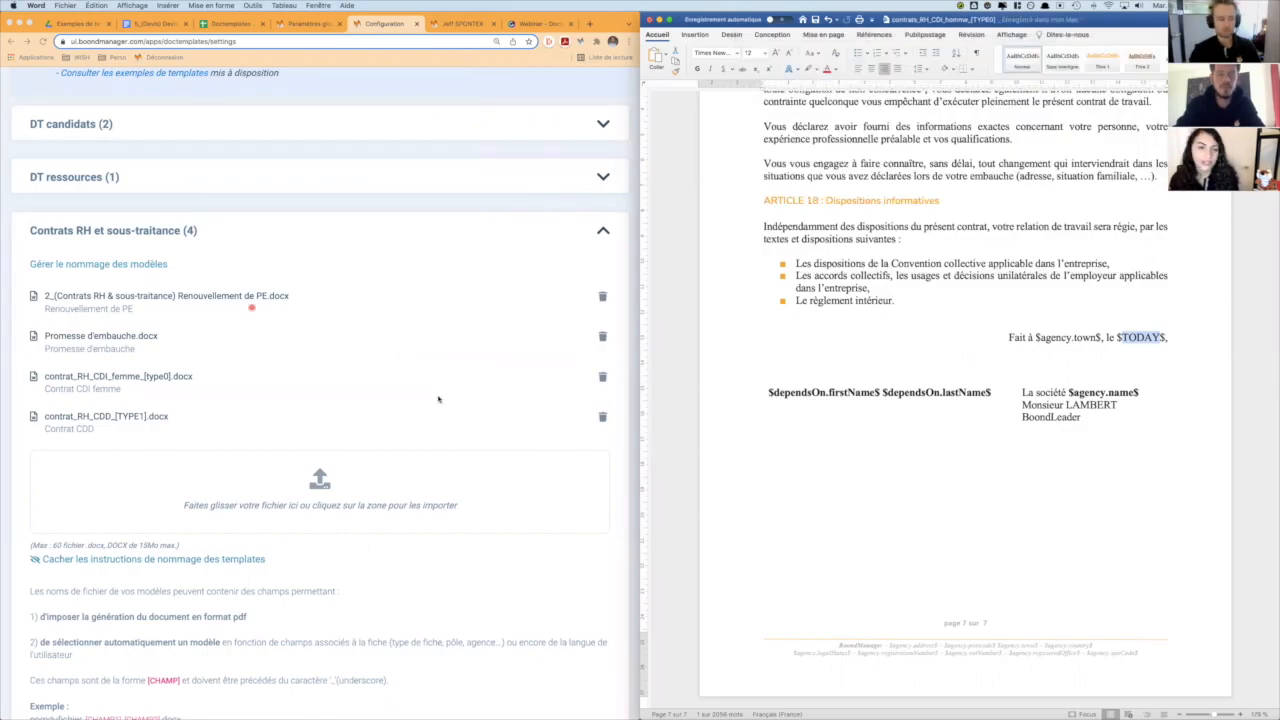
- Upload contrats_RH_CDI_homme_[TYPE0].docx from the Doctemplates folder to the Contrats RH et sous-traitance templates in BoondManager
key(super+Tab)
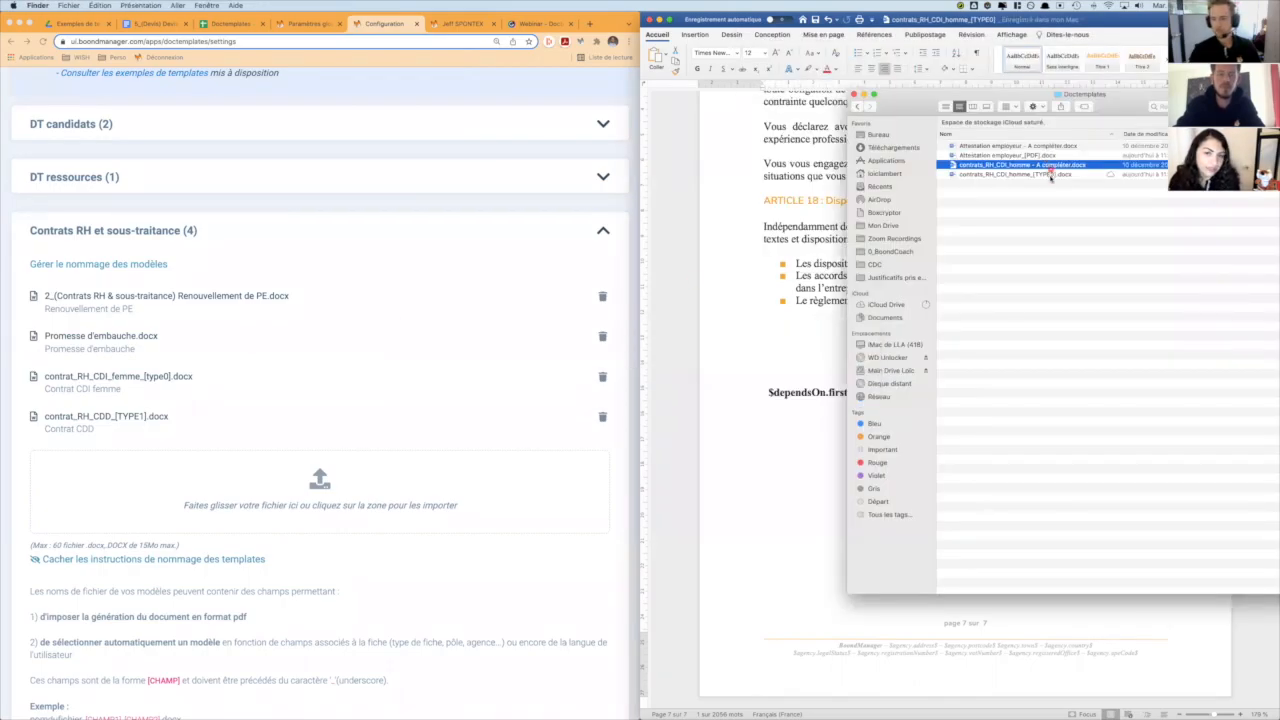
click(1052, 175)
drag(277, 362, 281, 486)
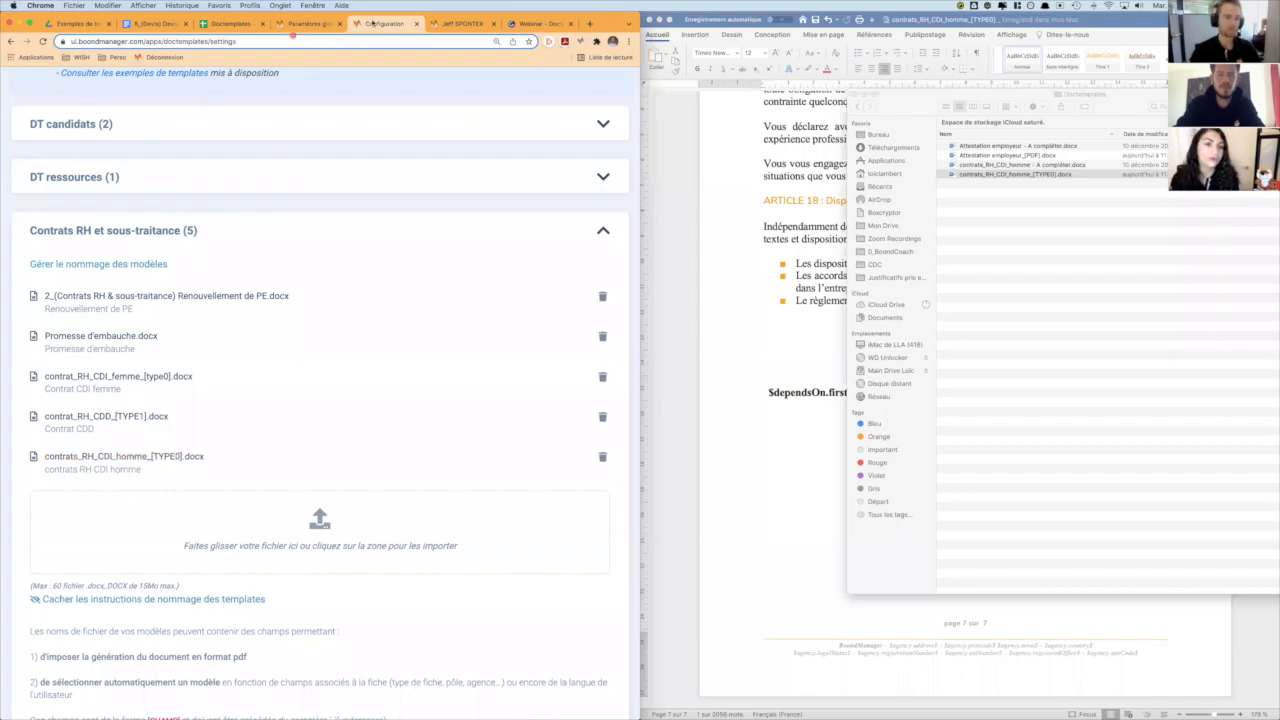
- Generate a document from the contrats RH CDI homme template in the administrative section of the iOS developer's resource record
click(460, 23)
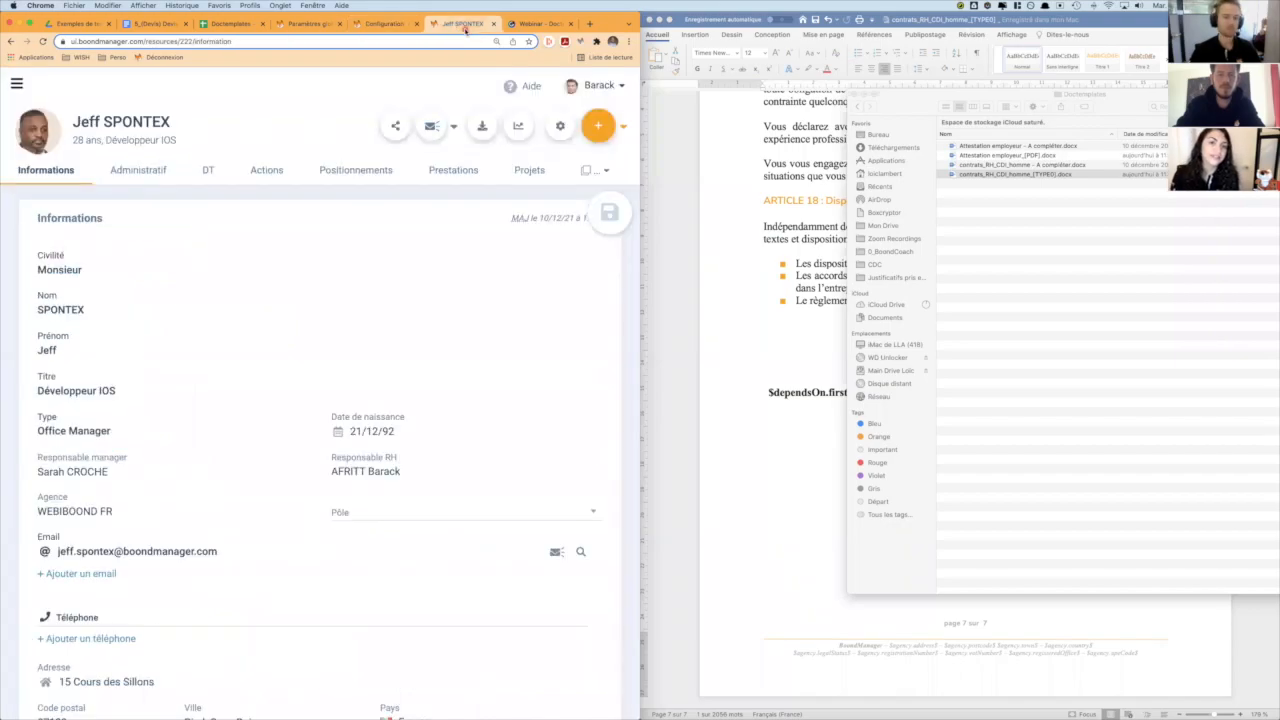
click(133, 171)
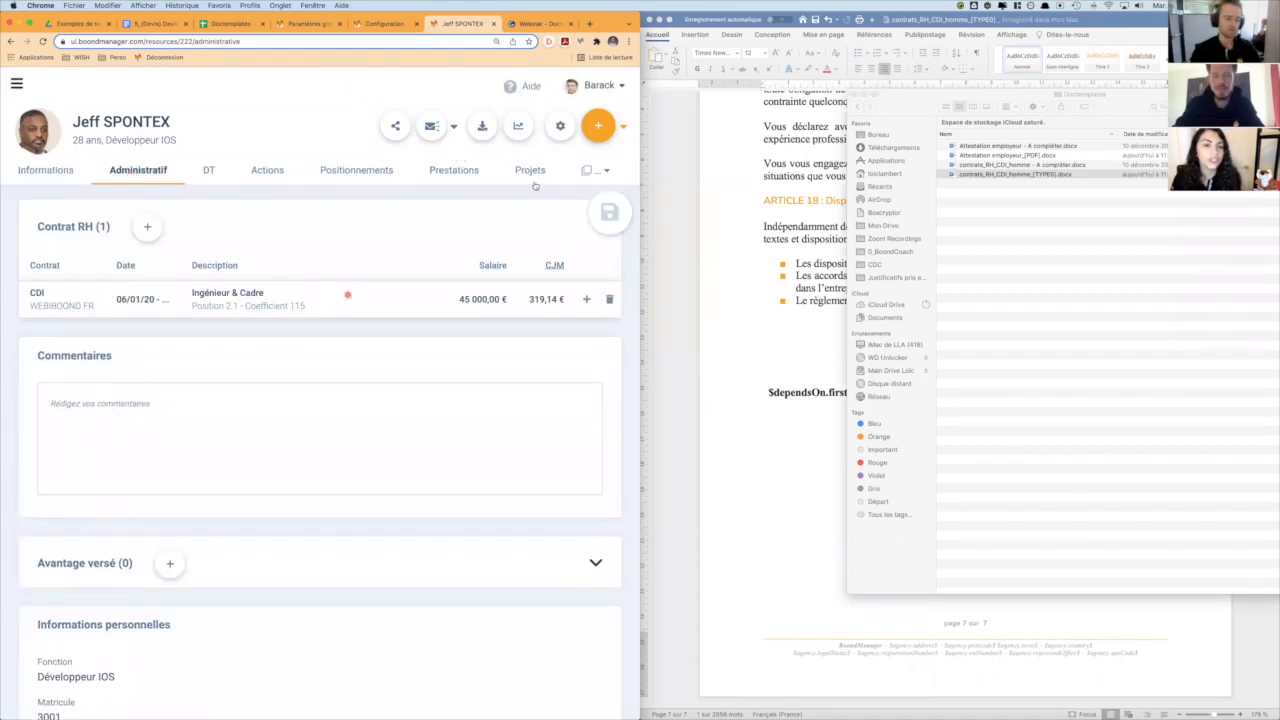
click(484, 127)
click(210, 250)
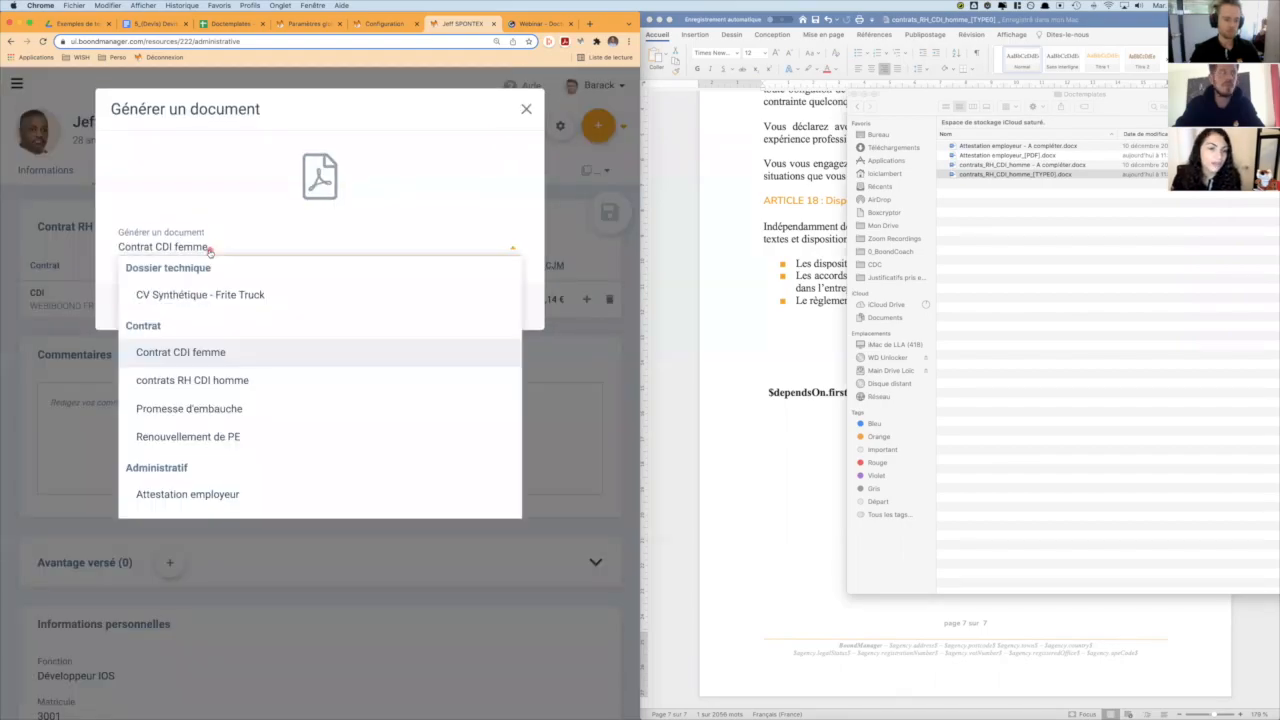
click(230, 381)
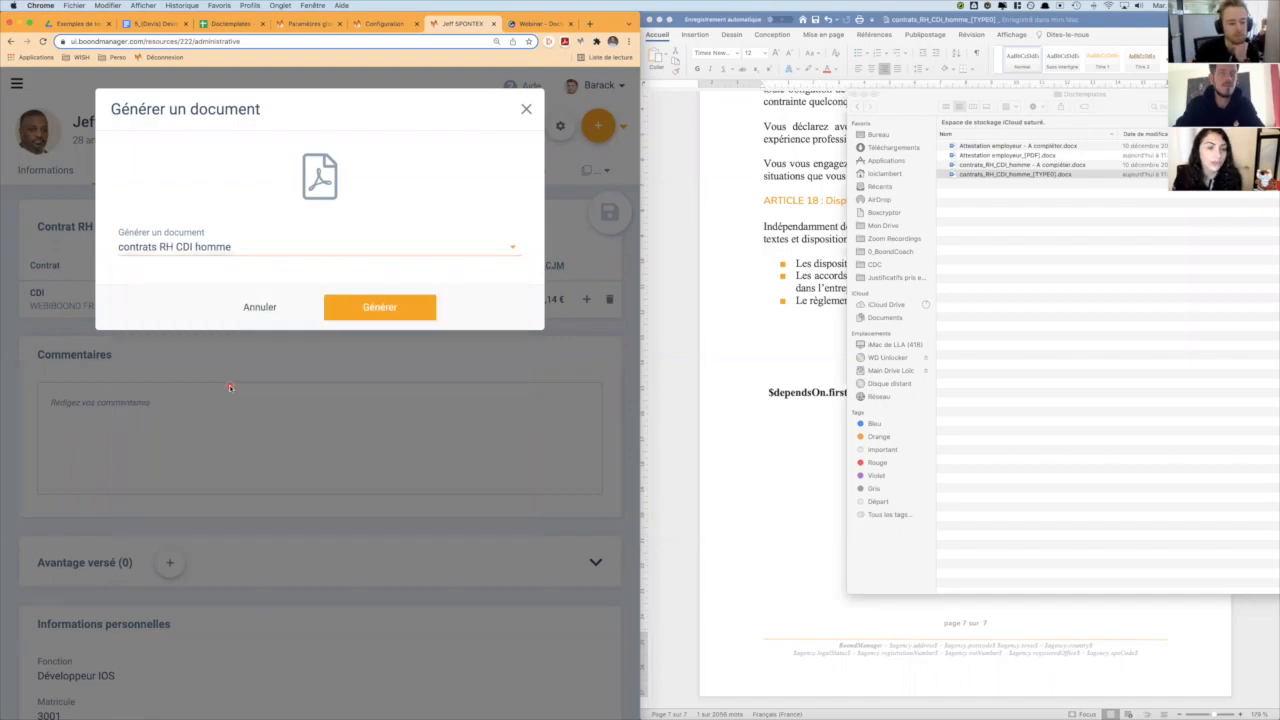
click(400, 302)
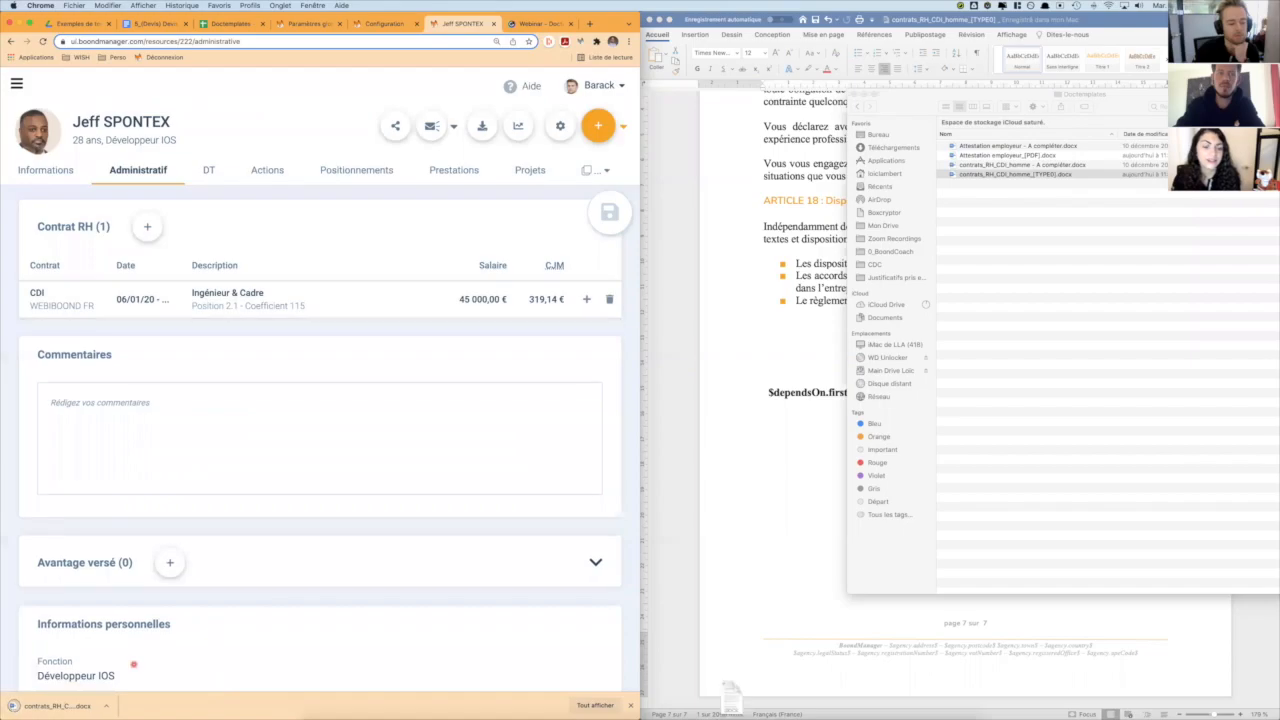
- Open the generated CDI contract in Word, review its filled-in fields and articles, and close it
click(58, 706)
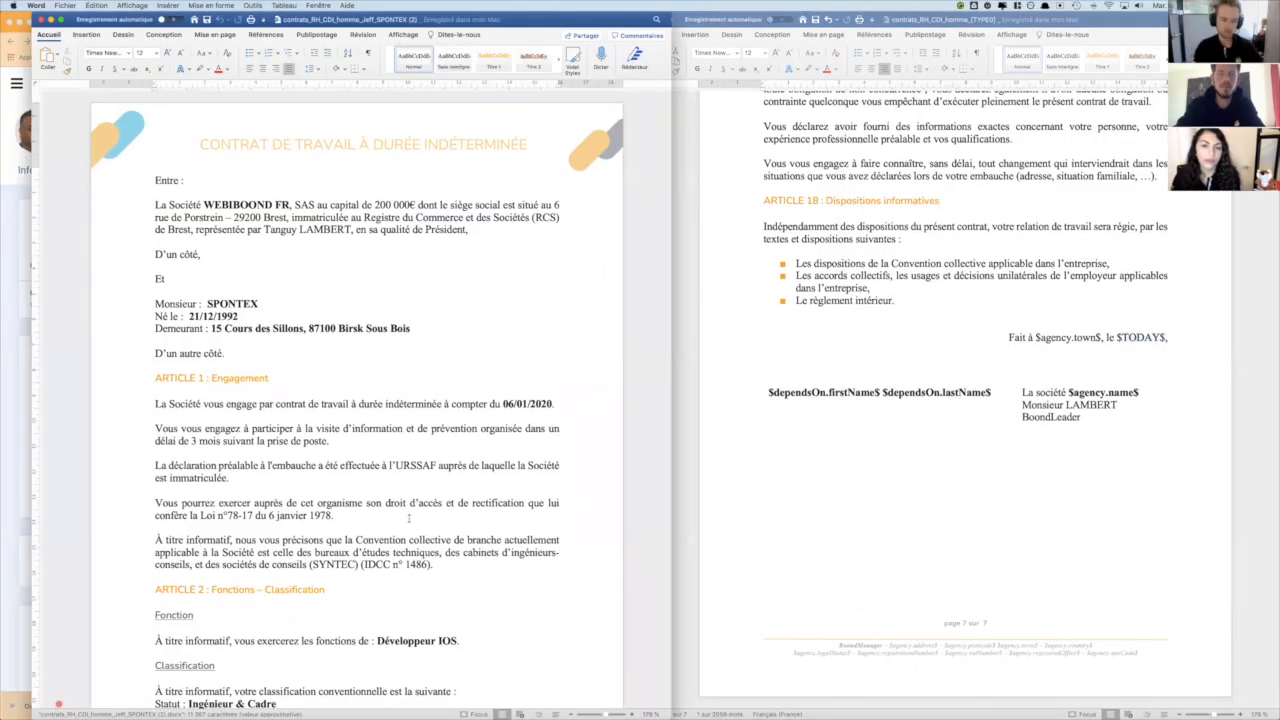
scroll(408, 519, down, 10)
scroll(408, 519, down, 15)
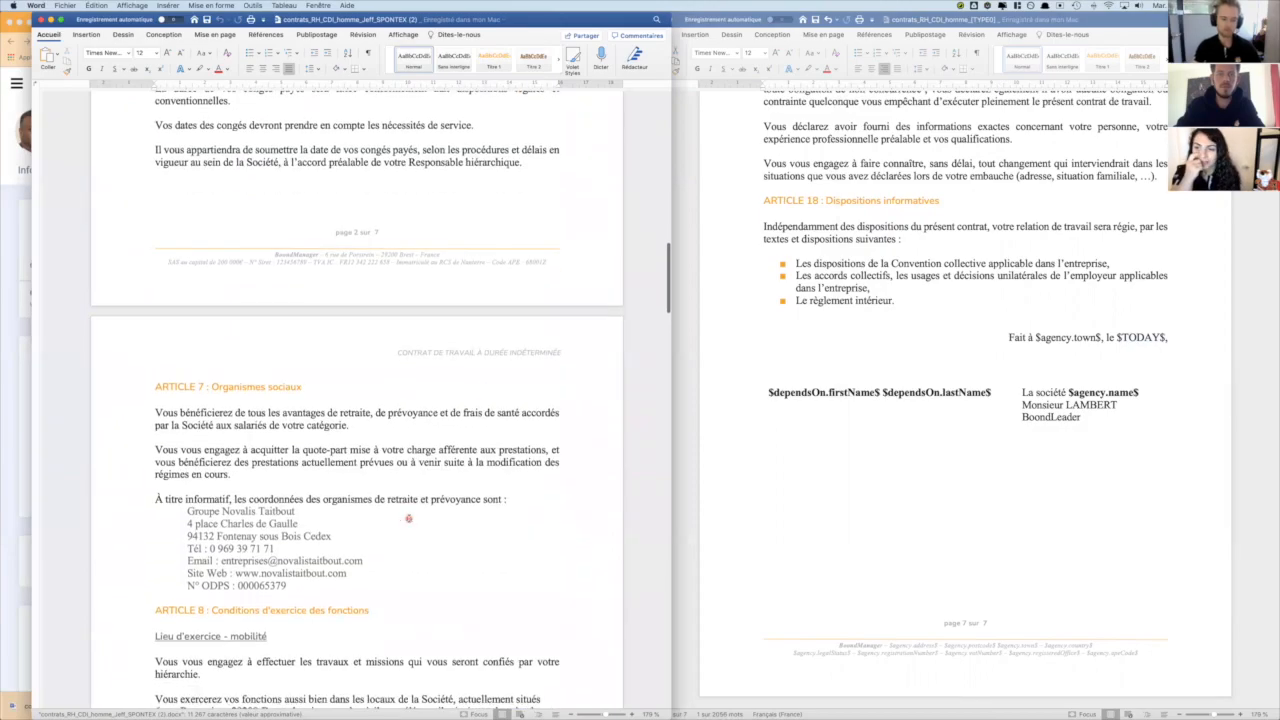
scroll(408, 519, up, 12)
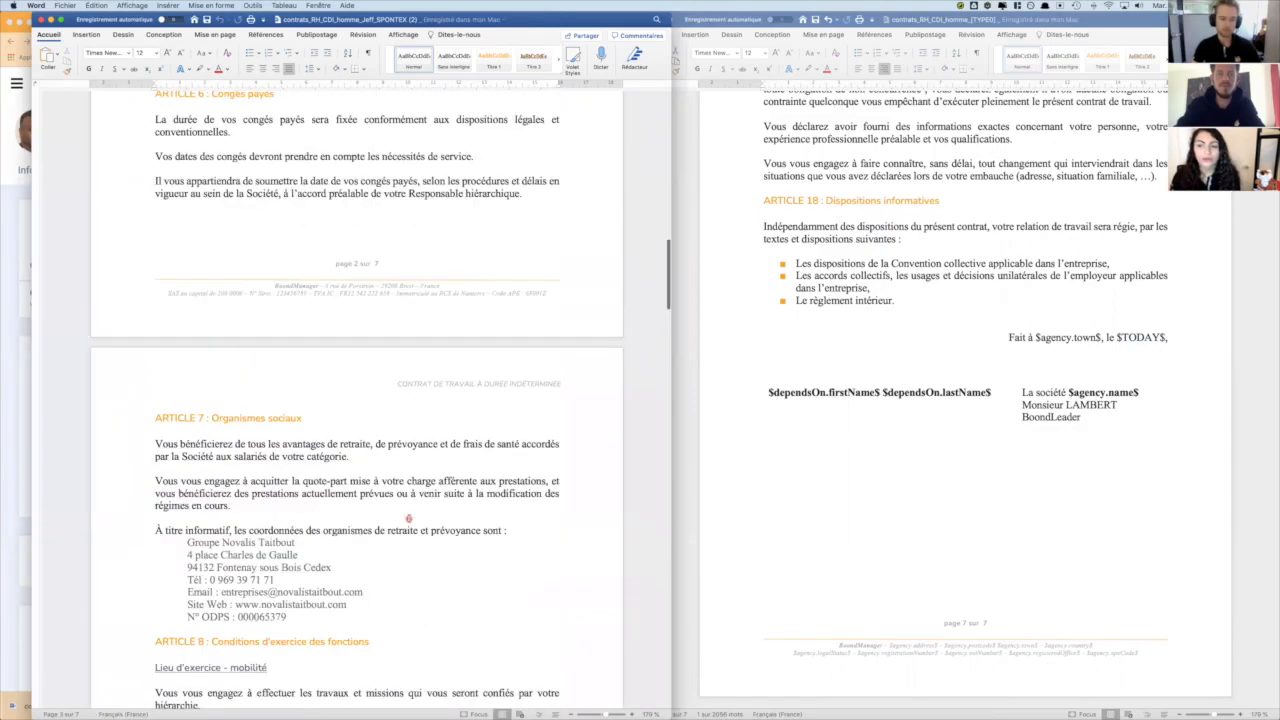
scroll(408, 519, up, 3)
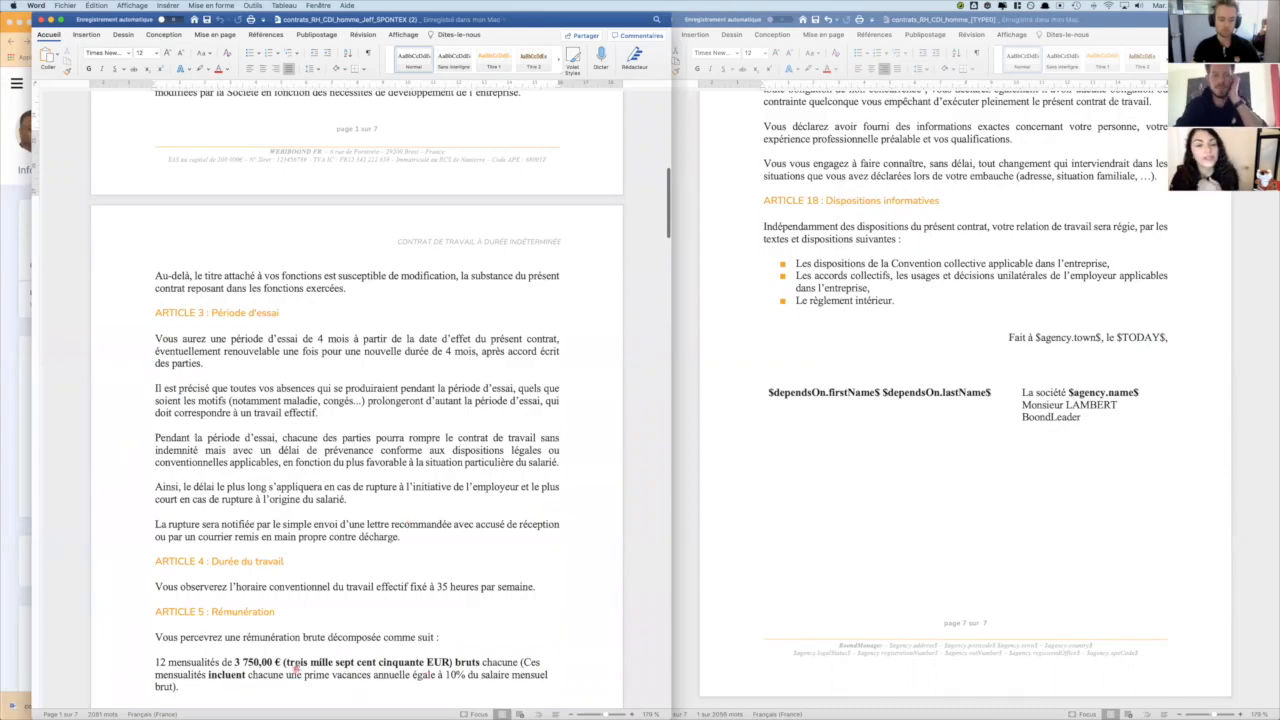
click(40, 19)
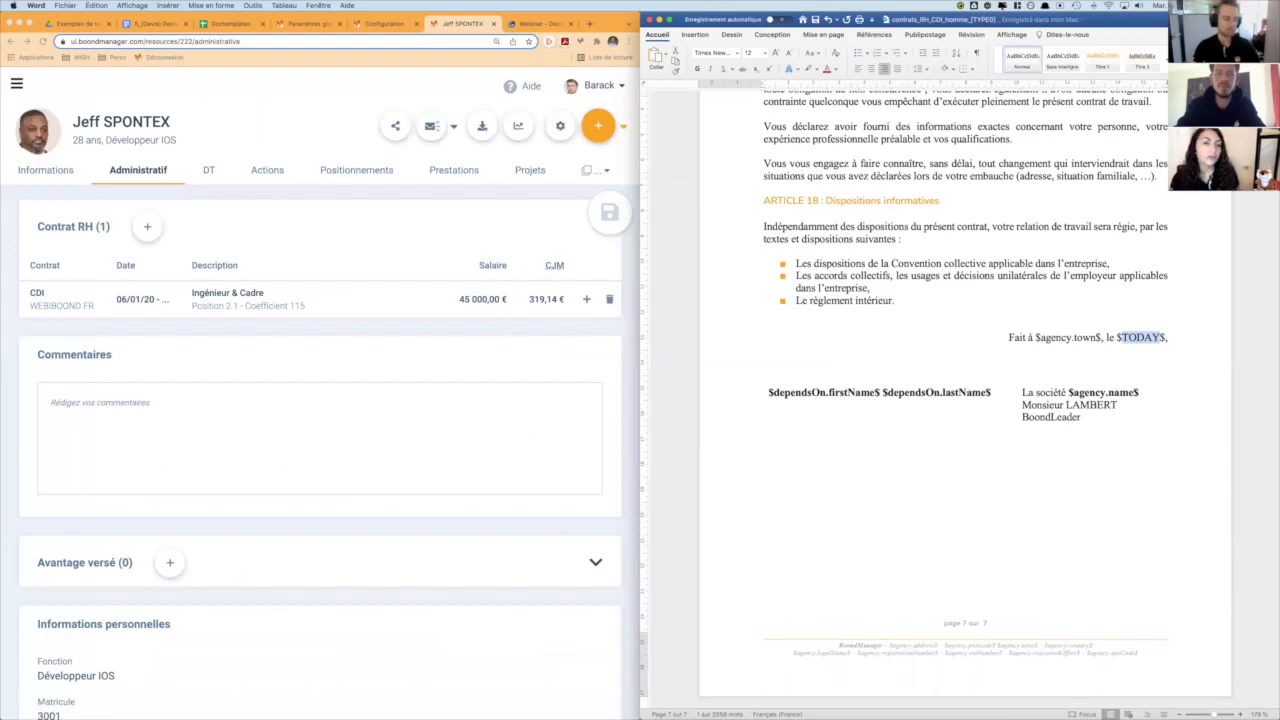
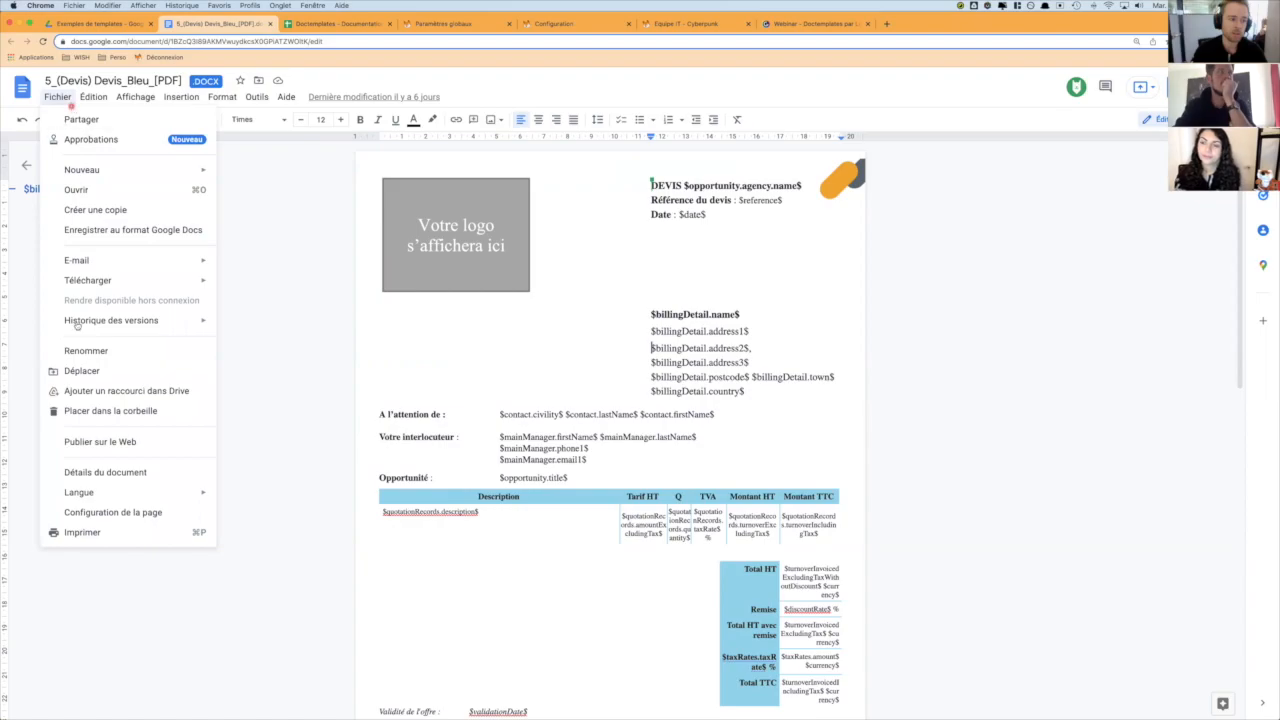
- Download the 5_(Devis) Devis_Bleu_[PDF] quote template from Google Docs as a Microsoft Word (.docx) file and open it in Word
mouse_move(100, 282)
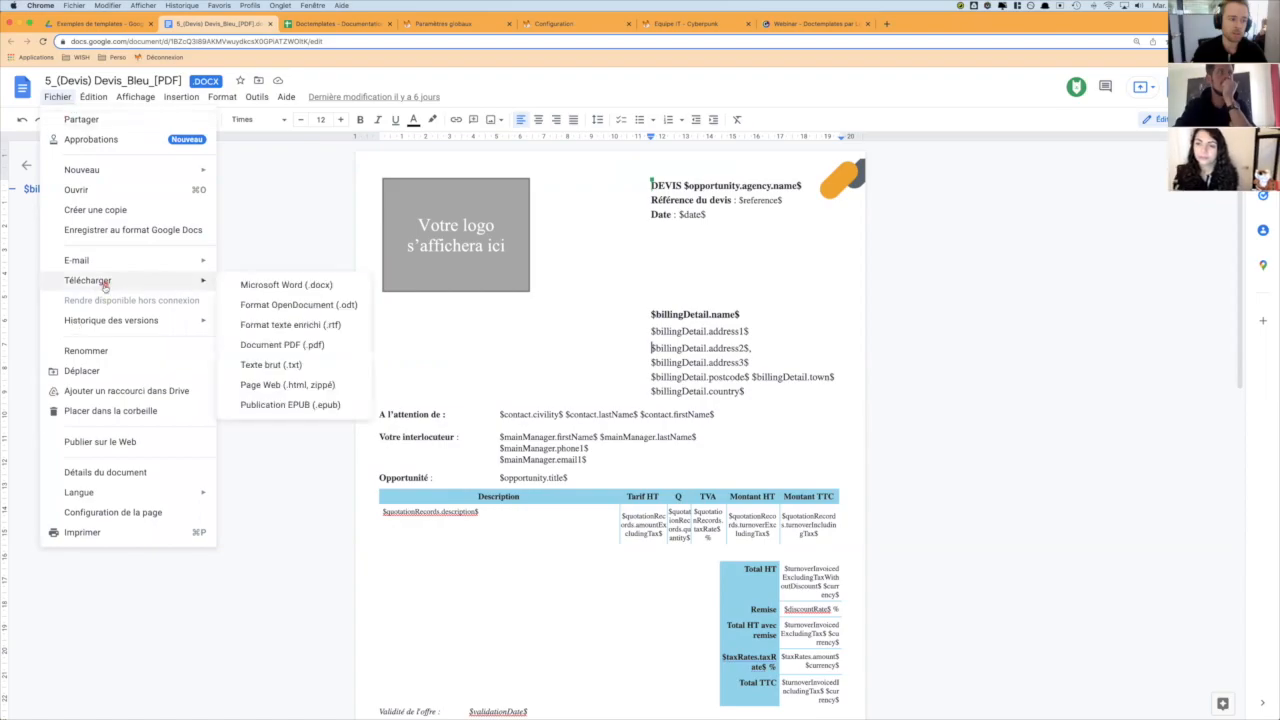
click(291, 286)
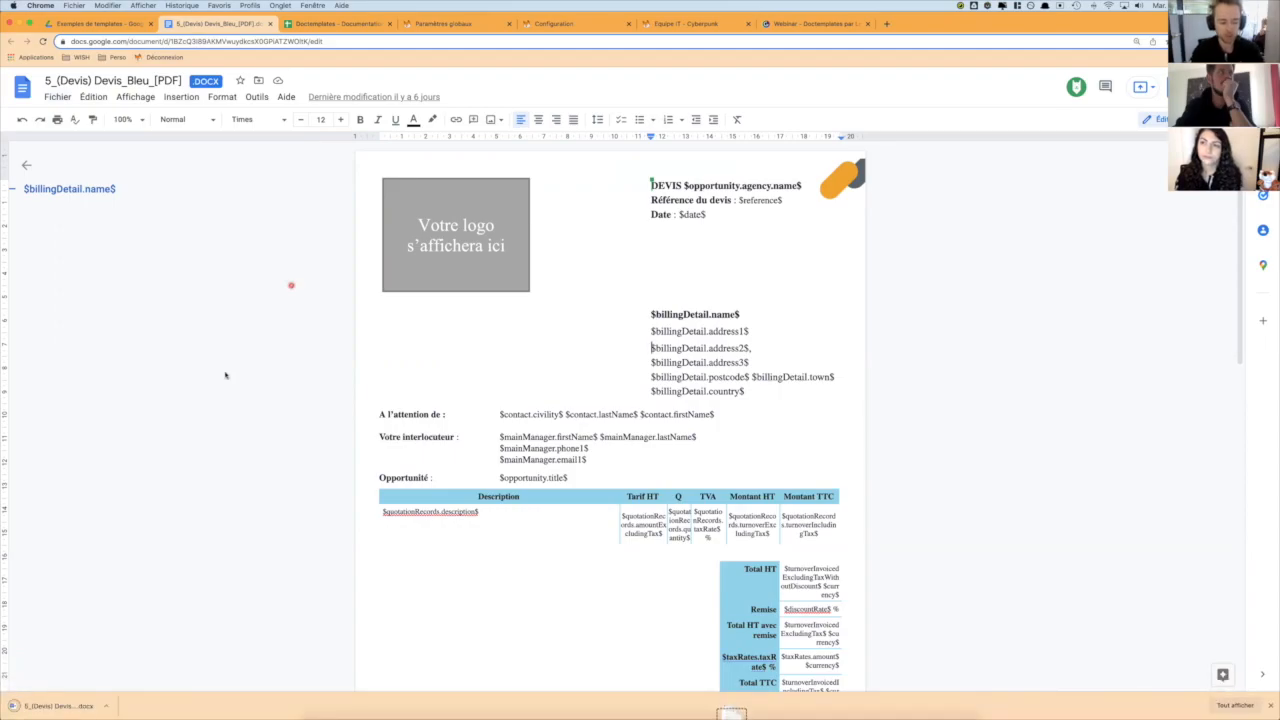
click(40, 706)
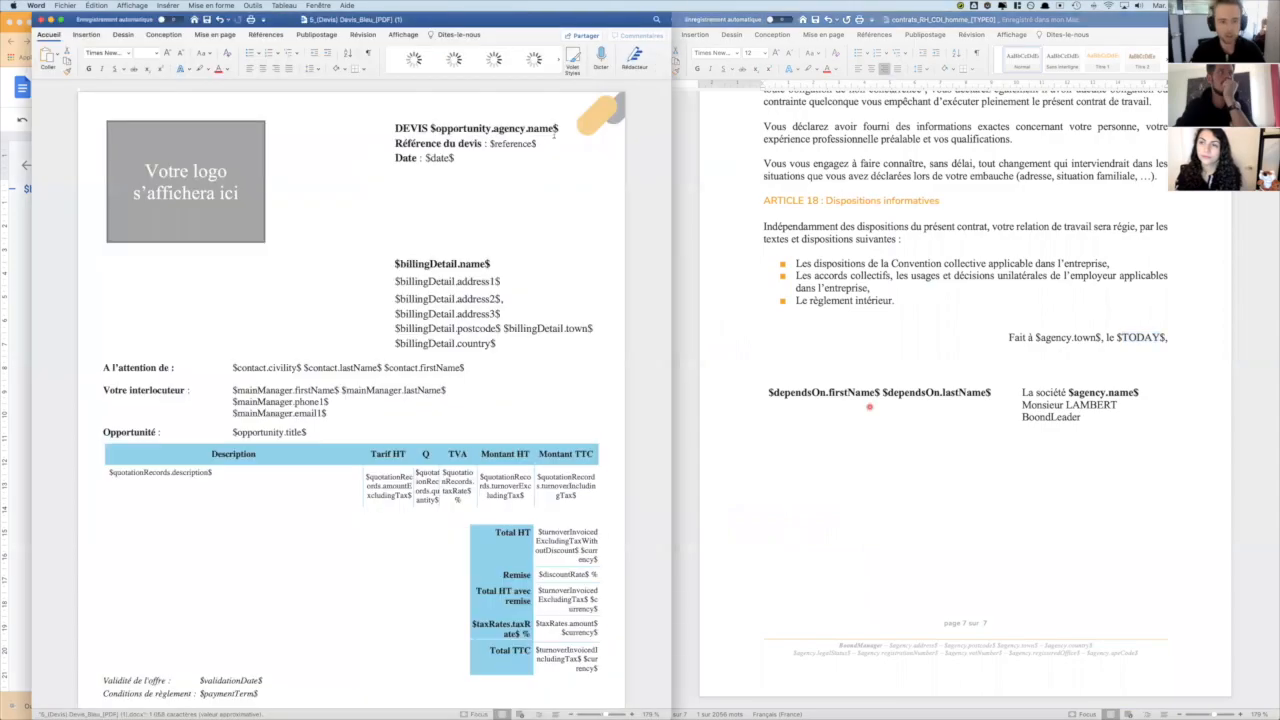
- Close the CDI contract template in Word and tile the Devis_Bleu quote template beside the browser
click(713, 18)
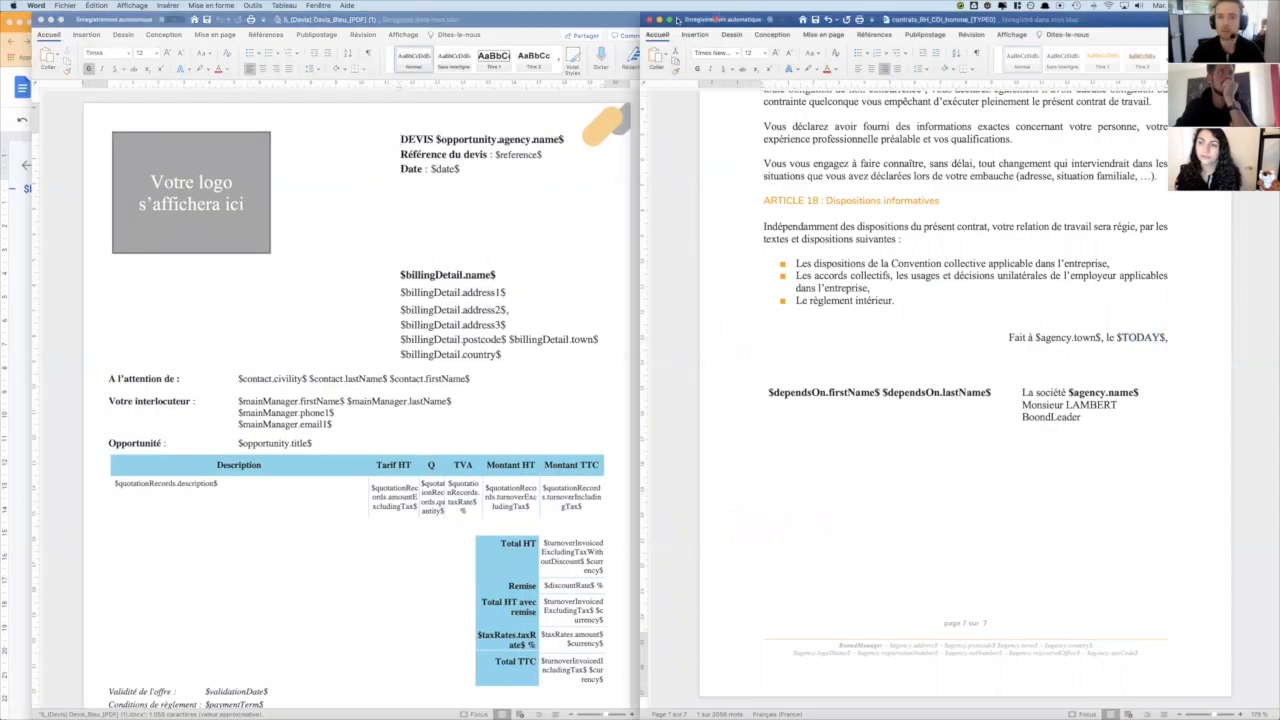
click(648, 19)
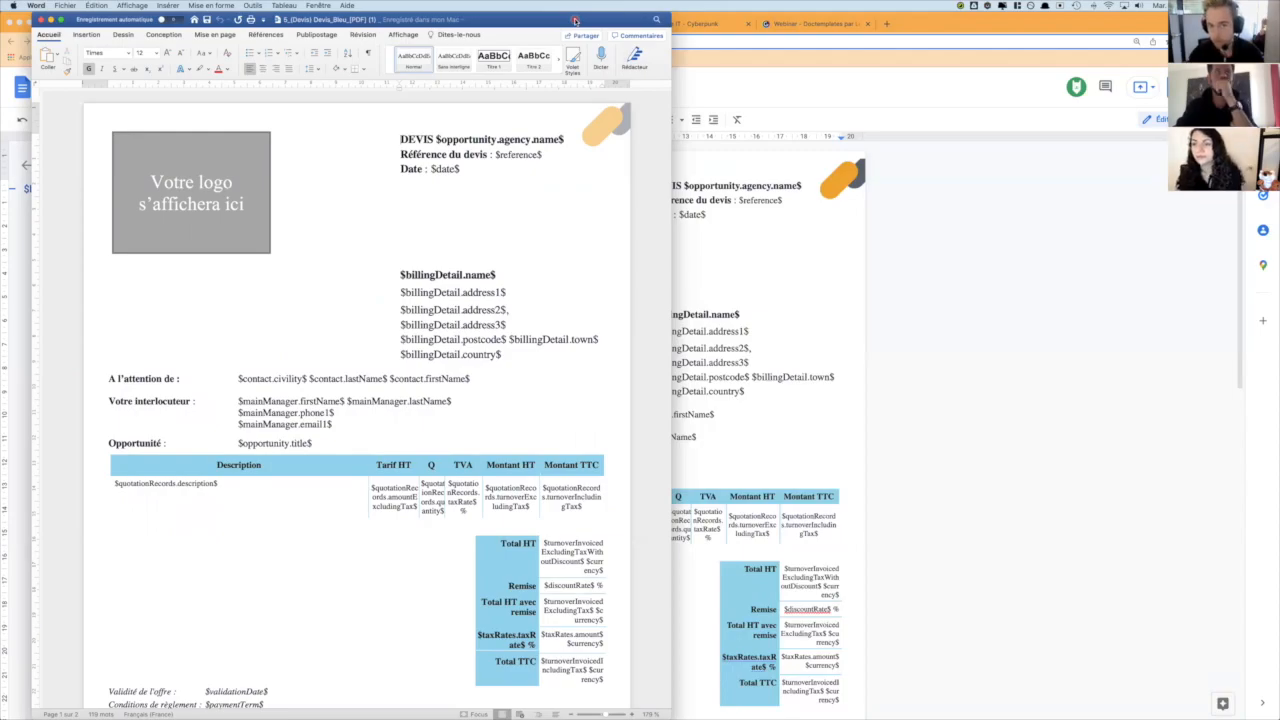
key(ctrl+alt+Right)
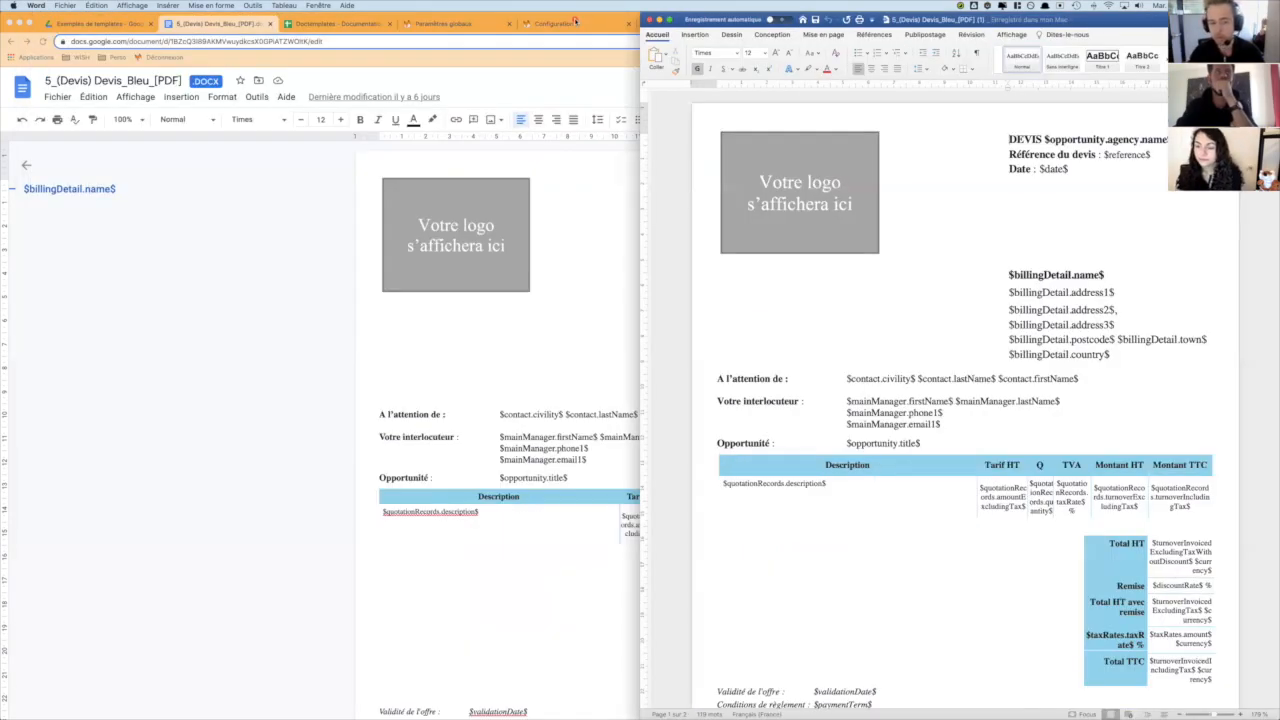
- Show the Devis sheet of quote template variables in the Doctemplates - Documentation spreadsheet in Chrome
click(276, 310)
click(310, 25)
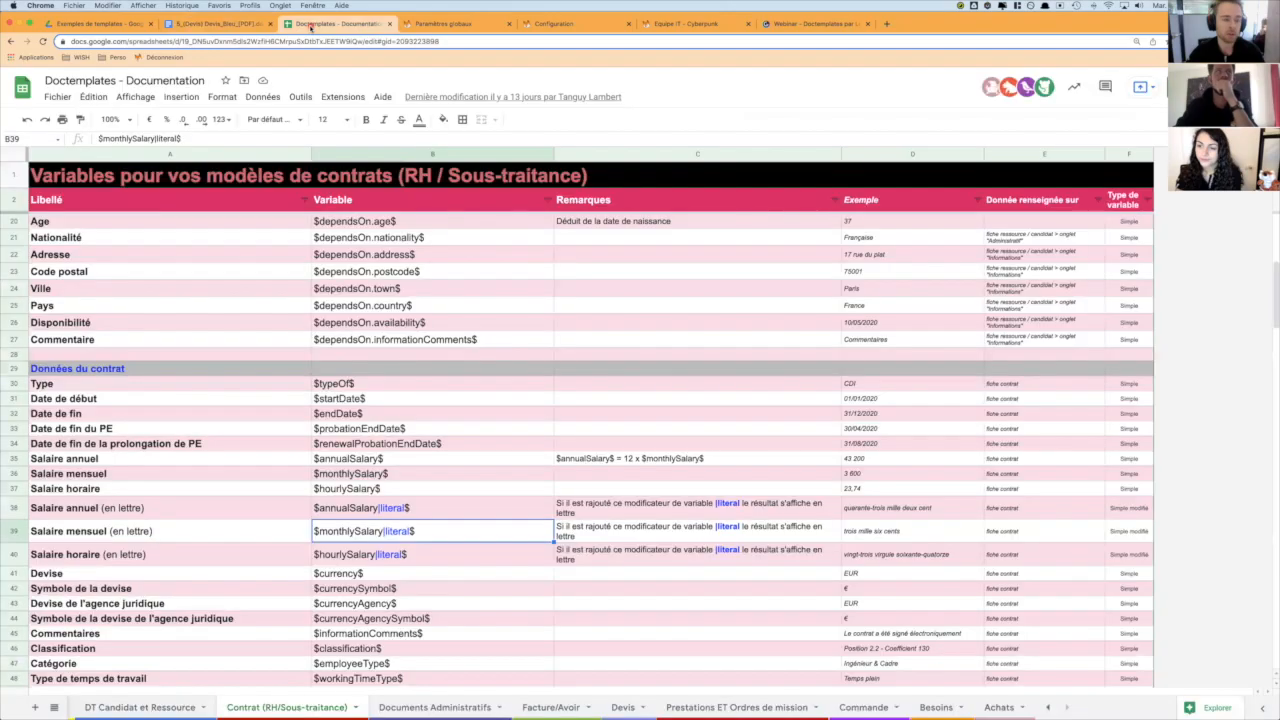
click(621, 707)
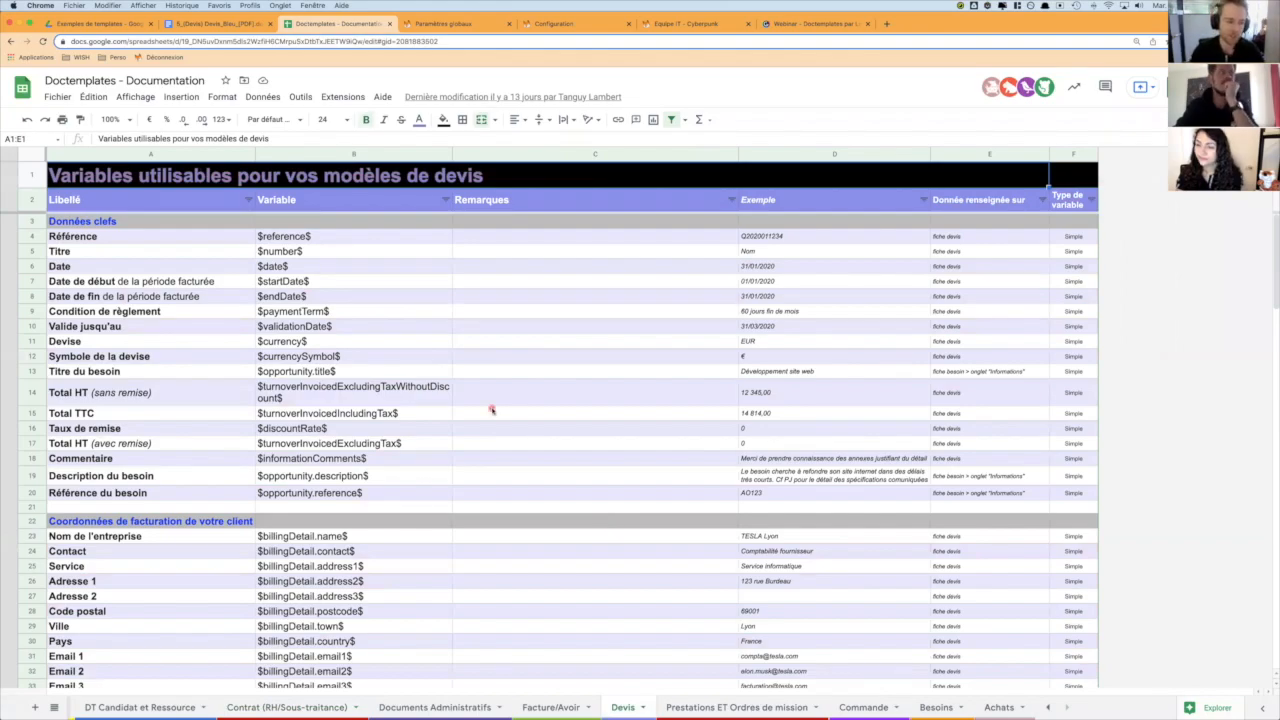
- Switch to the Devis_Bleu template in Word, enlarge its window, and inspect the logo placeholder image's alternative text
key(super+Tab)
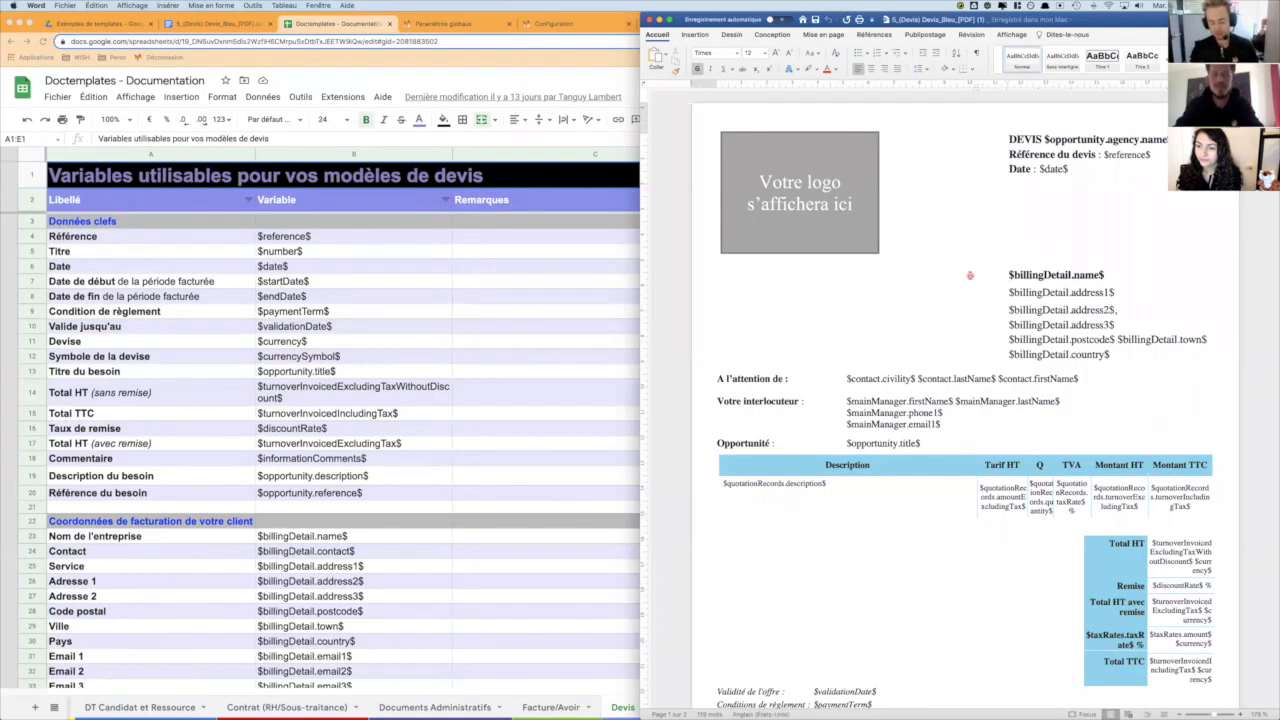
key(ctrl+alt+Left)
key(ctrl+alt+Return)
click(490, 221)
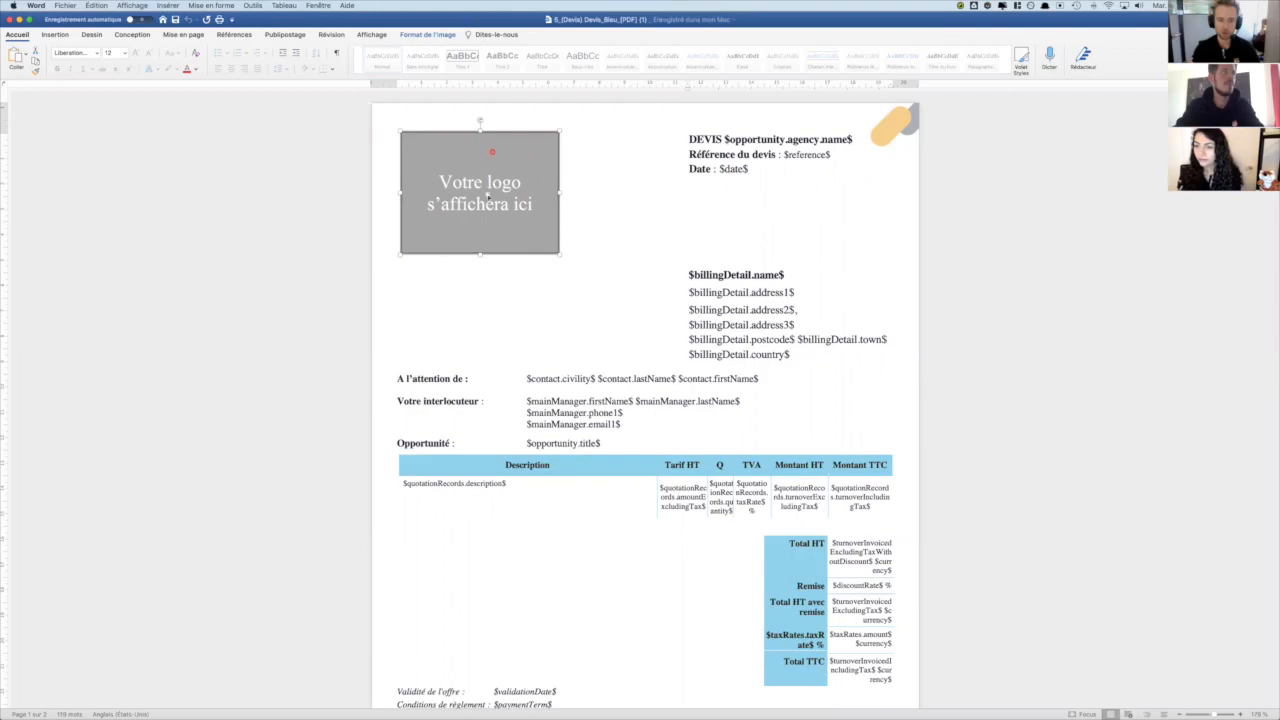
right_click(488, 196)
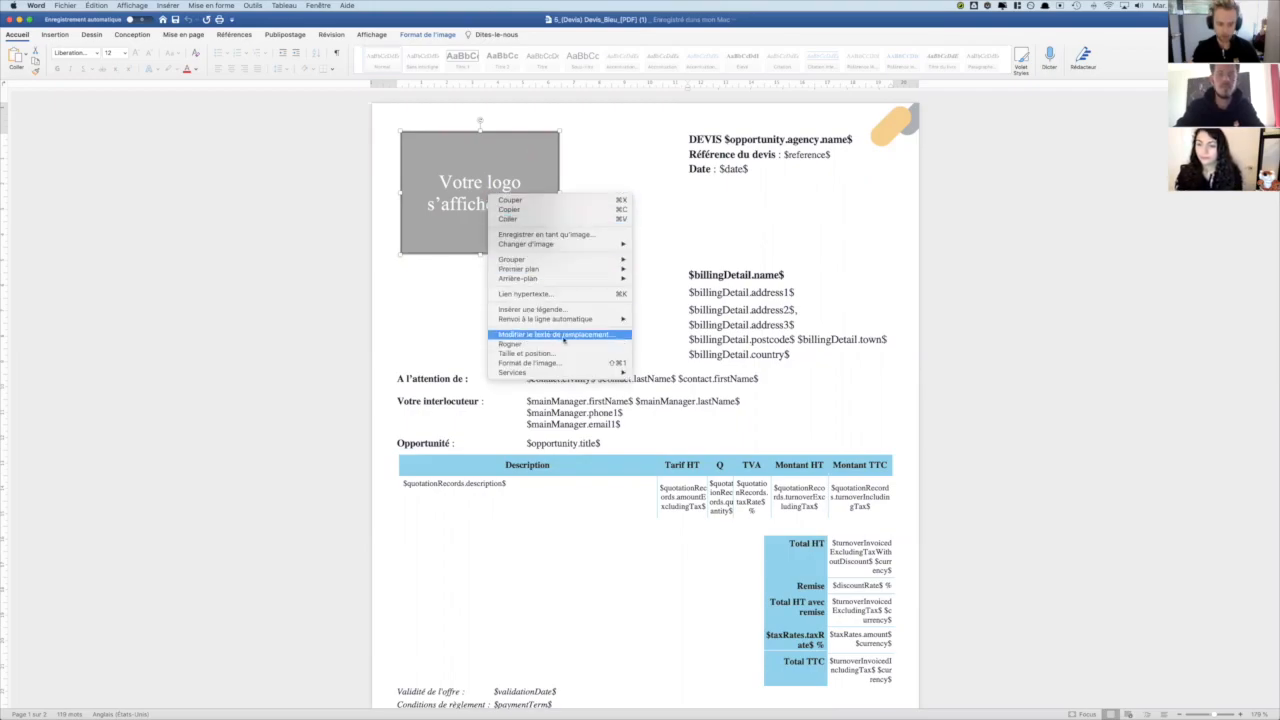
click(565, 336)
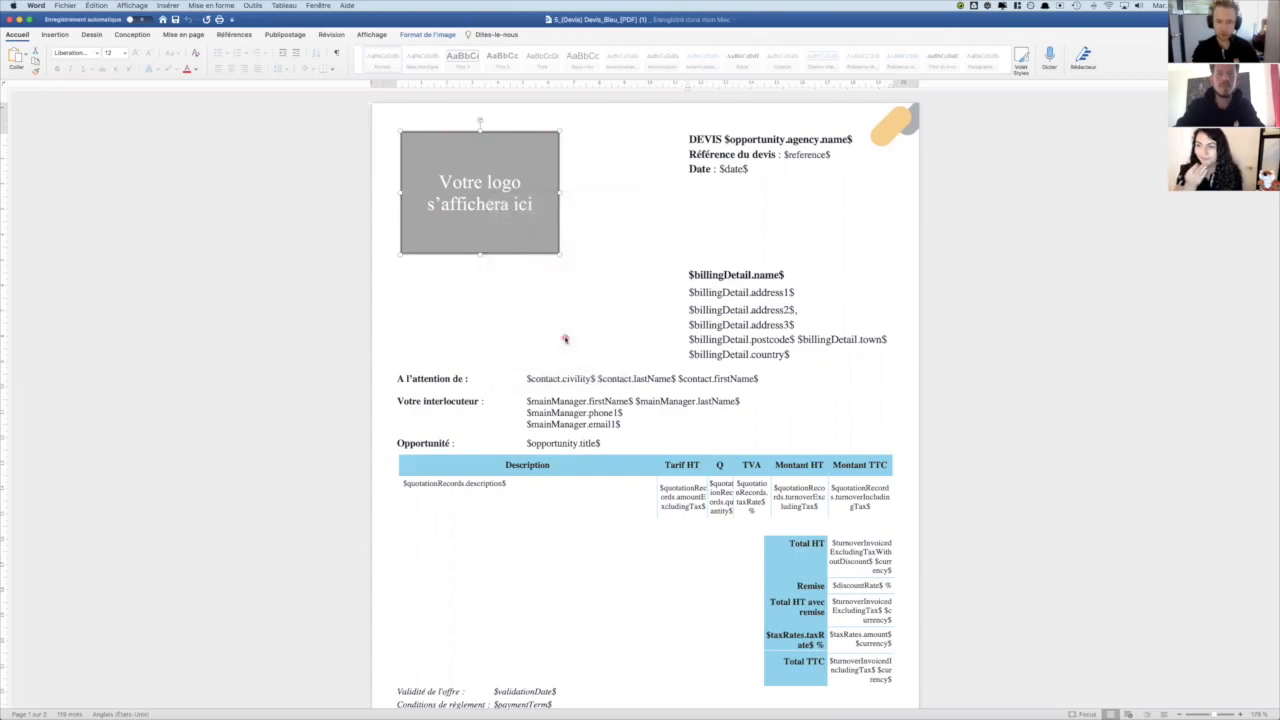
key(super+a)
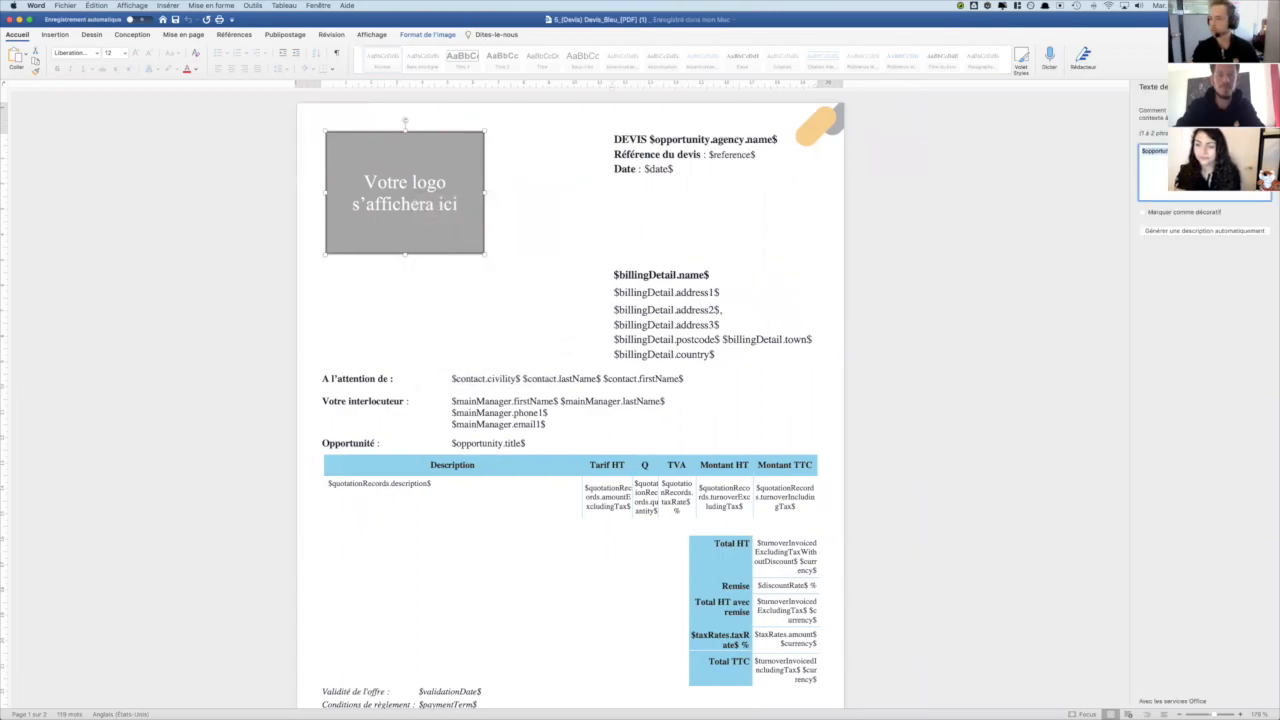
click(1206, 172)
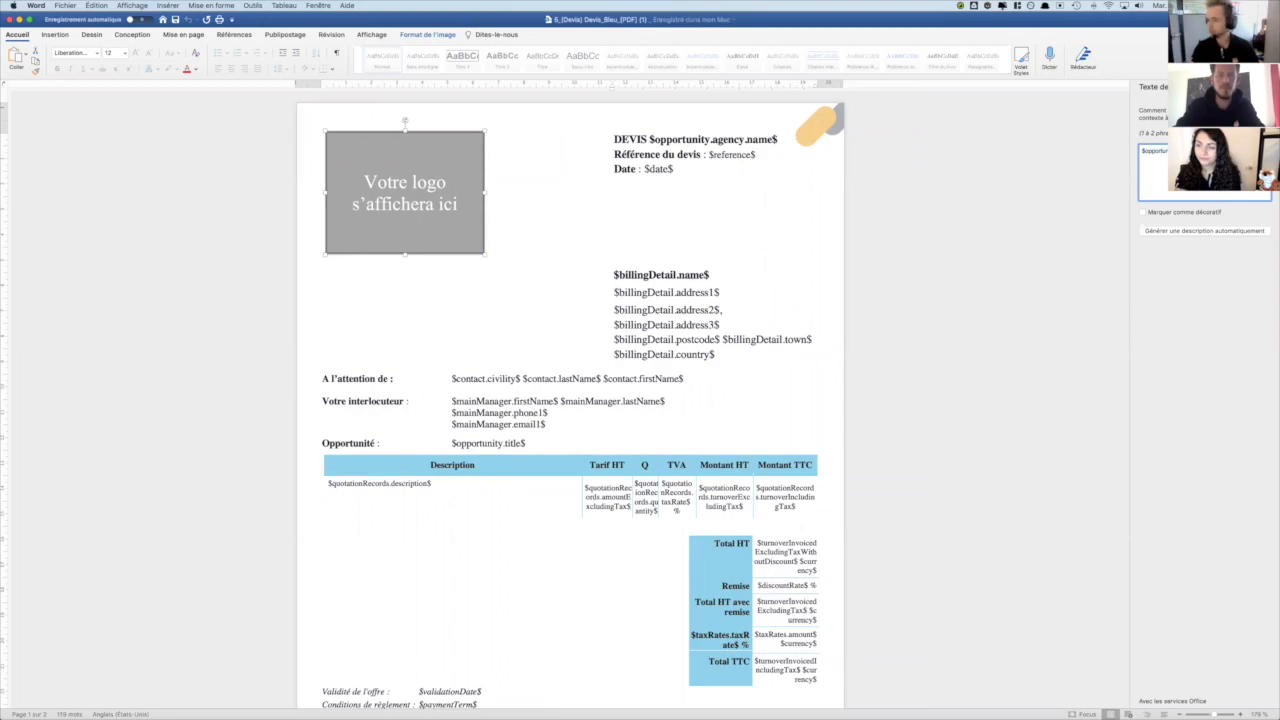
key(super+a)
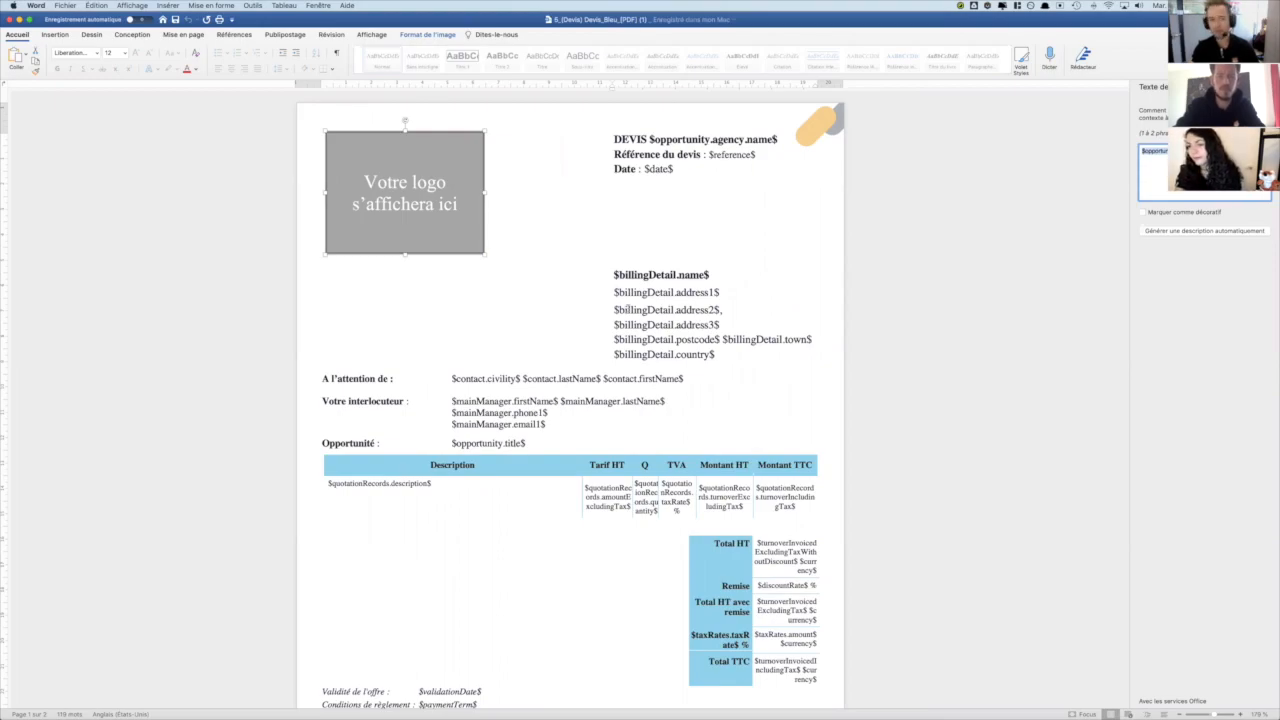
- Consult the agency and interface logo variables in the Devis documentation, including the instructions for $opportunity.agency.invoicesLogo$
key(super+Tab)
click(191, 355)
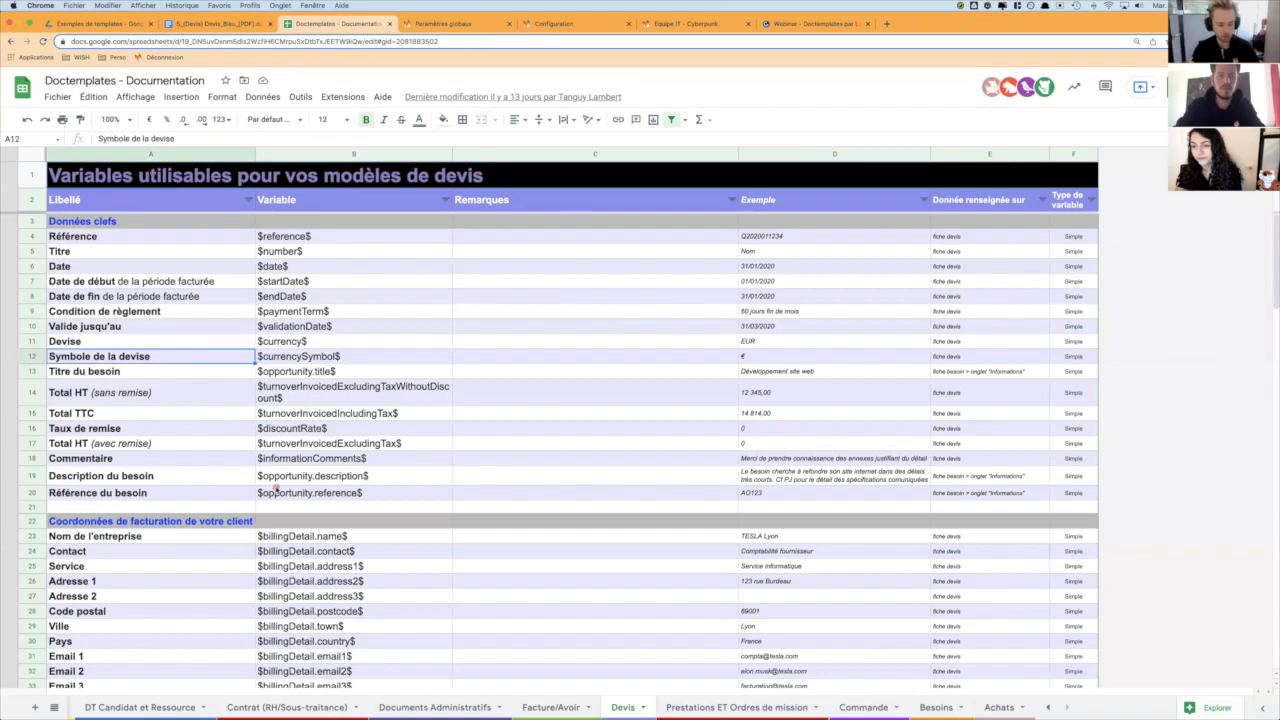
scroll(275, 490, down, 20)
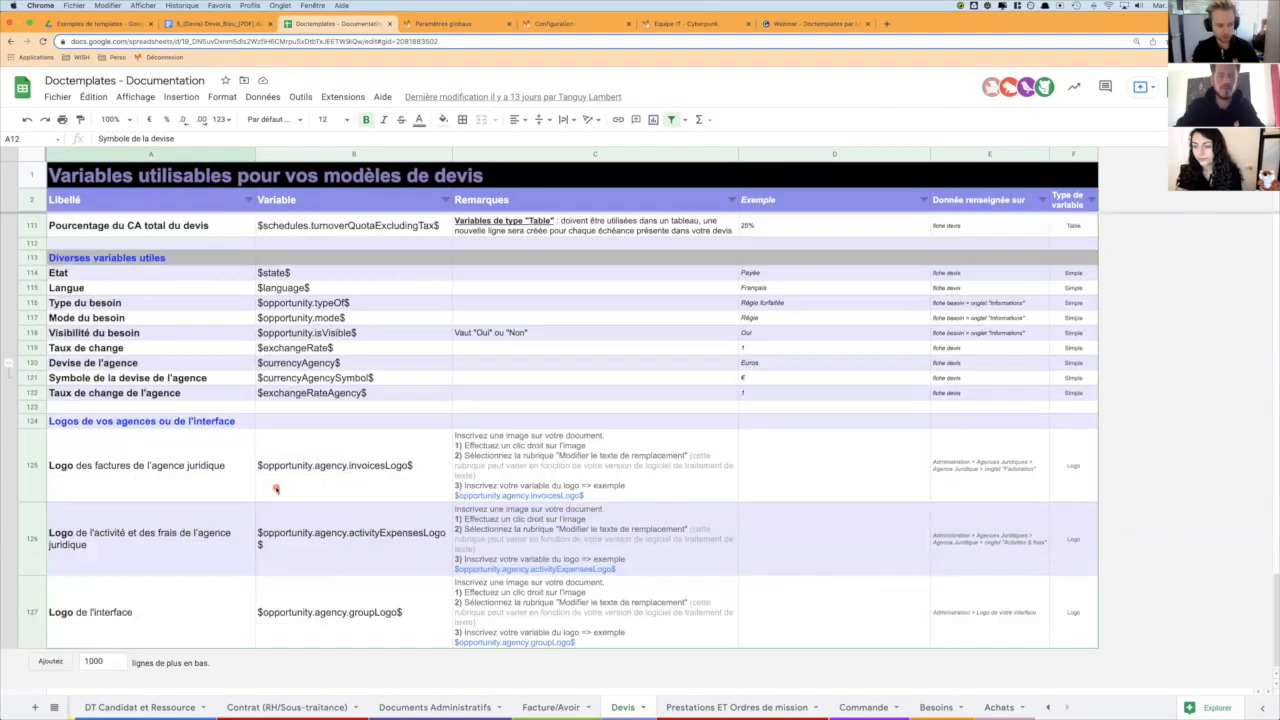
click(68, 425)
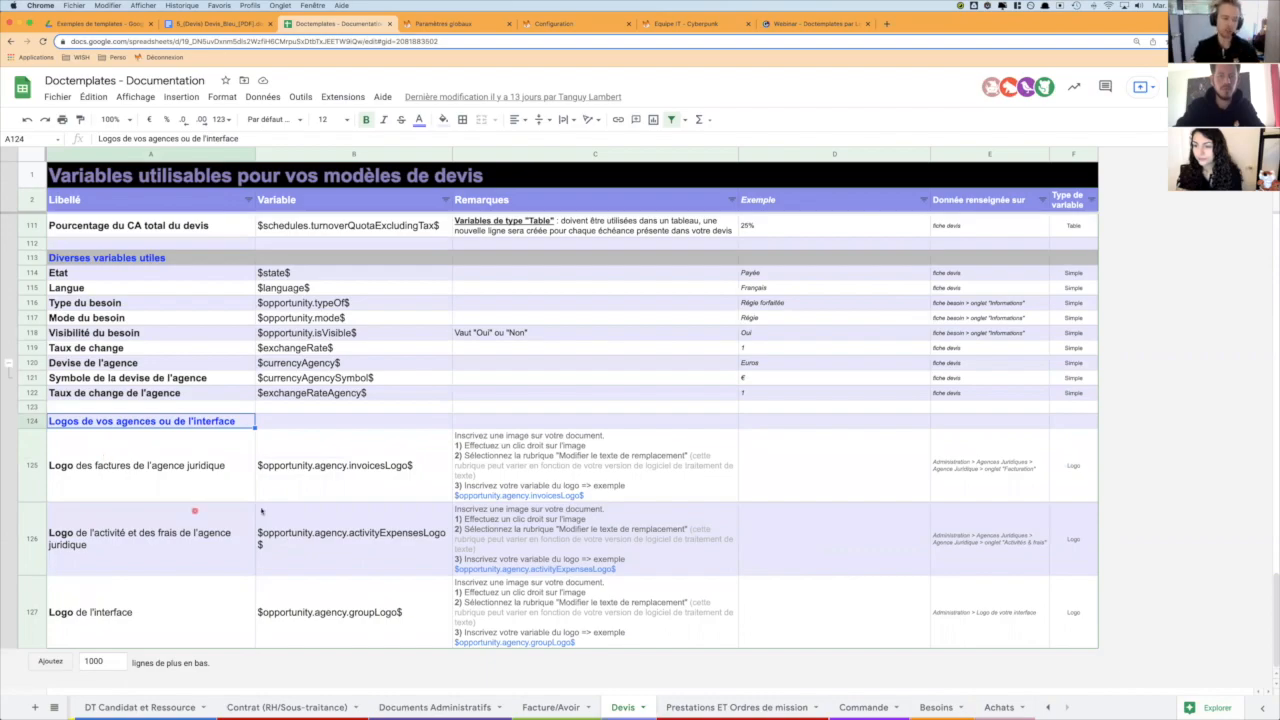
click(396, 486)
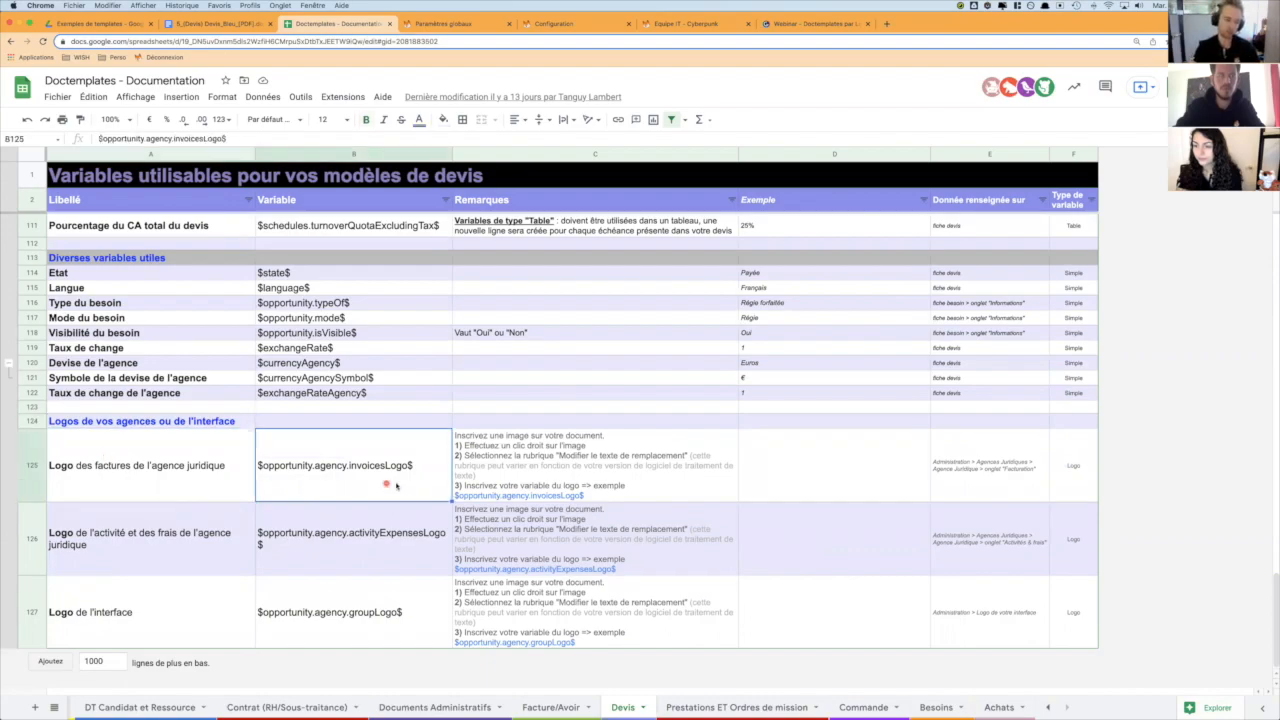
click(552, 484)
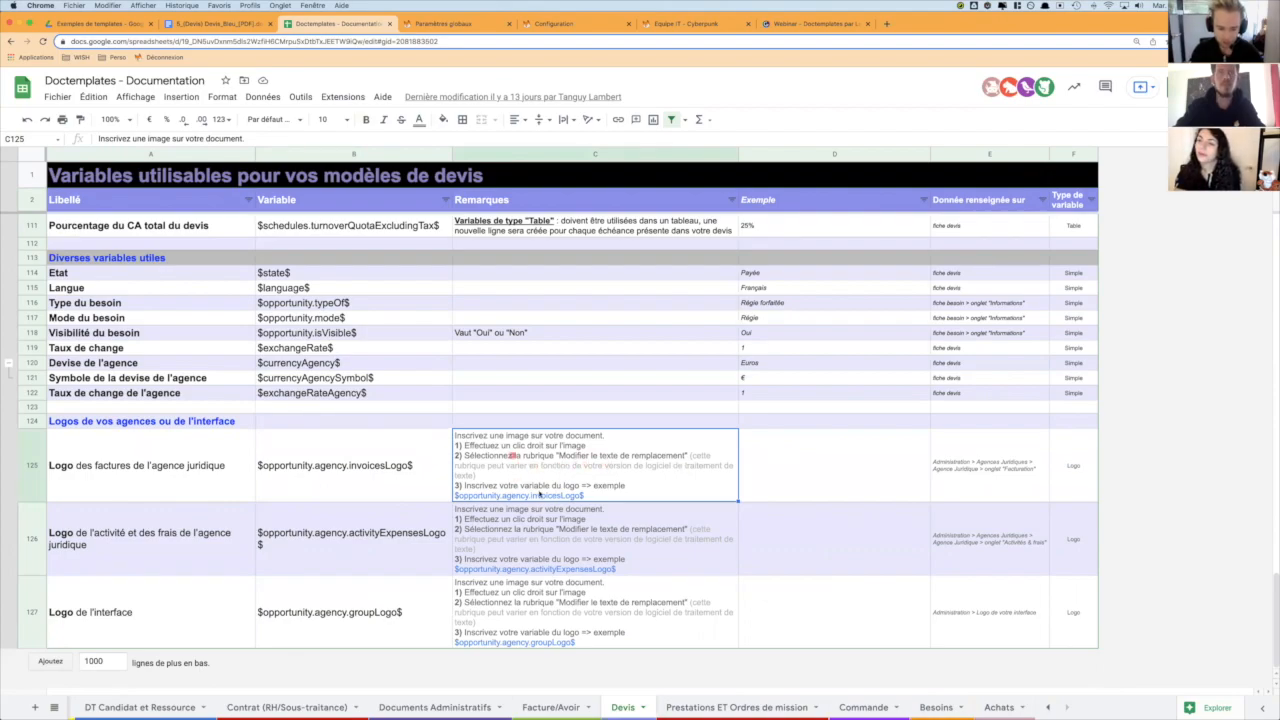
click(337, 472)
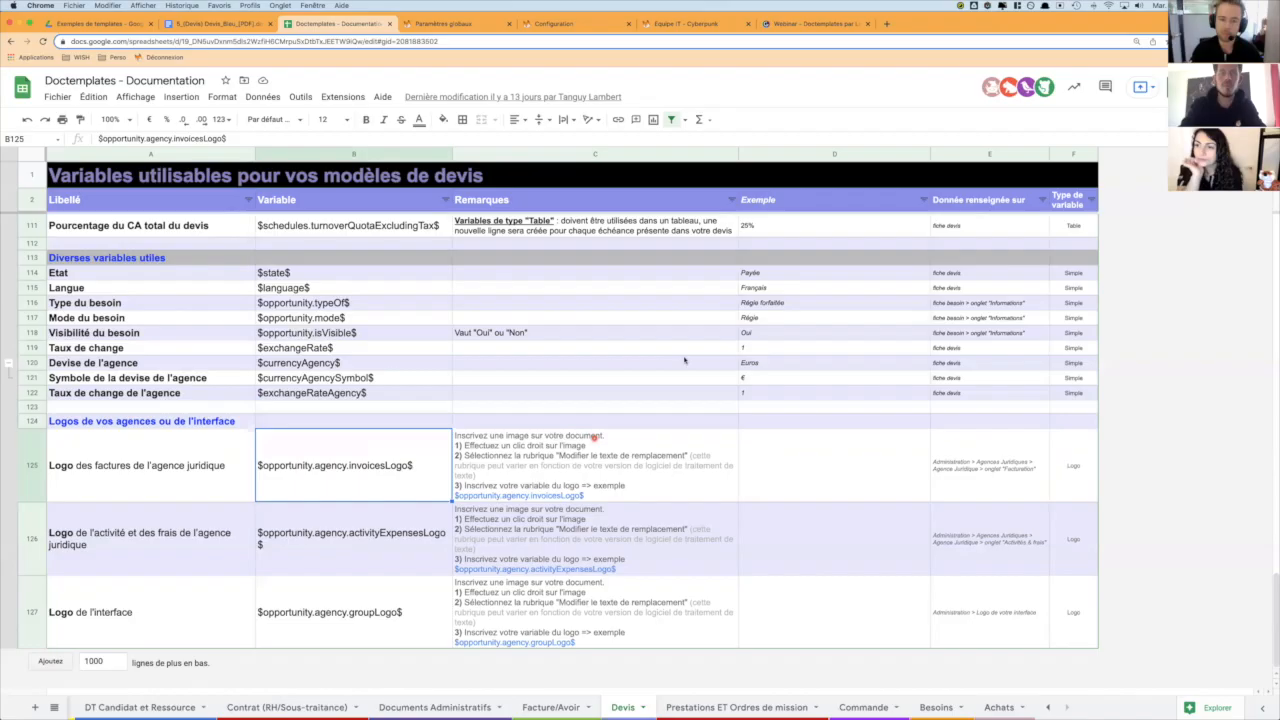
- Return to the Word quote template, examine the quote lines and totals tables, and close the logo's alternative text settings
key(super+Tab)
click(555, 245)
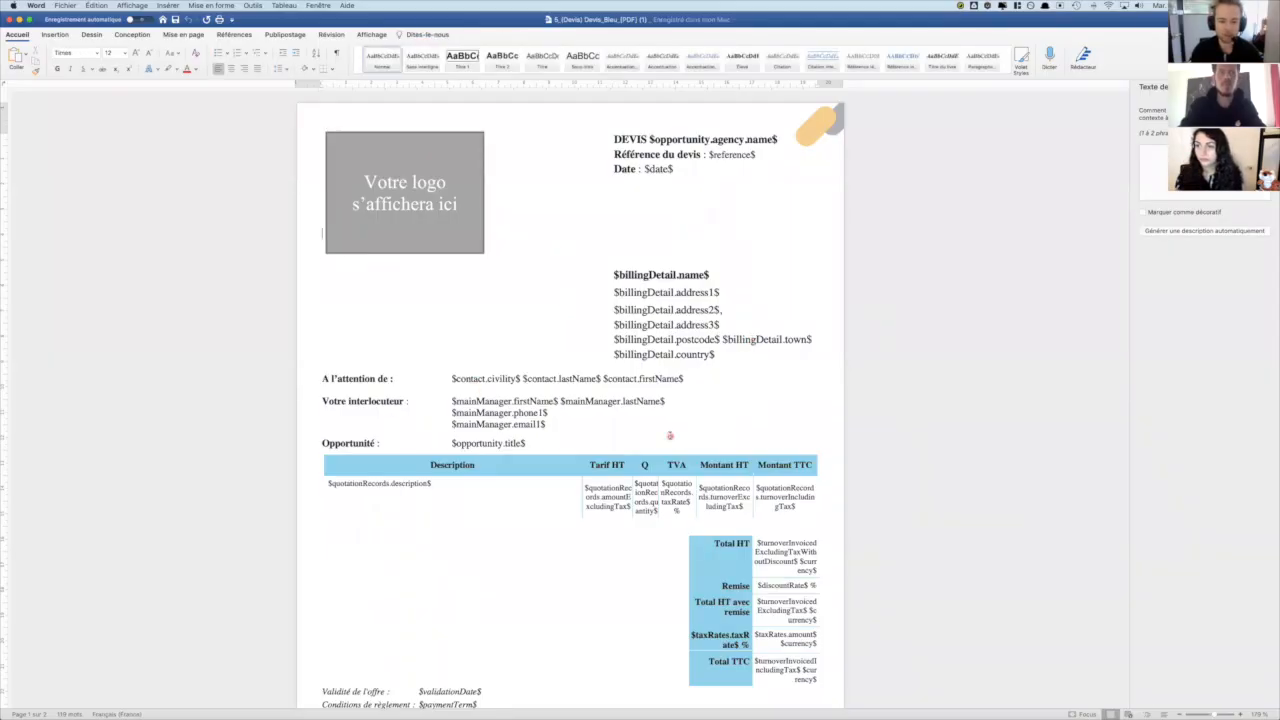
scroll(640, 400, down, 3)
click(386, 410)
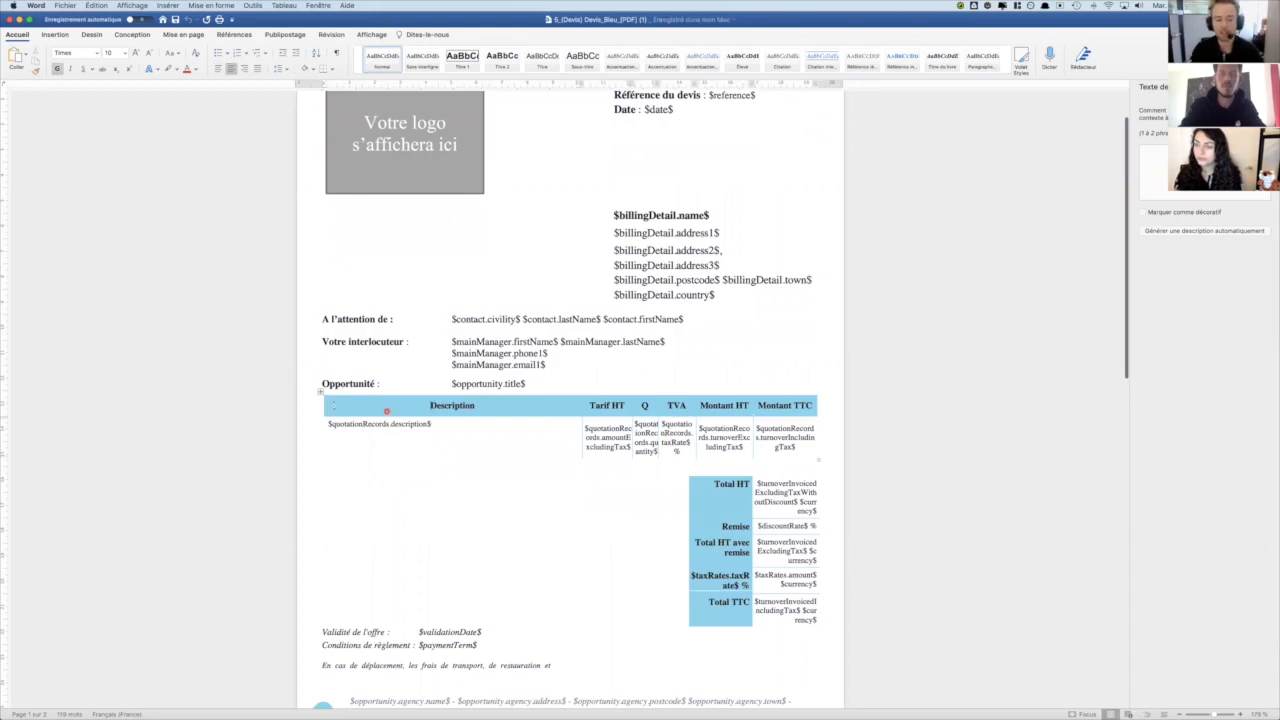
click(321, 390)
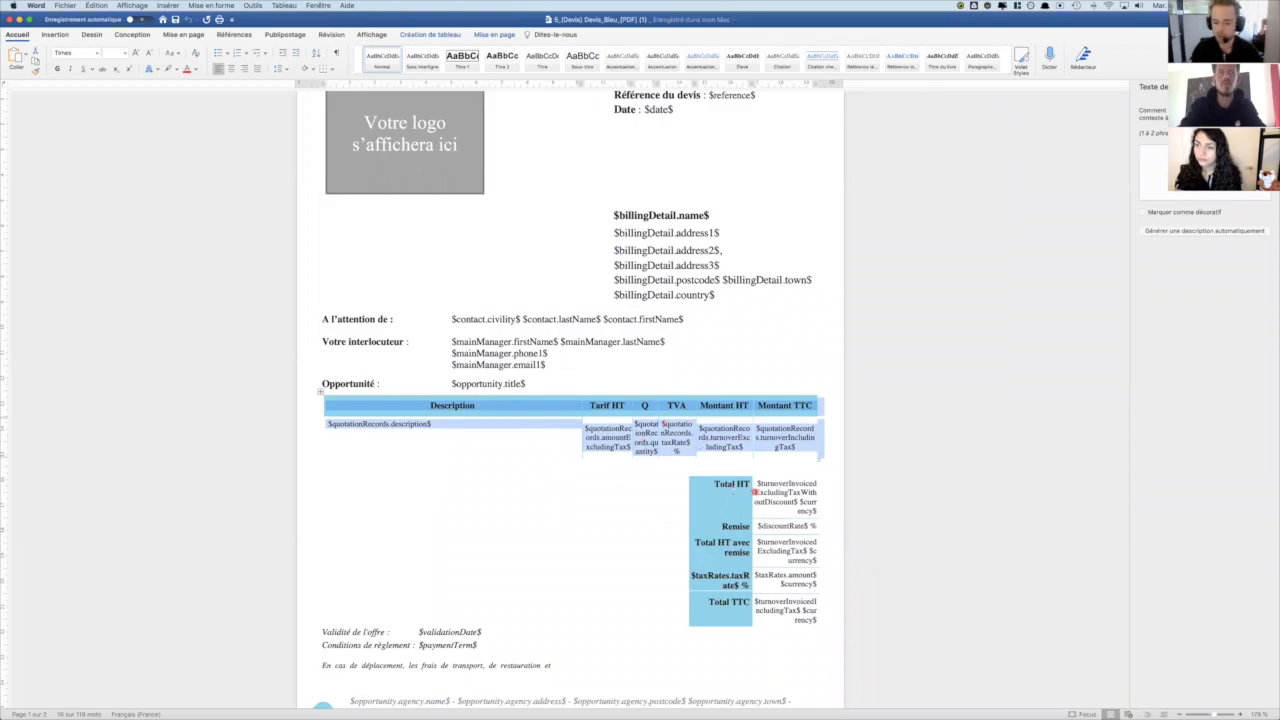
click(716, 488)
click(685, 473)
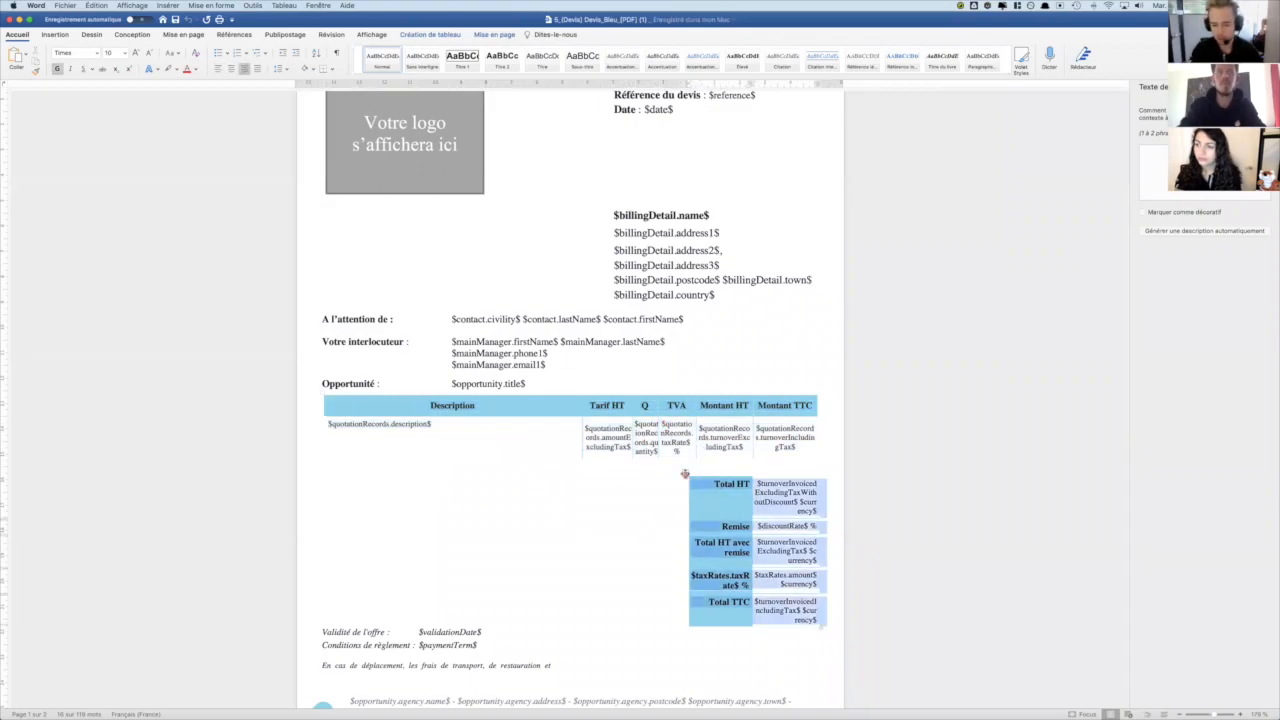
click(361, 398)
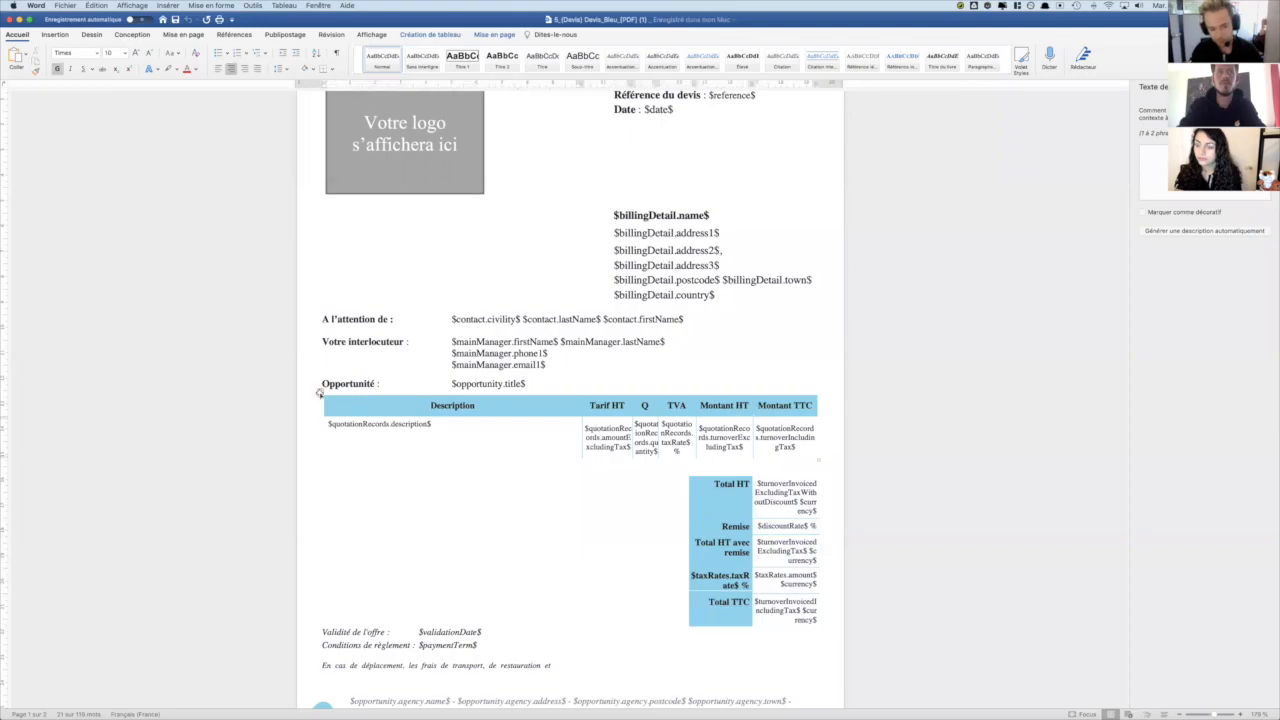
click(320, 394)
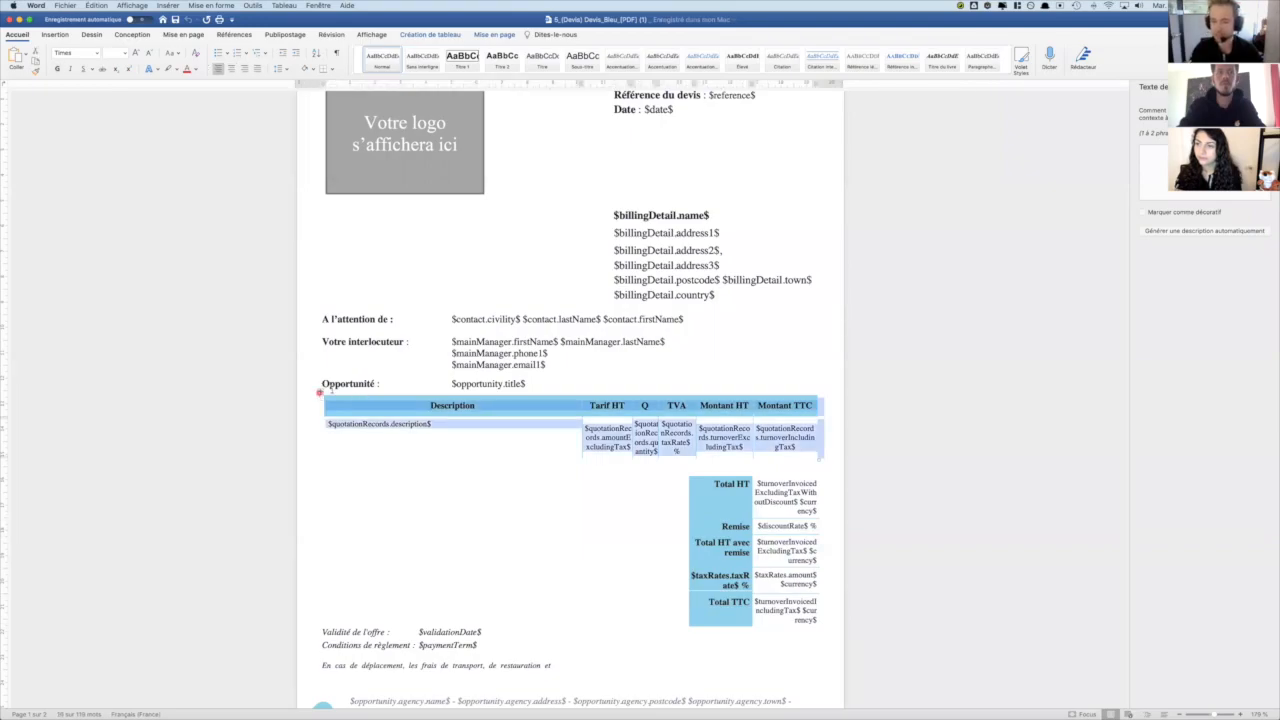
click(1268, 87)
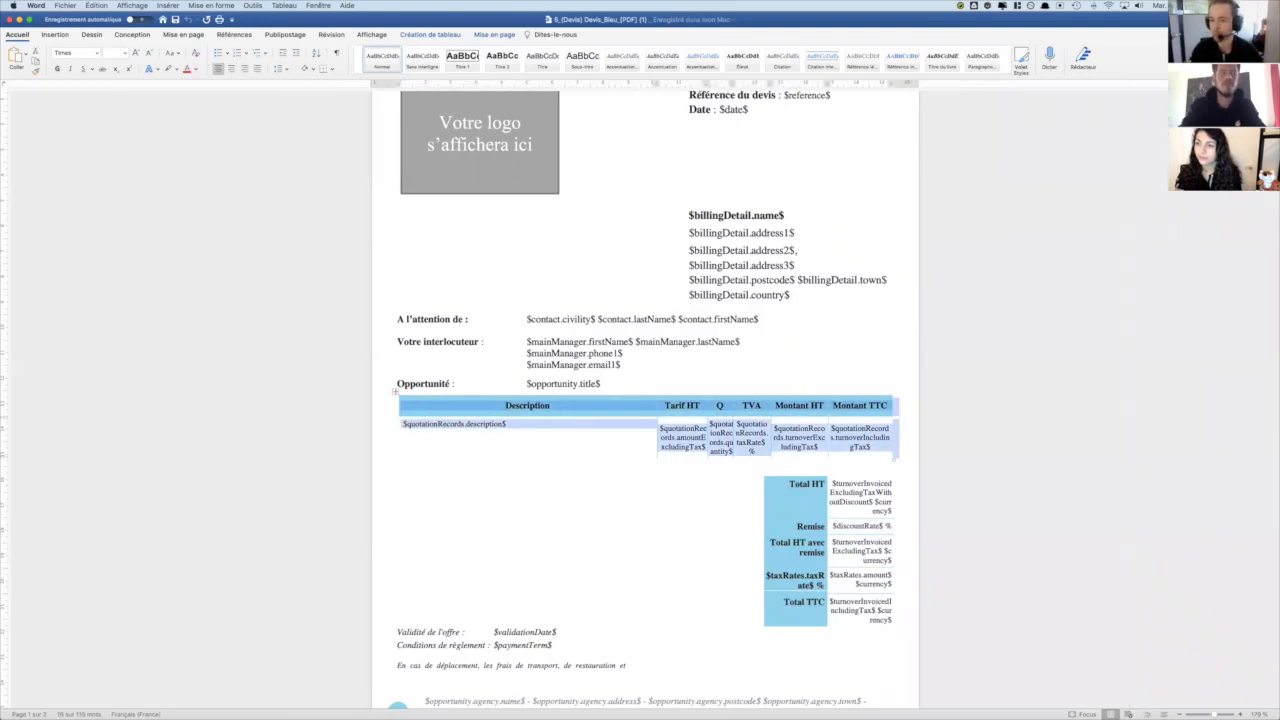
- Inspect the quote lines table as a whole and its $quotationRecords.description$ variable in the description column
click(498, 372)
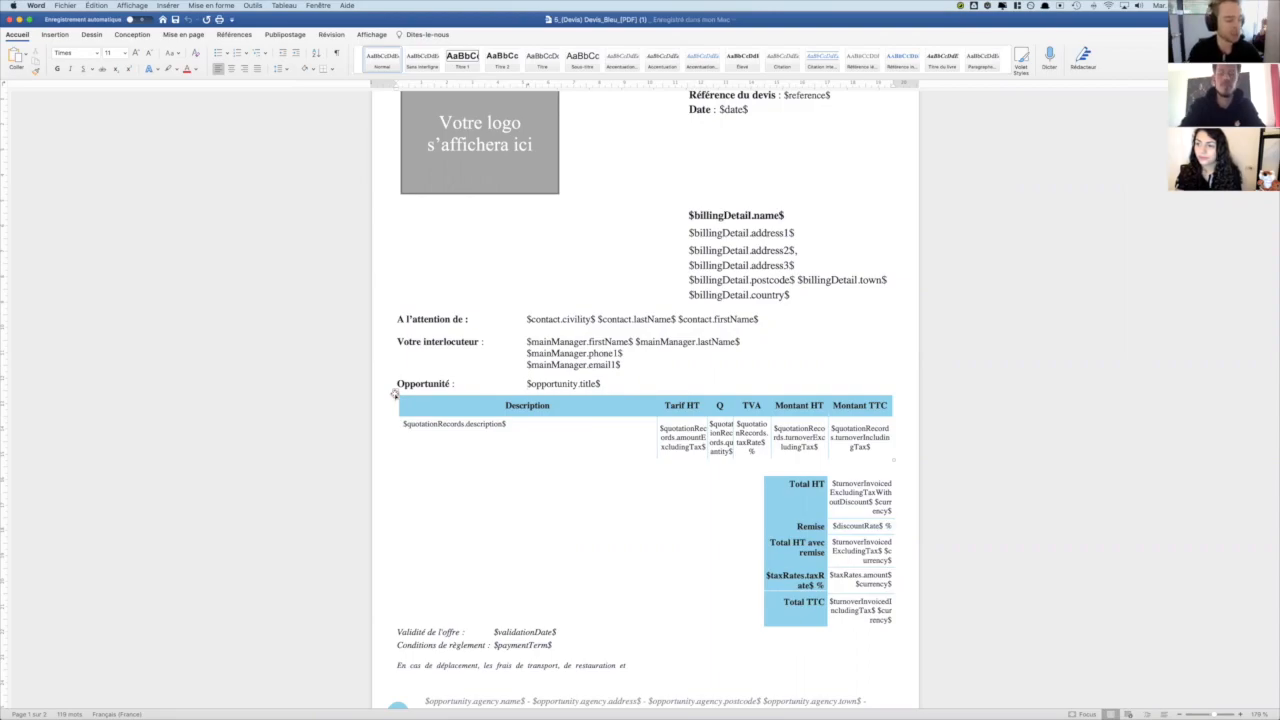
drag(402, 395, 484, 428)
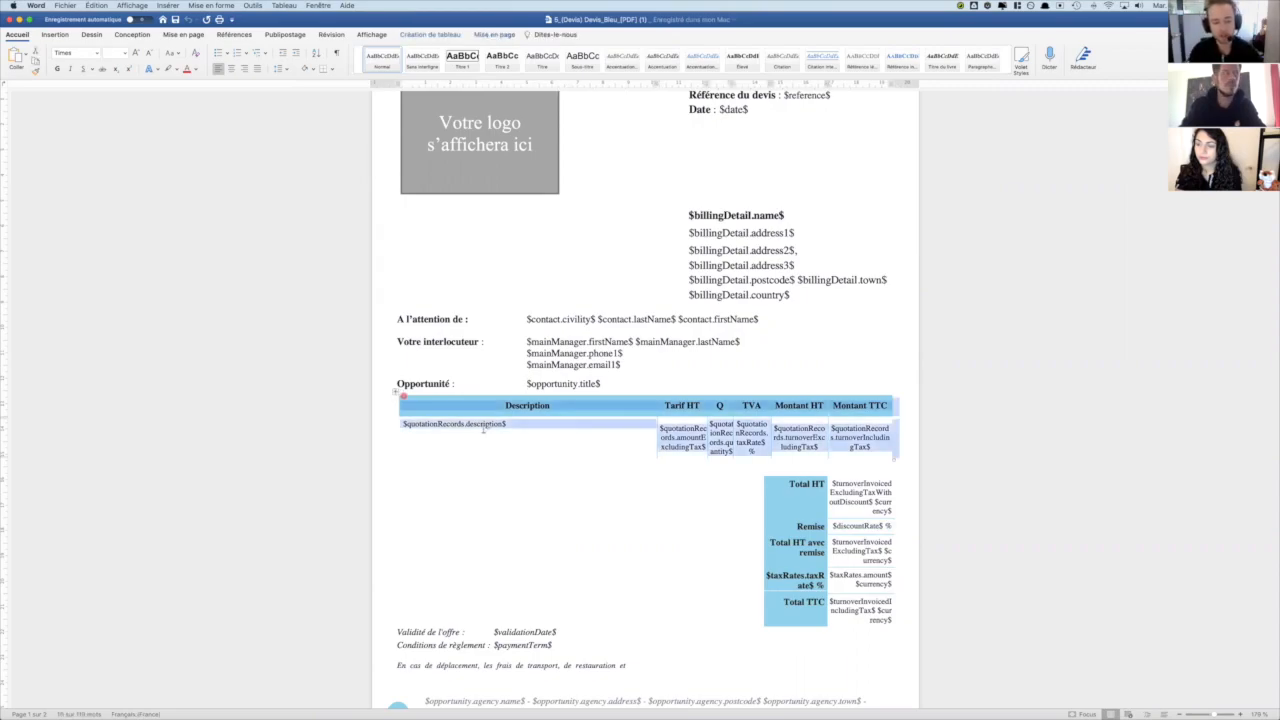
click(474, 427)
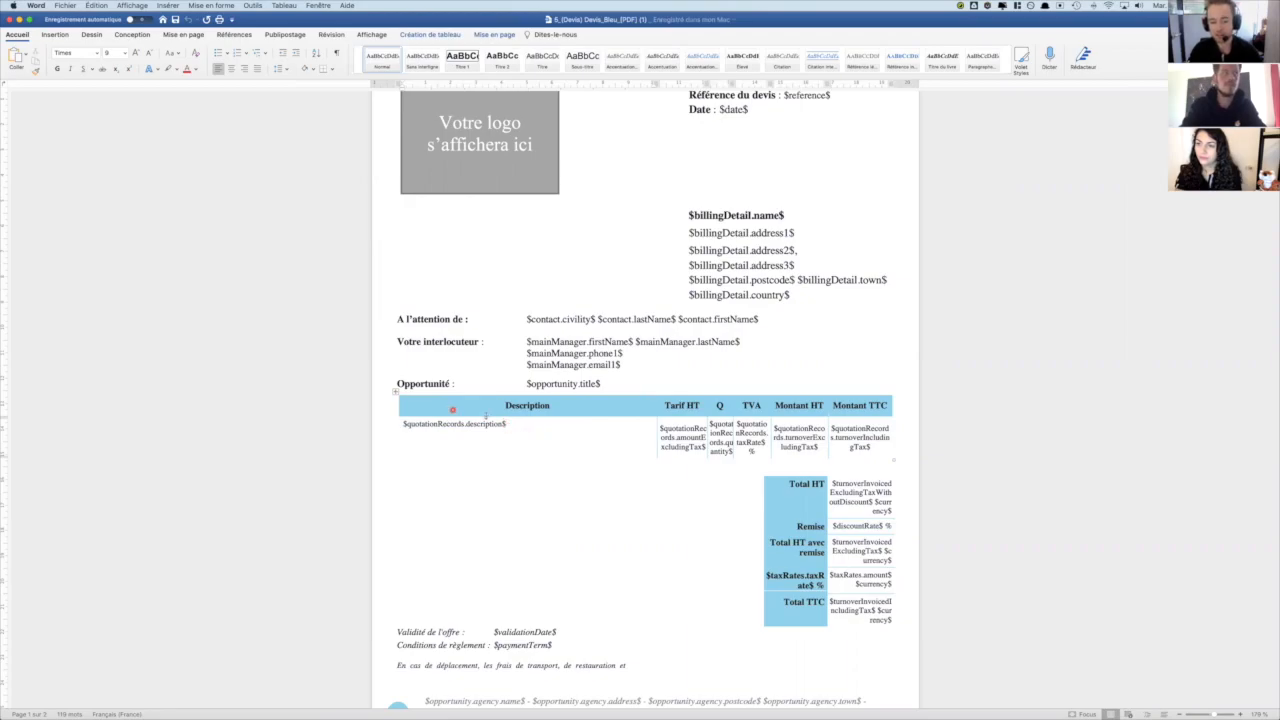
drag(510, 422, 403, 424)
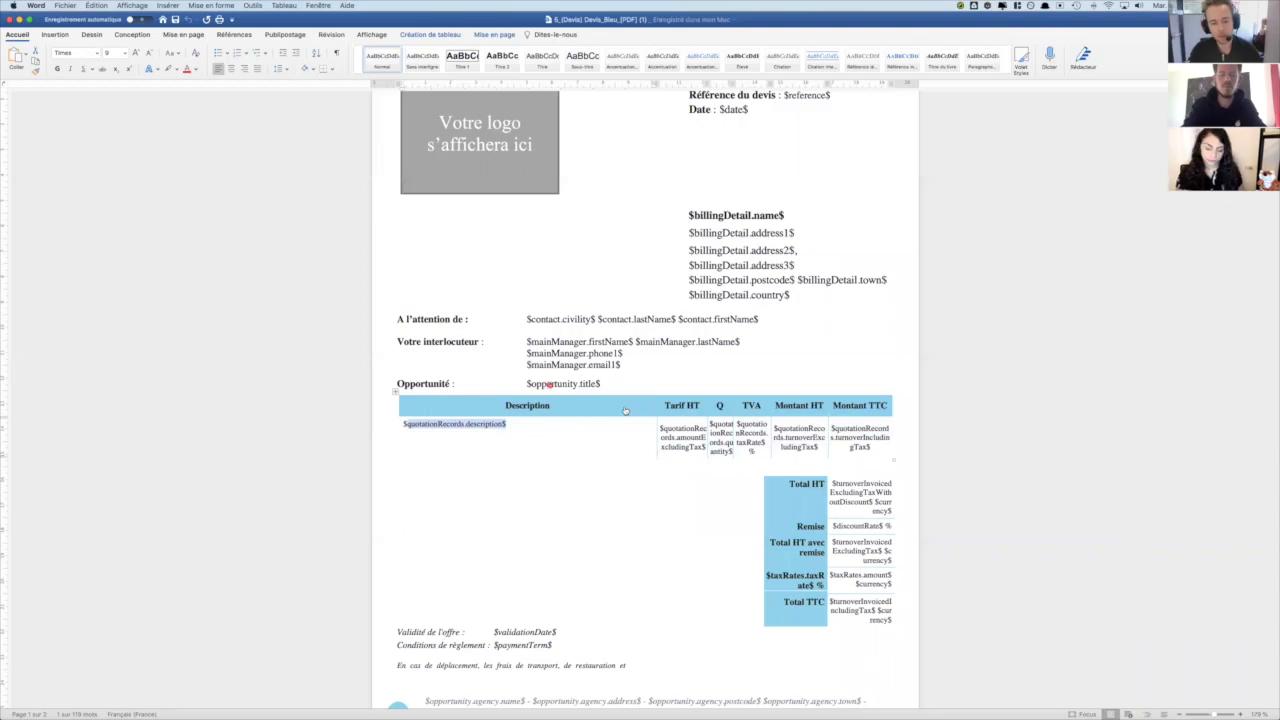
- Switch to BoondManager in Chrome and open the PLG quote listed in the Equipe IT - Cyberpunk opportunity
key(super+Tab)
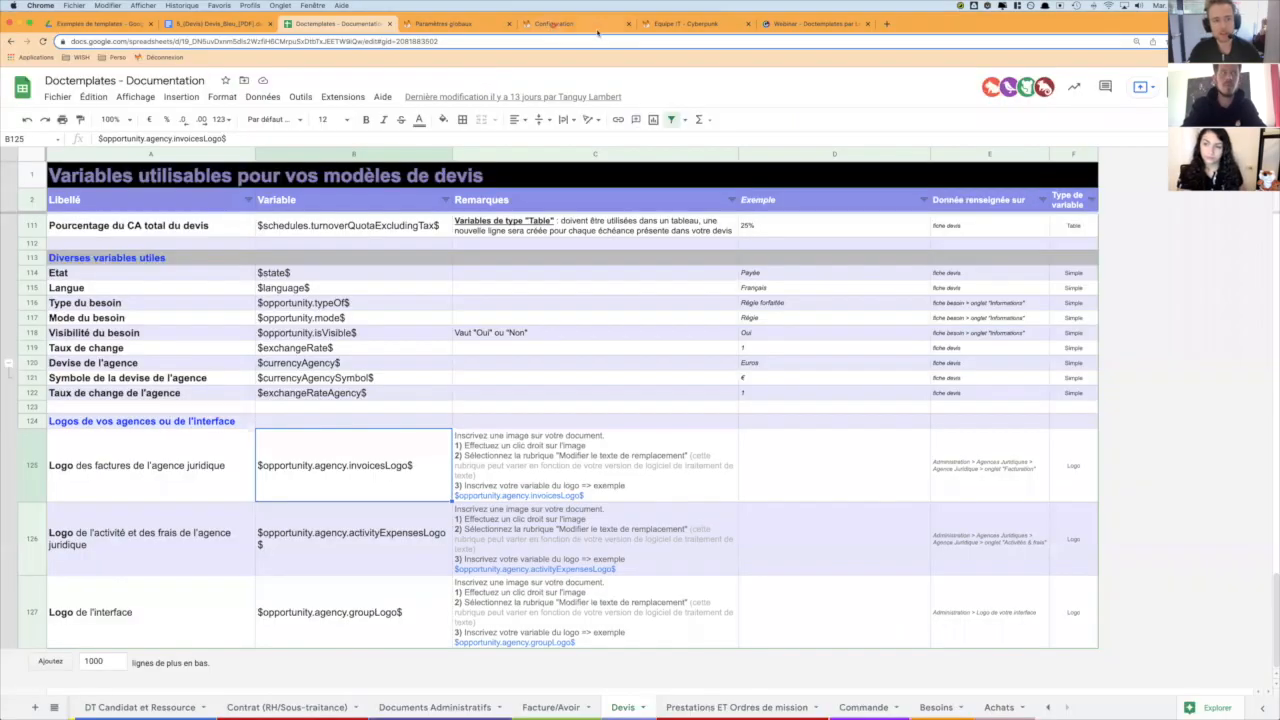
click(680, 24)
scroll(625, 213, down, 10)
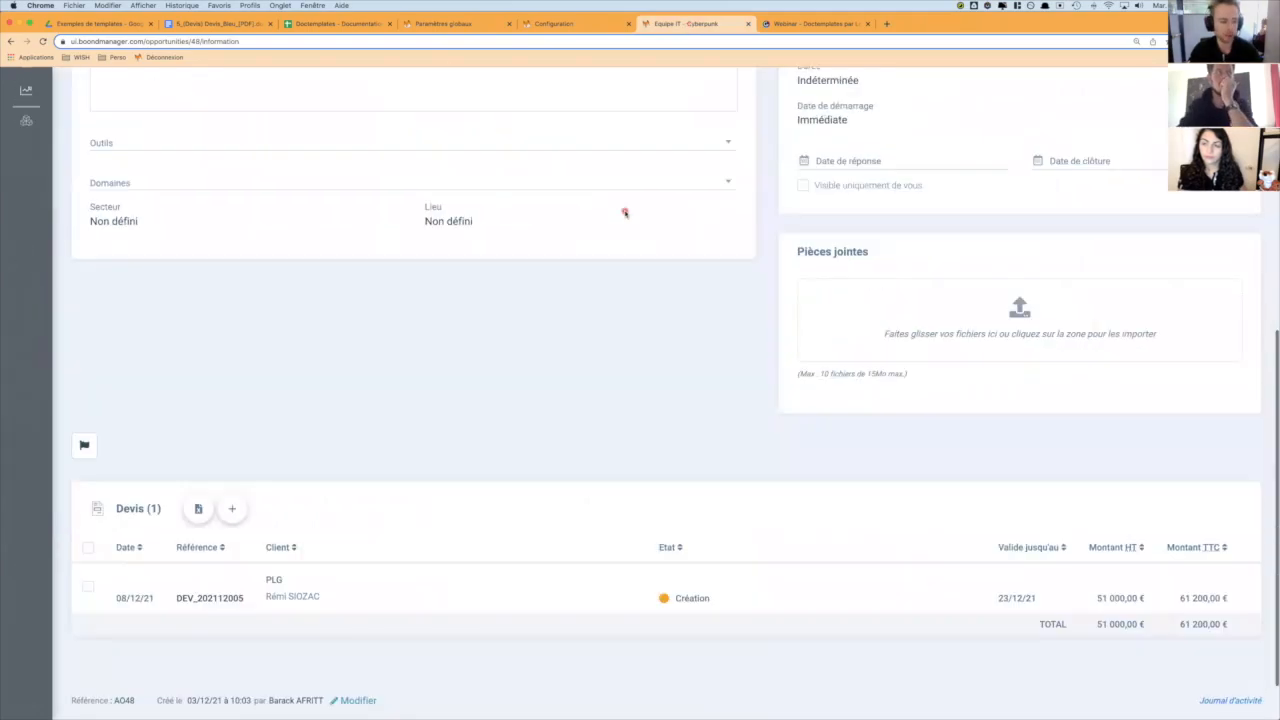
click(548, 528)
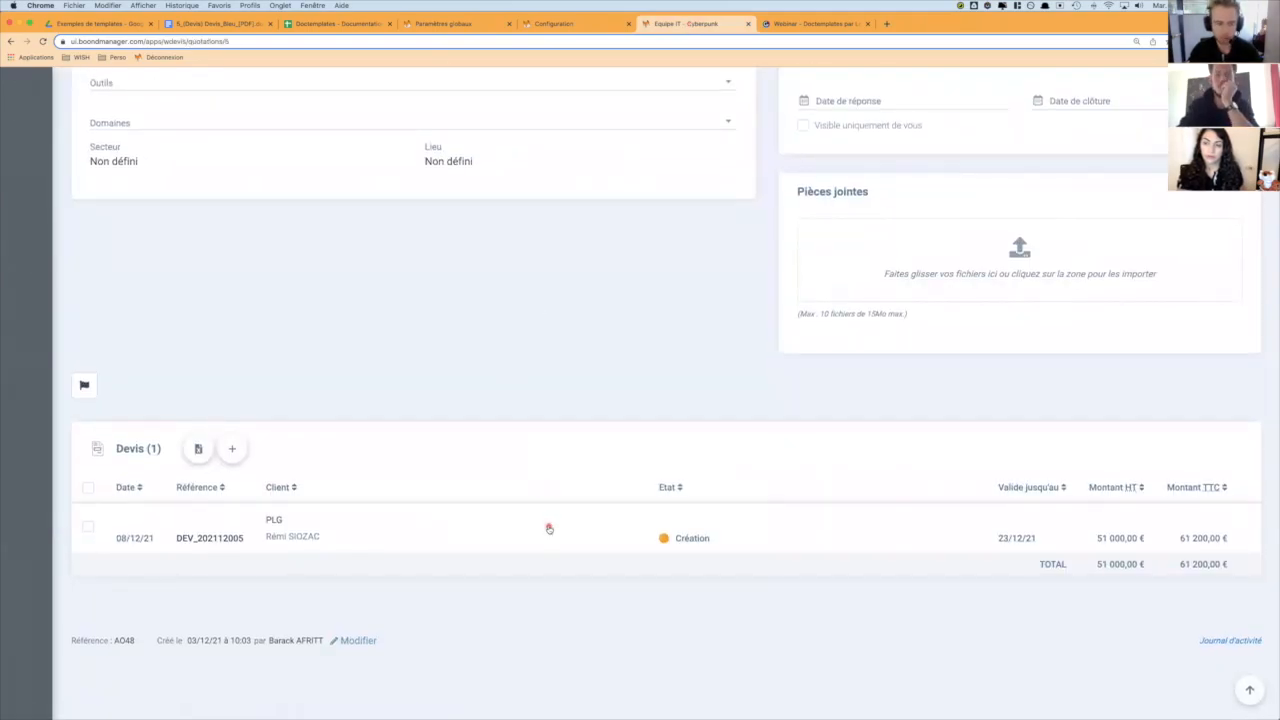
- Examine the Description lines of the quote, then switch to Word and highlight the matching $quotationRecords.description$ variable
scroll(548, 527, down, 8)
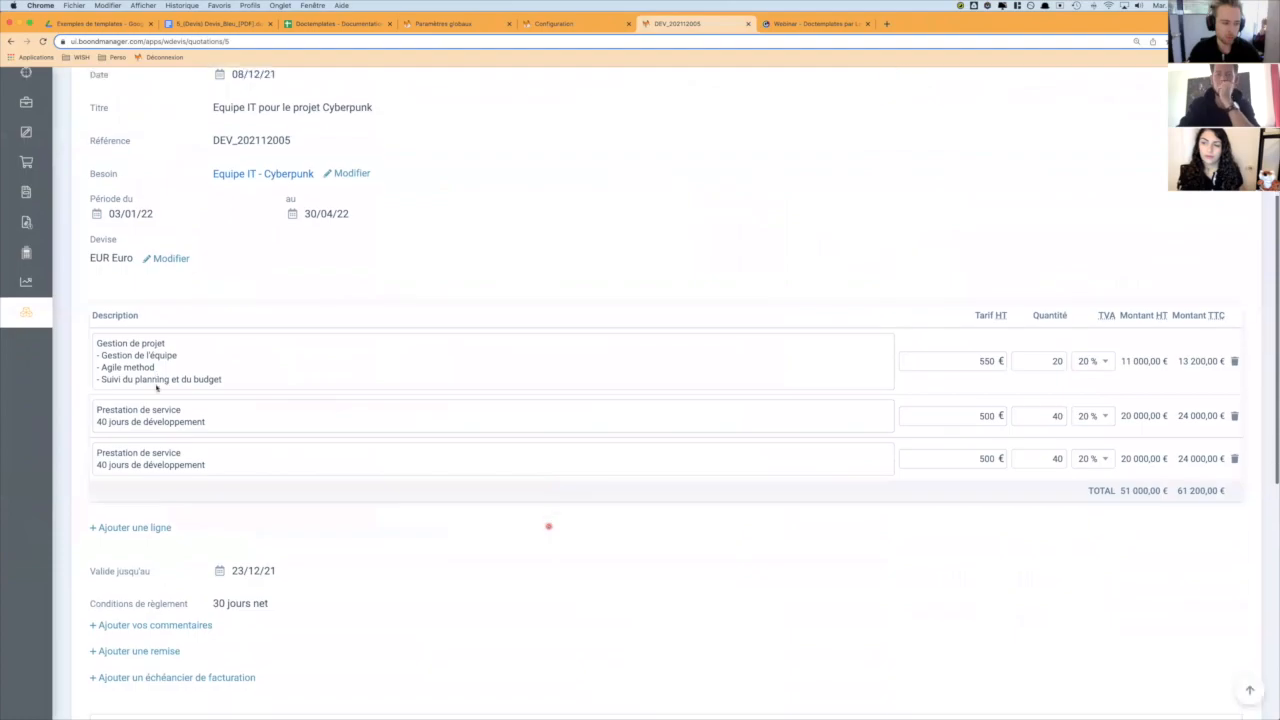
double_click(135, 317)
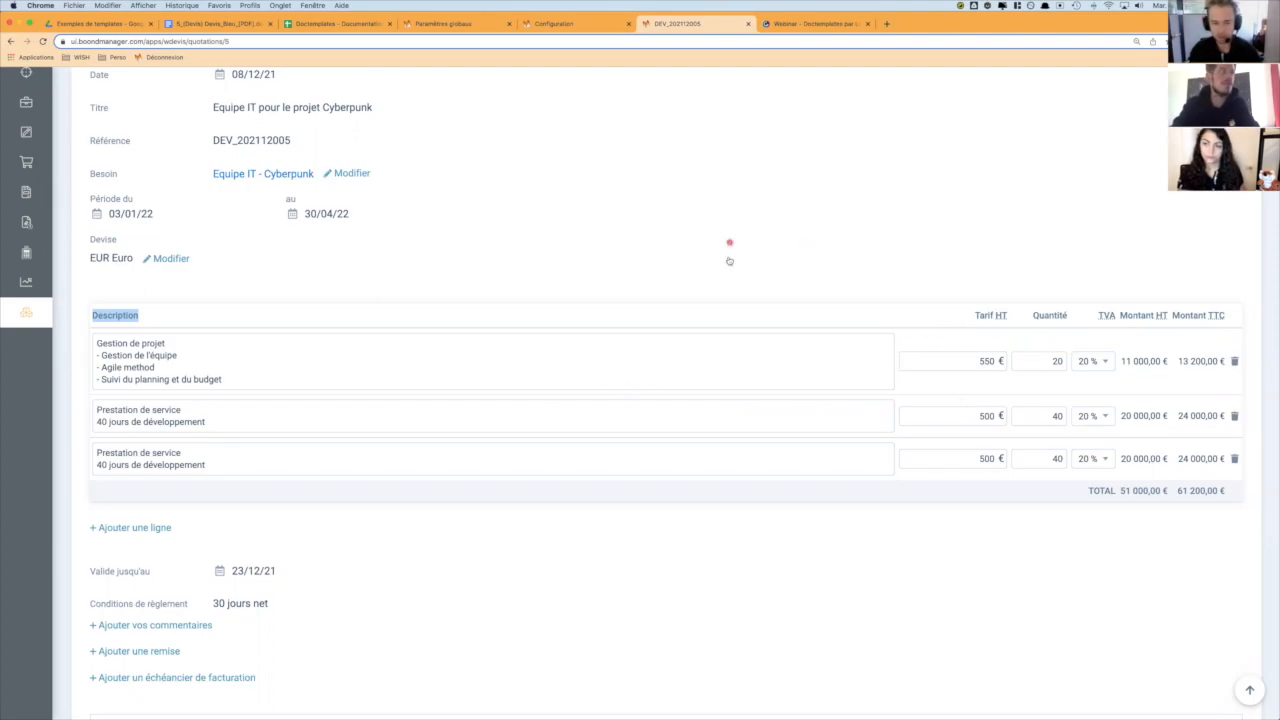
key(super+Tab)
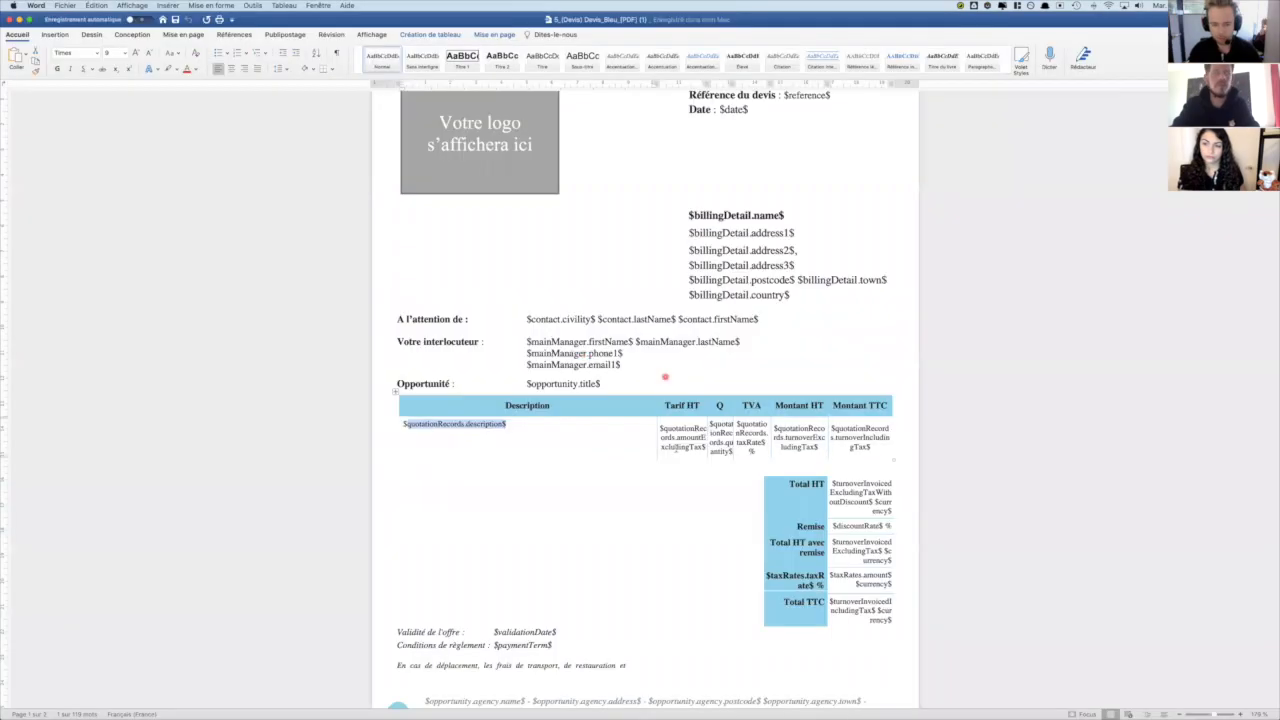
click(510, 423)
drag(508, 425, 402, 428)
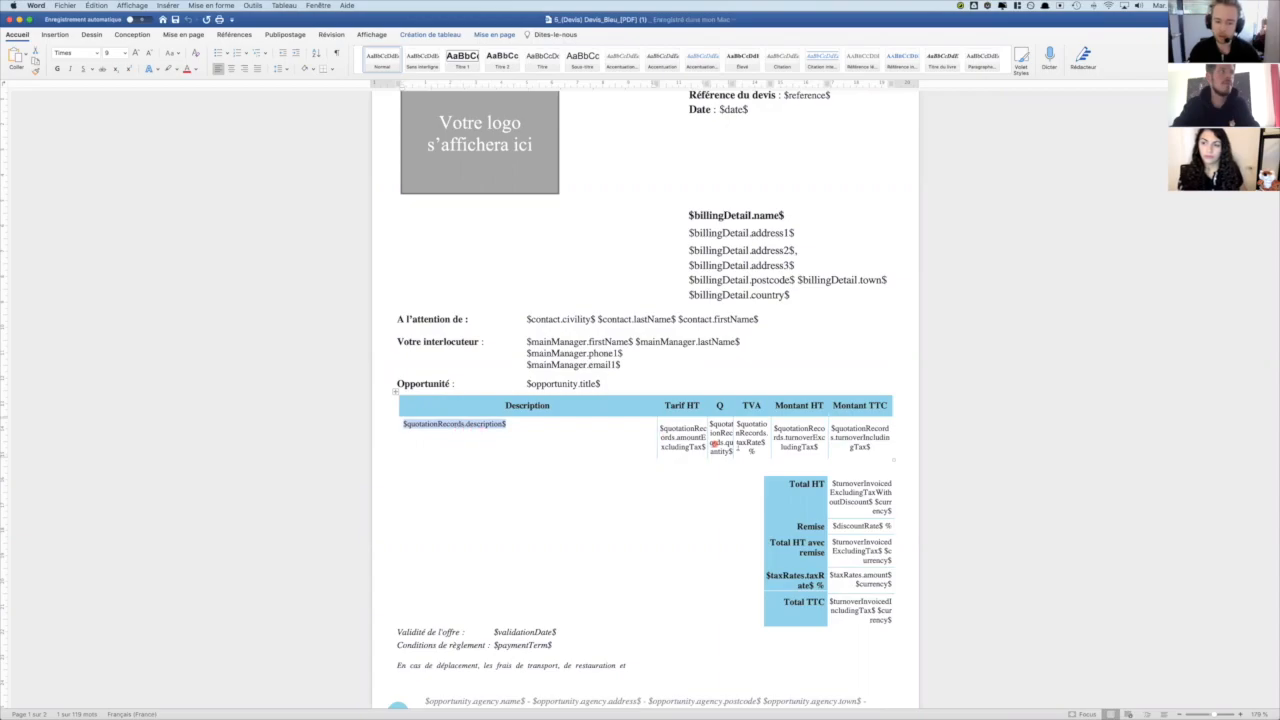
- Switch back to the PLG quote in Chrome, generate its PDF and open the downloaded file
key(super+Tab)
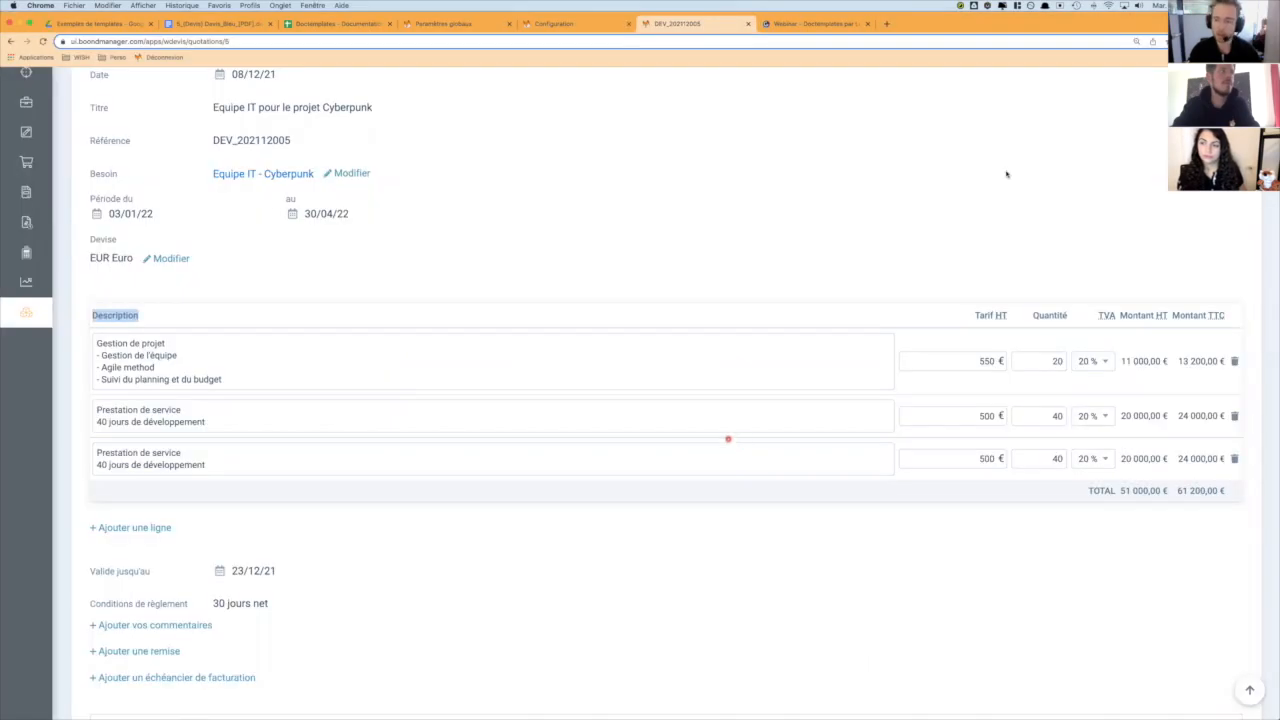
scroll(1040, 167, up, 4)
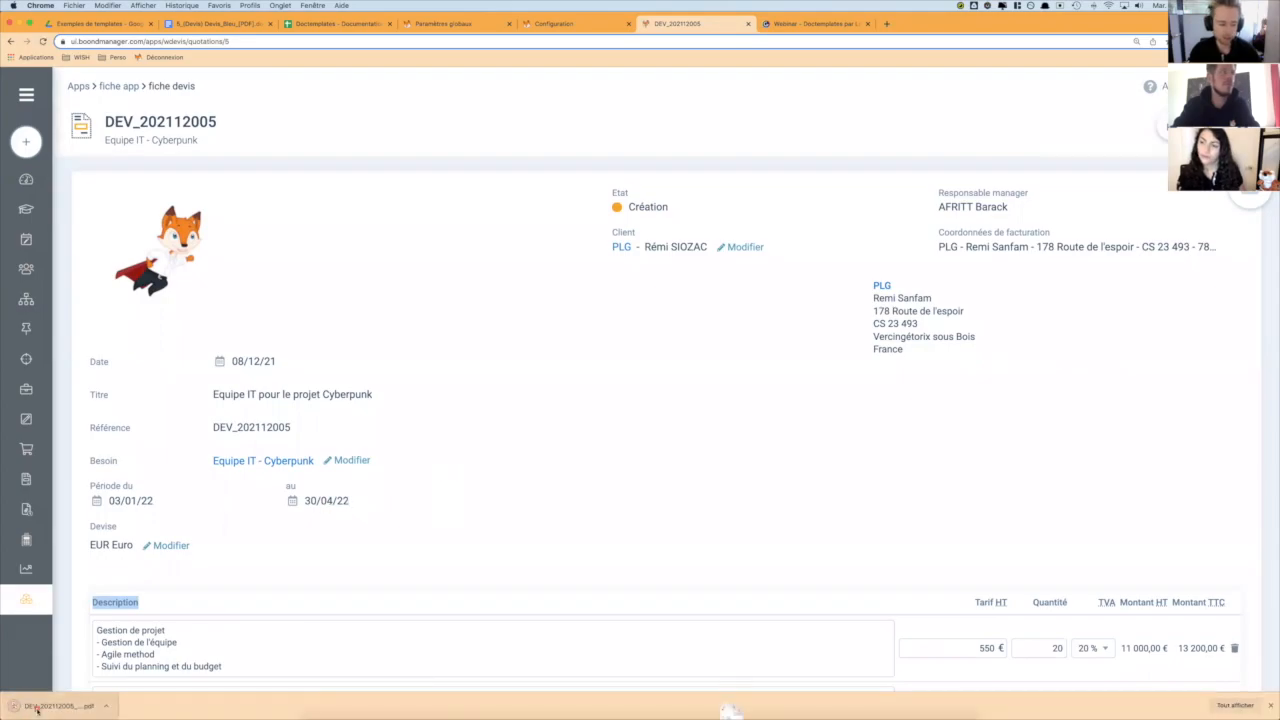
click(36, 706)
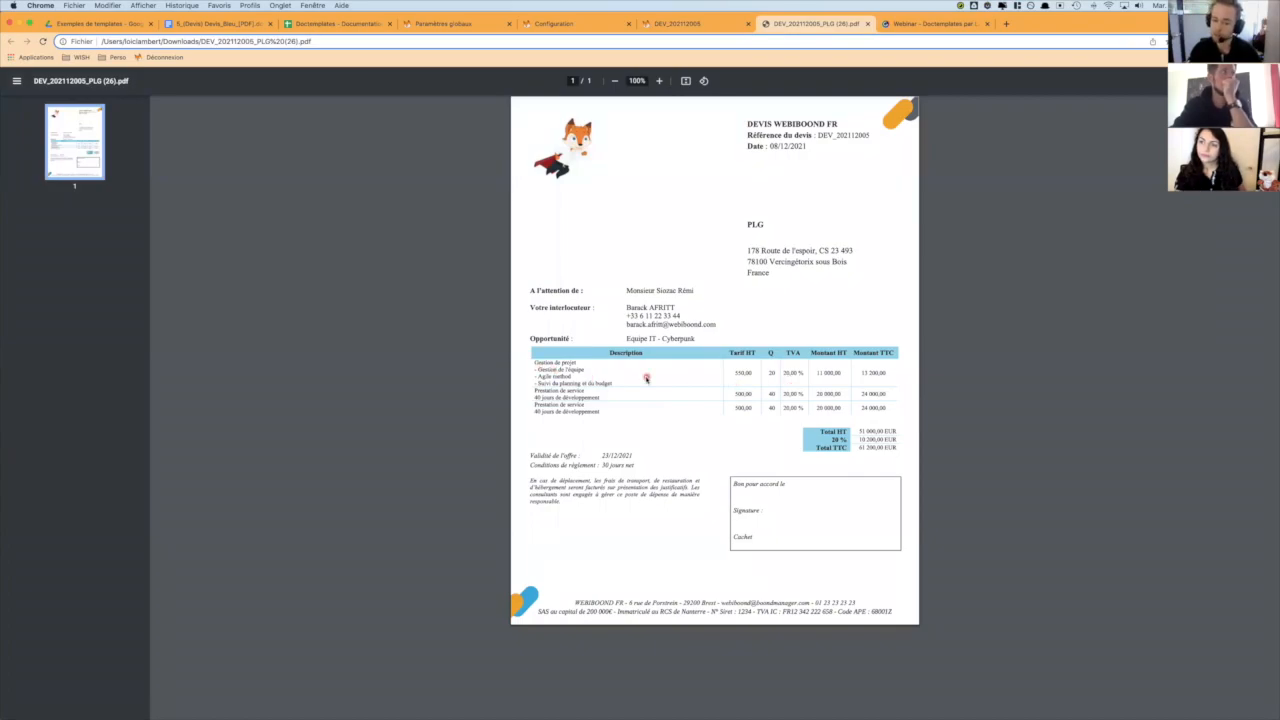
- Switch to the Word quote template and examine the quote lines table as a whole
key(super+Tab)
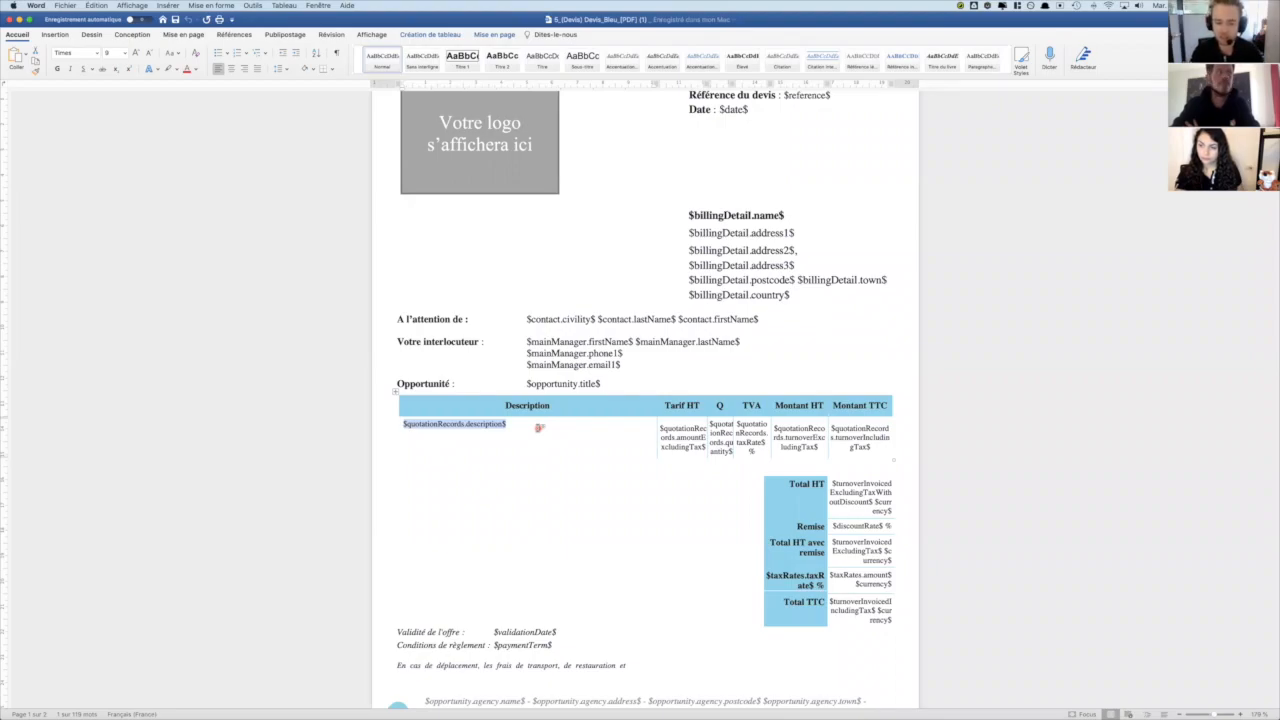
click(396, 392)
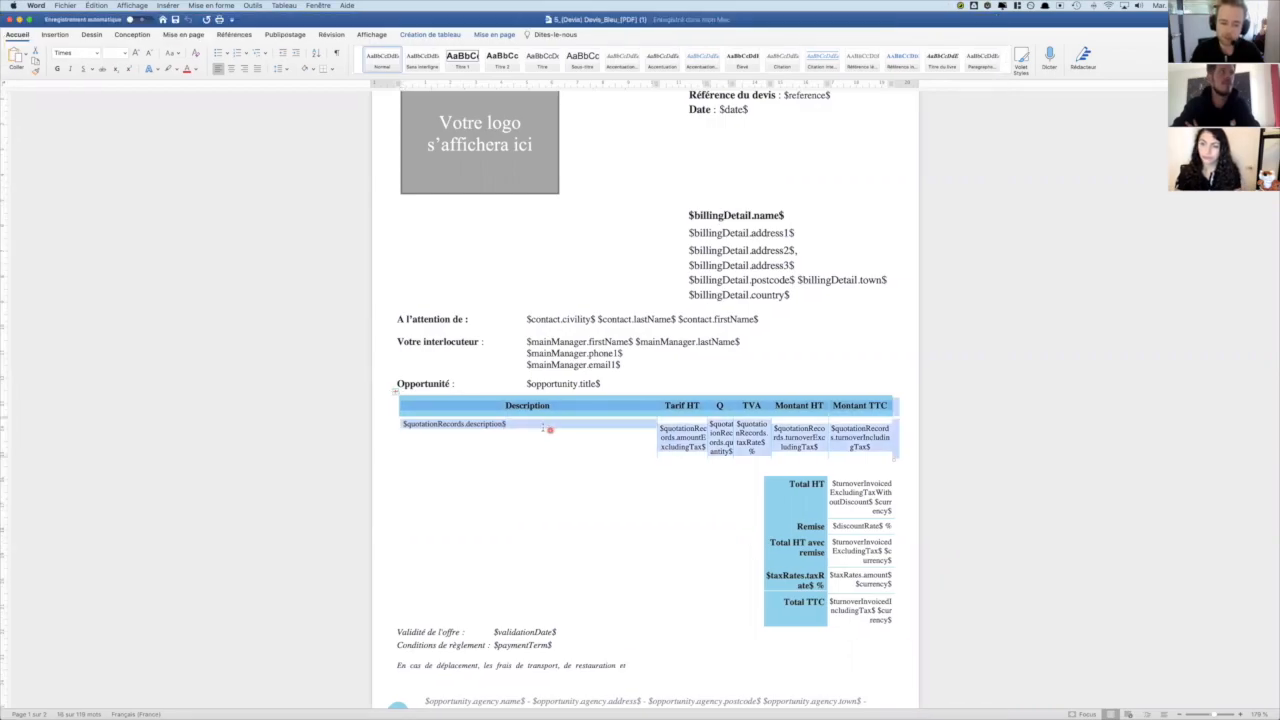
click(522, 427)
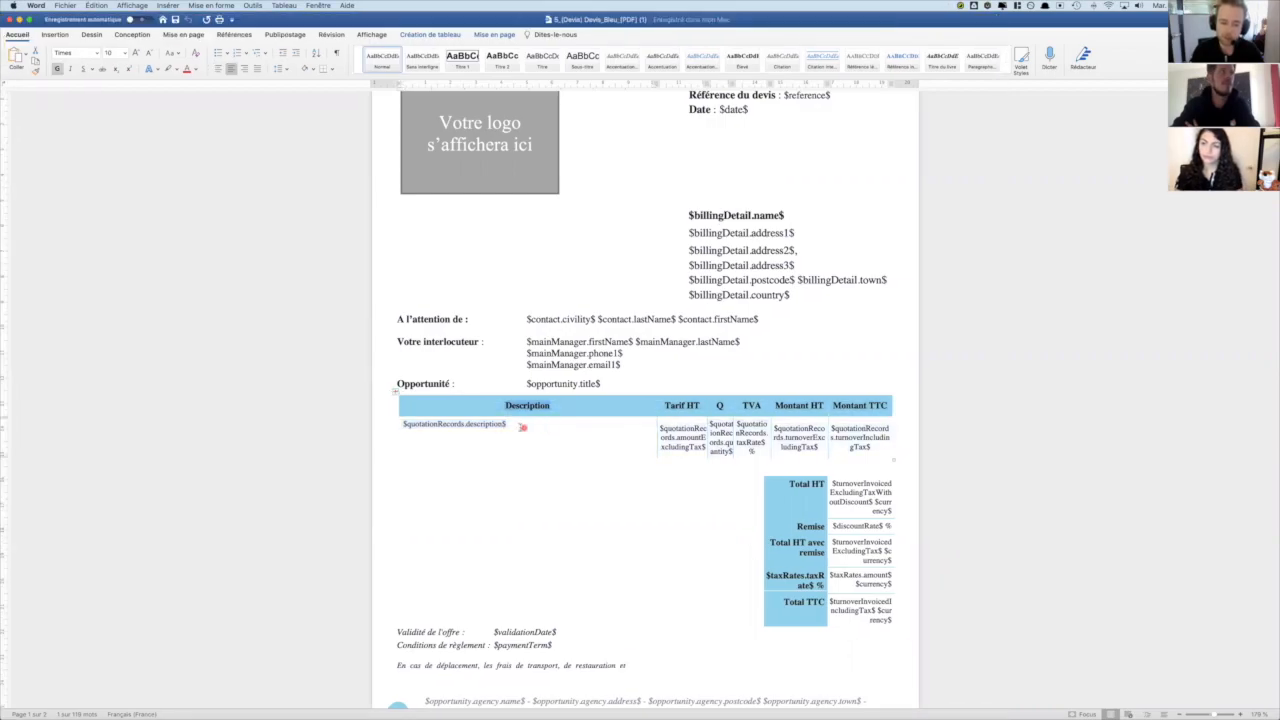
- Check the fixed column width option for the quote lines table and slightly adjust the border between Description and Tarif HT
click(394, 392)
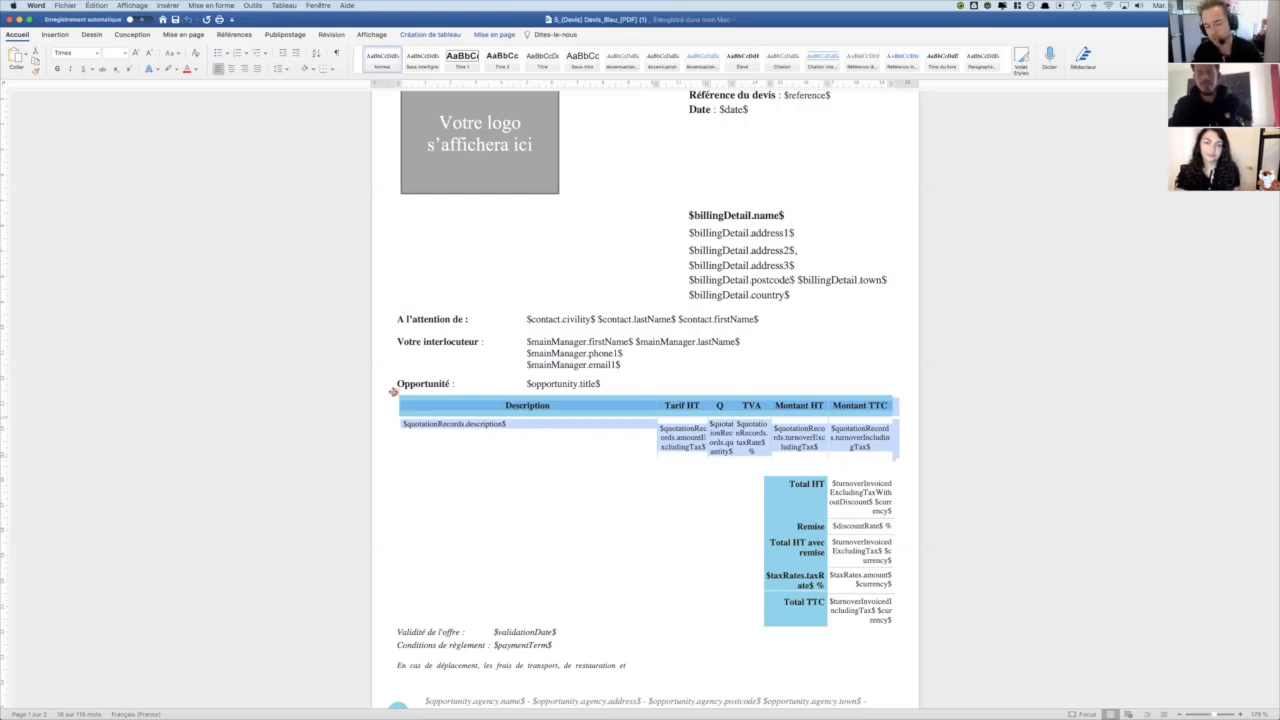
click(486, 35)
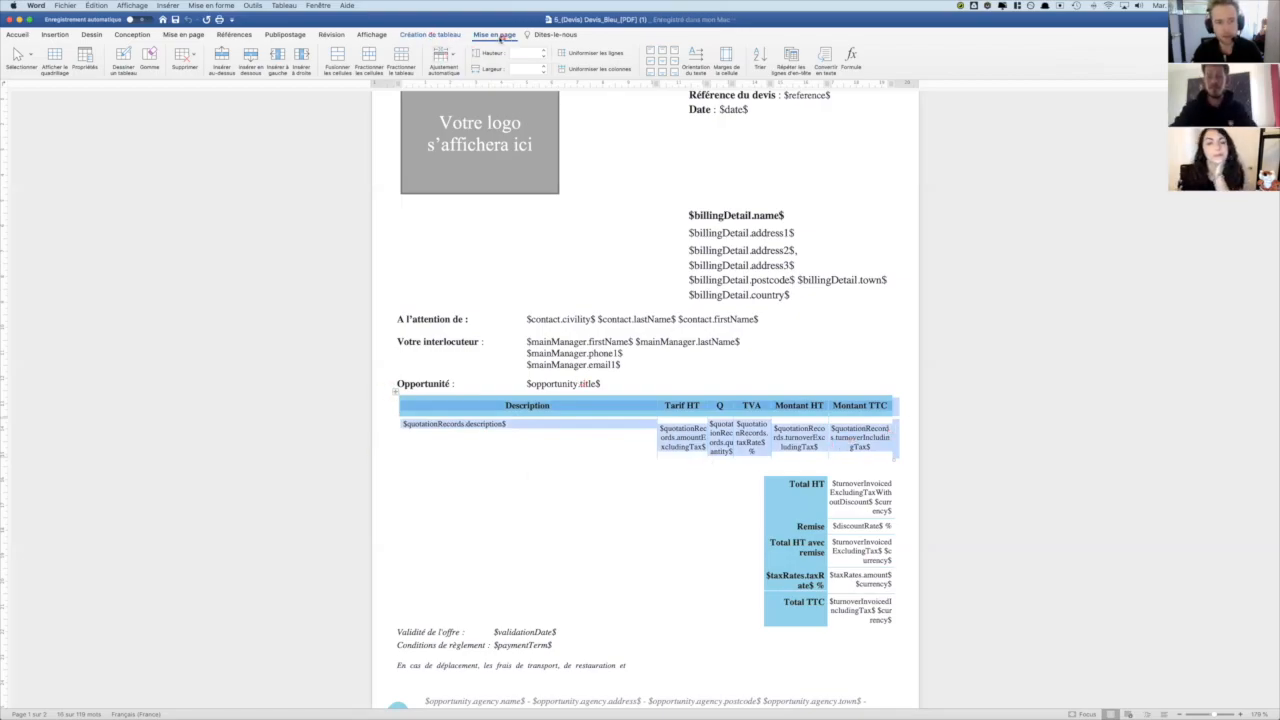
click(444, 56)
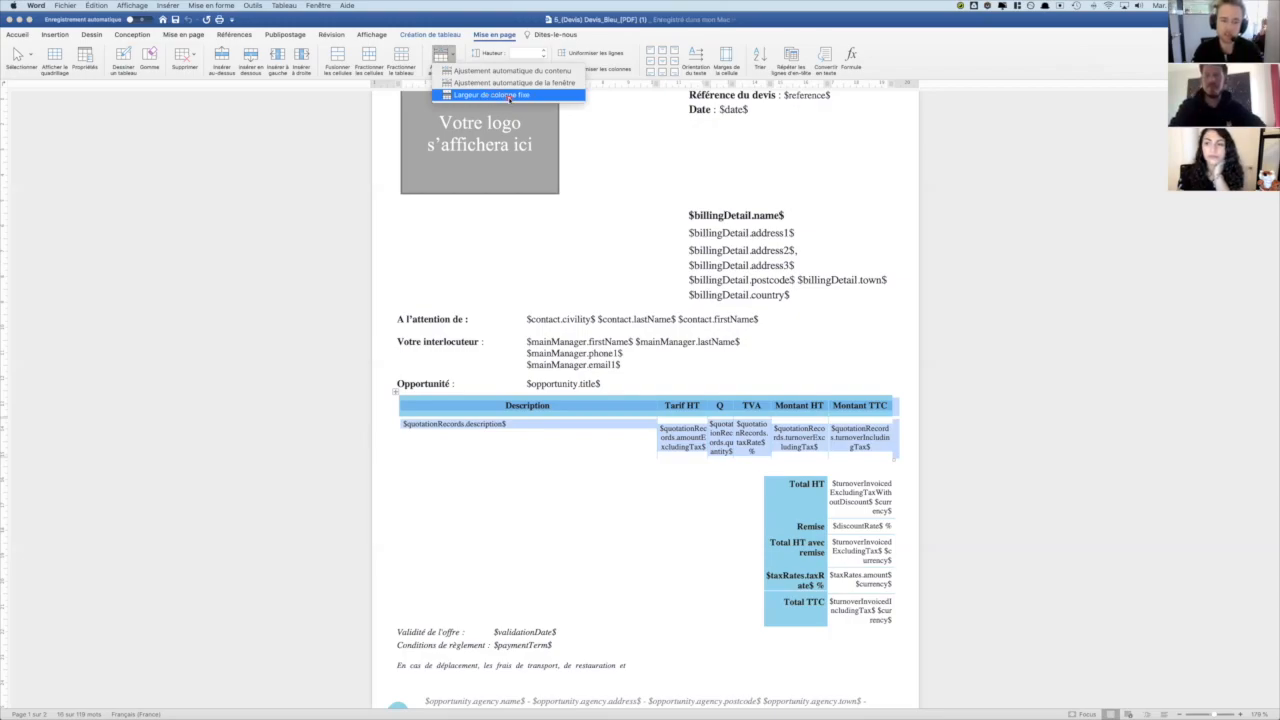
click(621, 411)
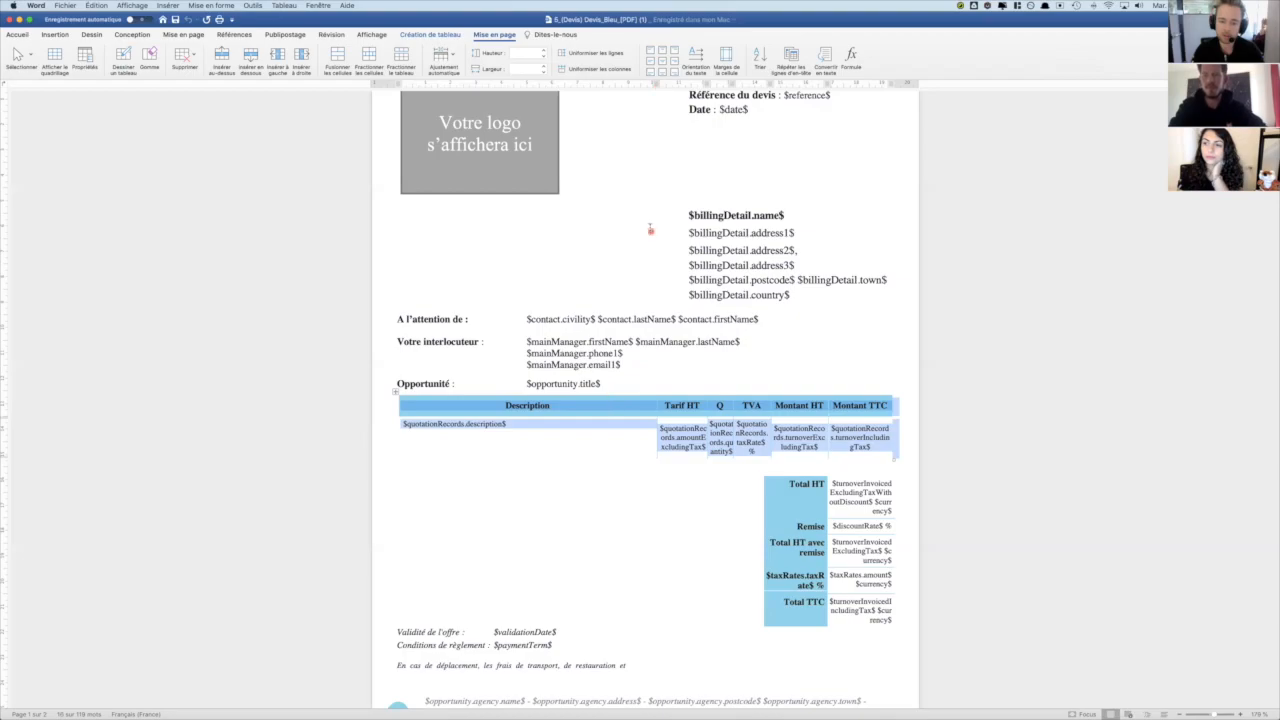
mouse_move(656, 85)
mouse_down()
mouse_move(705, 86)
mouse_move(565, 89)
mouse_move(655, 86)
mouse_up()
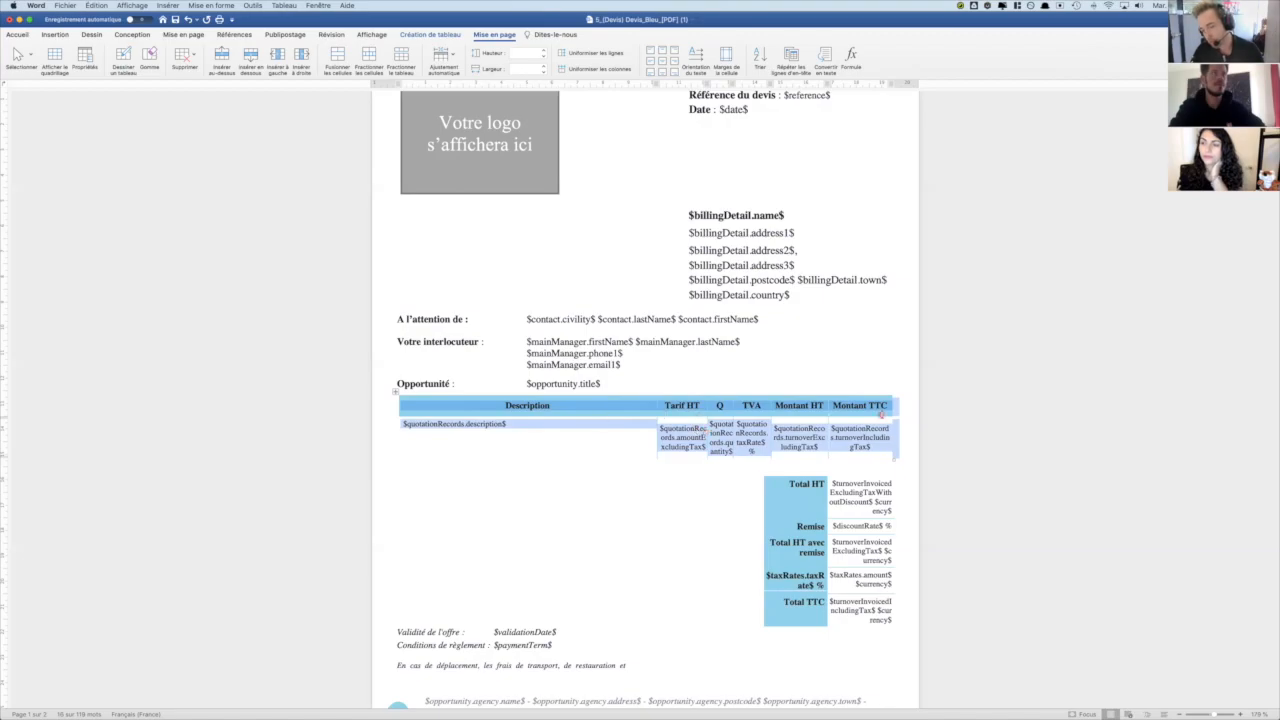
- Apply fixed column width to the totals table and slightly narrow its blue label column
click(797, 500)
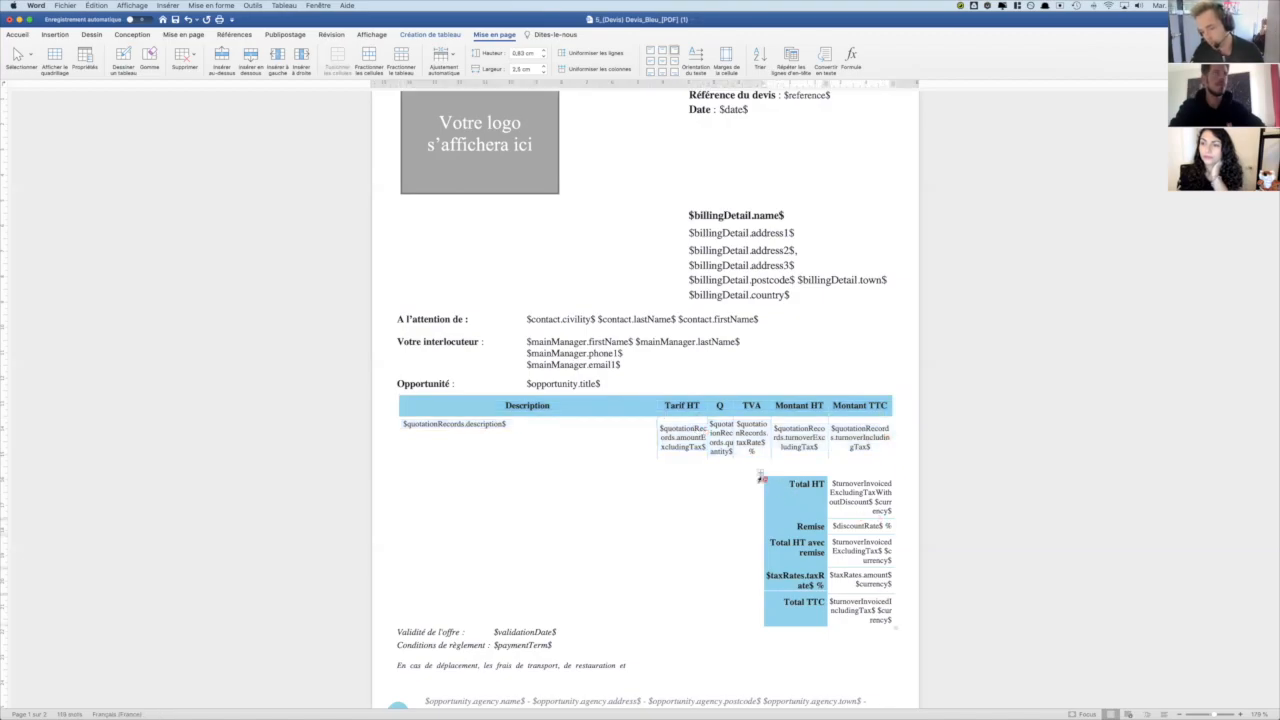
click(762, 478)
click(759, 471)
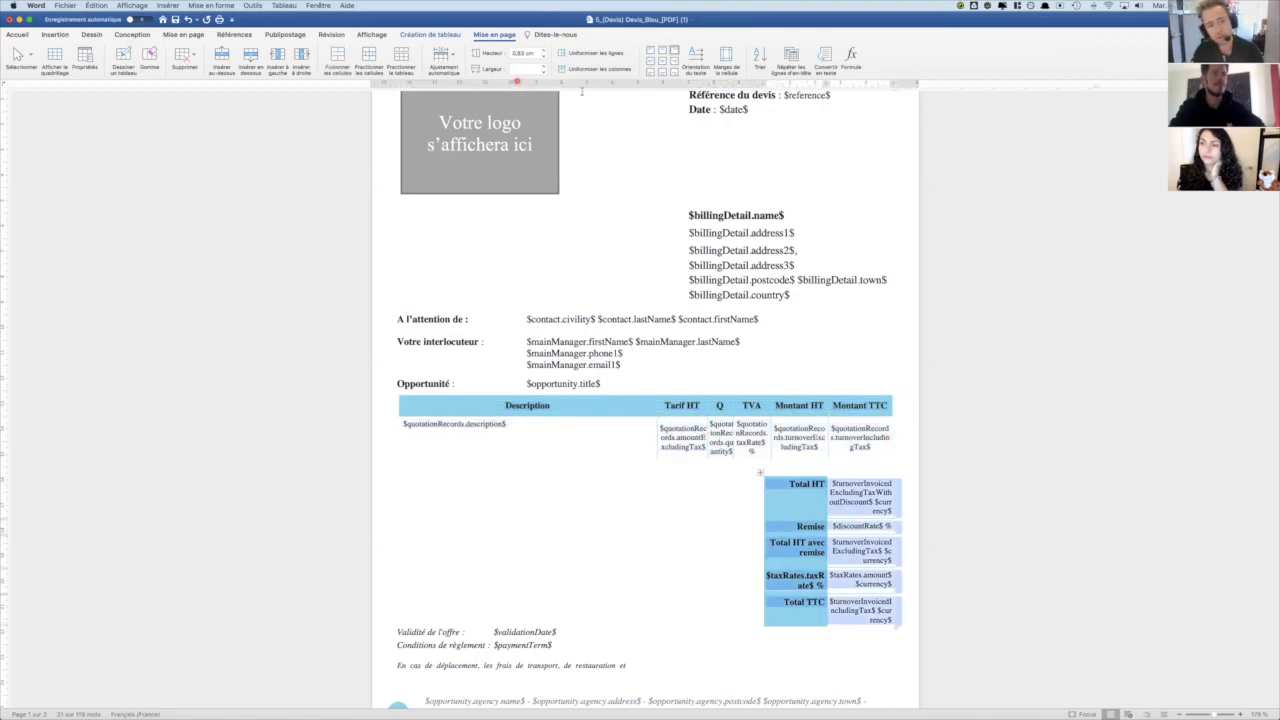
click(440, 56)
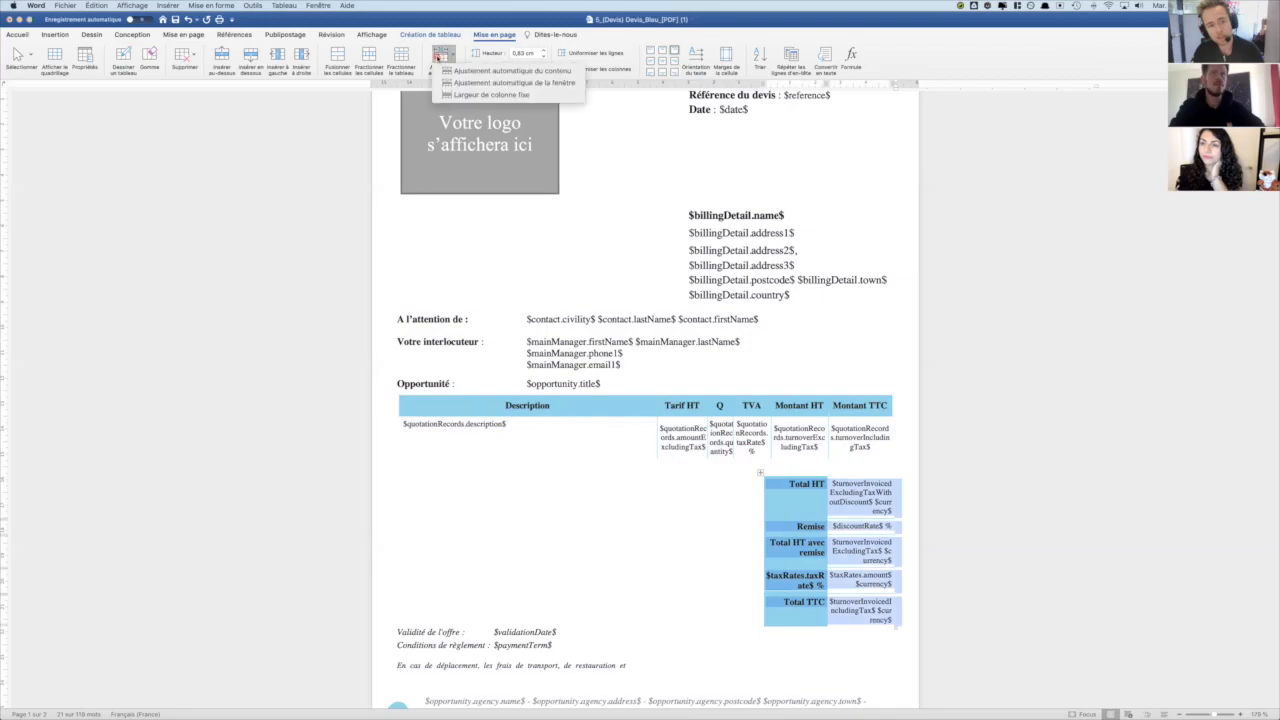
click(485, 95)
drag(827, 85, 821, 85)
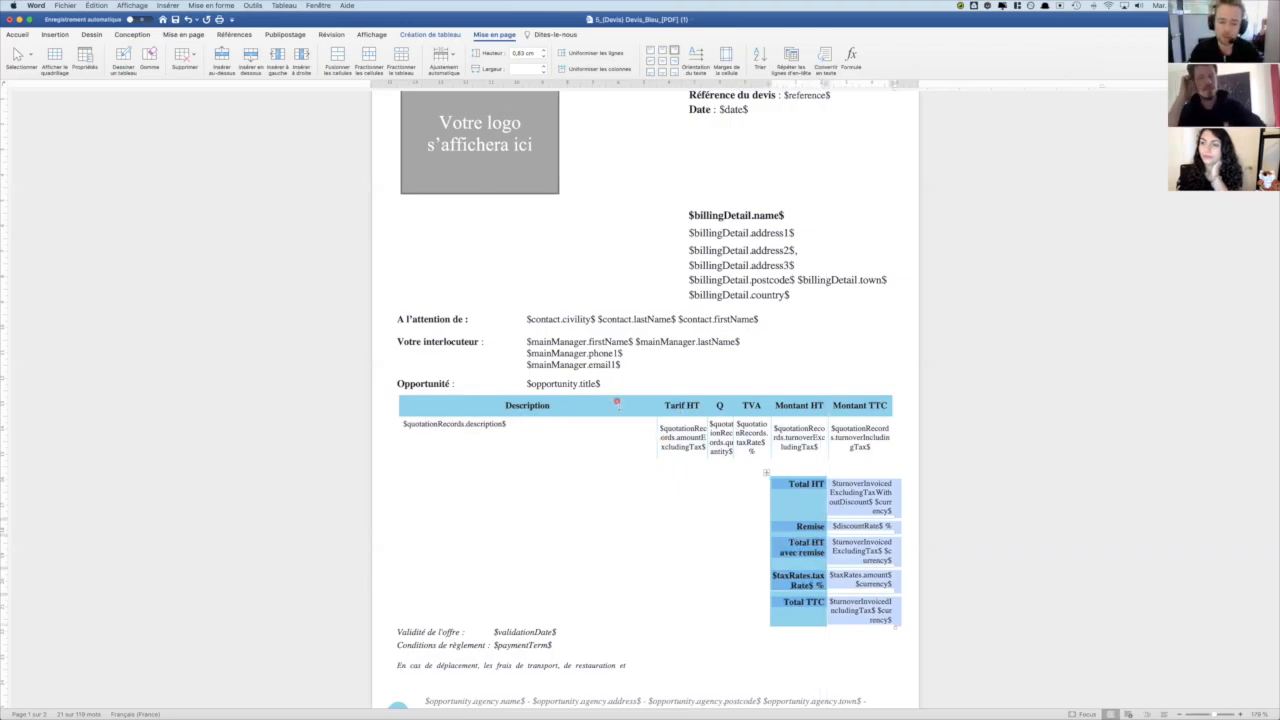
- Examine the quote lines table and the rest of the template, from the heading to the signature box on the second page
click(617, 401)
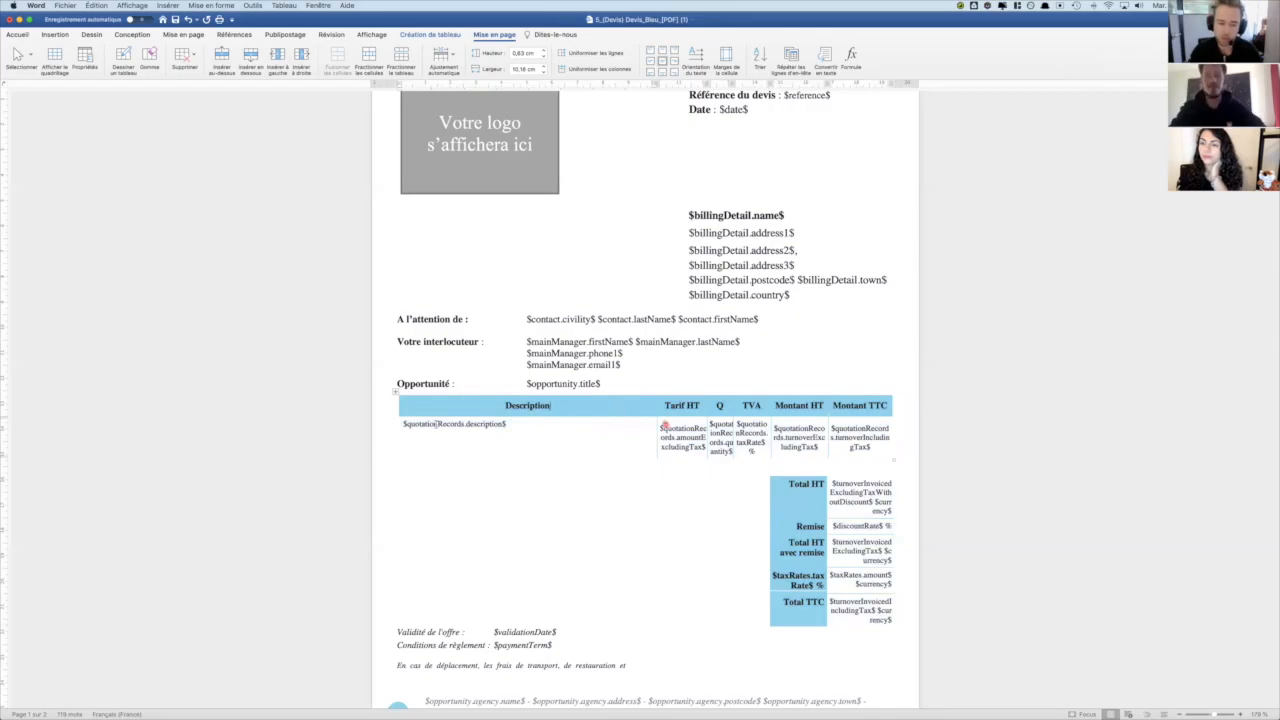
click(396, 393)
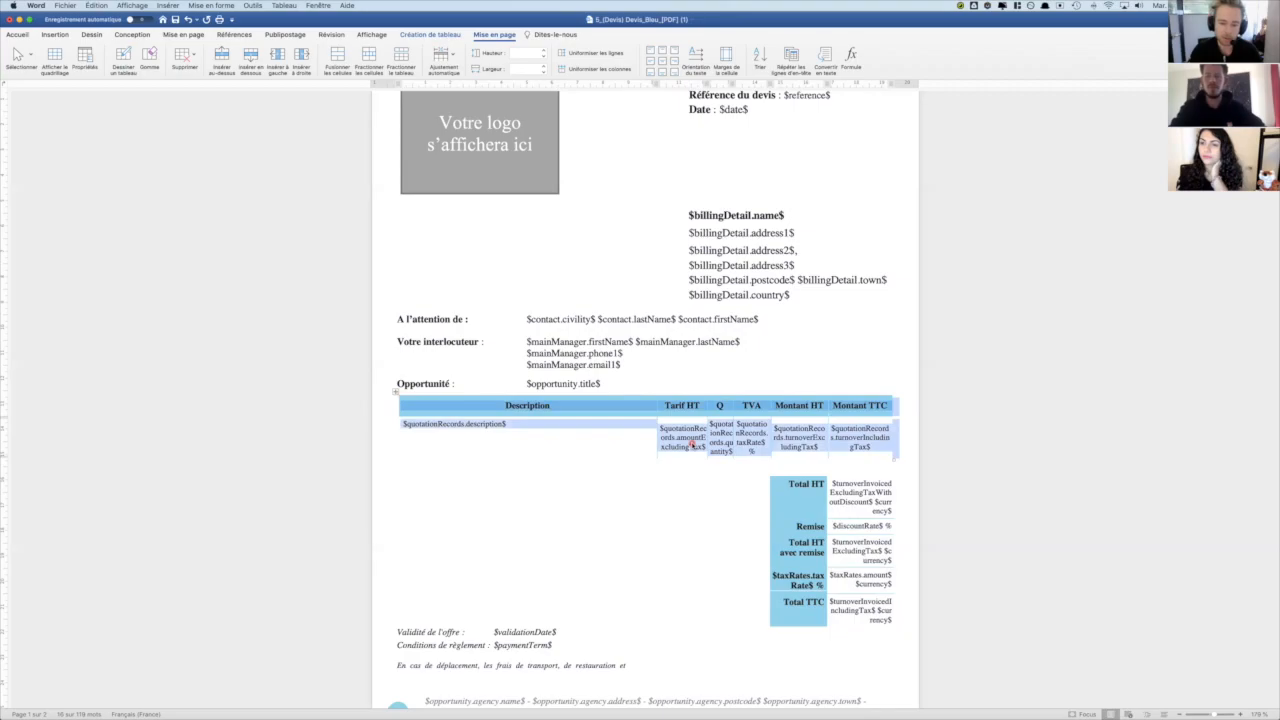
click(537, 429)
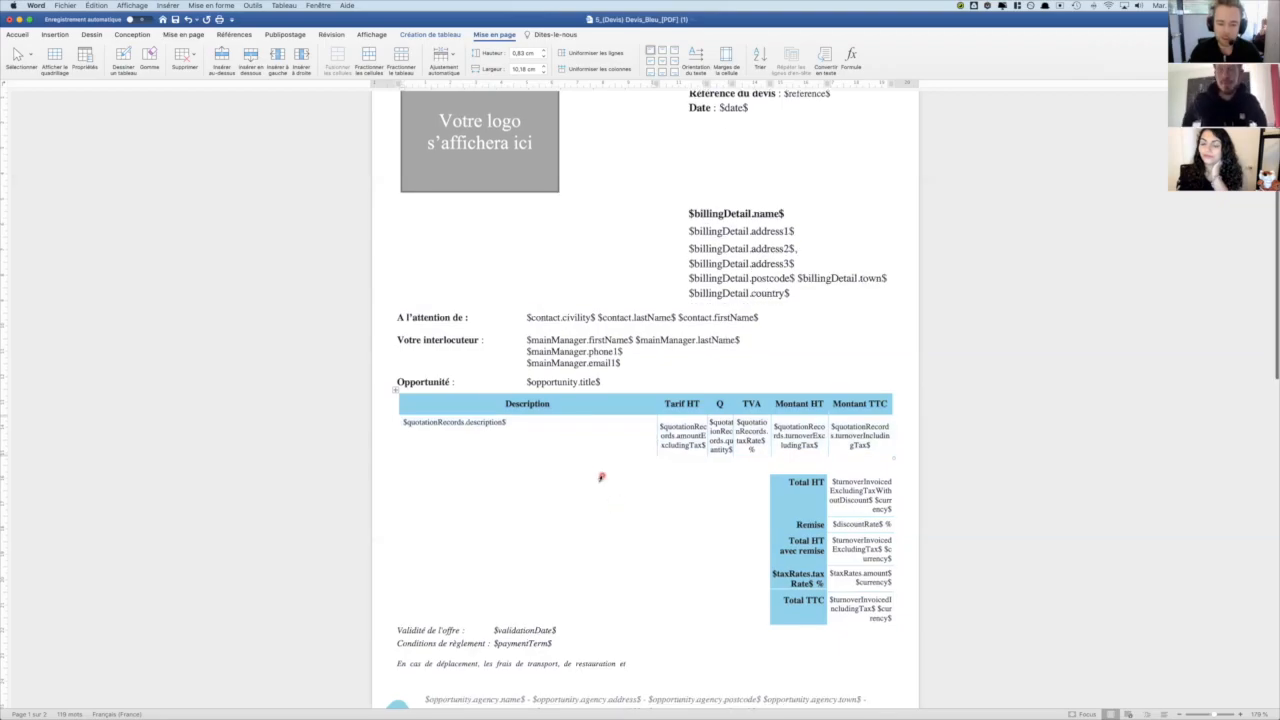
scroll(597, 474, down, 2)
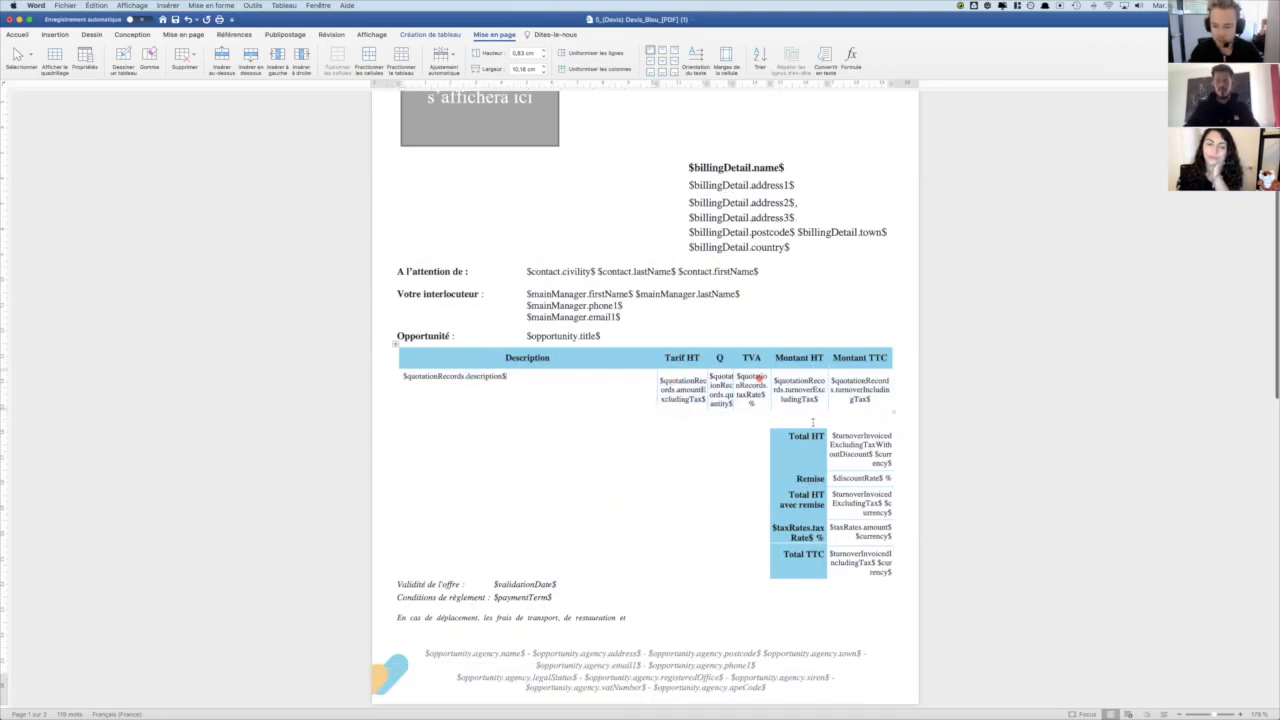
scroll(741, 530, down, 10)
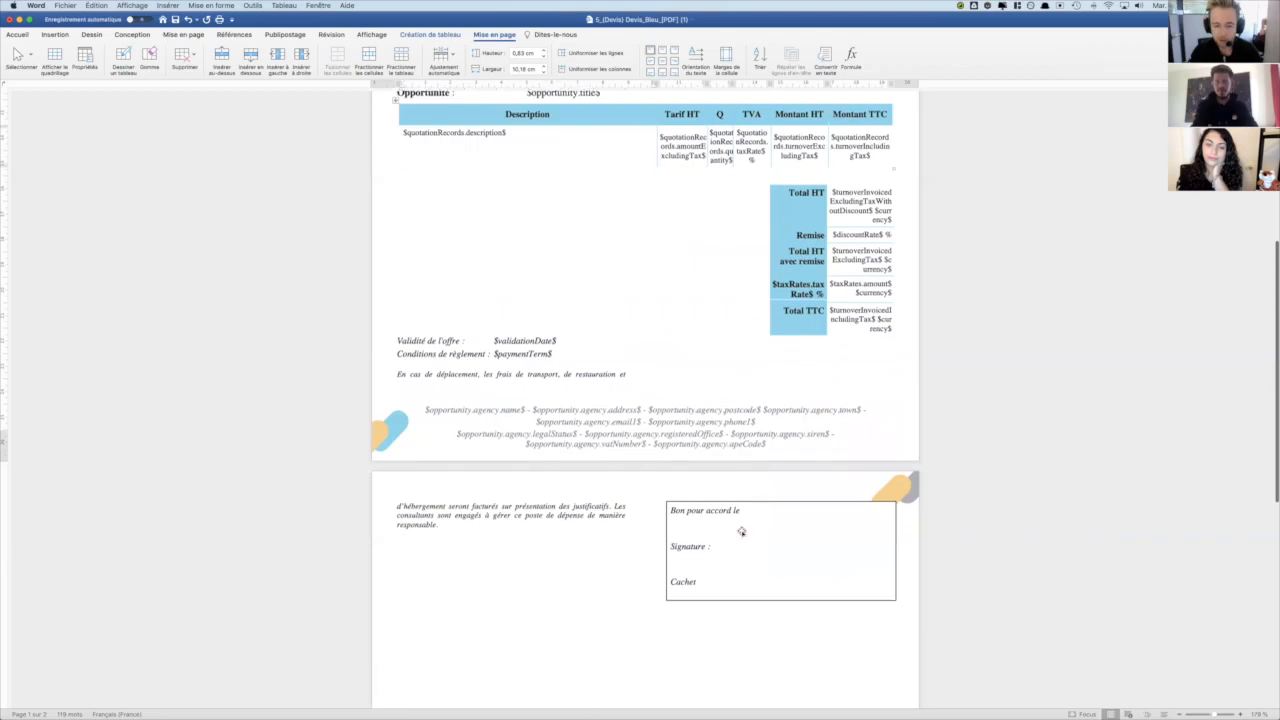
scroll(741, 530, up, 13)
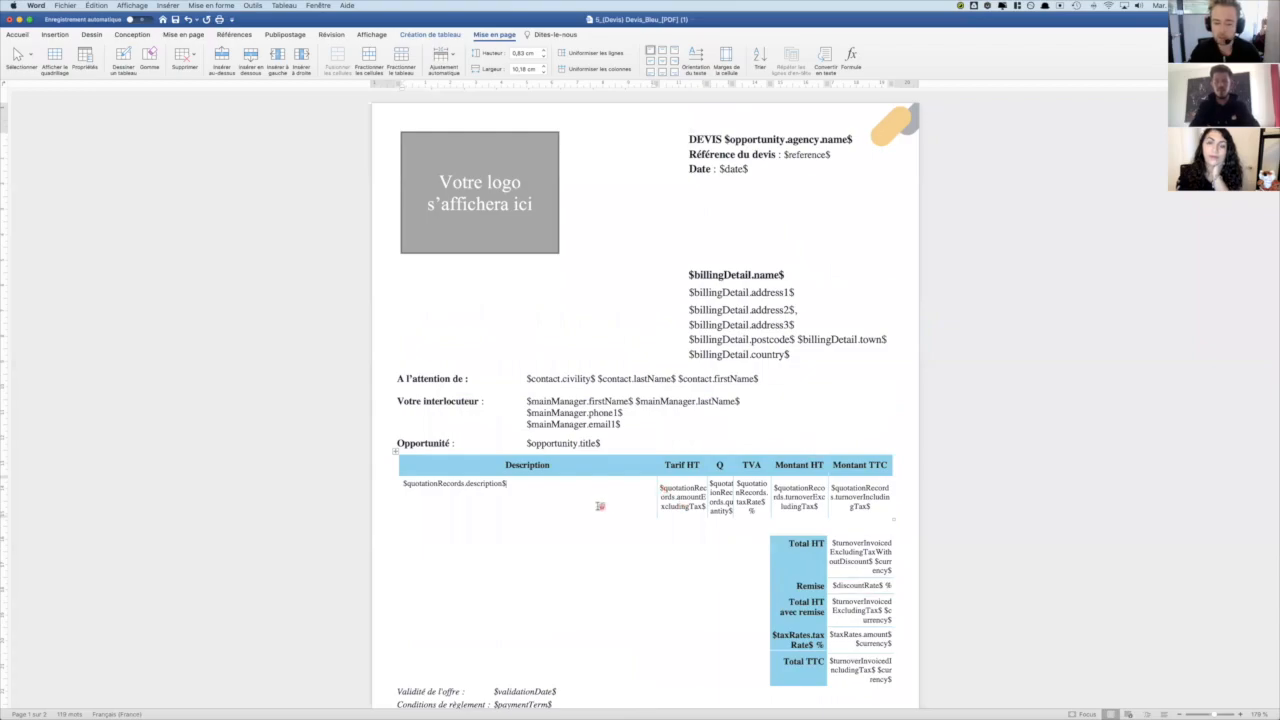
scroll(598, 507, down, 2)
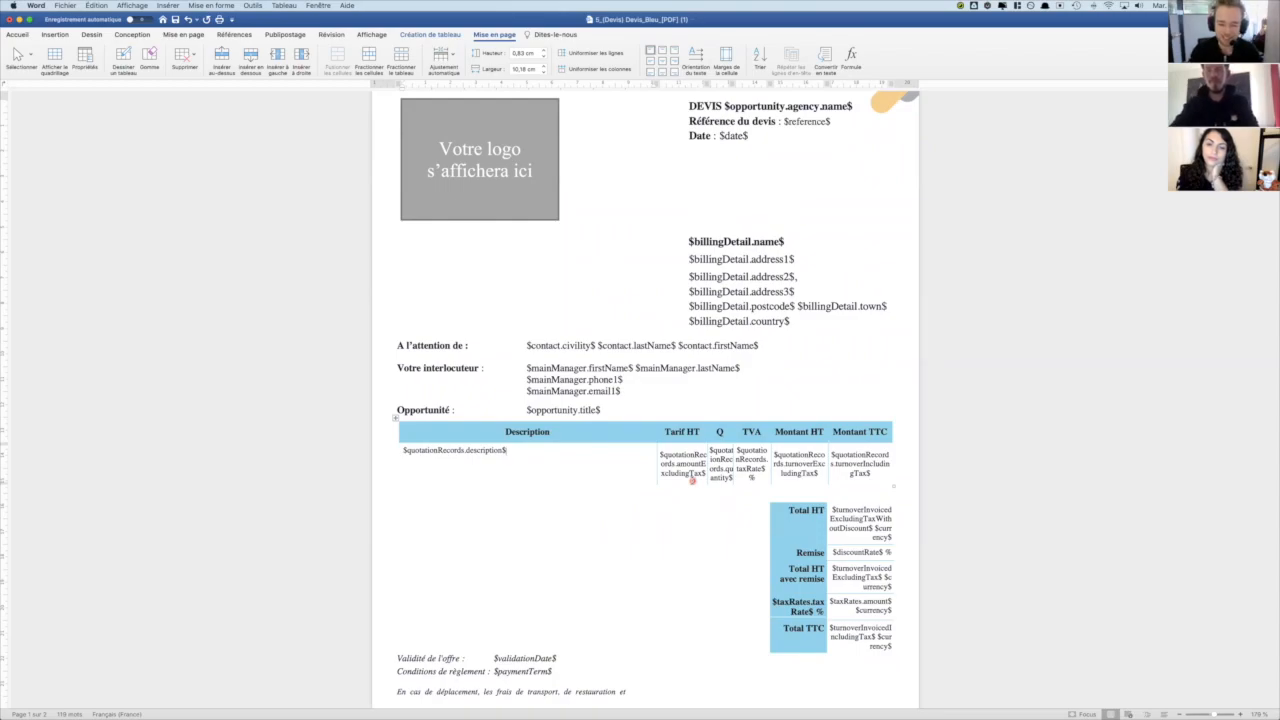
scroll(589, 515, down, 1)
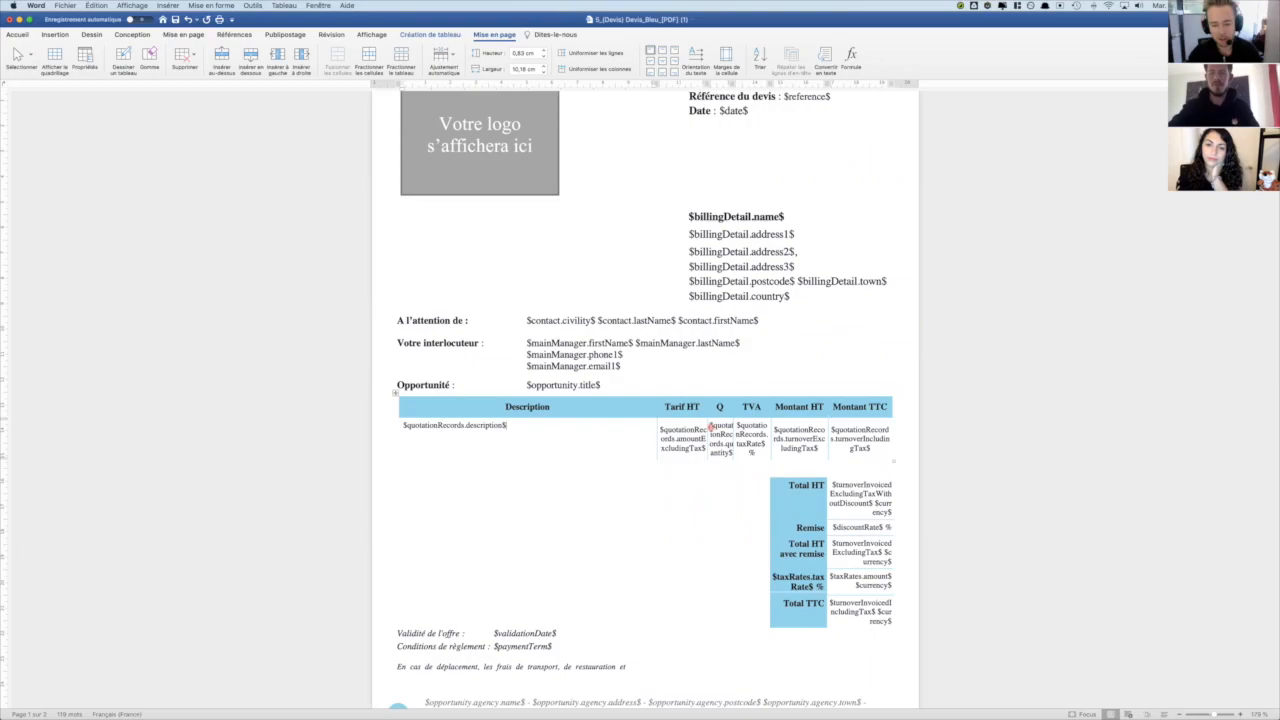
scroll(712, 427, down, 4)
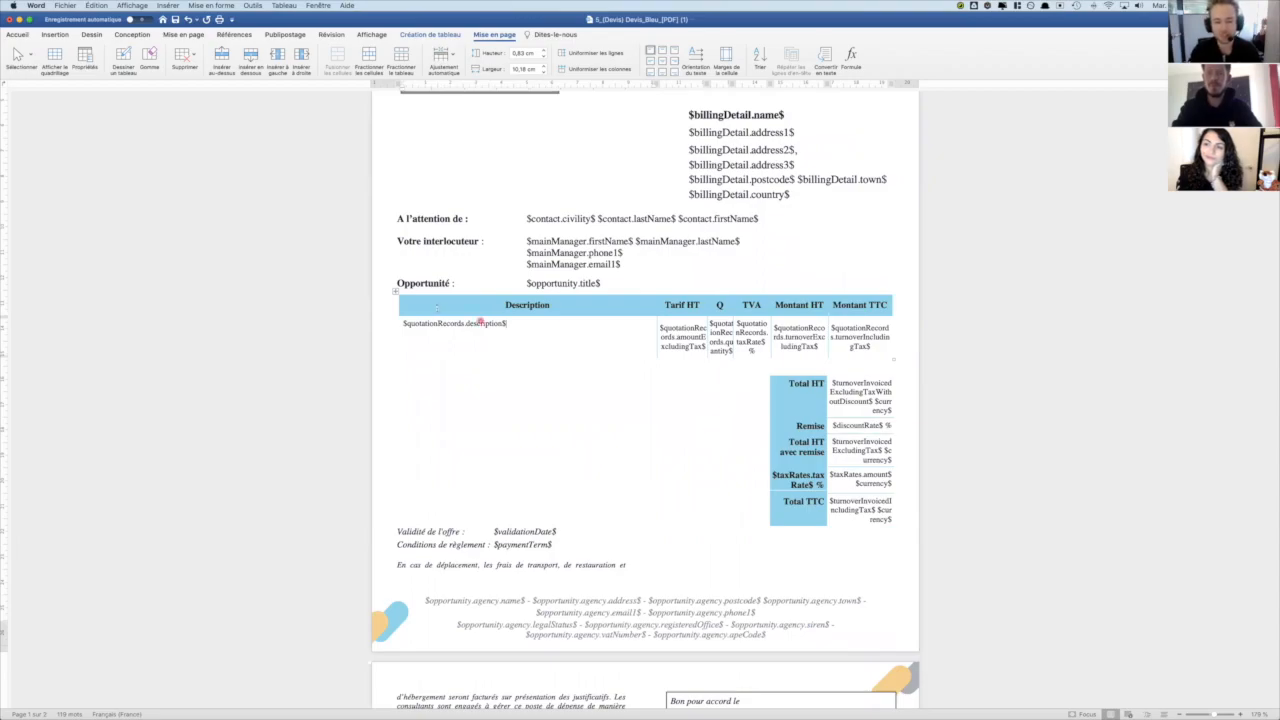
- Select the quote lines table, then switch to the PDF in Chrome and compare it with the generated lines
click(395, 291)
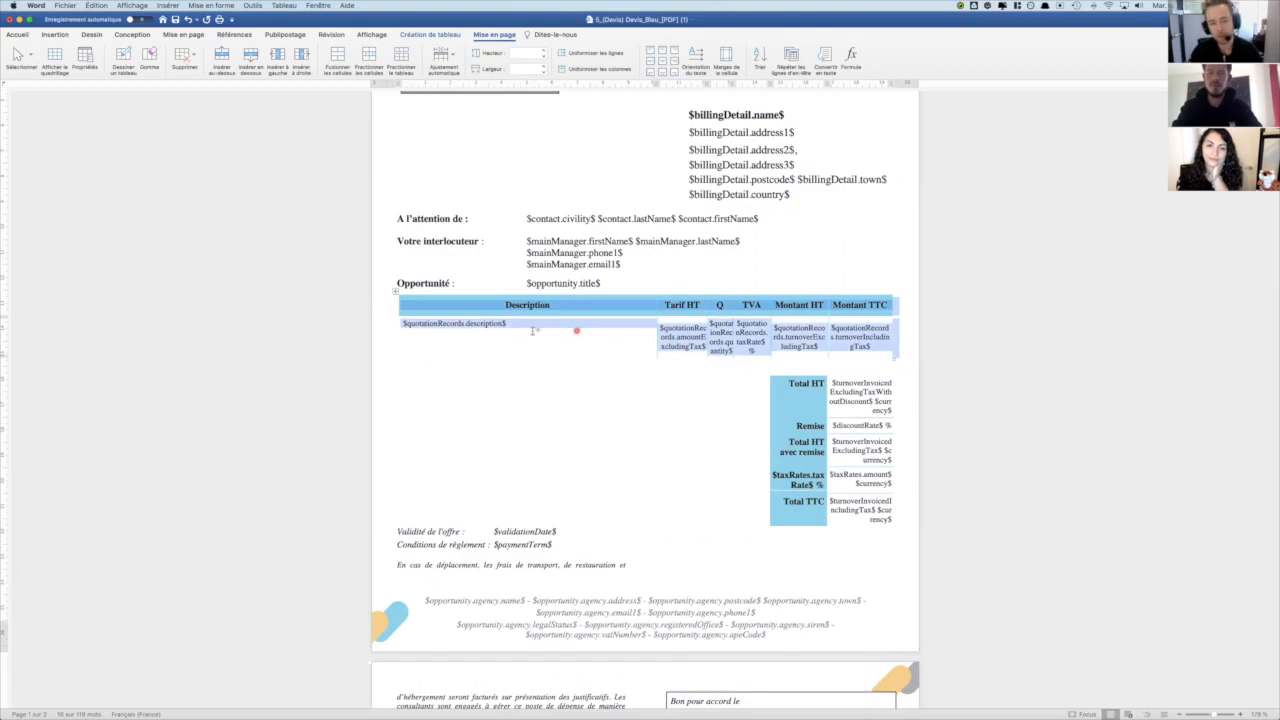
key(super+Tab)
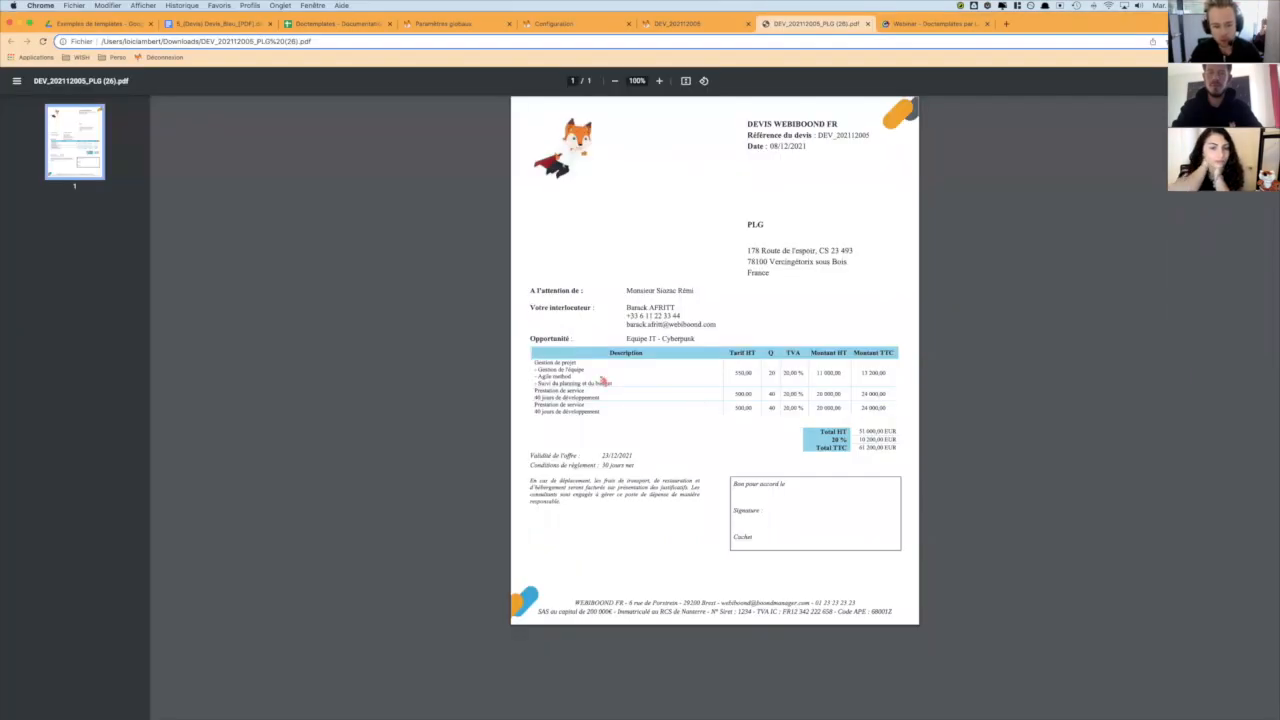
drag(532, 364, 612, 414)
click(564, 408)
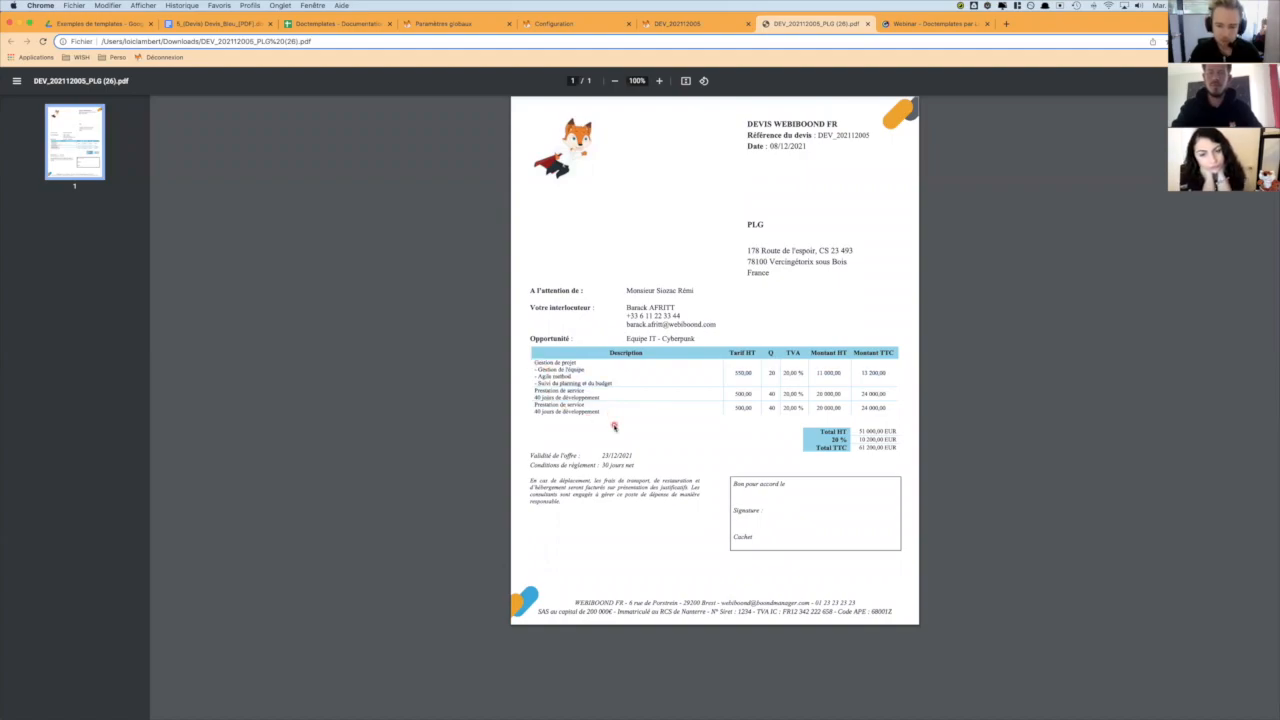
- Switch to Word, select the whole quote lines table and examine the border colour choices and the available border types
key(super+Tab)
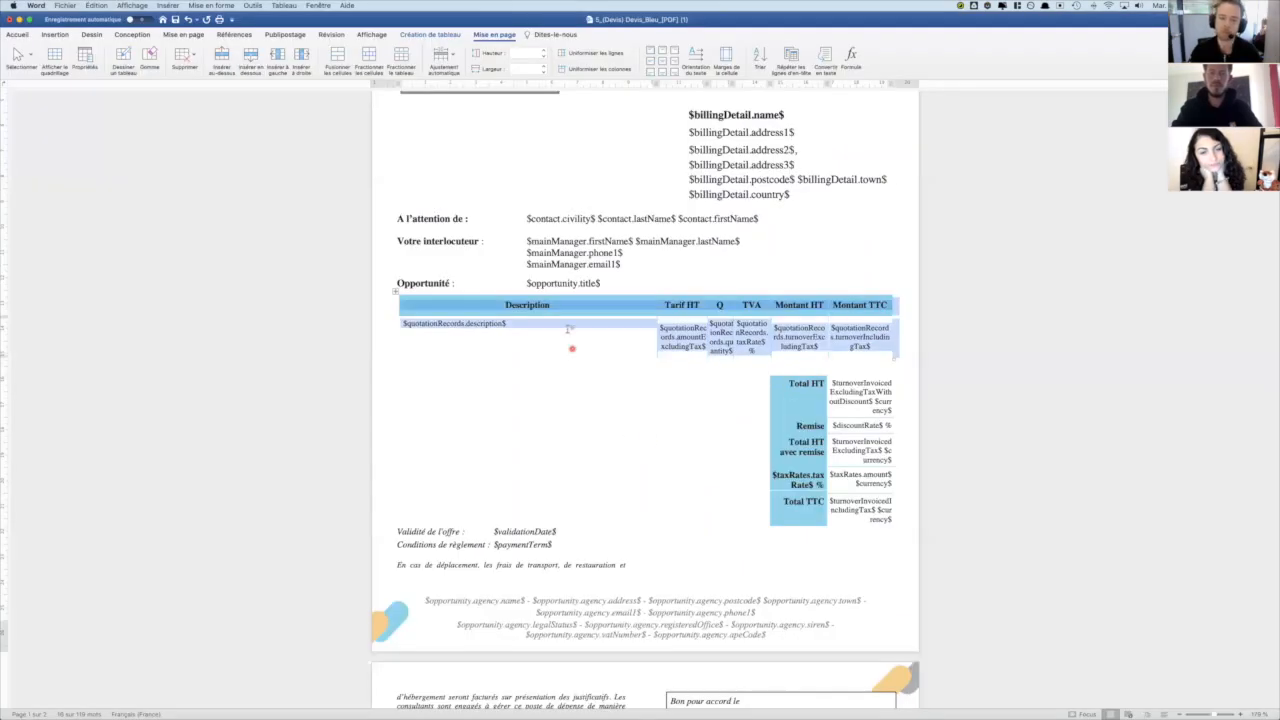
click(568, 330)
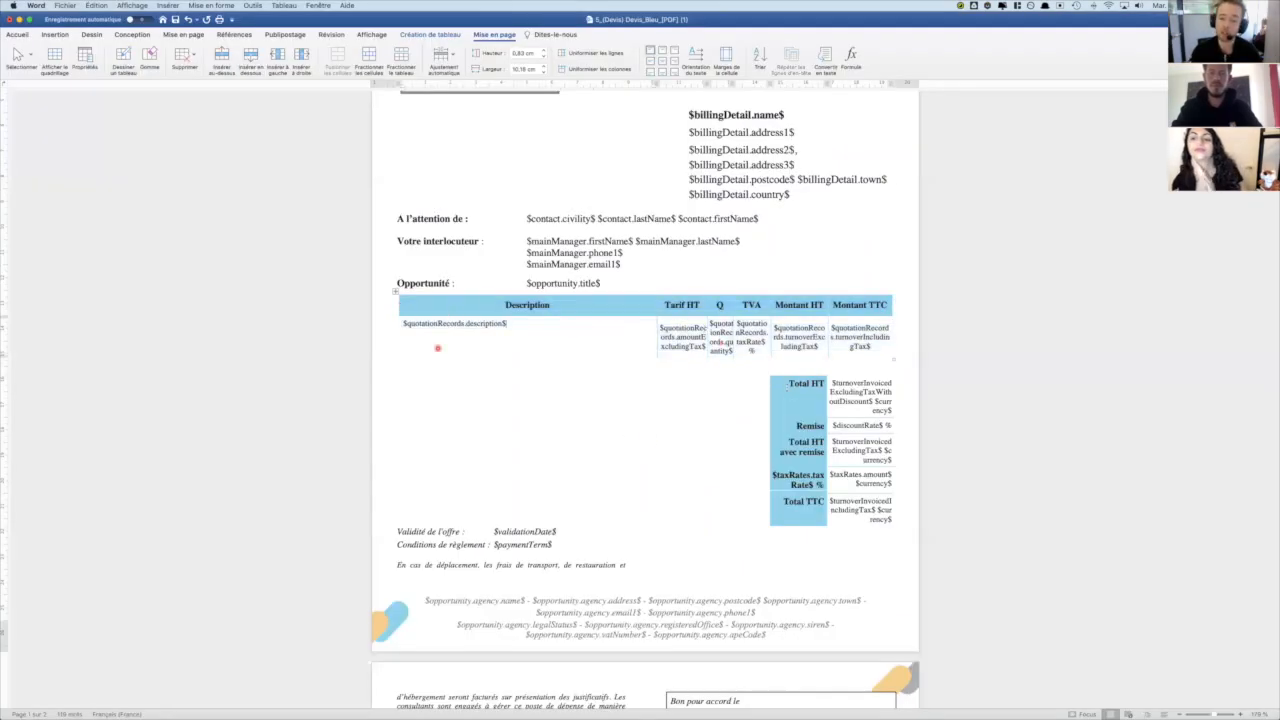
click(395, 292)
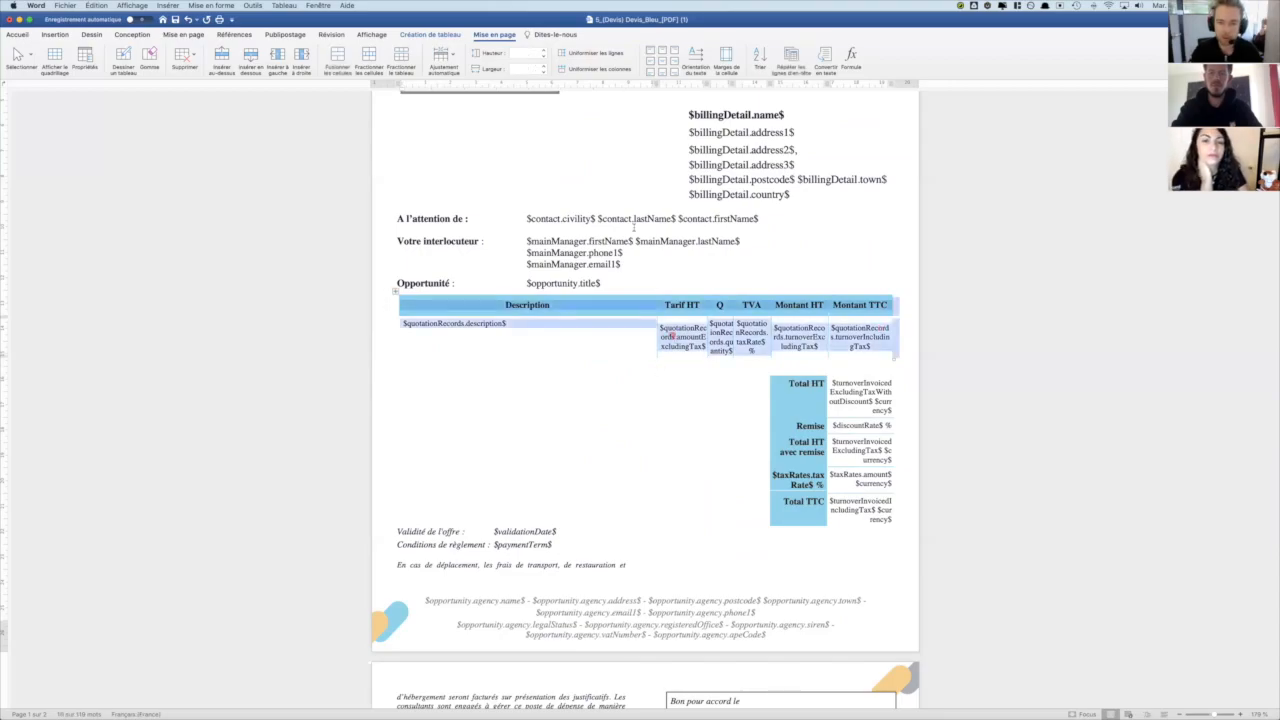
click(431, 34)
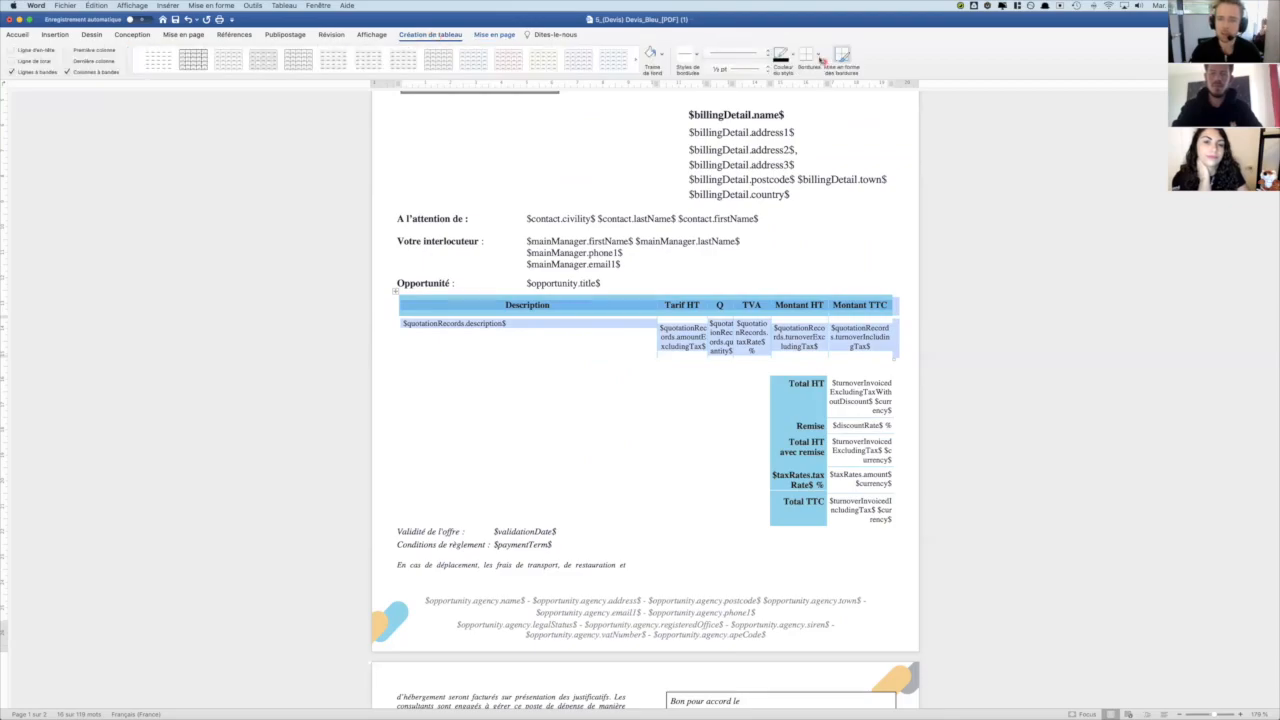
click(790, 56)
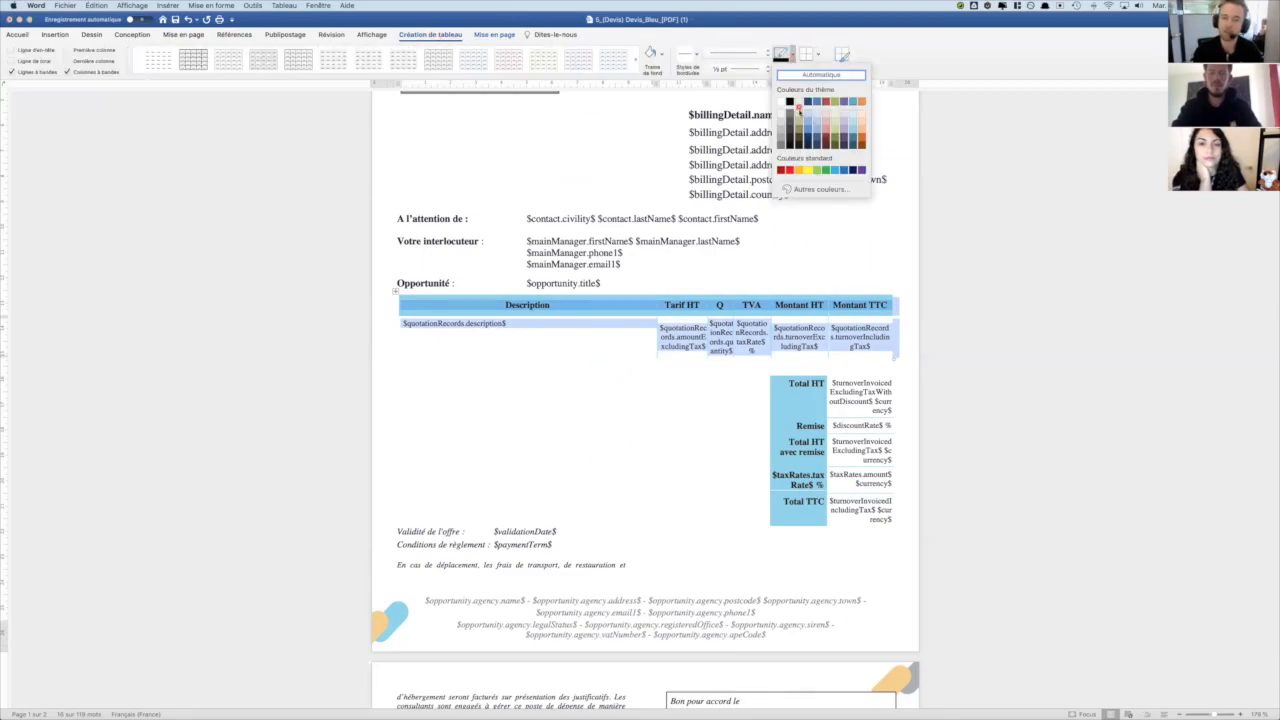
click(790, 58)
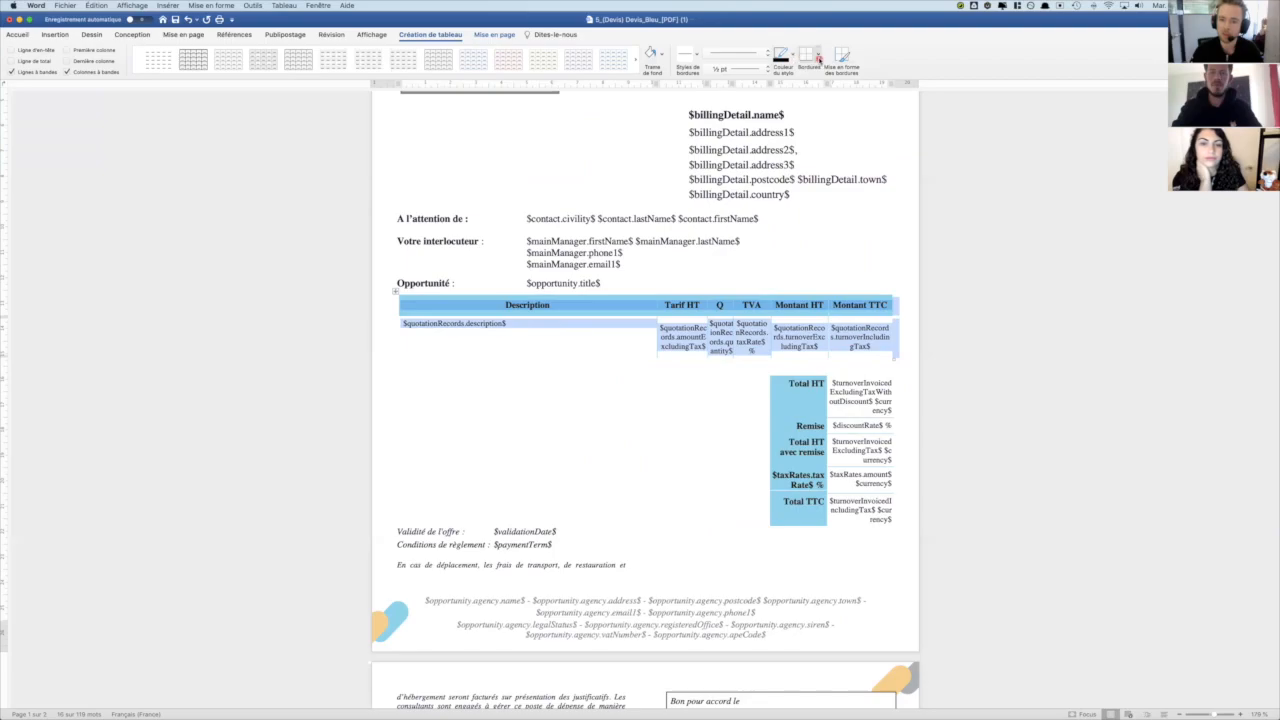
click(818, 56)
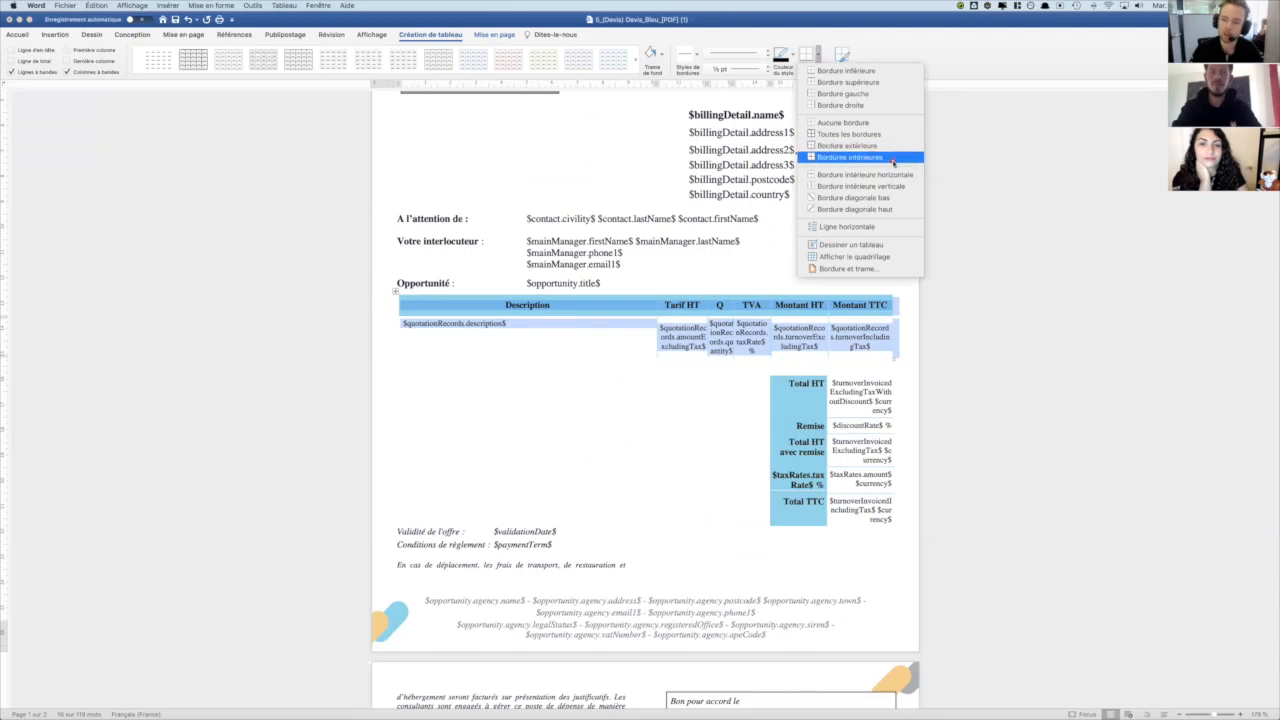
click(957, 182)
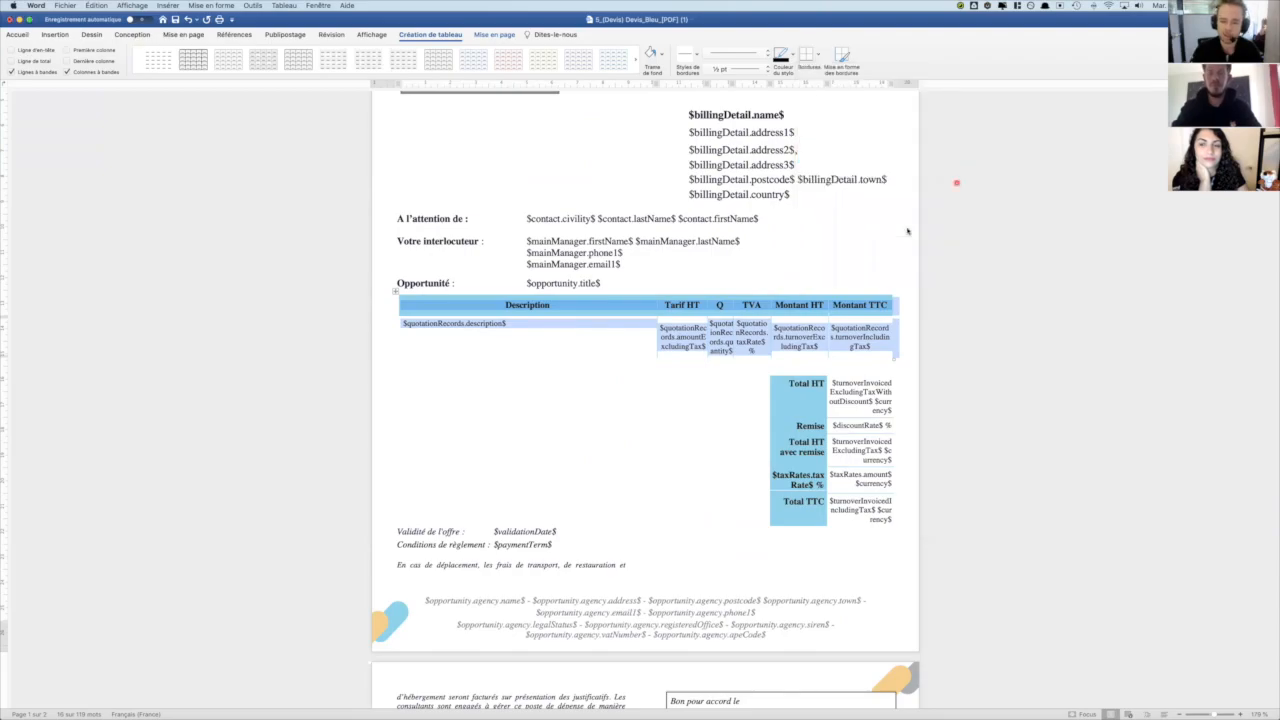
- Compare the generated PDF in Chrome with the Word template, selecting the totals table and its Total HT row
key(super+Tab)
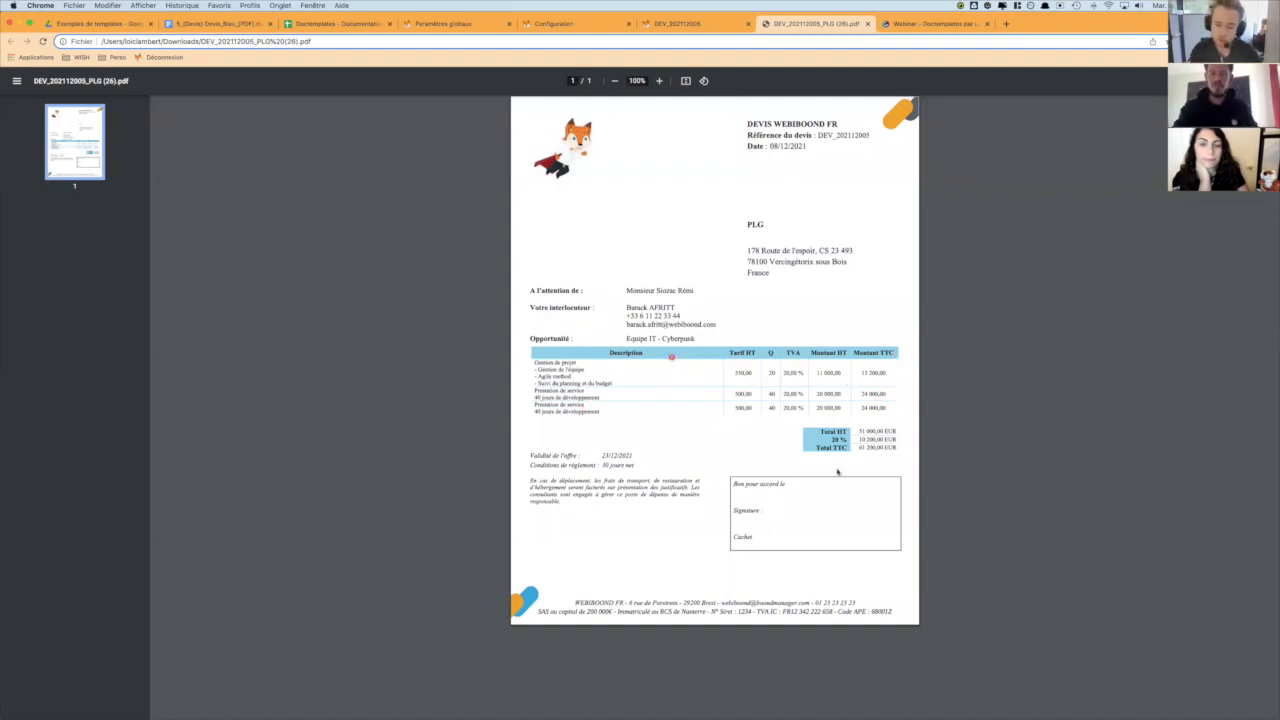
key(super+Tab)
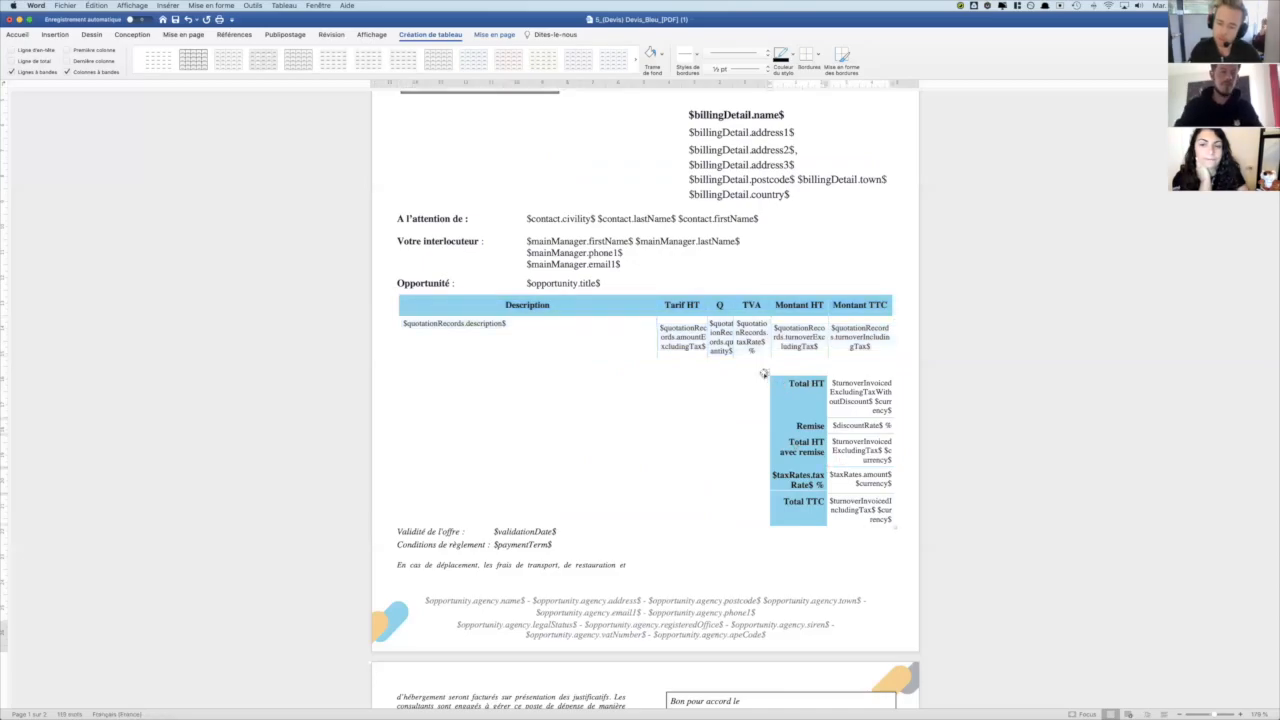
click(765, 373)
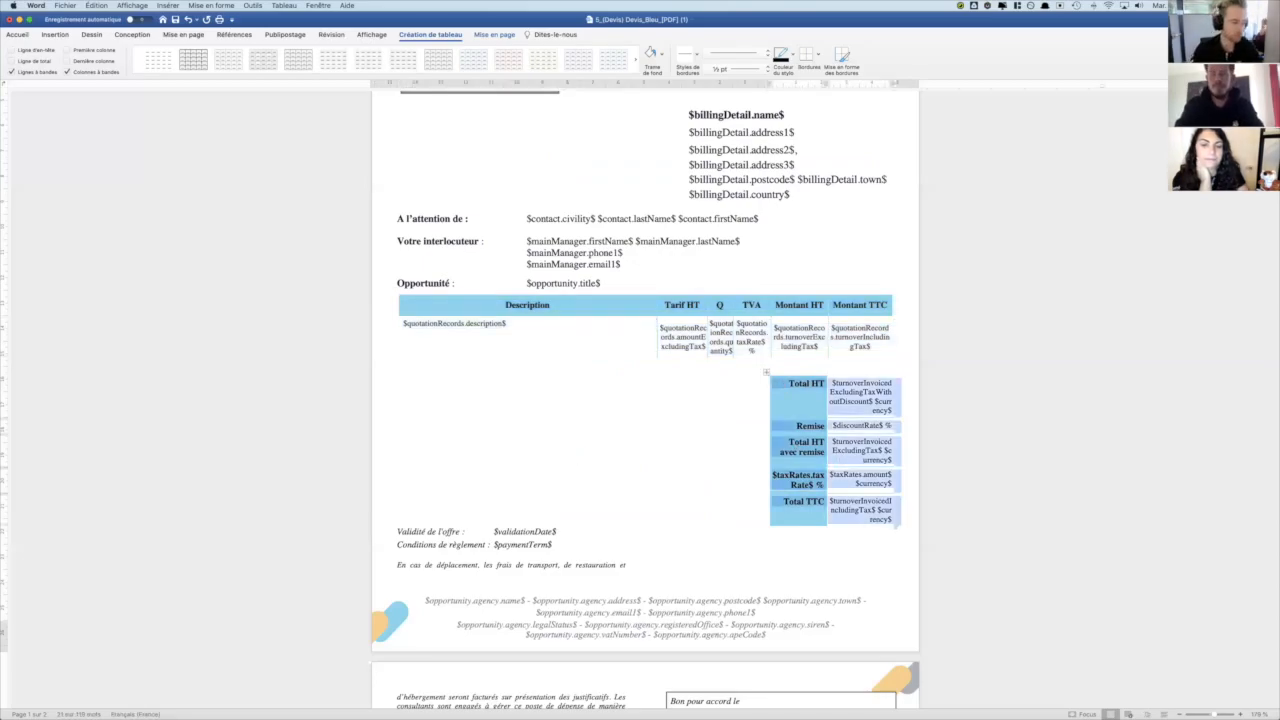
click(683, 506)
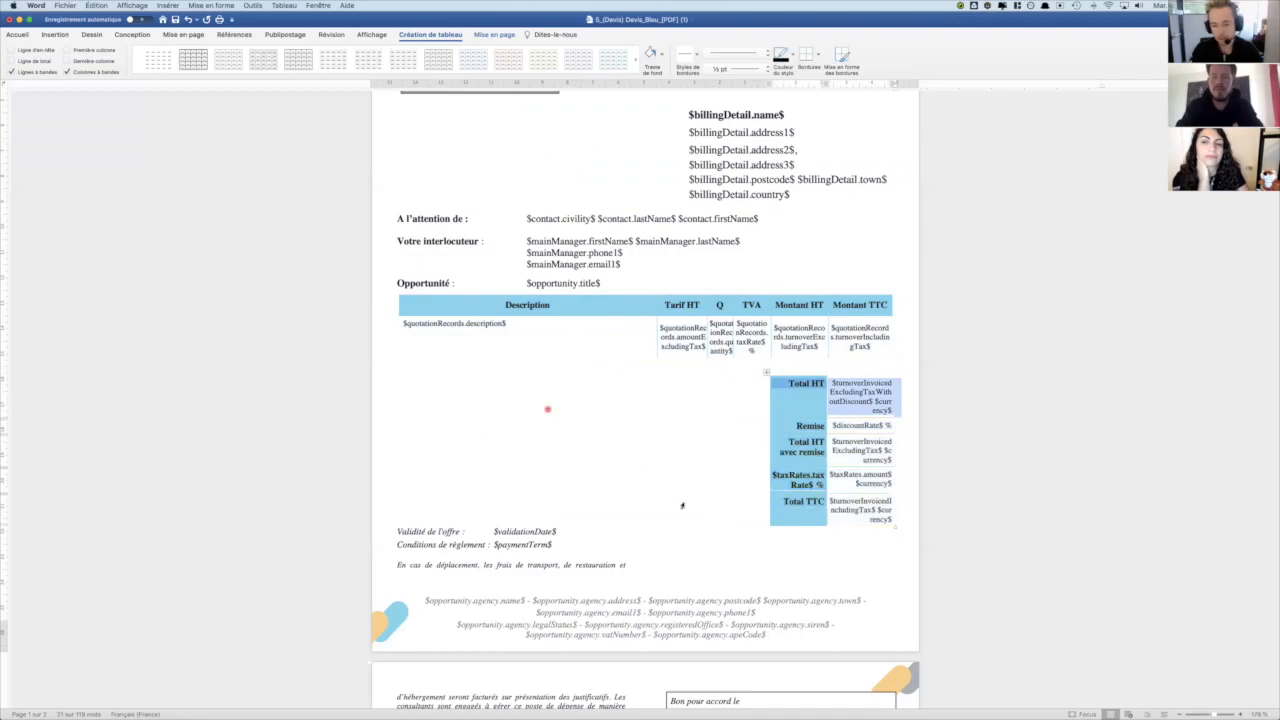
scroll(688, 507, down, 3)
scroll(688, 507, up, 5)
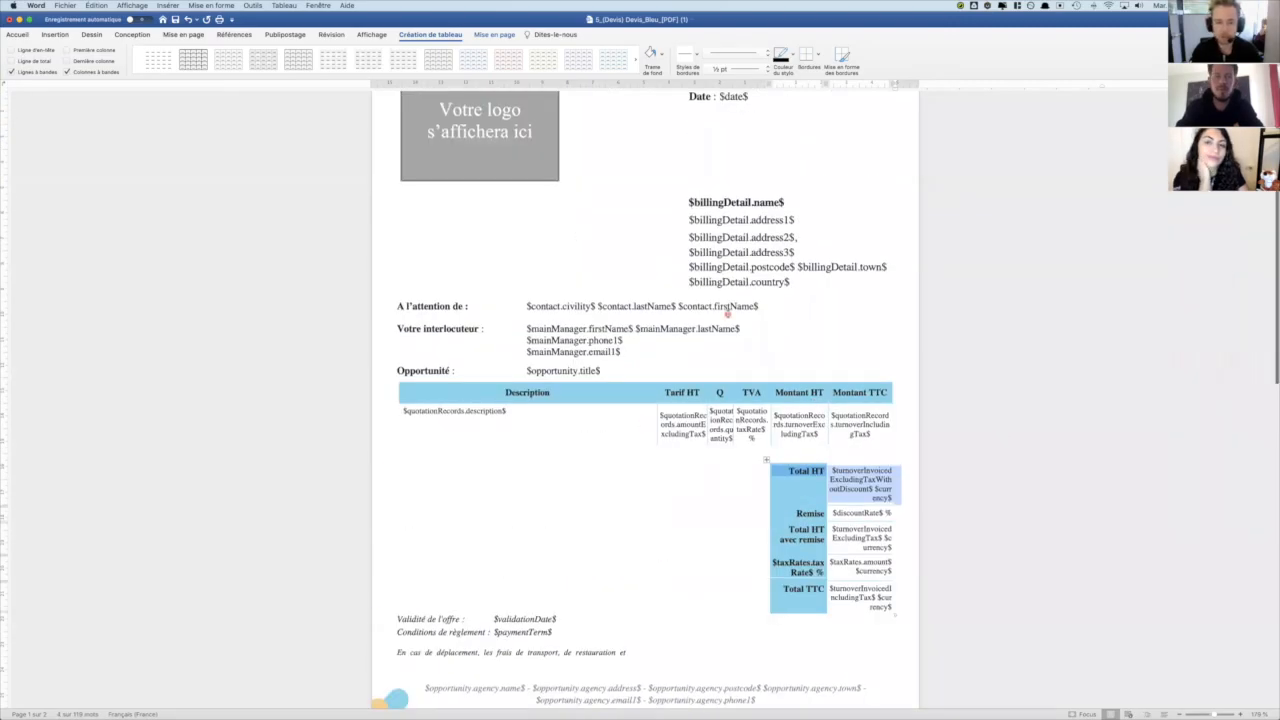
scroll(728, 313, up, 1)
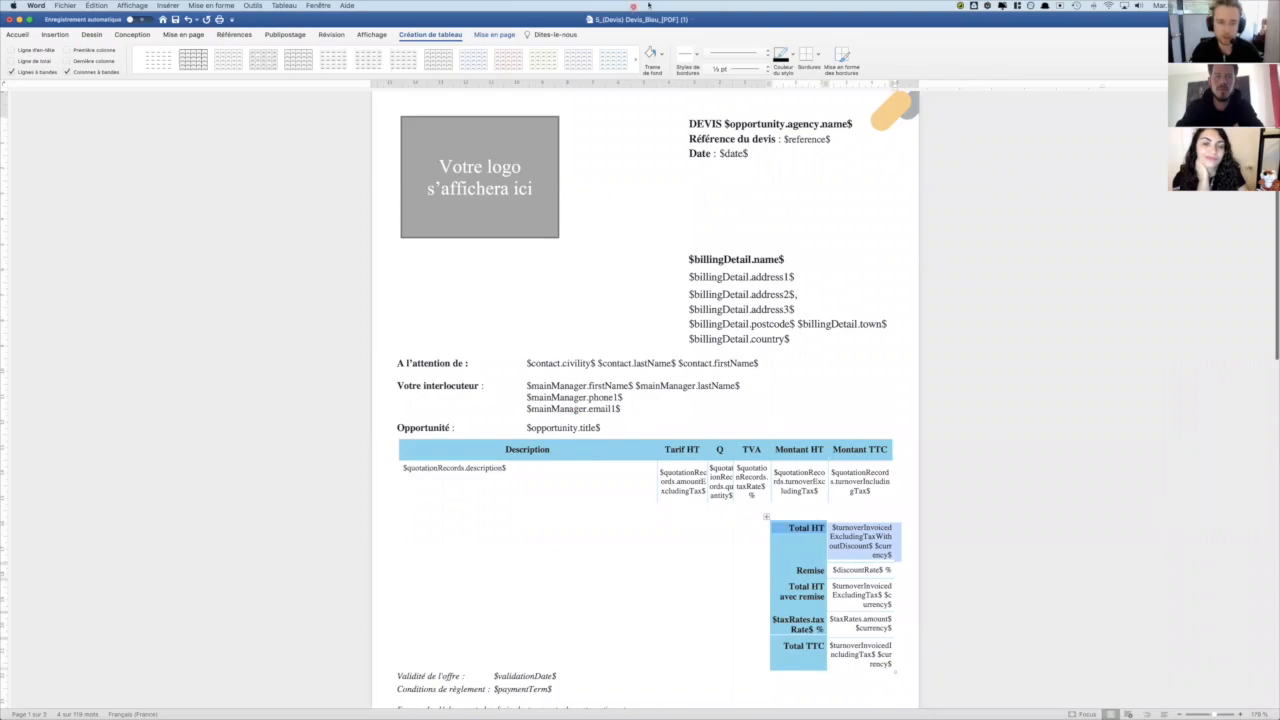
- Switch to the Doctemplates configuration in Chrome, collapse the Contrats RH et sous-traitance section and expand Devis
key(super+Tab)
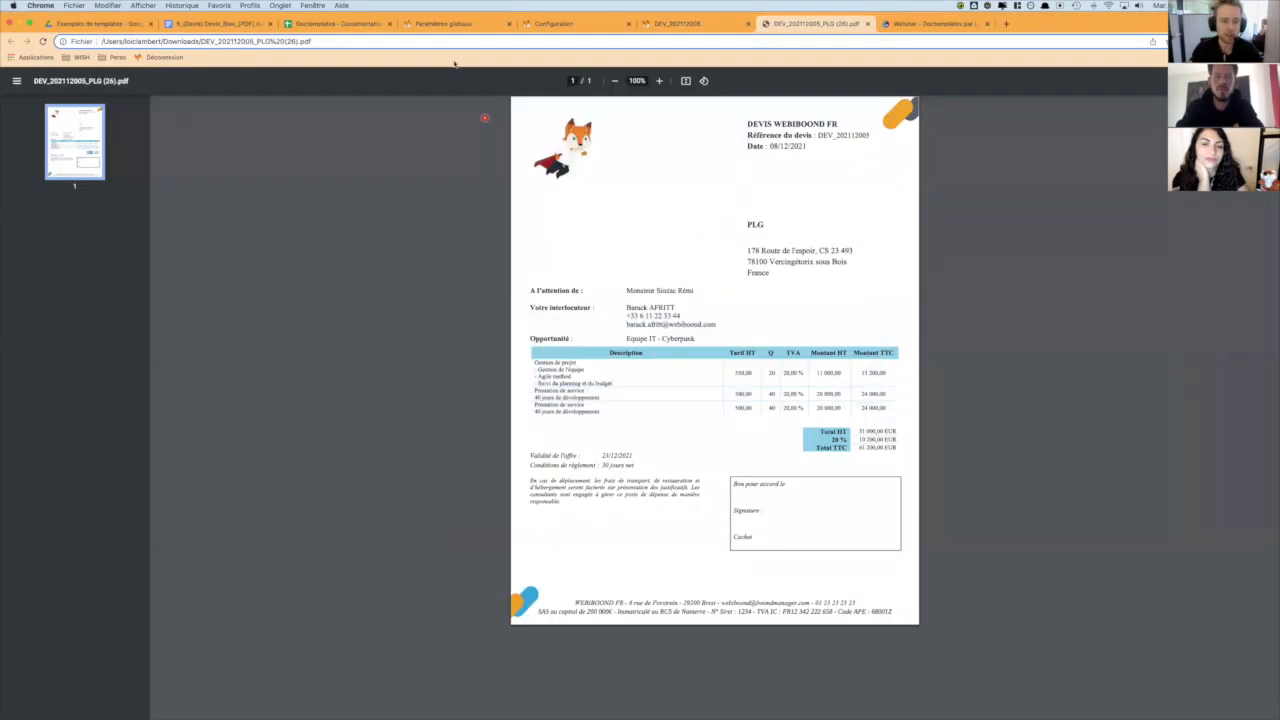
click(550, 23)
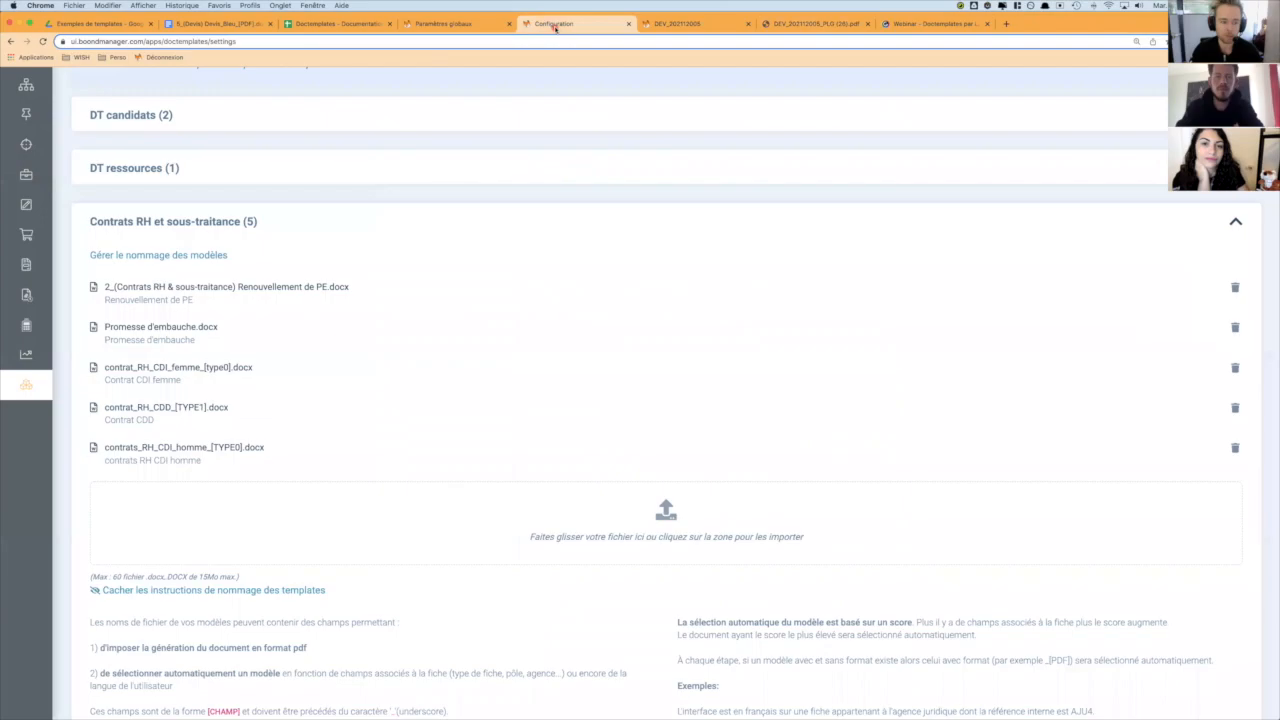
click(300, 214)
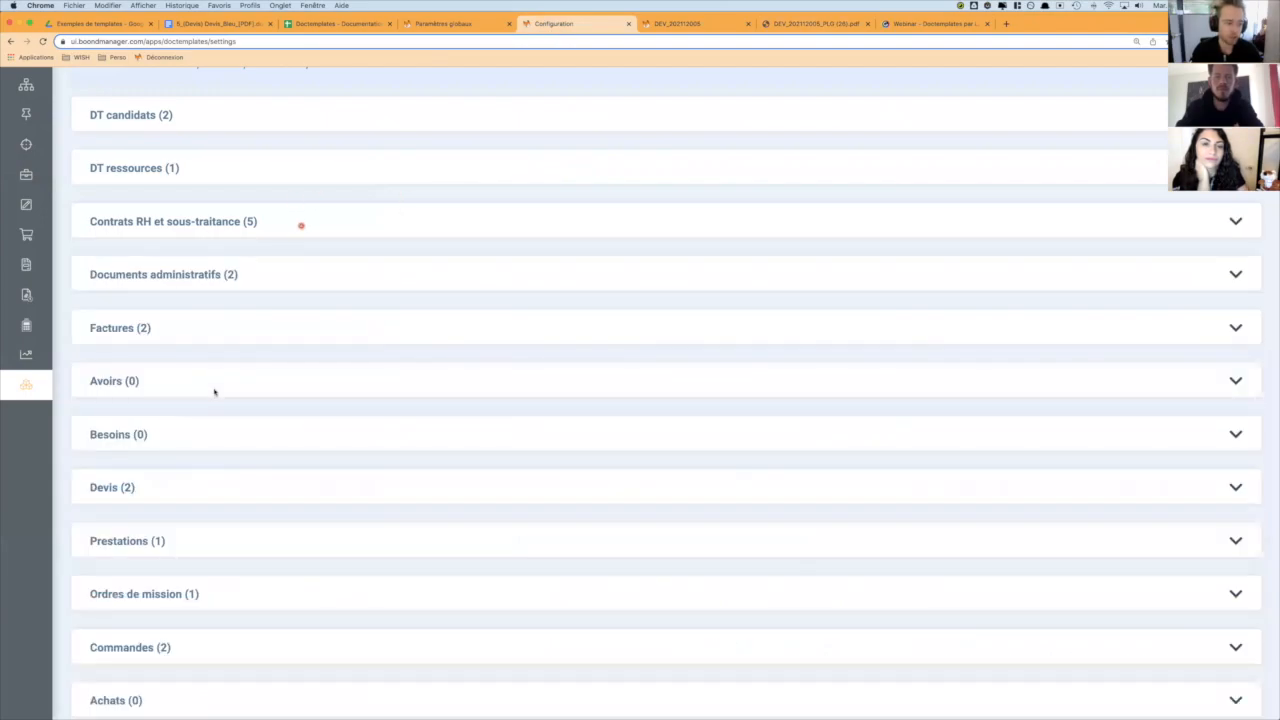
click(188, 484)
scroll(323, 491, down, 1)
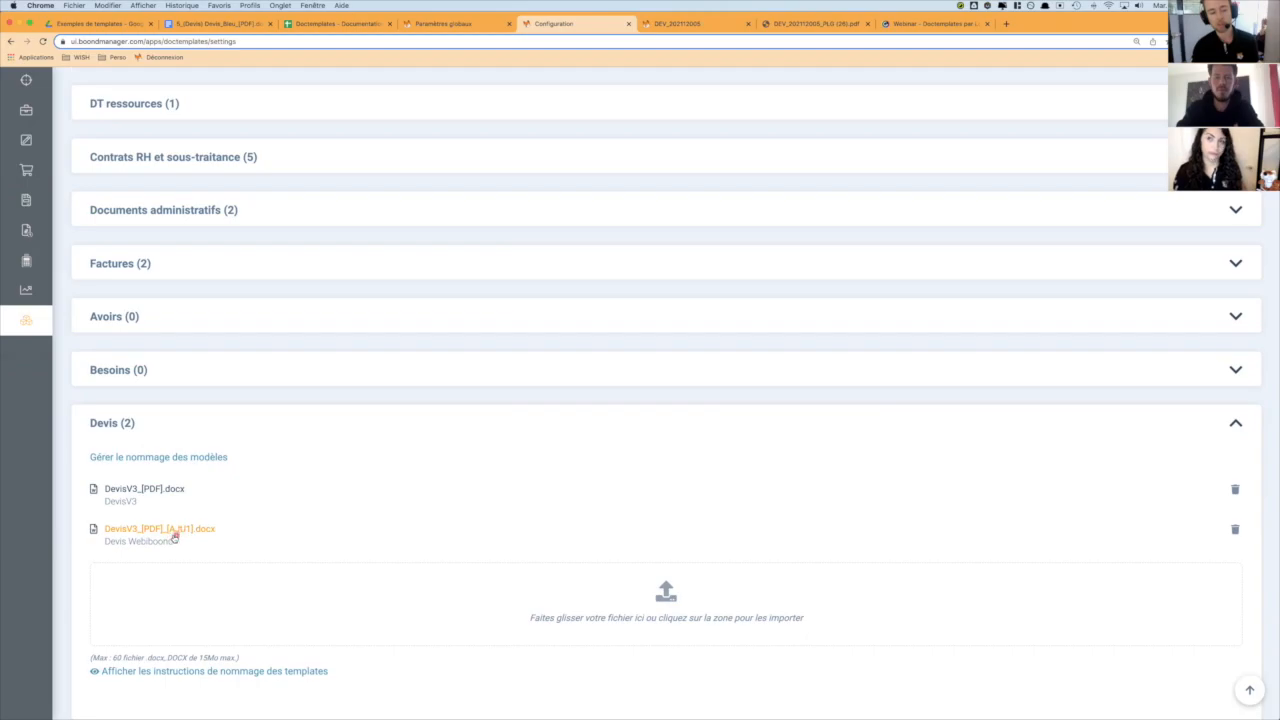
- Open the WEBIBOOND FR legal agency from the administration area and highlight its internal reference
click(459, 24)
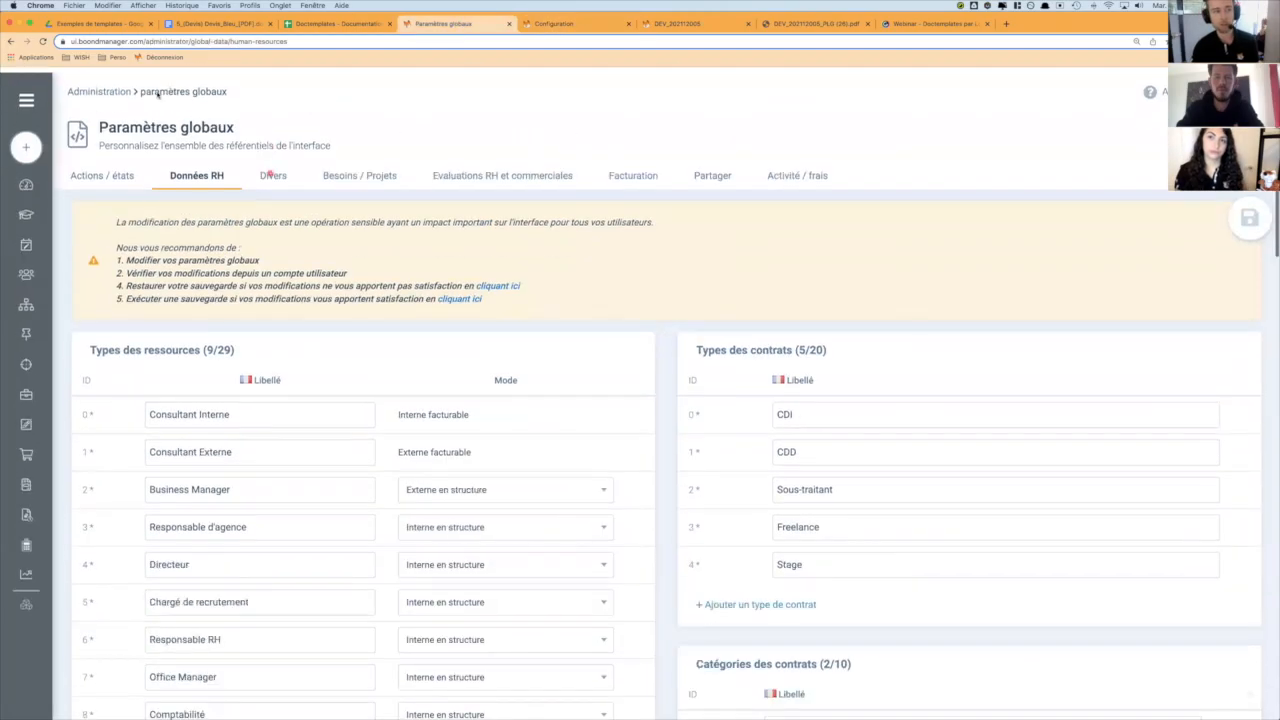
click(105, 87)
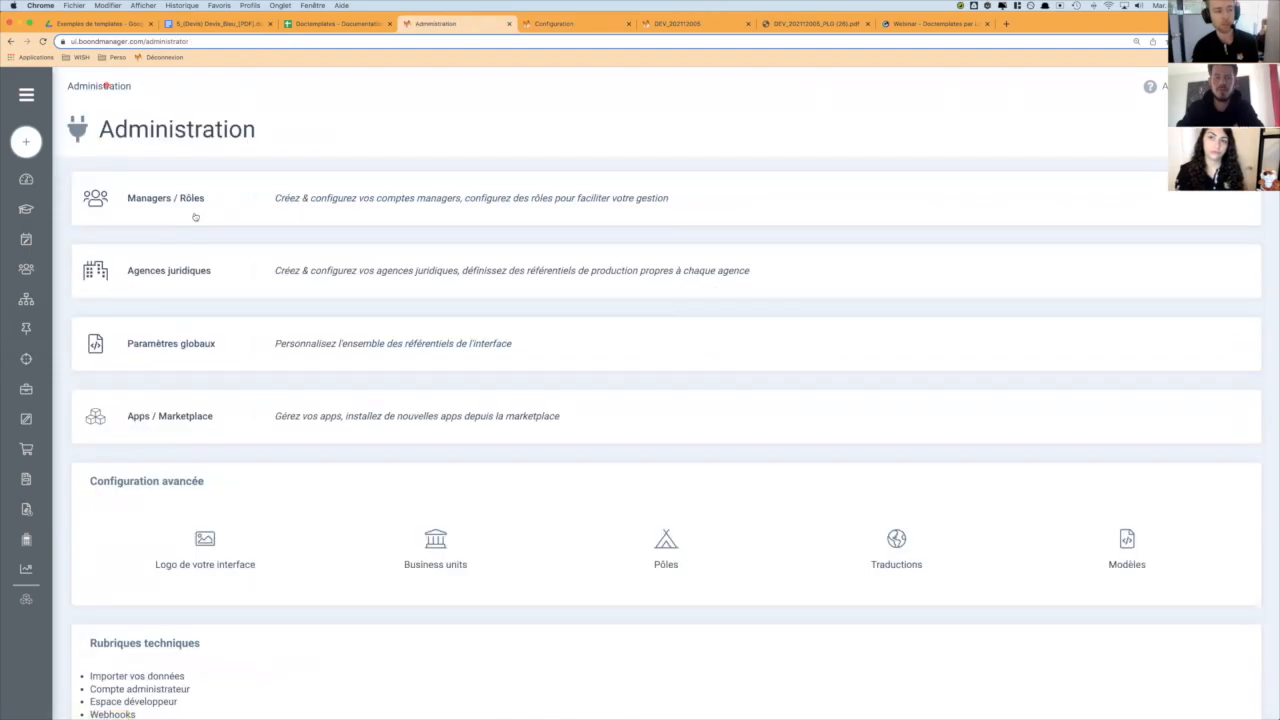
click(166, 276)
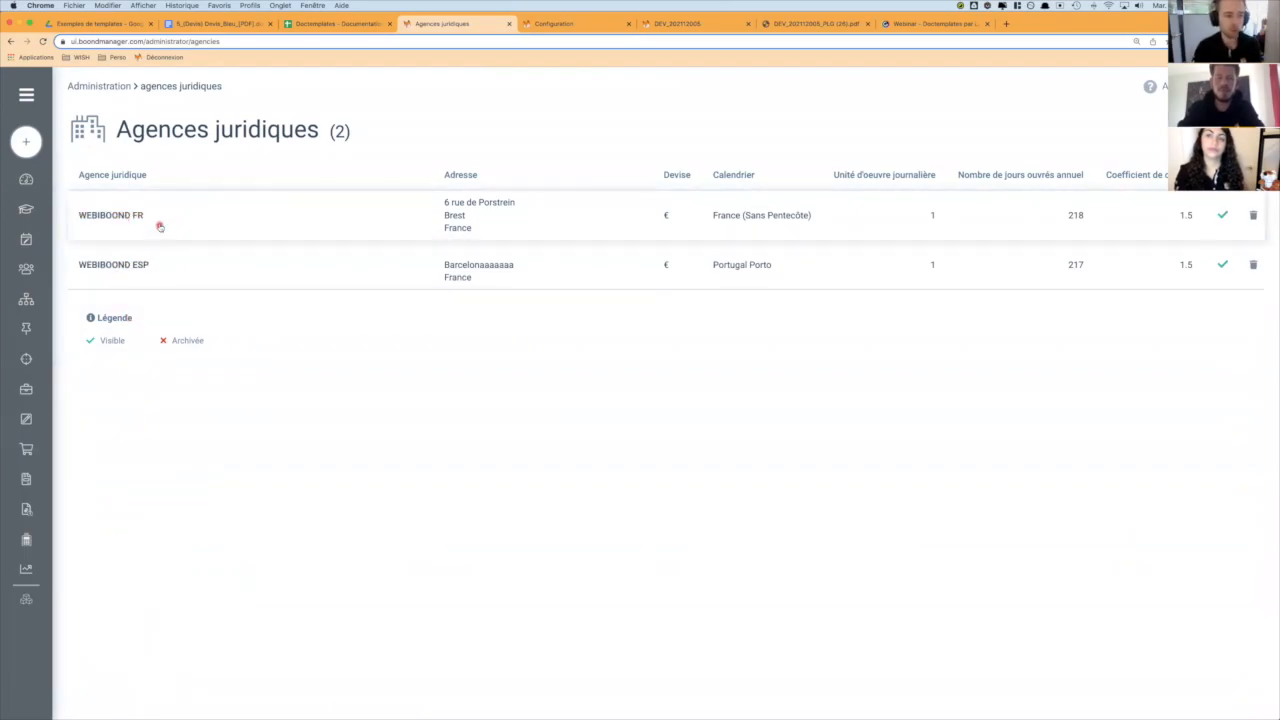
click(160, 227)
scroll(130, 600, down, 2)
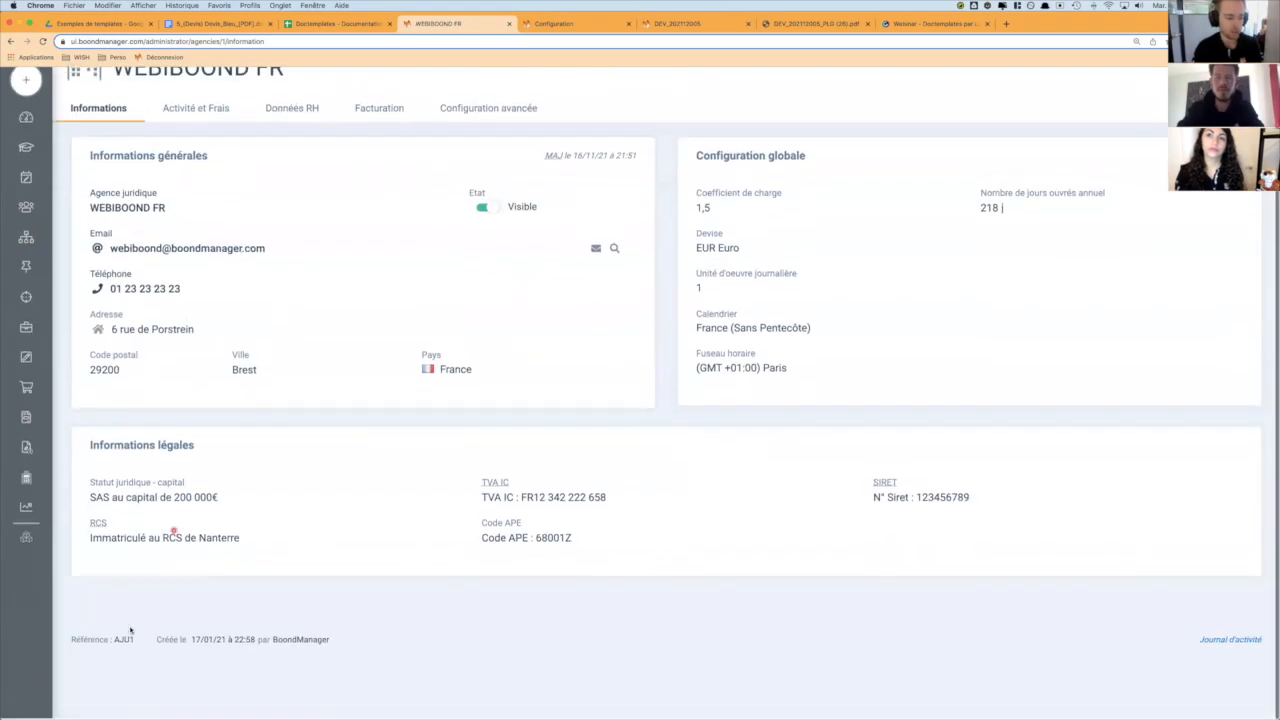
drag(134, 641, 112, 645)
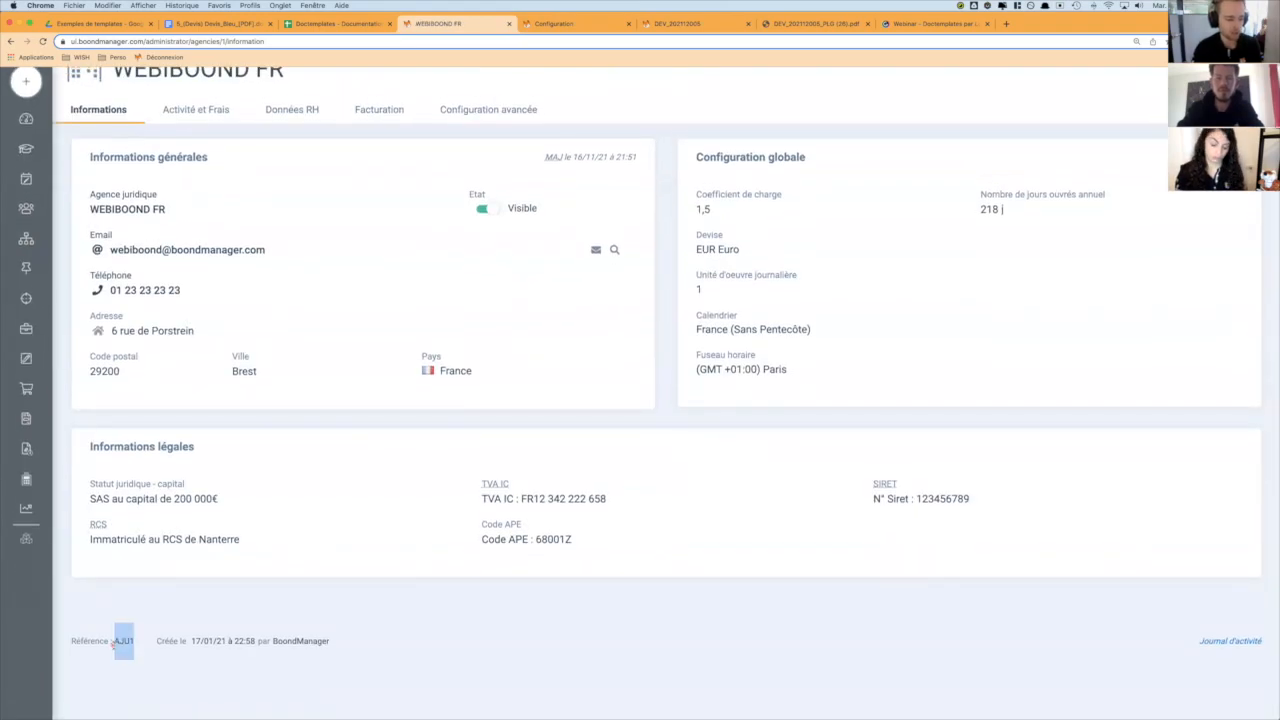
- Return to the Doctemplates configuration, replace the open Devis section with Factures and highlight the Société field in the naming instructions
click(553, 23)
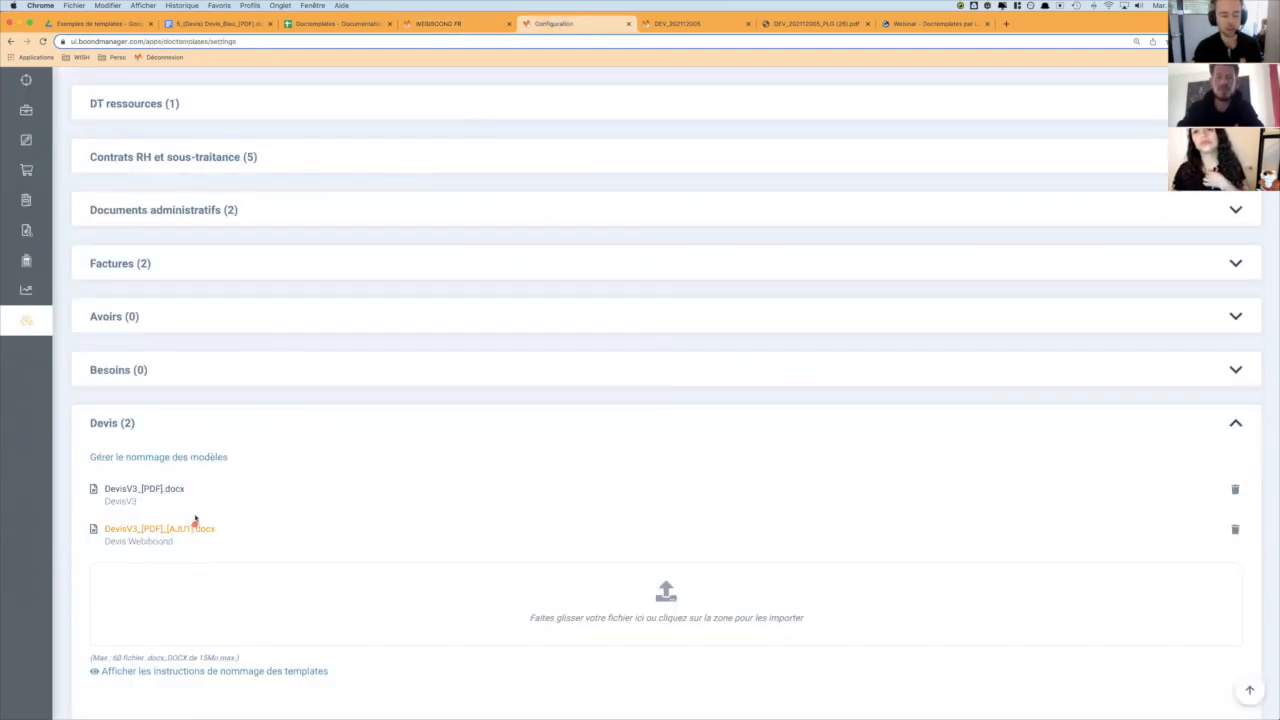
click(179, 425)
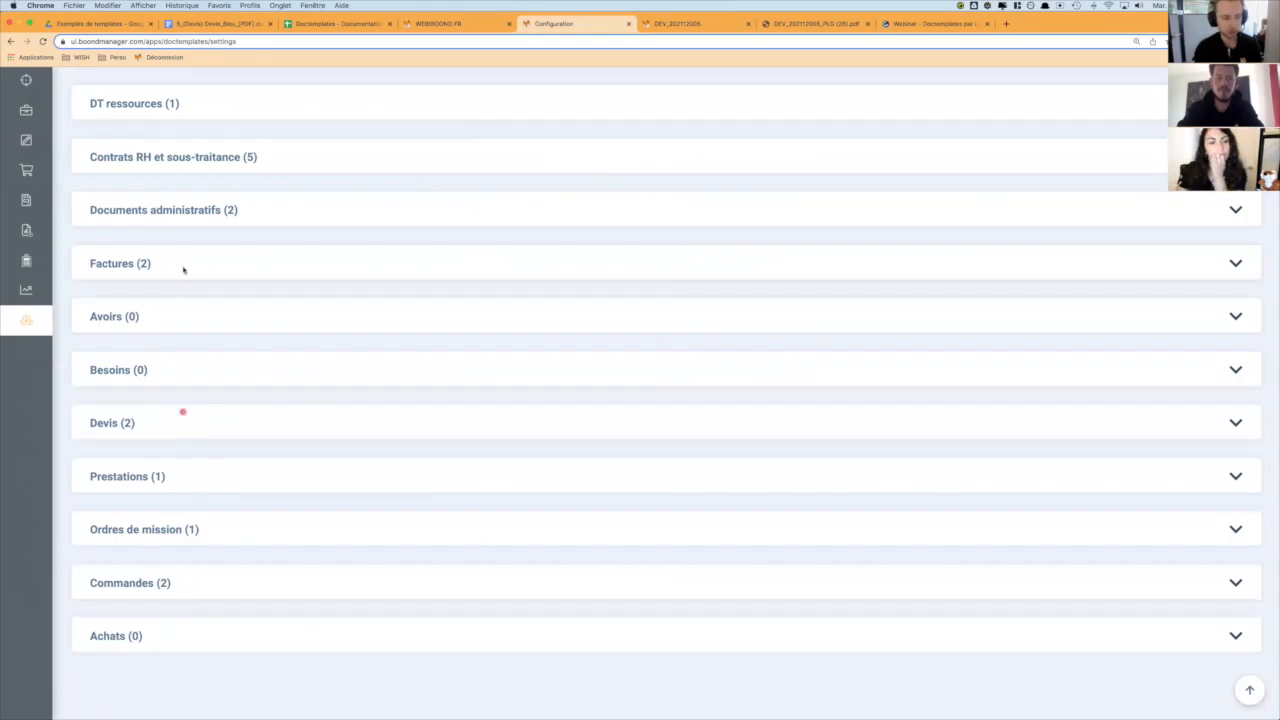
click(180, 266)
scroll(366, 573, down, 5)
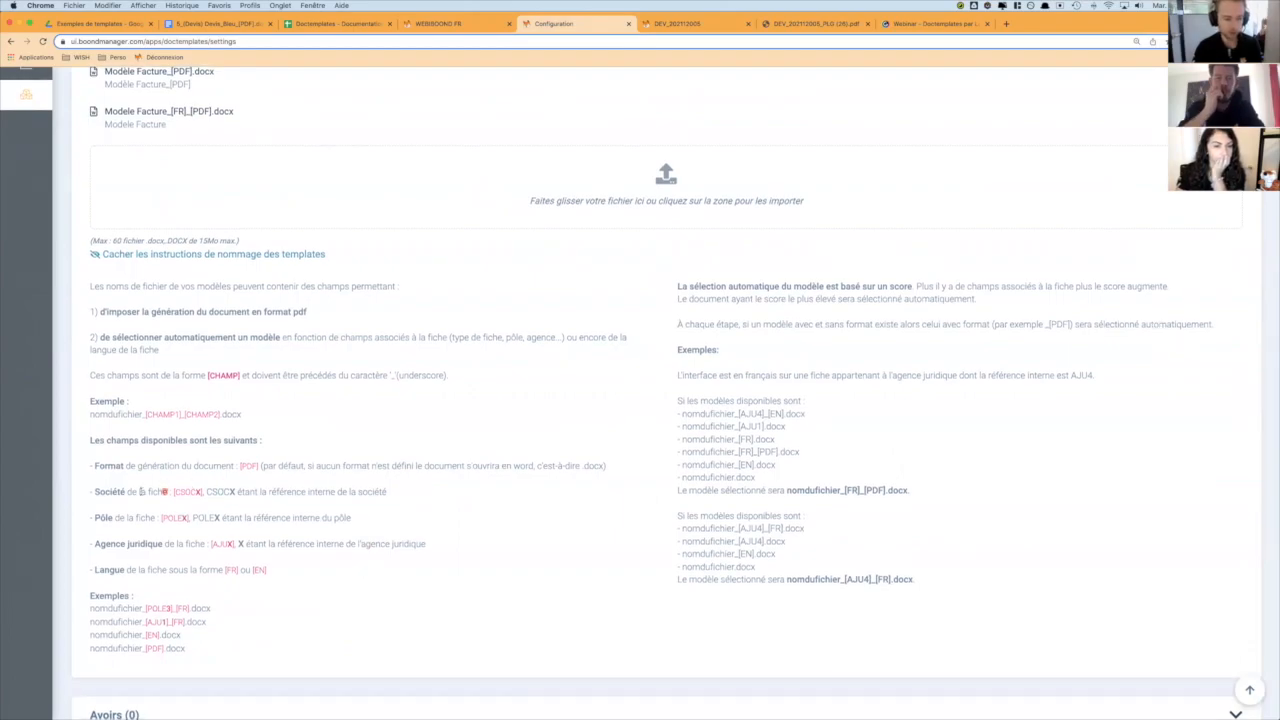
drag(113, 493, 203, 493)
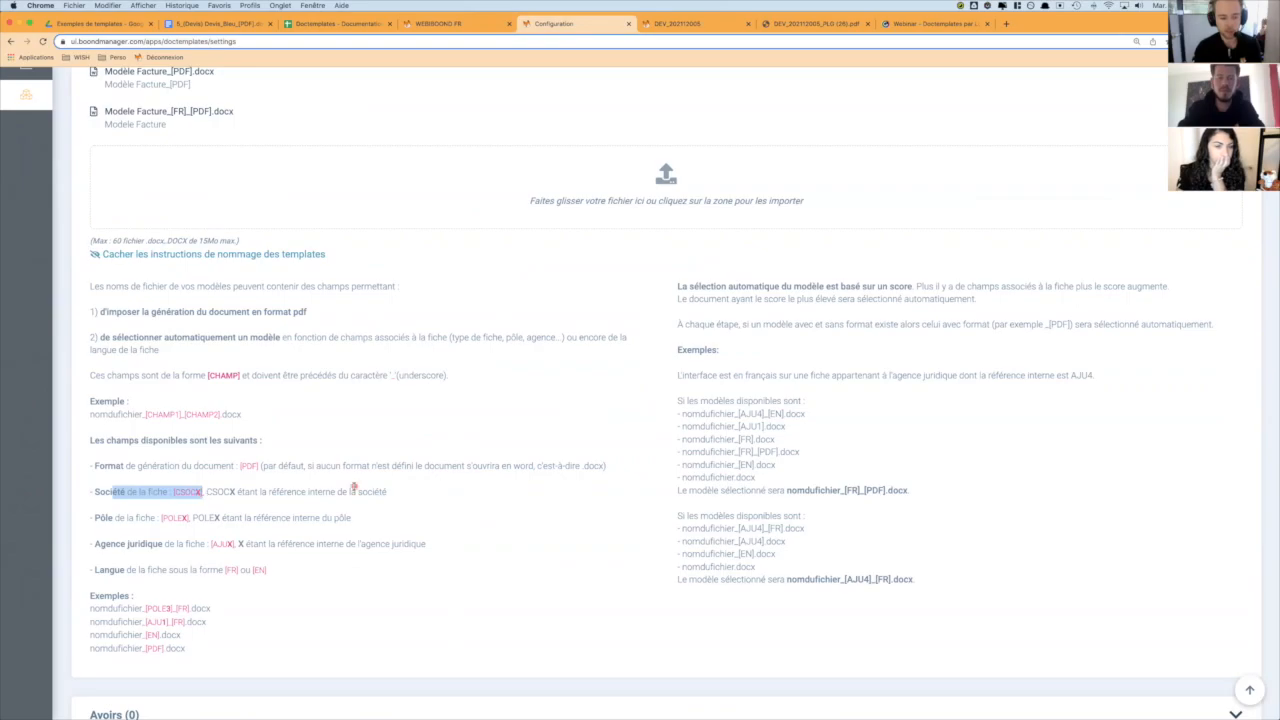
scroll(350, 486, up, 1)
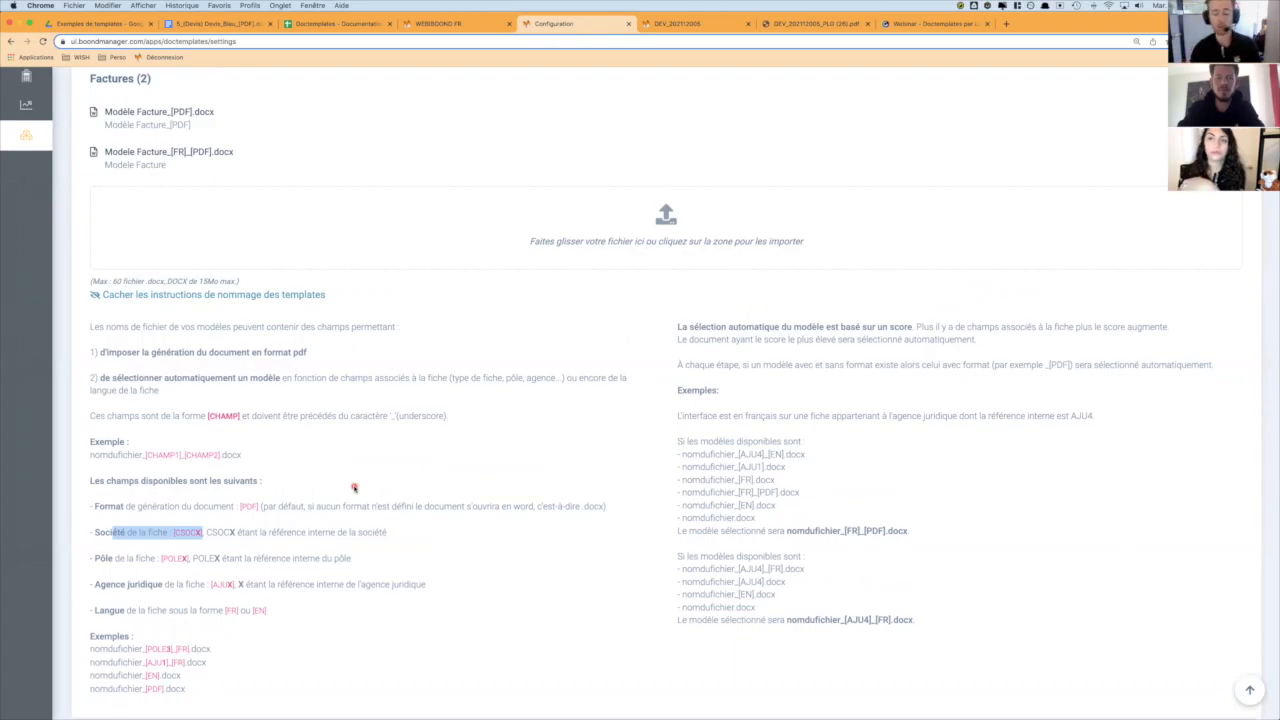
double_click(181, 534)
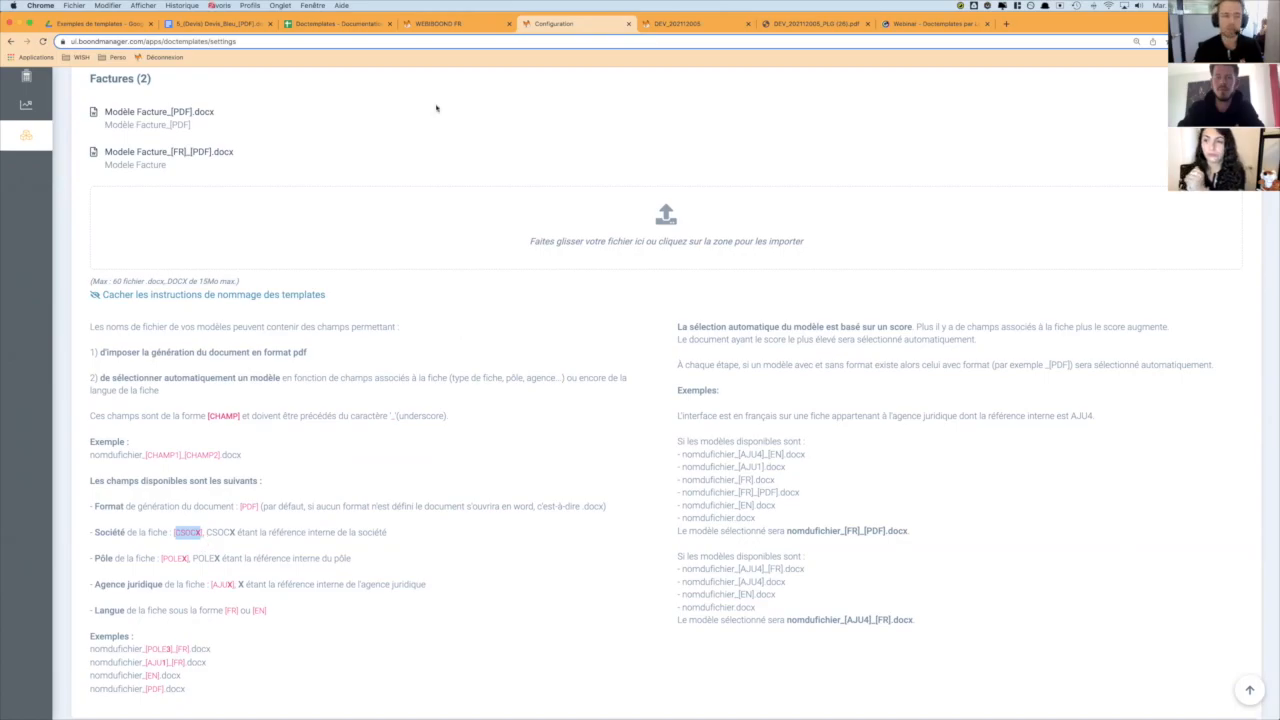
- Hide the naming instructions under Factures and expand the Devis section
click(222, 295)
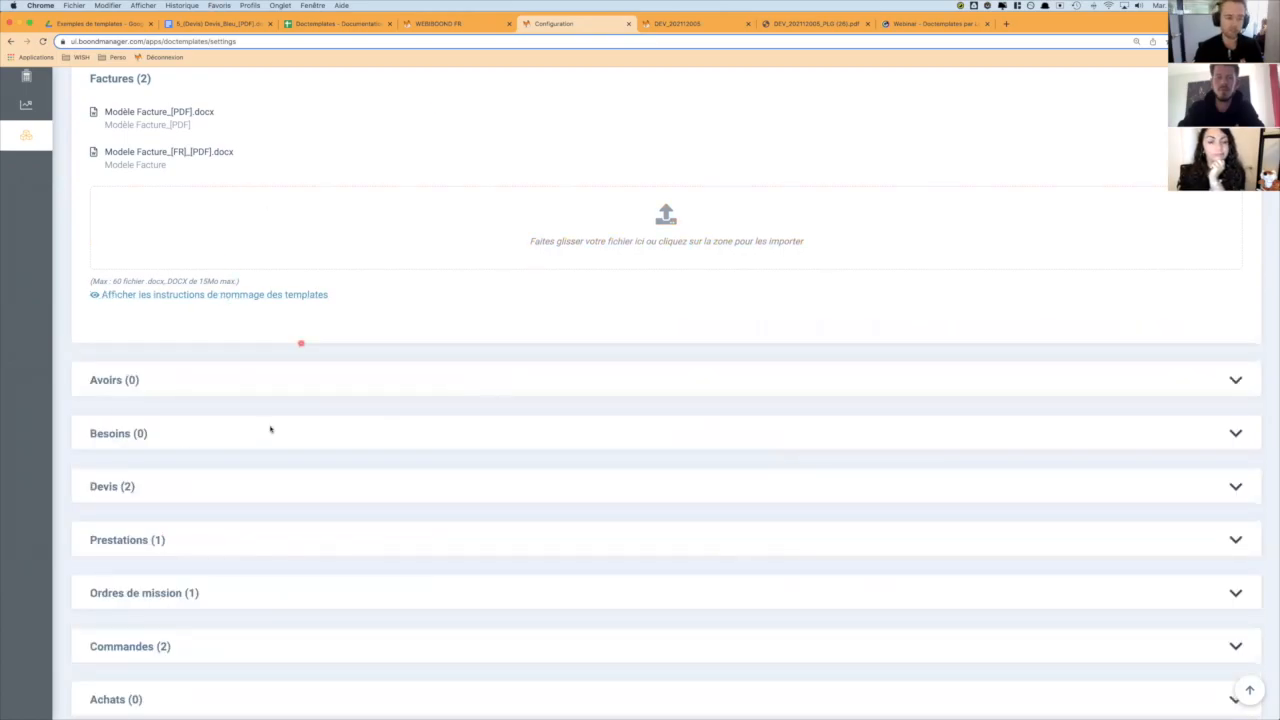
scroll(269, 429, down, 2)
click(190, 413)
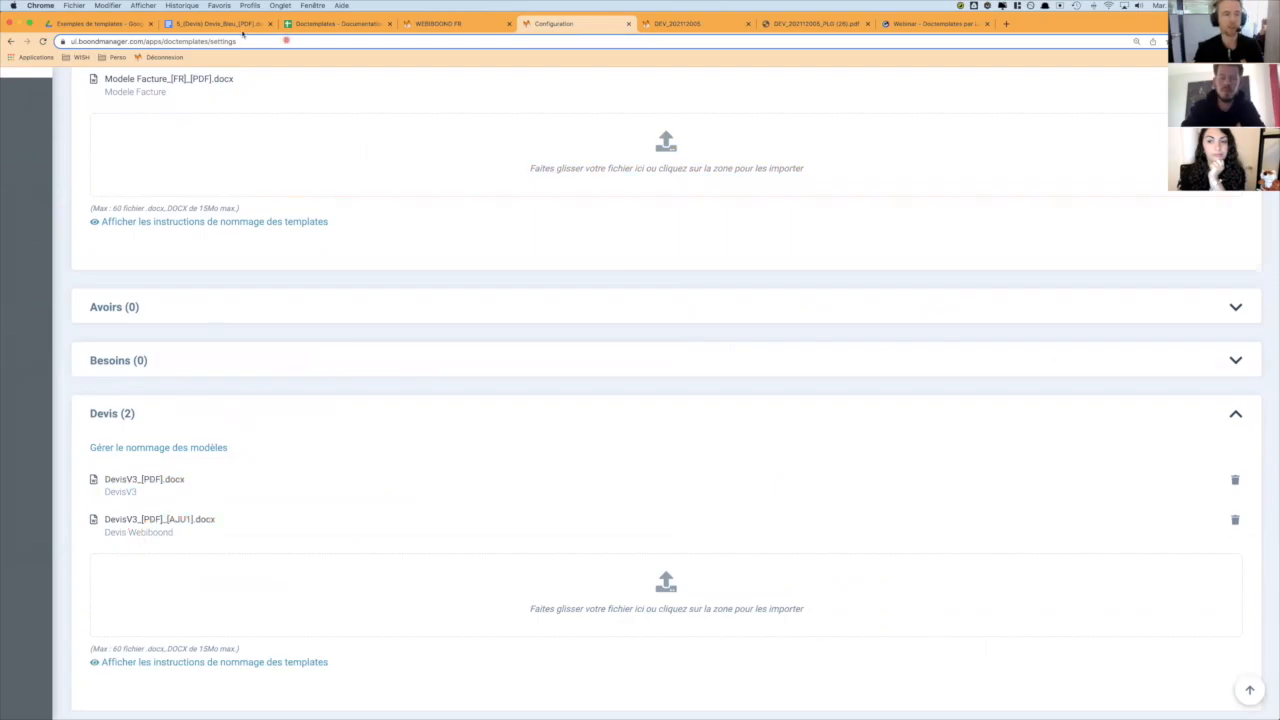
- Switch to Word to review the quote template, then return to Chrome and view the generated quote PDF
key(super+Tab)
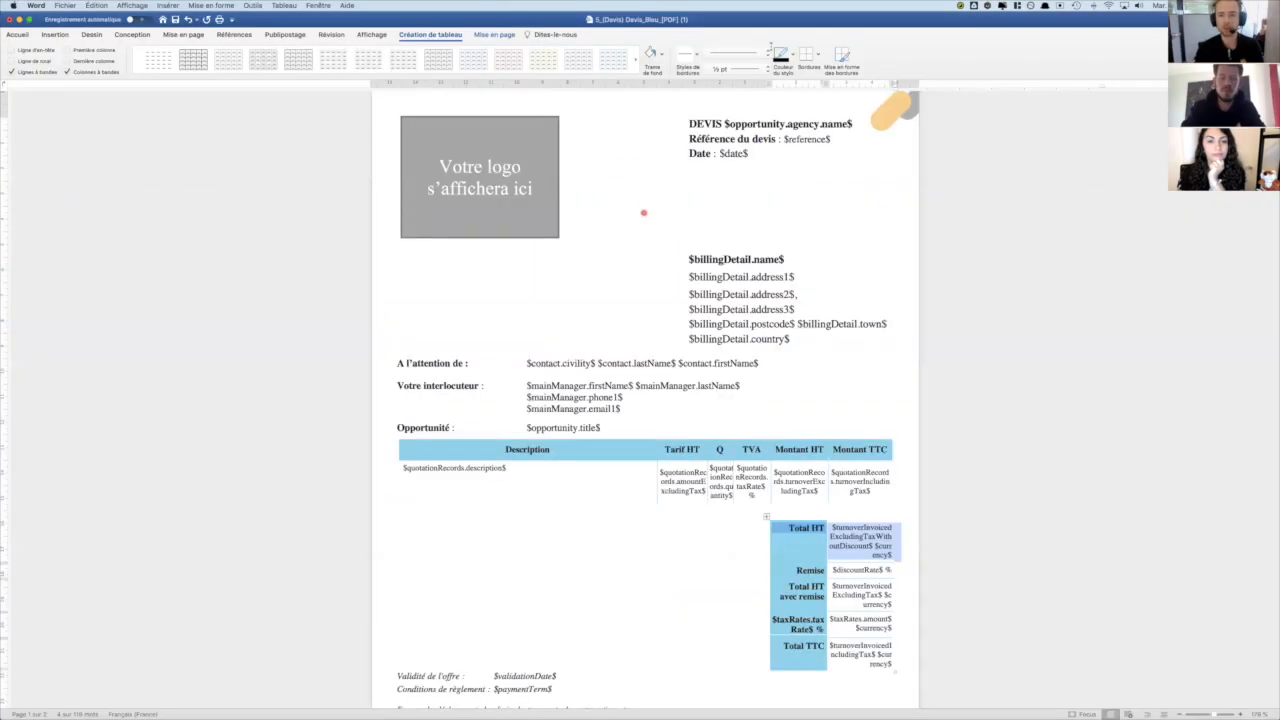
key(super+Tab)
click(795, 30)
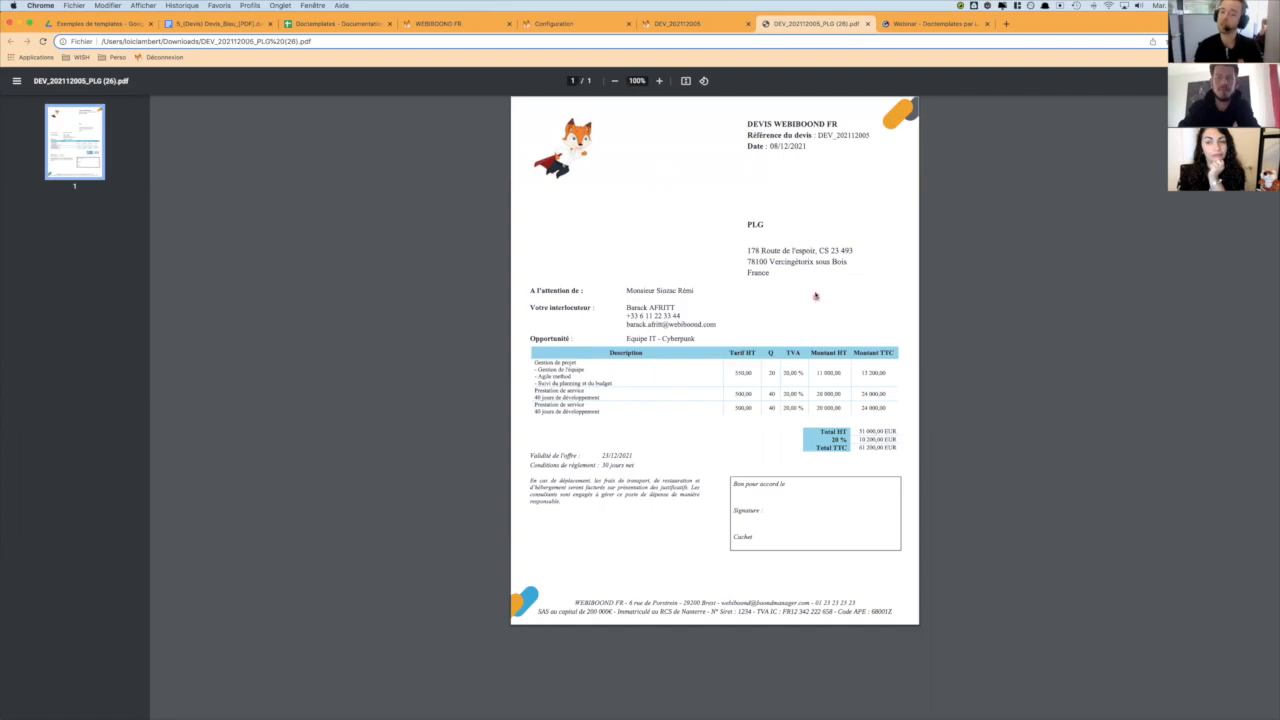
- Return to the Doctemplates configuration, collapse the Devis section and expand Besoins
click(572, 24)
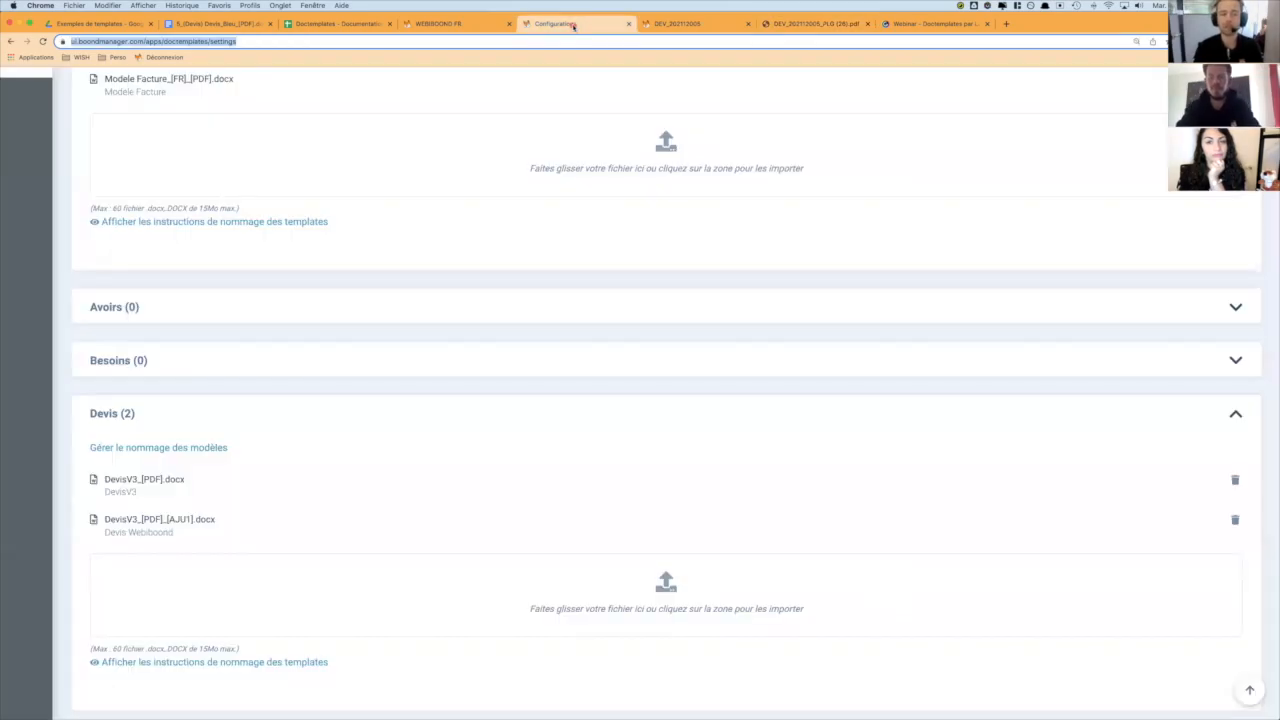
click(162, 424)
click(174, 365)
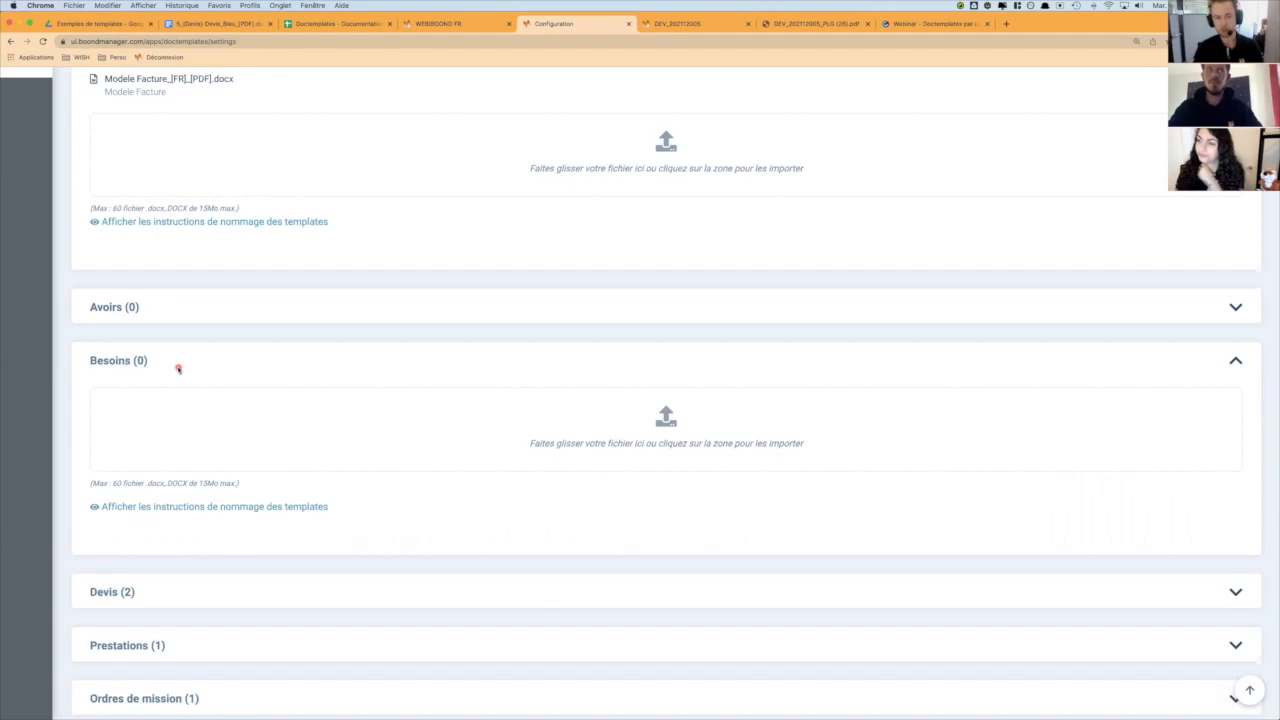
- Switch to the Genially webinar presentation and open the Devis best-practices slide
click(908, 25)
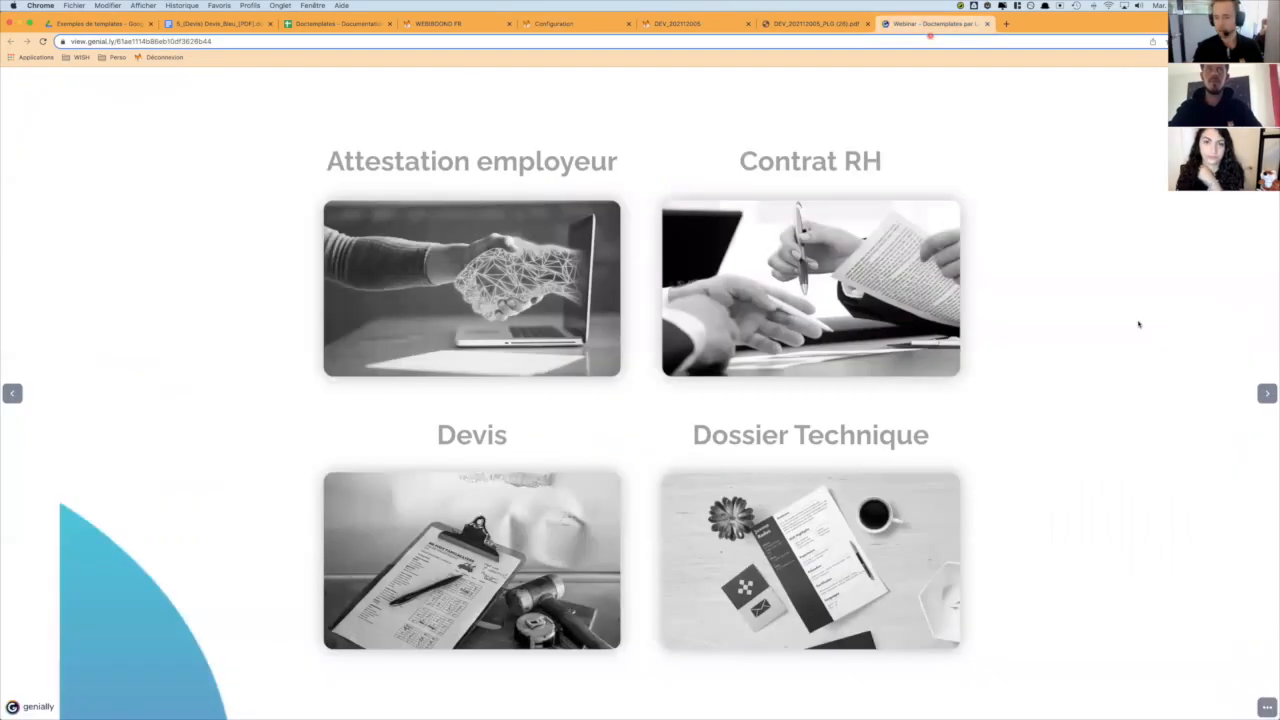
click(426, 567)
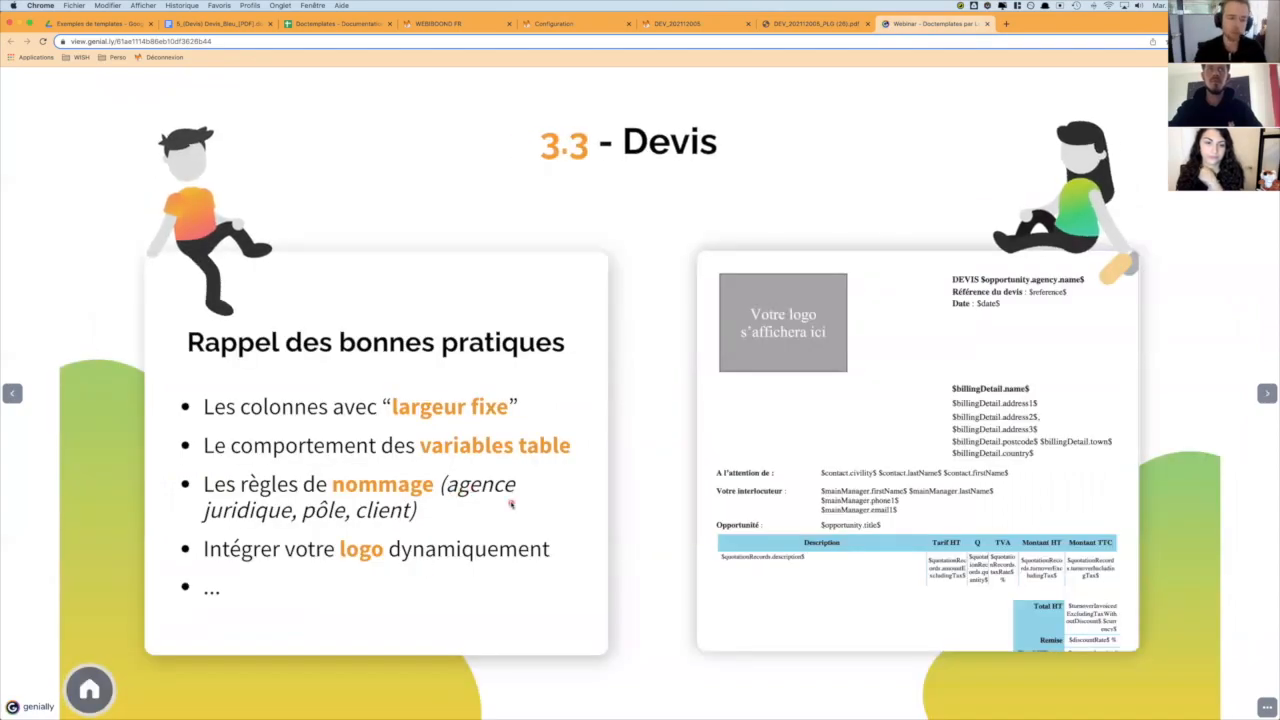
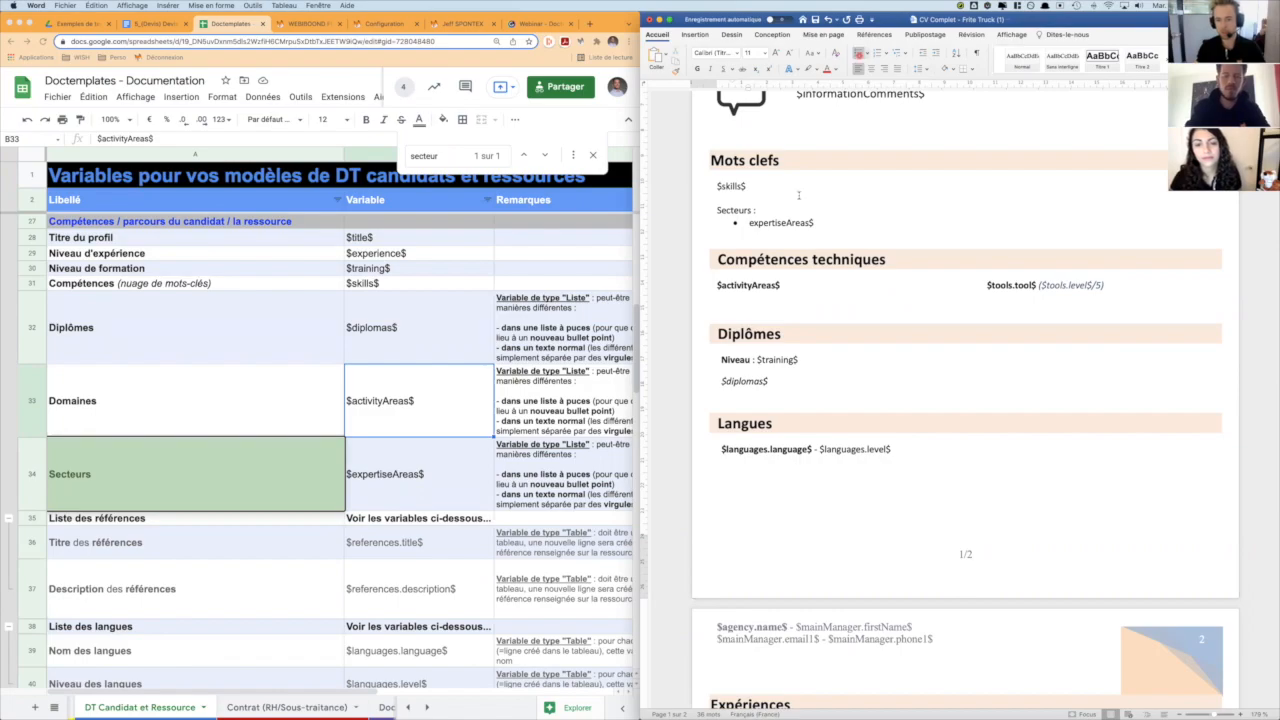
- Complete the sector variable as $expertiseAreas$ in the CV template's bullet, and make the Secteurs label above it bold
text($)
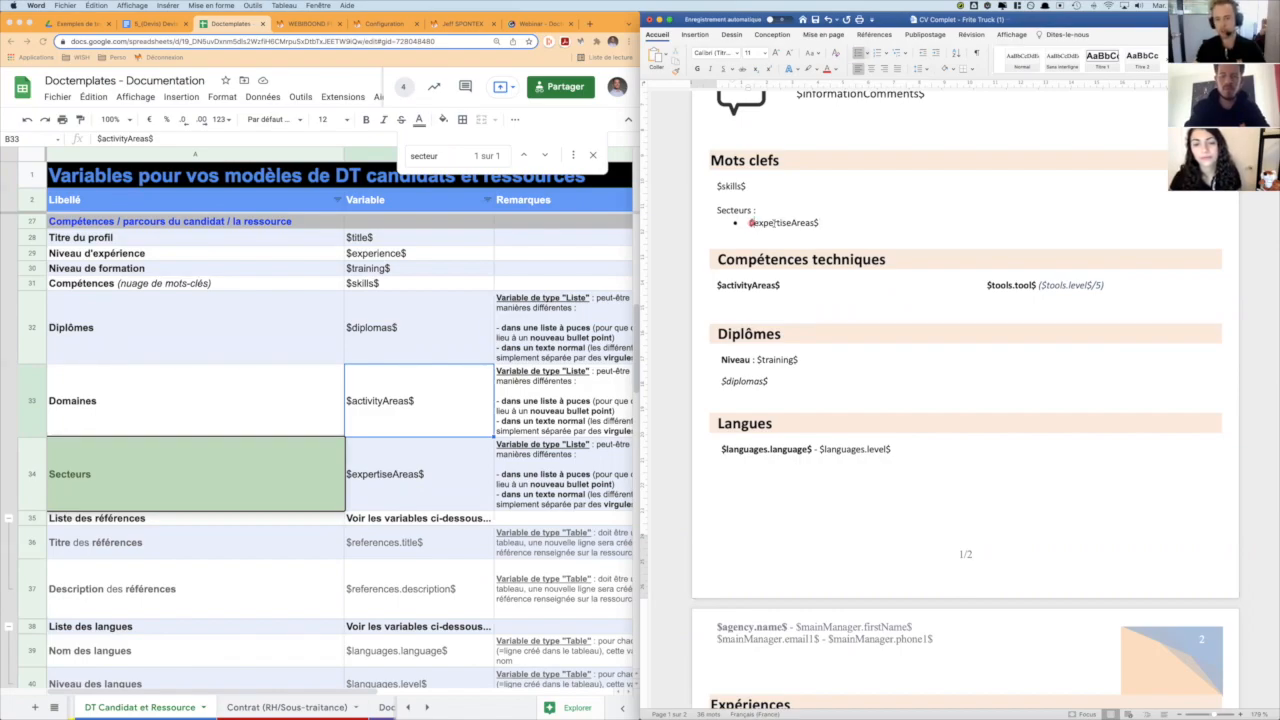
double_click(734, 210)
key(super+b)
click(828, 237)
scroll(828, 237, up, 5)
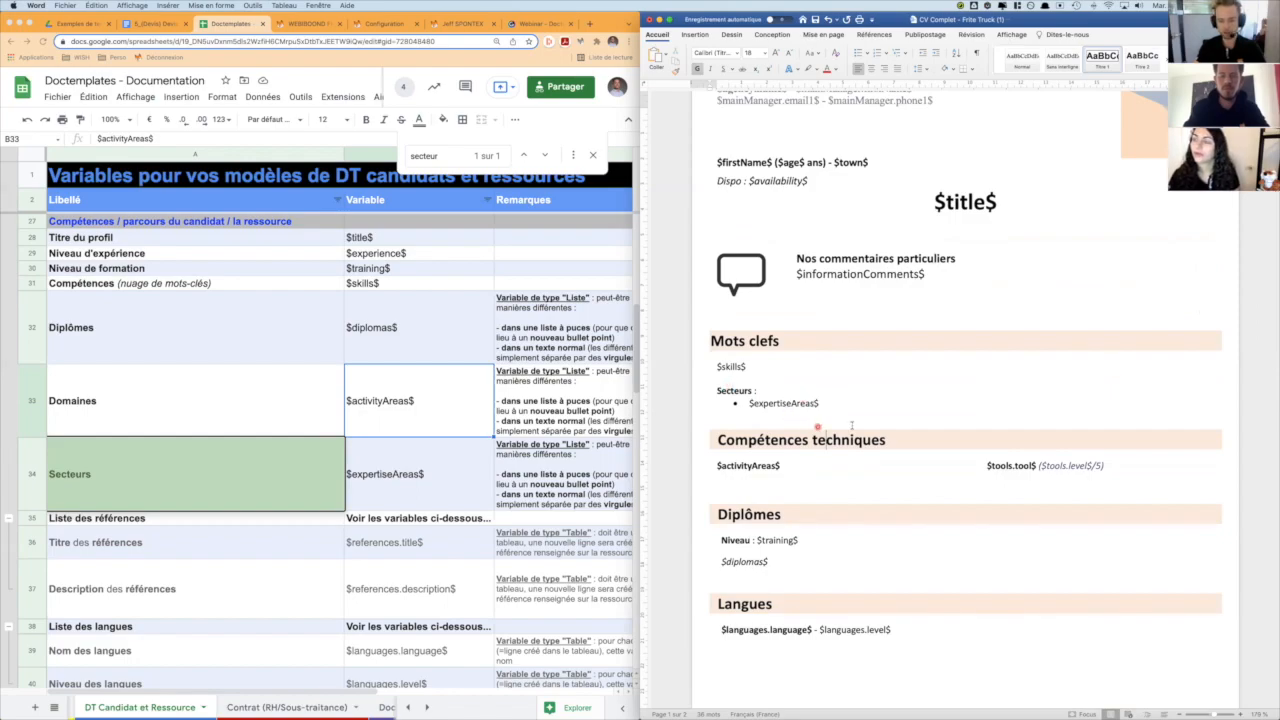
click(822, 403)
click(762, 393)
drag(749, 403, 820, 403)
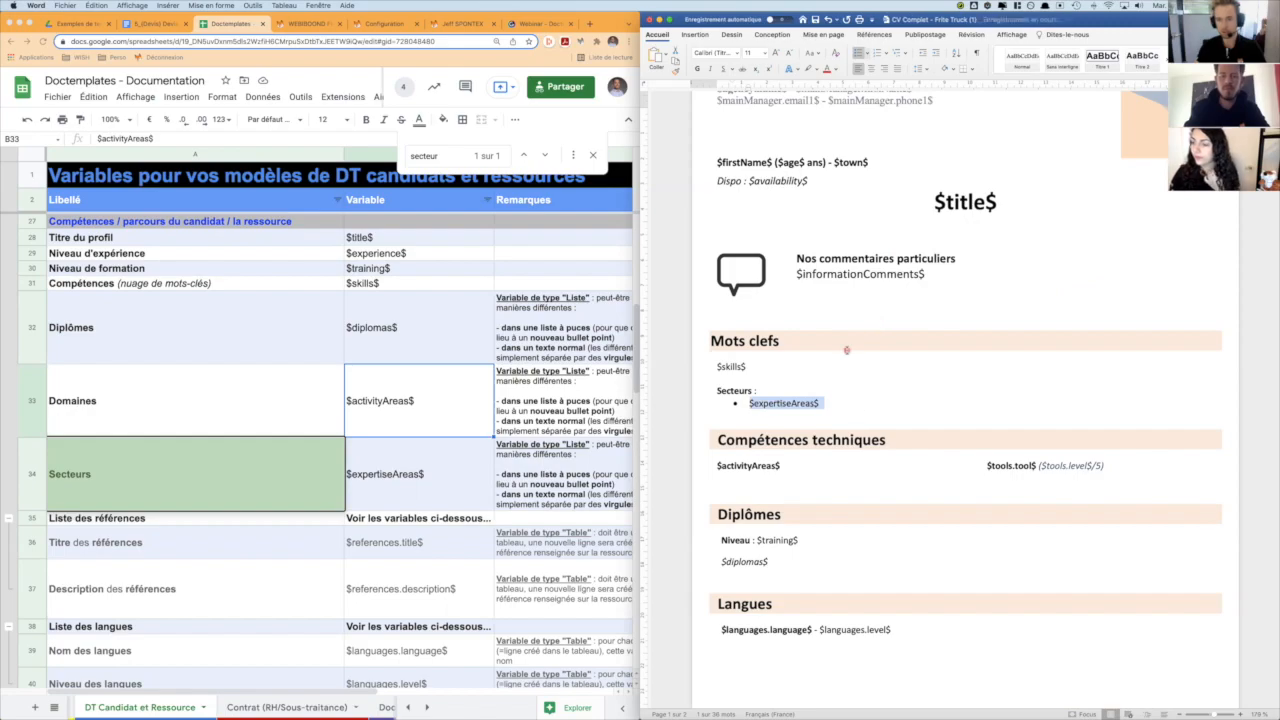
- Switch to the Doctemplates configuration in Chrome and upload CV Complet - Frite Truck (1).docx from the downloads to DT candidats
key(super+Tab)
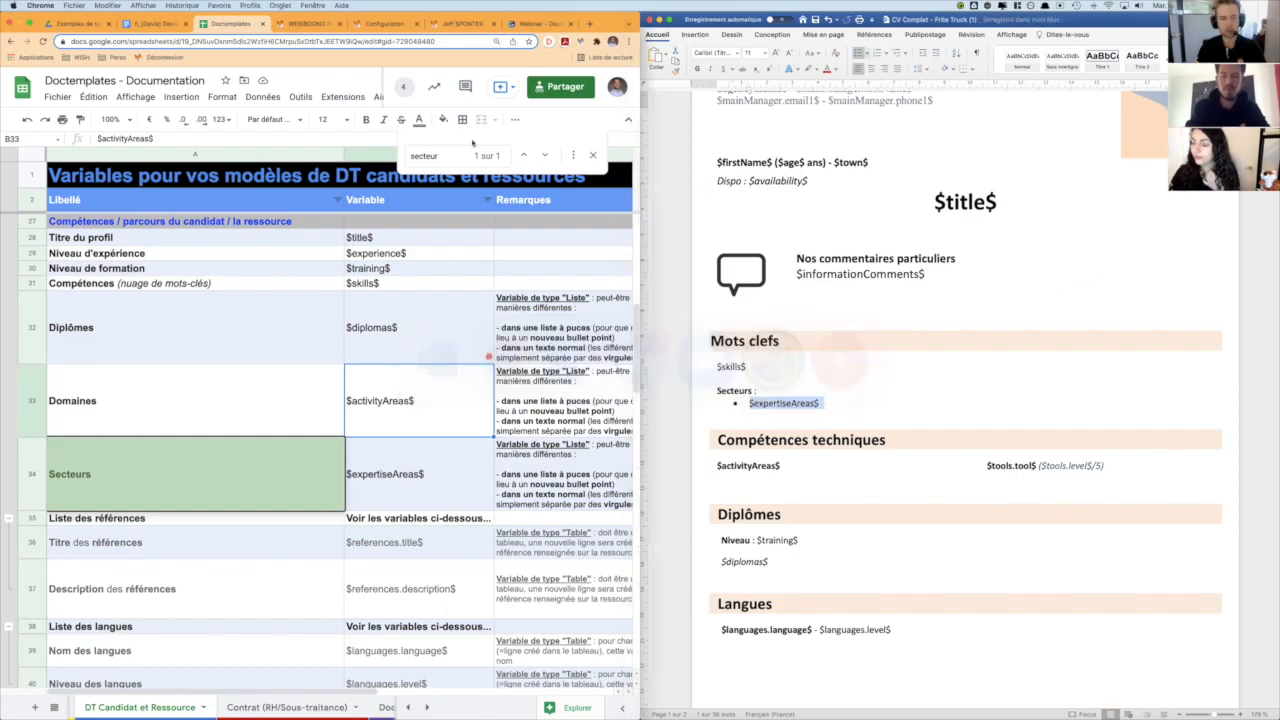
click(370, 24)
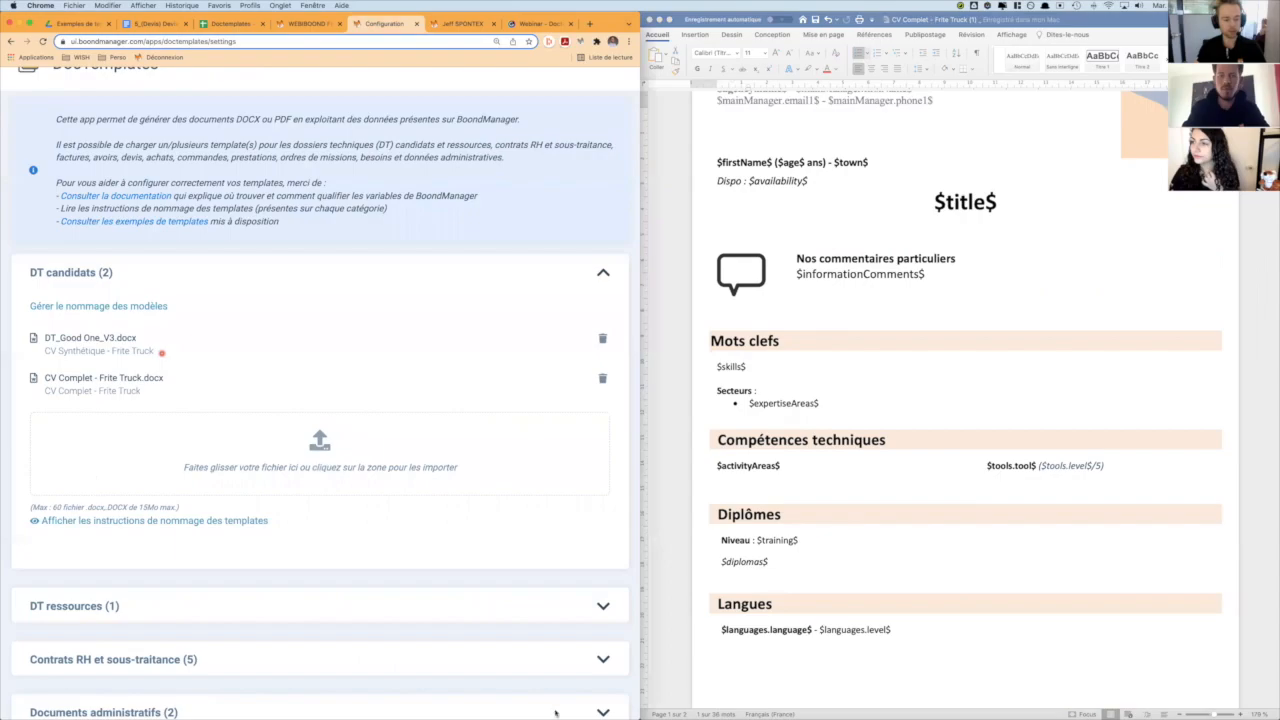
mouse_move(606, 712)
click(358, 698)
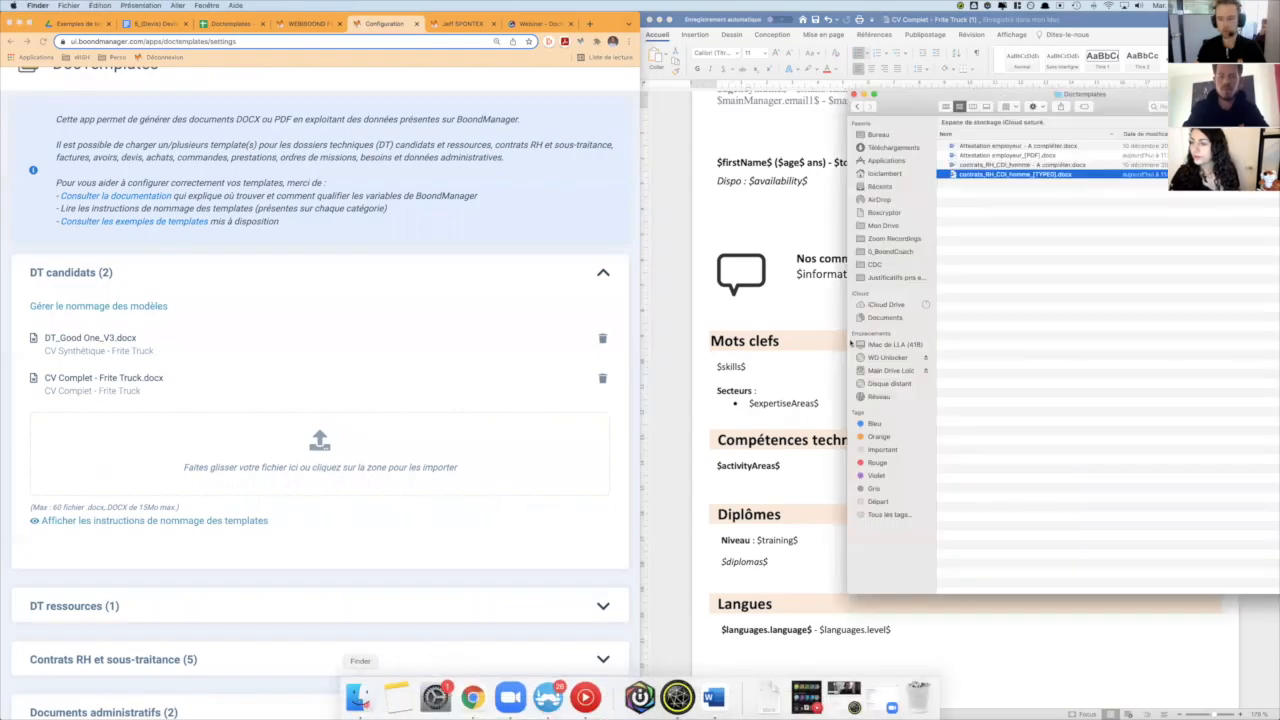
mouse_move(763, 712)
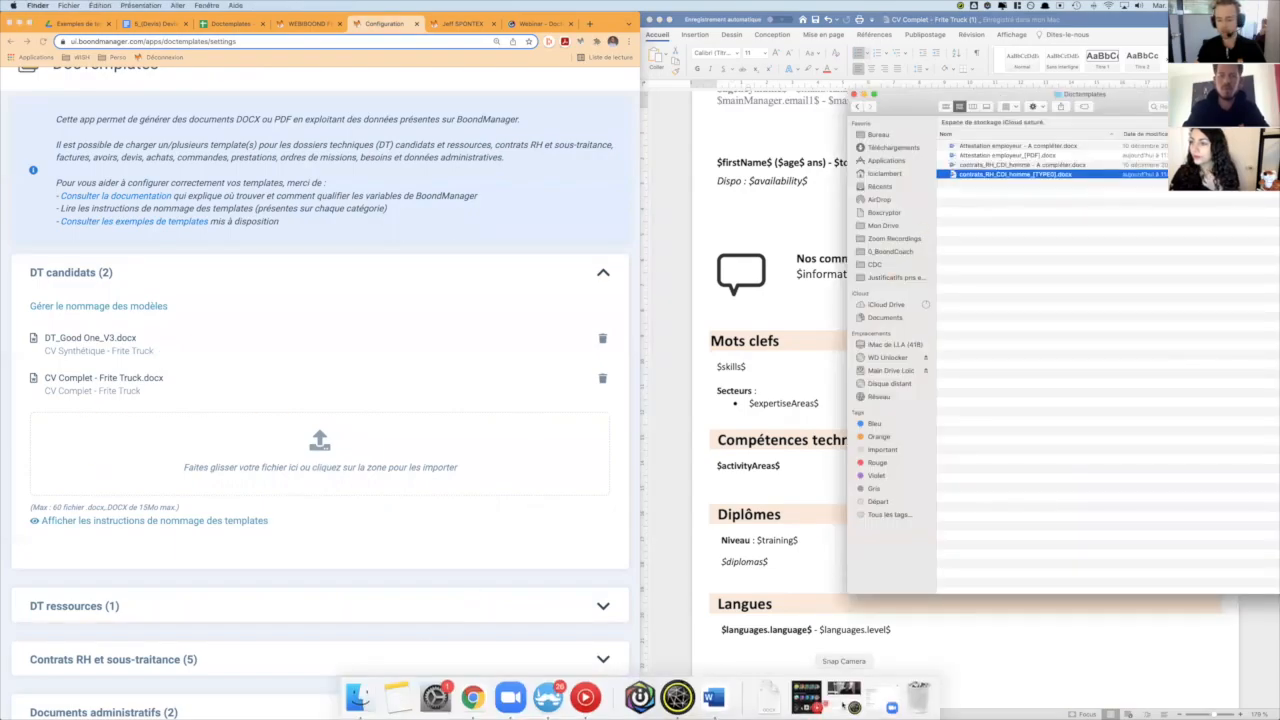
click(766, 700)
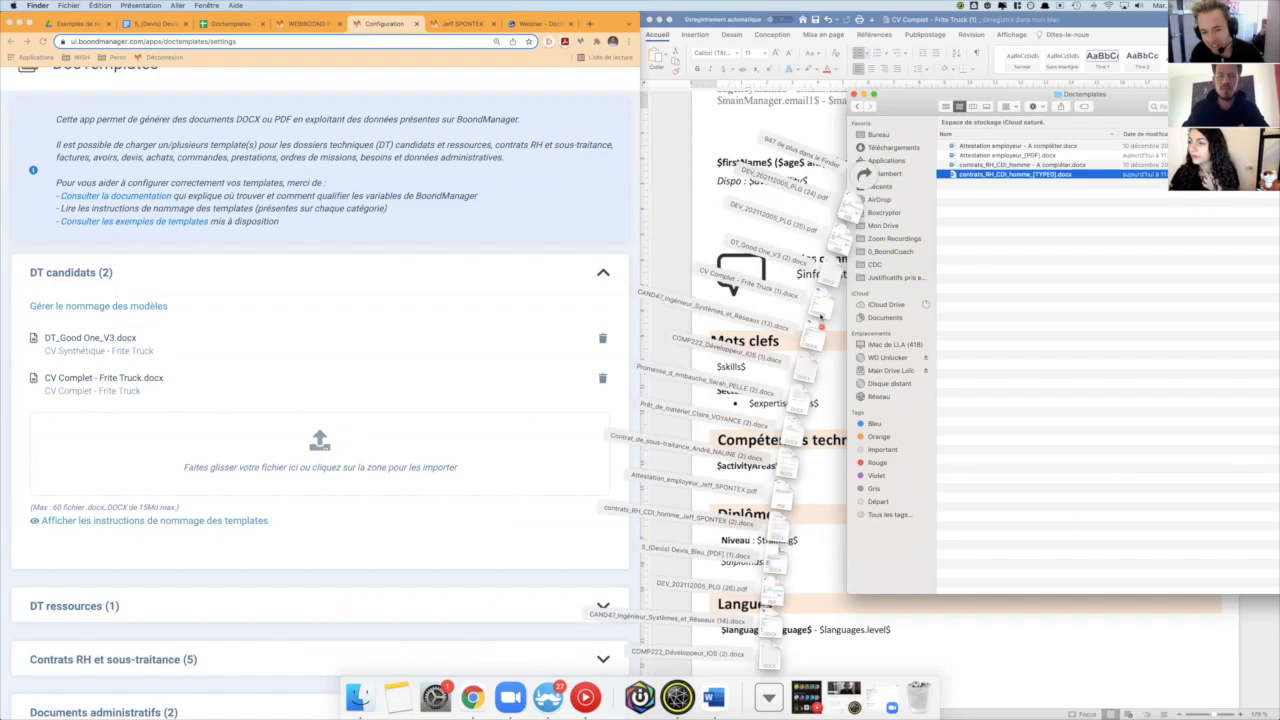
drag(819, 308, 215, 478)
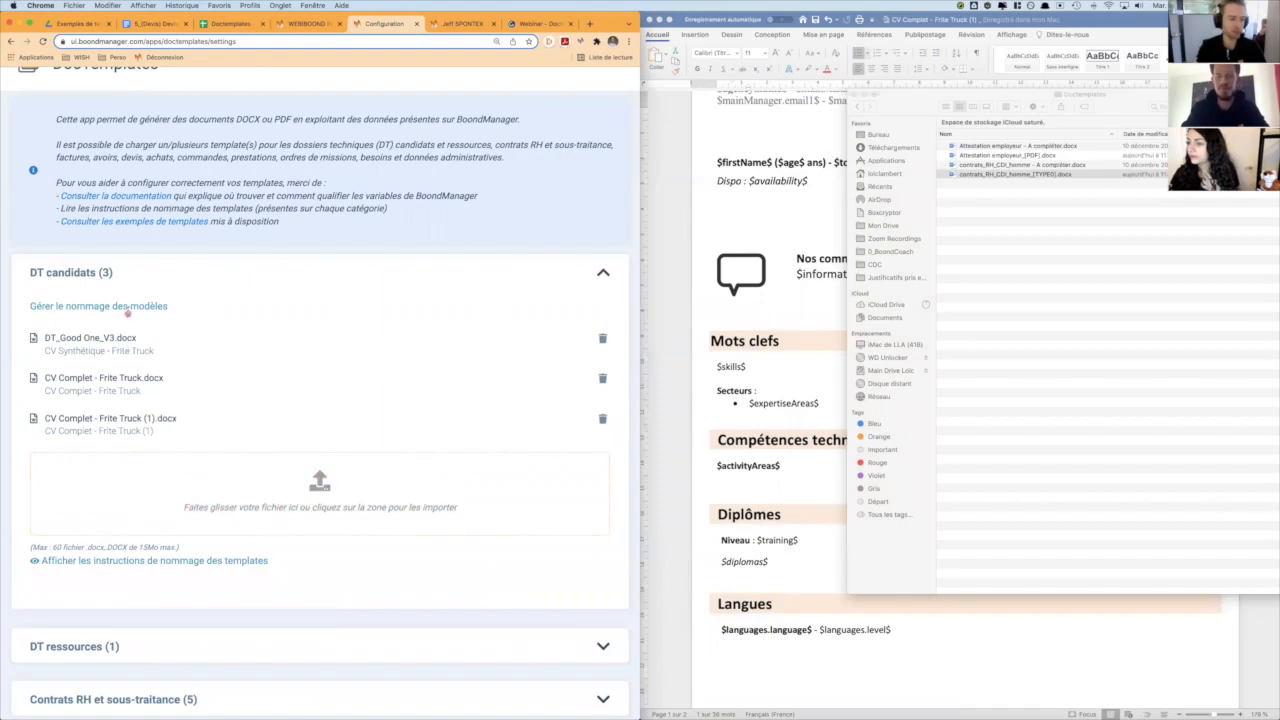
- Set the title of the uploaded CV Complet - Frite Truck (1).docx candidate template to CV test Webinar
click(128, 307)
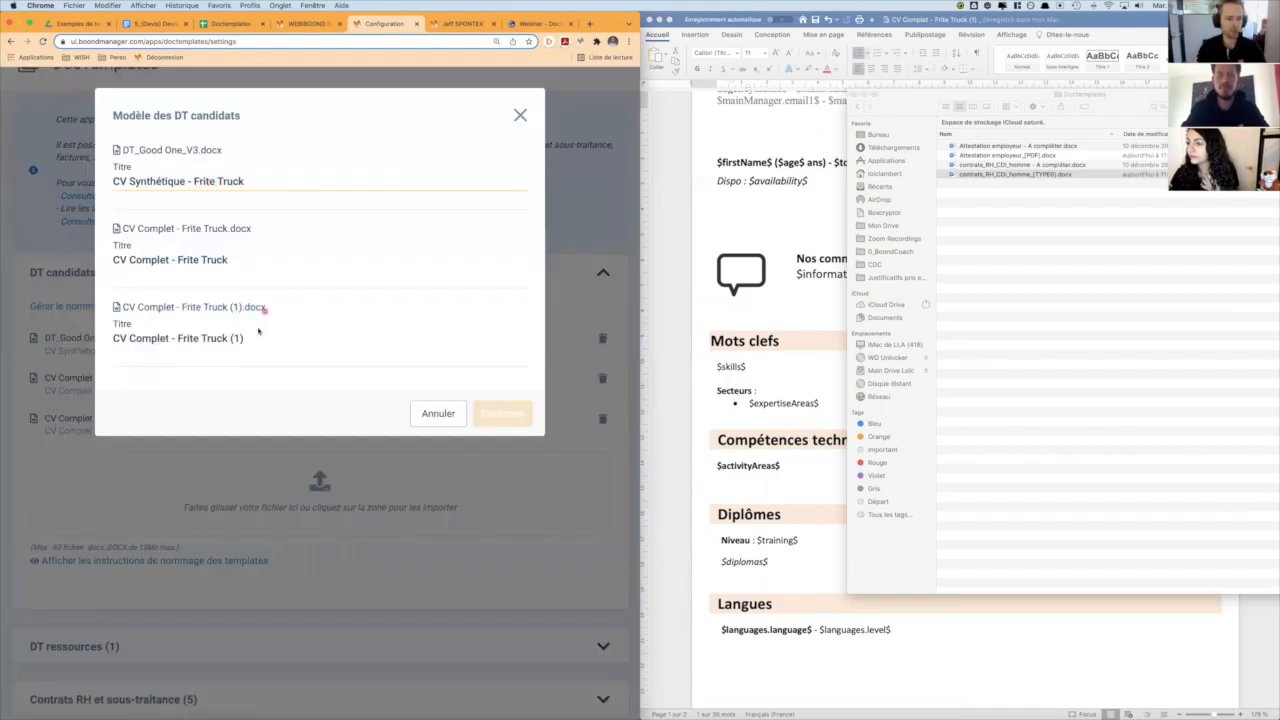
drag(247, 339, 131, 339)
text(test Webinar)
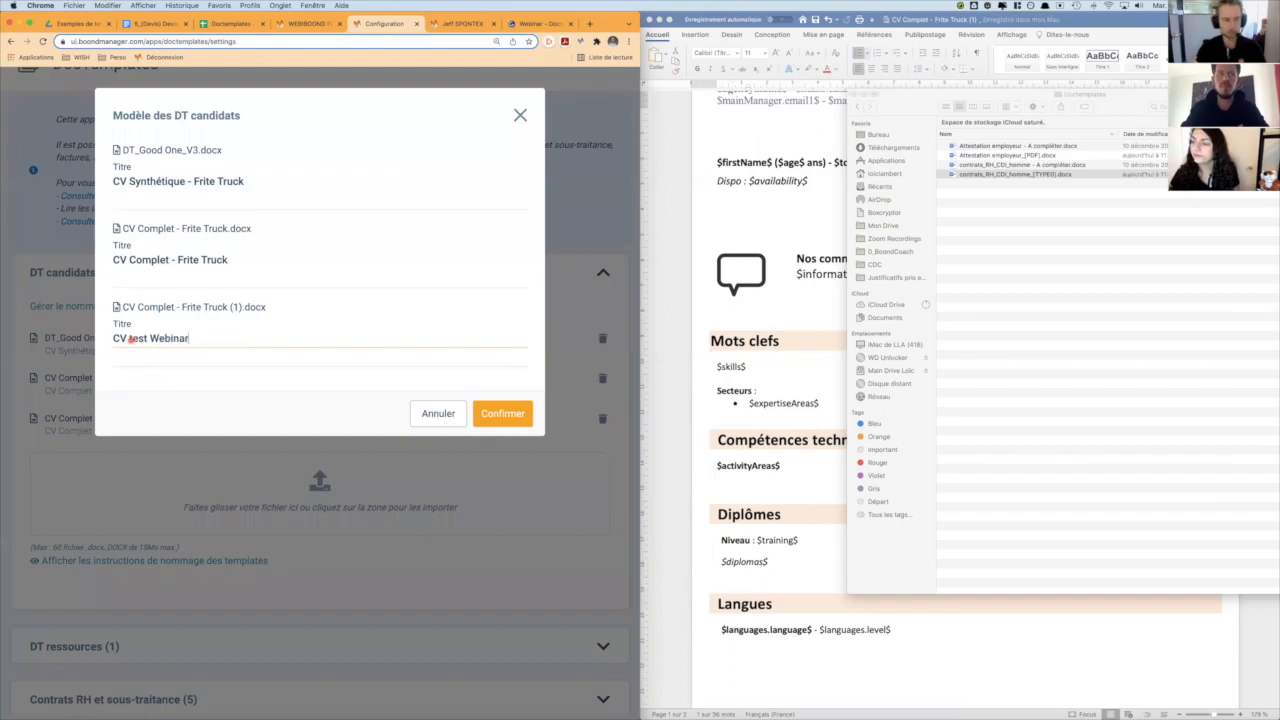
click(513, 413)
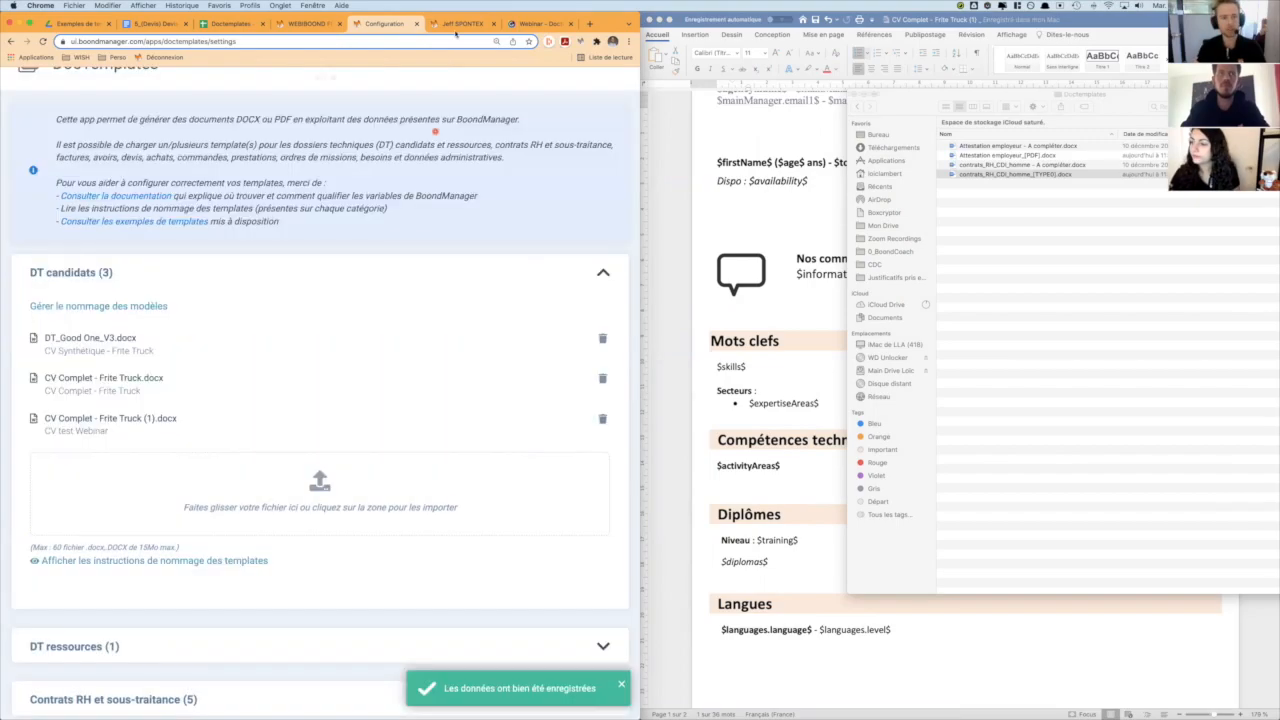
click(458, 23)
click(482, 129)
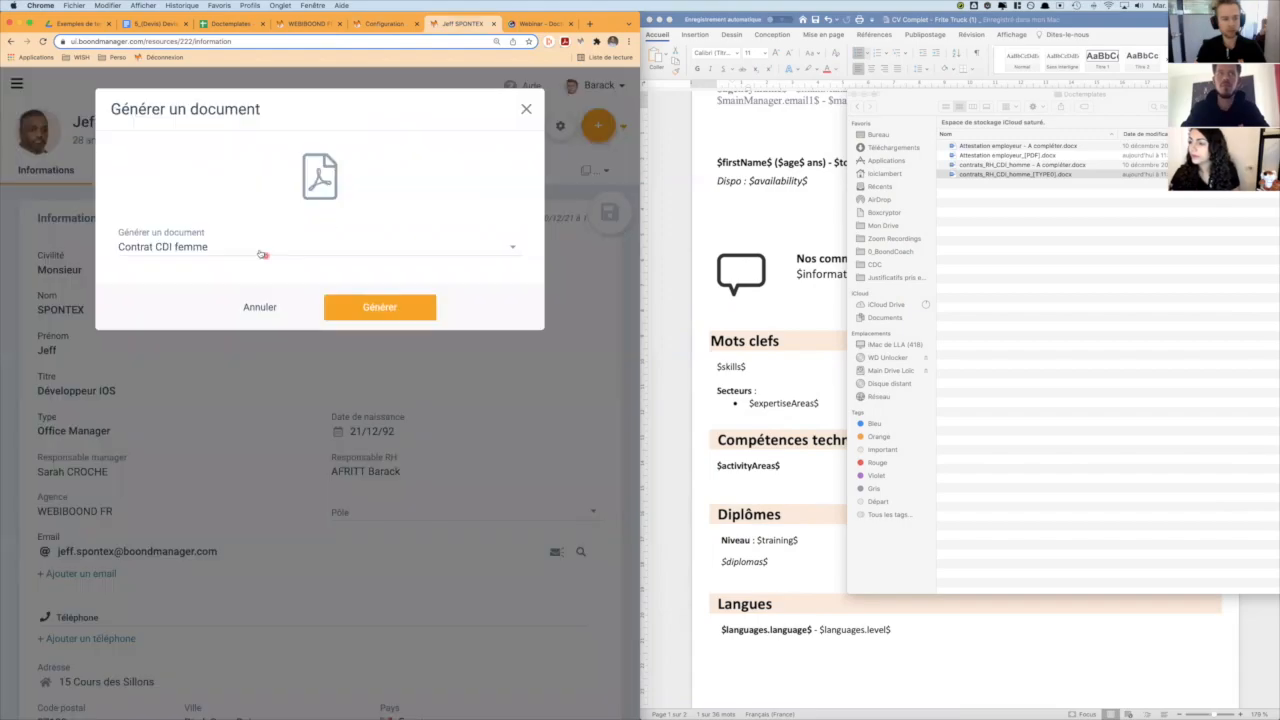
click(260, 248)
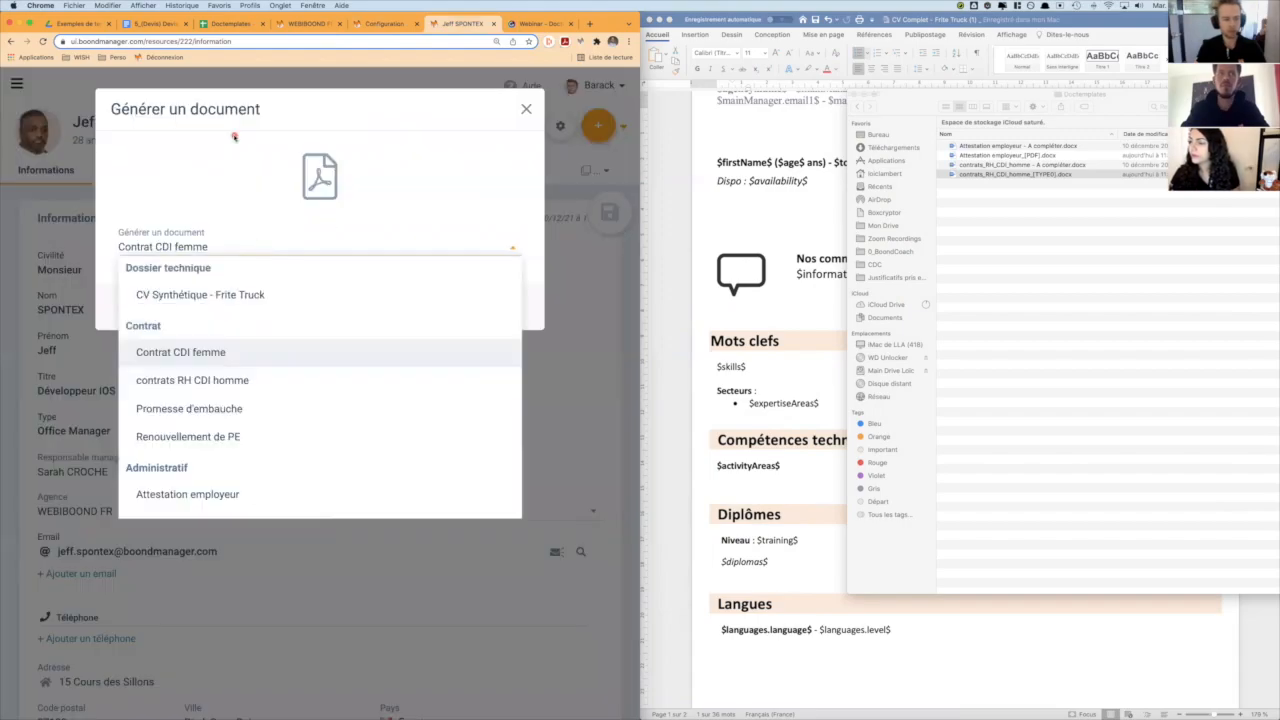
click(245, 313)
click(217, 300)
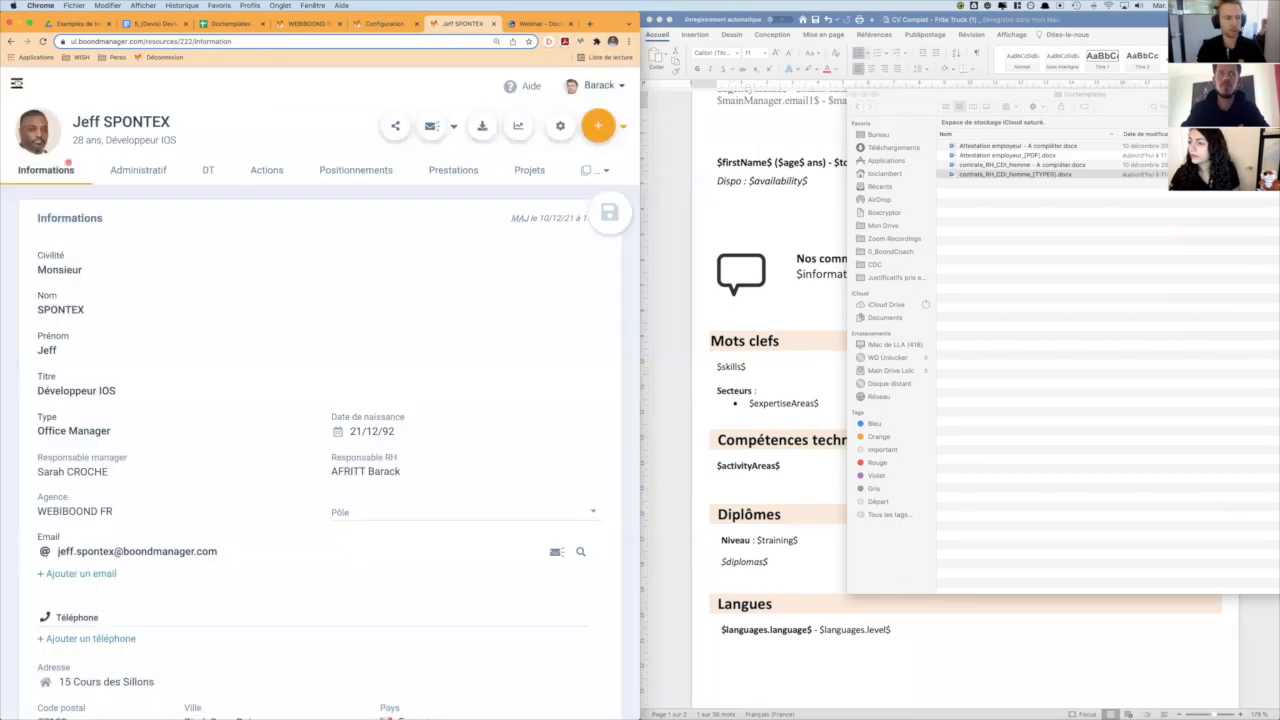
- Open the first candidate in the Candidats list and review the DT data down to Domaines and Secteurs
click(16, 83)
click(52, 149)
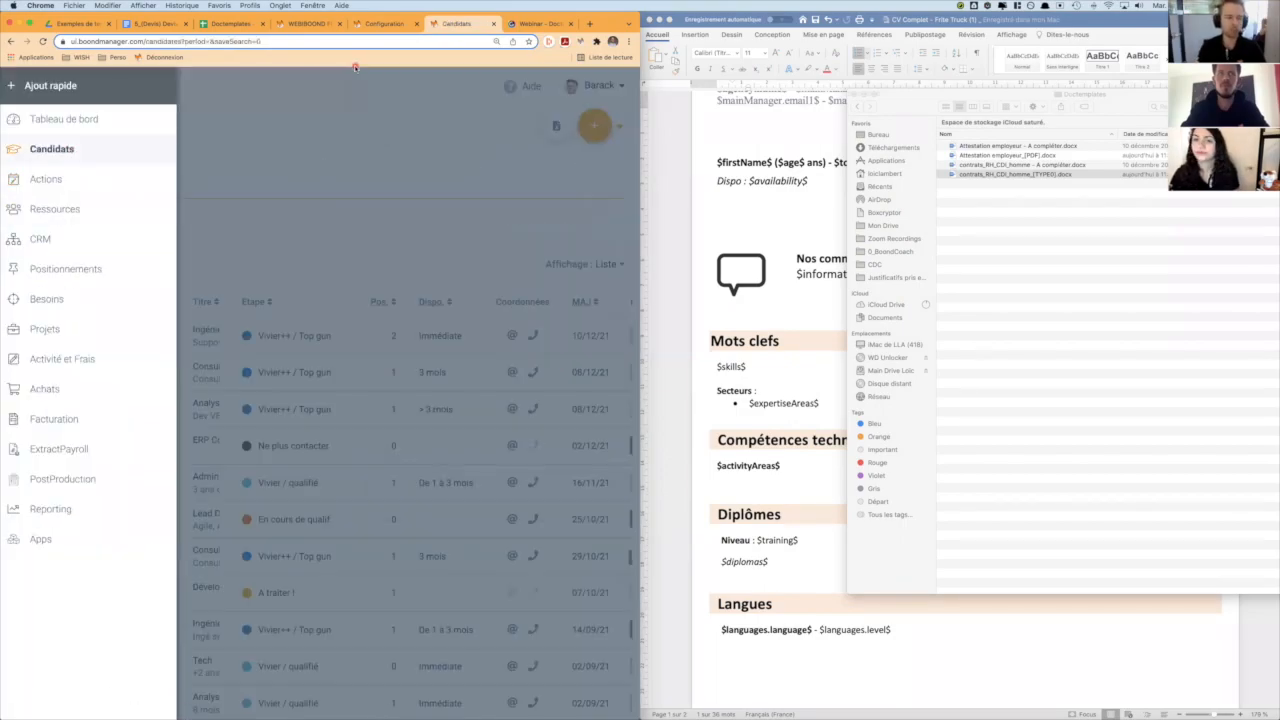
click(245, 152)
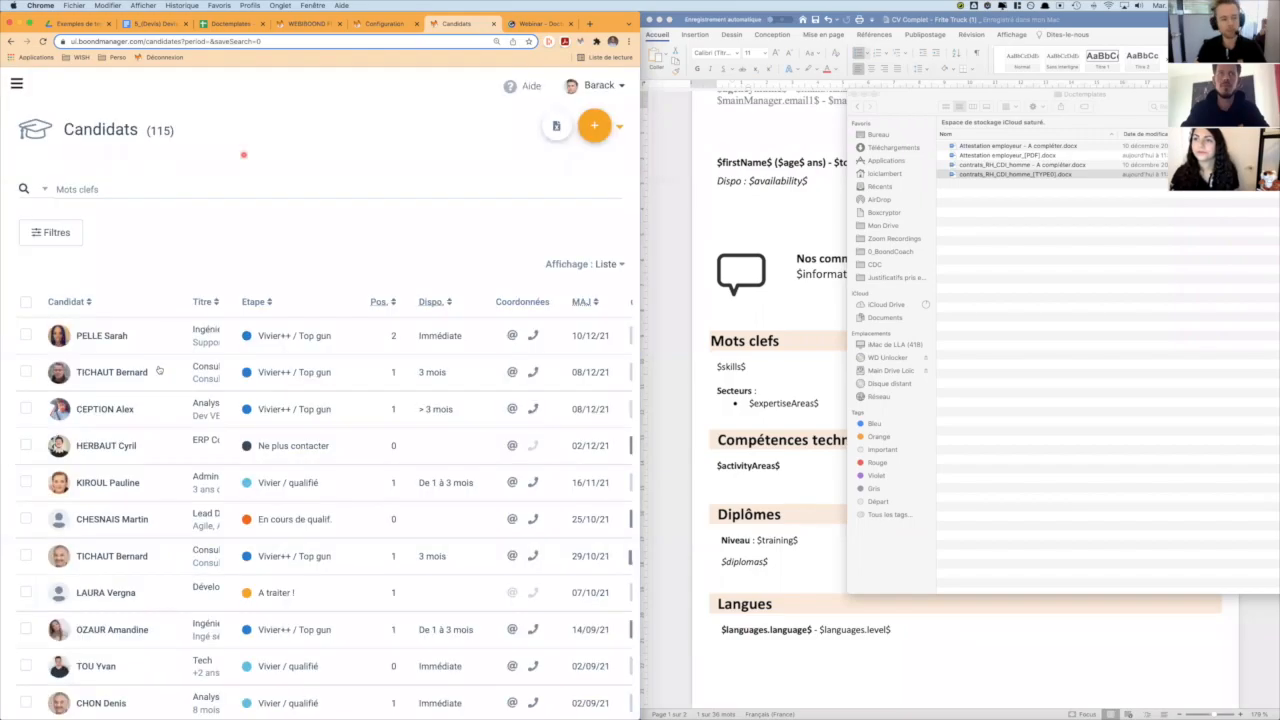
click(157, 345)
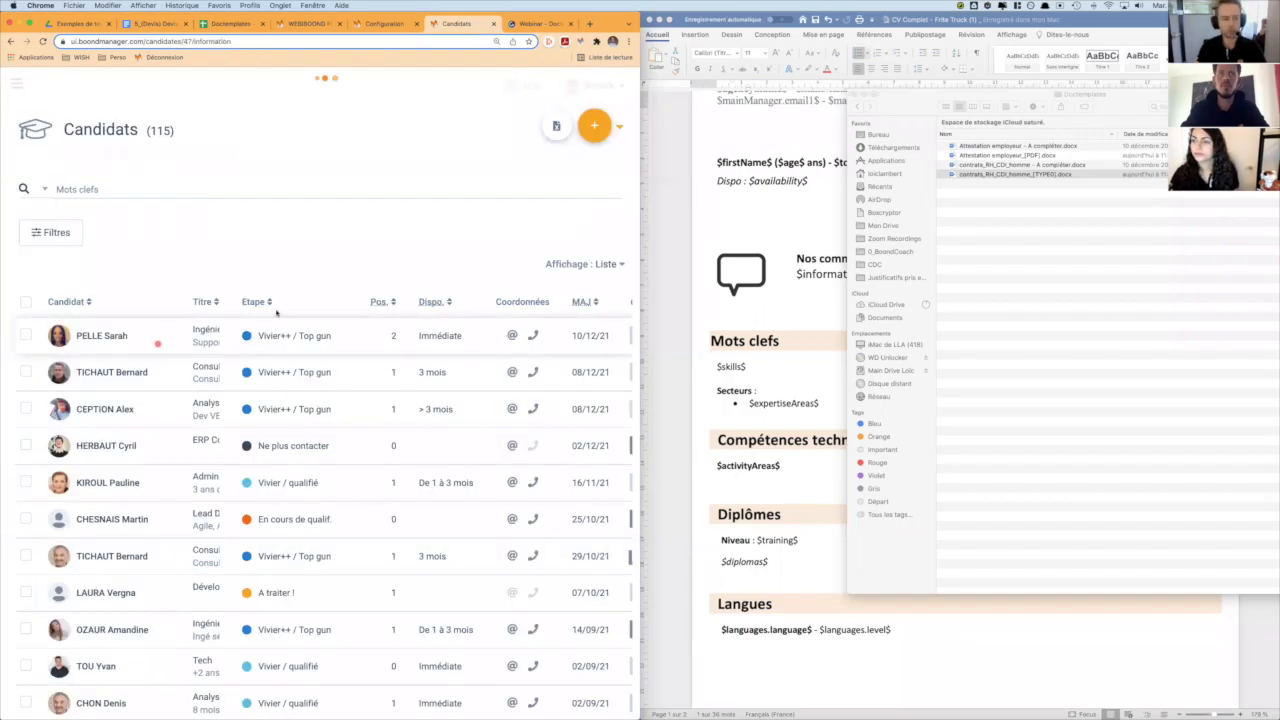
click(208, 172)
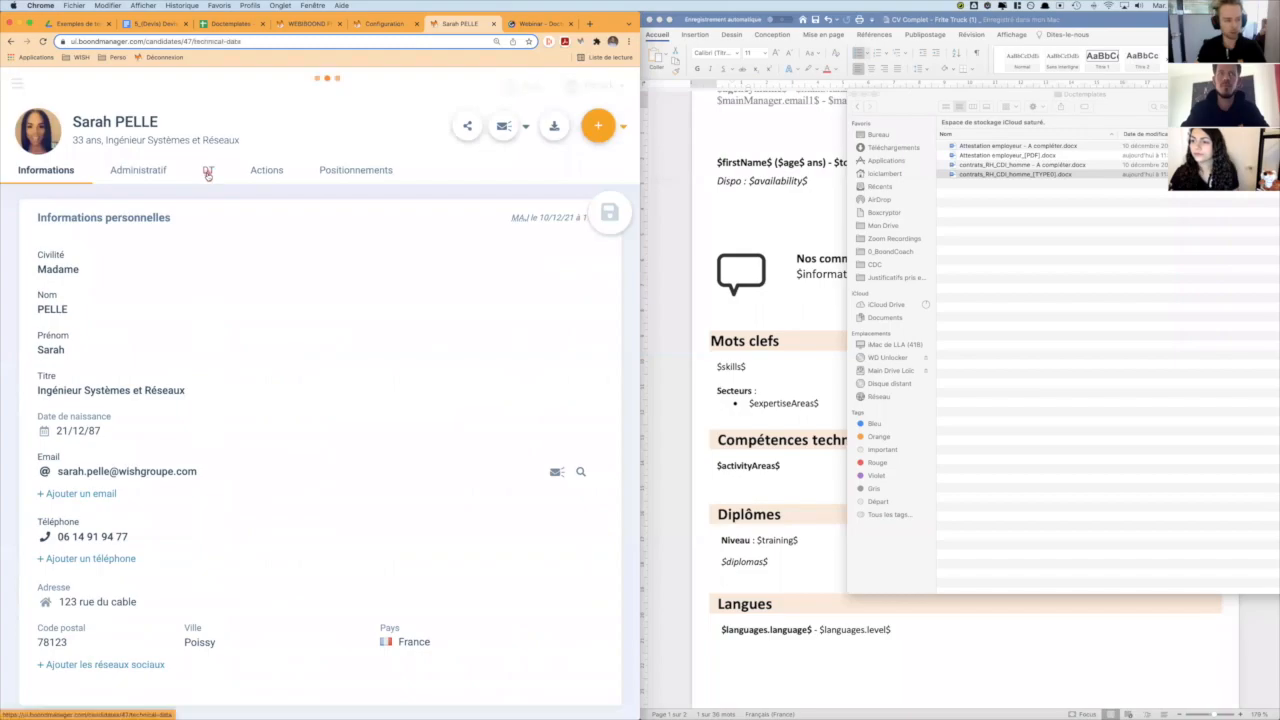
scroll(342, 426, down, 5)
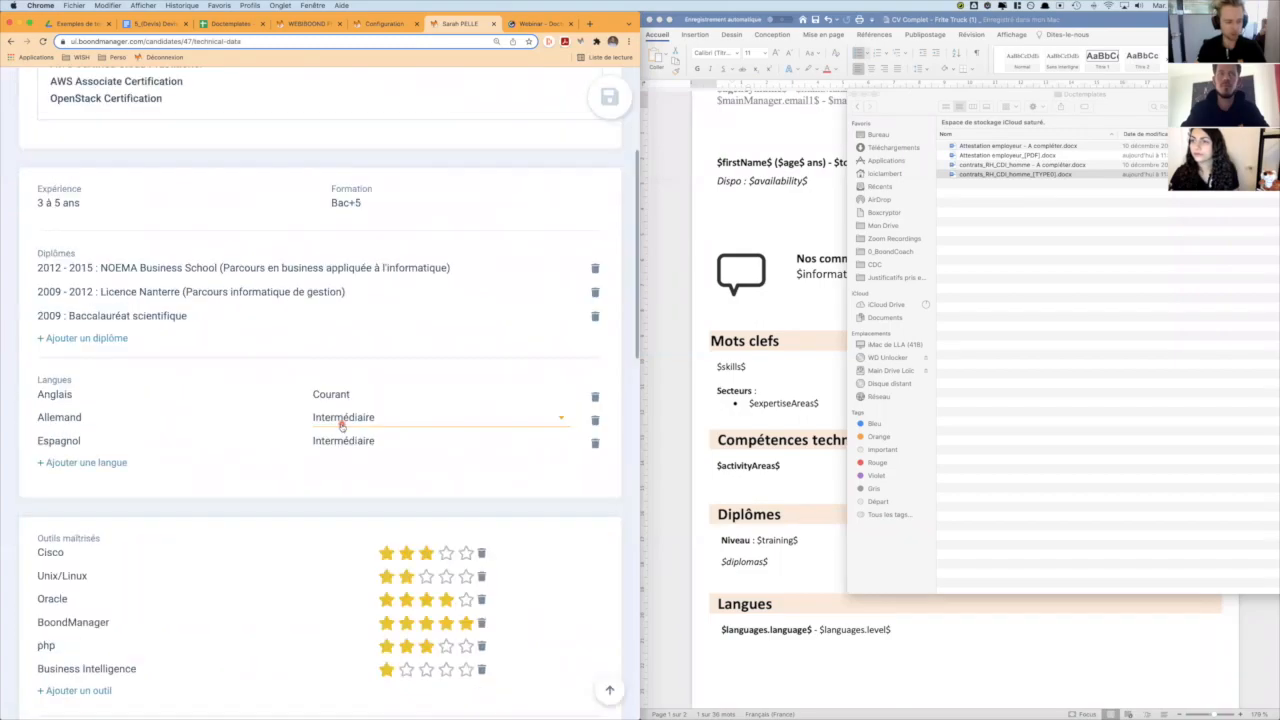
scroll(342, 426, down, 3)
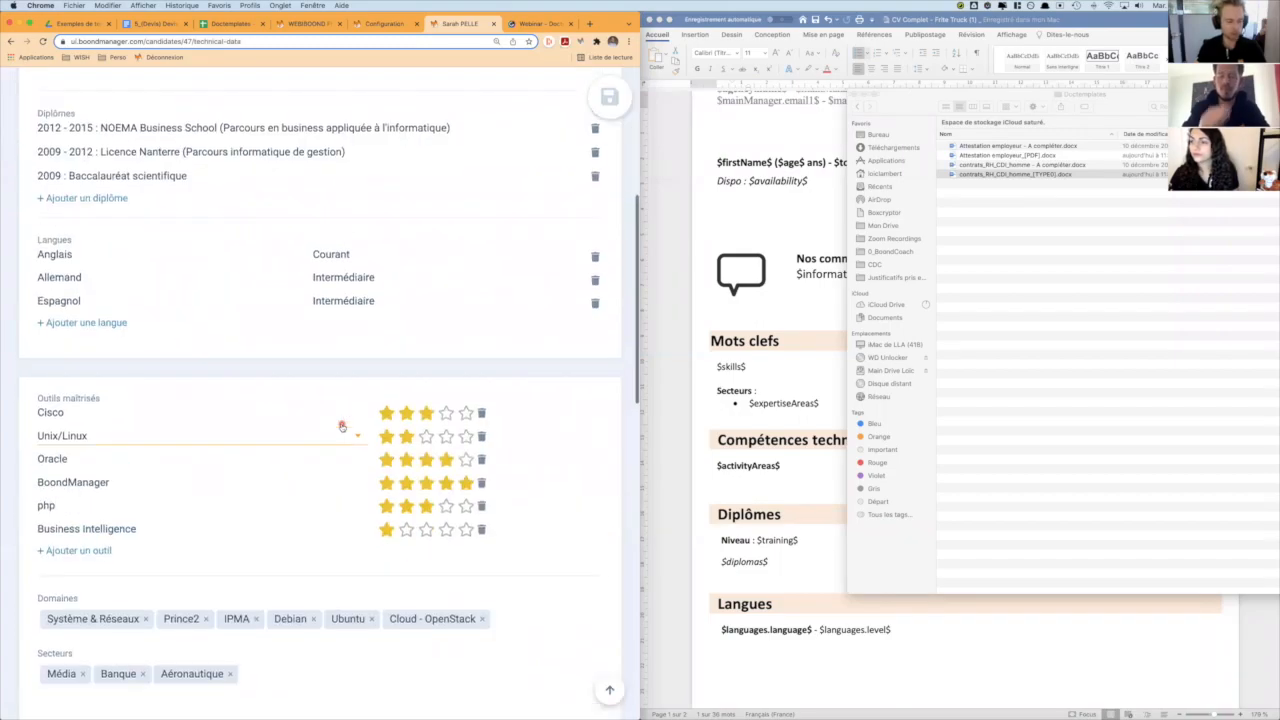
scroll(480, 259, up, 8)
- Generate the candidate's document from the CV test Webinar template and open the downloaded file in Word
click(554, 128)
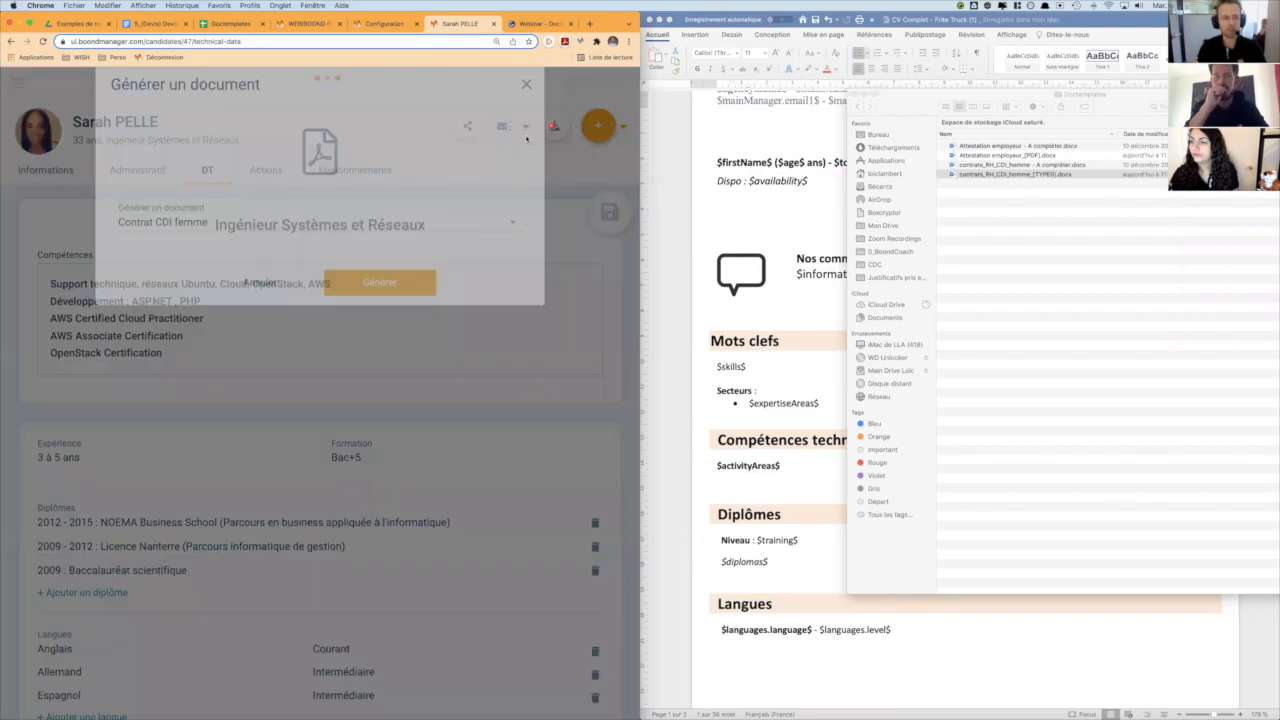
click(186, 249)
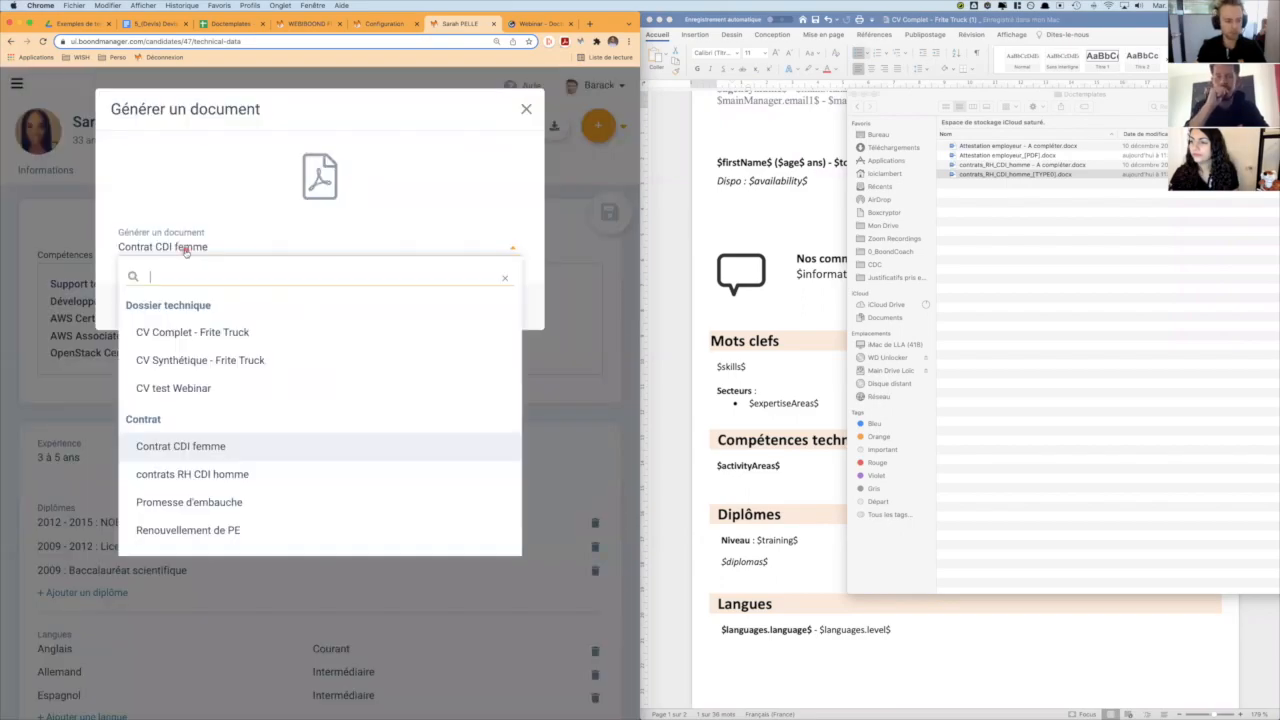
click(224, 390)
click(380, 310)
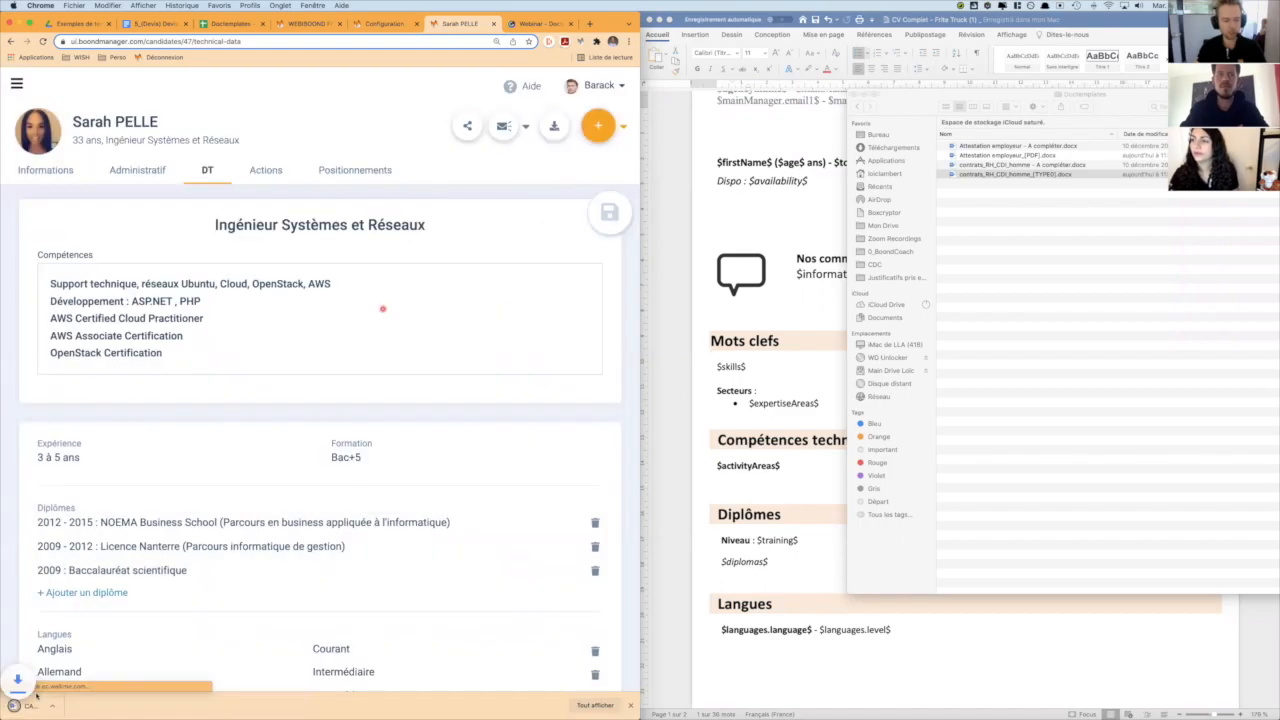
click(39, 709)
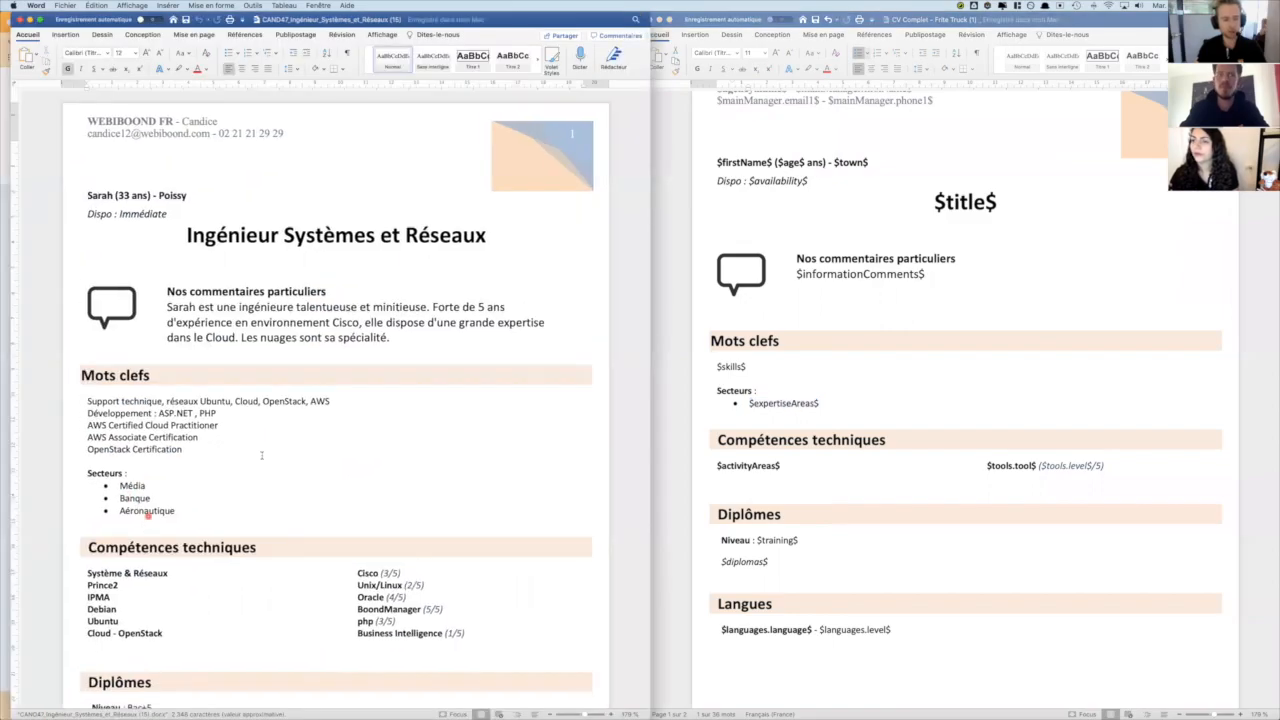
- Check the Secteurs bullets in the generated CV, then return to the template and the Doctemplates configuration in Chrome
click(108, 487)
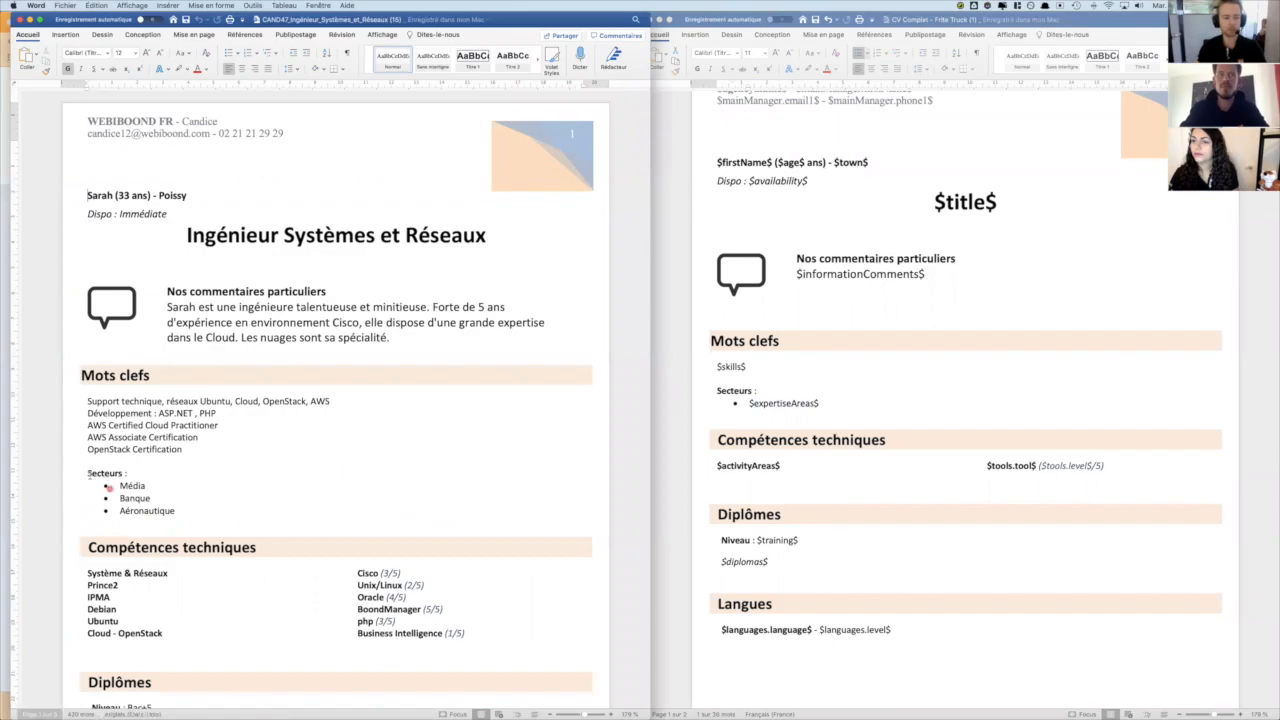
shift+click(176, 511)
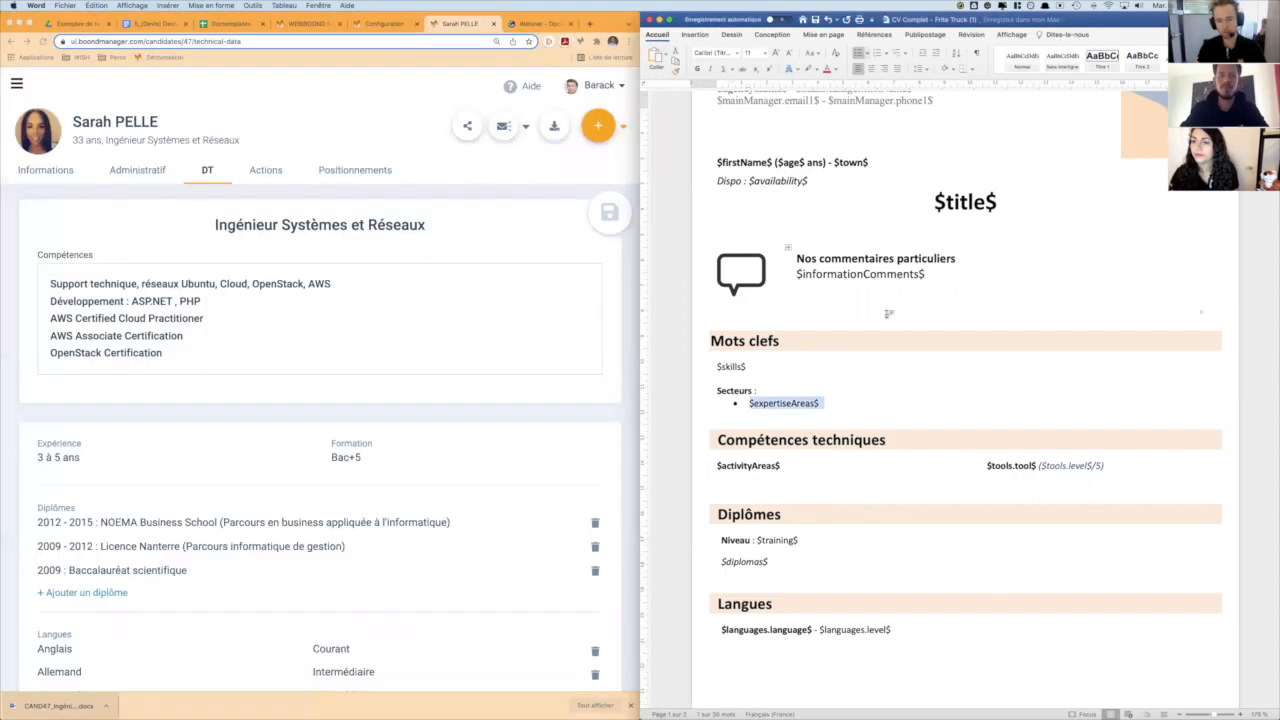
click(697, 216)
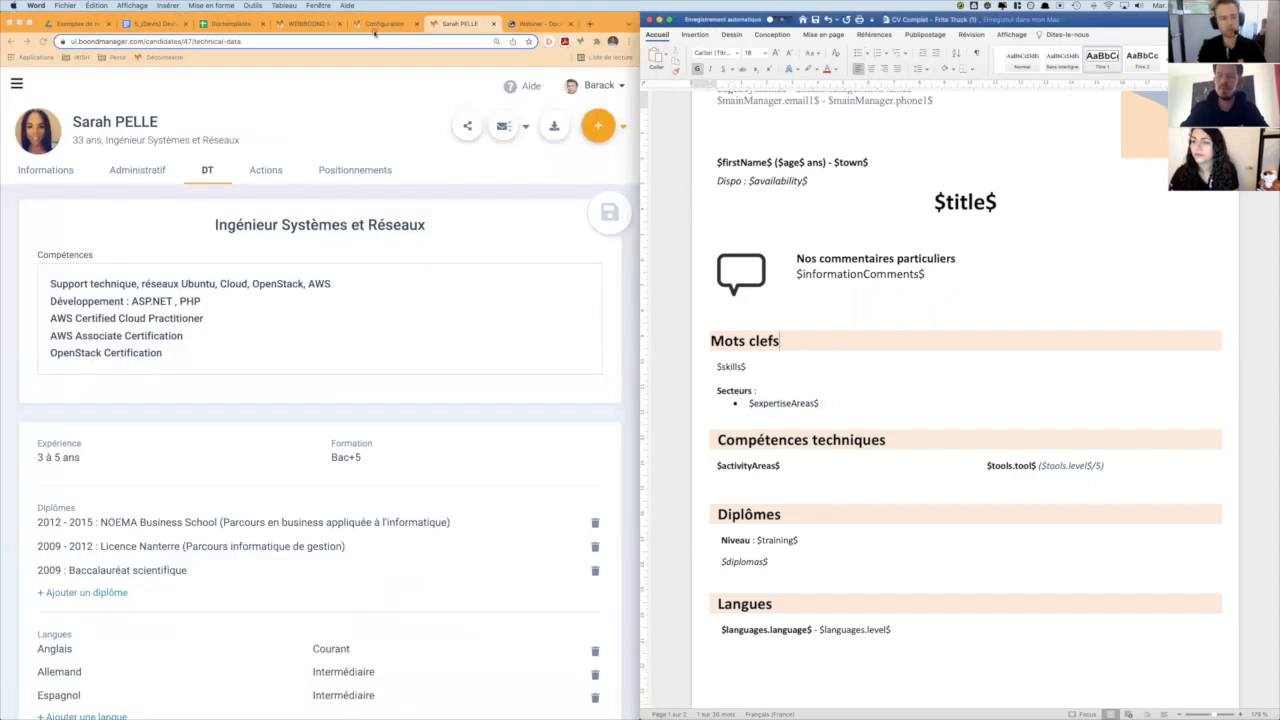
click(375, 28)
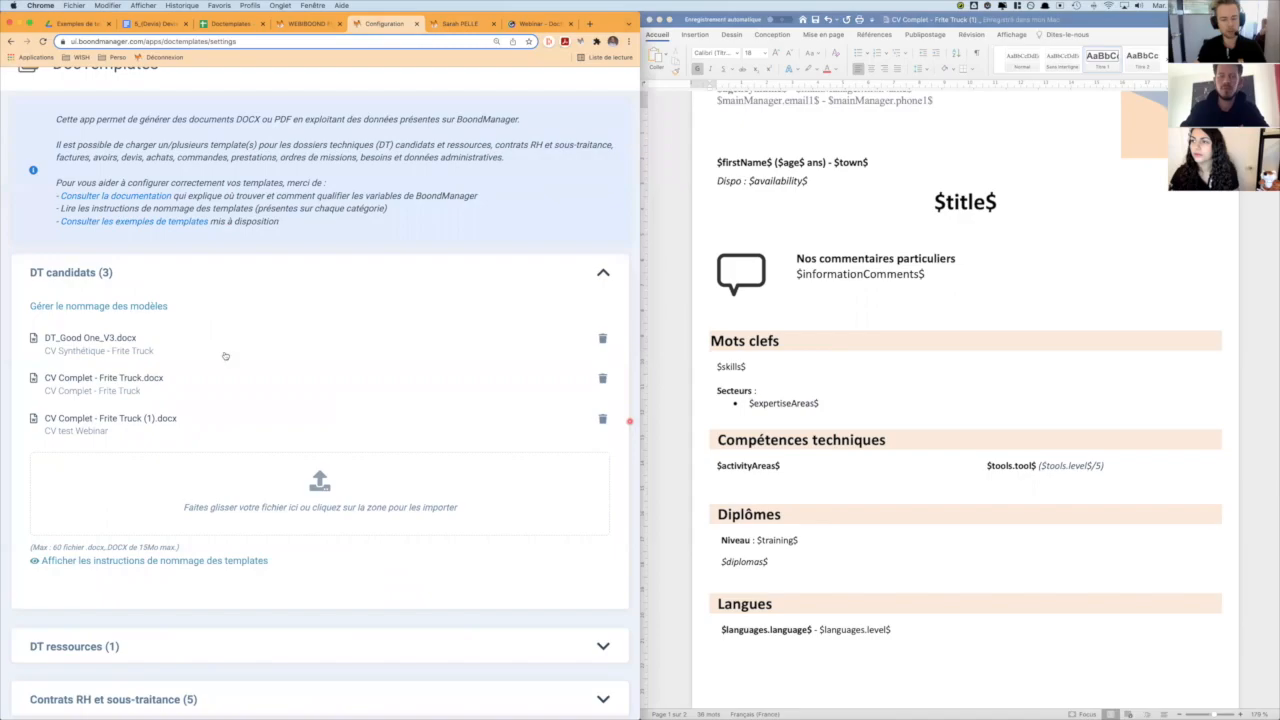
- Return to the candidate record, enlarge the browser window to the full screen and open the DocTemplates page from Apps
click(452, 25)
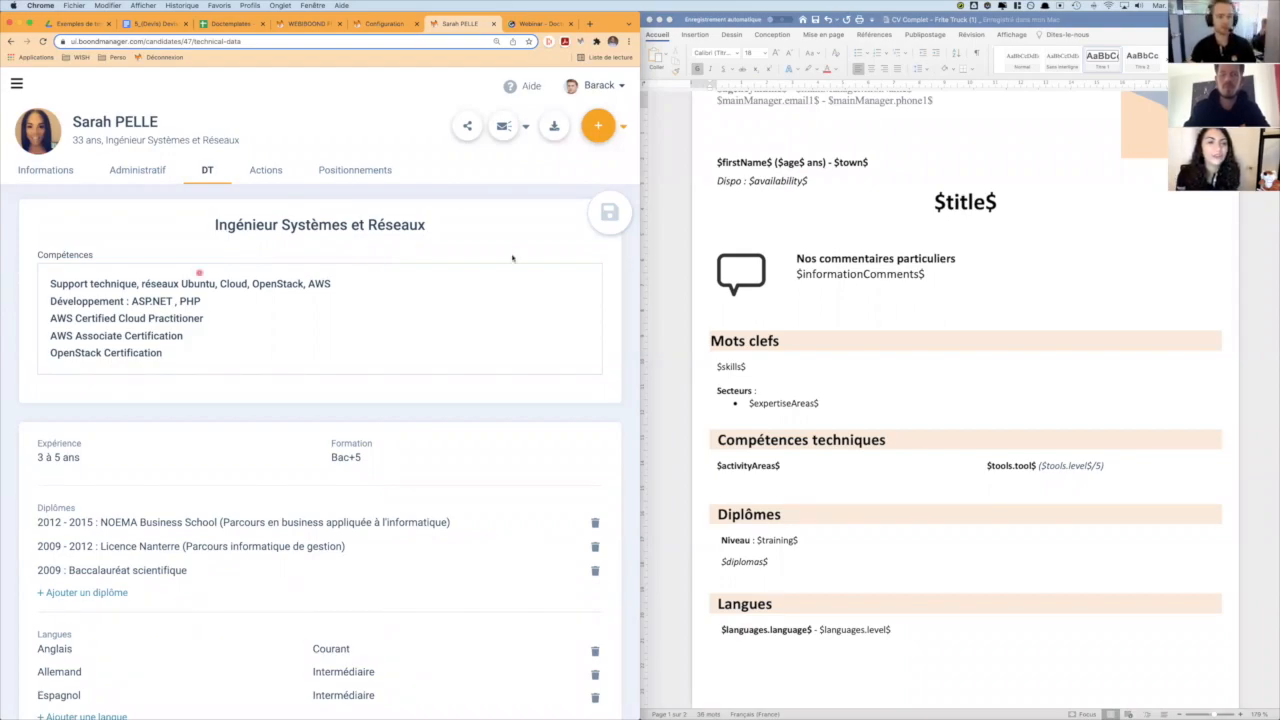
key(ctrl+alt+Return)
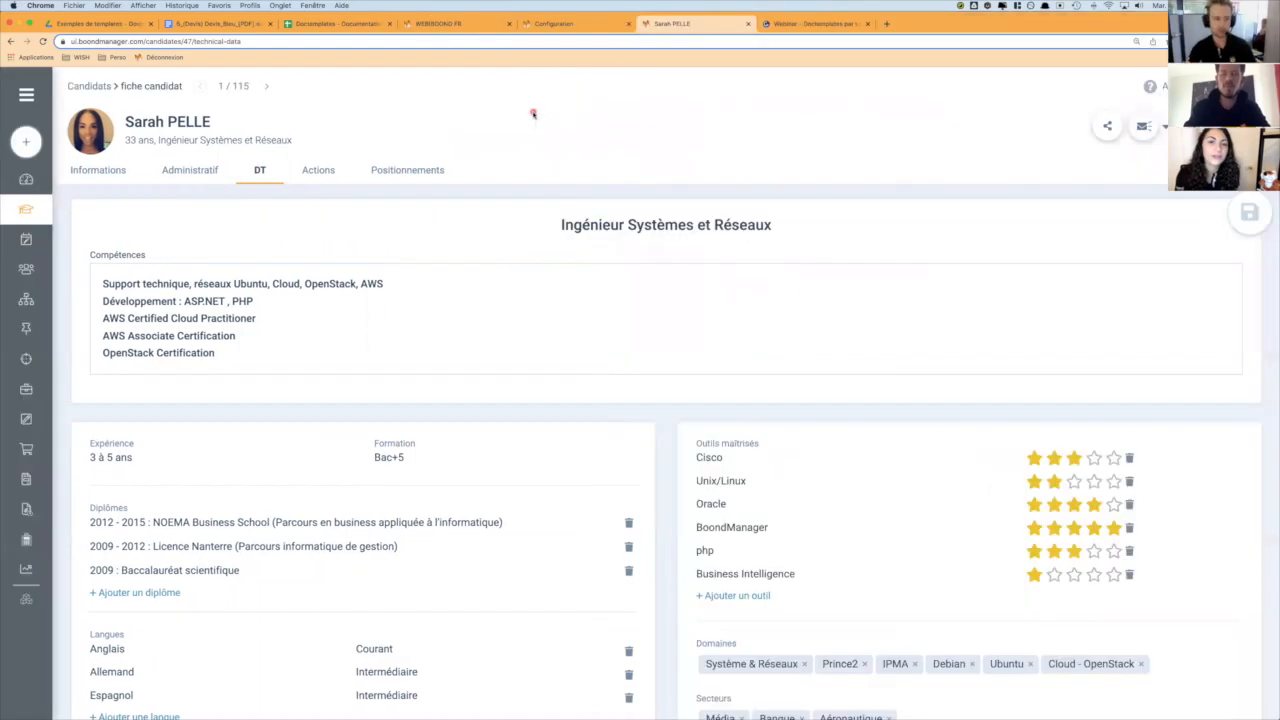
click(32, 95)
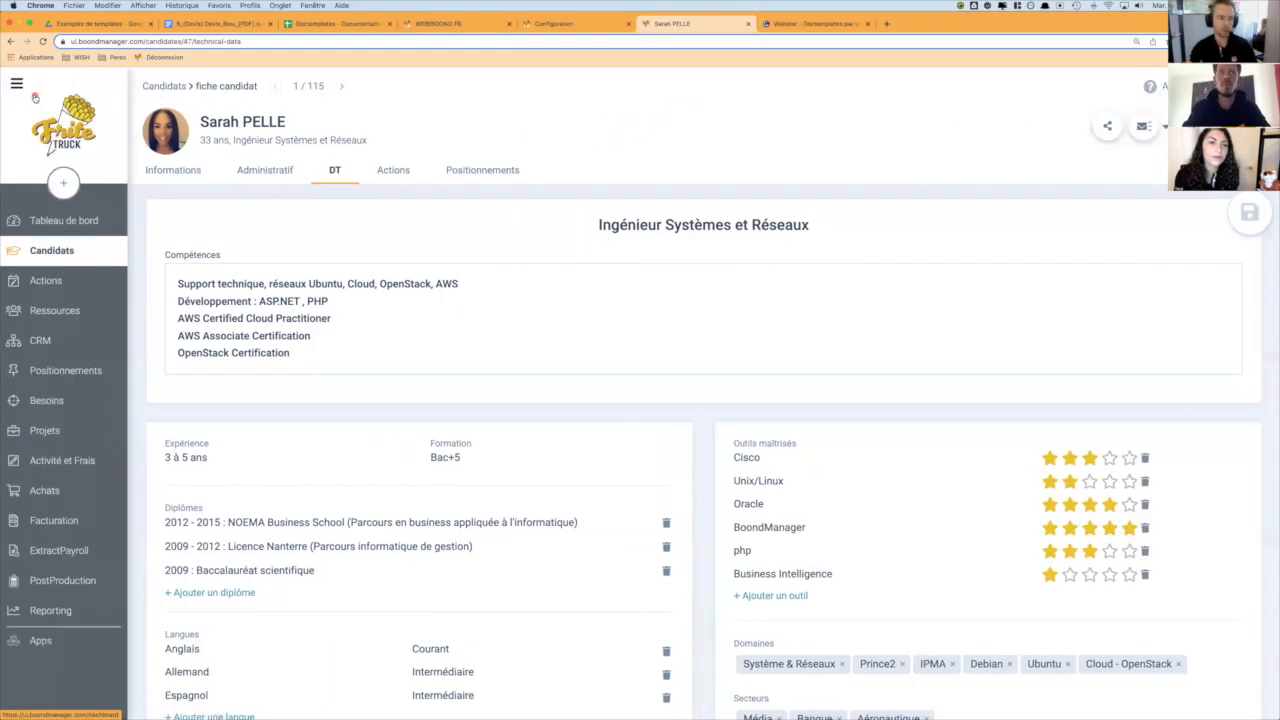
click(70, 652)
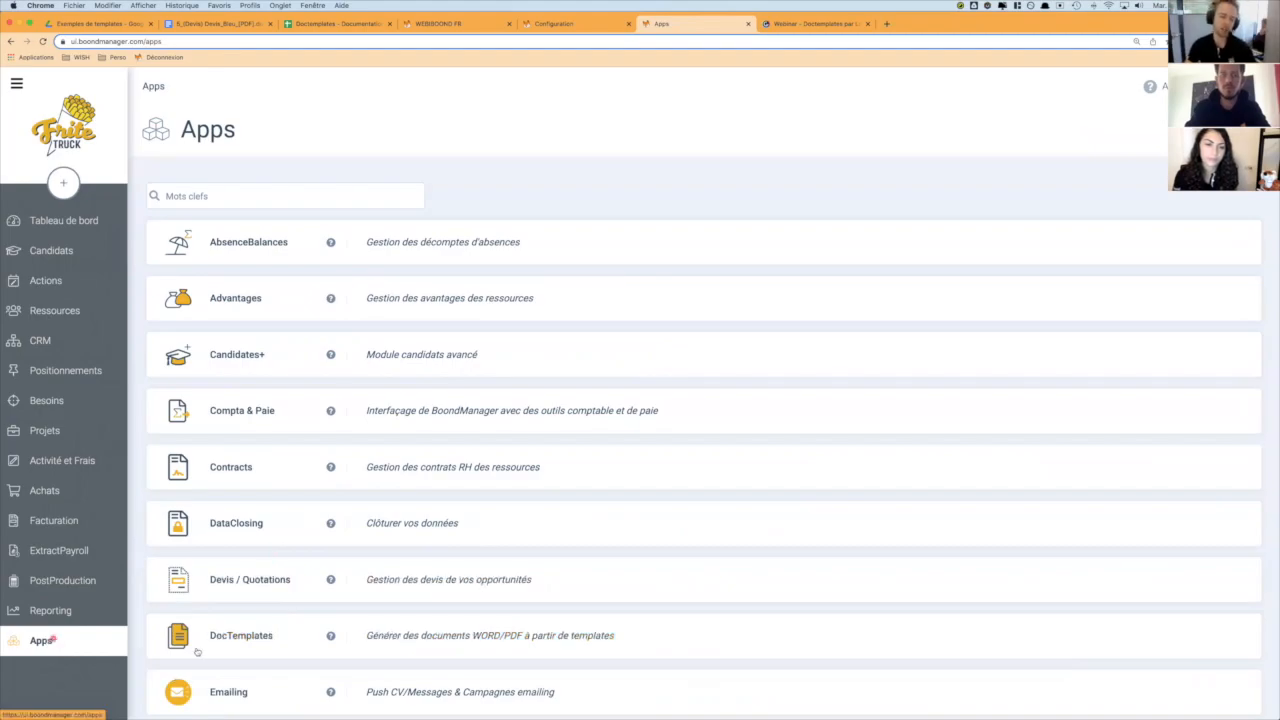
click(236, 638)
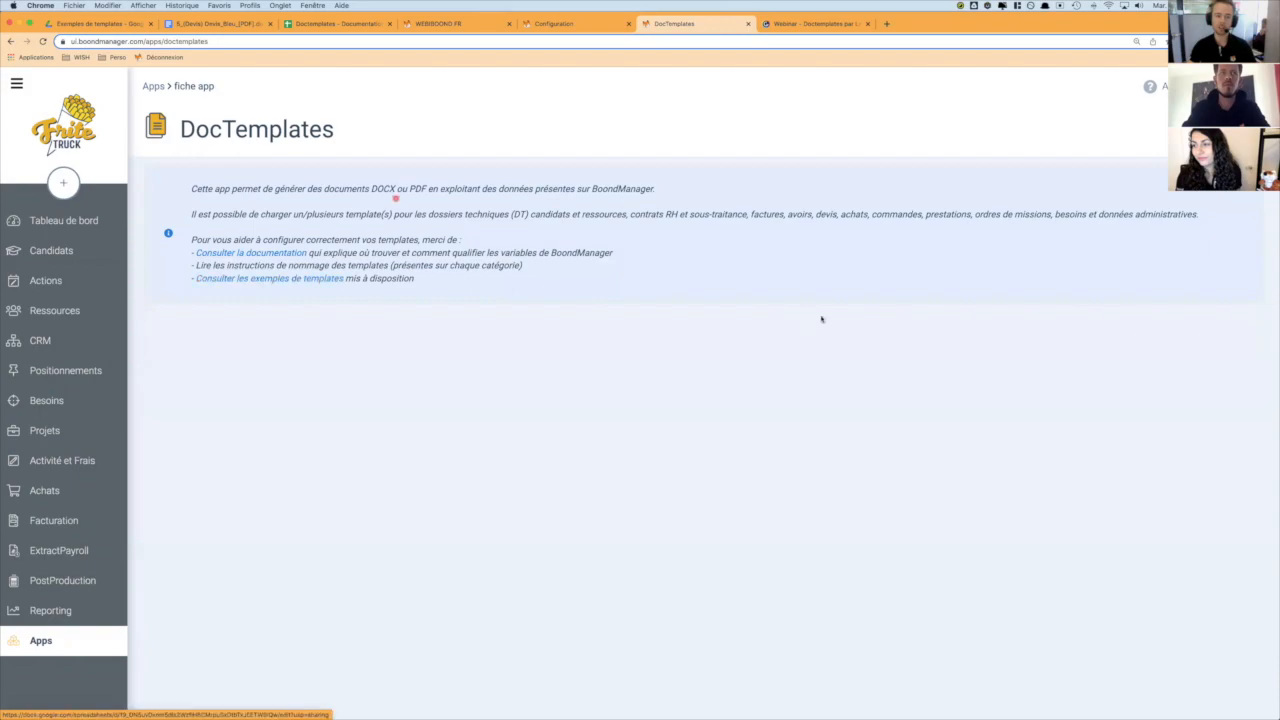
- Open the DocTemplates app from the Apps / Marketplace section of Administration and go to its configuration page
click(1208, 87)
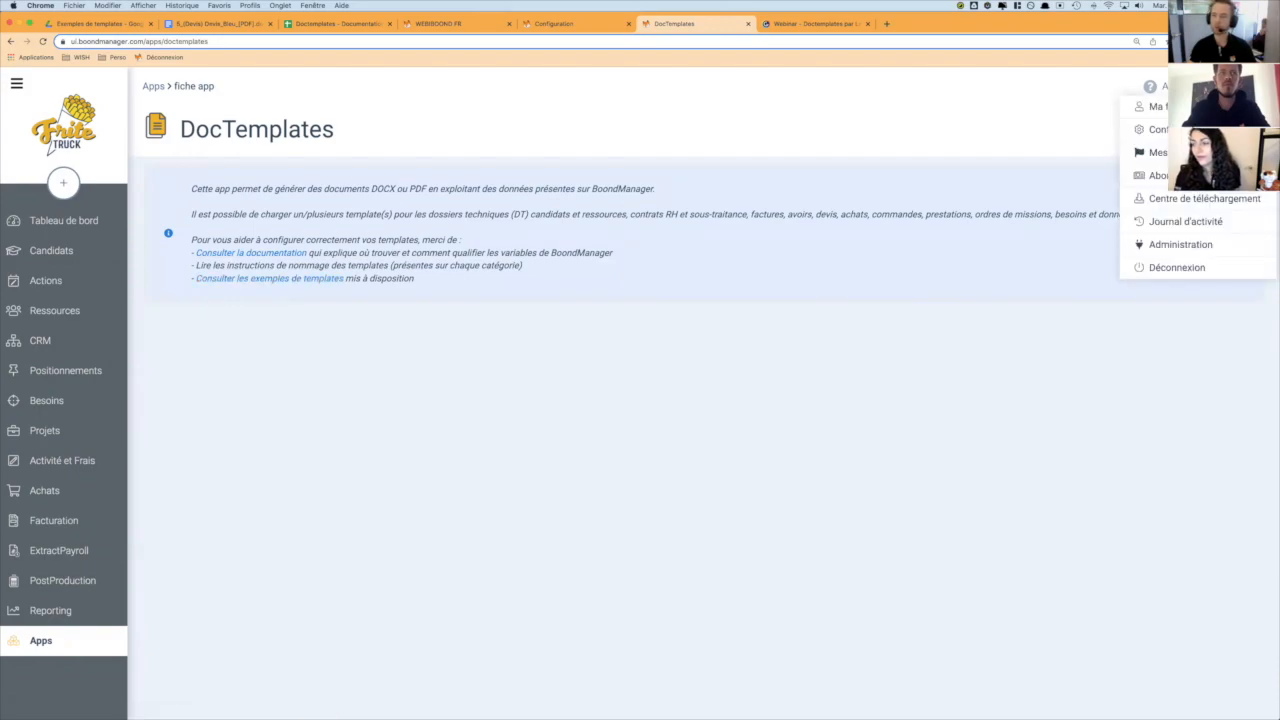
click(1199, 247)
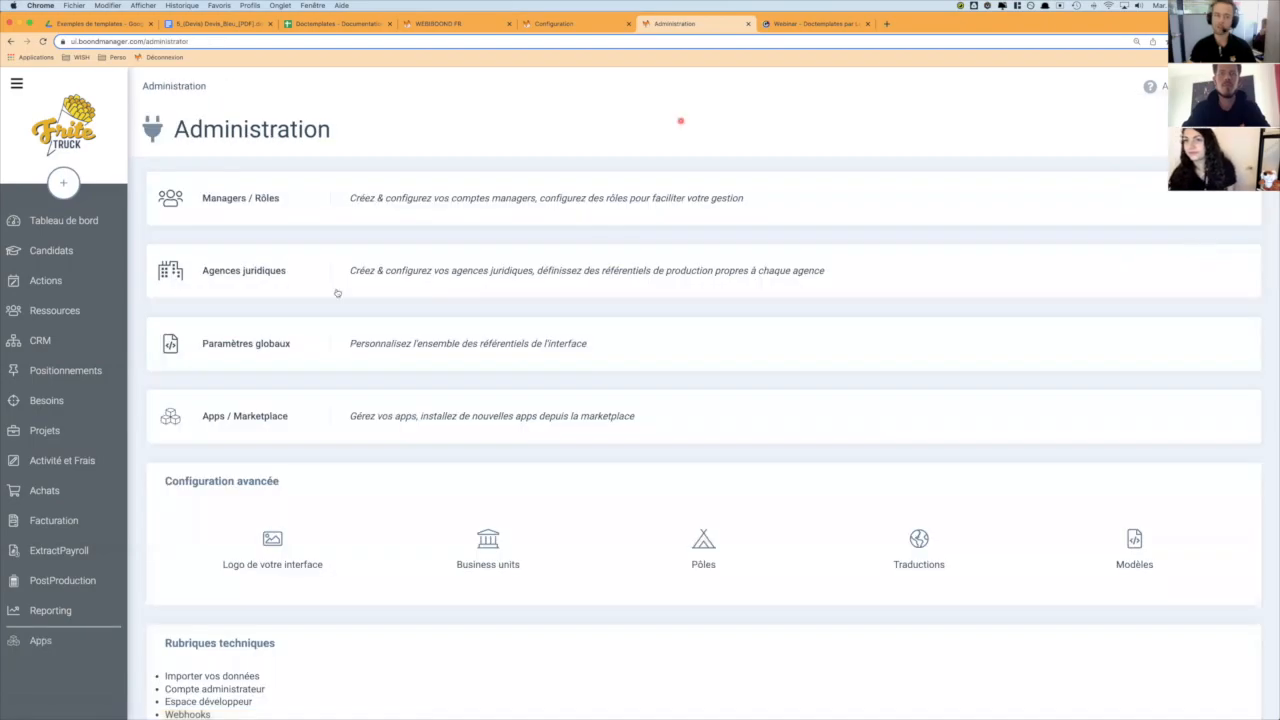
click(281, 418)
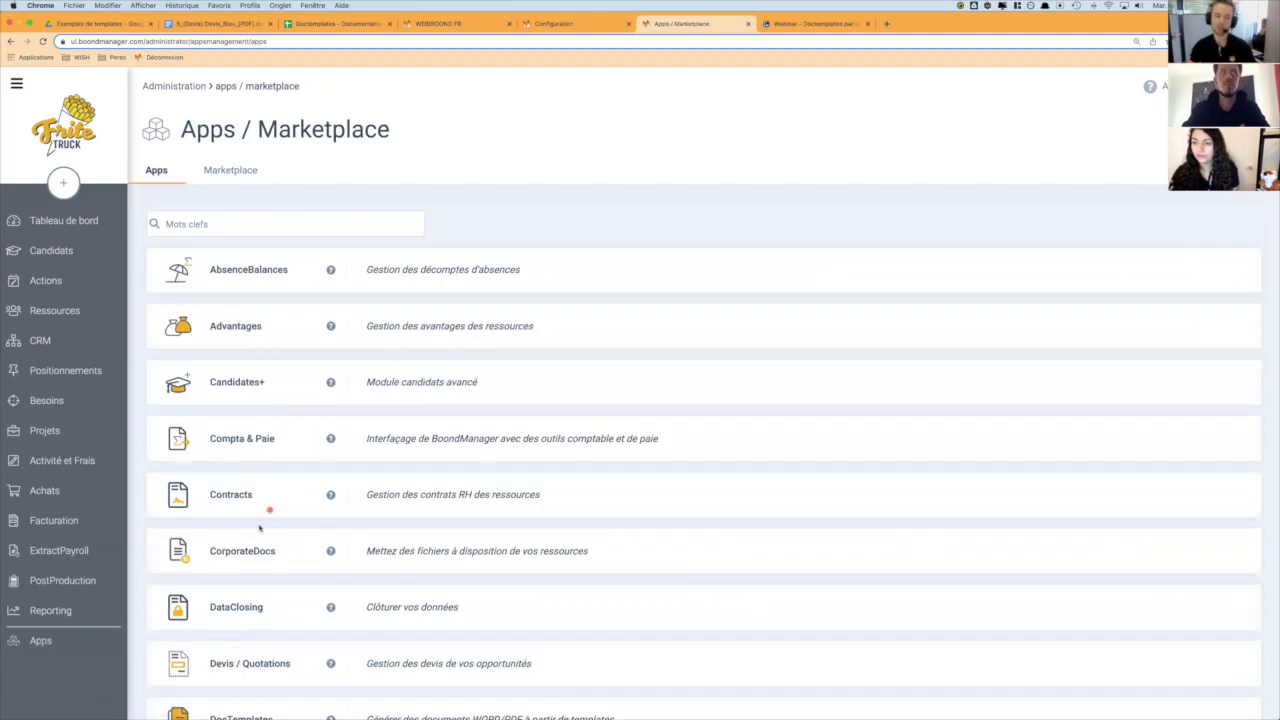
scroll(252, 555, down, 2)
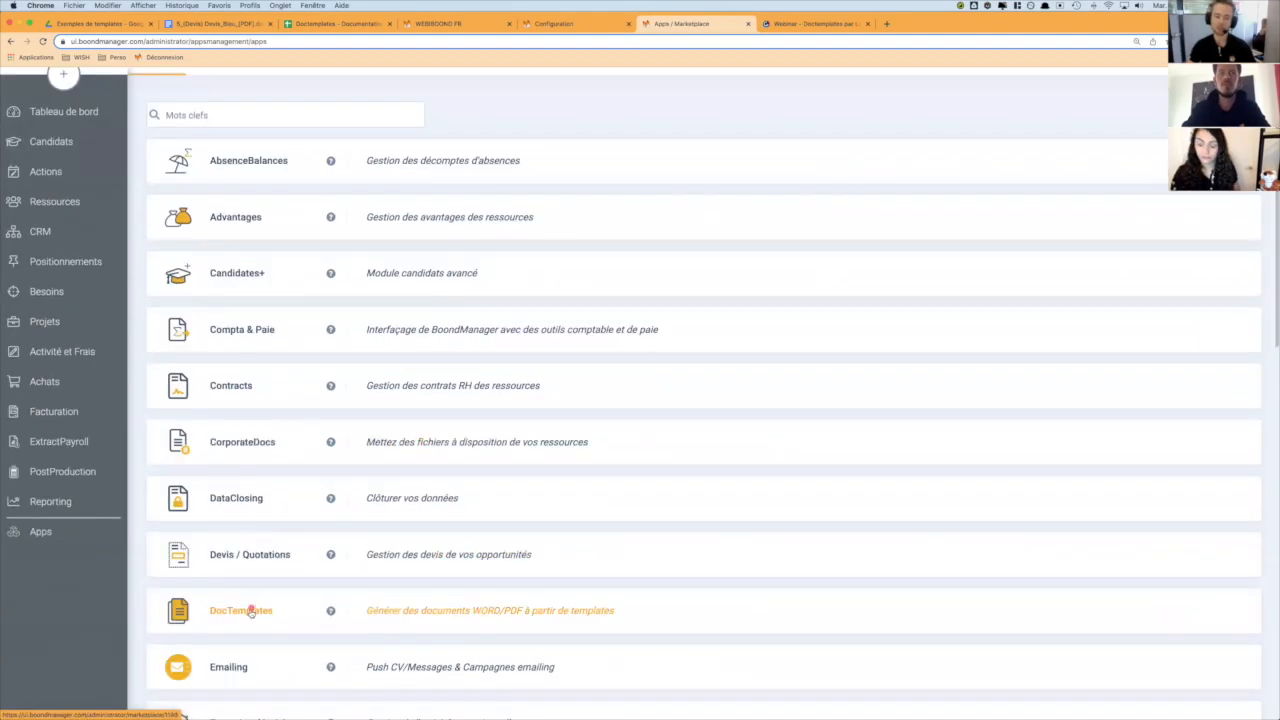
click(252, 612)
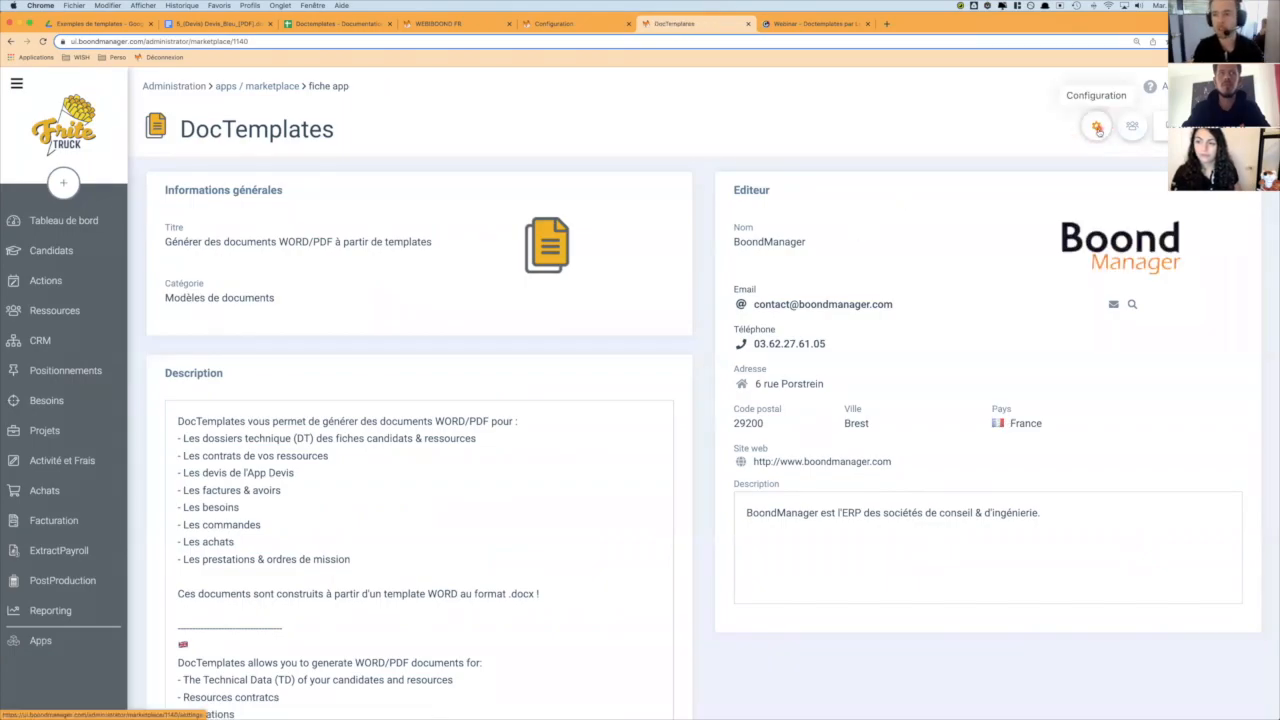
click(1098, 128)
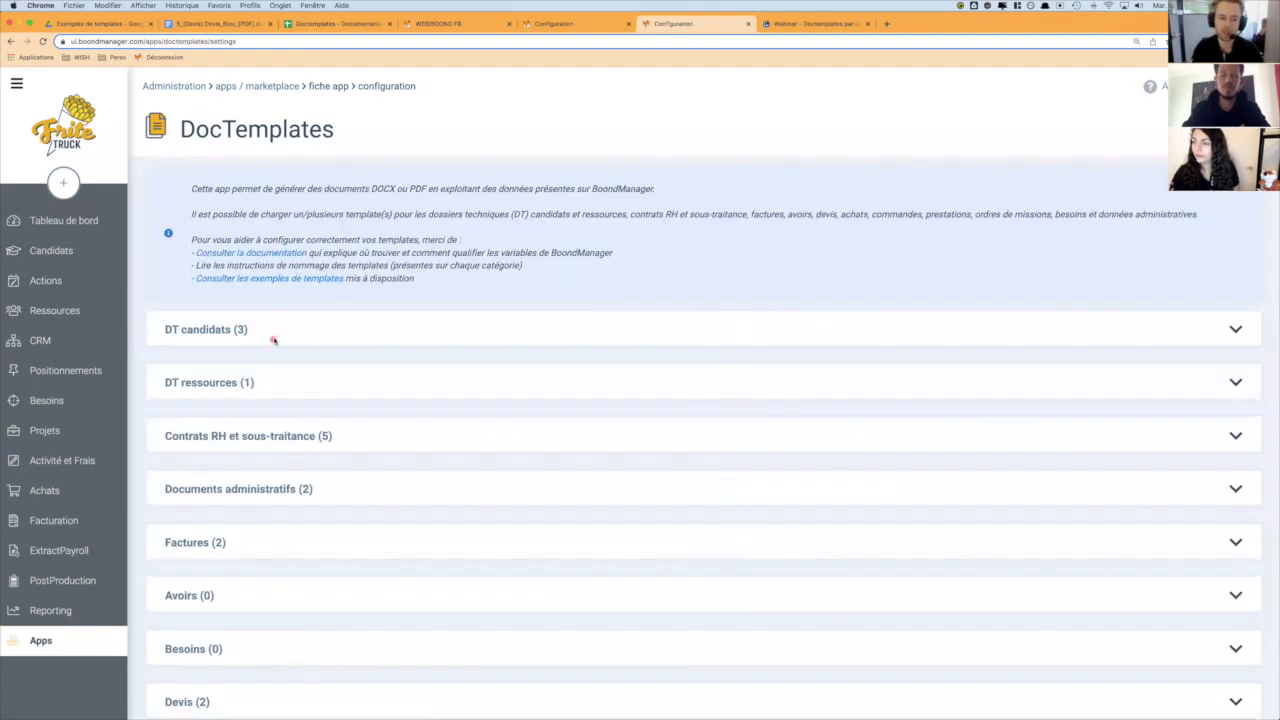
- Preview the DT_Good One_V3.docx template under DT candidats from end to end, then close the preview and collapse the category
click(272, 340)
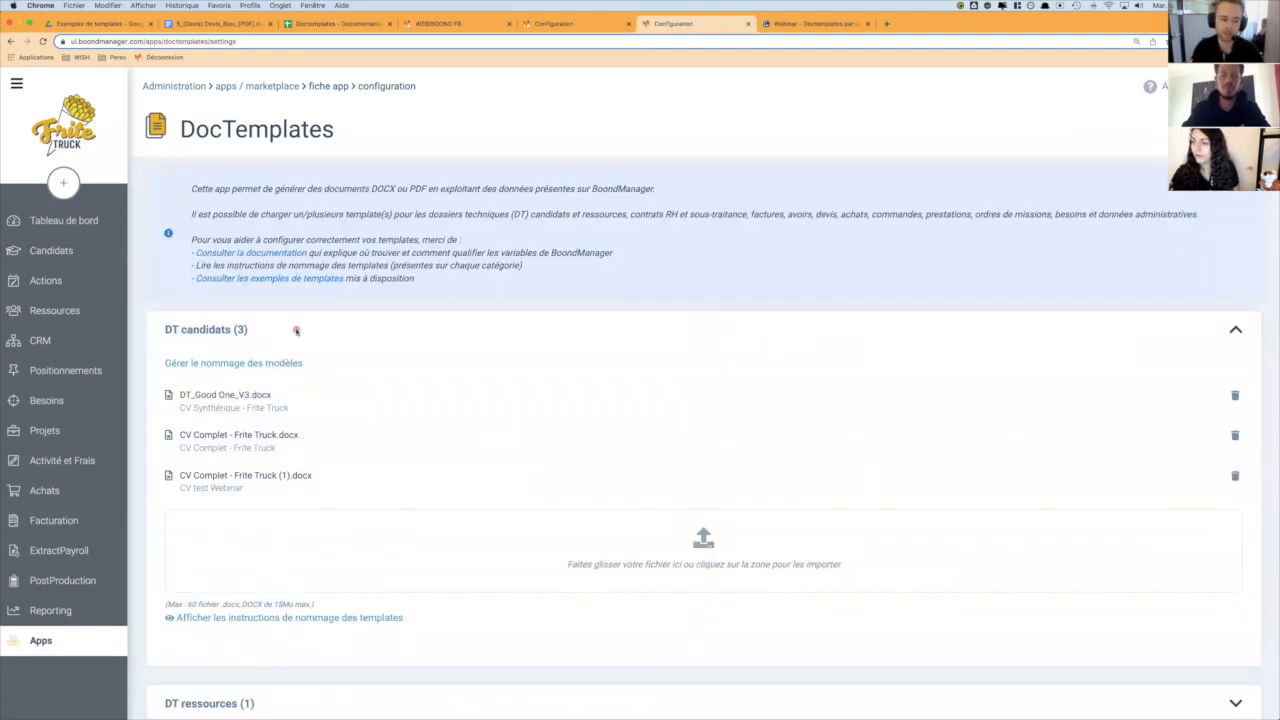
click(219, 397)
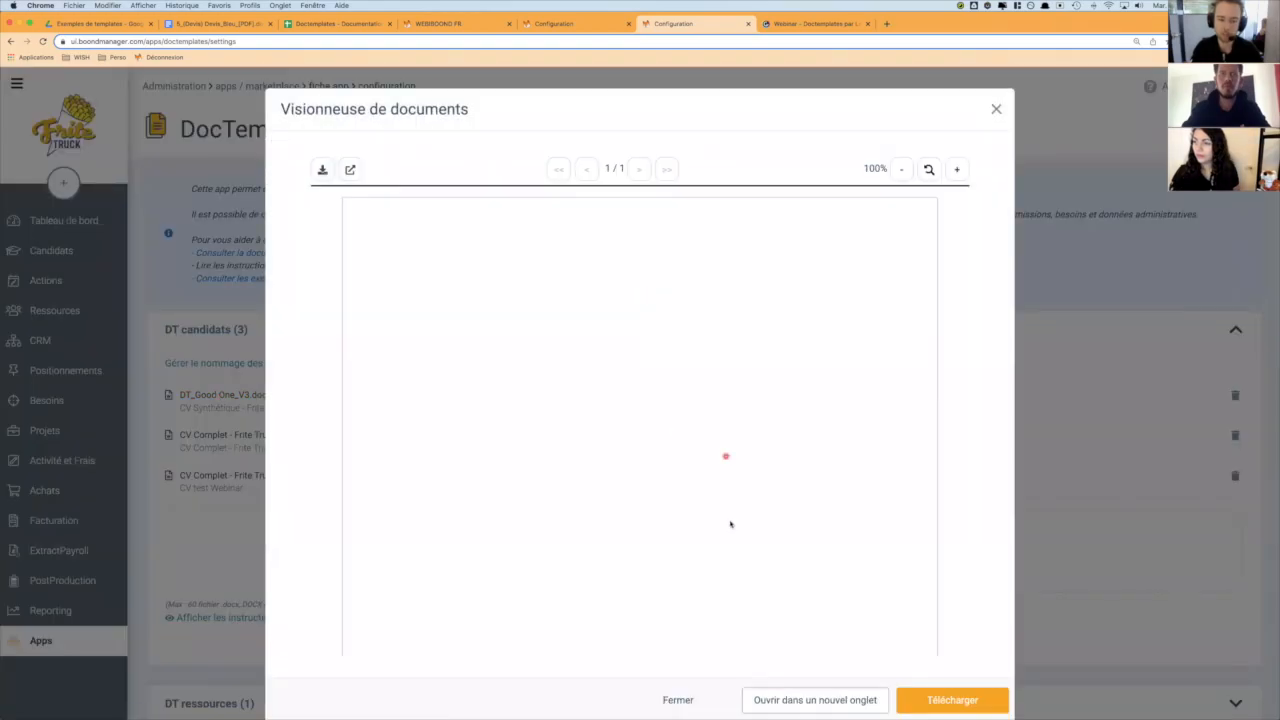
scroll(791, 540, down, 5)
click(940, 700)
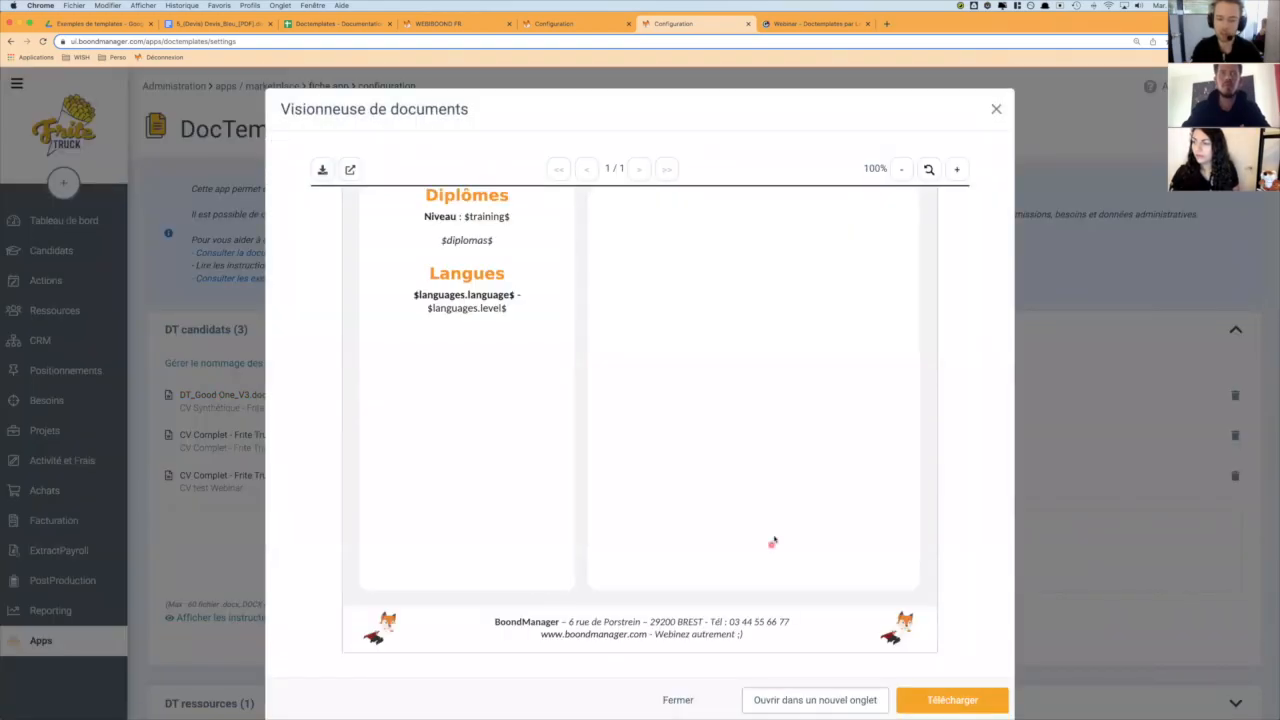
scroll(772, 540, up, 5)
click(670, 700)
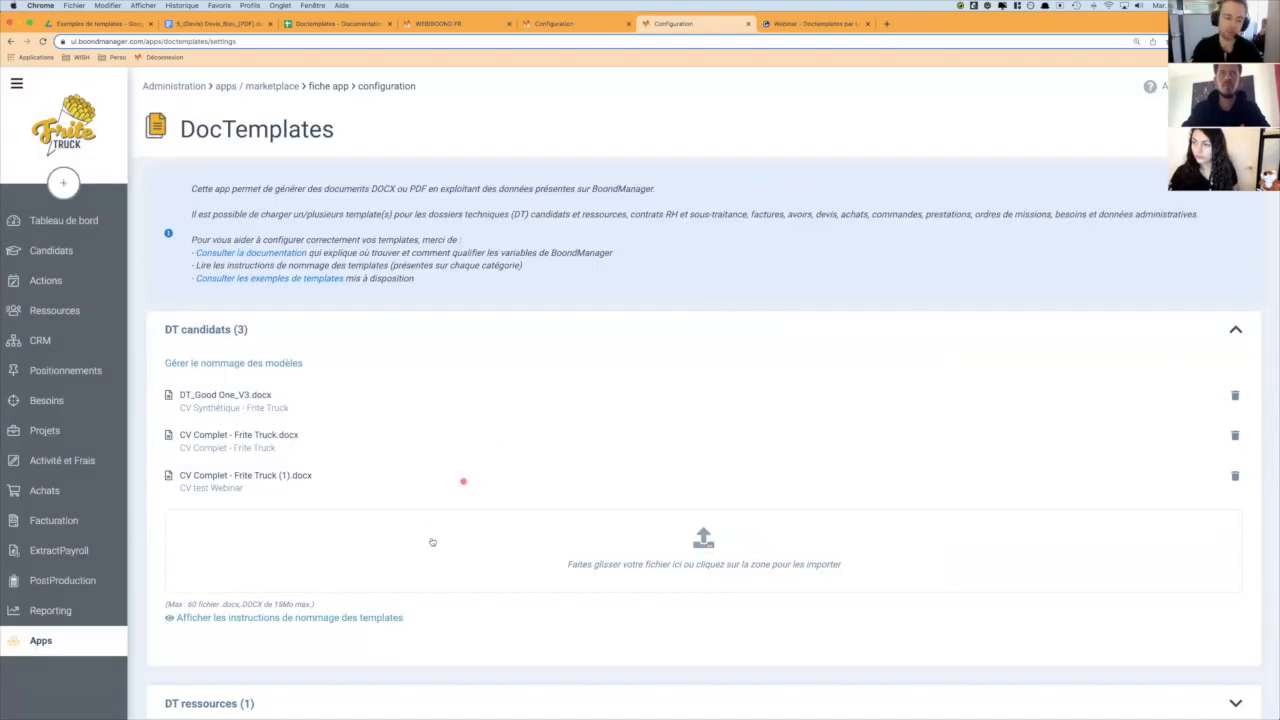
click(526, 327)
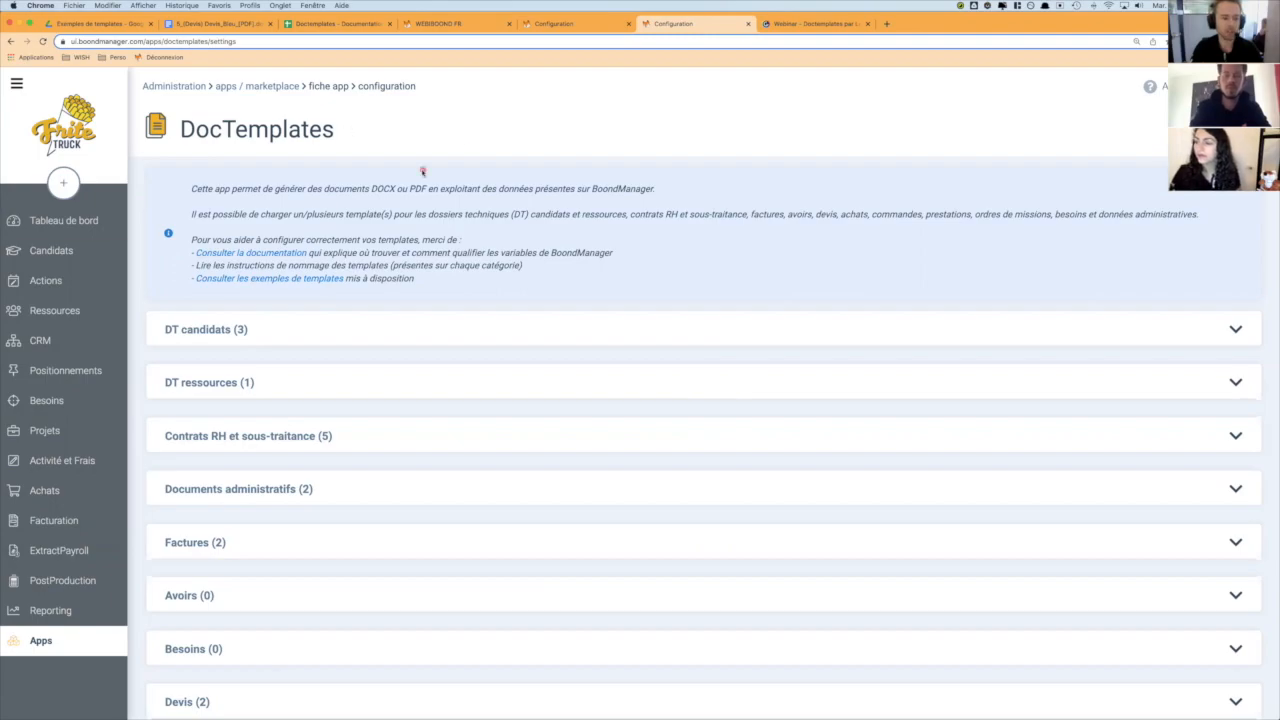
- Expand the Ordres de mission category and review its template and upload area
scroll(460, 284, down, 3)
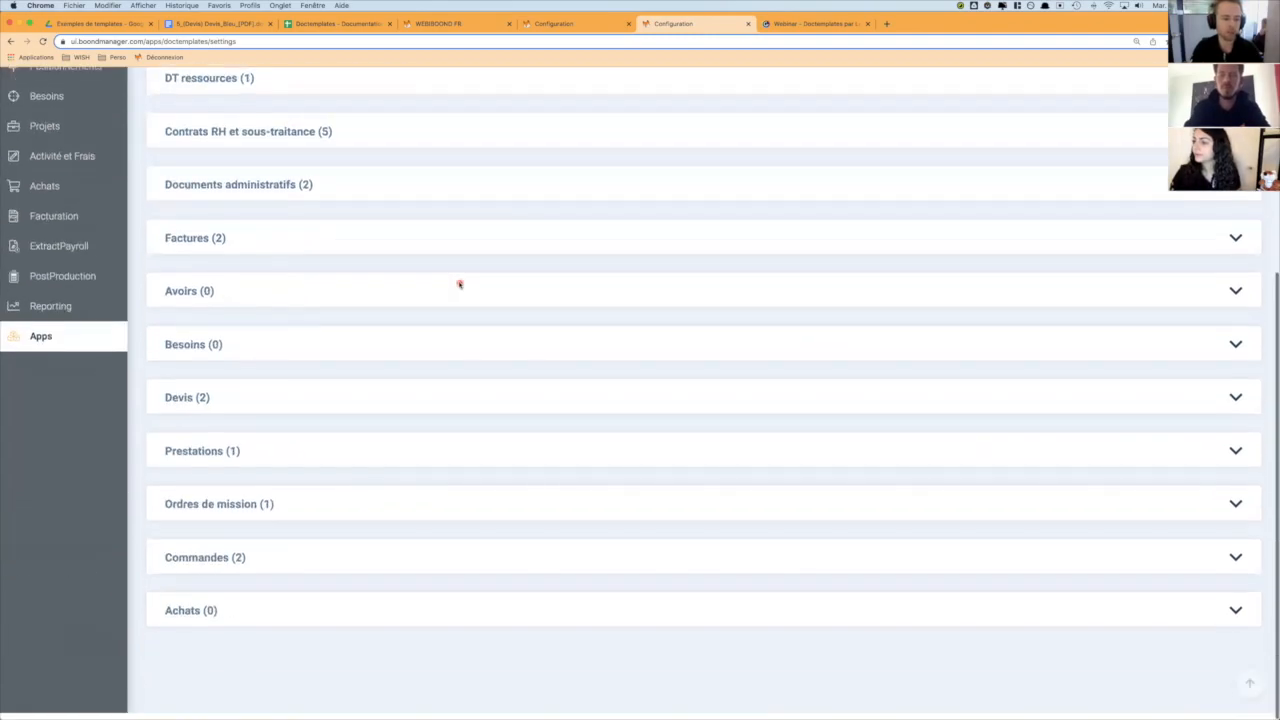
click(305, 509)
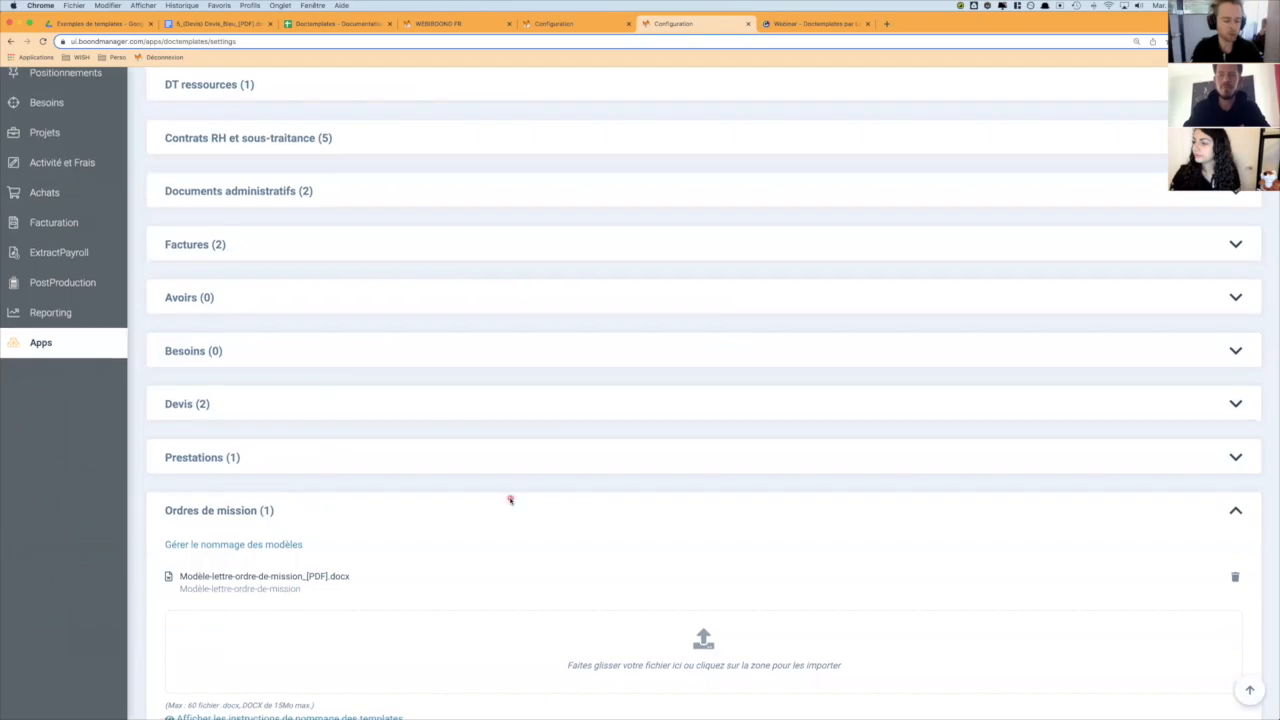
scroll(509, 500, down, 1)
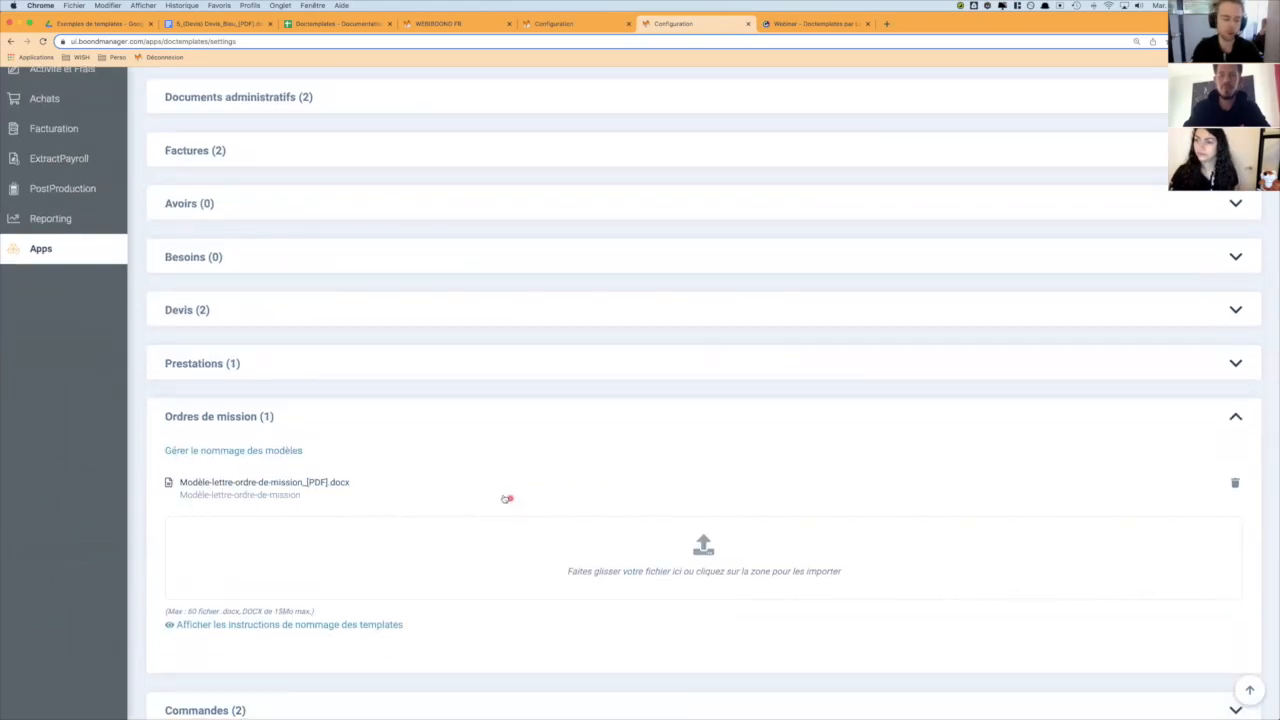
scroll(387, 345, up, 3)
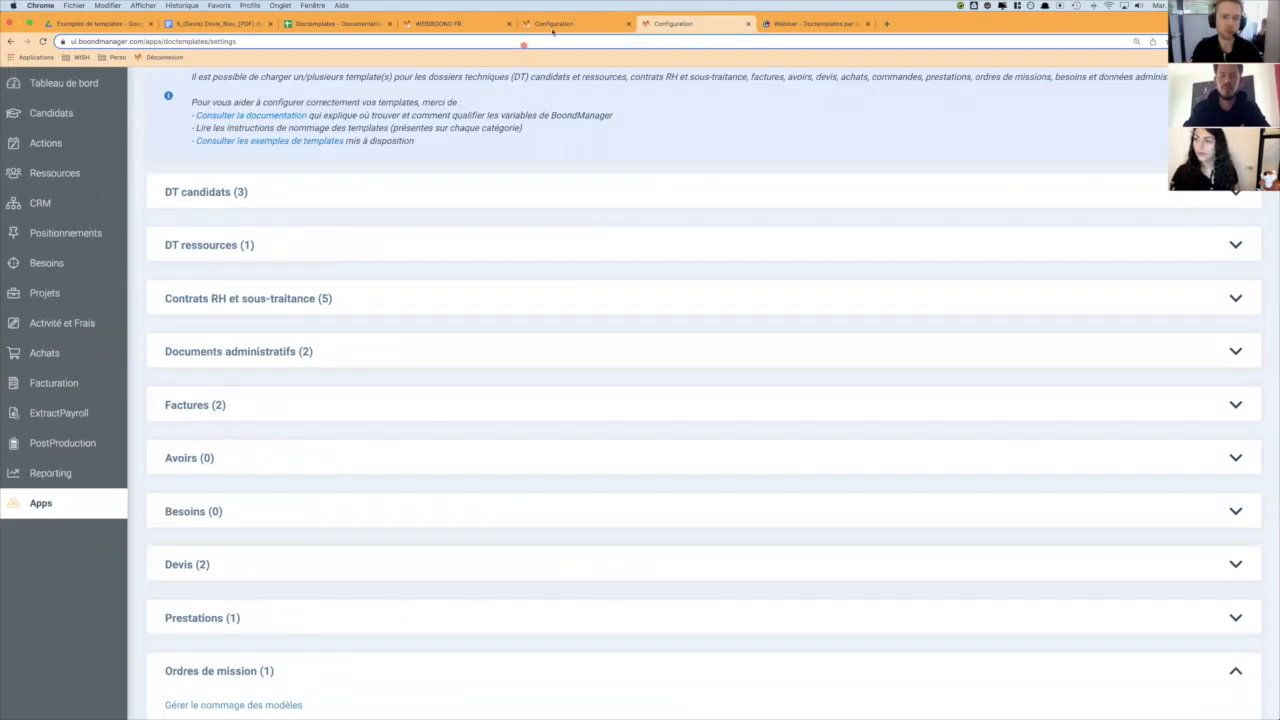
- In the WEBIBOOND FR browser tab, open the Cadrage du programme CALYPSO project and its MIS67 prestation
click(437, 22)
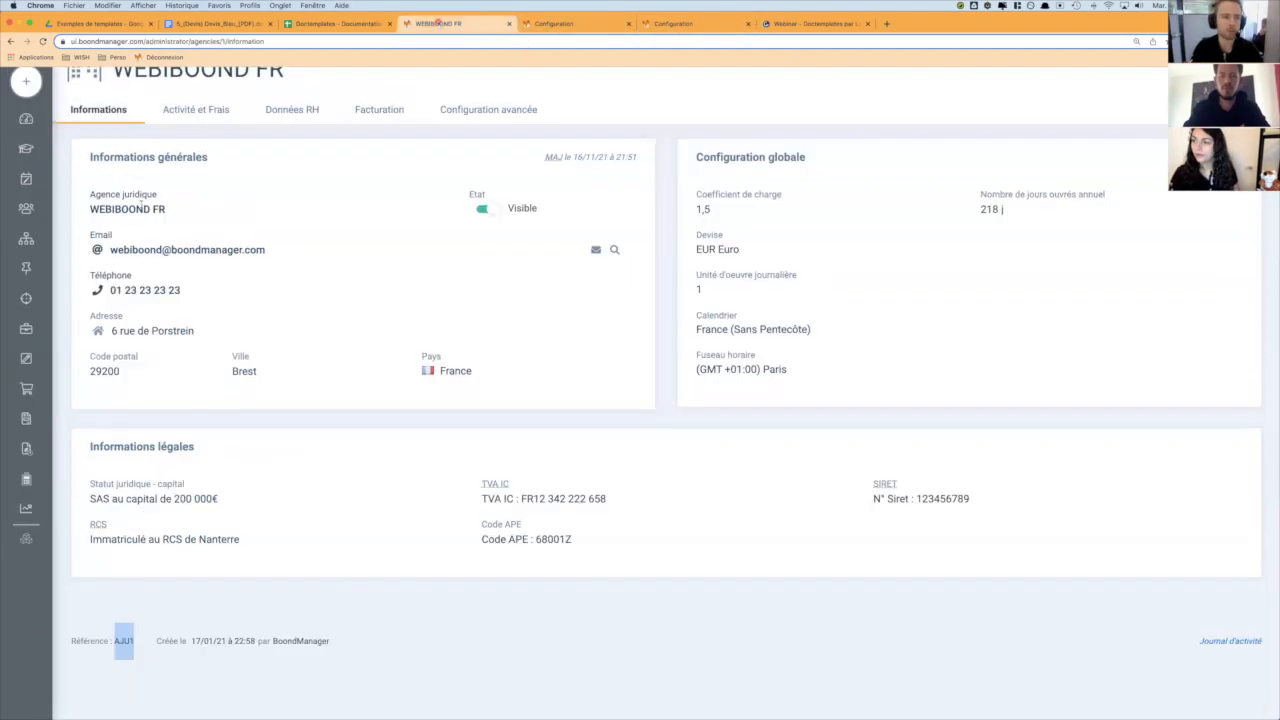
mouse_move(26, 328)
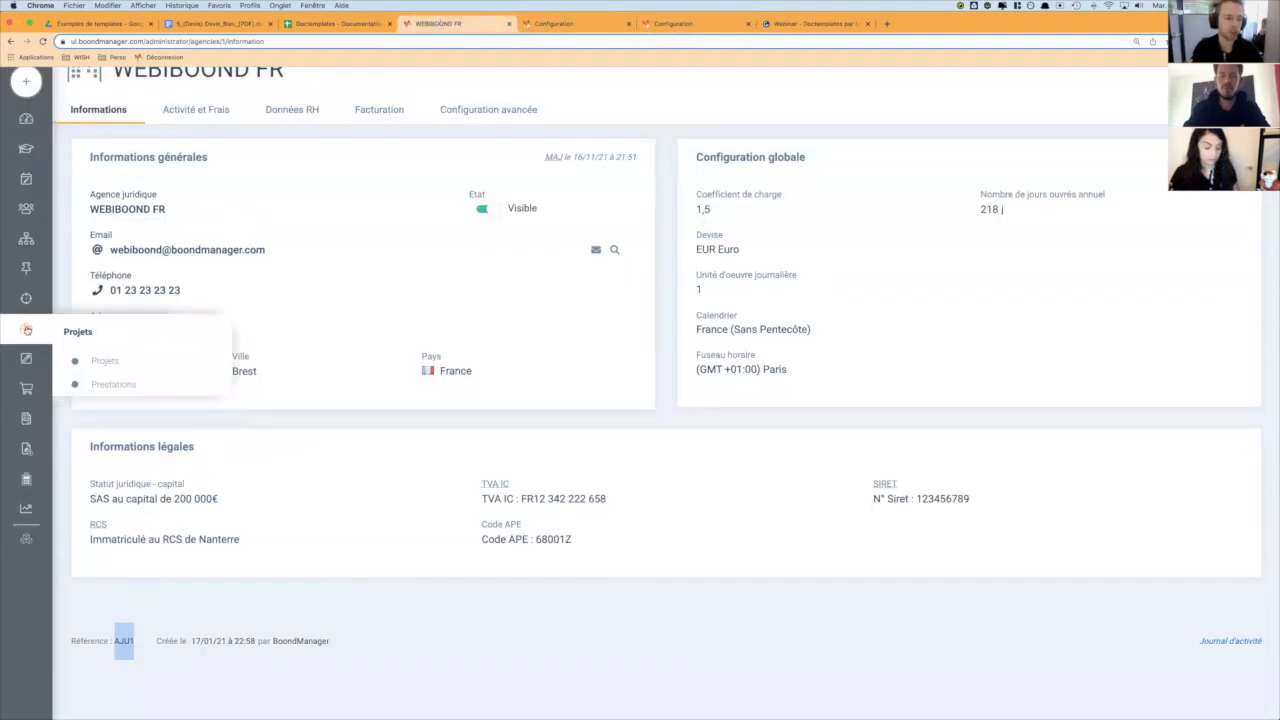
click(105, 362)
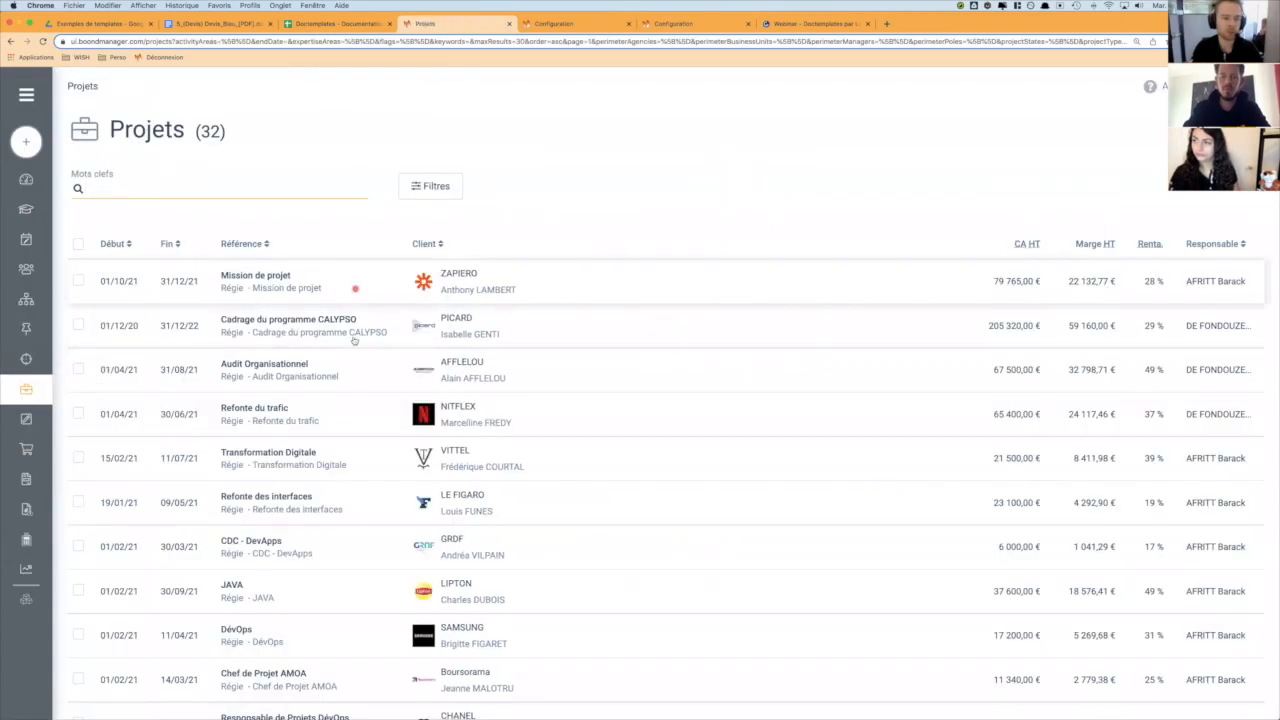
click(379, 331)
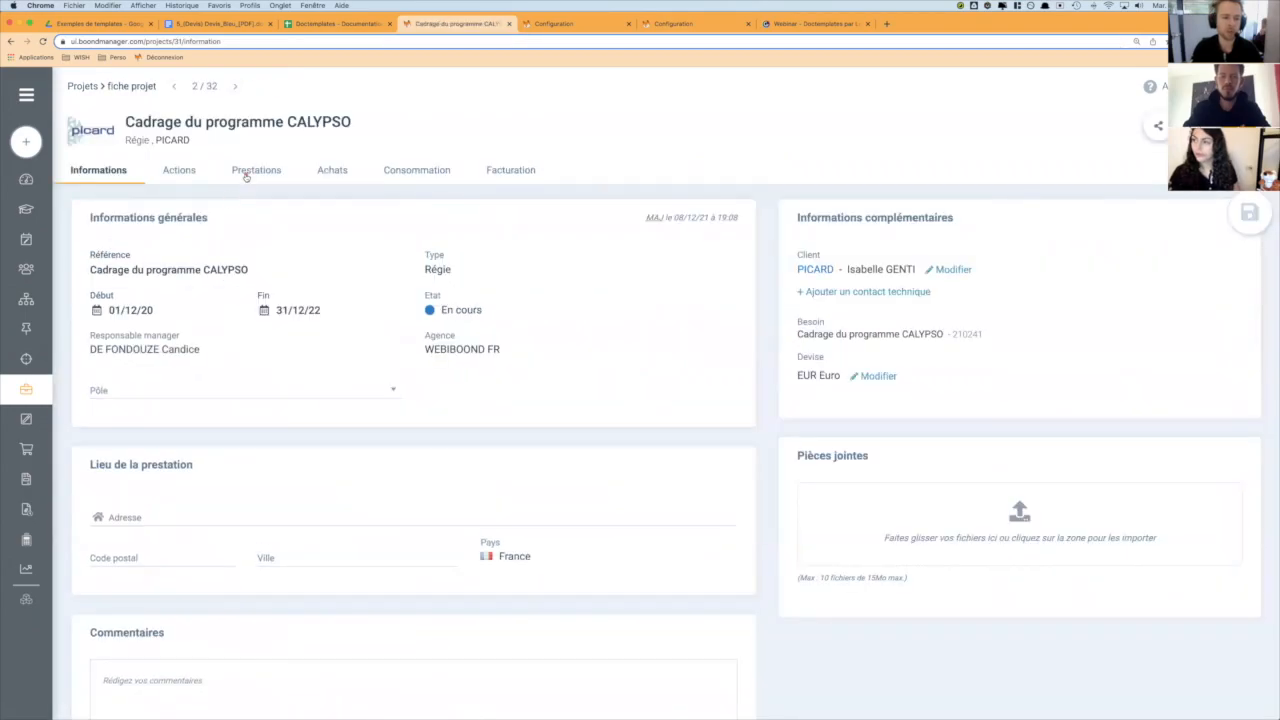
click(254, 170)
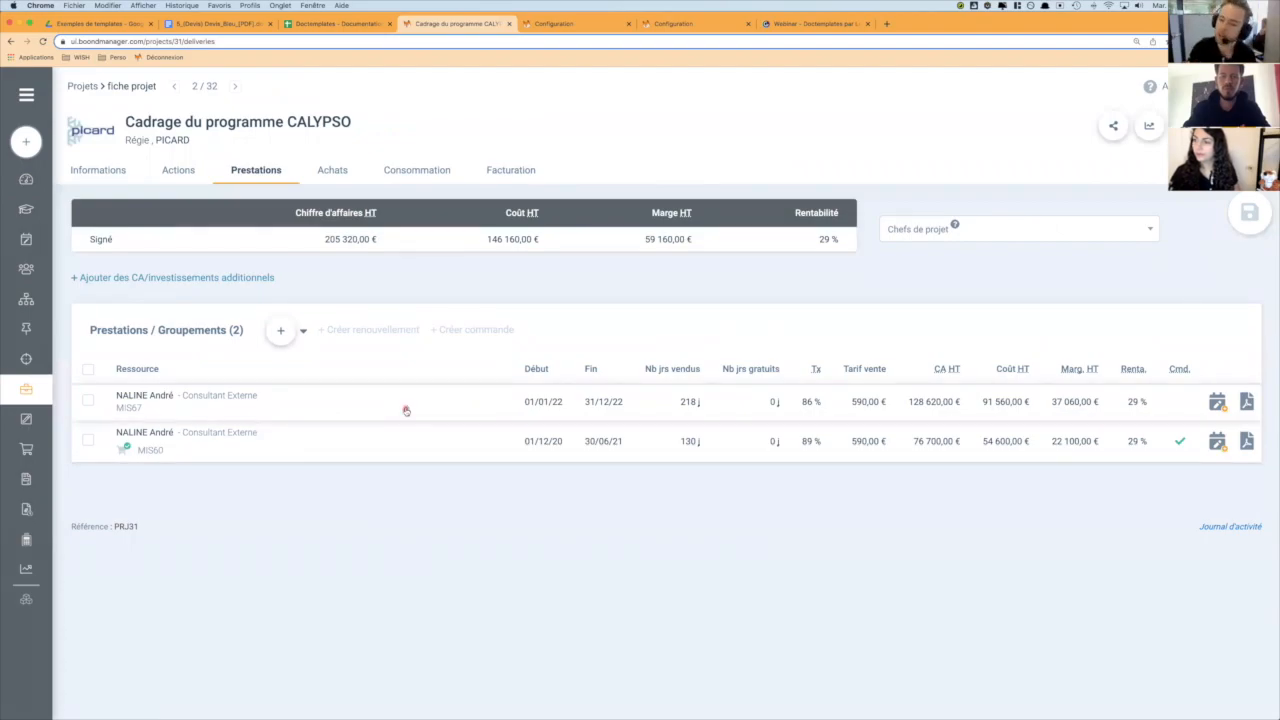
click(406, 410)
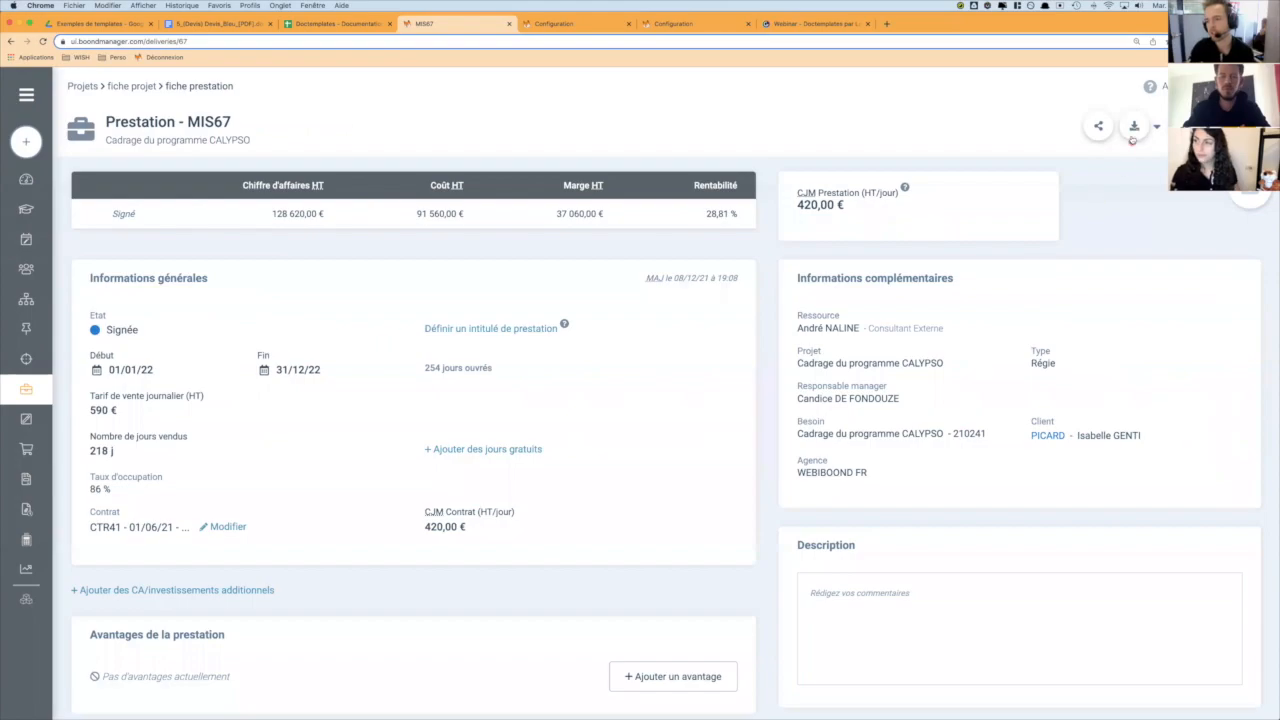
- Start generating a mission order for the prestation and choose Modèle-lettre-ordre-de-mission as the template
click(1133, 138)
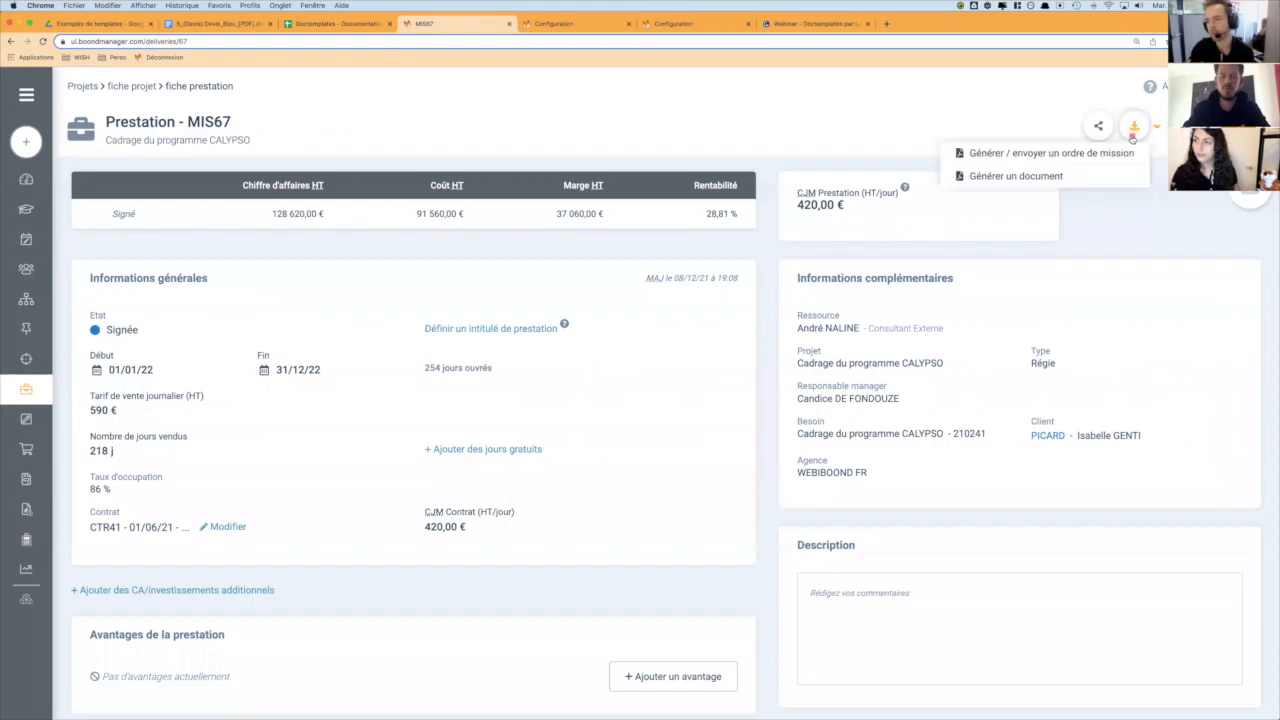
click(1056, 156)
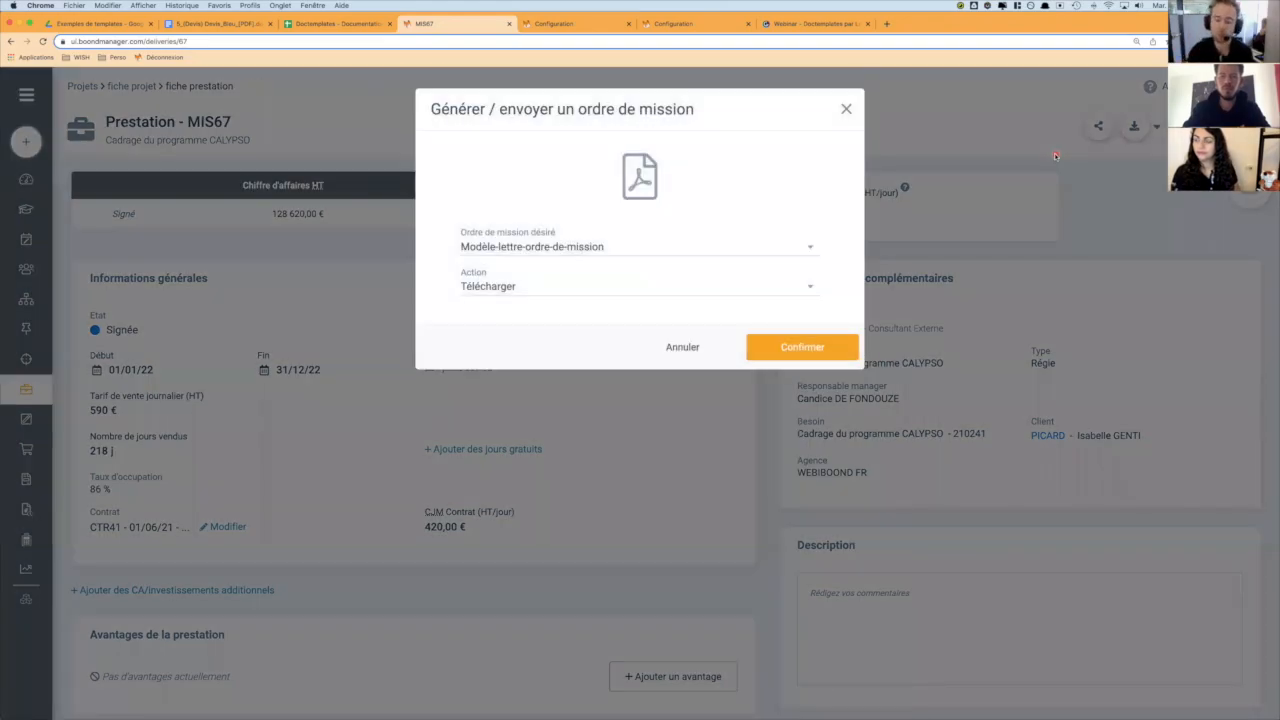
click(613, 251)
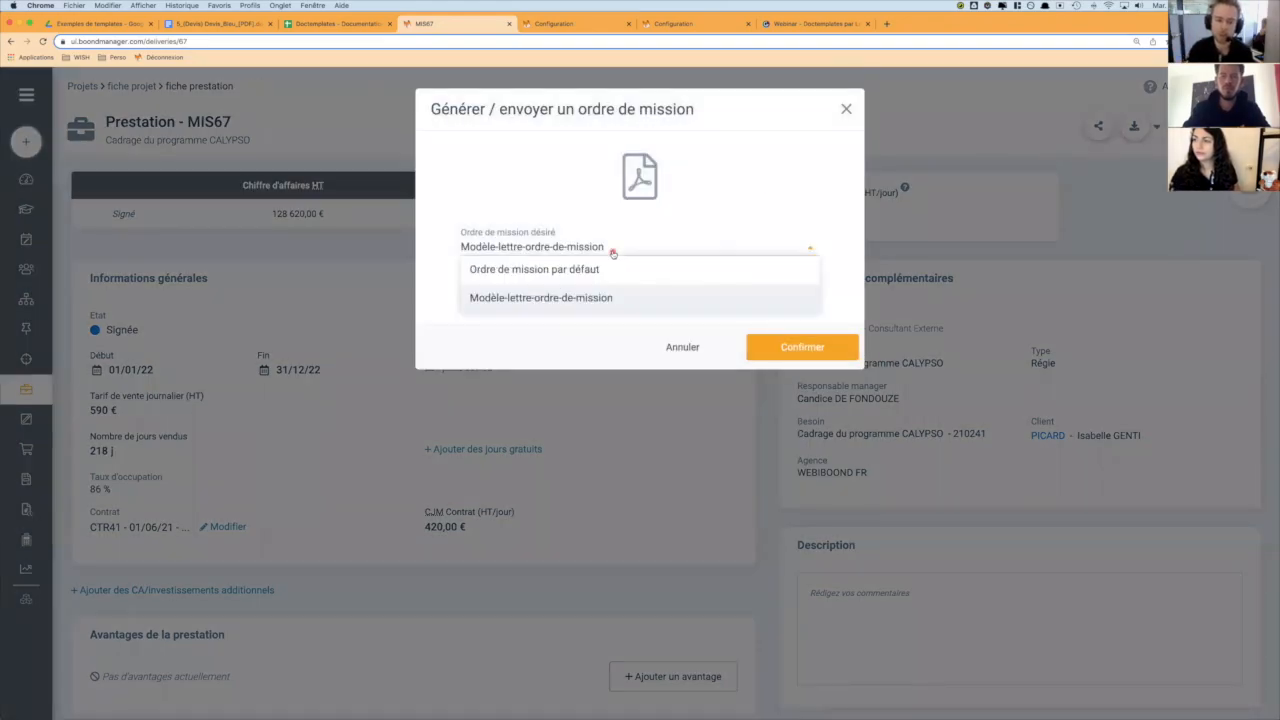
click(571, 270)
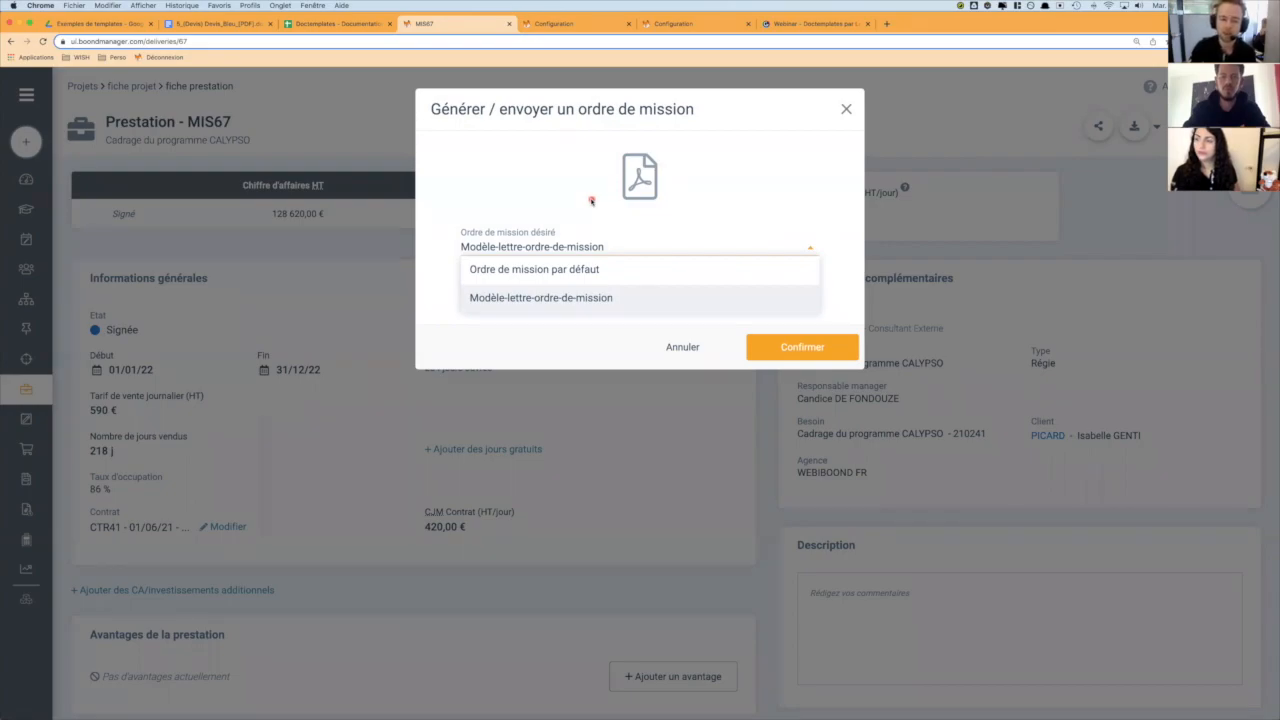
click(556, 298)
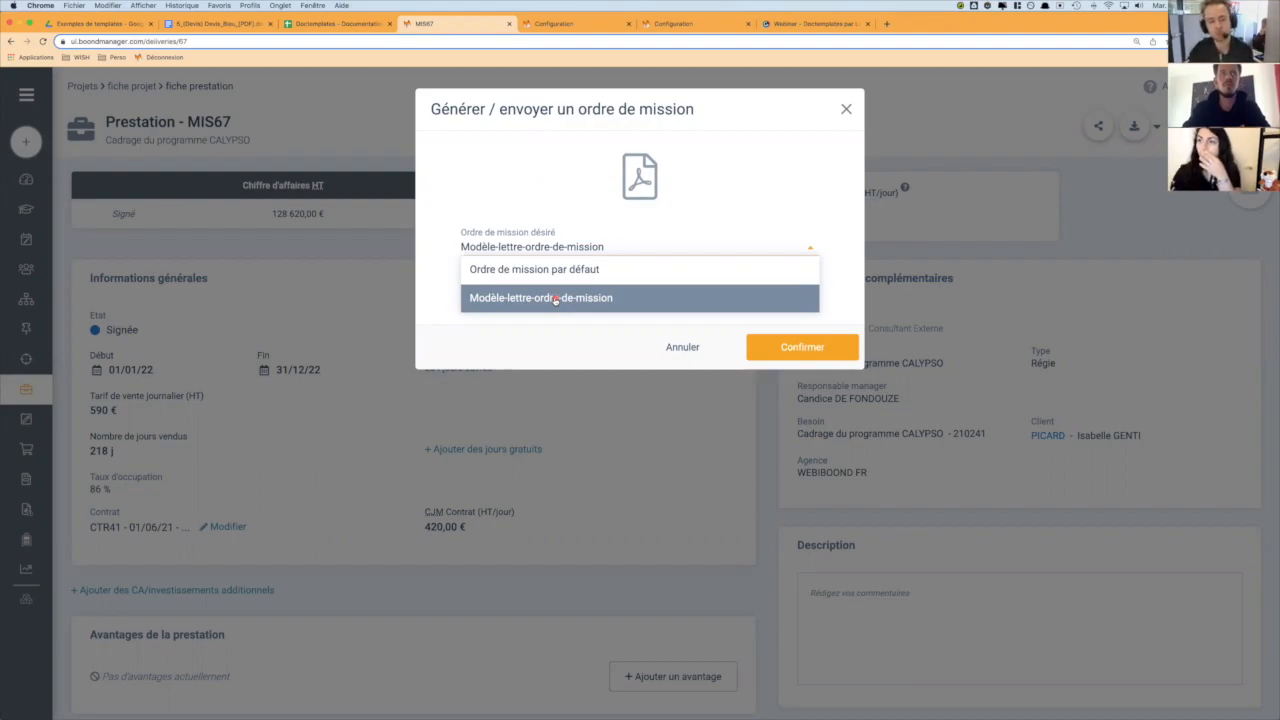
click(580, 299)
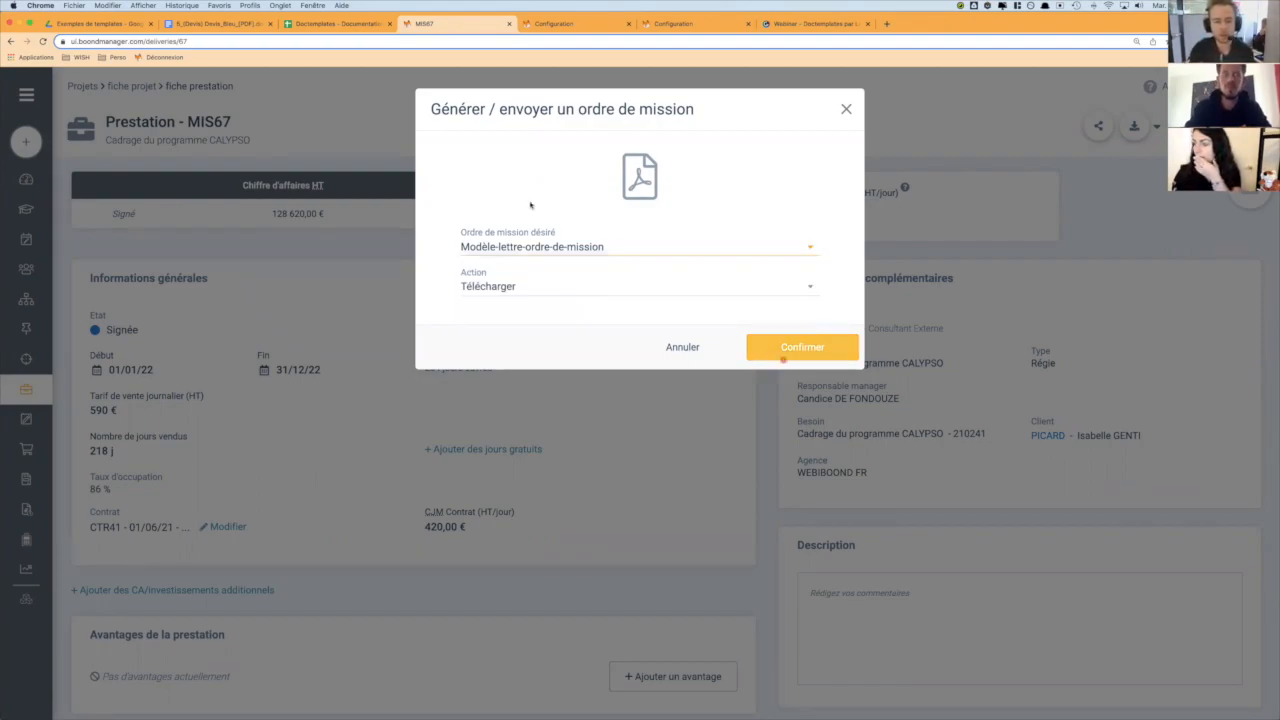
- In the first Configuration browser tab, preview Modèle-lettre-ordre-de-mission_[PDF].docx under Ordres de mission and review its text and variables
click(563, 22)
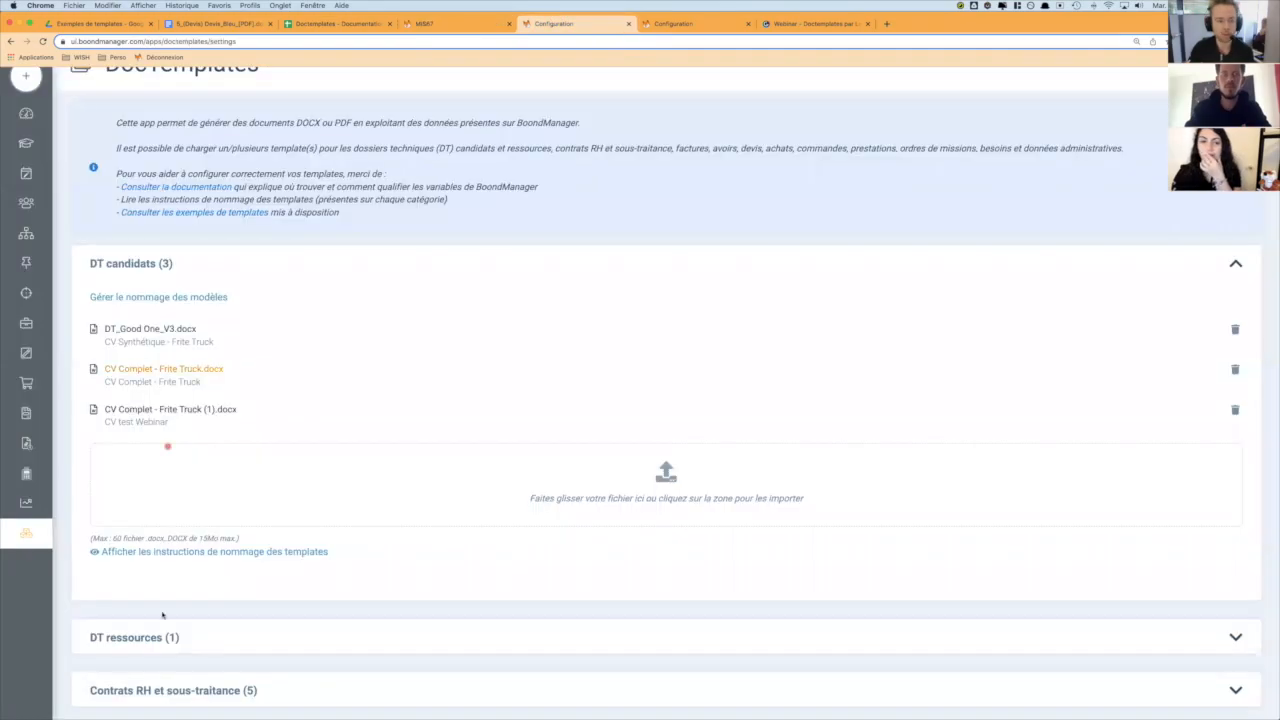
click(206, 256)
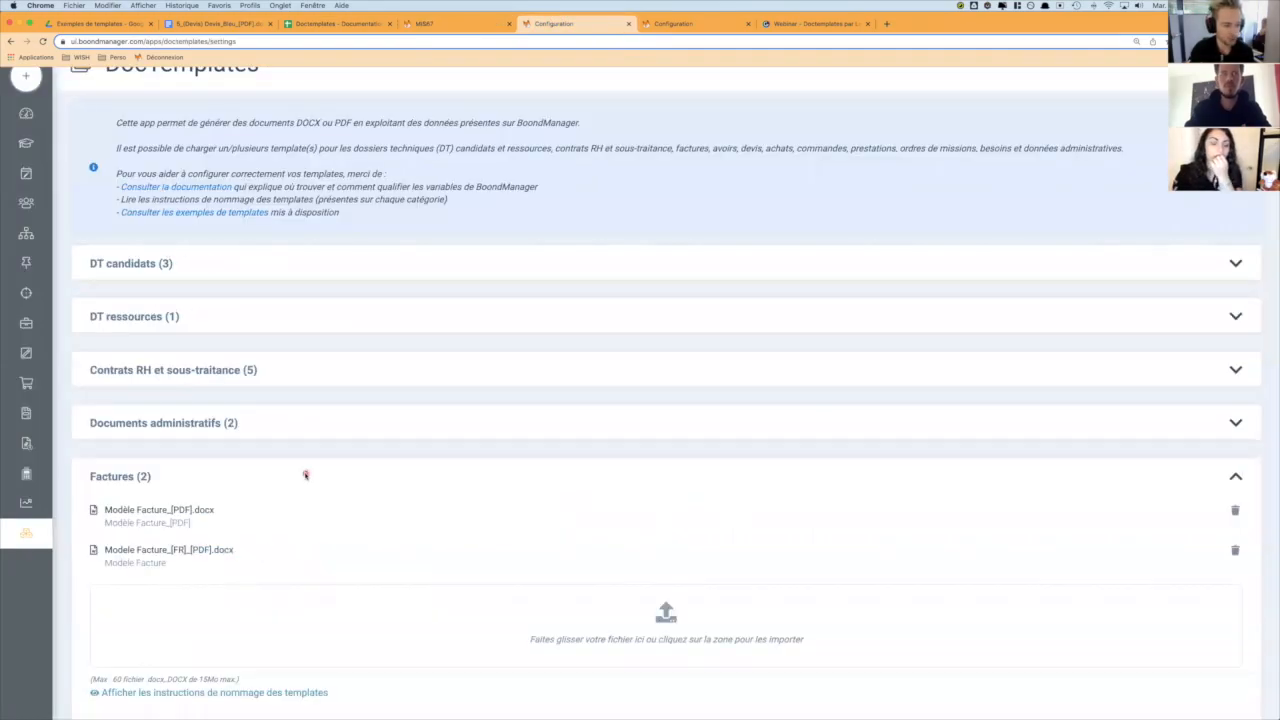
scroll(306, 474, down, 5)
scroll(306, 474, down, 2)
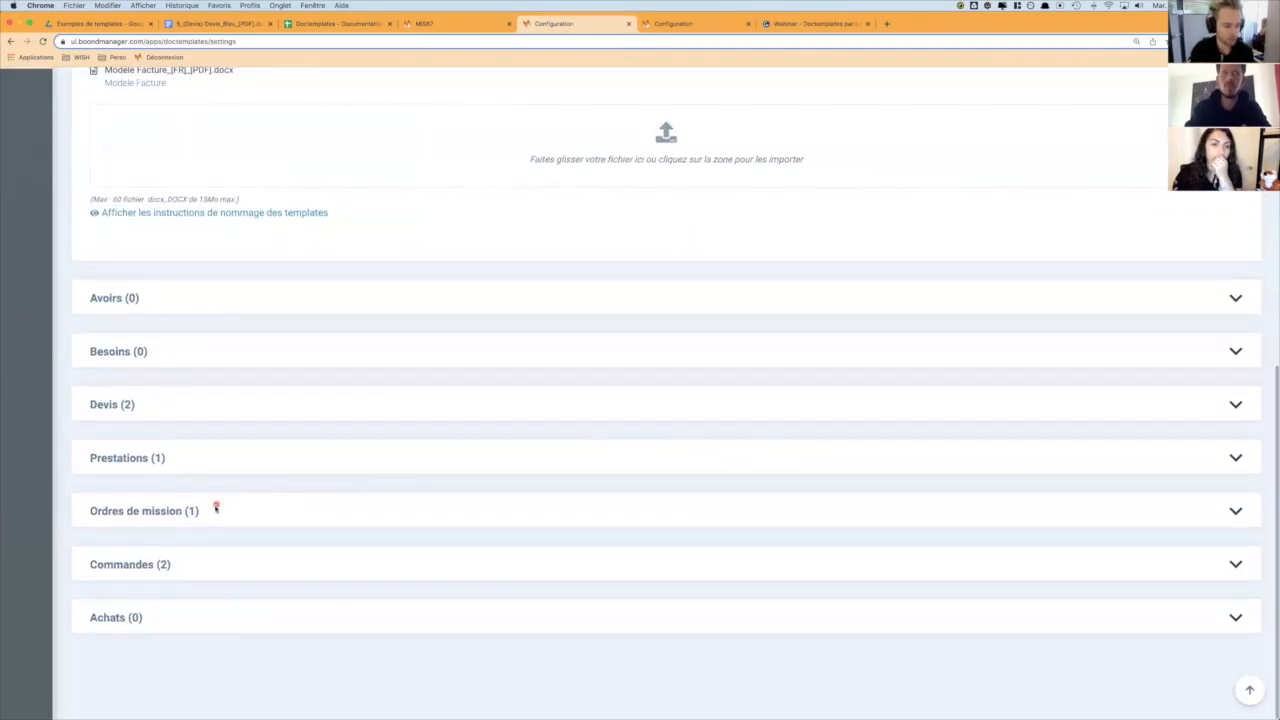
click(214, 507)
click(166, 578)
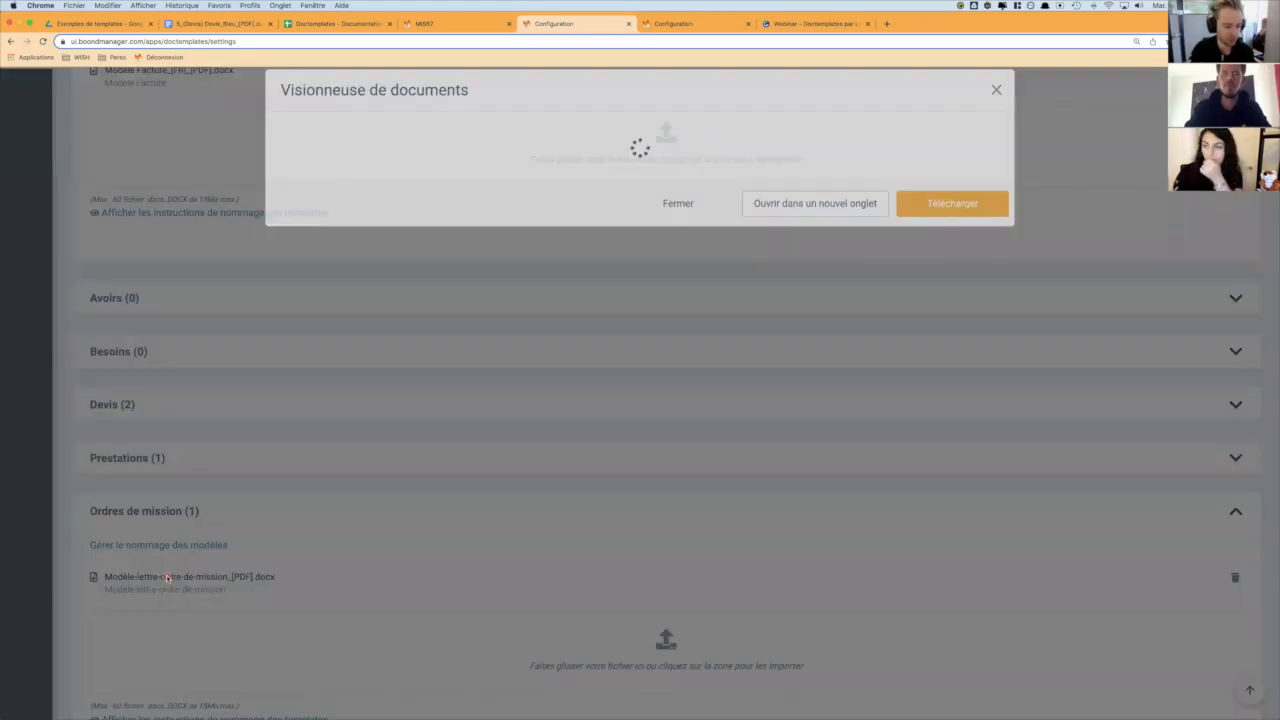
scroll(760, 460, down, 5)
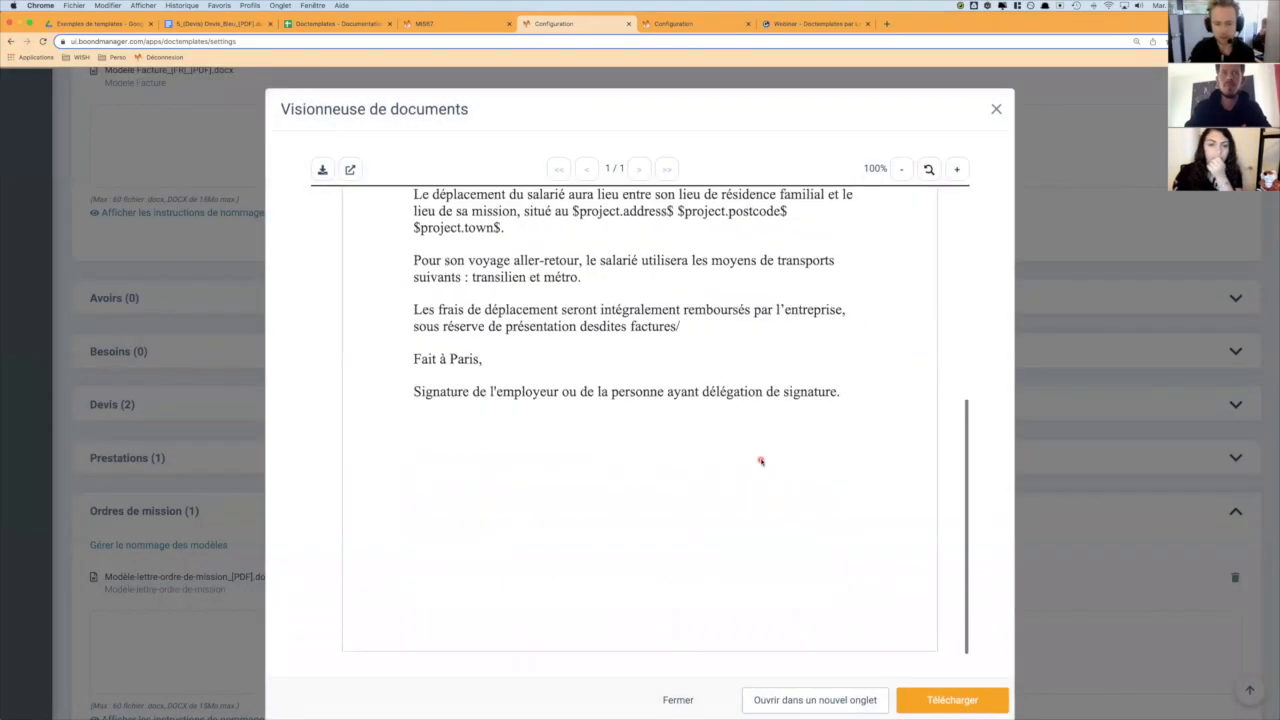
scroll(760, 460, up, 2)
scroll(760, 460, down, 2)
scroll(760, 461, up, 3)
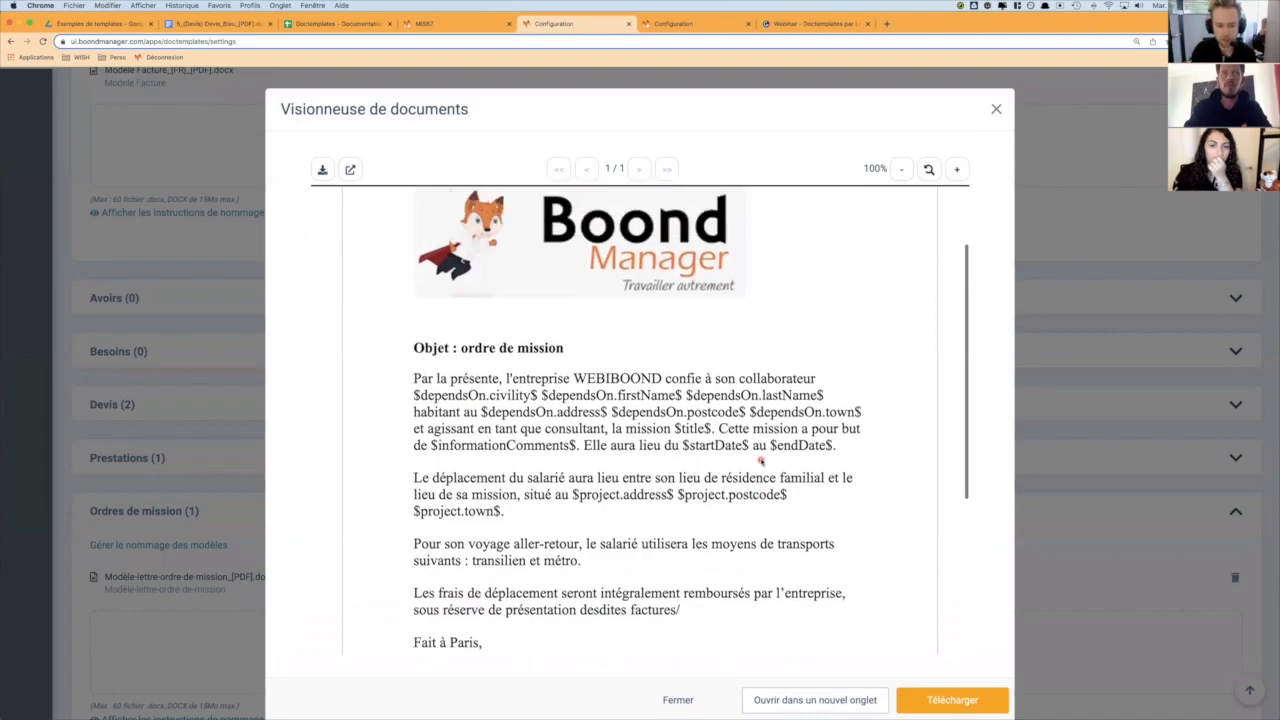
scroll(556, 410, down, 2)
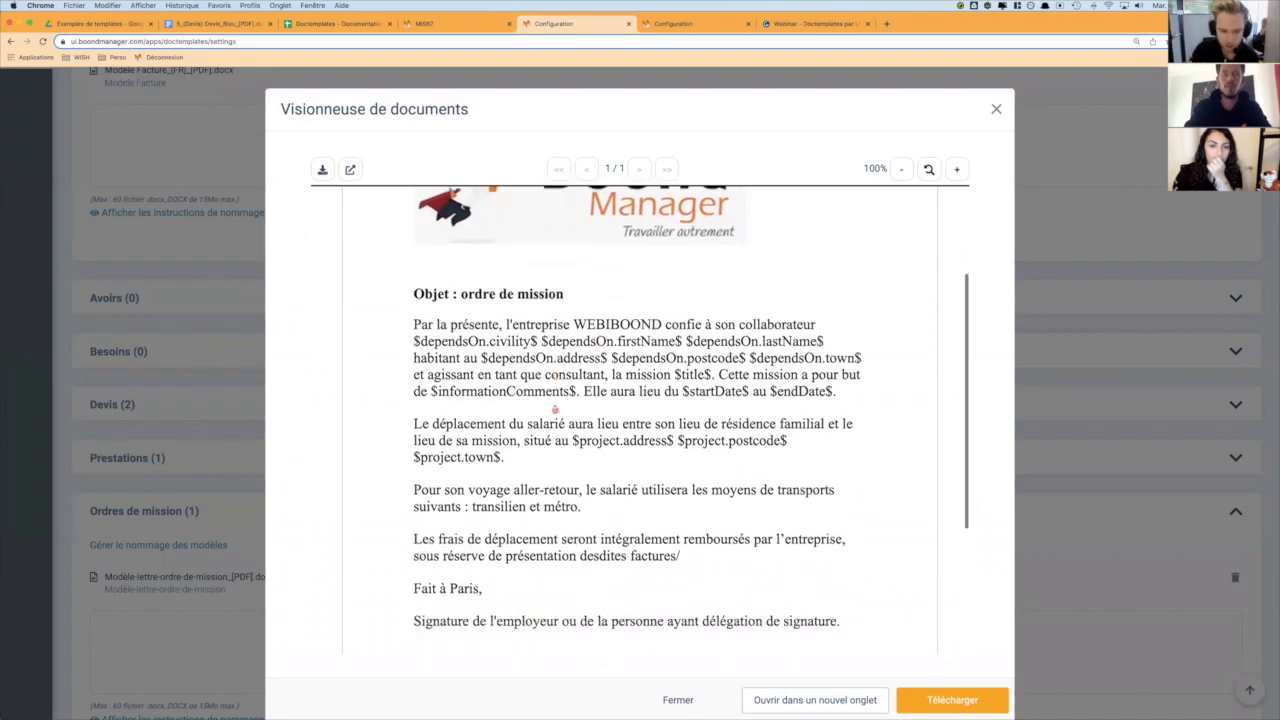
scroll(551, 333, down, 2)
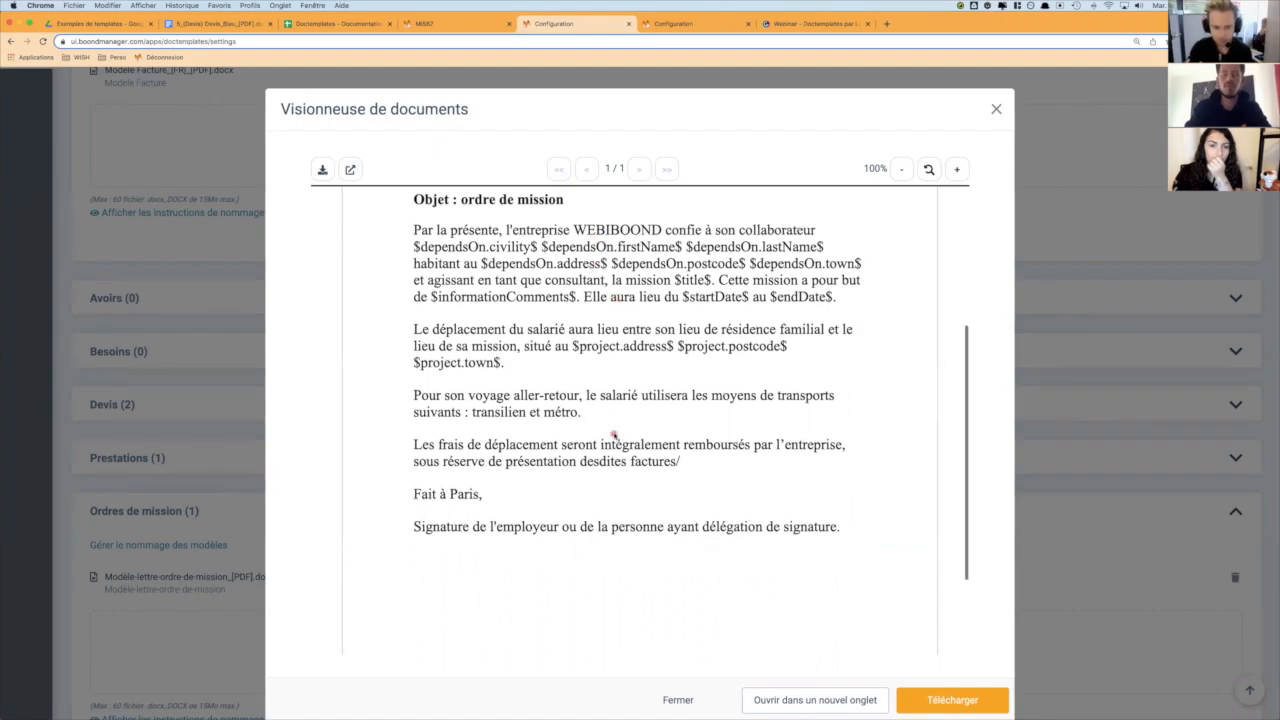
- In the MIS67 browser tab, generate and download the mission order from Modèle-lettre-ordre-de-mission and open the resulting PDF
scroll(617, 390, down, 2)
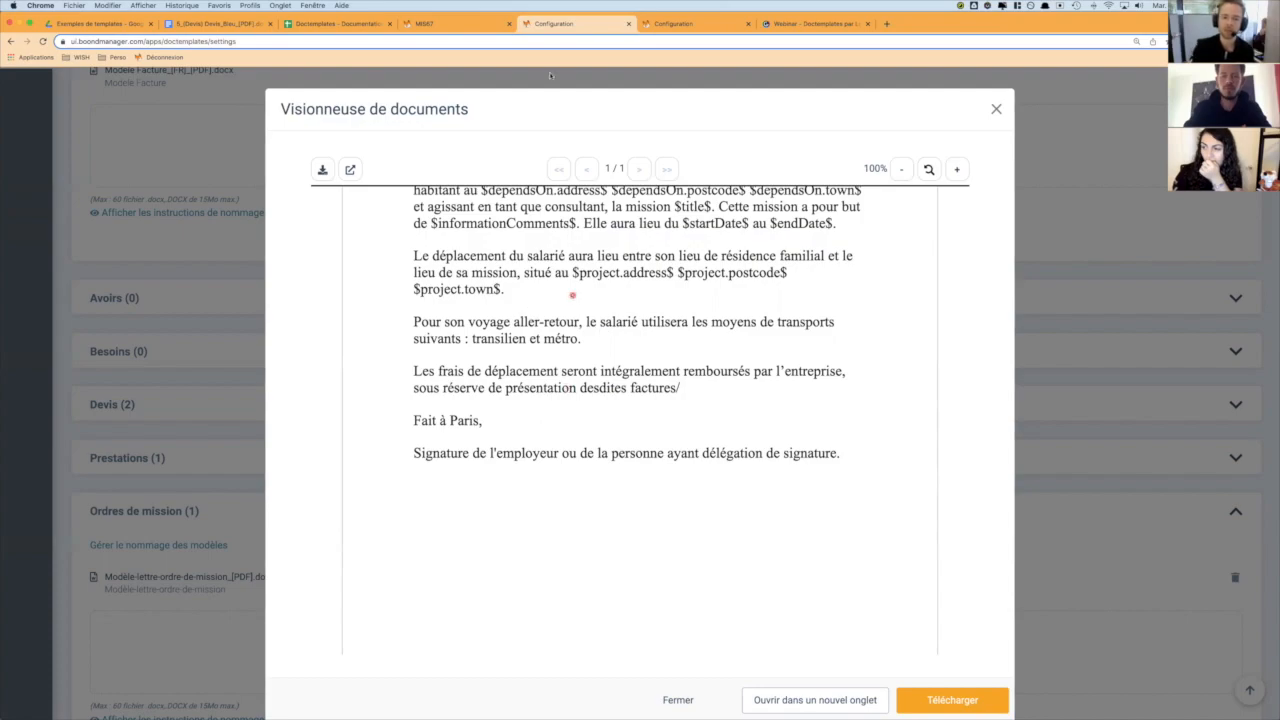
click(455, 24)
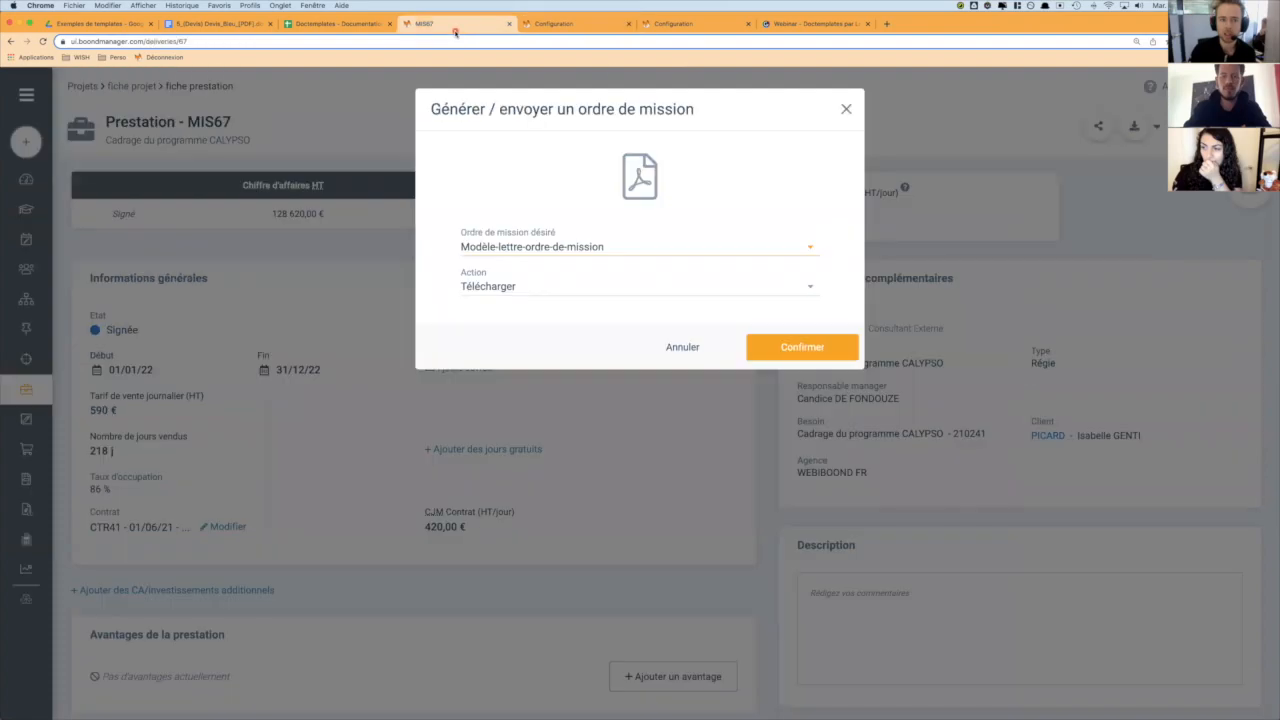
click(568, 246)
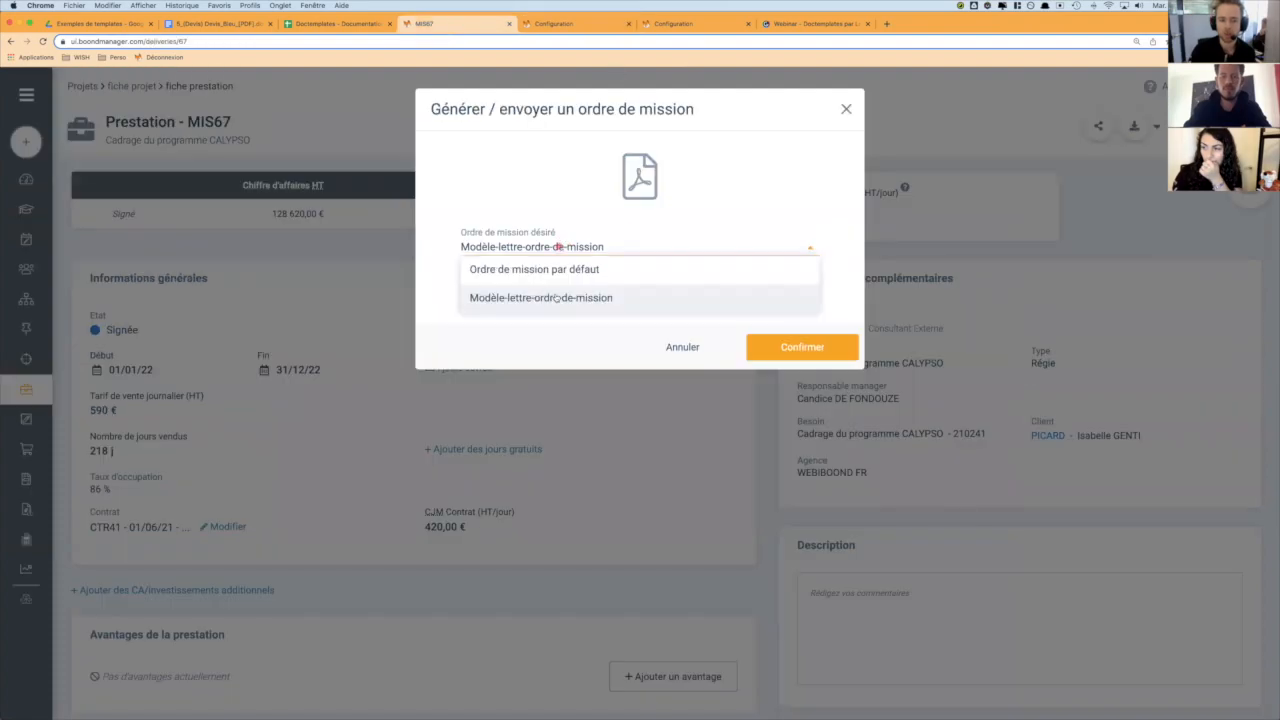
click(557, 298)
click(801, 347)
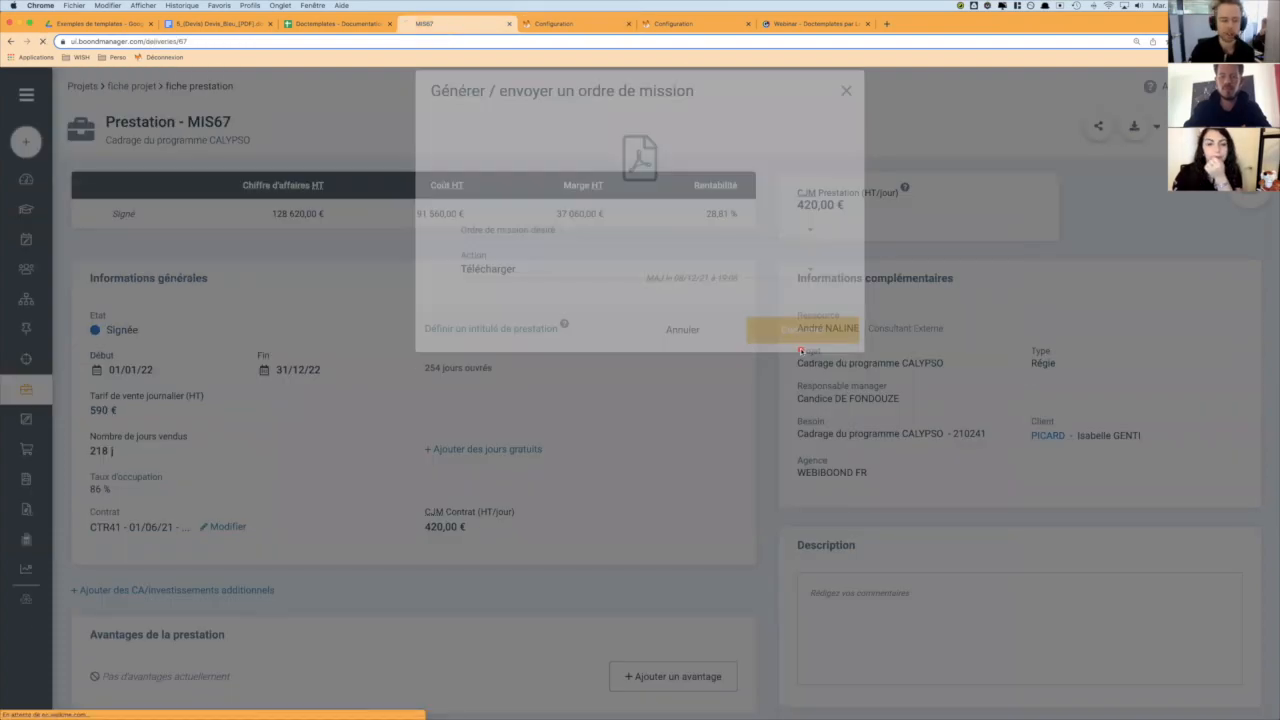
click(53, 708)
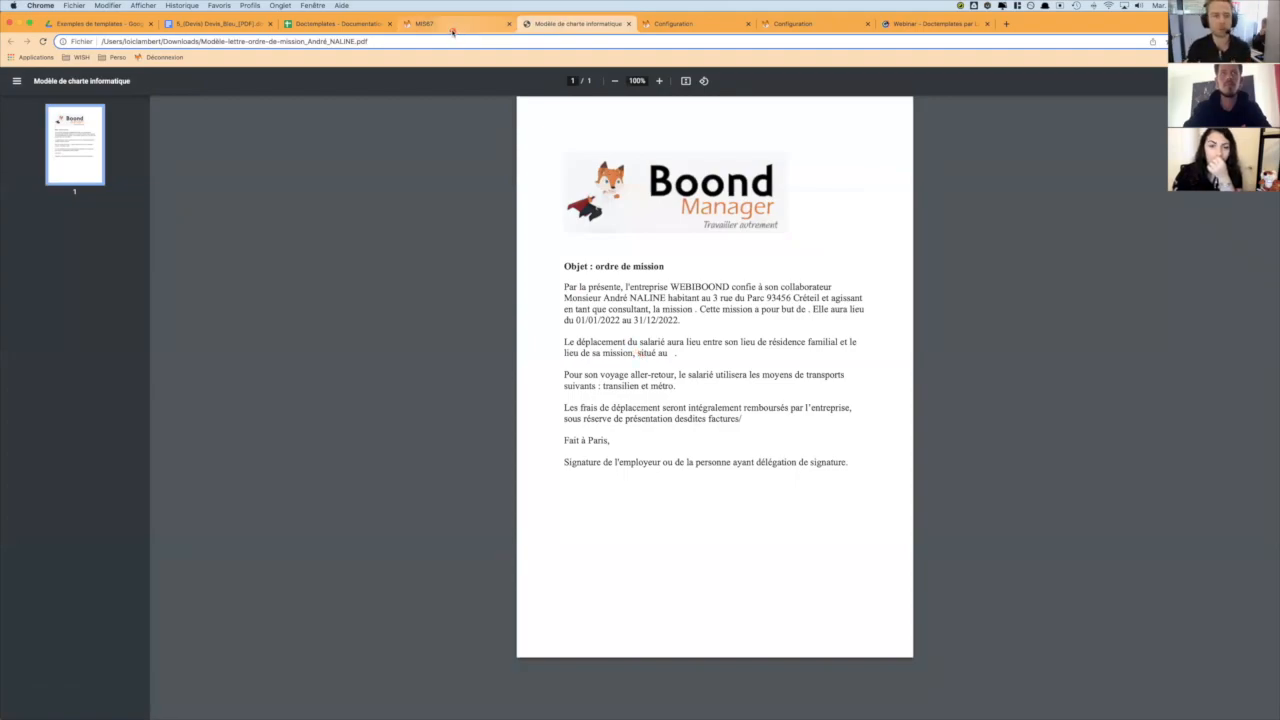
- Examine the project, resource and additional cost variables on the Prestations ET Ordres de mission sheet of Doctemplates - Documentation
click(380, 24)
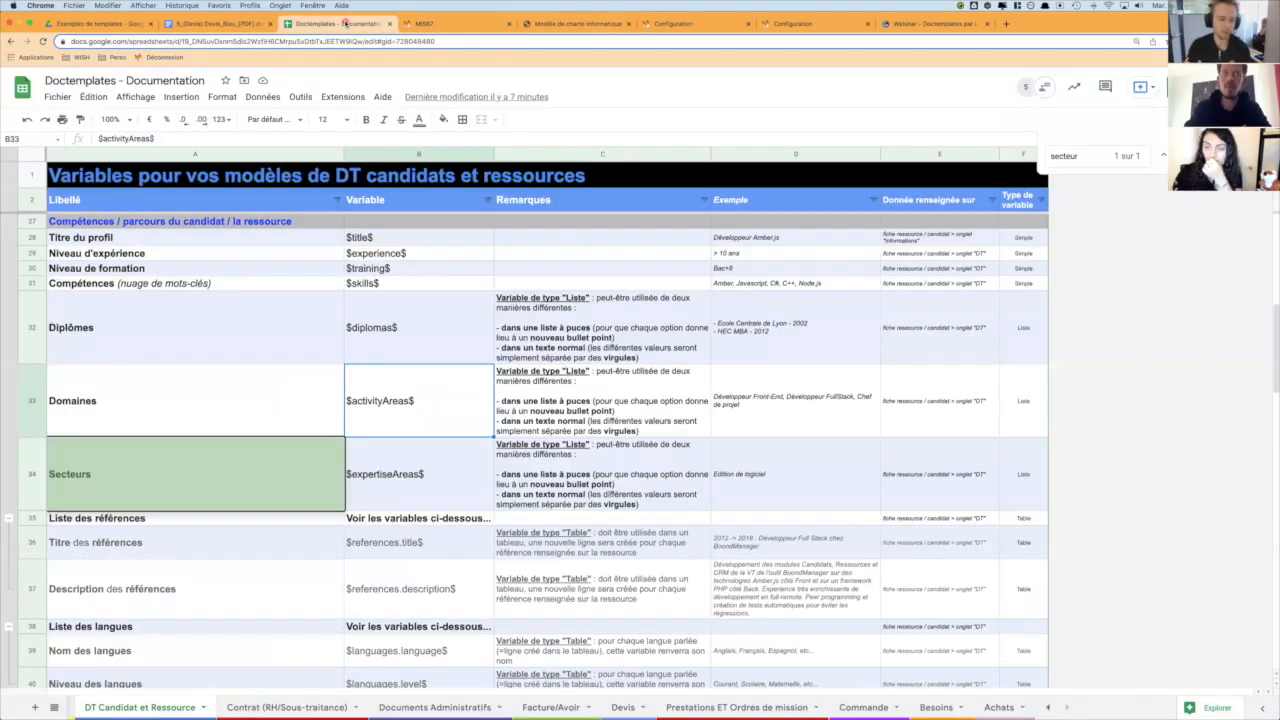
click(721, 709)
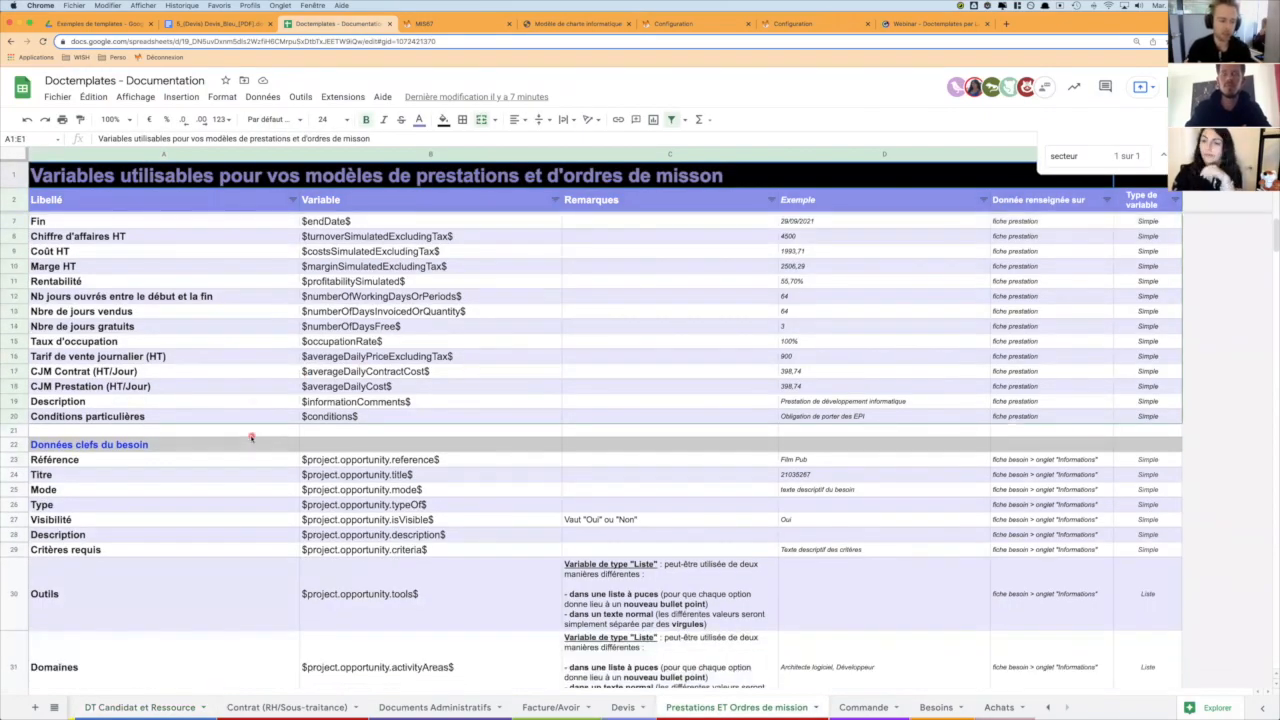
scroll(251, 437, down, 10)
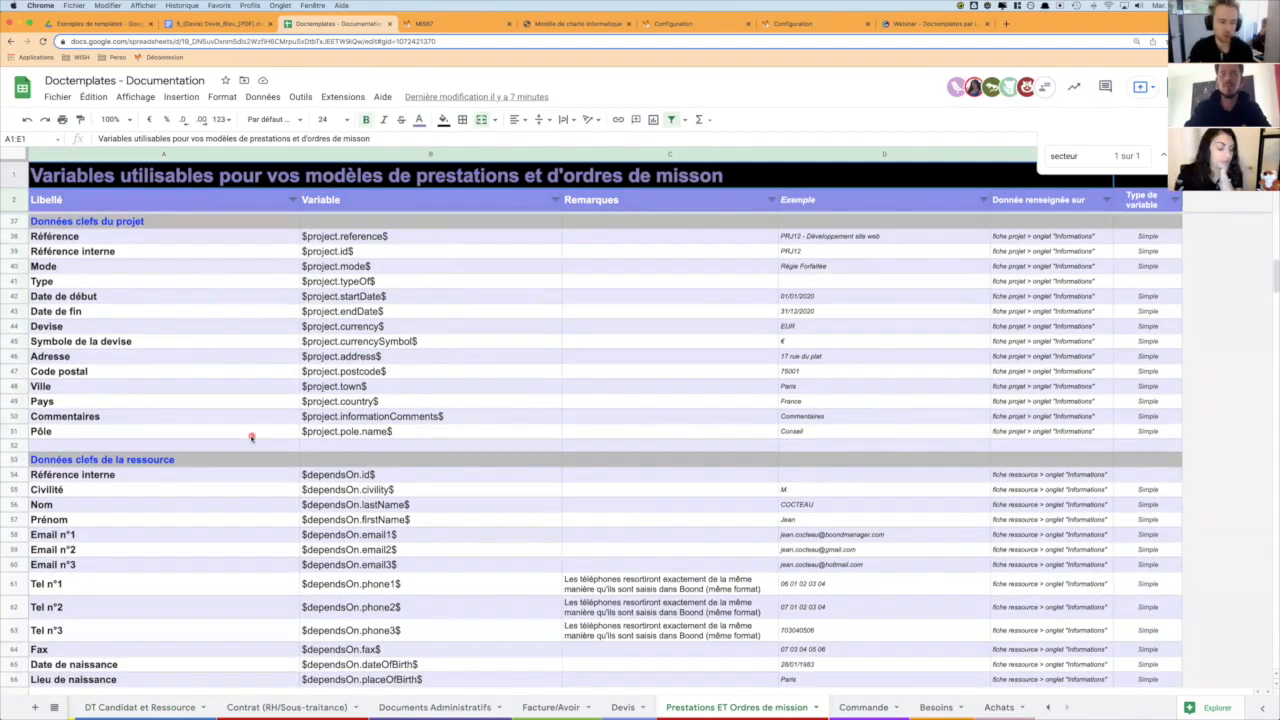
scroll(251, 437, down, 8)
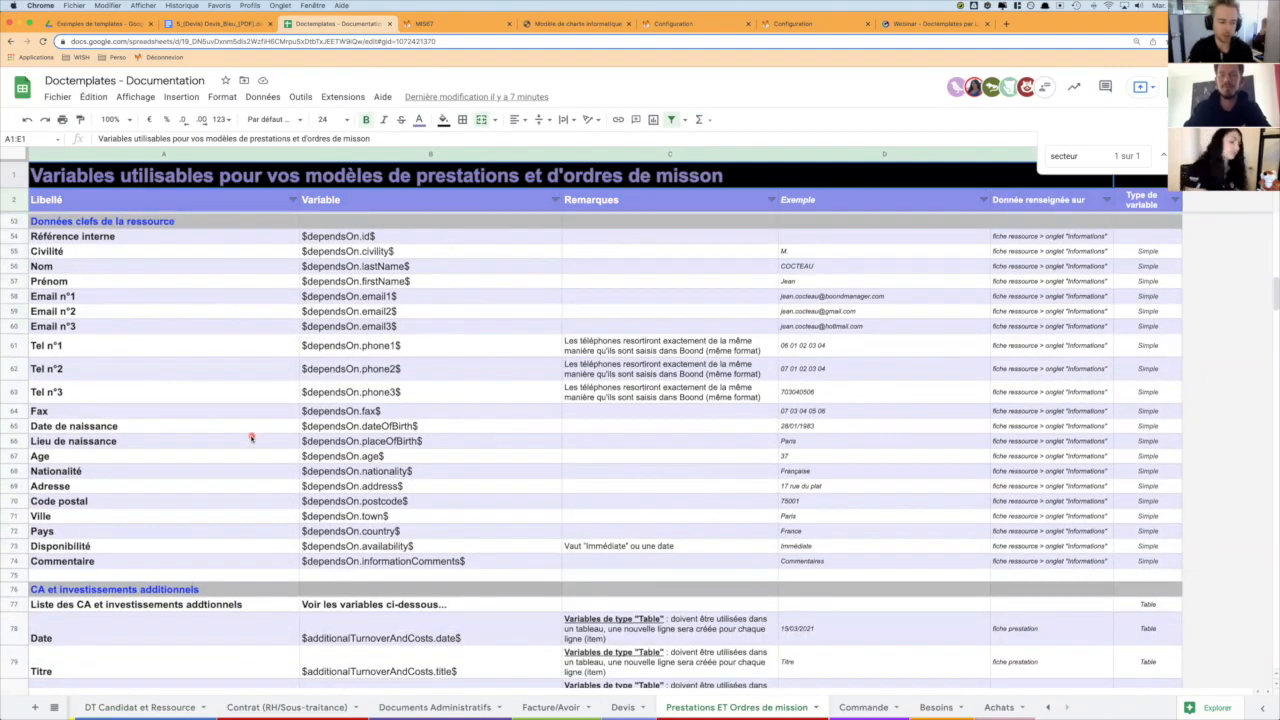
scroll(251, 437, down, 3)
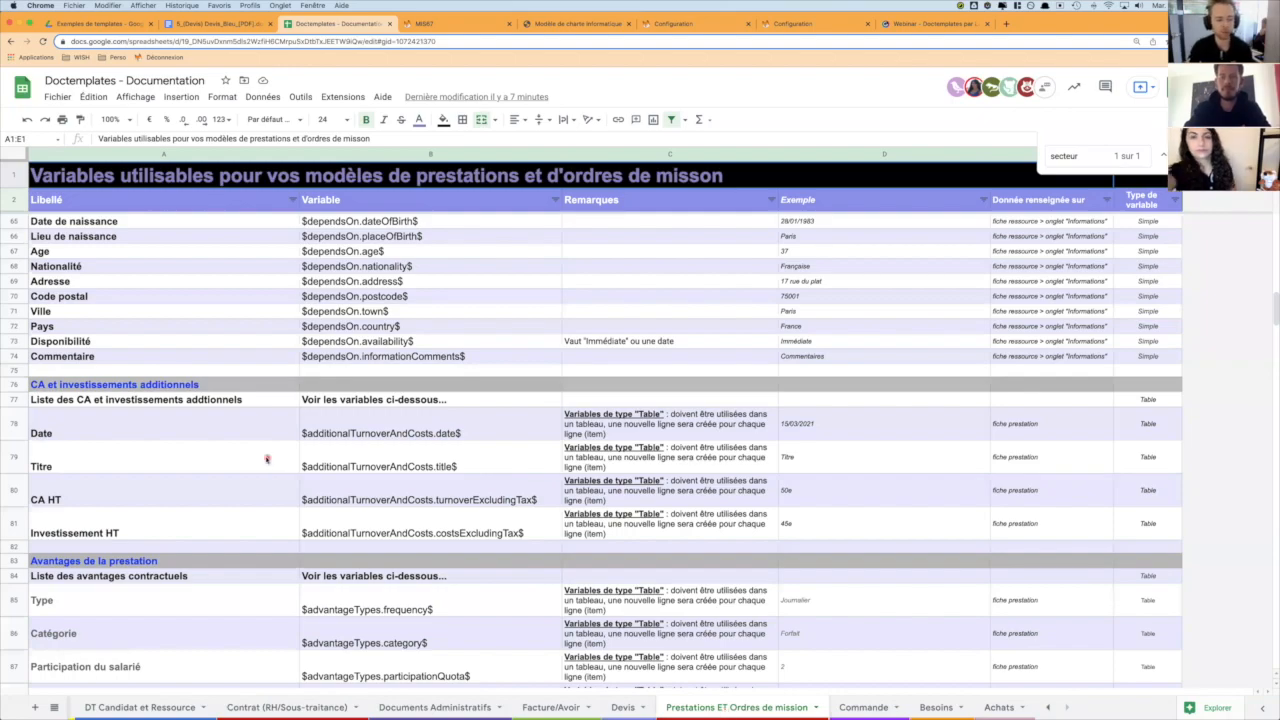
scroll(257, 454, down, 4)
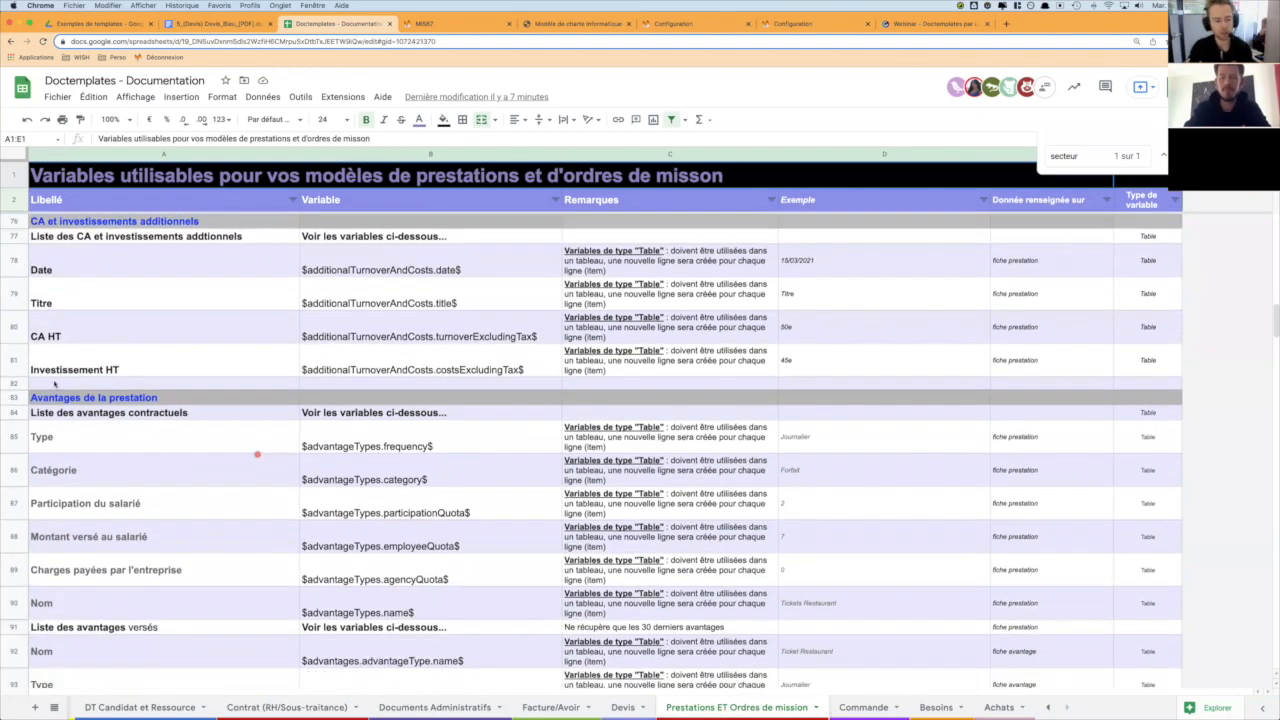
drag(56, 397, 60, 412)
scroll(128, 421, down, 3)
scroll(128, 421, down, 6)
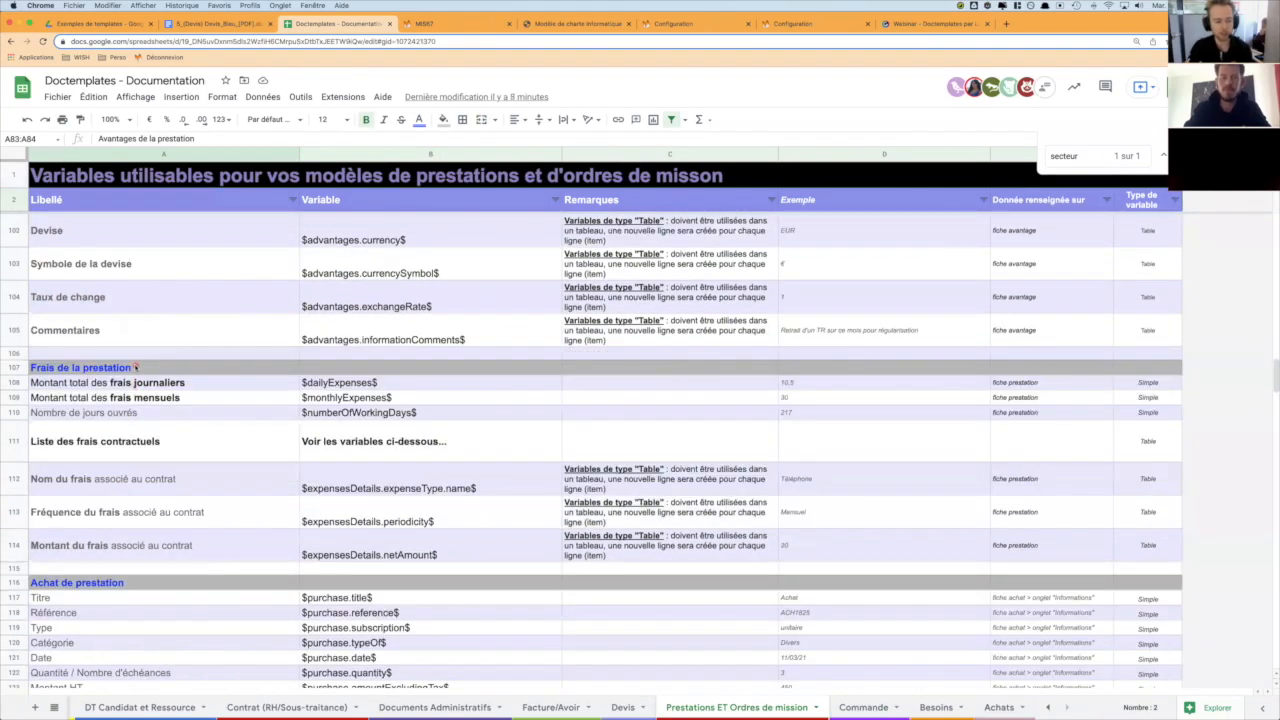
- Examine the Frais de la prestation block and the table-type variables under Avantages de la prestation, including $advantageTypes.frequency$
drag(136, 367, 184, 540)
scroll(184, 537, up, 4)
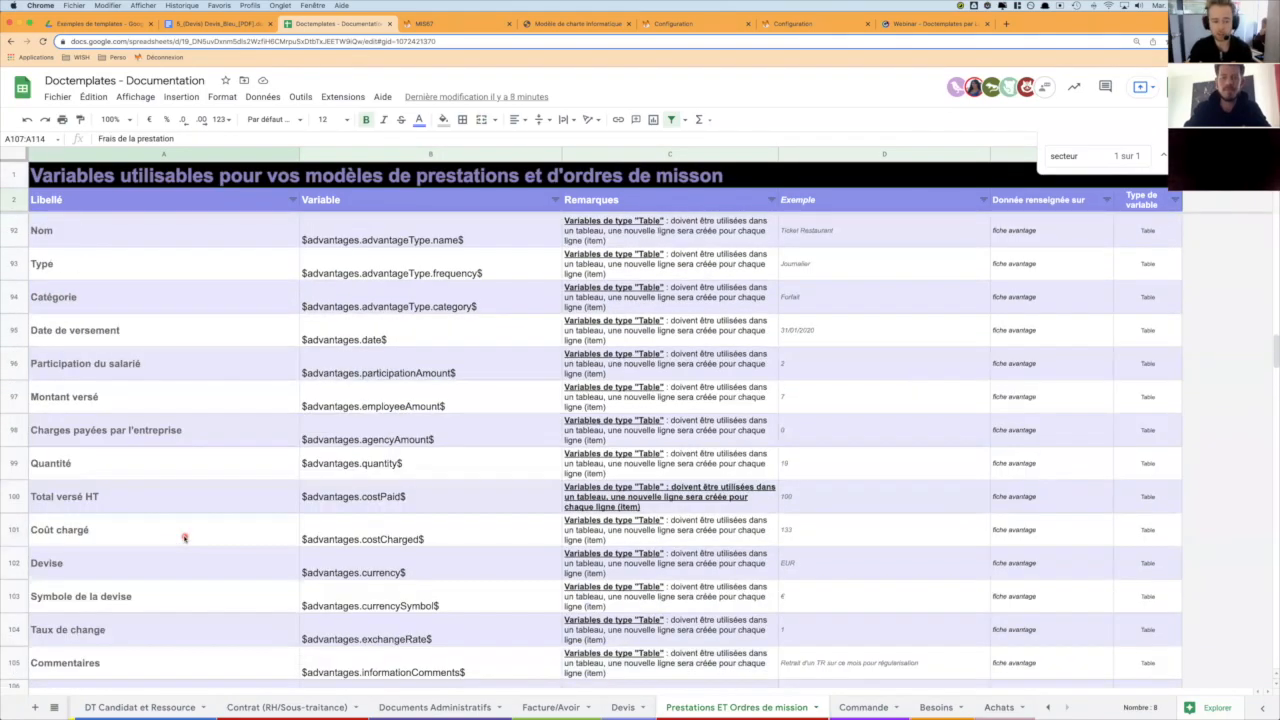
scroll(184, 538, up, 2)
scroll(184, 538, up, 3)
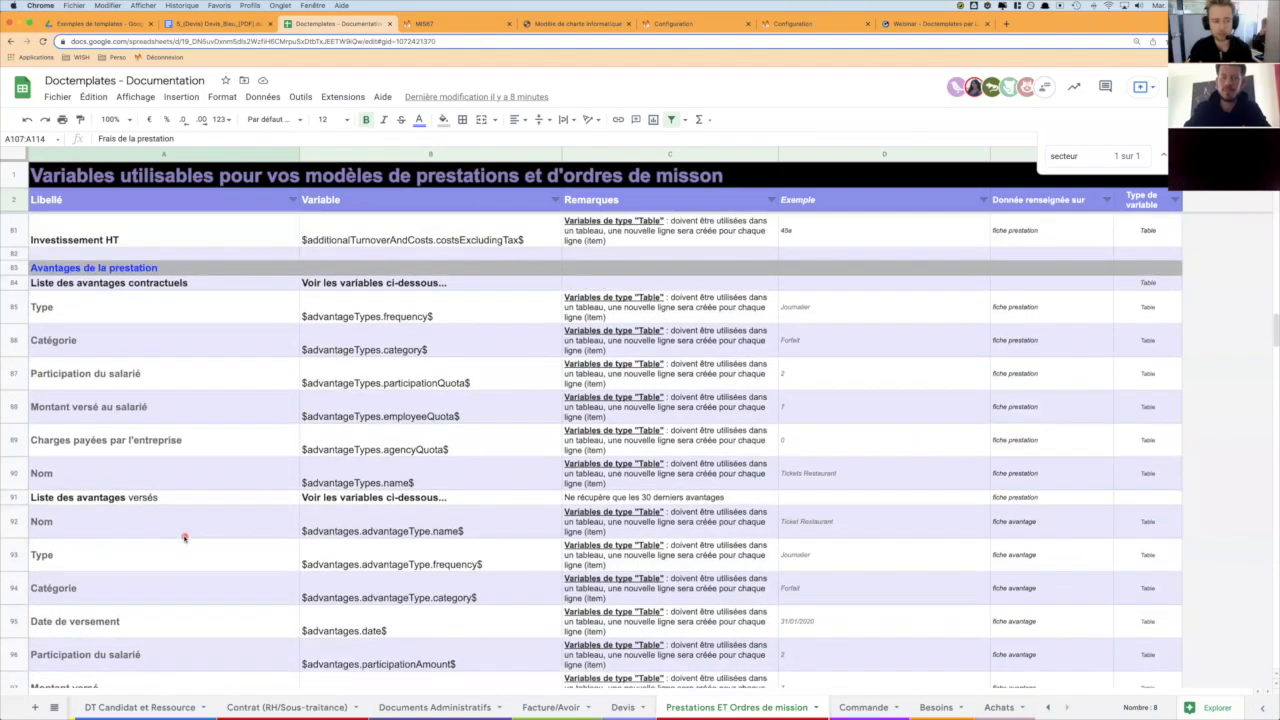
drag(165, 270, 348, 388)
click(420, 298)
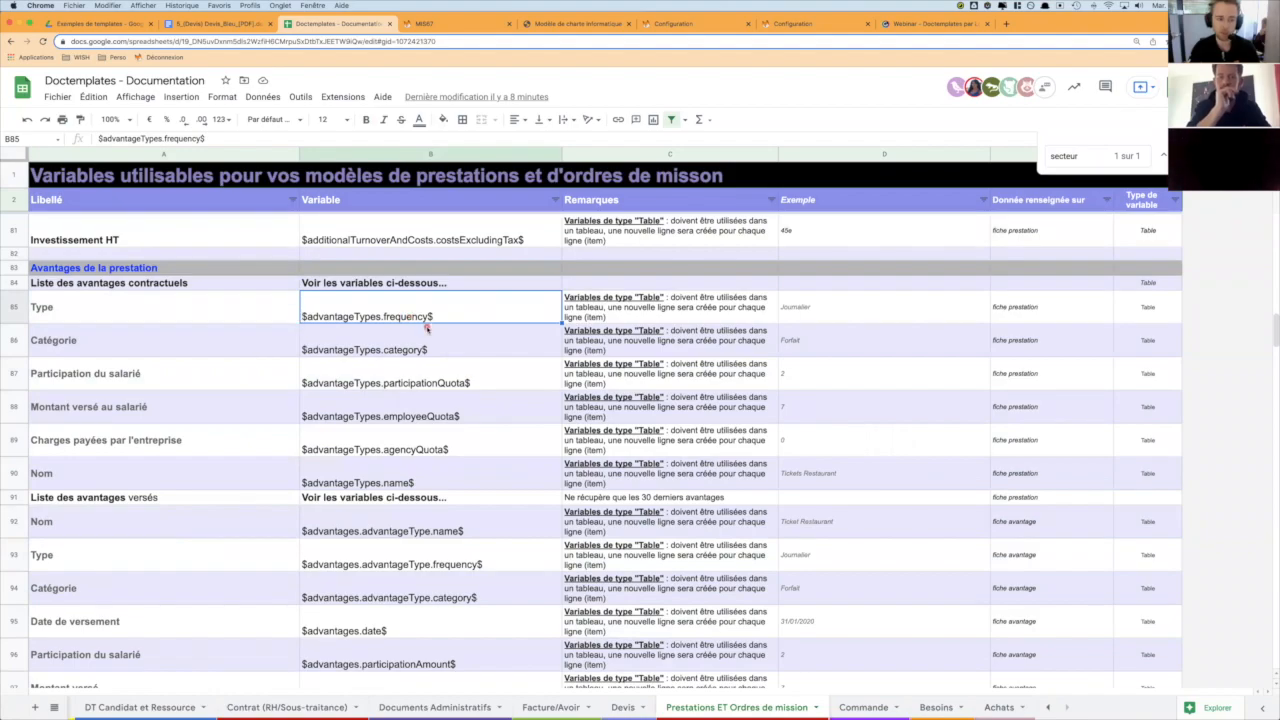
- Download the previewed Modèle-lettre-ordre-de-mission template from the first Configuration browser tab and open it in Word
key(super+Tab)
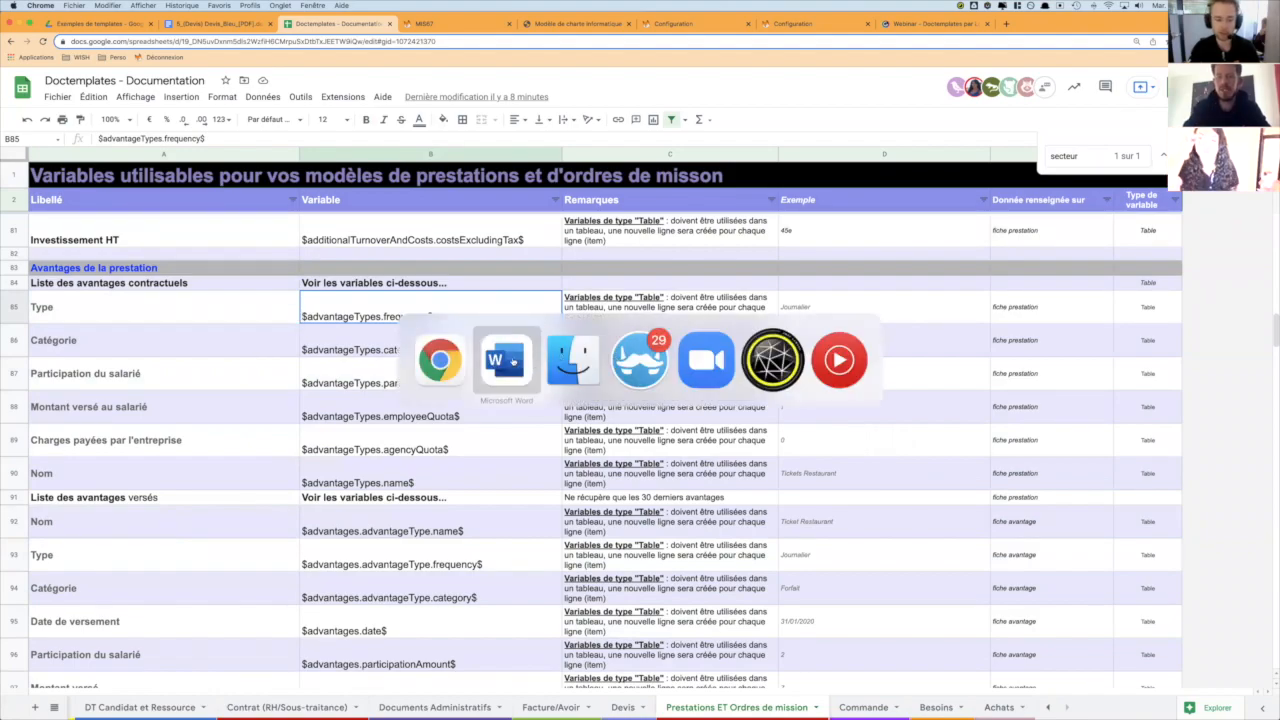
click(512, 361)
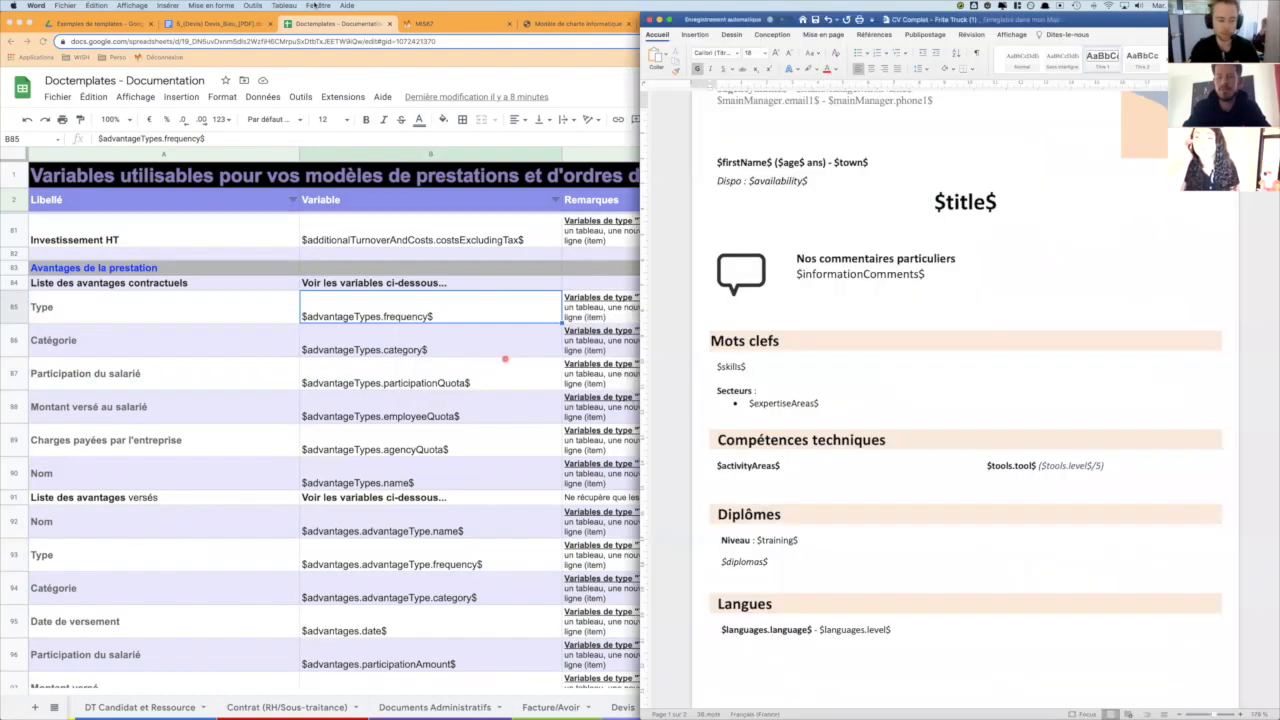
click(457, 28)
click(673, 29)
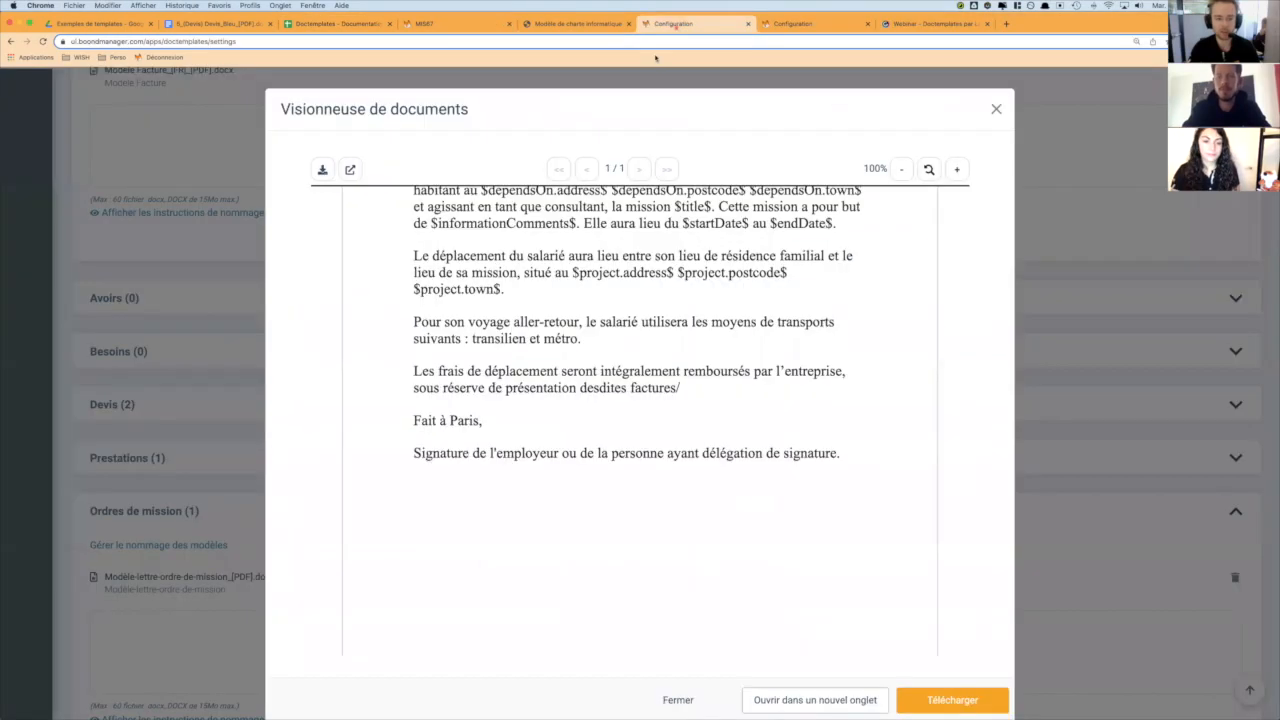
click(986, 699)
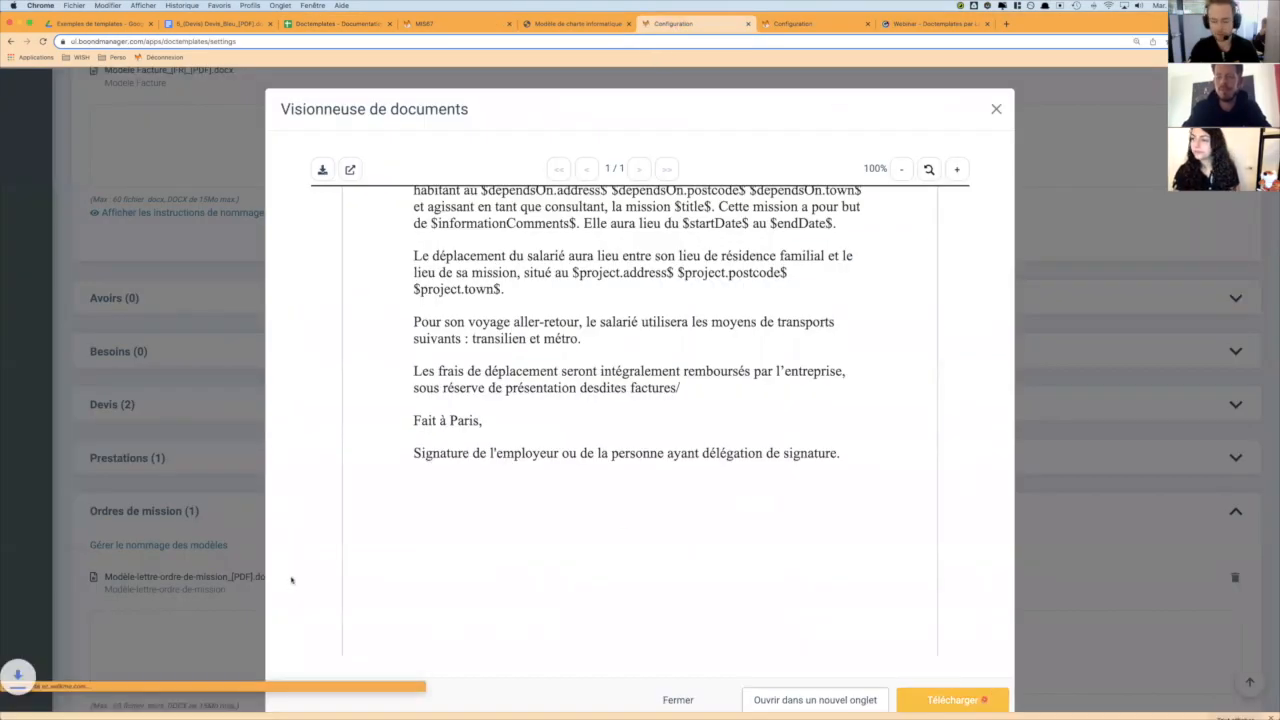
click(42, 706)
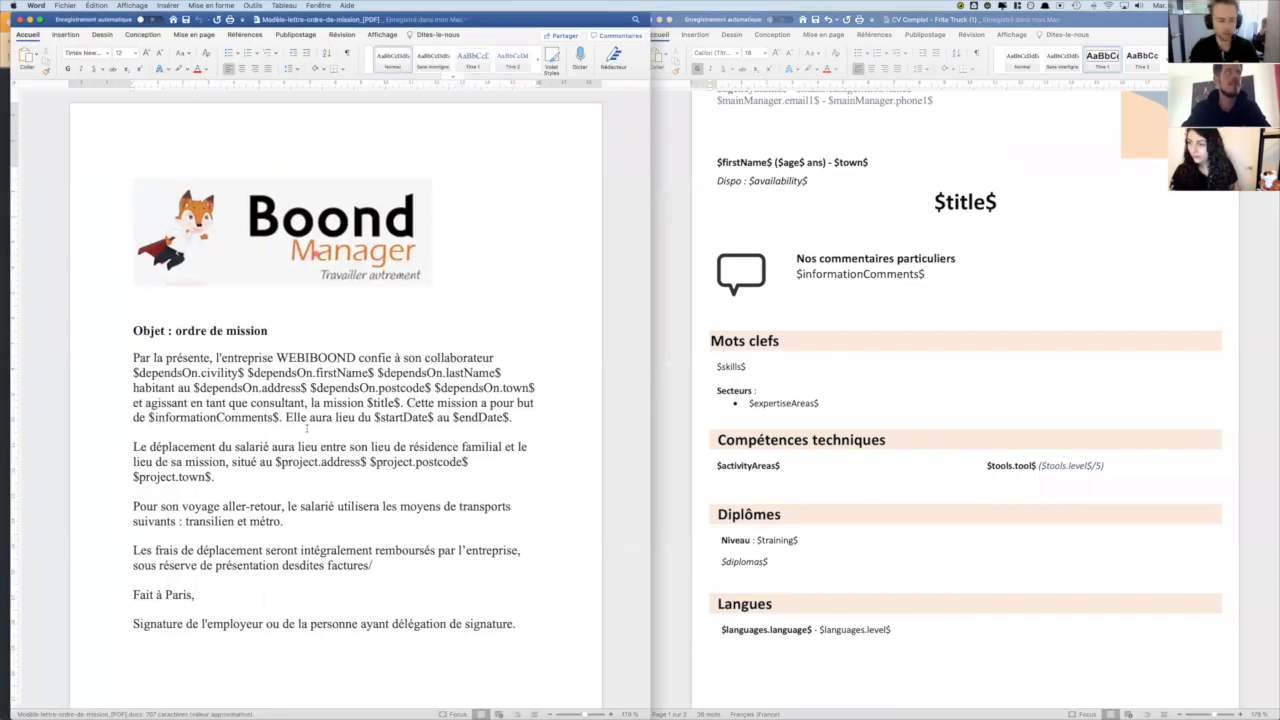
- Add the line "Avantages de prestations :" after the paragraph on means of transport, followed by a new empty line
click(313, 532)
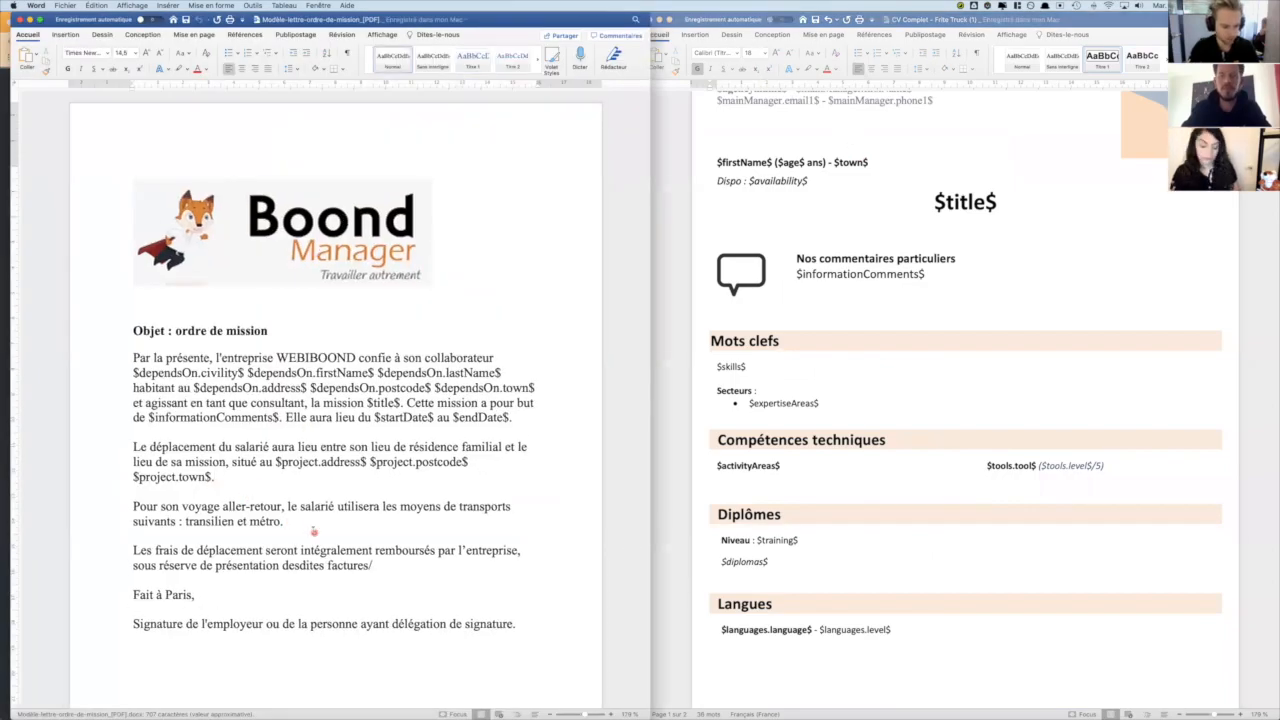
click(301, 522)
key(Return)
key(Return)
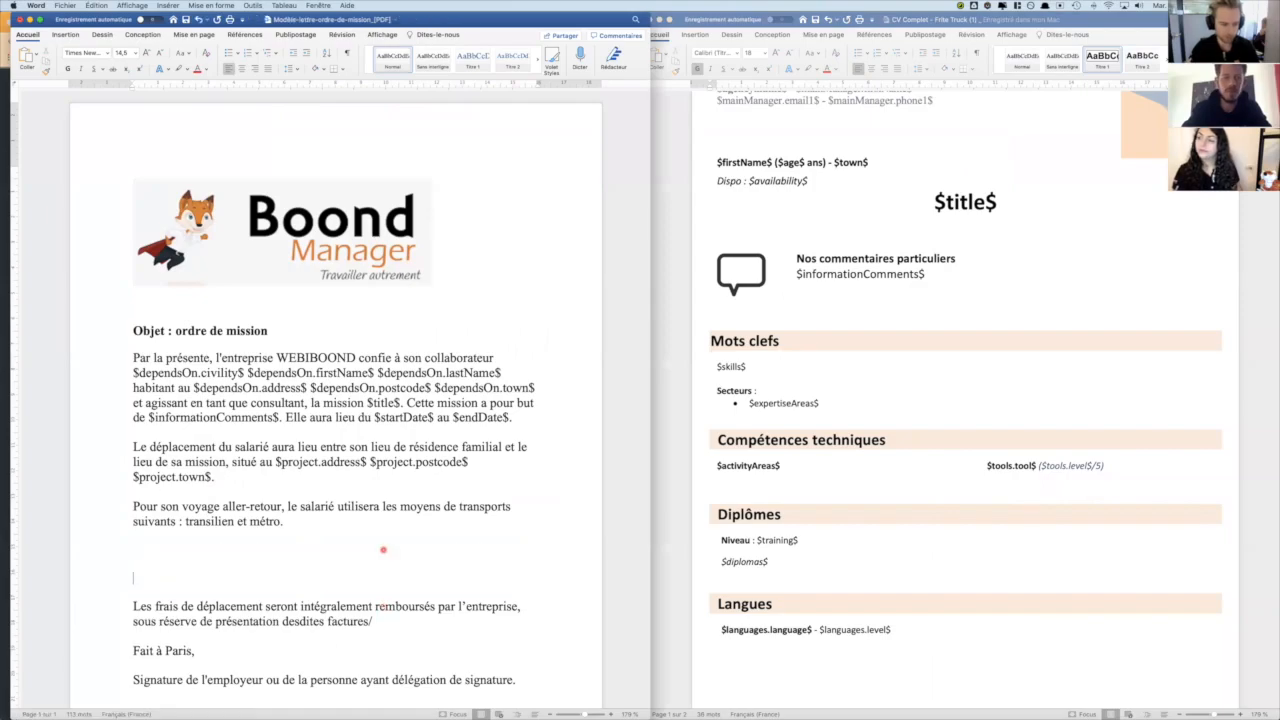
text(Avantages)
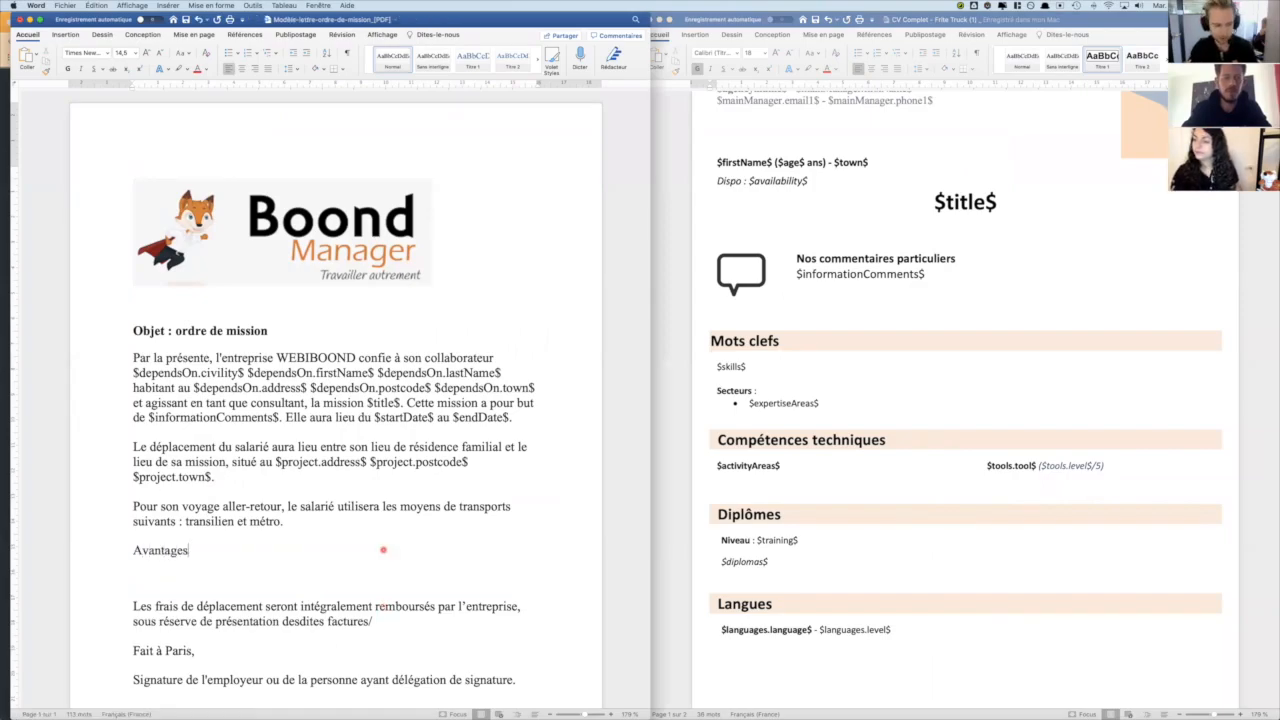
text( de prestations )
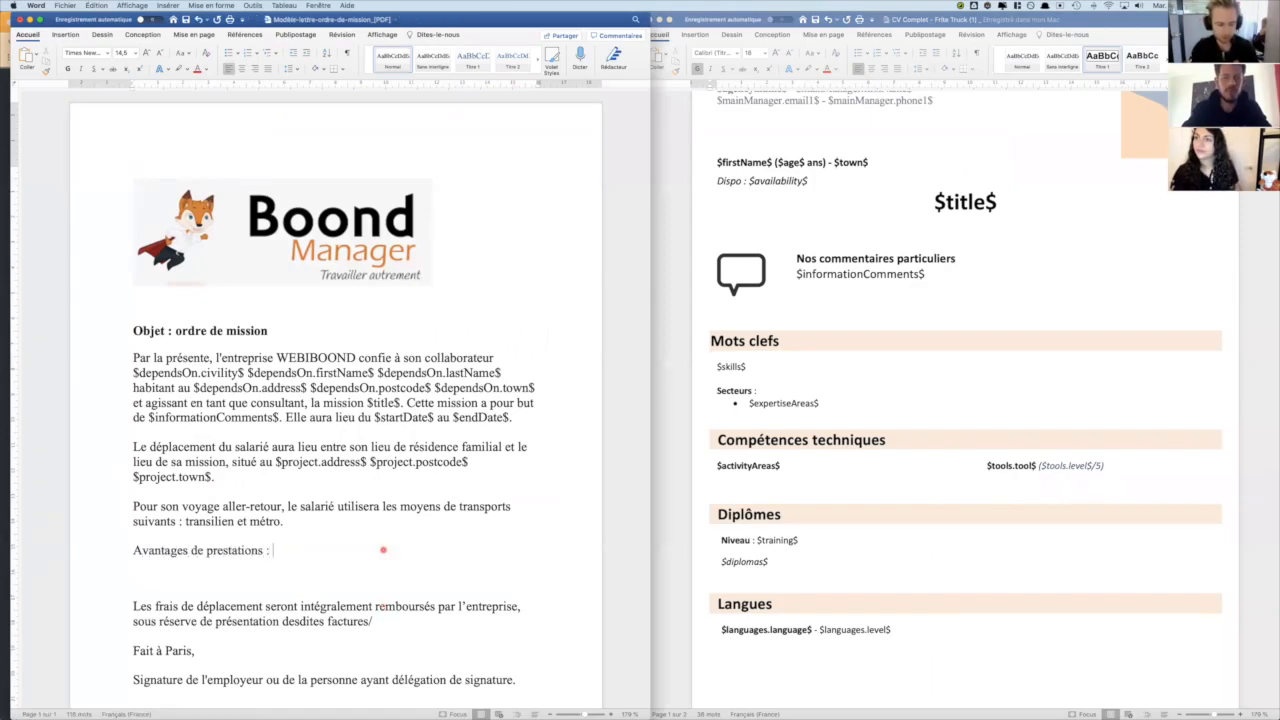
text(:)
key(Return)
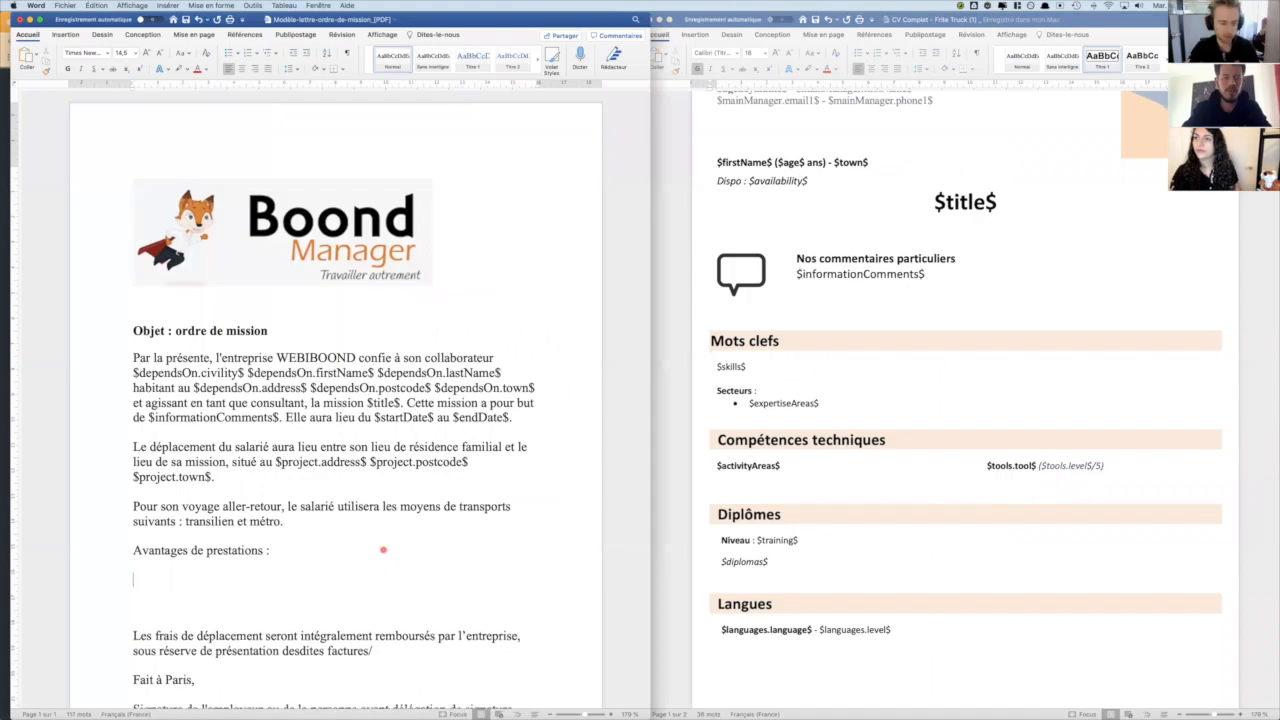
- Insert a table of two rows and three columns below the line, heading the first two columns Avantage and Montant
click(65, 34)
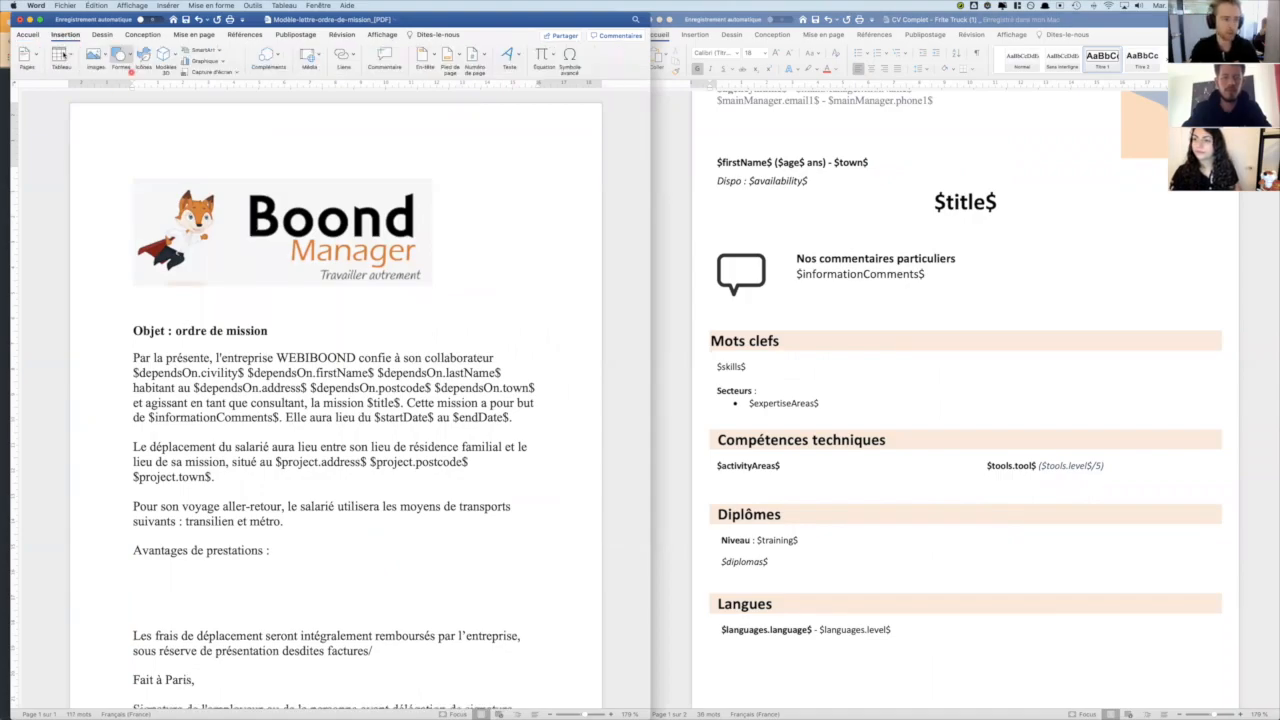
click(71, 57)
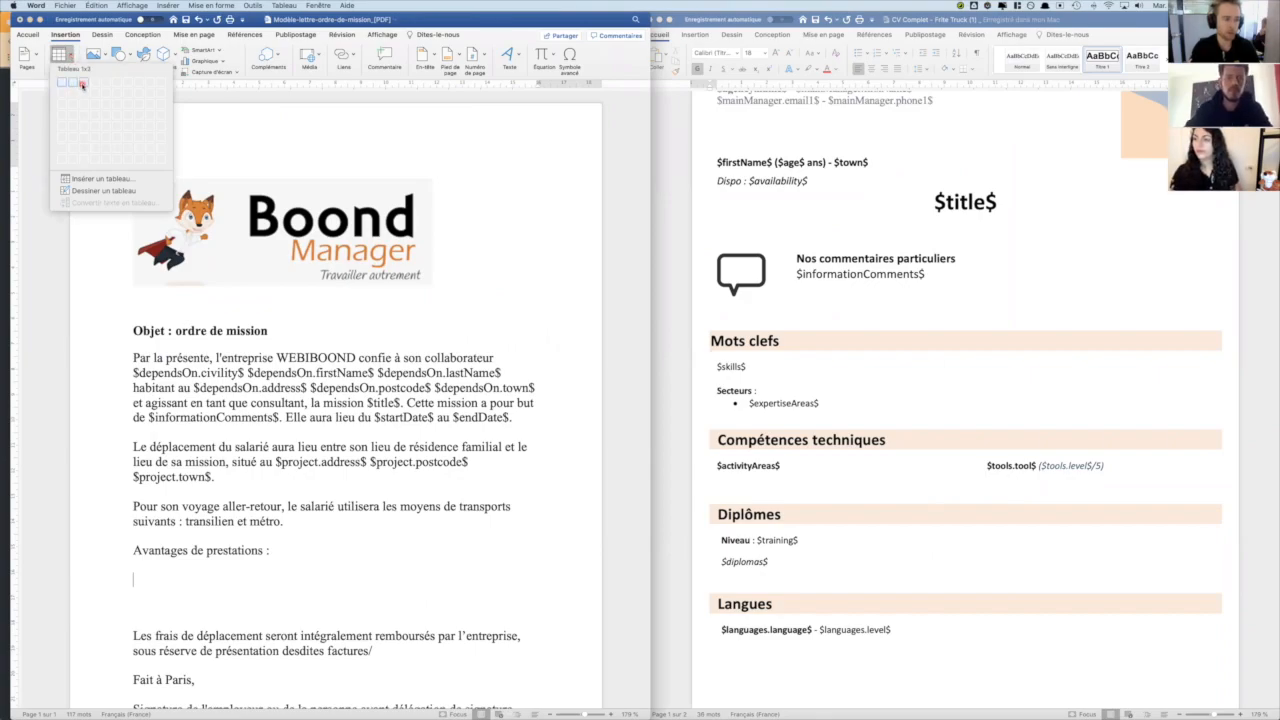
click(82, 90)
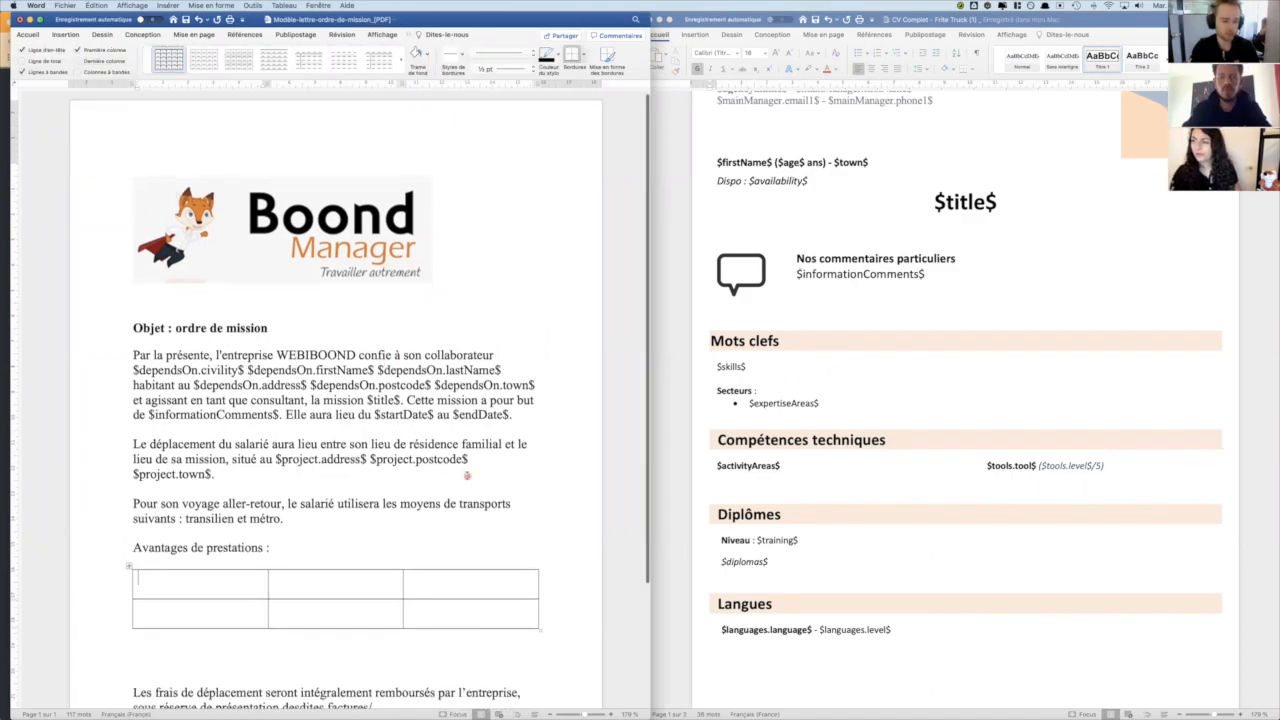
text(Avantage)
key(Tab)
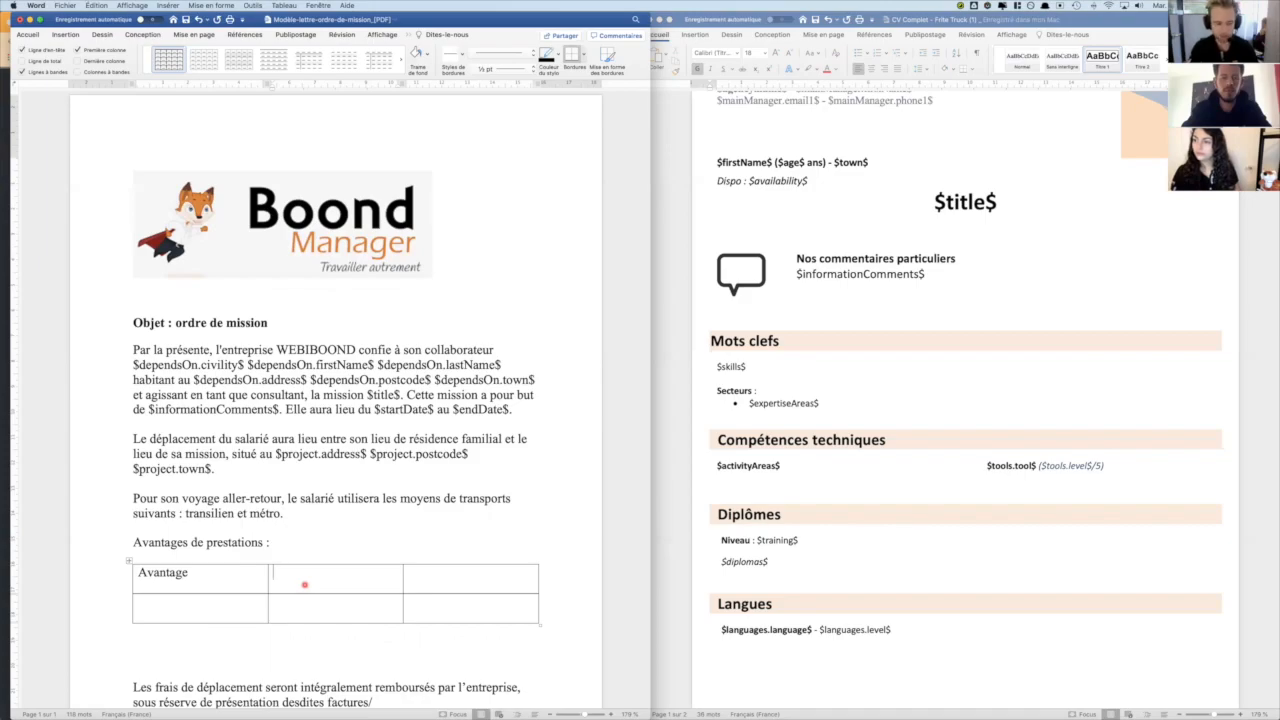
text(Montant)
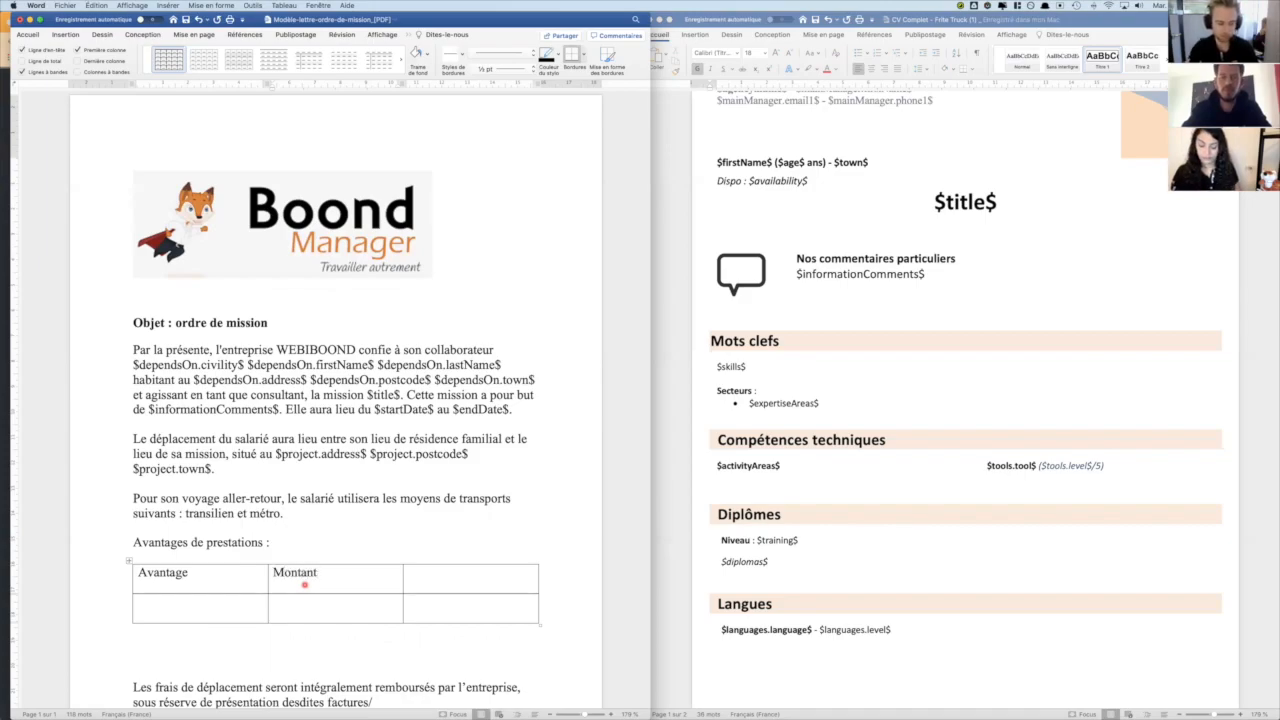
click(437, 573)
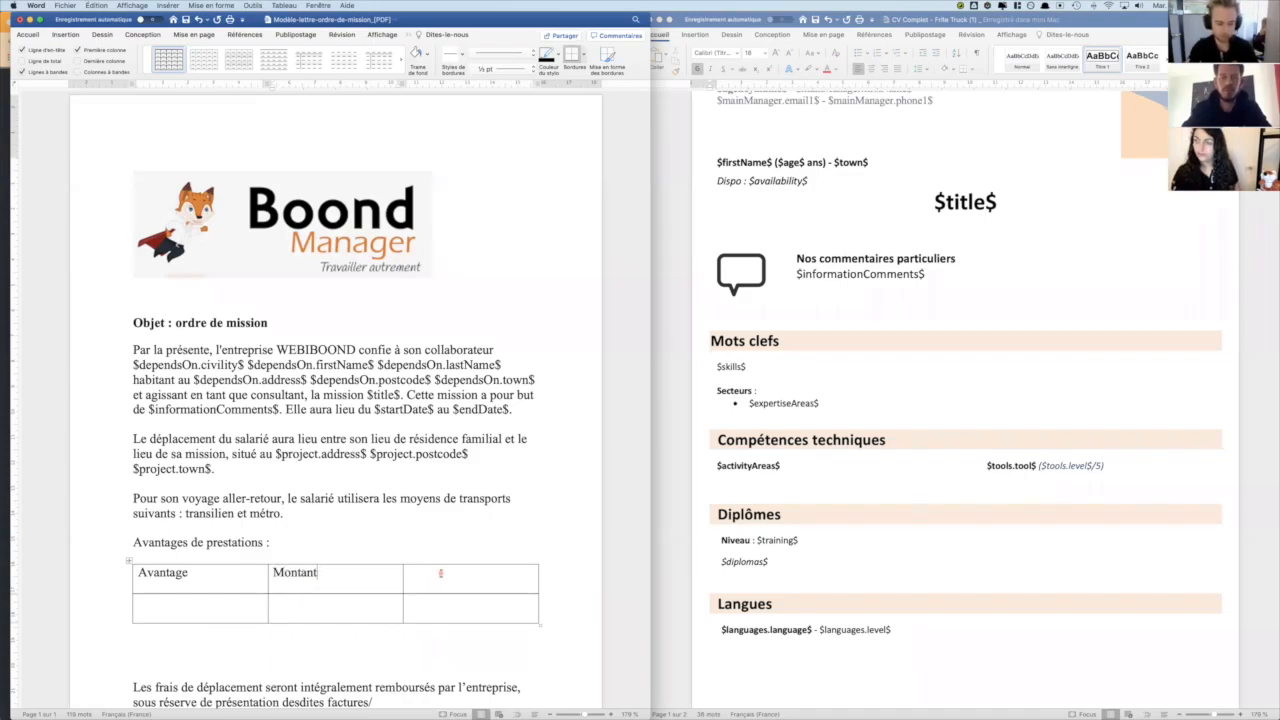
- Look up the contractual benefit's name variable in the Doctemplates documentation spreadsheet and enter $advantageTypes.name$ in the Word table cell below Avantage
click(171, 601)
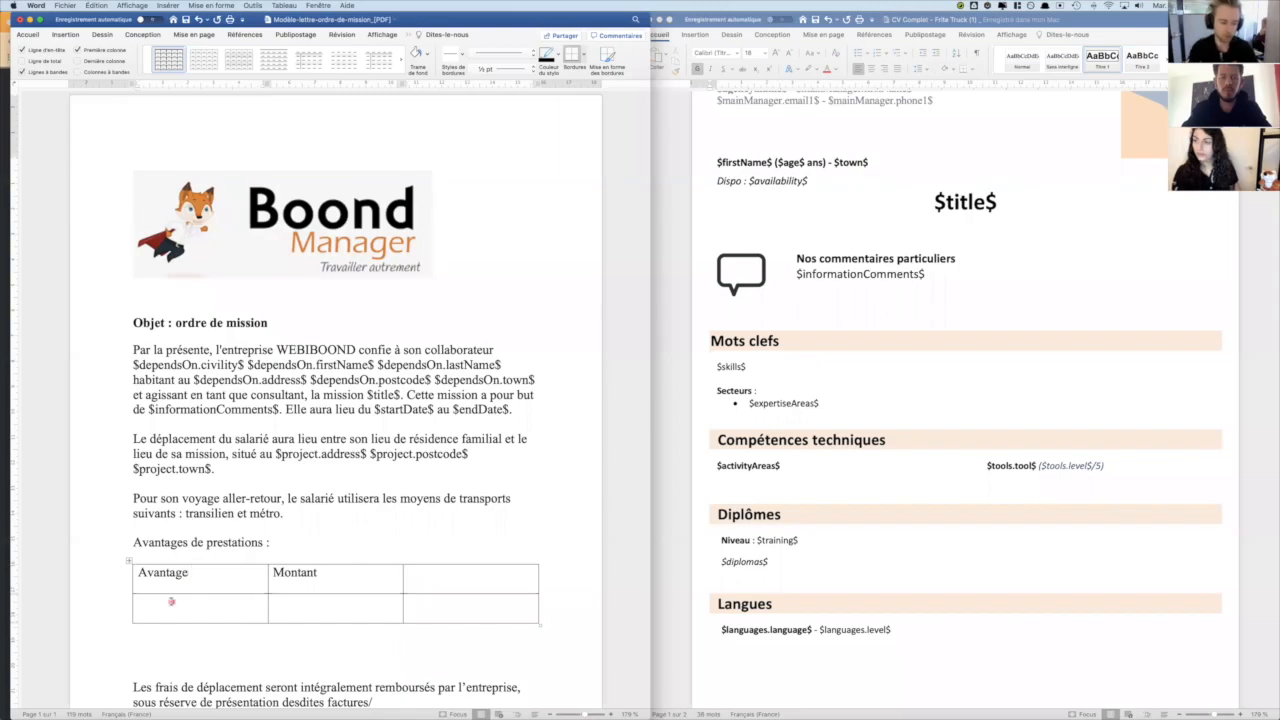
key(super+Tab)
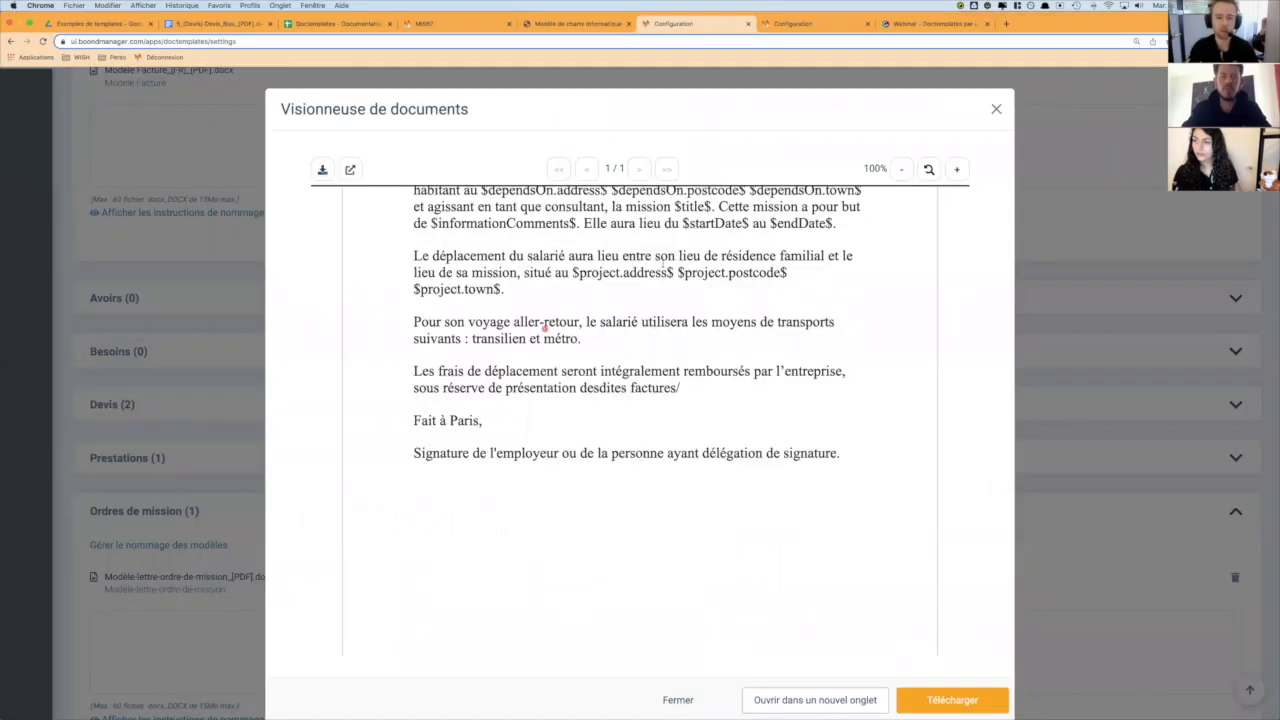
click(335, 23)
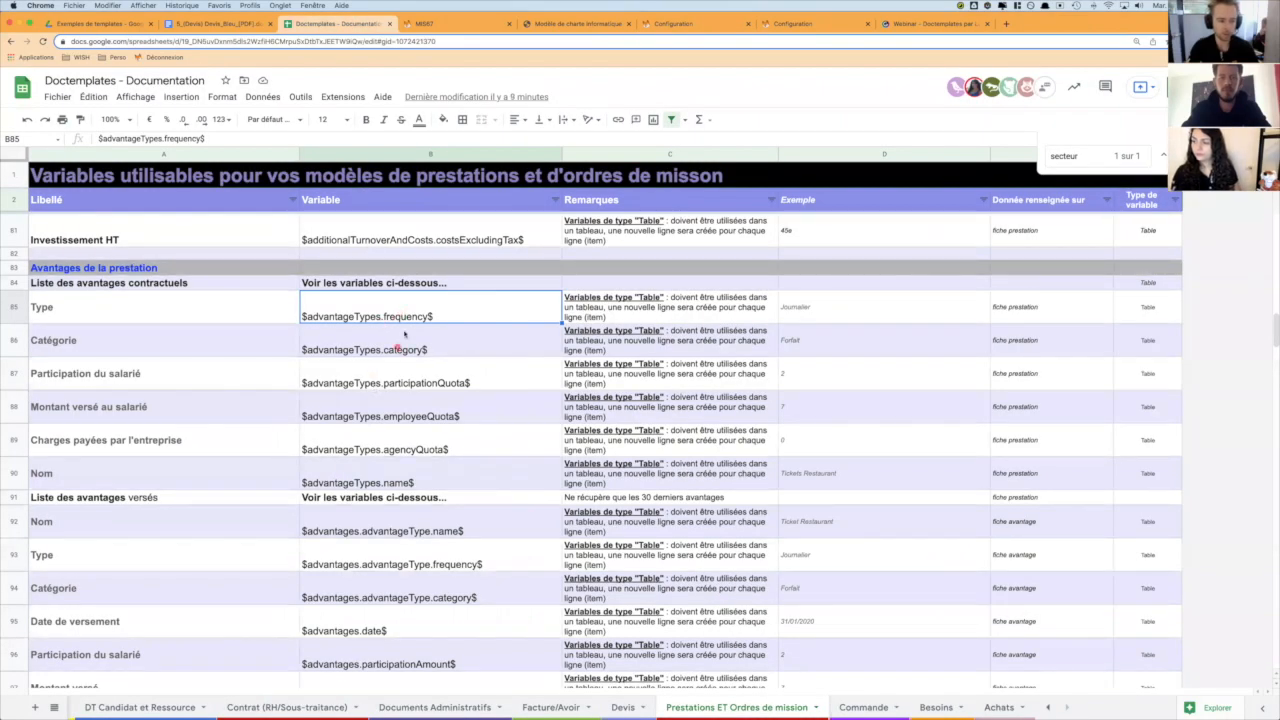
click(388, 489)
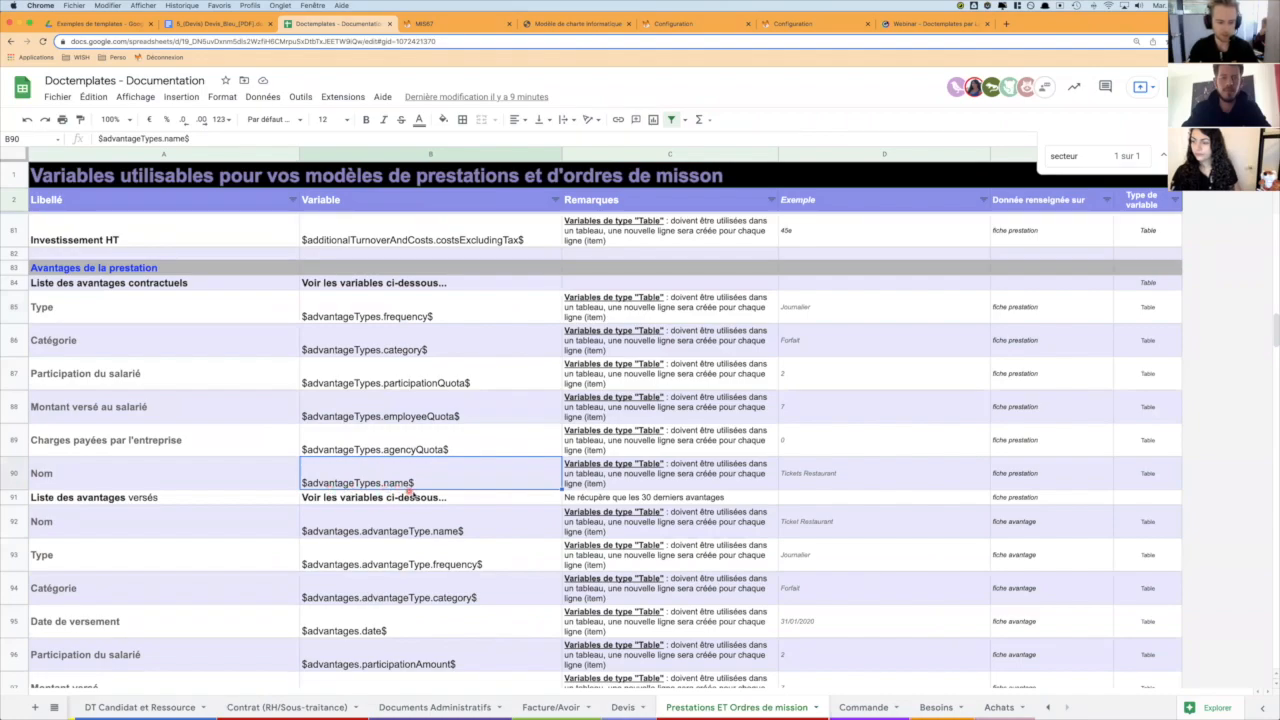
key(super+Tab)
text($advantage)
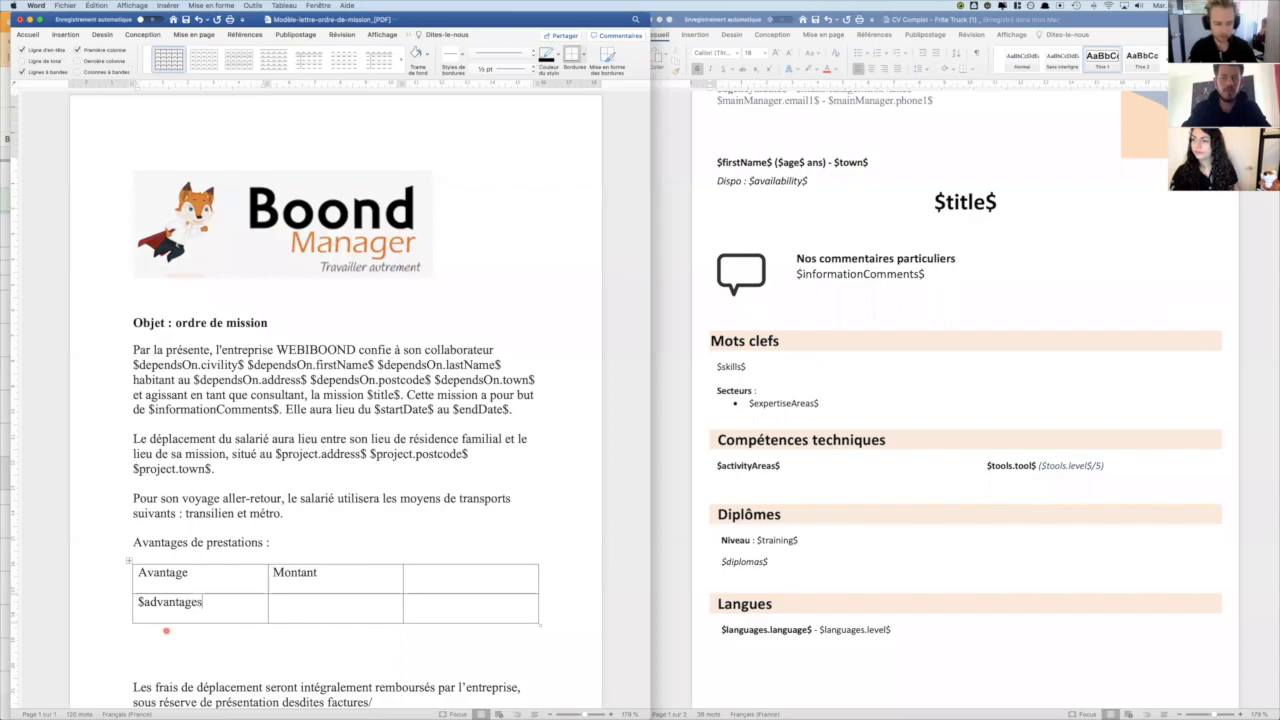
key(super+Tab)
key(super+Tab)
text(Typ)
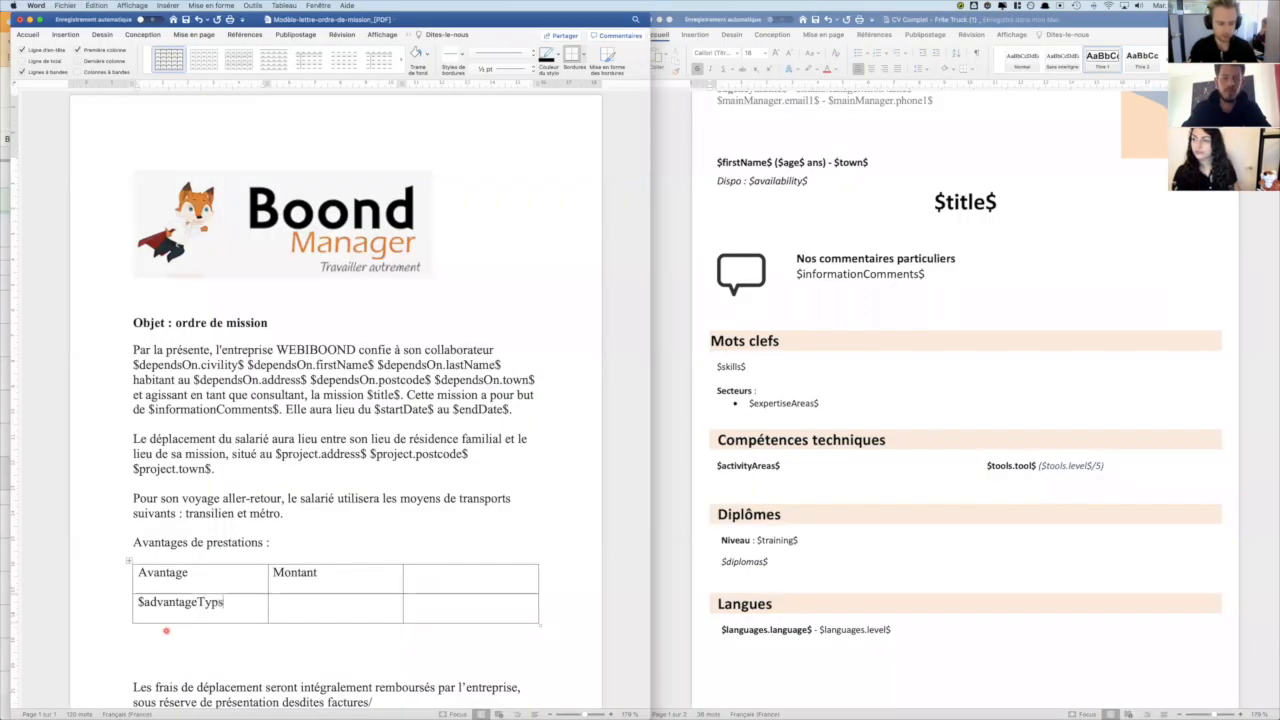
key(BackSpace)
text(es)
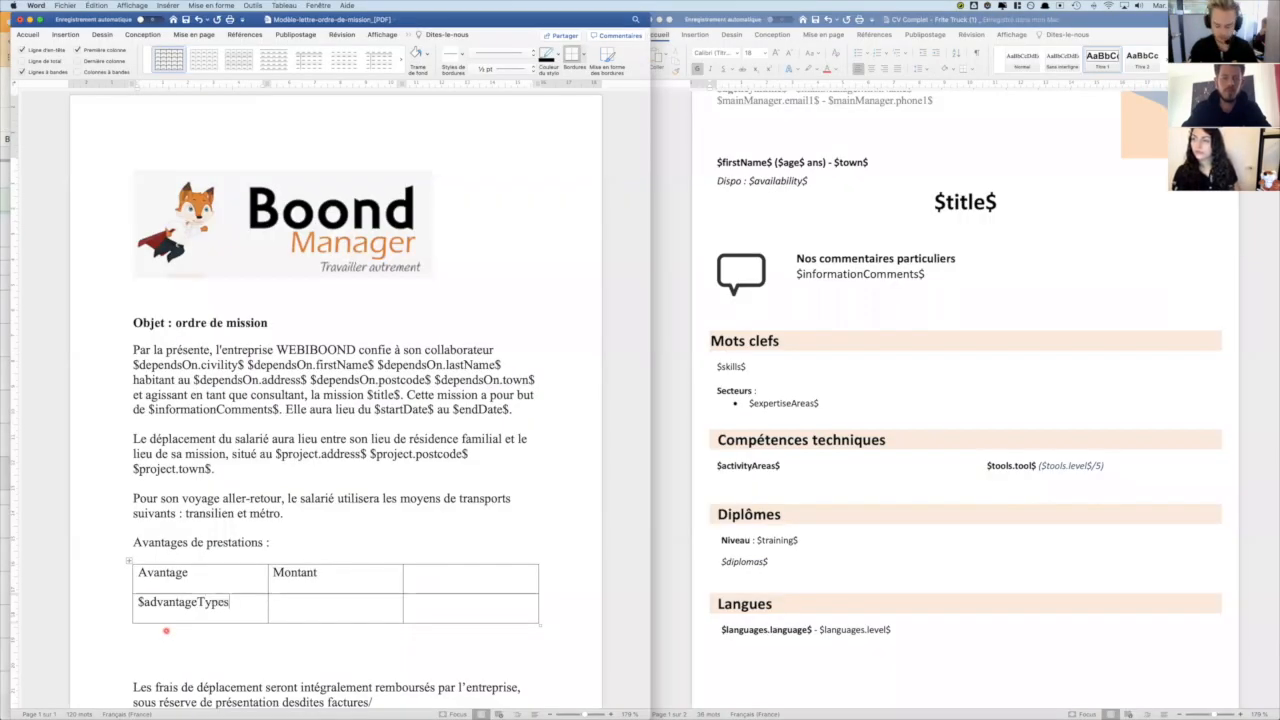
text(.name$)
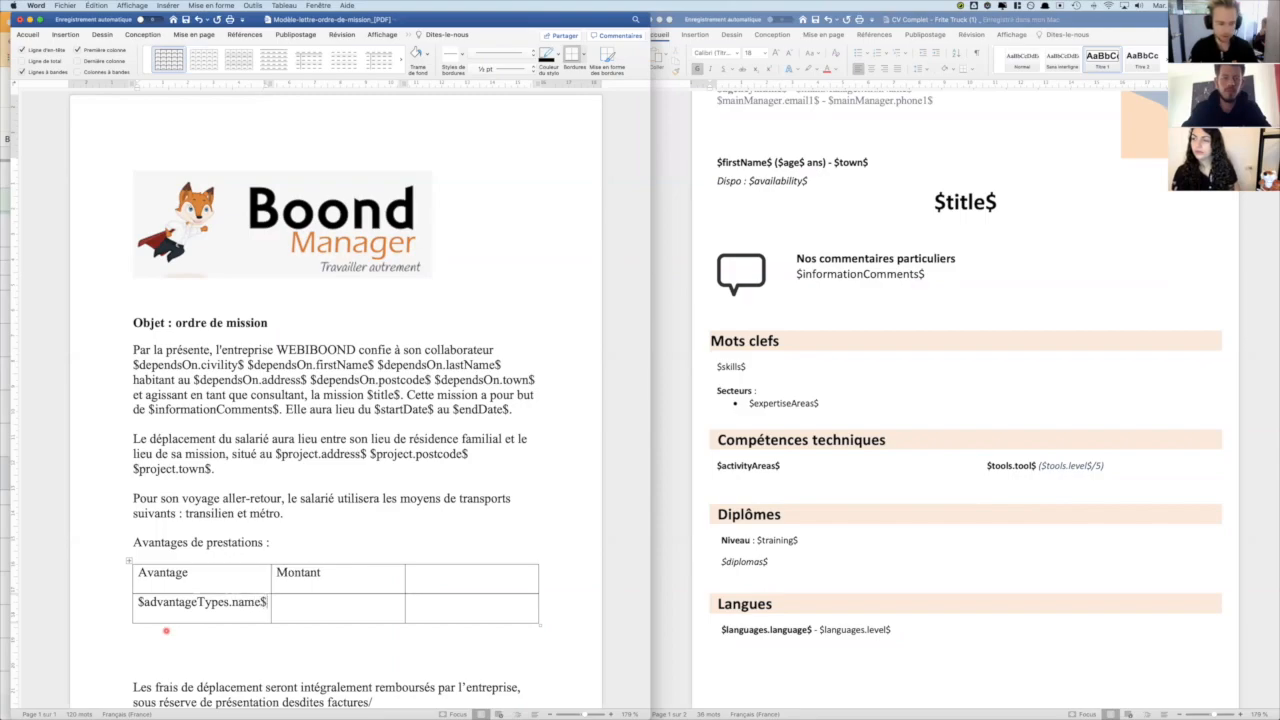
- Look up the Montant versé au salarié variable in the documentation spreadsheet and begin entering it as "$advantageTypes." in the Word table cell below Montant
key(super+Tab)
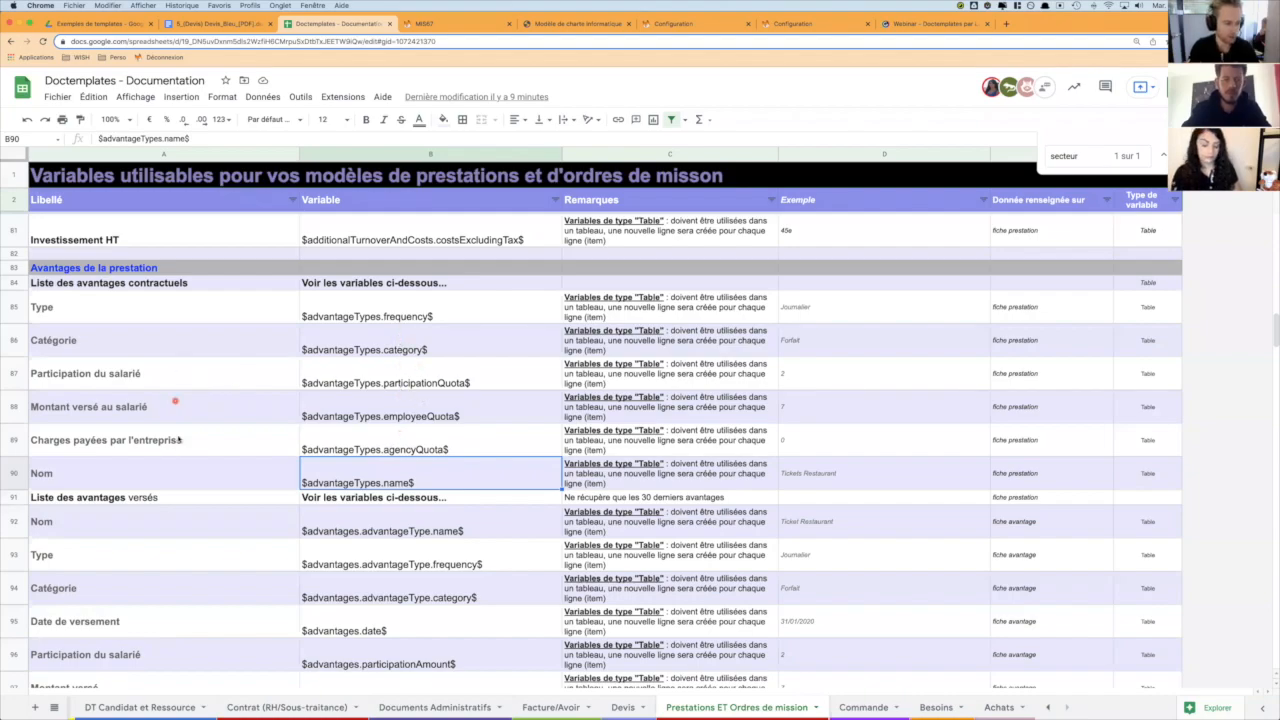
click(354, 420)
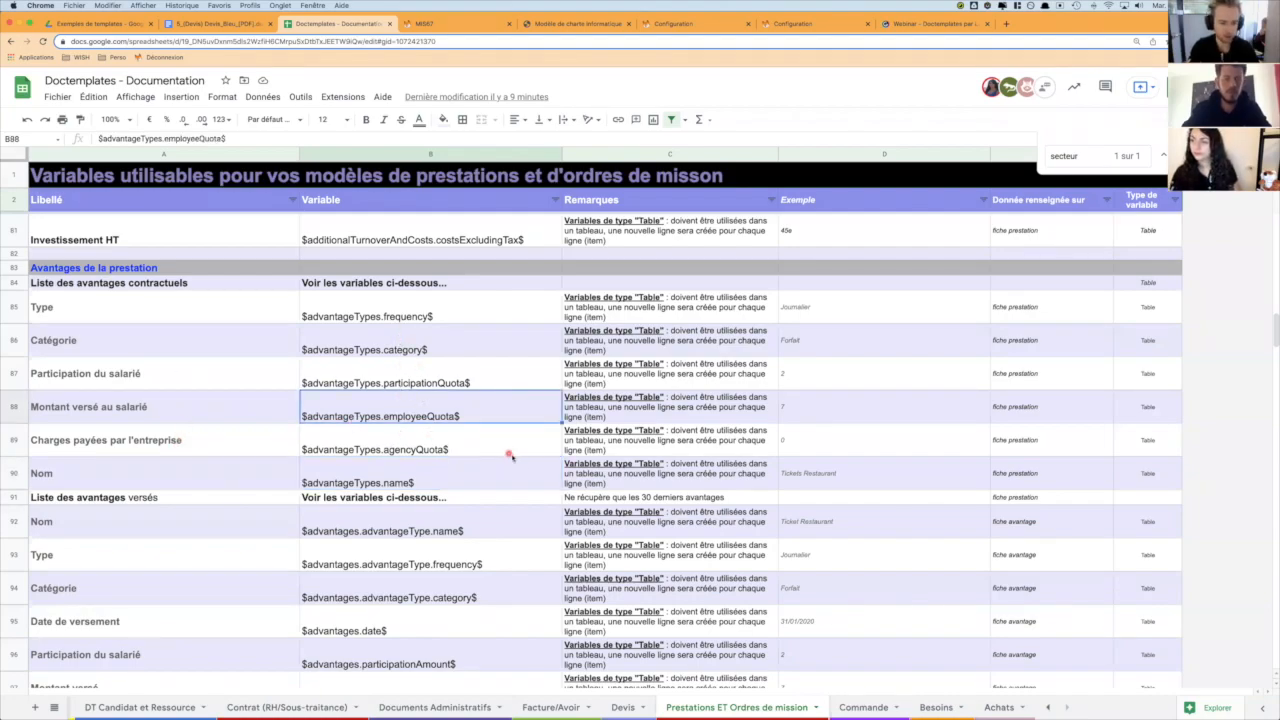
key(super+Tab)
text(ada)
text(vantags)
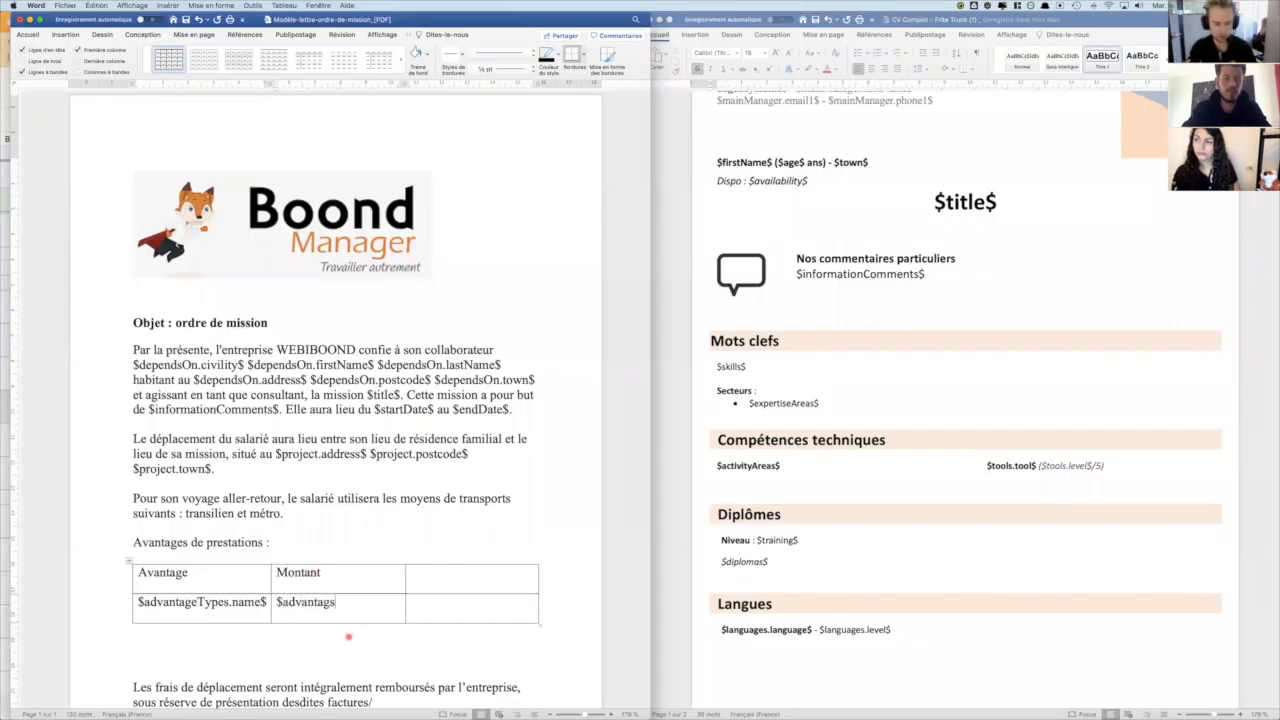
key(BackSpace)
text(eTypes.)
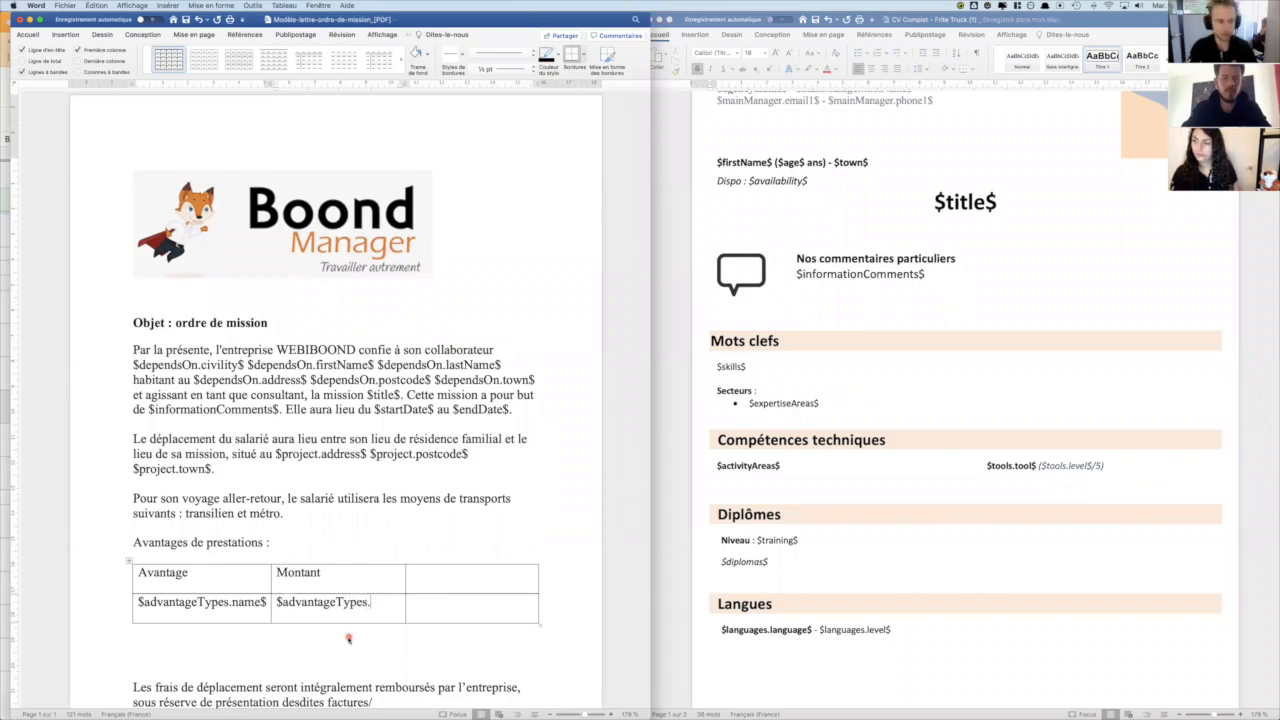
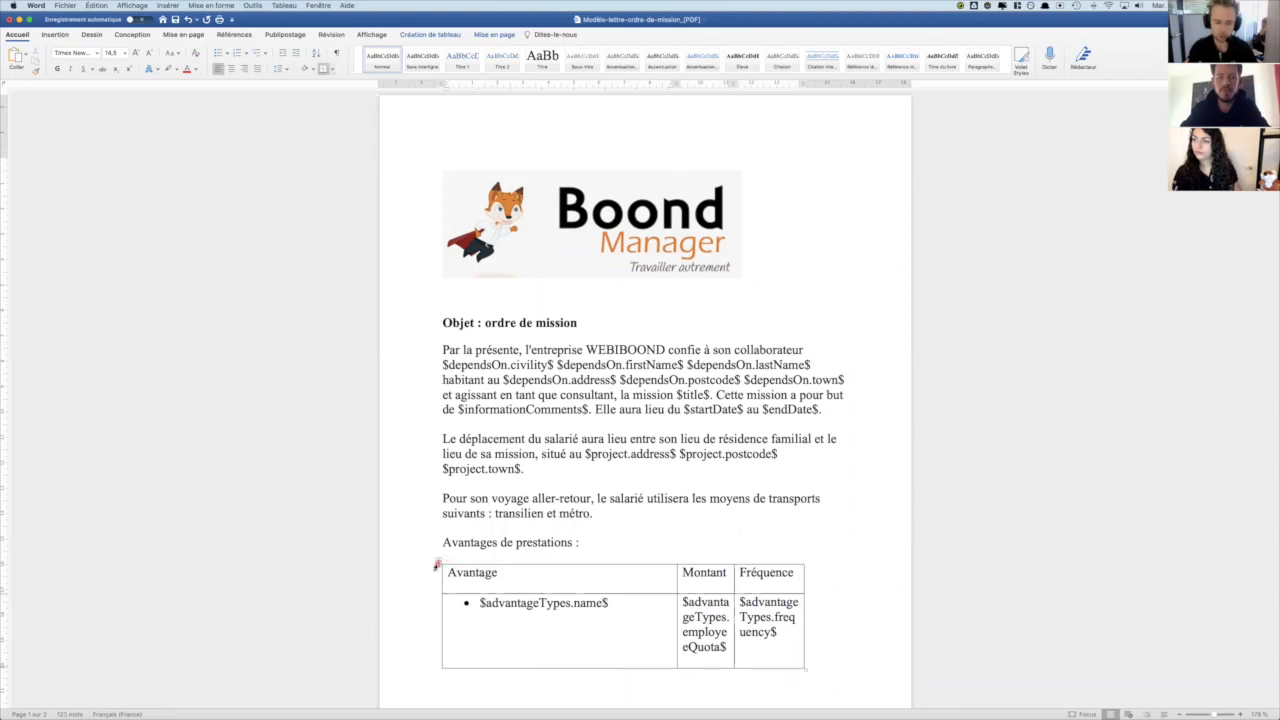
- Remove all borders from the benefits table in the mission-order template and save the document
click(438, 560)
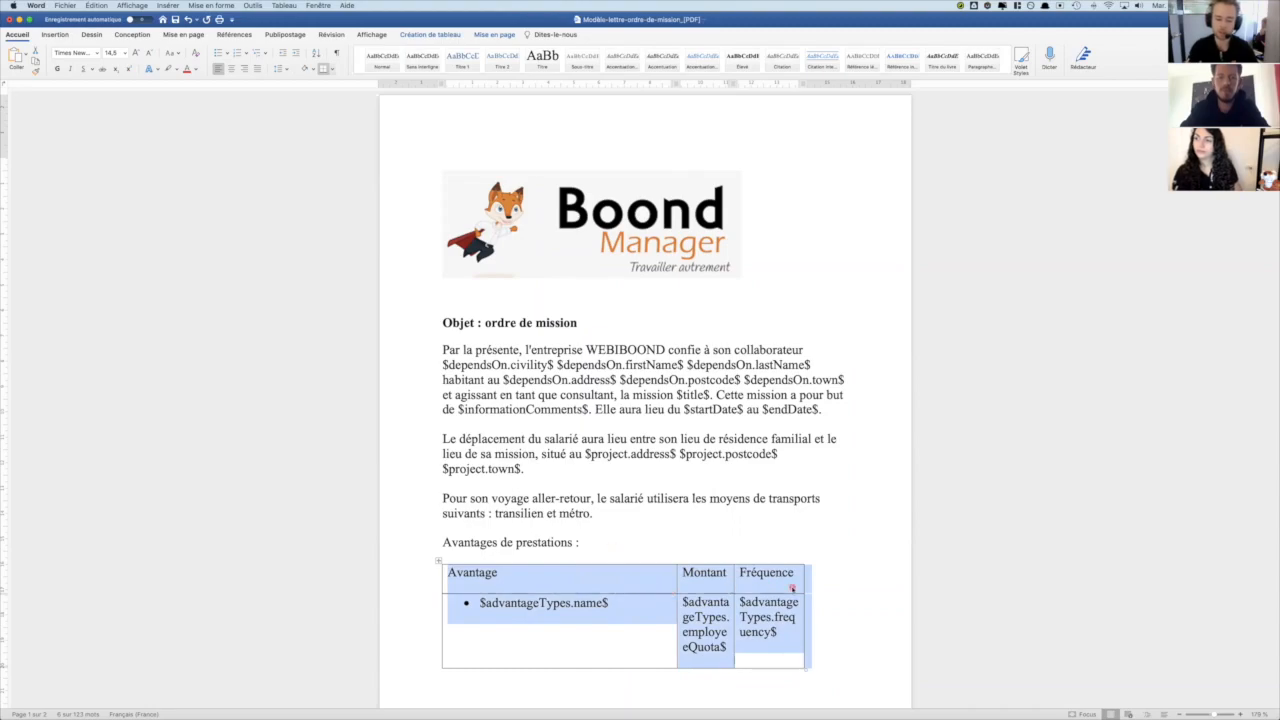
click(453, 37)
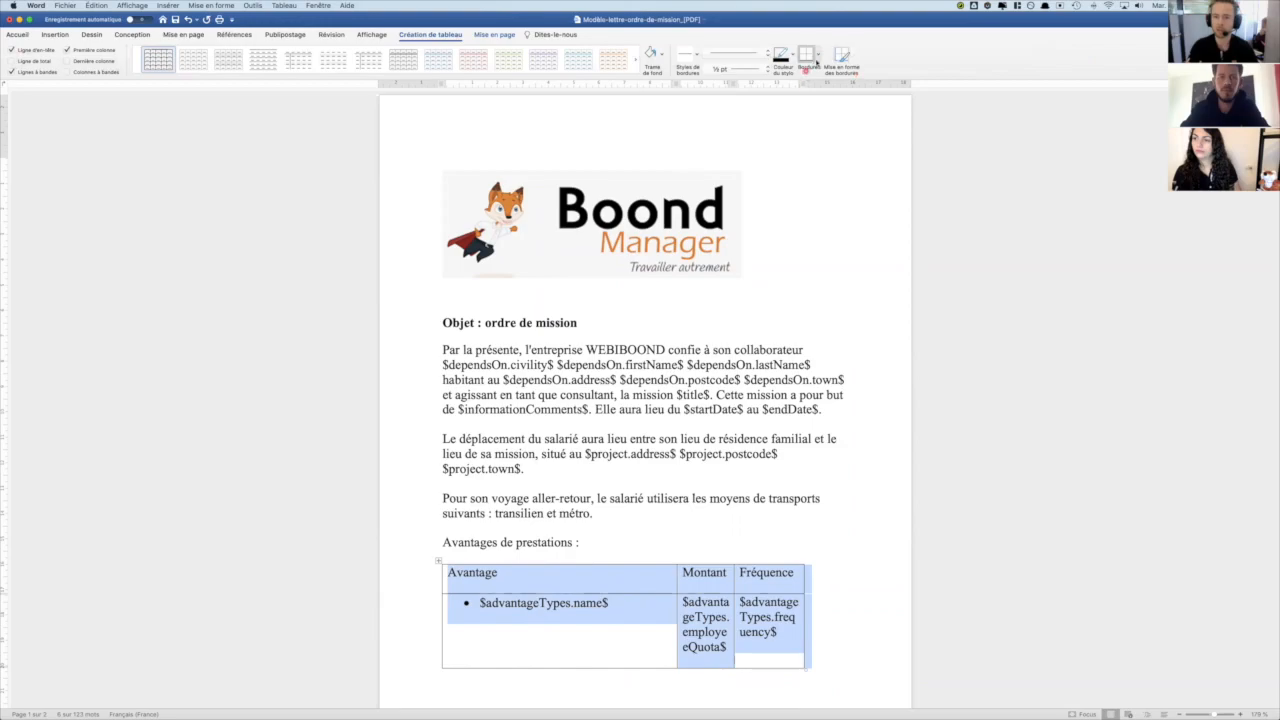
click(817, 58)
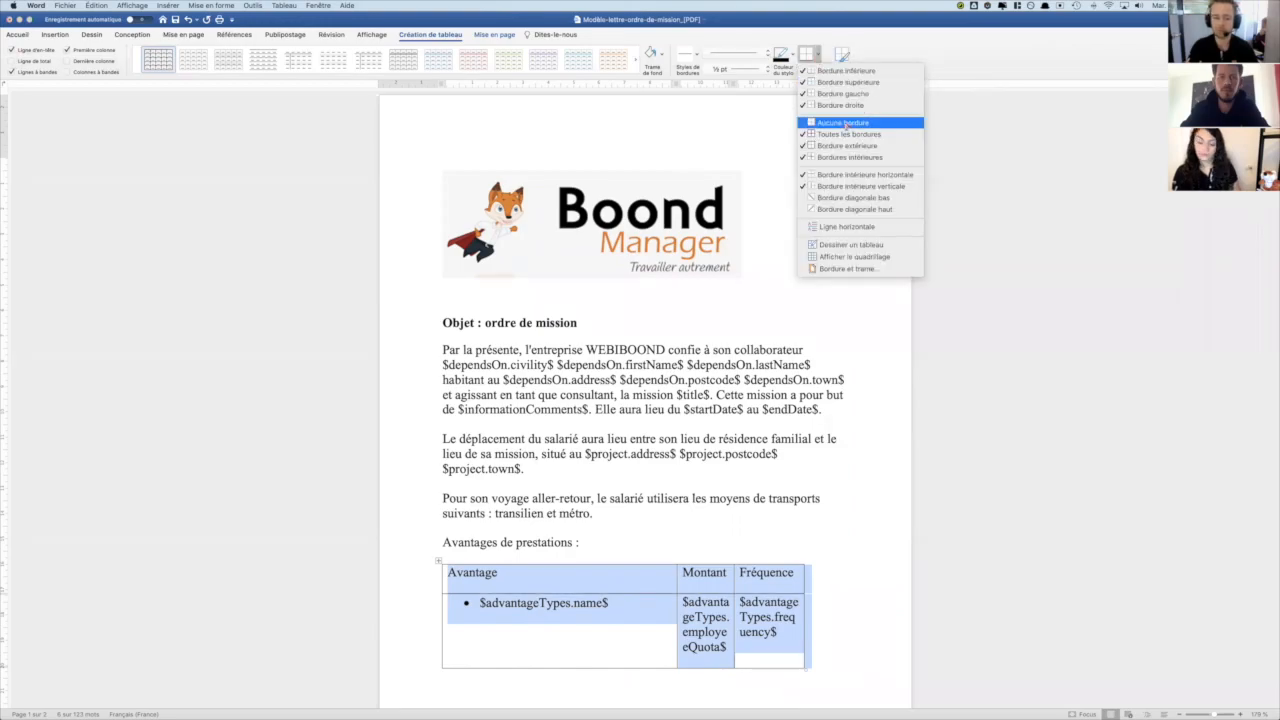
click(845, 123)
click(634, 507)
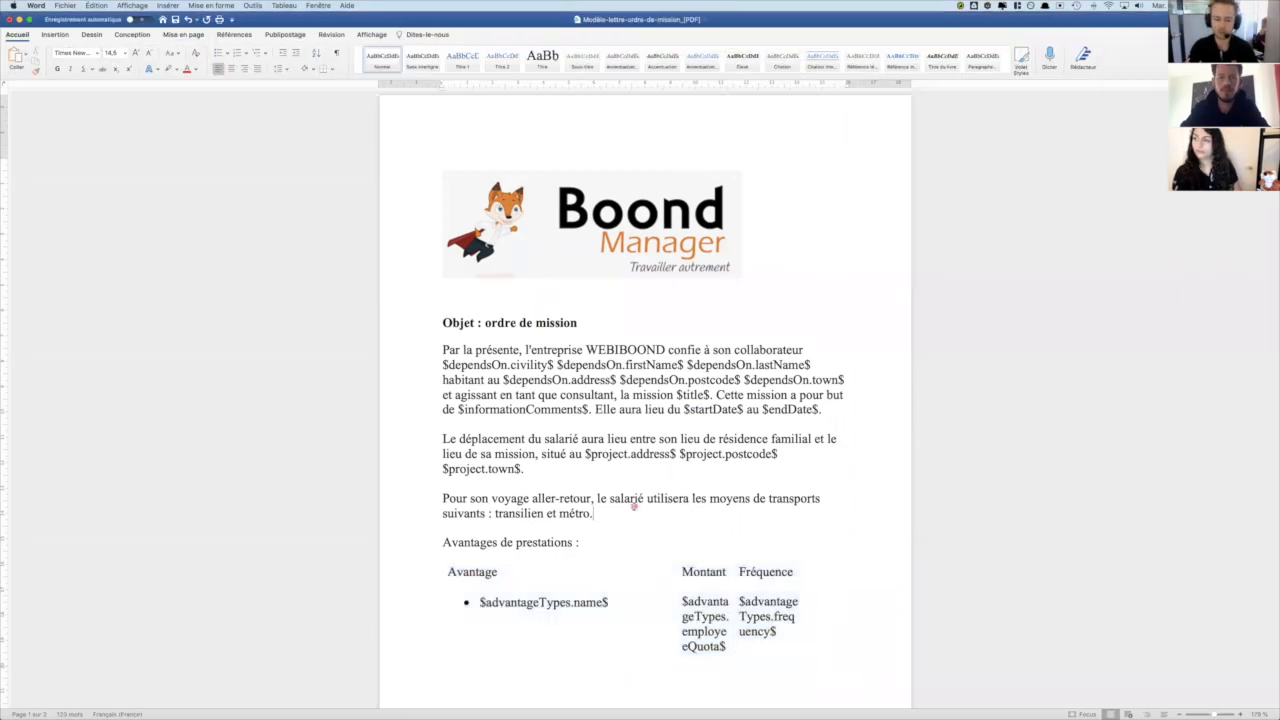
scroll(634, 507, down, 2)
key(super+s)
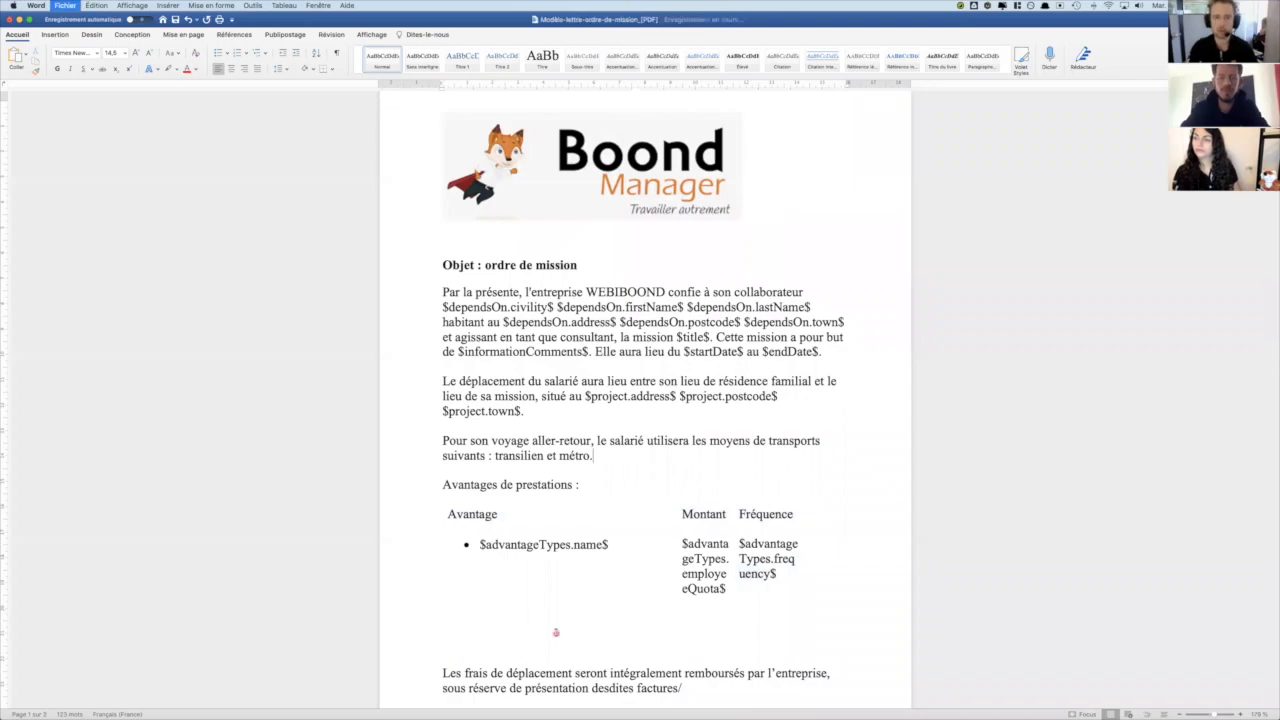
- Switch to the Doctemplates configuration in Chrome, close the document viewer and upload the updated Modèle-lettre-ordre-de-mission_[PDF].docx under Ordres de mission
key(super+Tab)
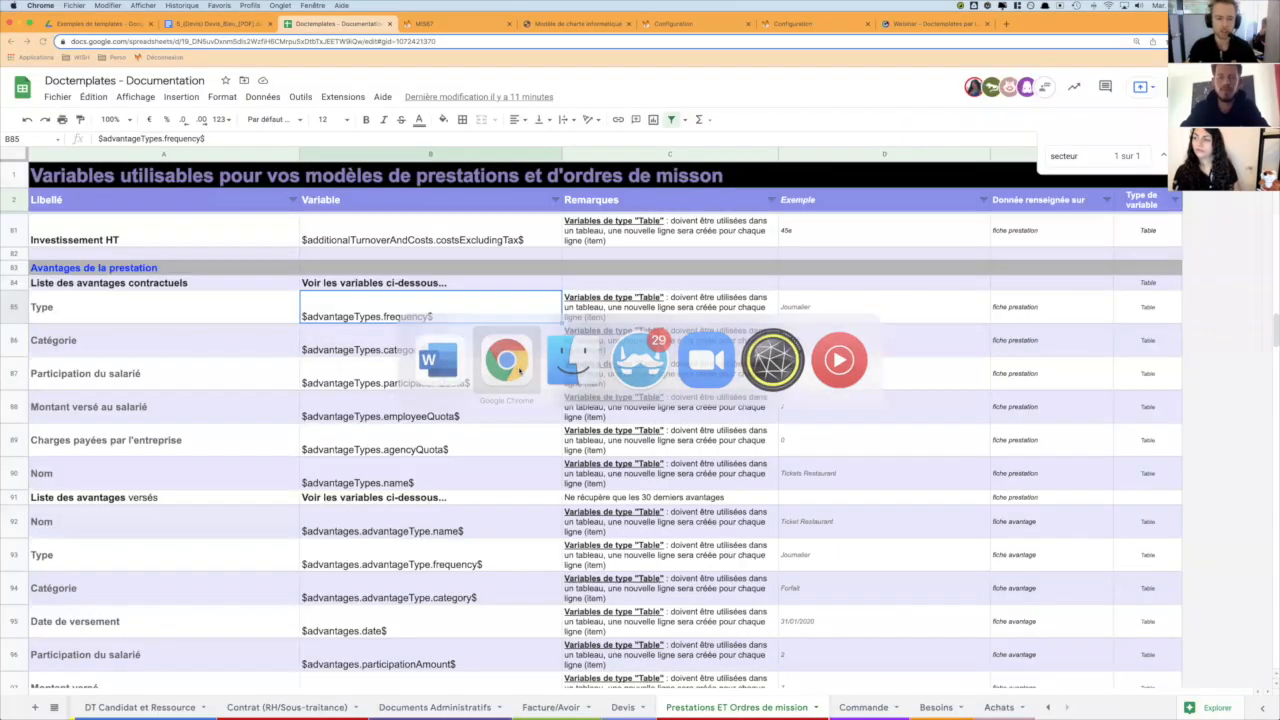
click(676, 24)
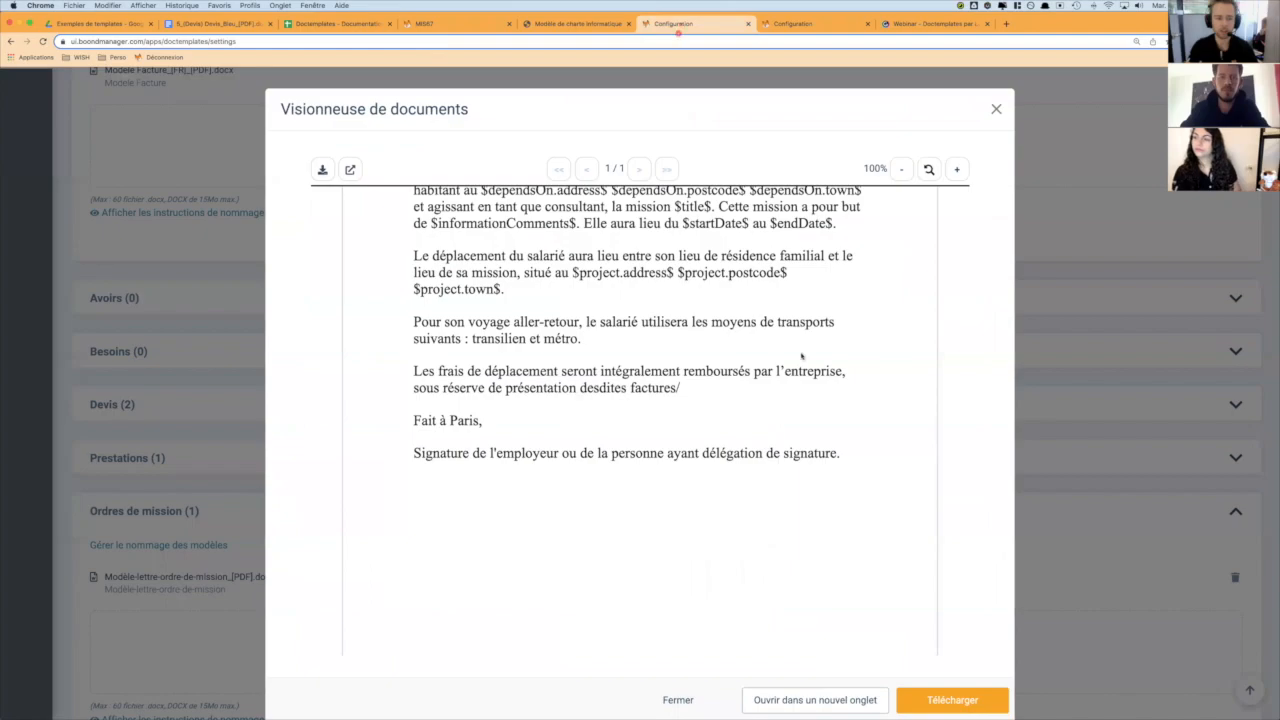
click(677, 699)
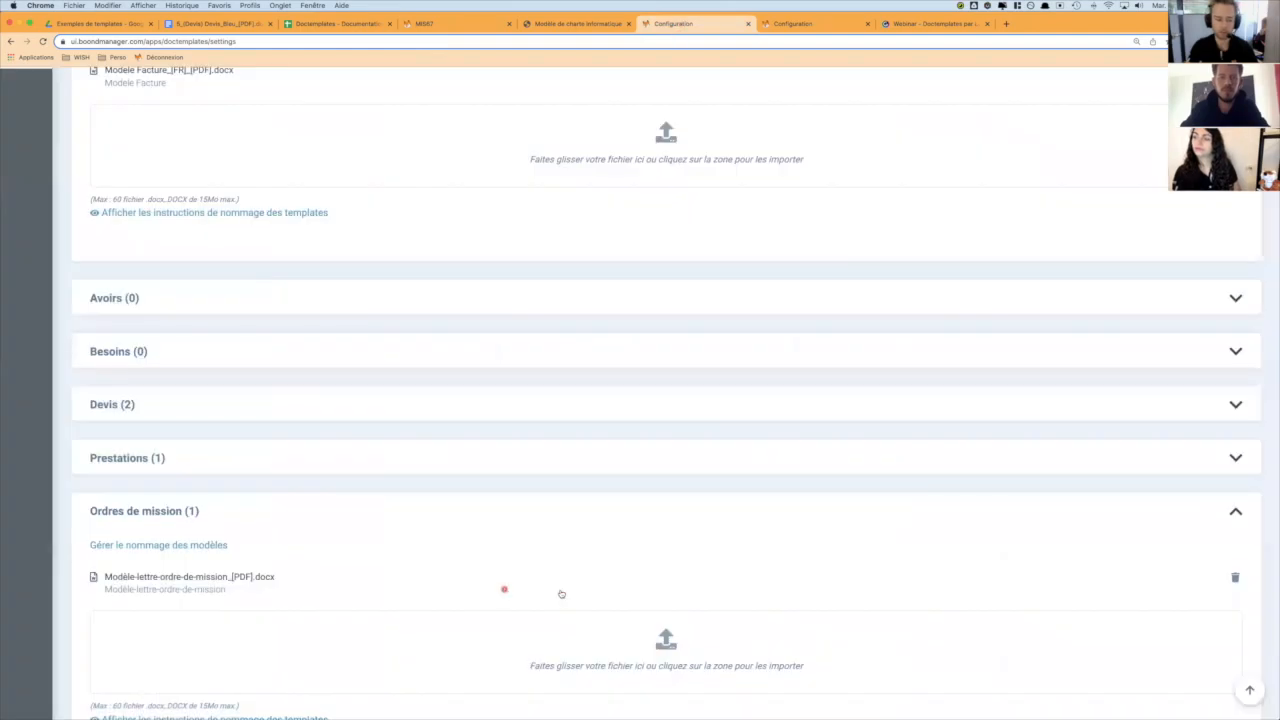
mouse_move(677, 712)
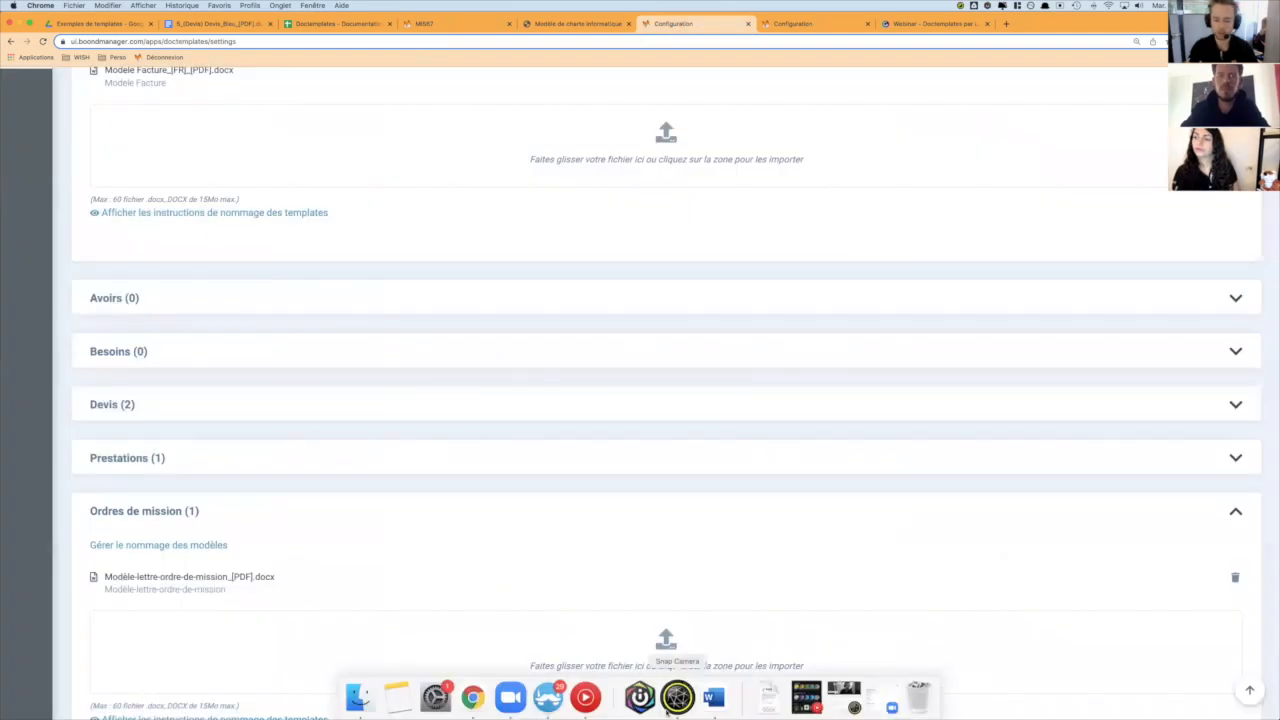
click(371, 708)
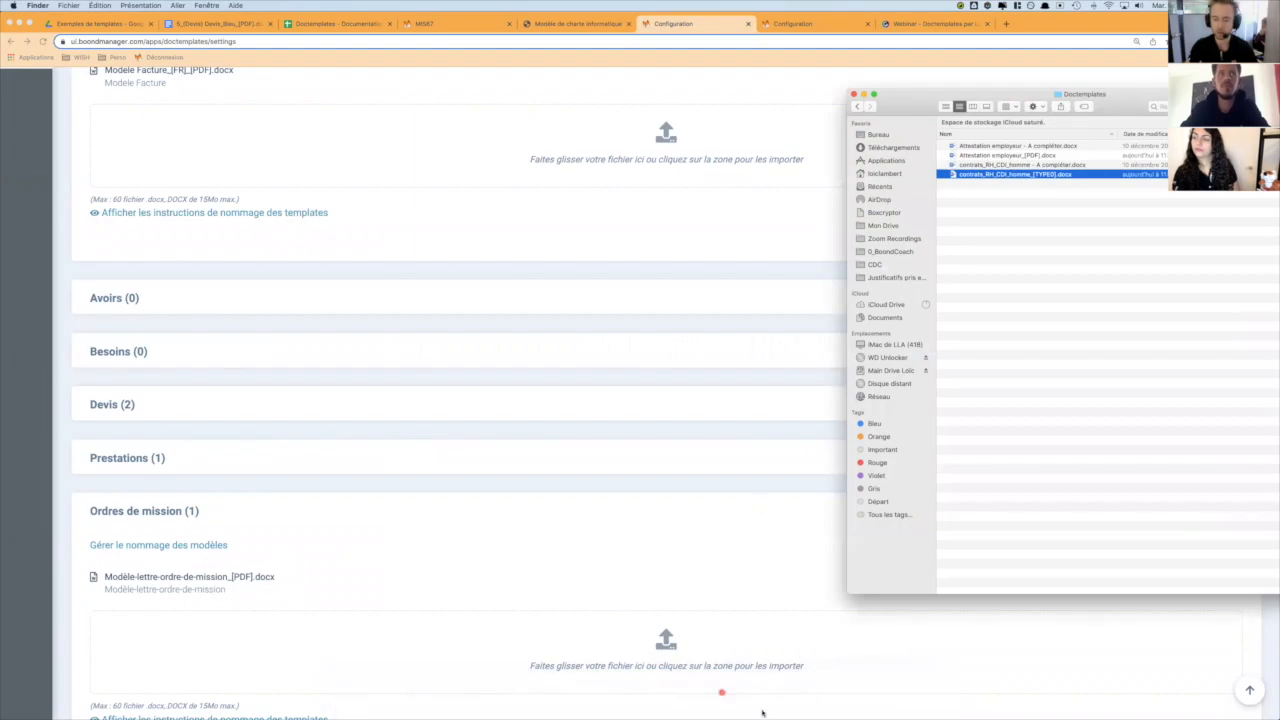
click(768, 700)
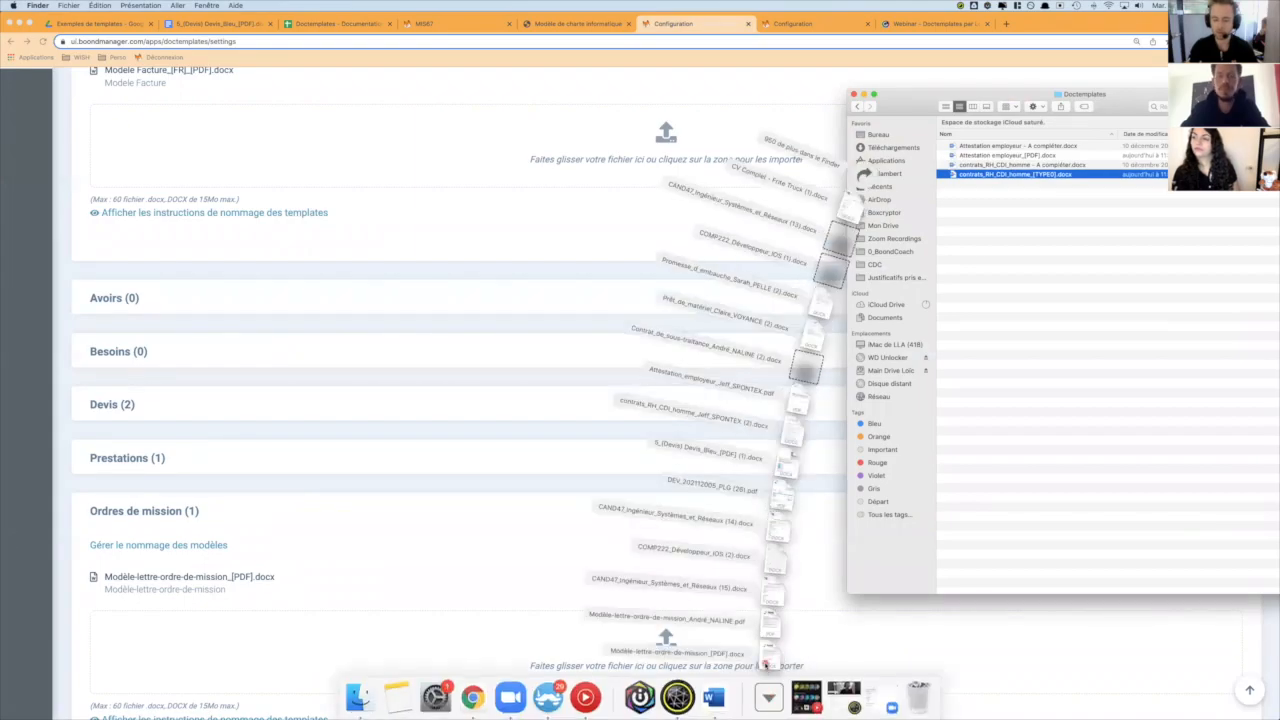
drag(766, 664, 296, 662)
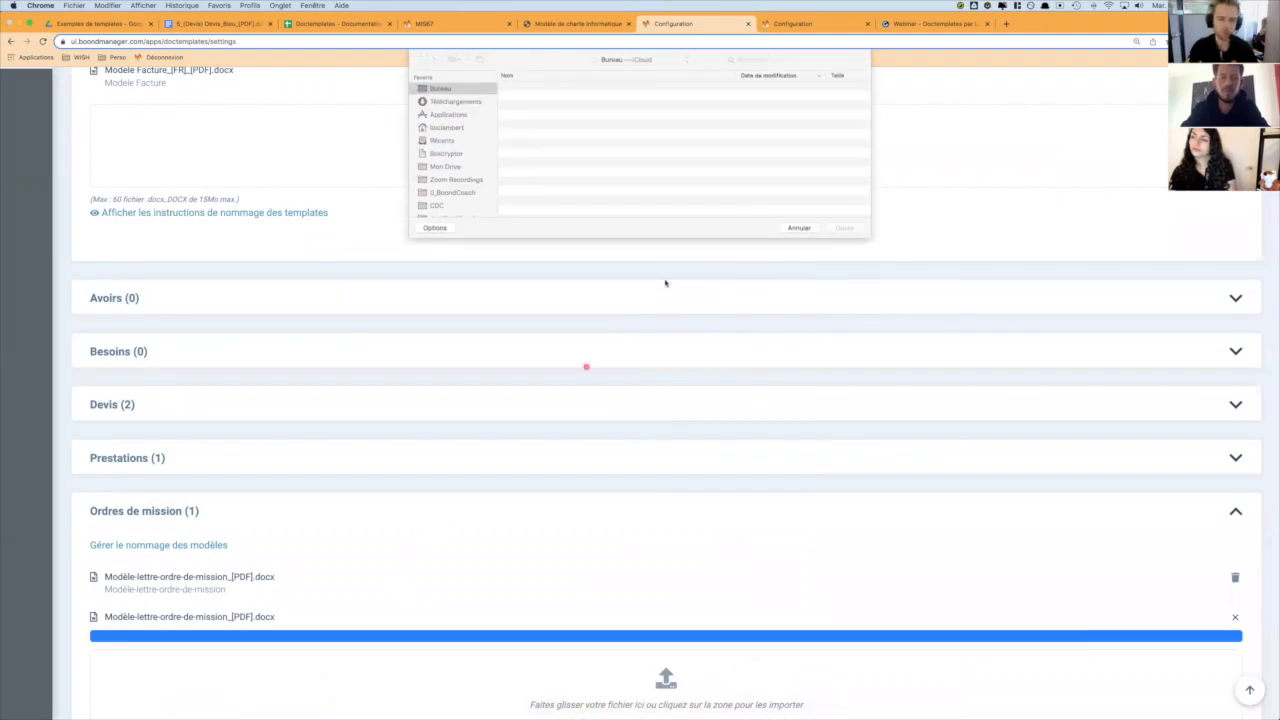
click(798, 228)
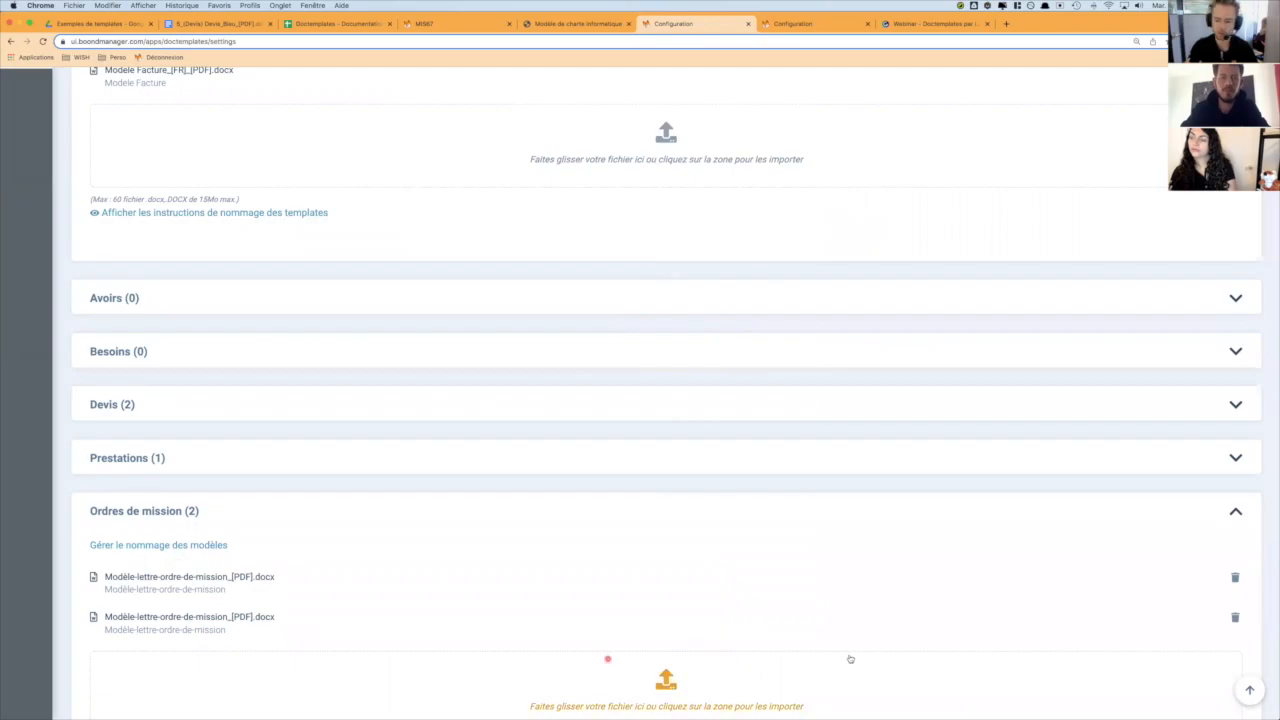
- Retitle the second mission-order template "Modèle-lettre-ordre-de-mission V2" and confirm the naming
mouse_move(438, 718)
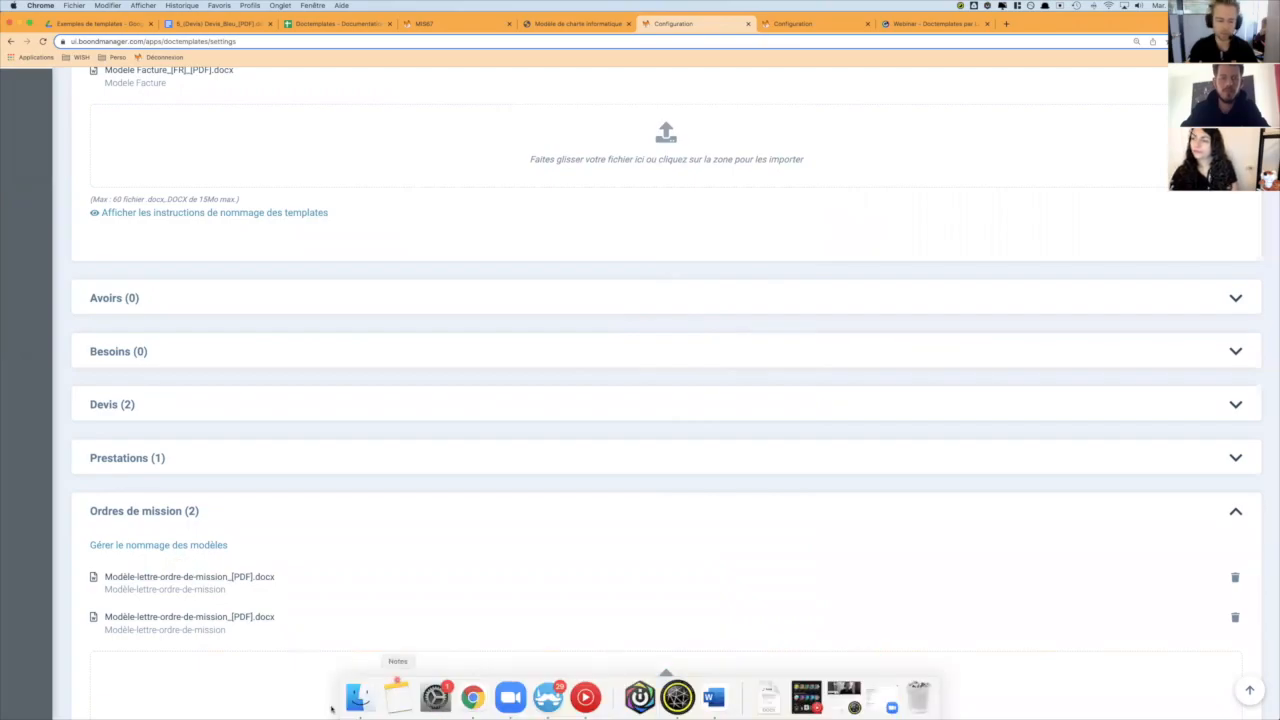
click(190, 545)
click(597, 260)
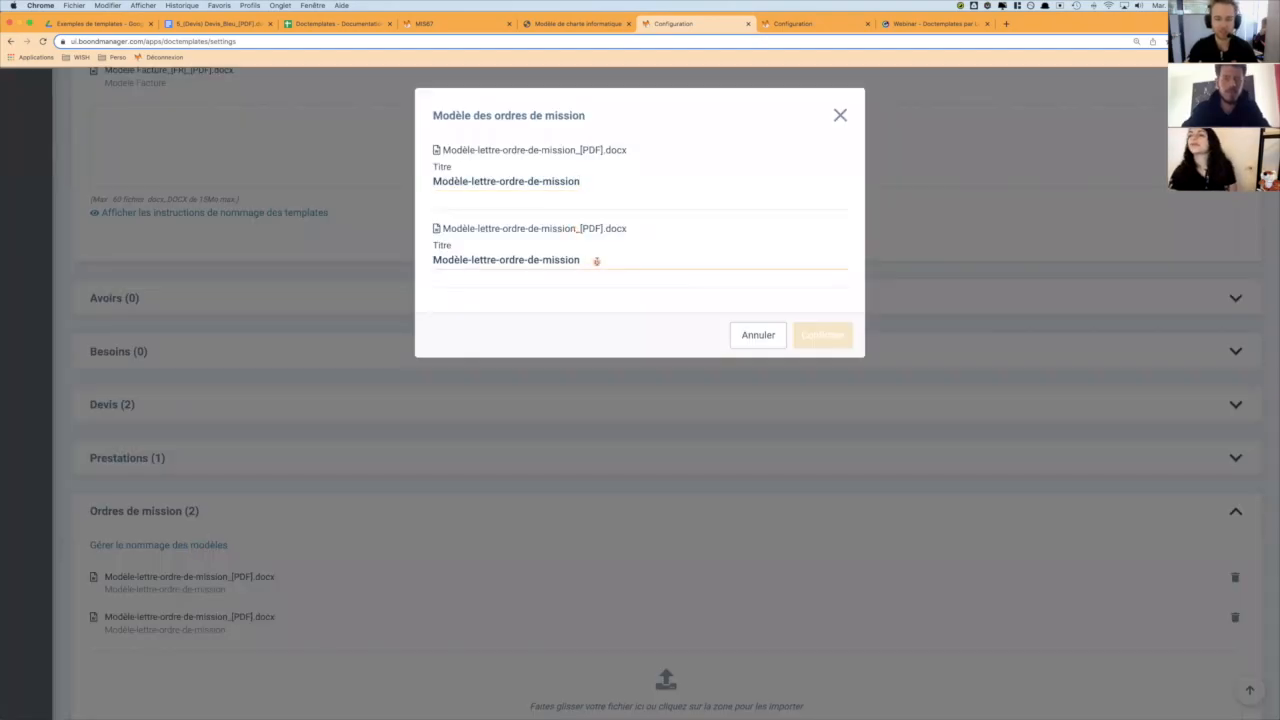
text(V2)
click(819, 342)
- Generate a mission order for the CALYPSO prestation with the Modèle-lettre-ordre-de-mission V2 template and open the PDF
click(468, 24)
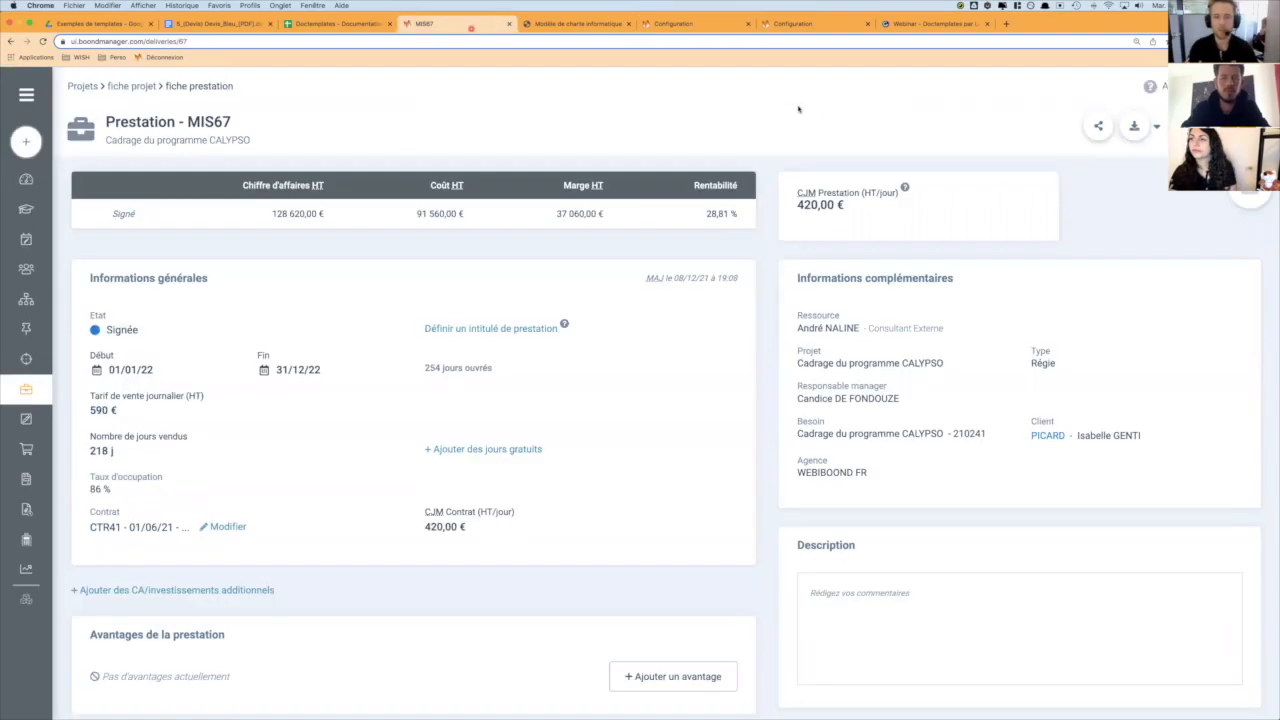
click(1136, 128)
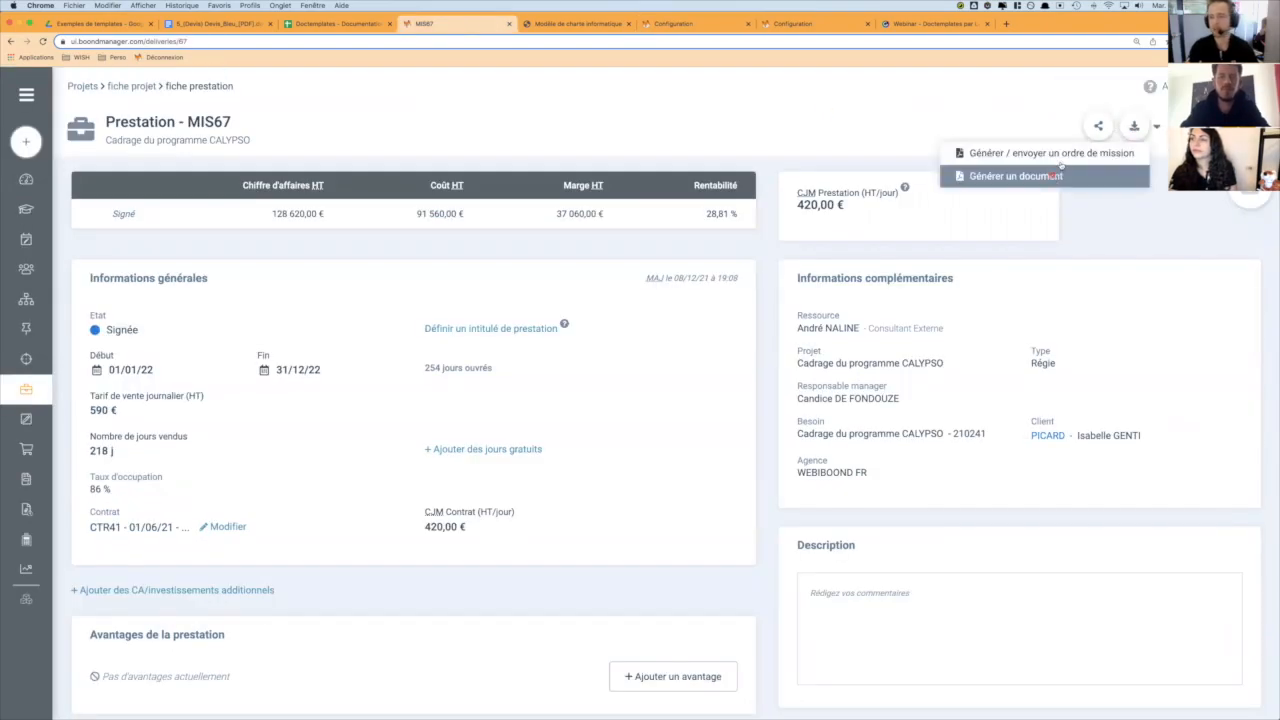
click(1000, 152)
click(623, 246)
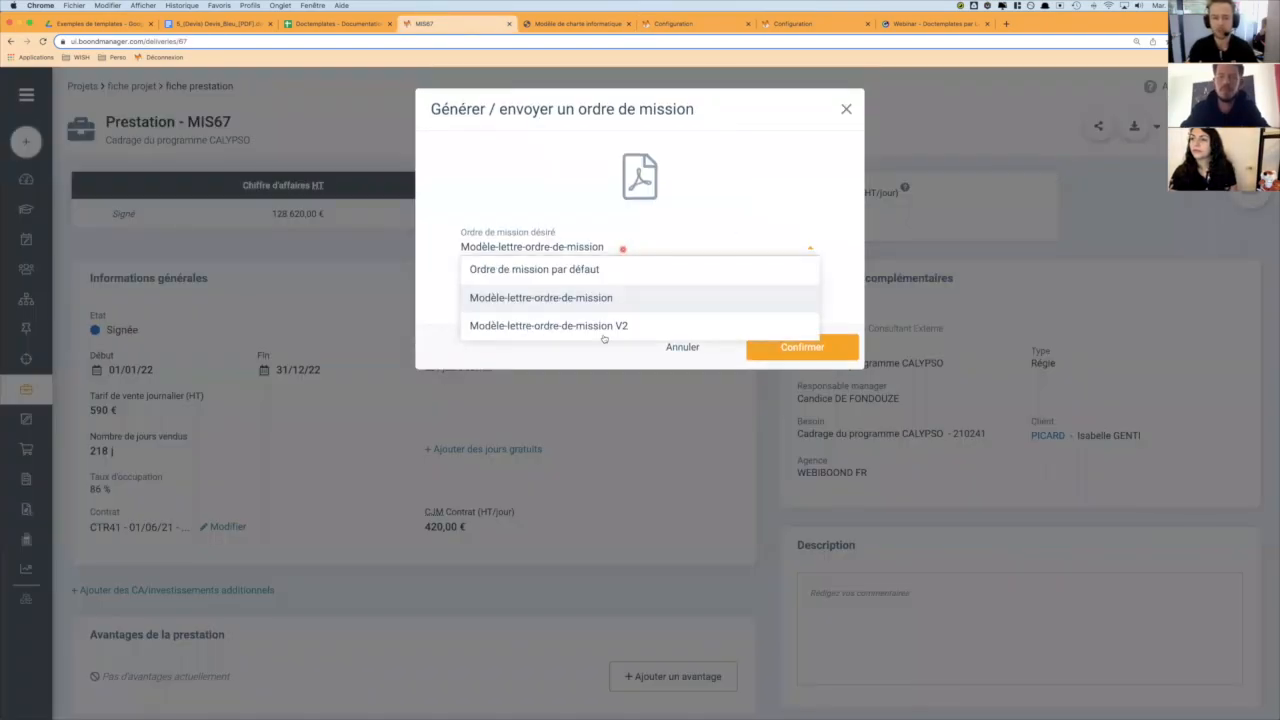
click(604, 336)
click(802, 347)
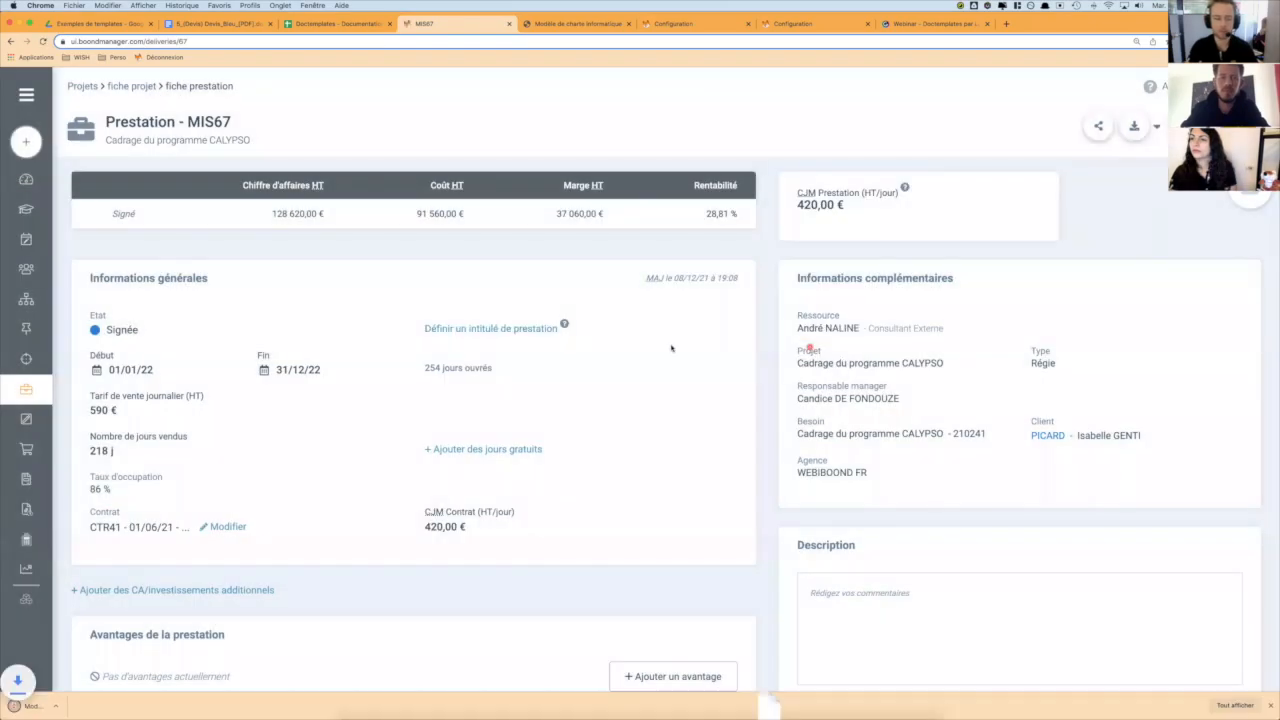
click(22, 707)
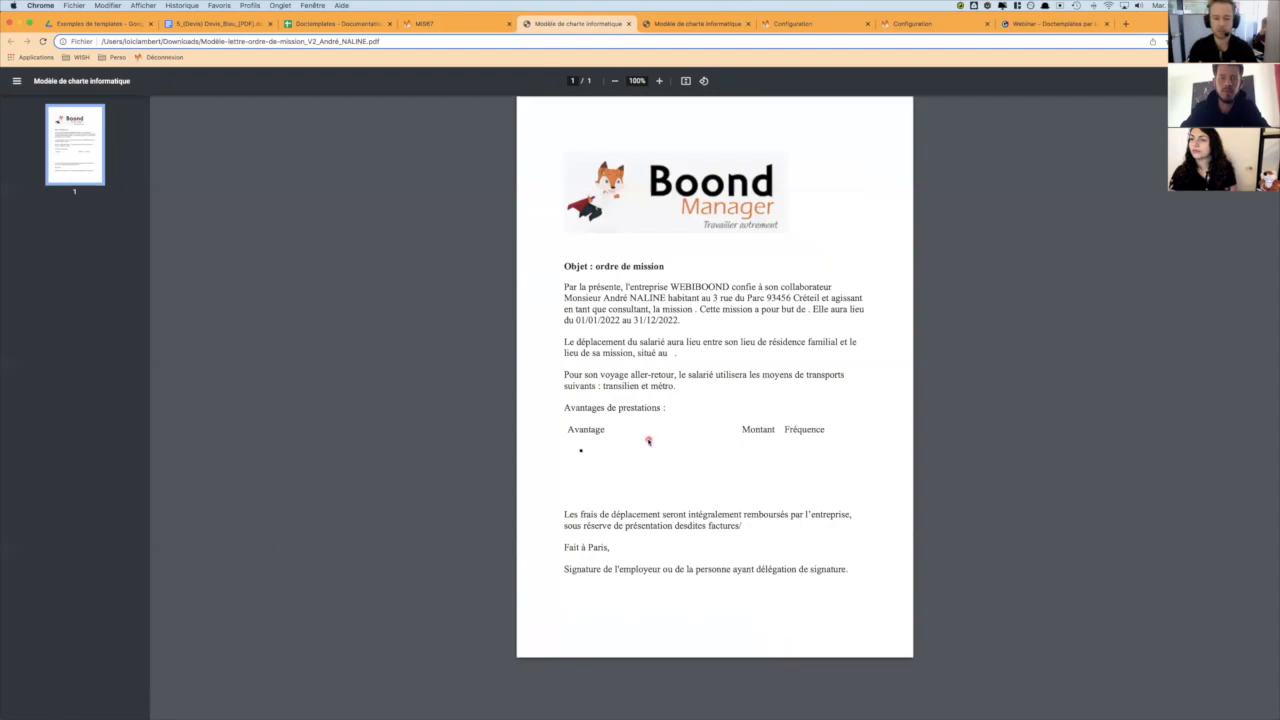
- Add the benefits Tickets Restaurant and Carte de transport to the prestation, set the transport card's monthly amount to 20 €, and save
key(super+Tab)
click(443, 23)
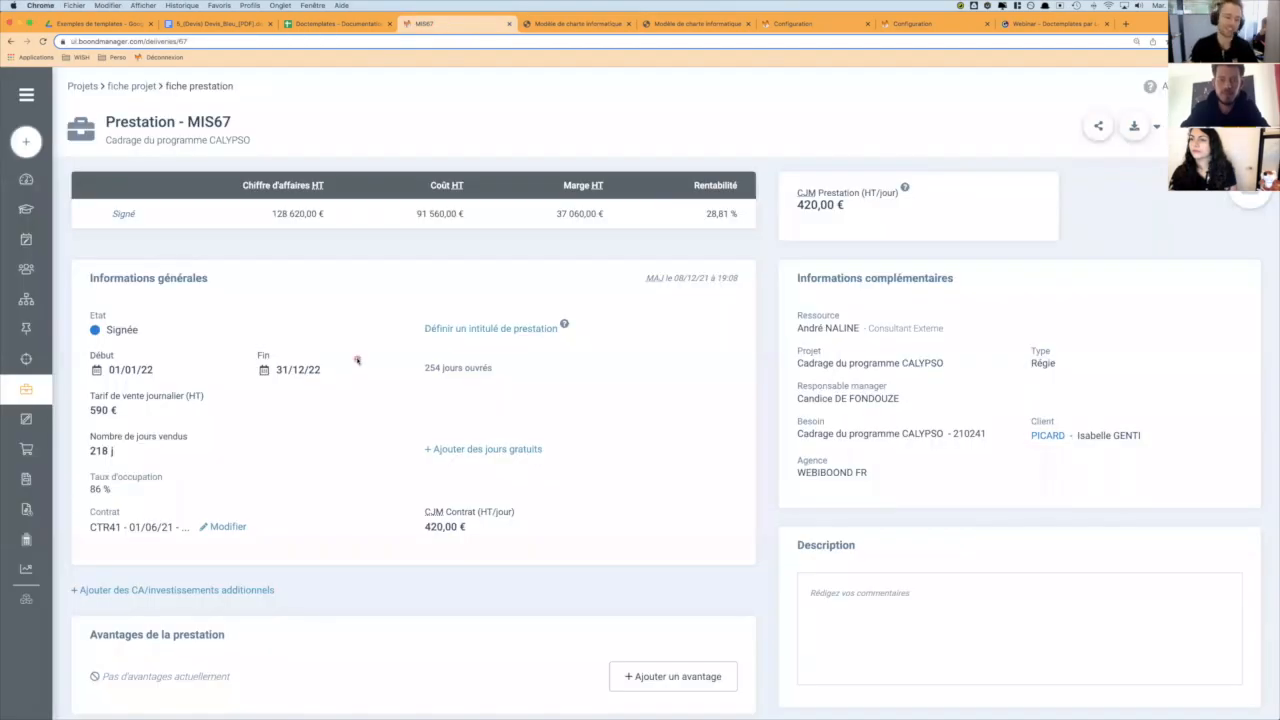
scroll(355, 358, down, 3)
click(675, 516)
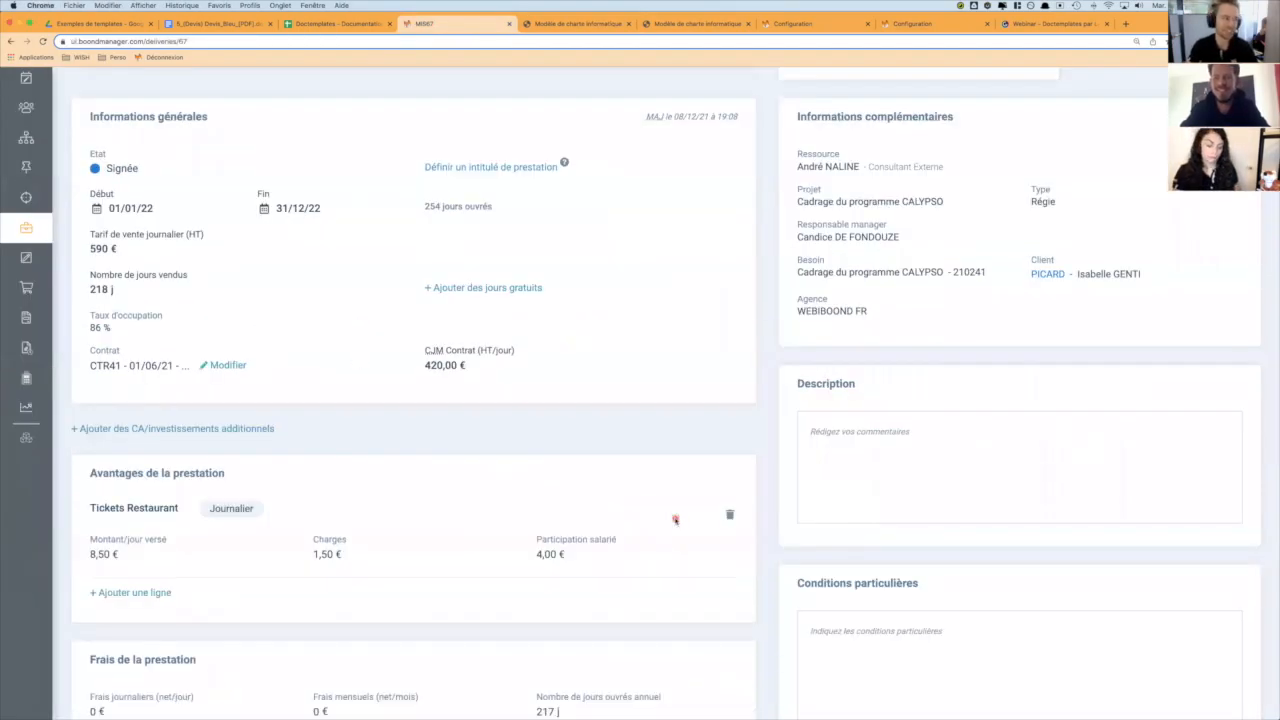
click(139, 592)
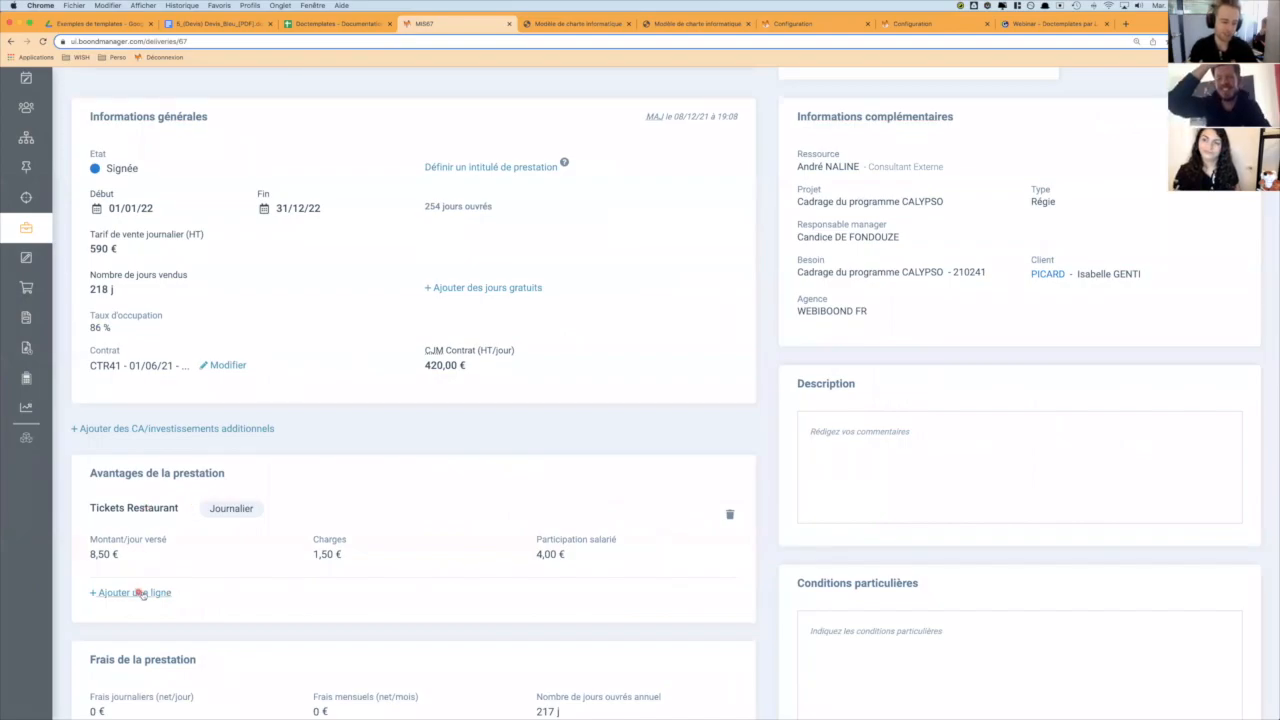
click(143, 595)
click(157, 618)
click(91, 641)
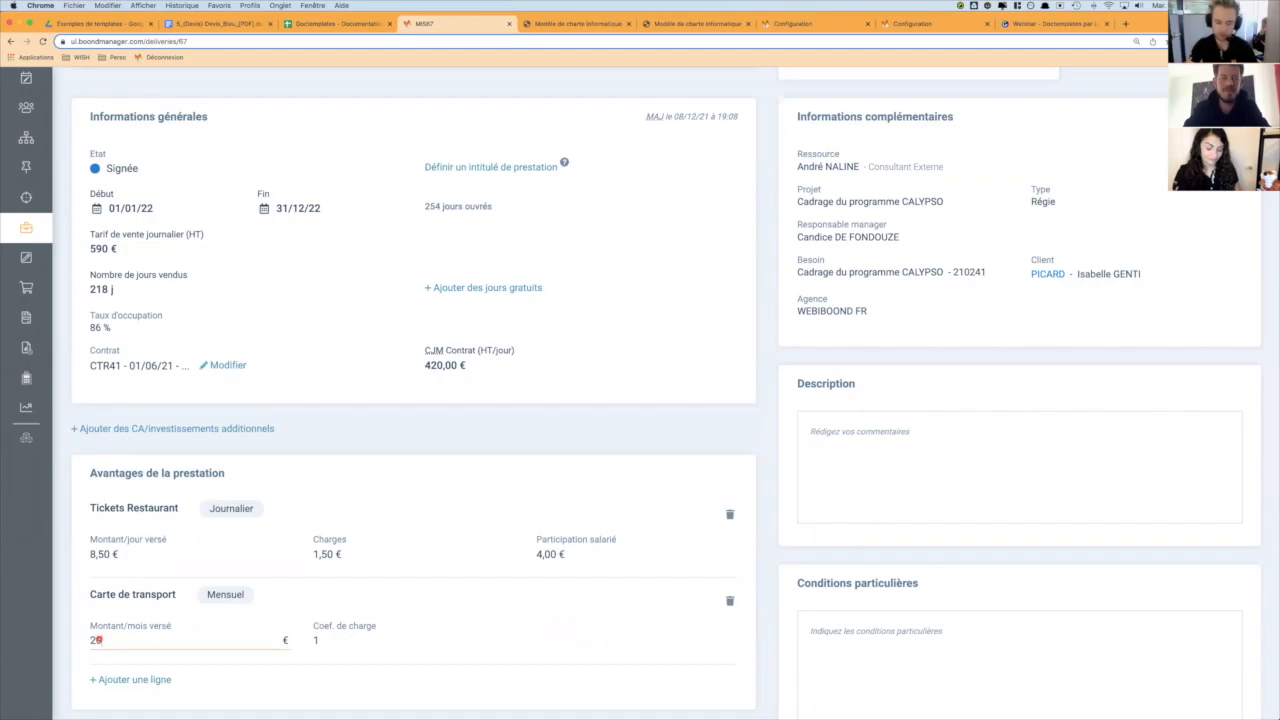
click(1248, 112)
scroll(1045, 126, up, 2)
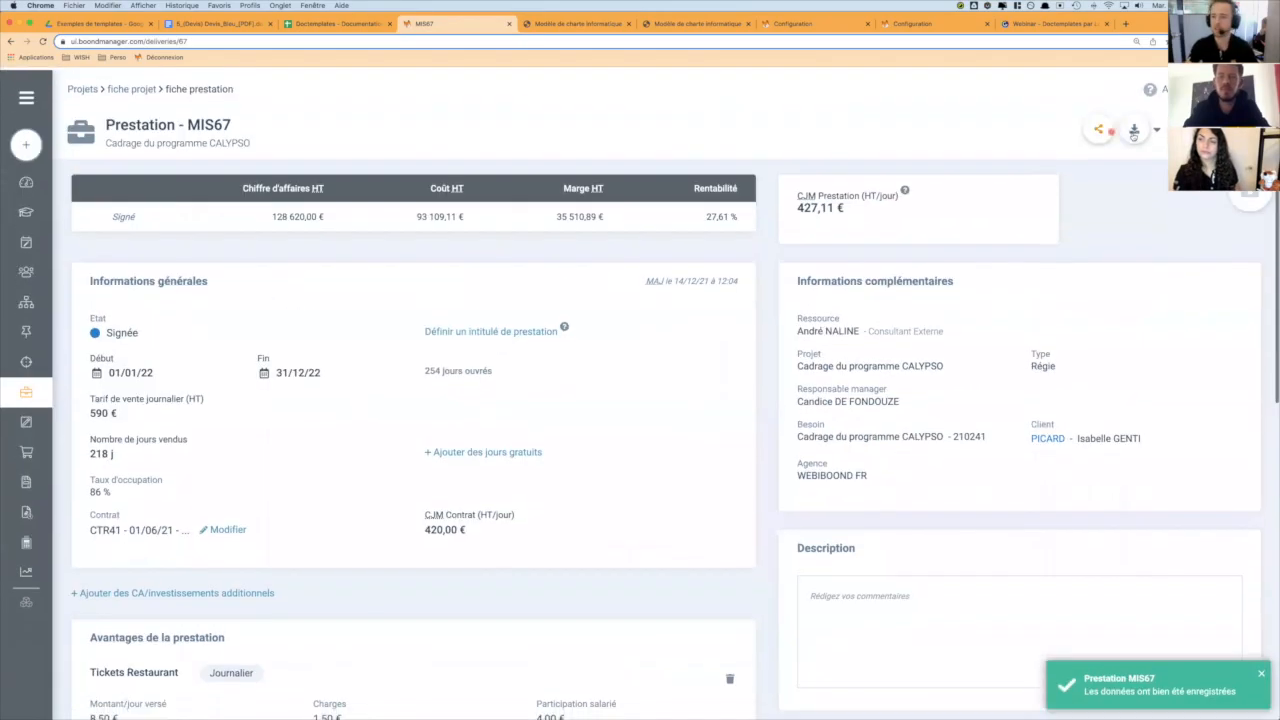
- Generate the mission order again with the V2 template so it includes the added benefits, and open the new PDF
click(1134, 130)
click(1059, 162)
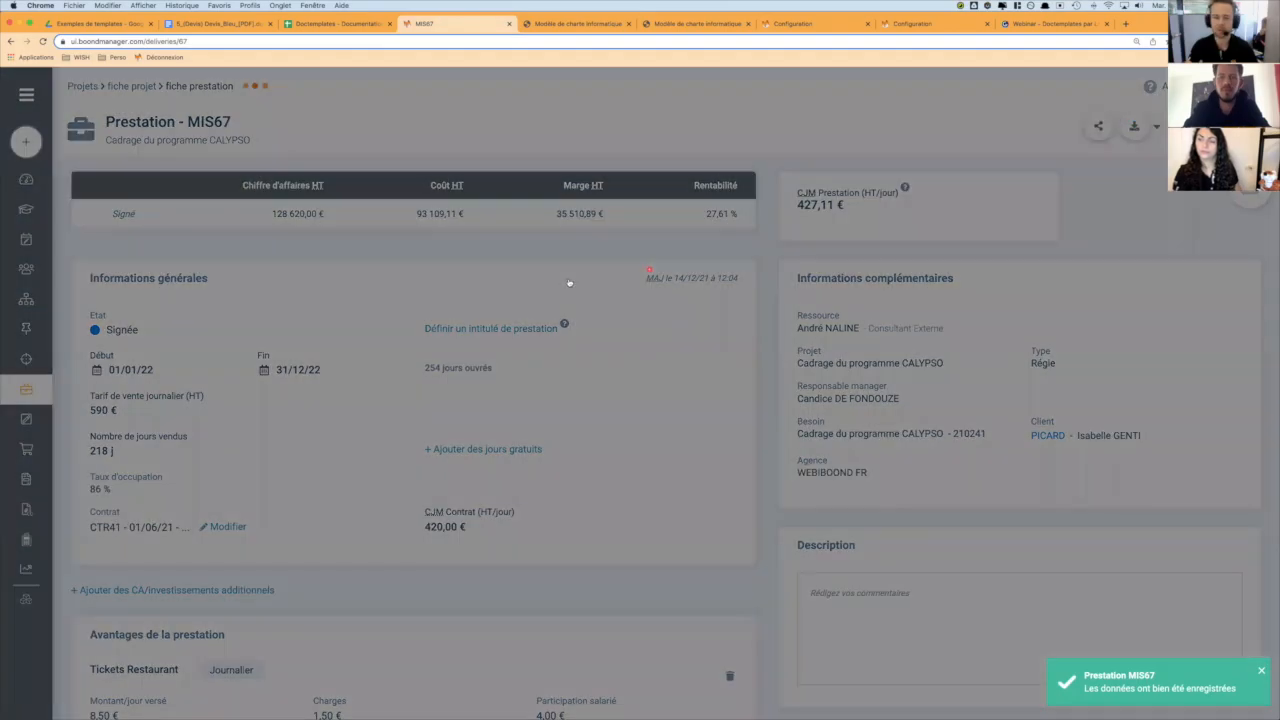
click(570, 250)
click(600, 326)
click(802, 347)
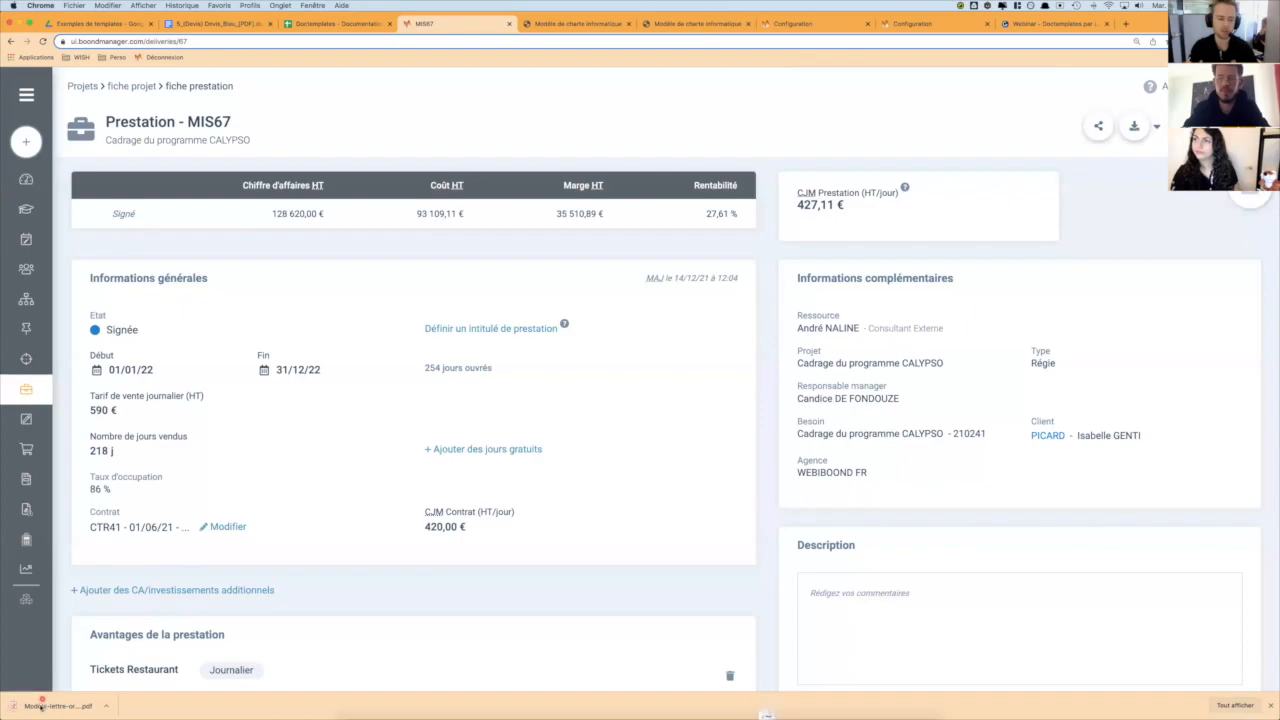
click(42, 704)
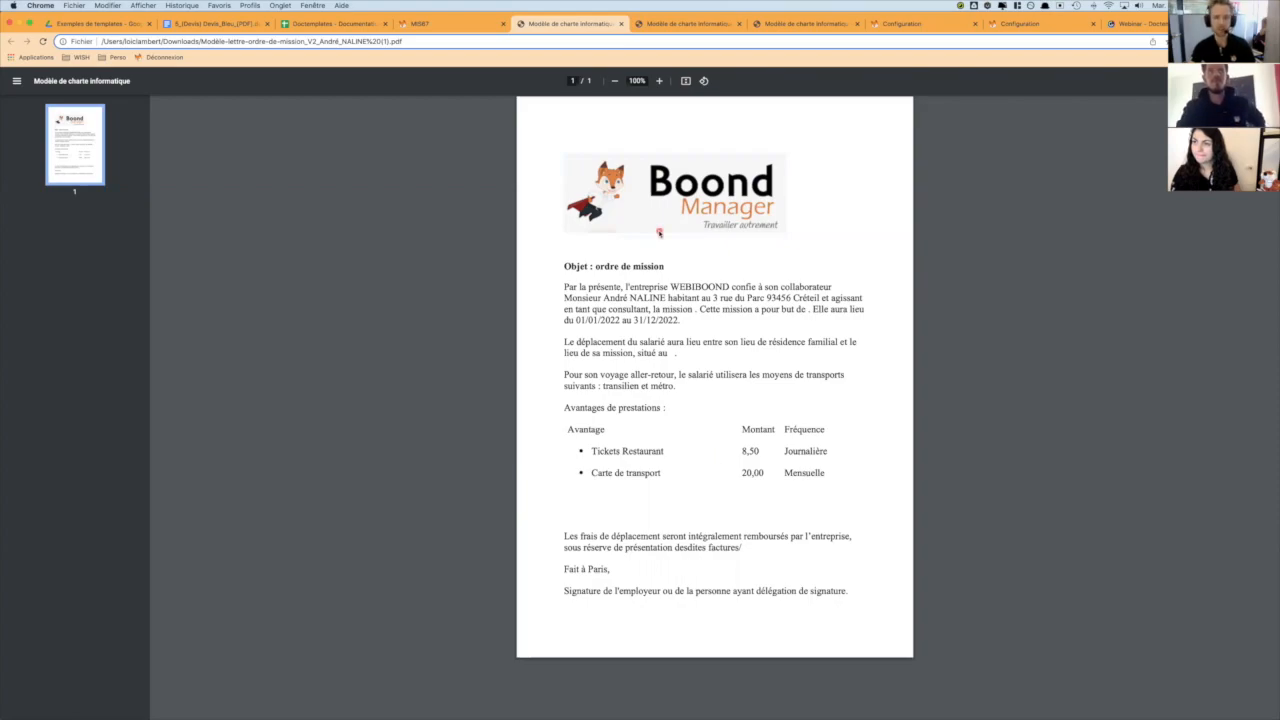
- Show the Doctemplates documentation spreadsheet again, and advance the webinar presentation from Questions / Réponses to the closing Merci slide
click(320, 24)
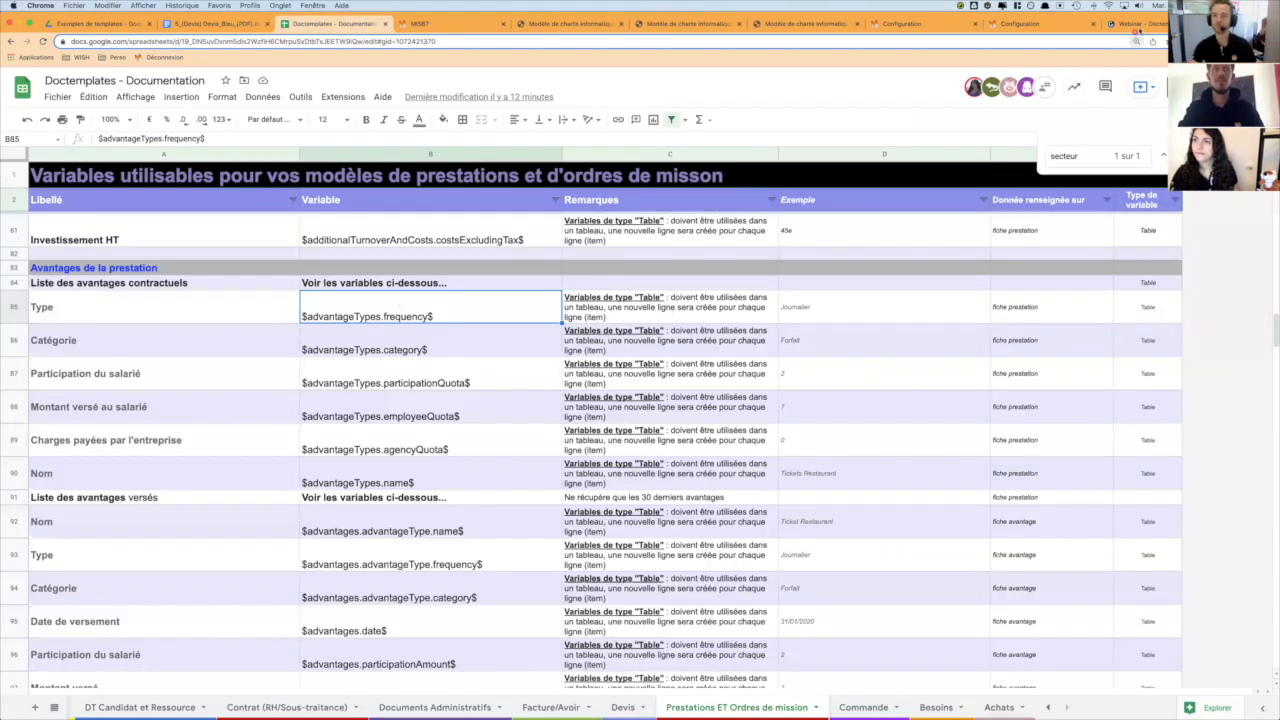
click(1135, 24)
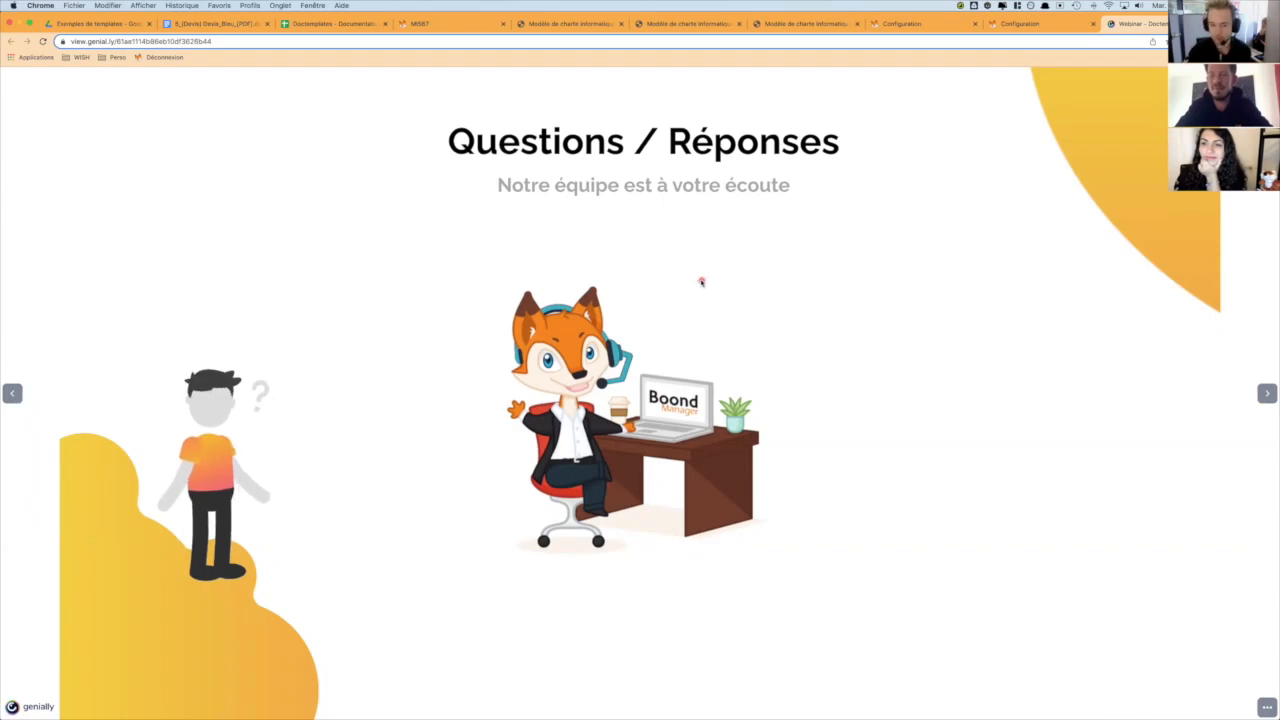
key(Right)
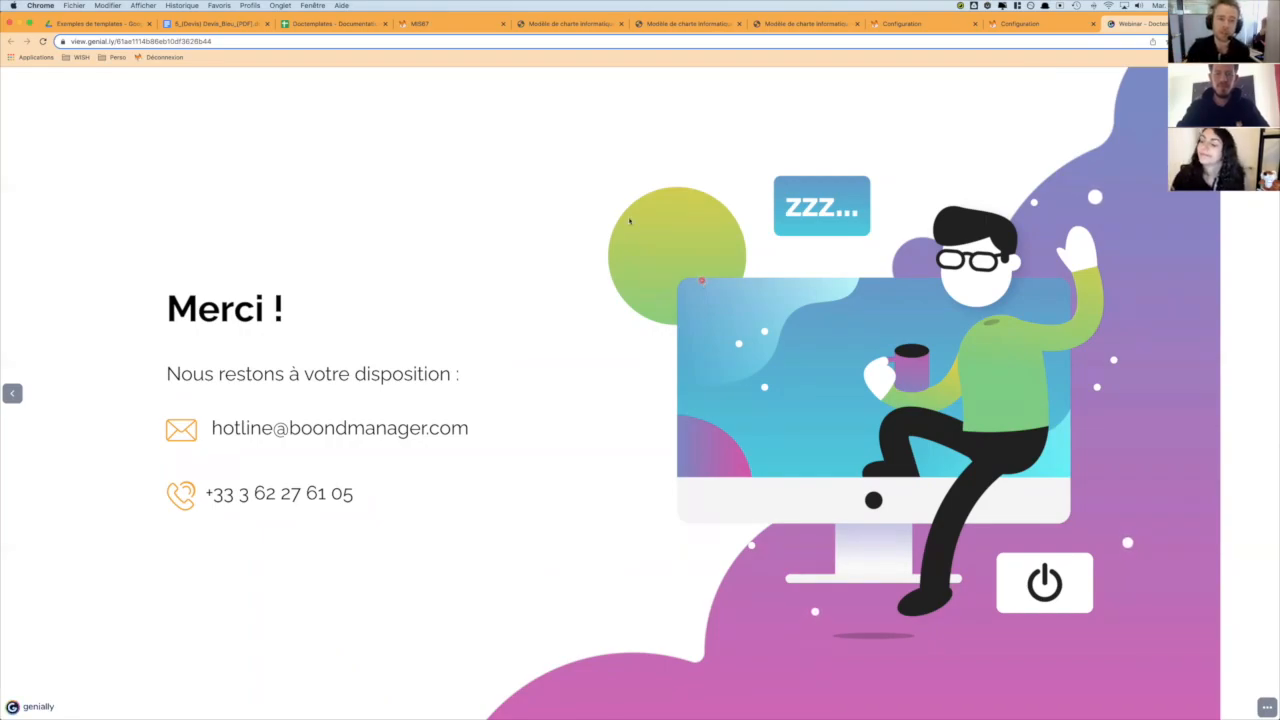
- Search the BoondManager help for "doctemplates", view the Nouvelles fonctionnalités list, close the help and return to the closing slide
click(413, 24)
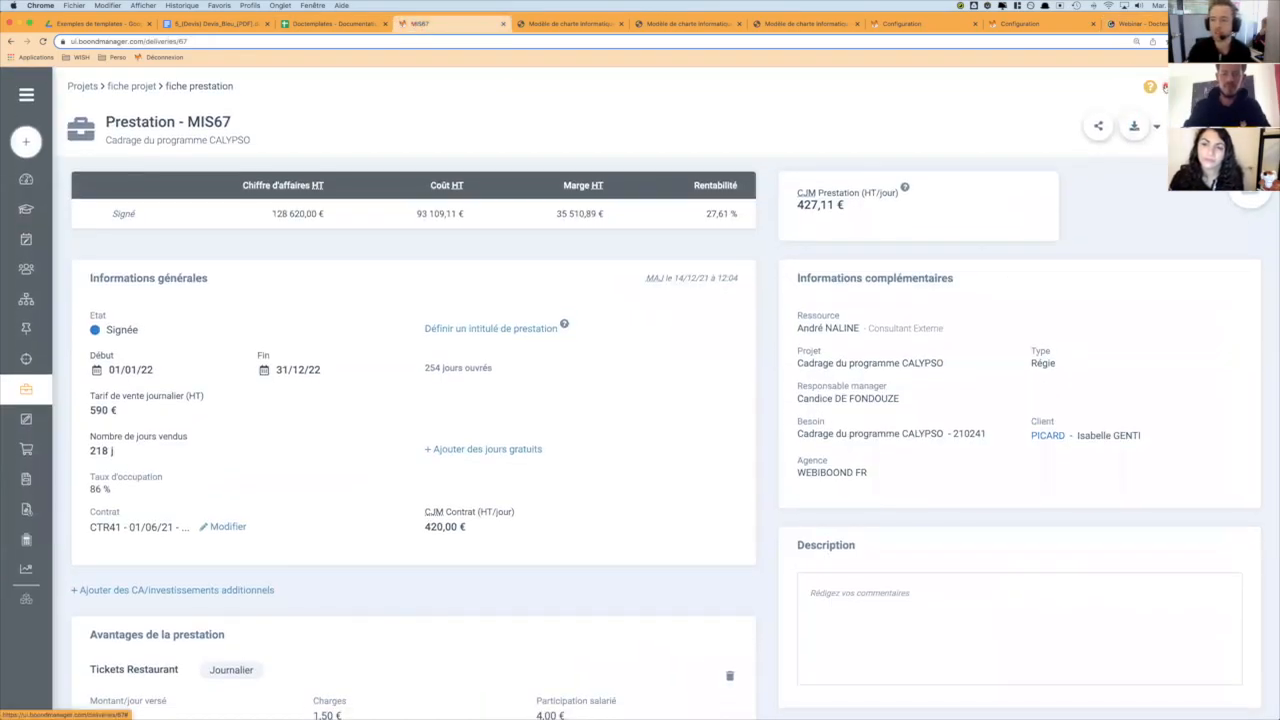
click(1165, 87)
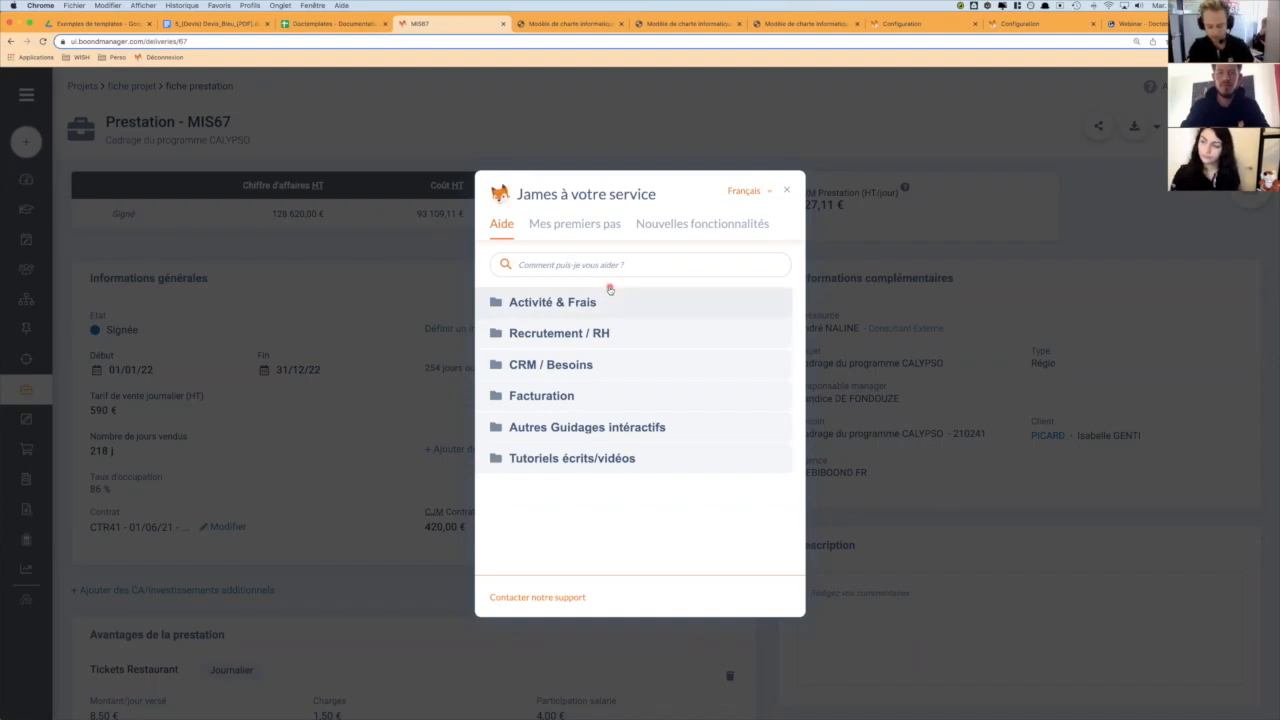
text(doctemplates)
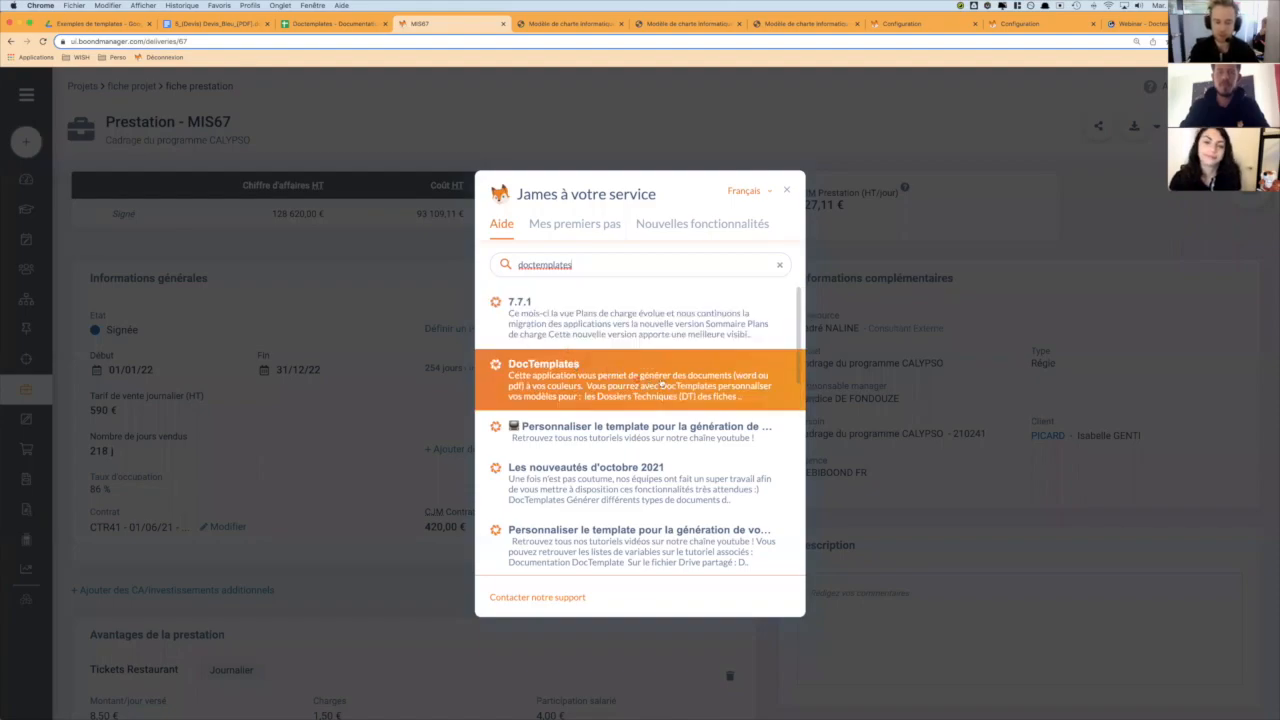
click(673, 229)
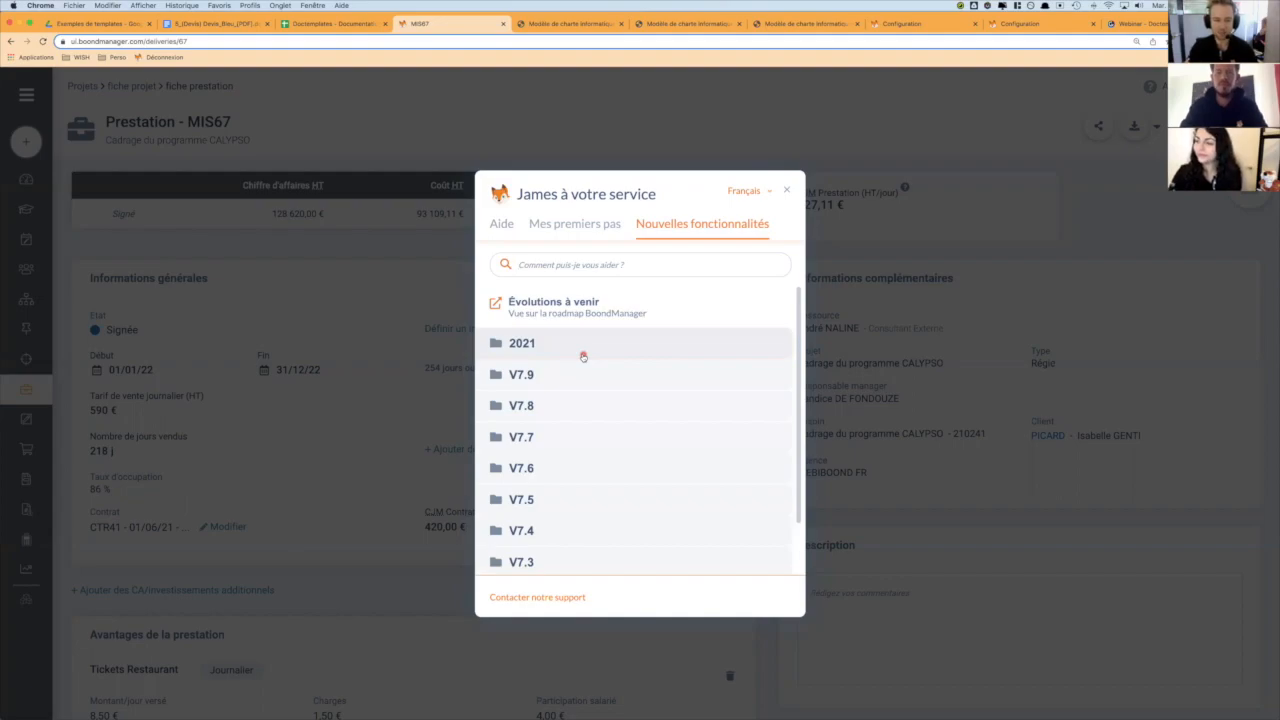
click(501, 226)
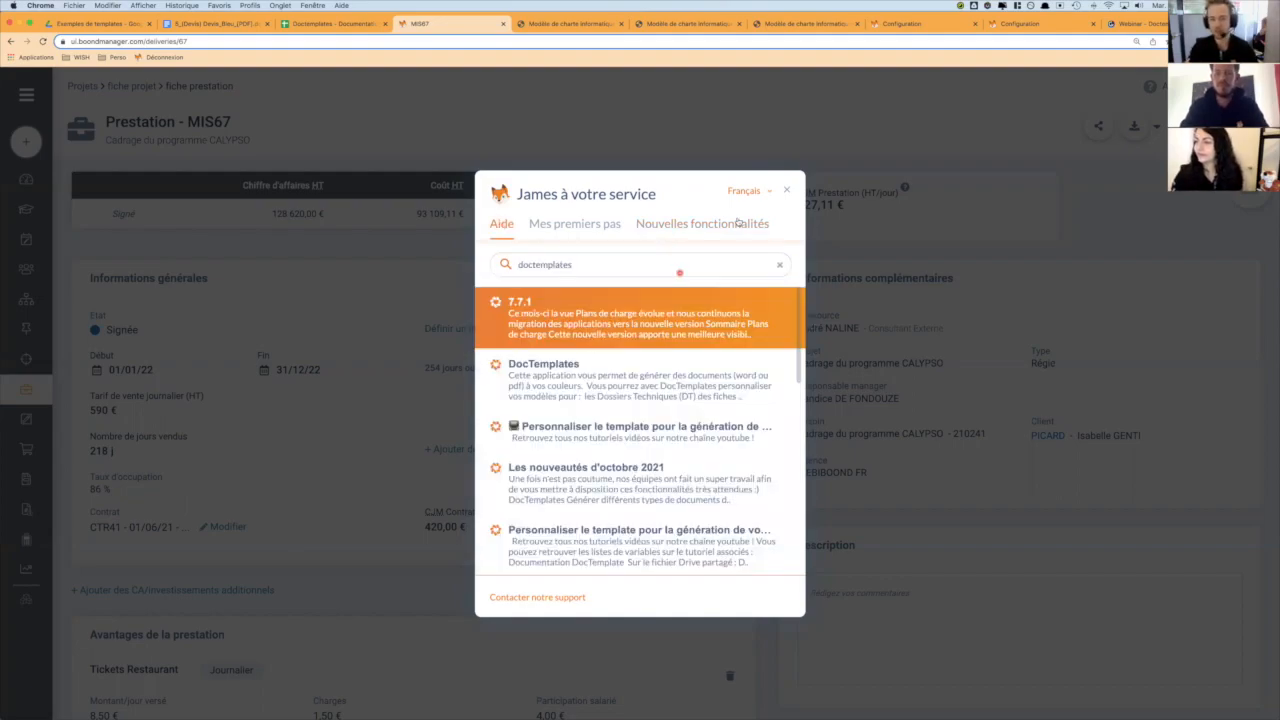
click(786, 190)
click(1138, 24)
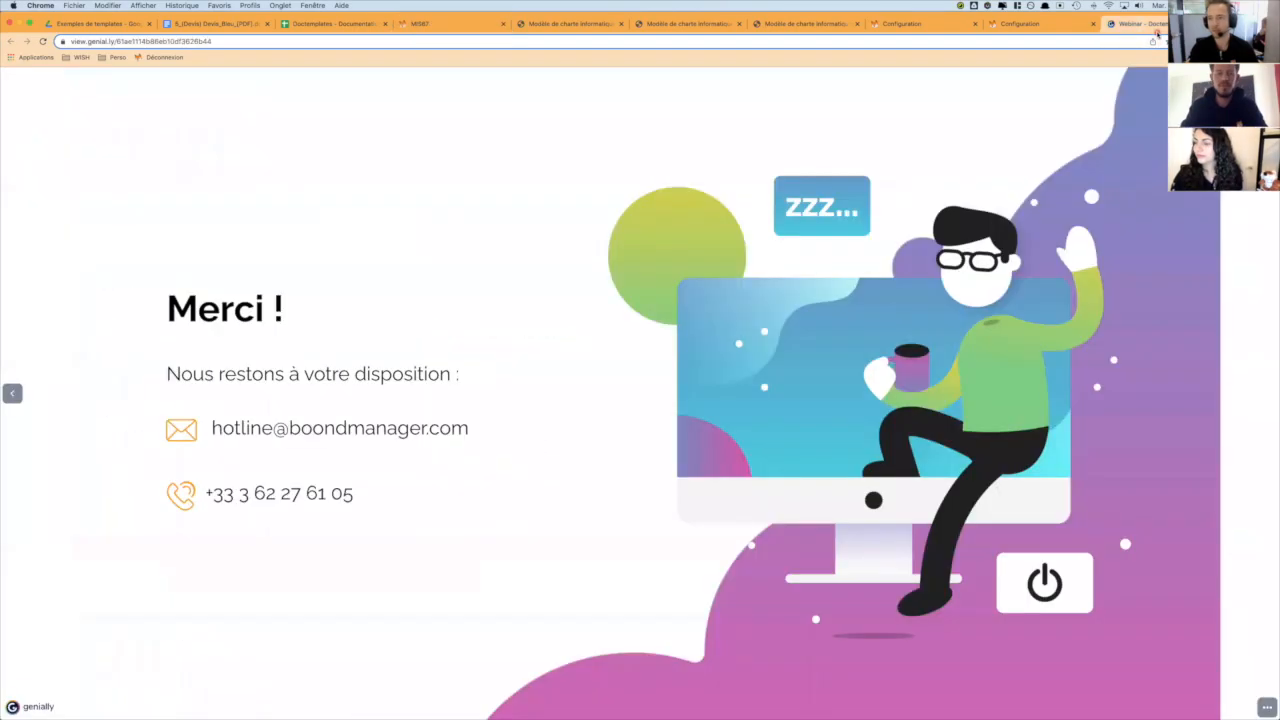